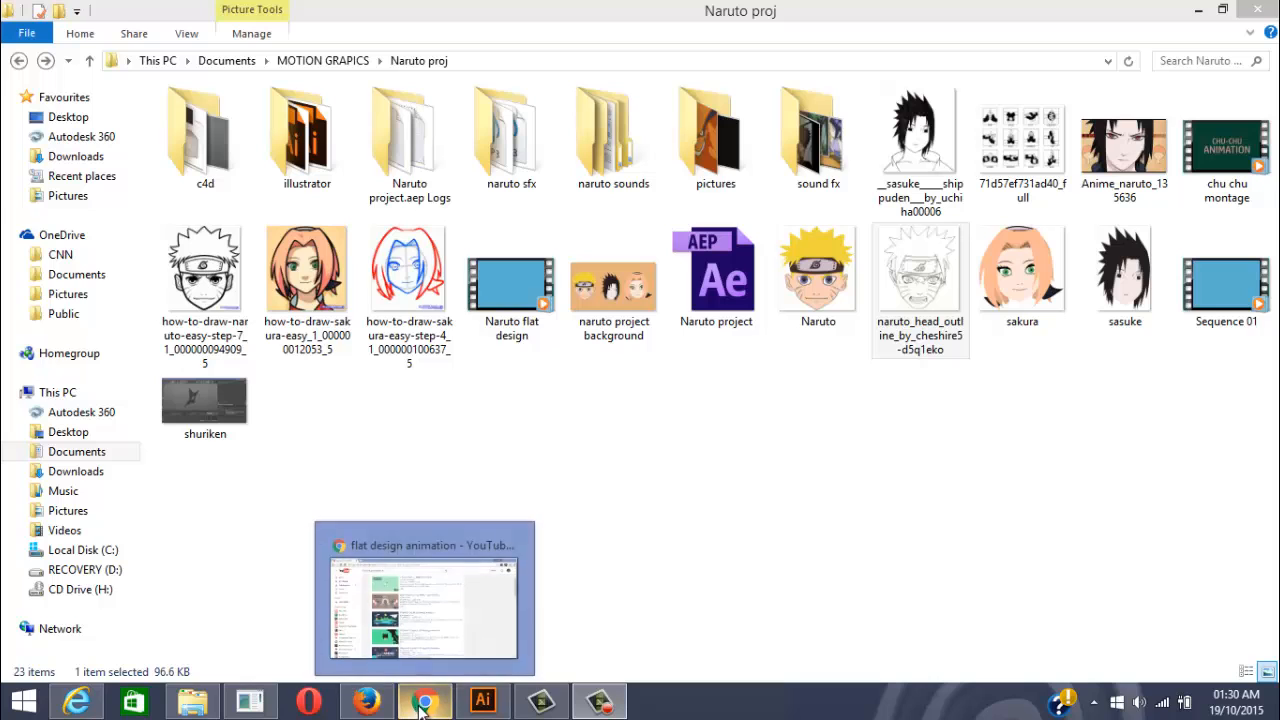
Switch to Chrome and watch part of the "A Flat Animation - (Motion Graphics)" video from the search results, pausing it on a character's head
{"action": "left_click", "coordinate": [424, 597]}
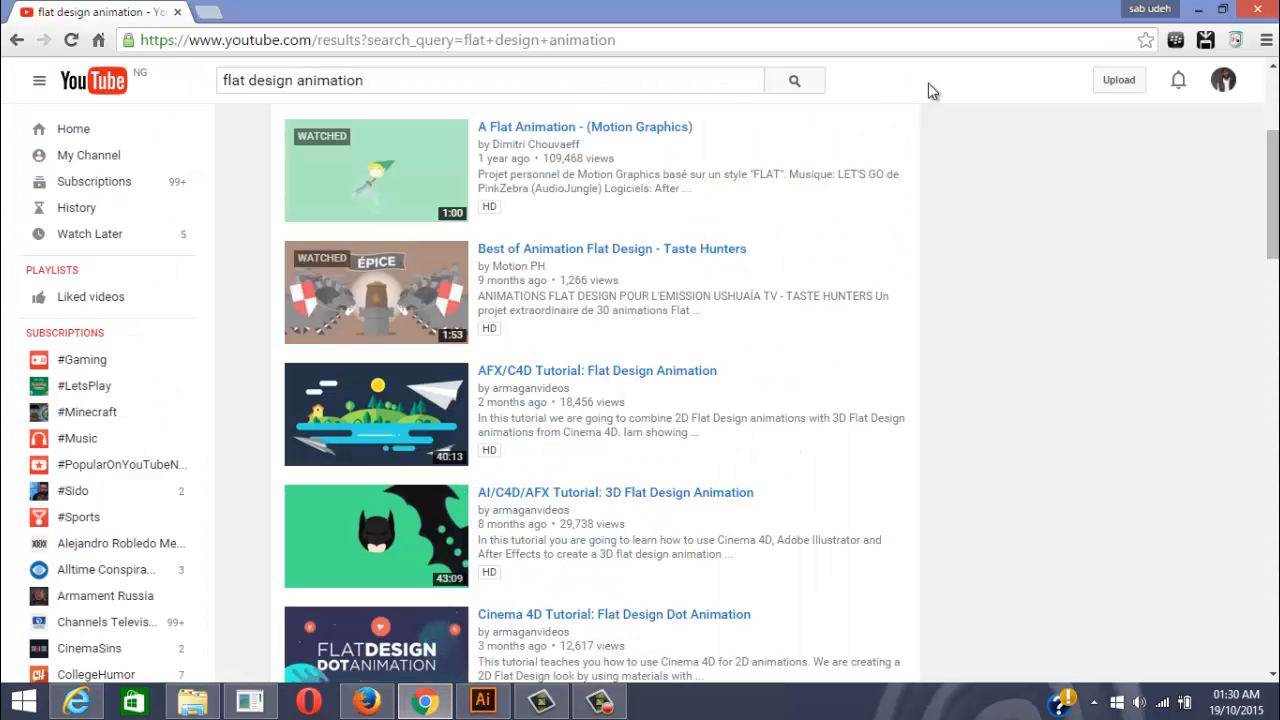
{"action": "scroll", "coordinate": [716, 187], "scroll_direction": "up", "scroll_amount": 2}
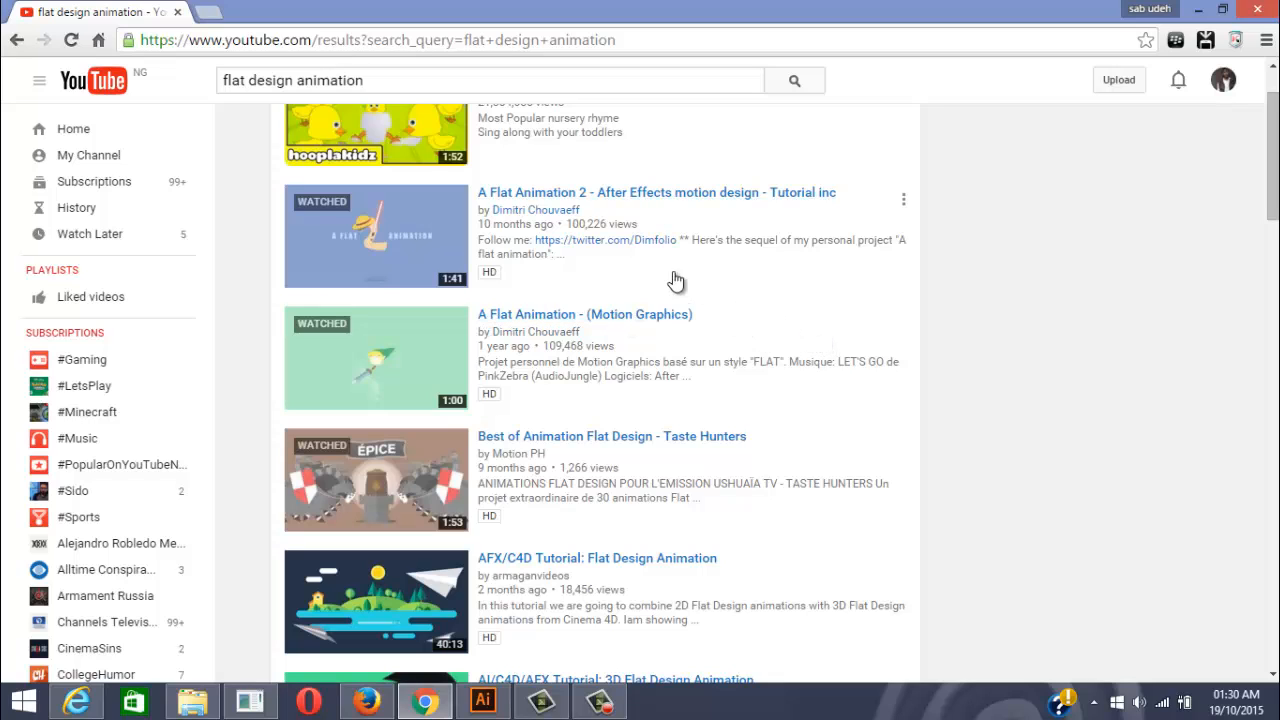
{"action": "left_click", "coordinate": [632, 318]}
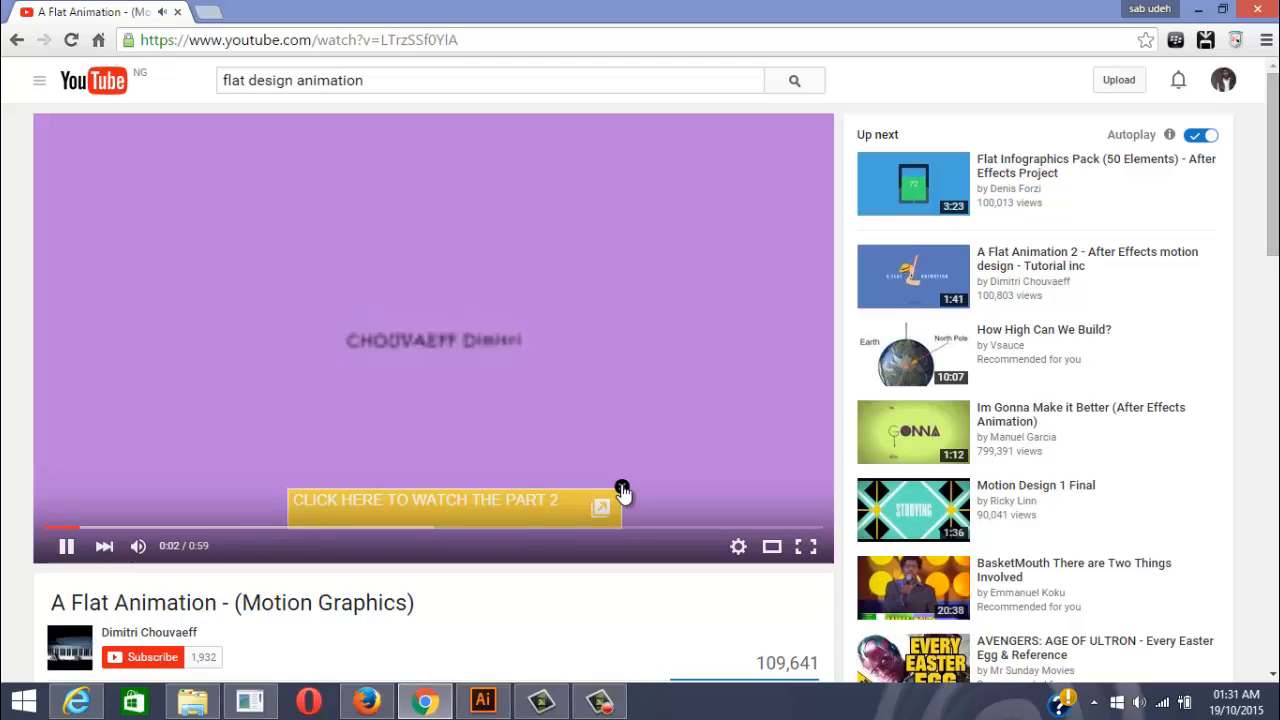
{"action": "left_click", "coordinate": [621, 489]}
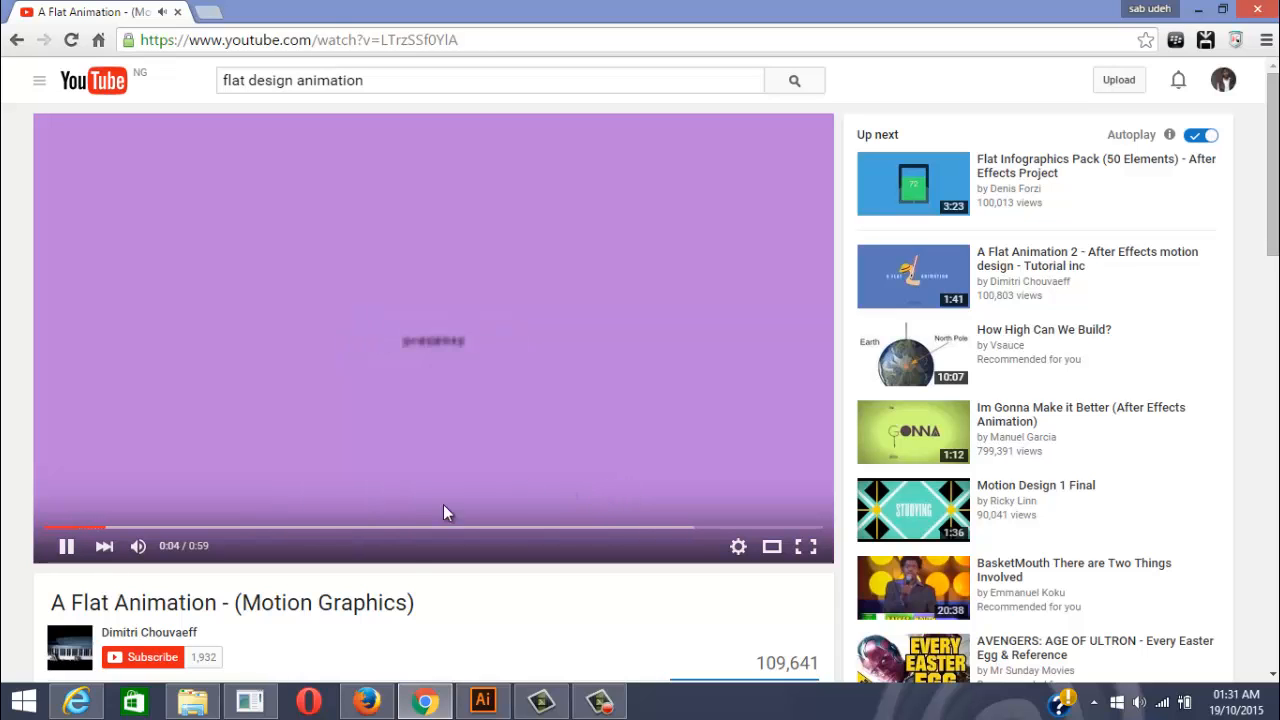
{"action": "scroll", "coordinate": [443, 514], "scroll_direction": "down", "scroll_amount": 1}
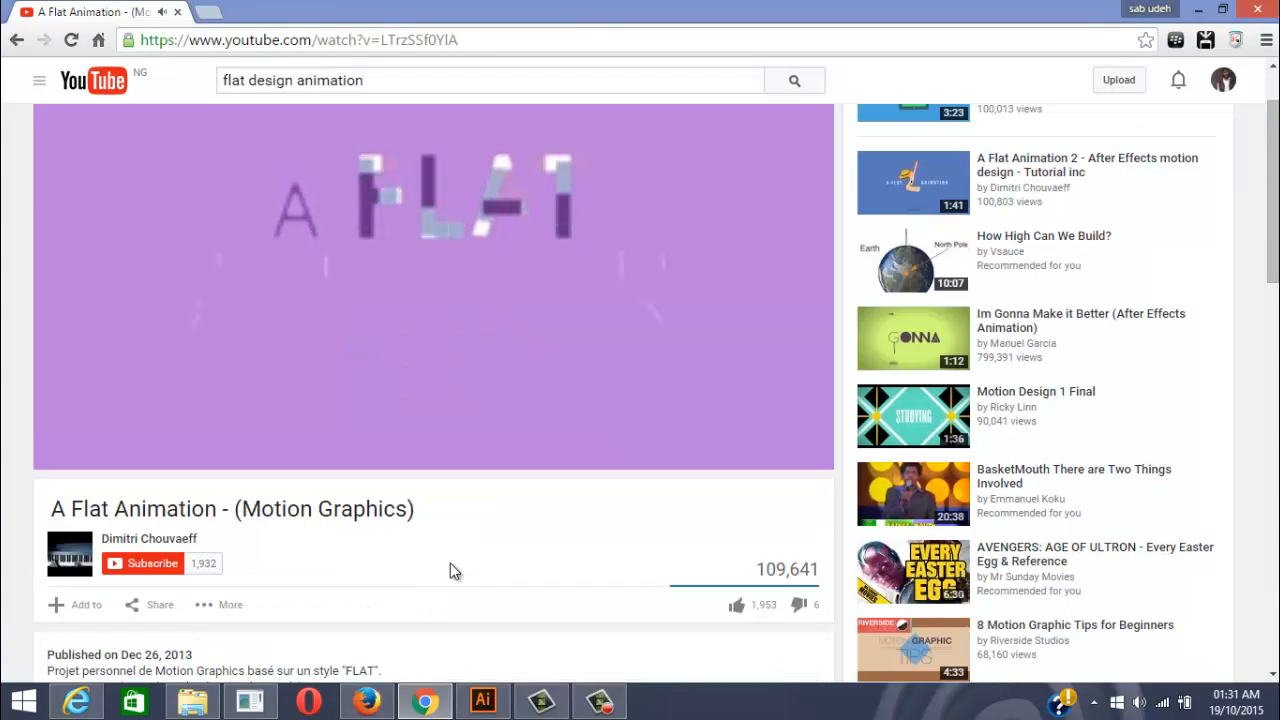
{"action": "scroll", "coordinate": [451, 569], "scroll_direction": "up", "scroll_amount": 1}
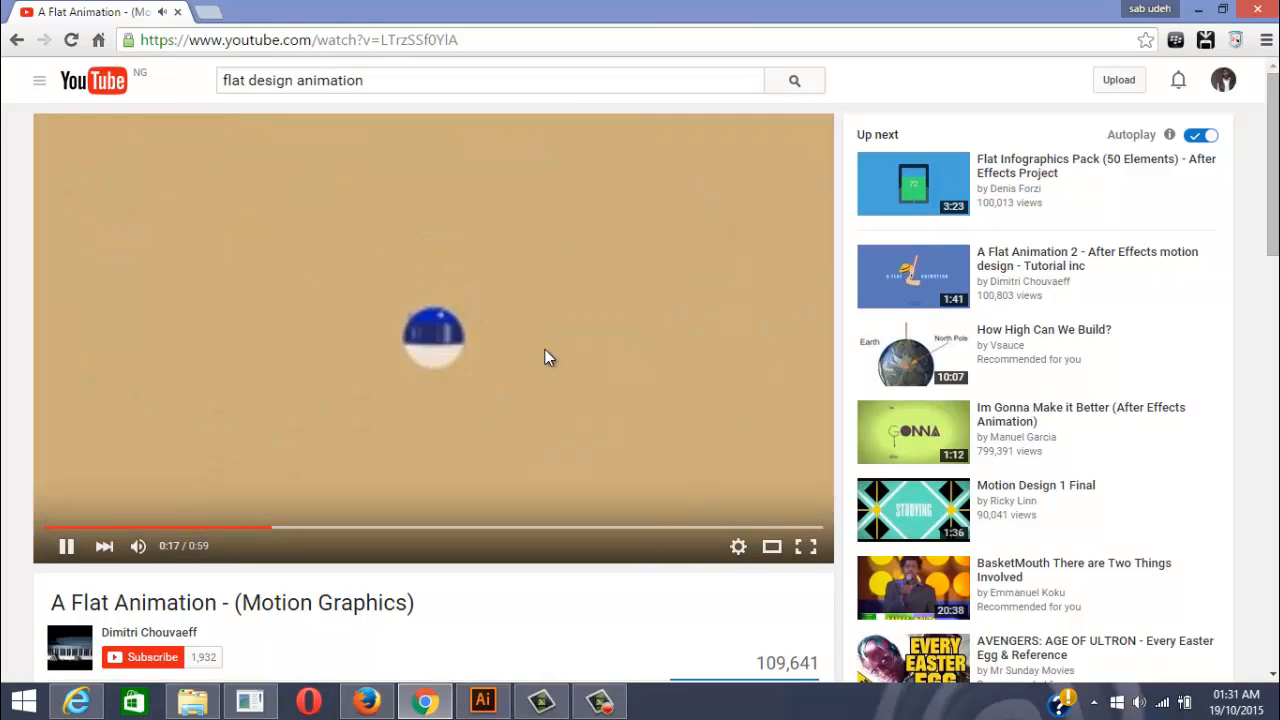
{"action": "left_click", "coordinate": [544, 350]}
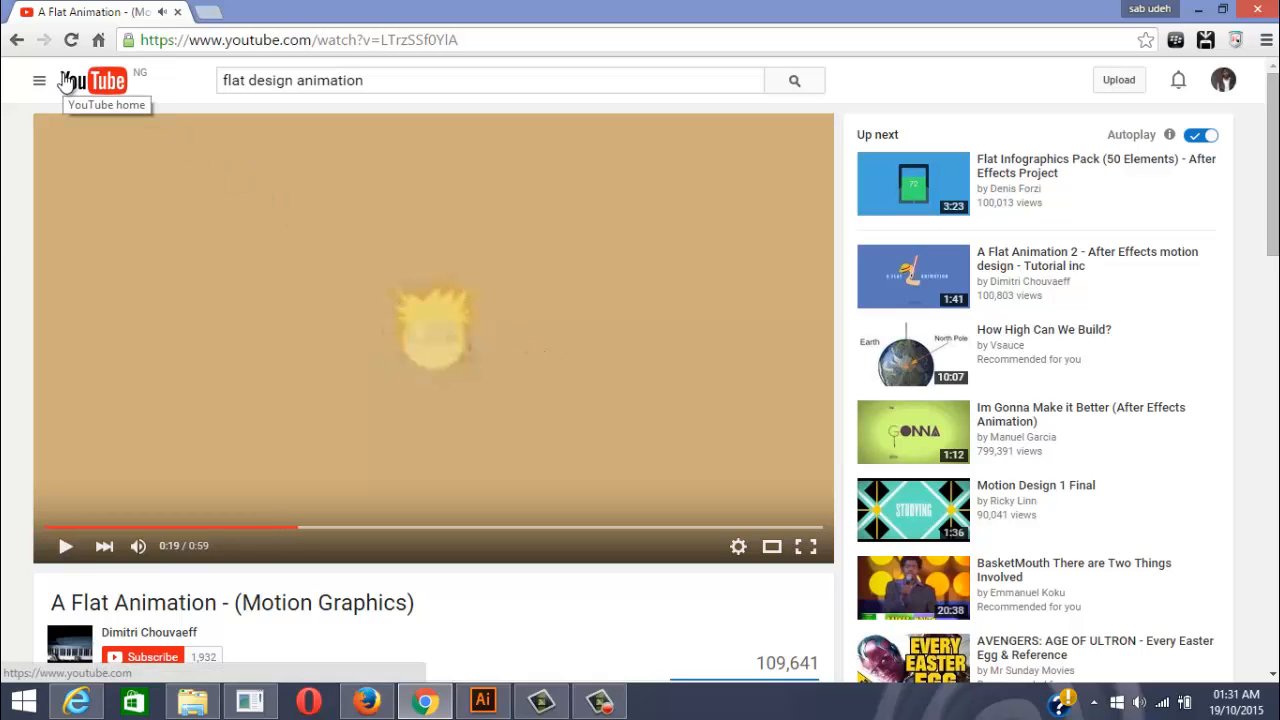
Return to the search results and play "Naruto flat Animation", skipping the opening credits, dismissing the ad and pausing at the masked character
{"action": "left_click", "coordinate": [15, 42]}
{"action": "scroll", "coordinate": [608, 334], "scroll_direction": "down", "scroll_amount": 8}
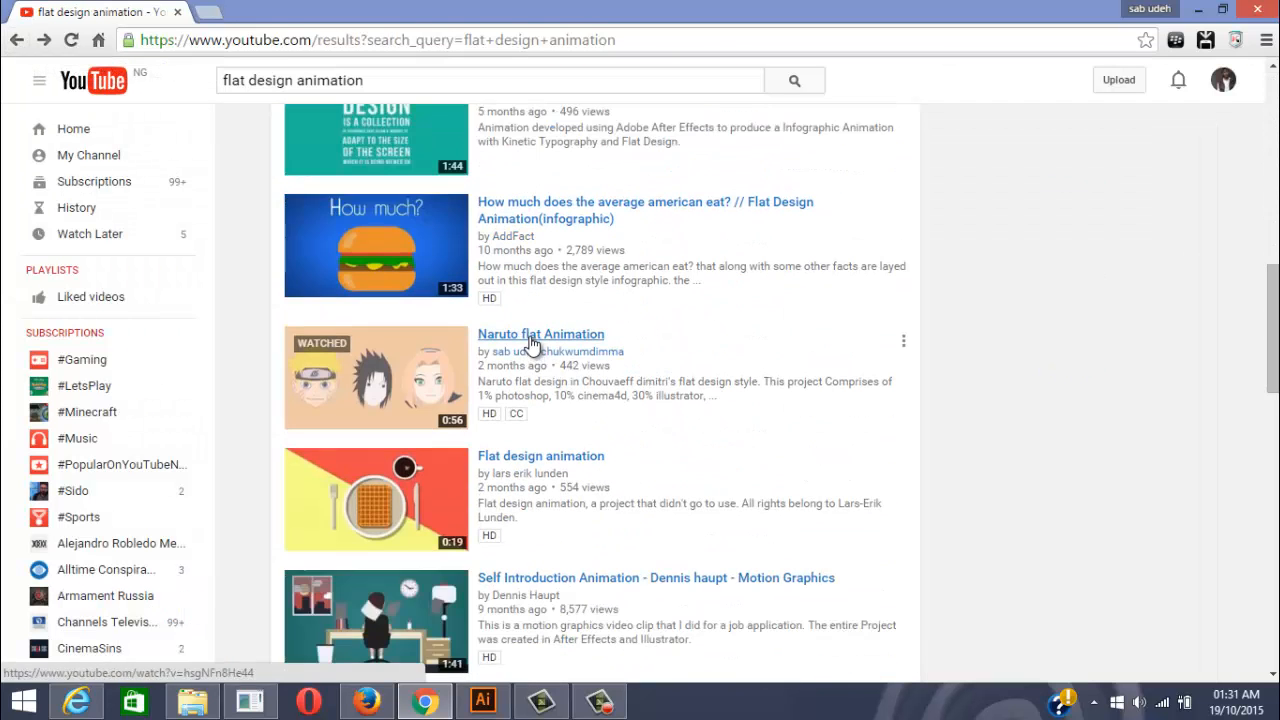
{"action": "left_click", "coordinate": [531, 340]}
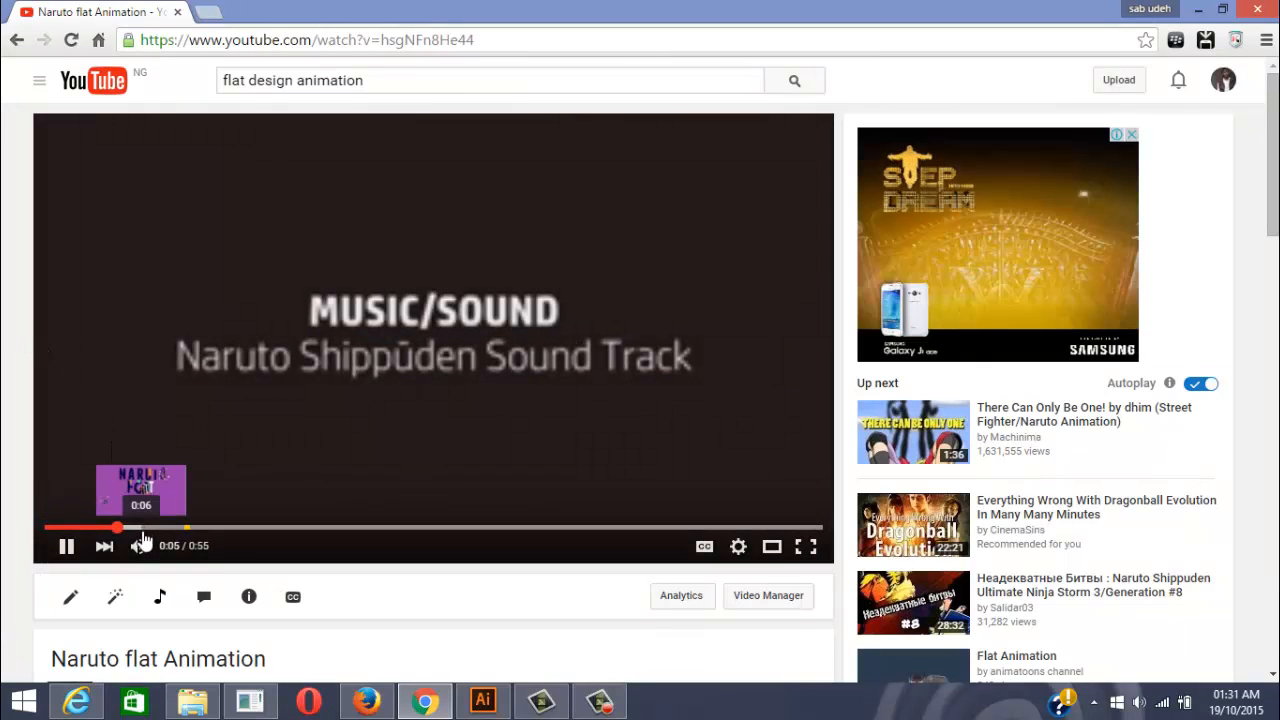
{"action": "left_click_drag", "start_coordinate": [163, 528], "coordinate": [177, 530]}
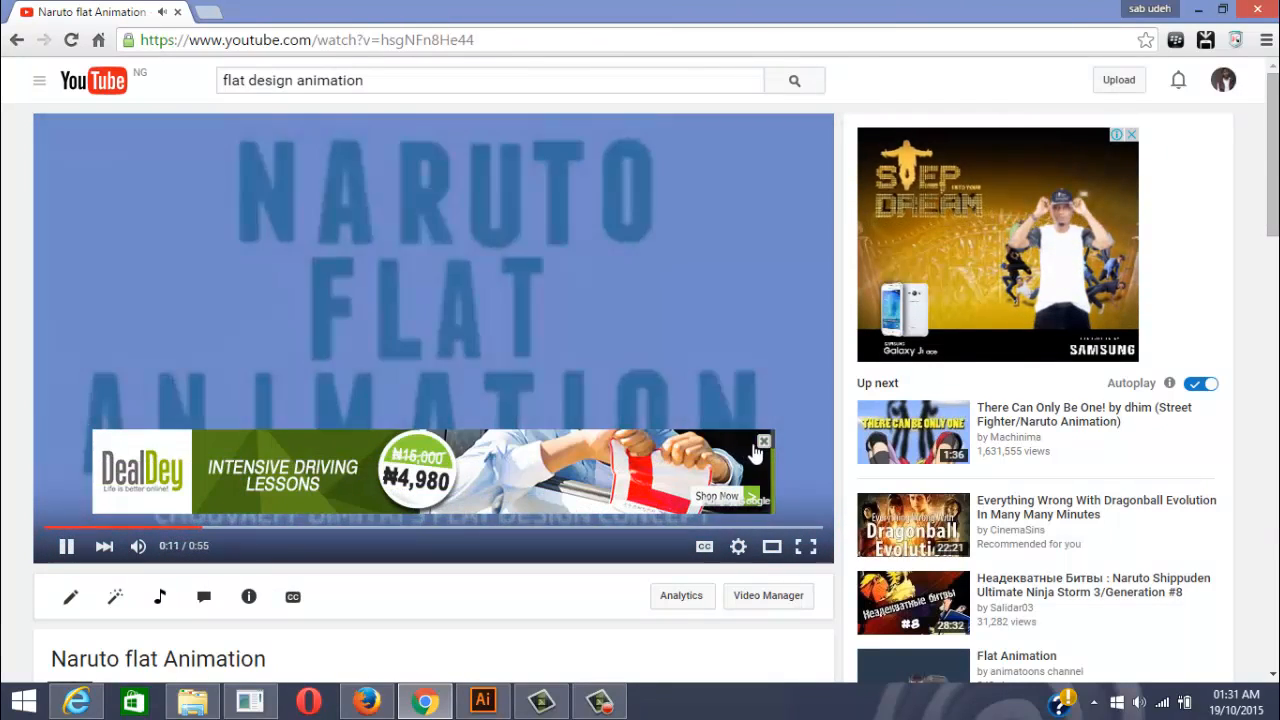
{"action": "left_click", "coordinate": [763, 441]}
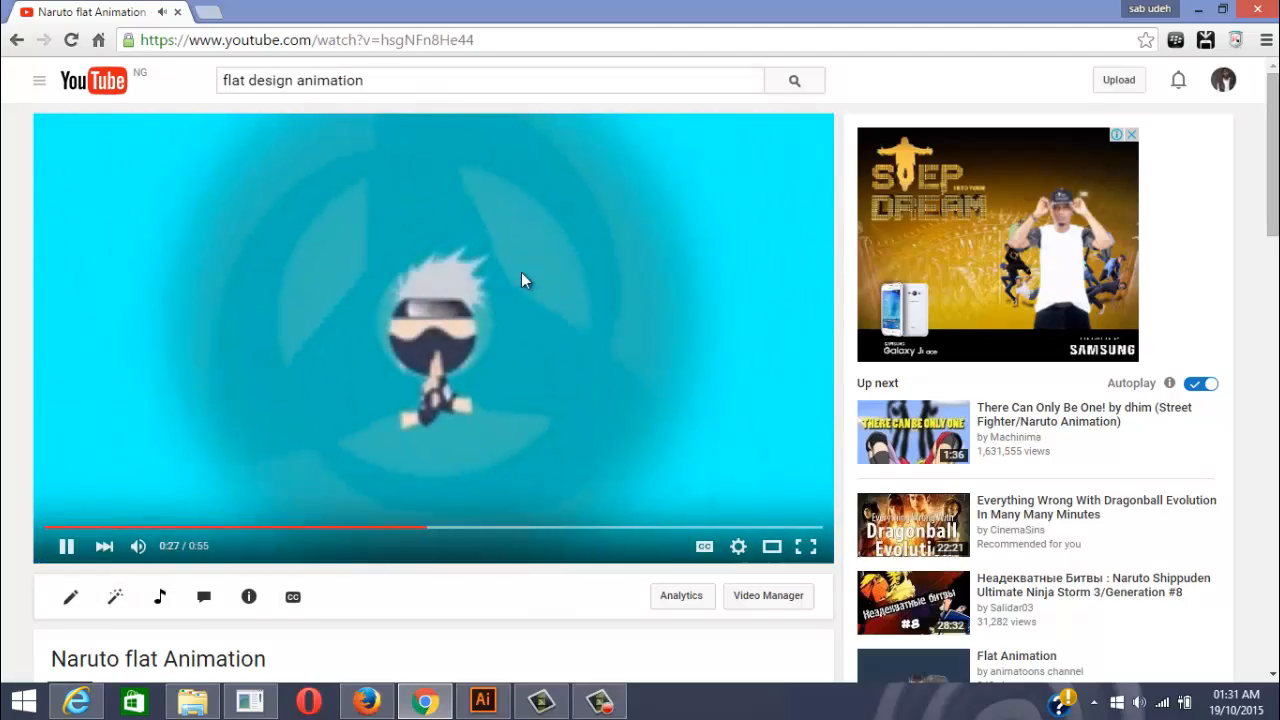
{"action": "left_click", "coordinate": [481, 362]}
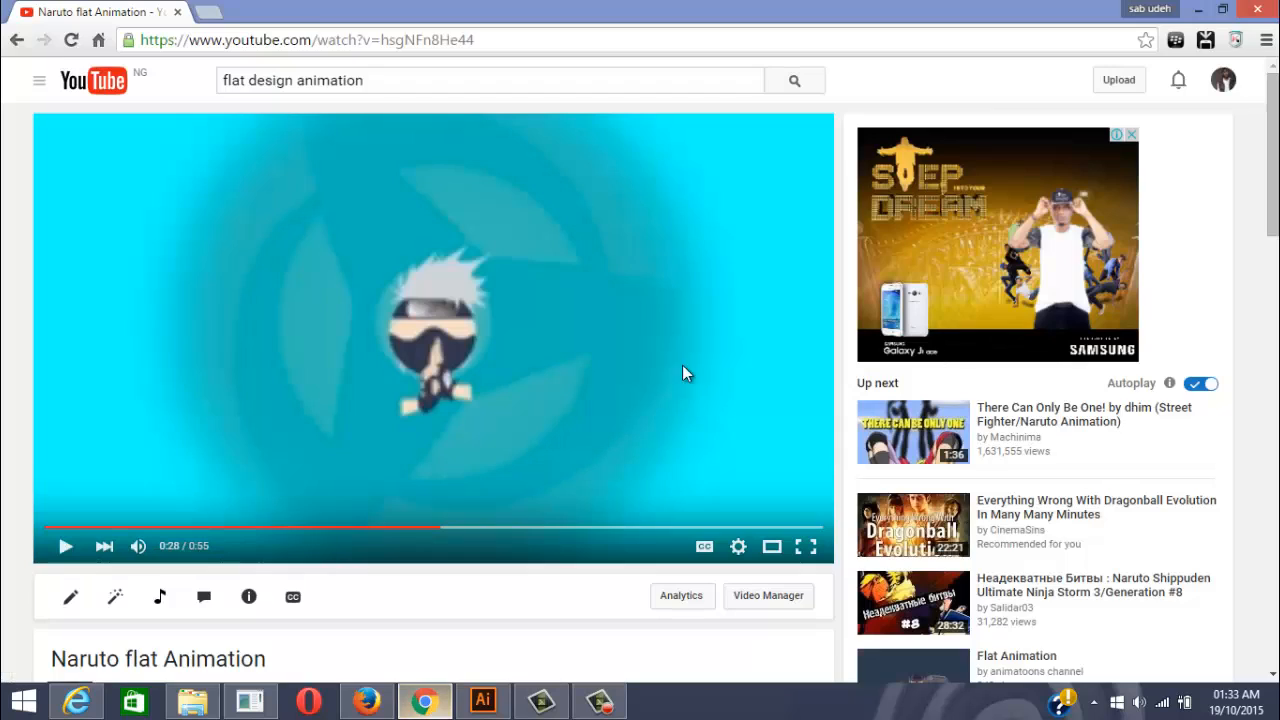
Switch to Illustrator and look through the open naruto, kakashi's Hand and Sasuke sword artwork, ending on the naruto document
{"action": "left_click", "coordinate": [1204, 12]}
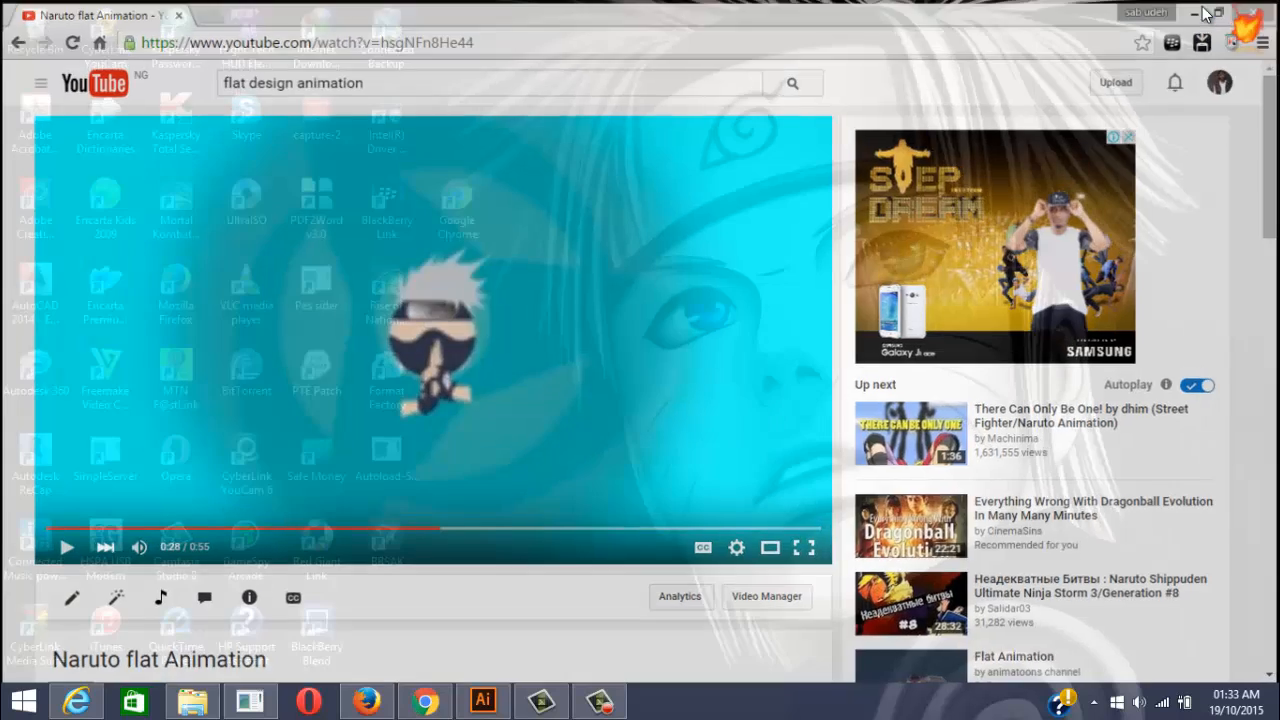
{"action": "left_click", "coordinate": [490, 706]}
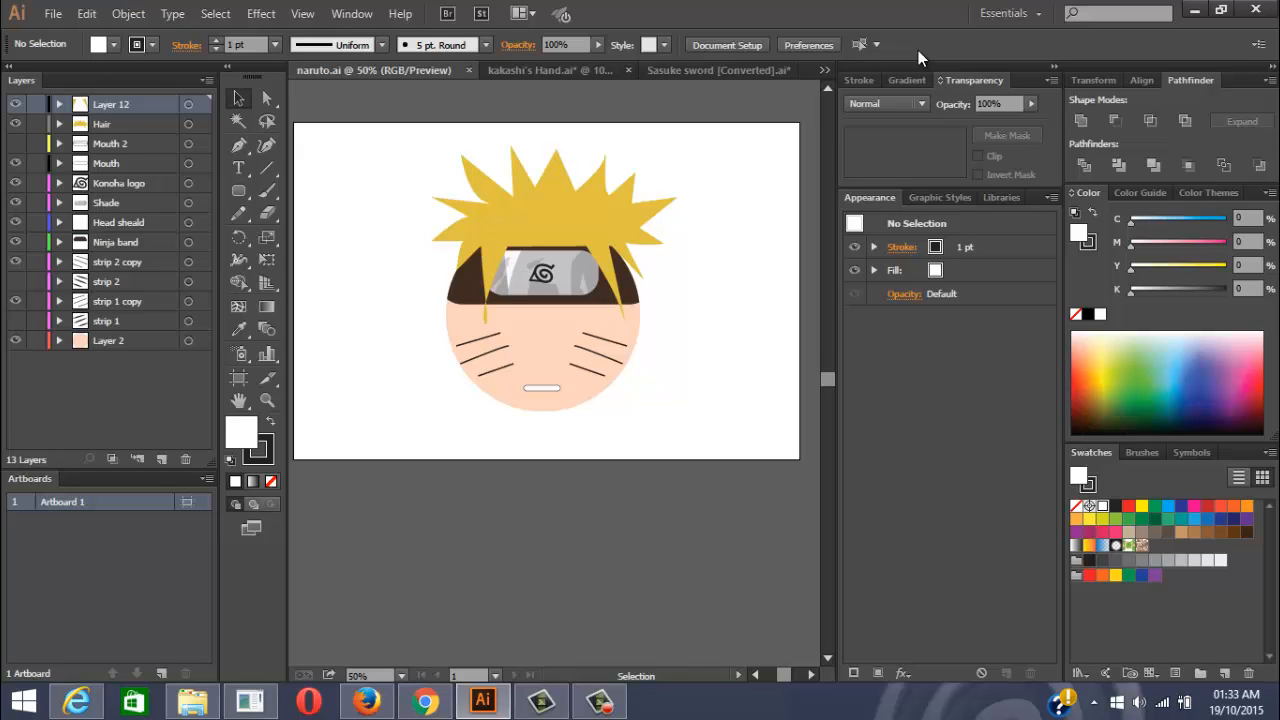
{"action": "left_click", "coordinate": [556, 72]}
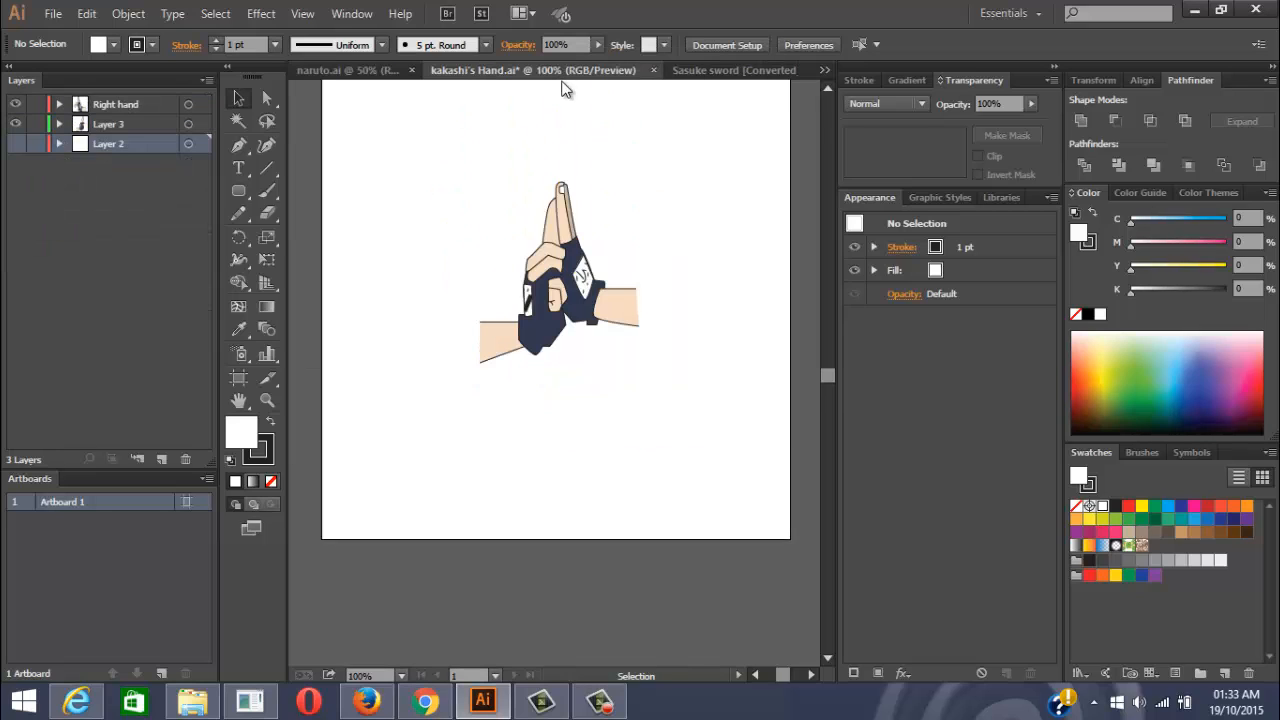
{"action": "left_click", "coordinate": [722, 72]}
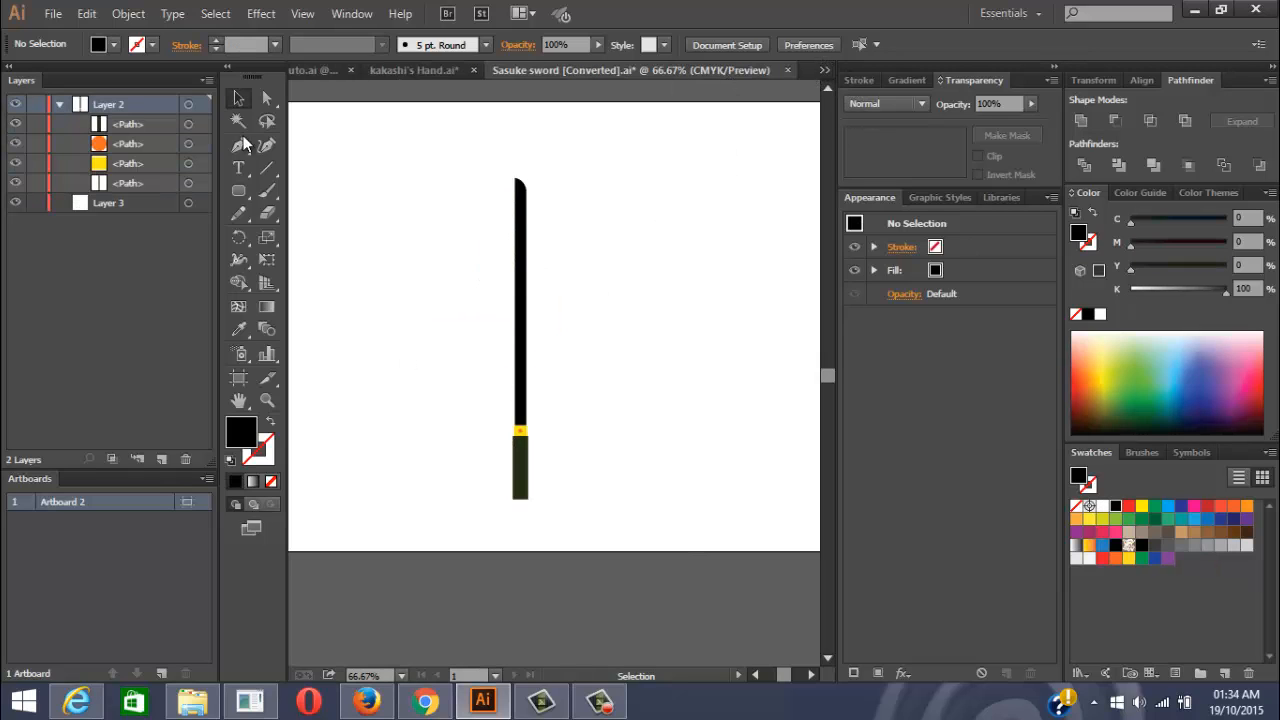
{"action": "left_click", "coordinate": [303, 71]}
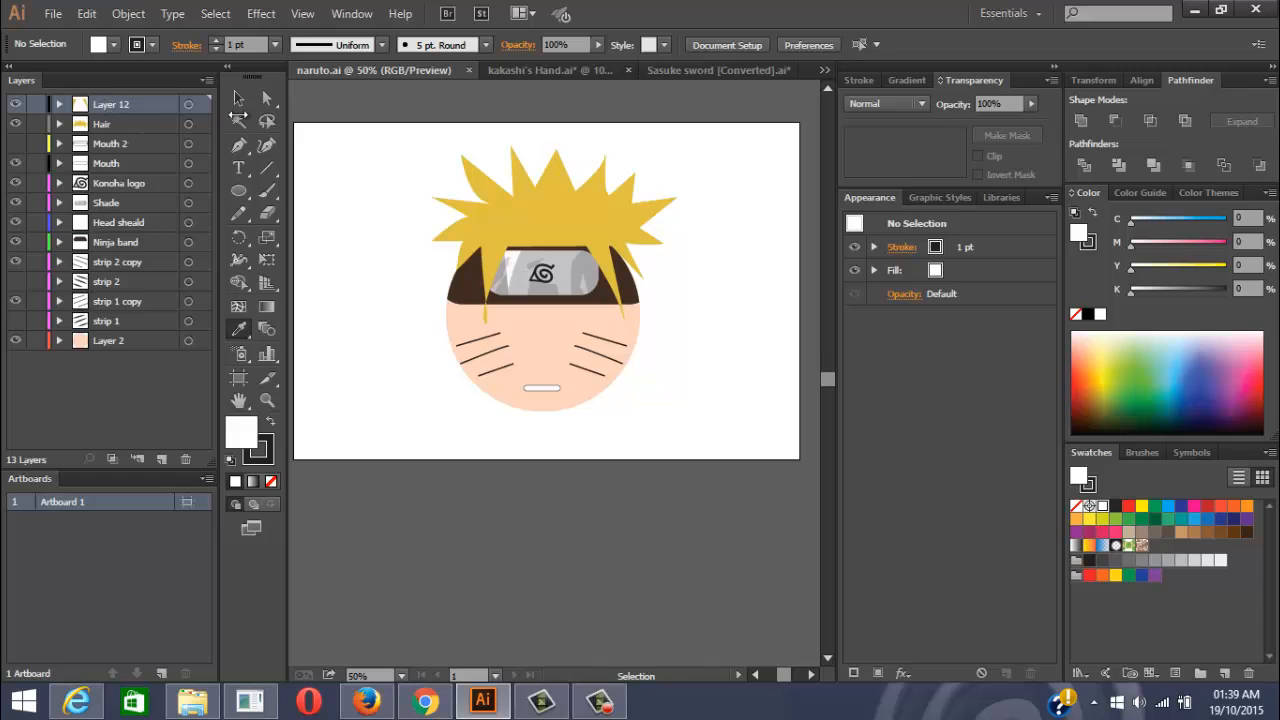
Create a new single-artboard document 1920 mm wide and 1080 mm high
{"action": "key", "text": "i"}
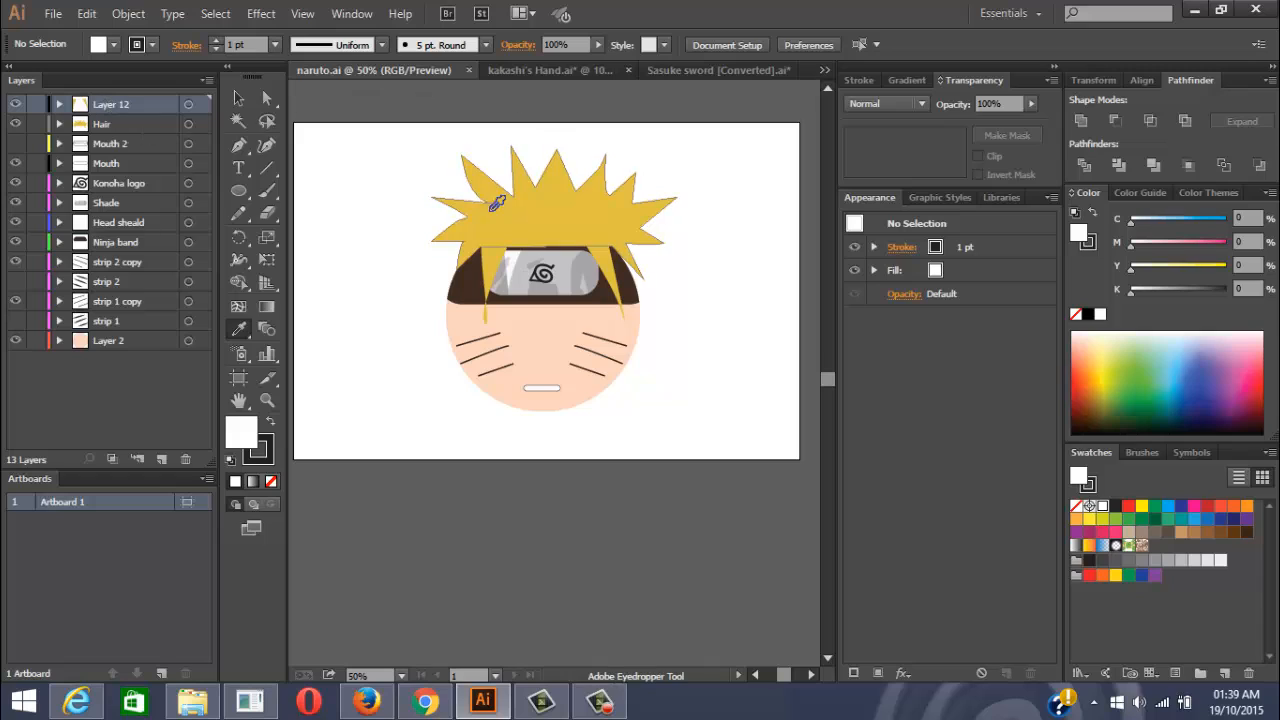
{"action": "left_click", "coordinate": [54, 14]}
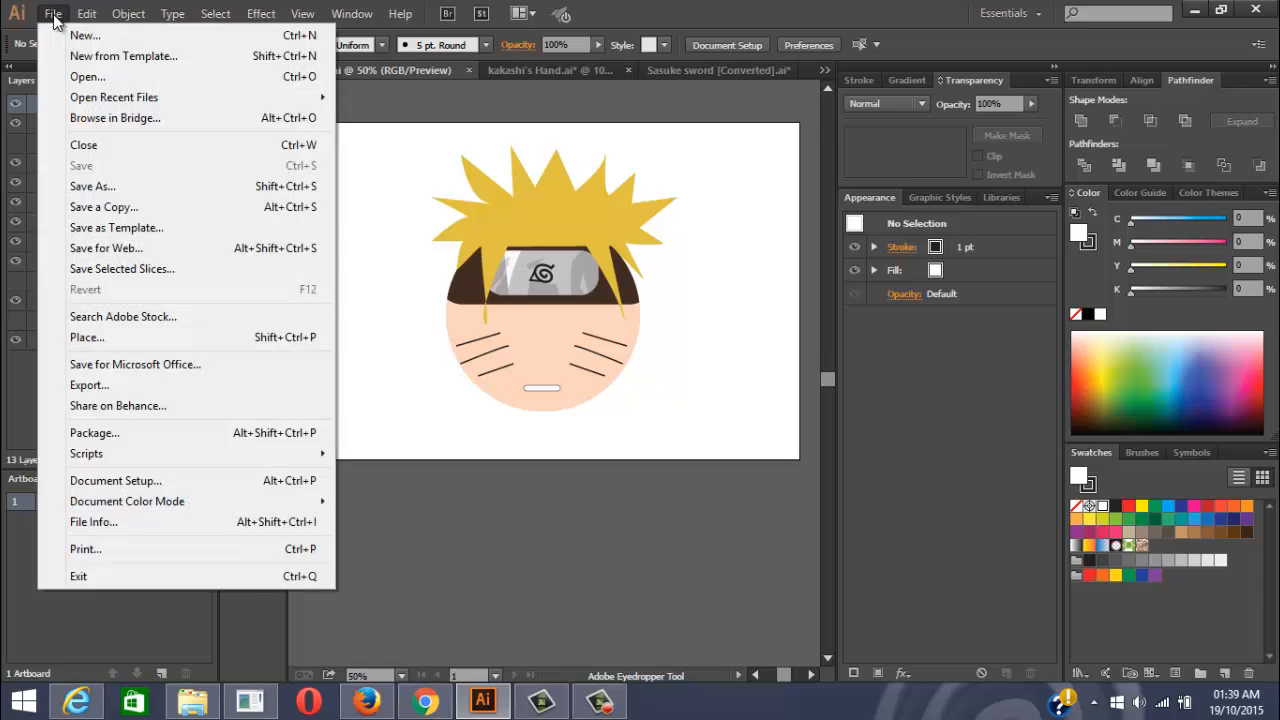
{"action": "left_click", "coordinate": [186, 35]}
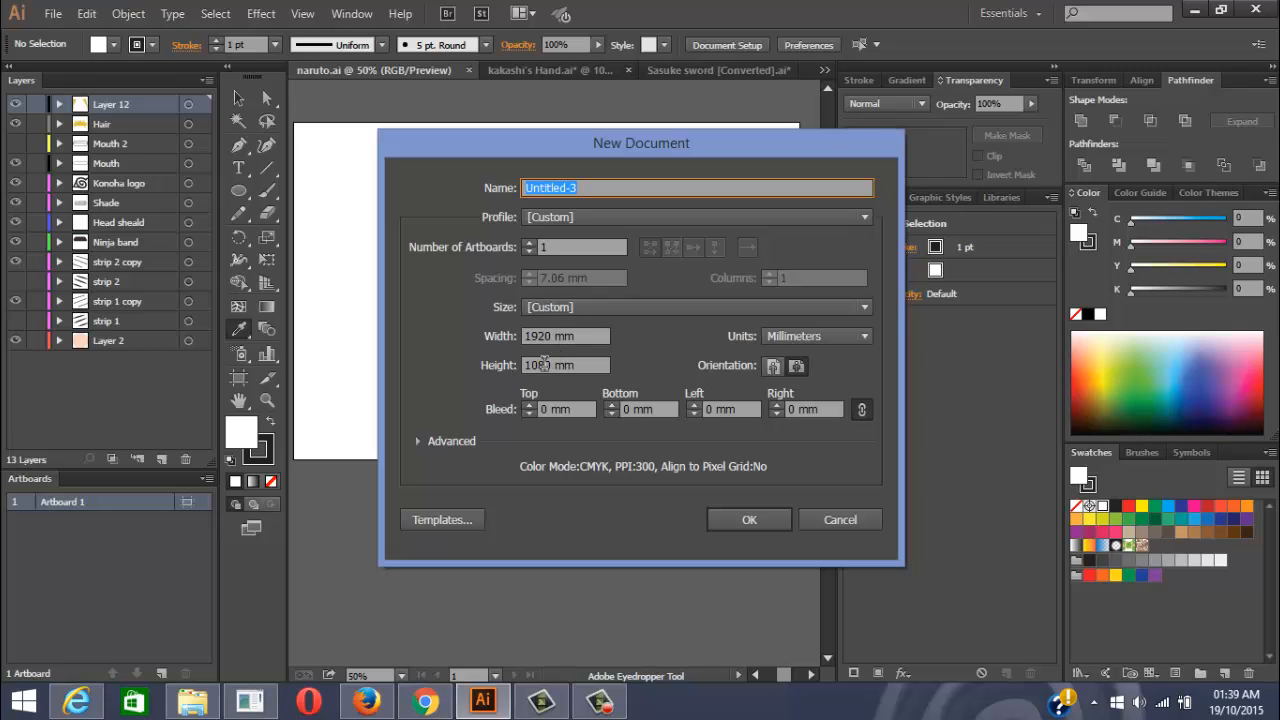
{"action": "left_click", "coordinate": [768, 516]}
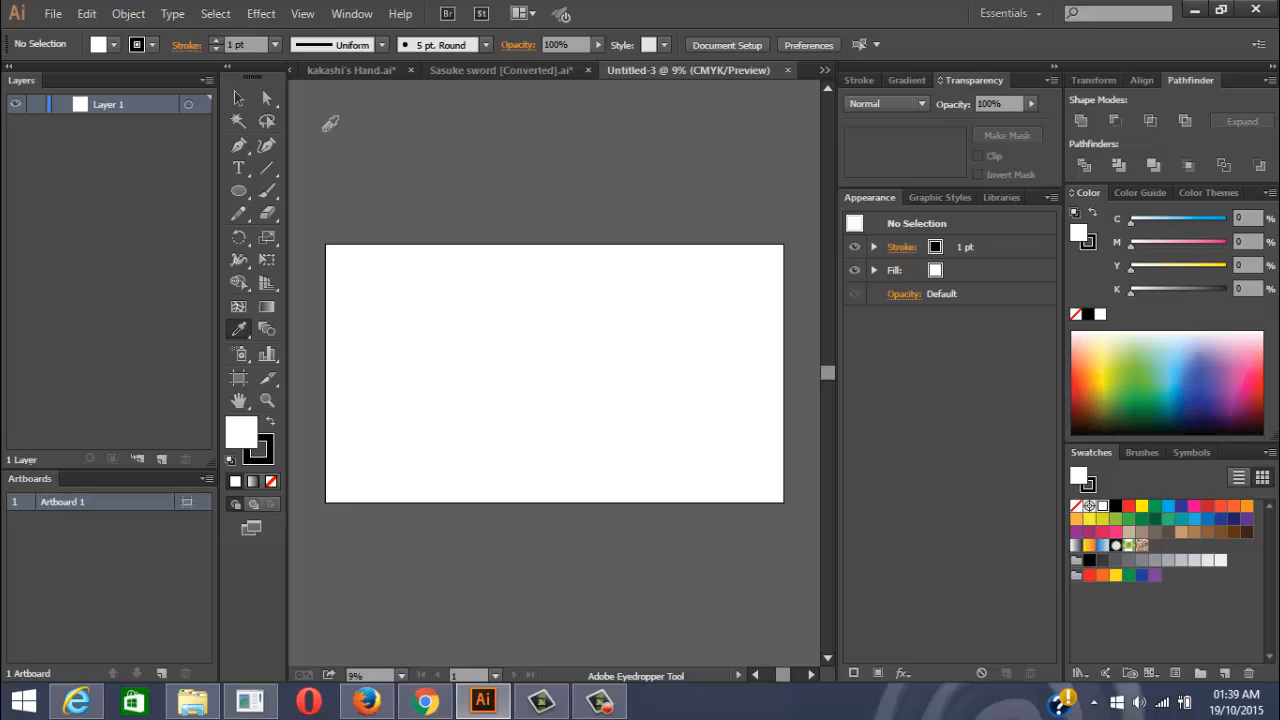
Rename the document's only layer to "guidline"
{"action": "double_click", "coordinate": [112, 105]}
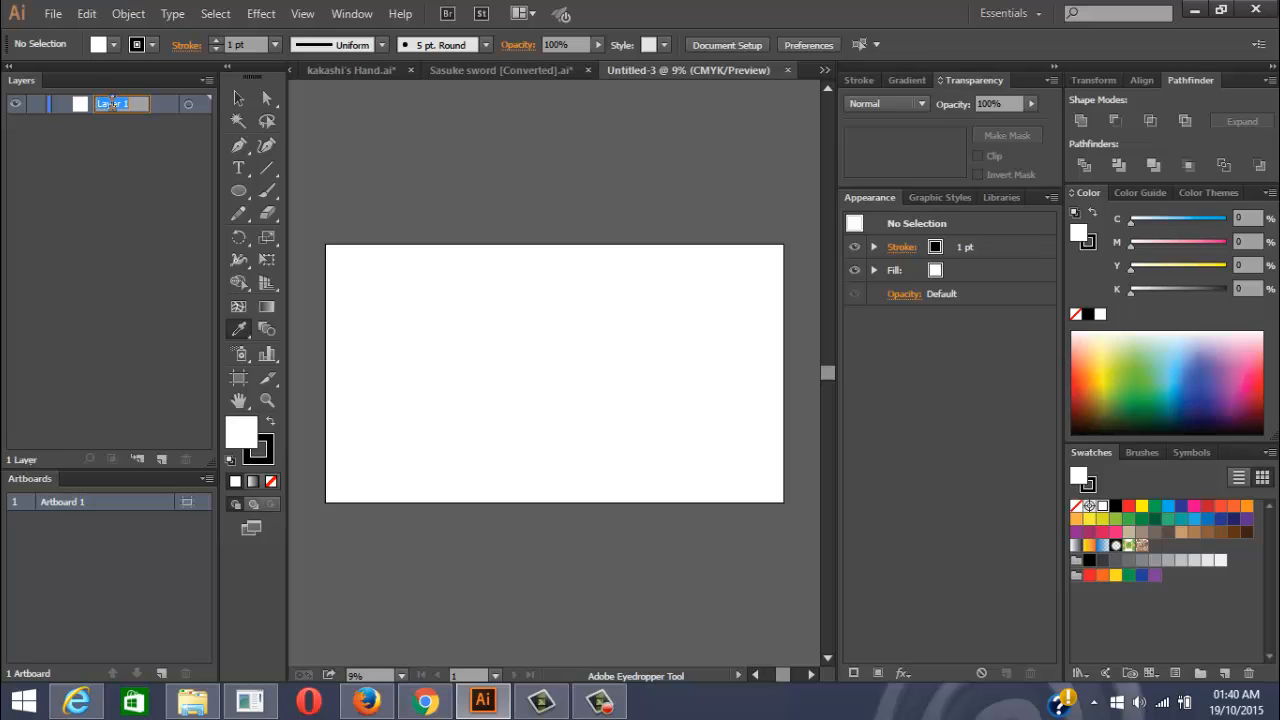
{"action": "type", "text": "guidline"}
{"action": "key", "text": "Return"}
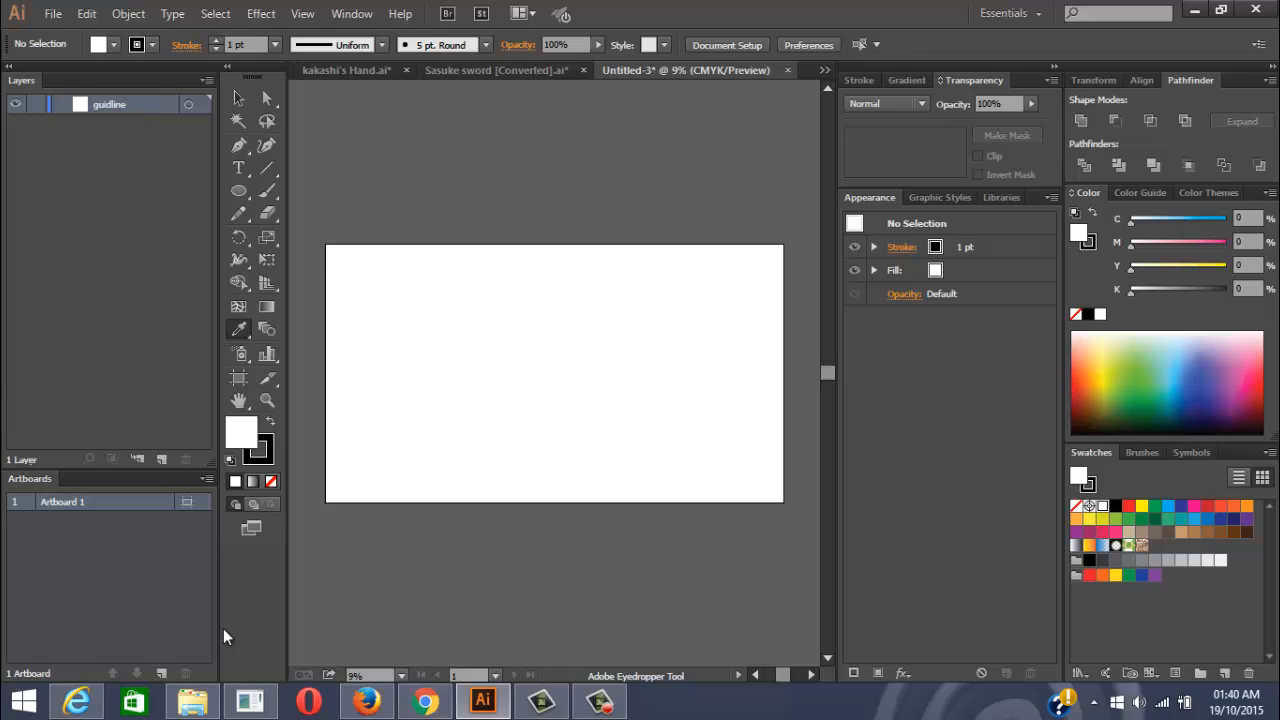
Place the Naruto and naruto_head_outline images from the Naruto proj folder side by side on the artboard as references
{"action": "left_click", "coordinate": [192, 702]}
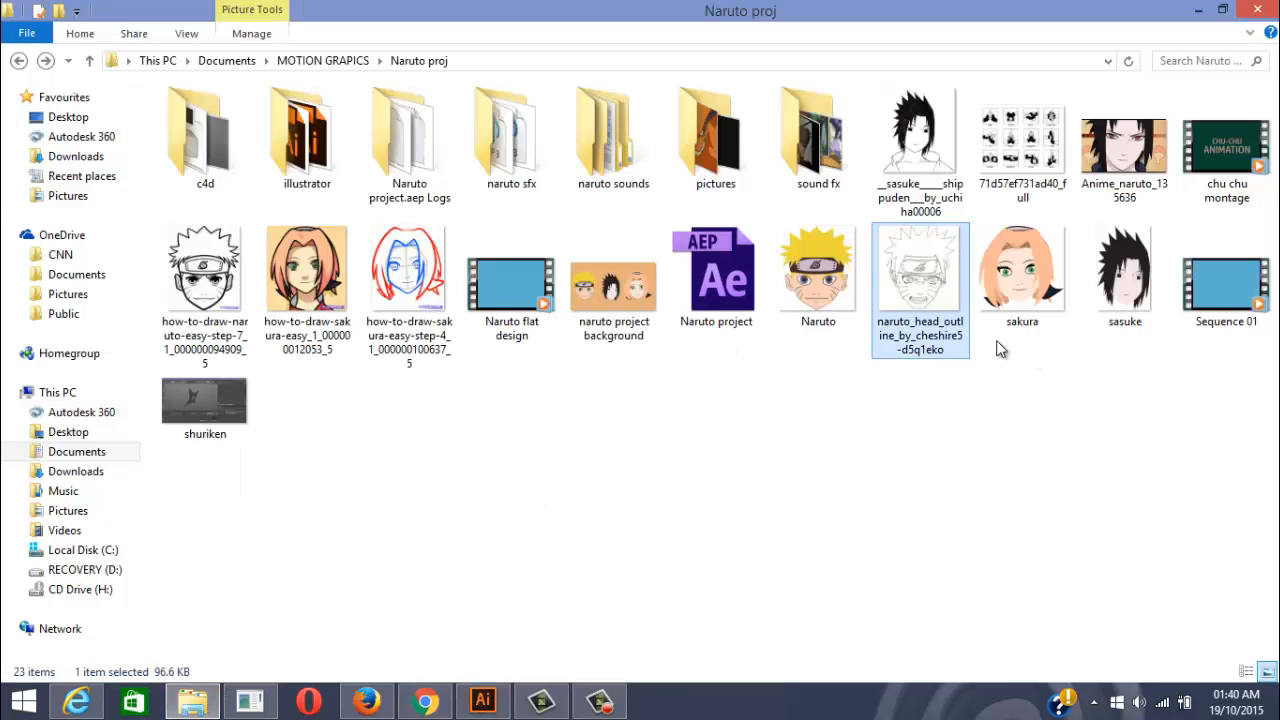
{"action": "left_click_drag", "start_coordinate": [815, 285], "coordinate": [460, 400]}
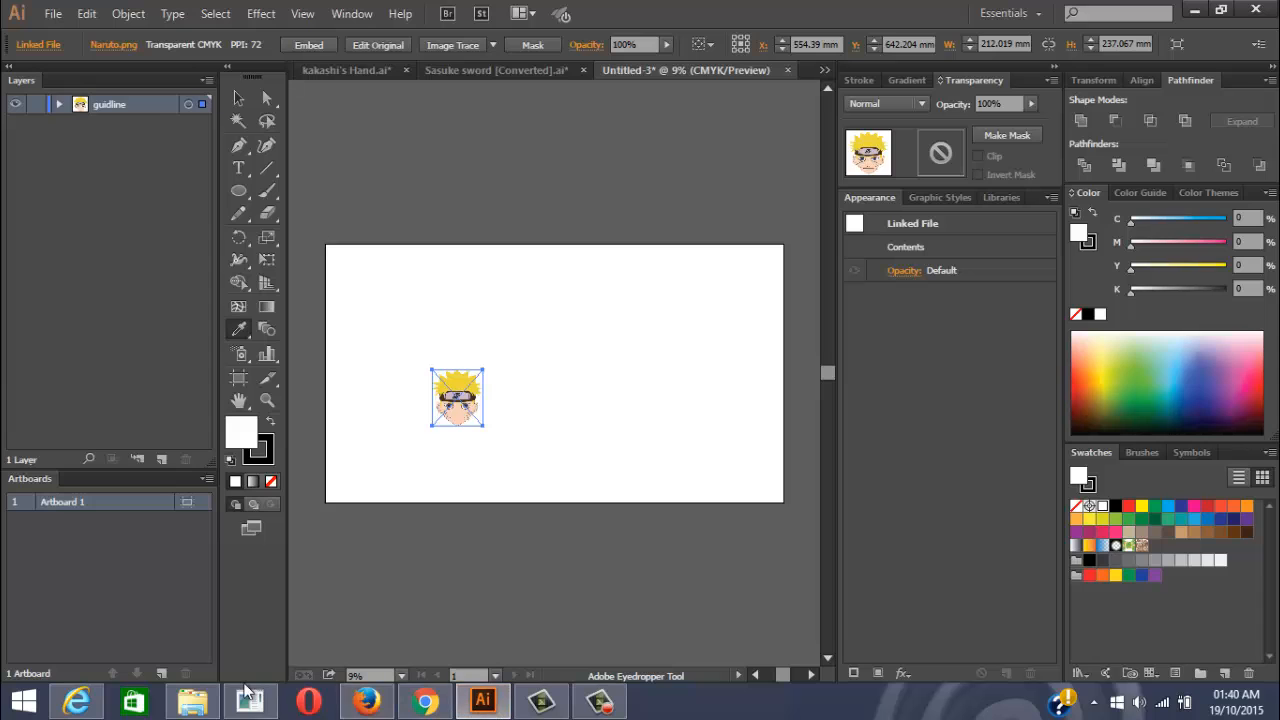
{"action": "left_click", "coordinate": [193, 703]}
{"action": "left_click_drag", "start_coordinate": [920, 300], "coordinate": [569, 398]}
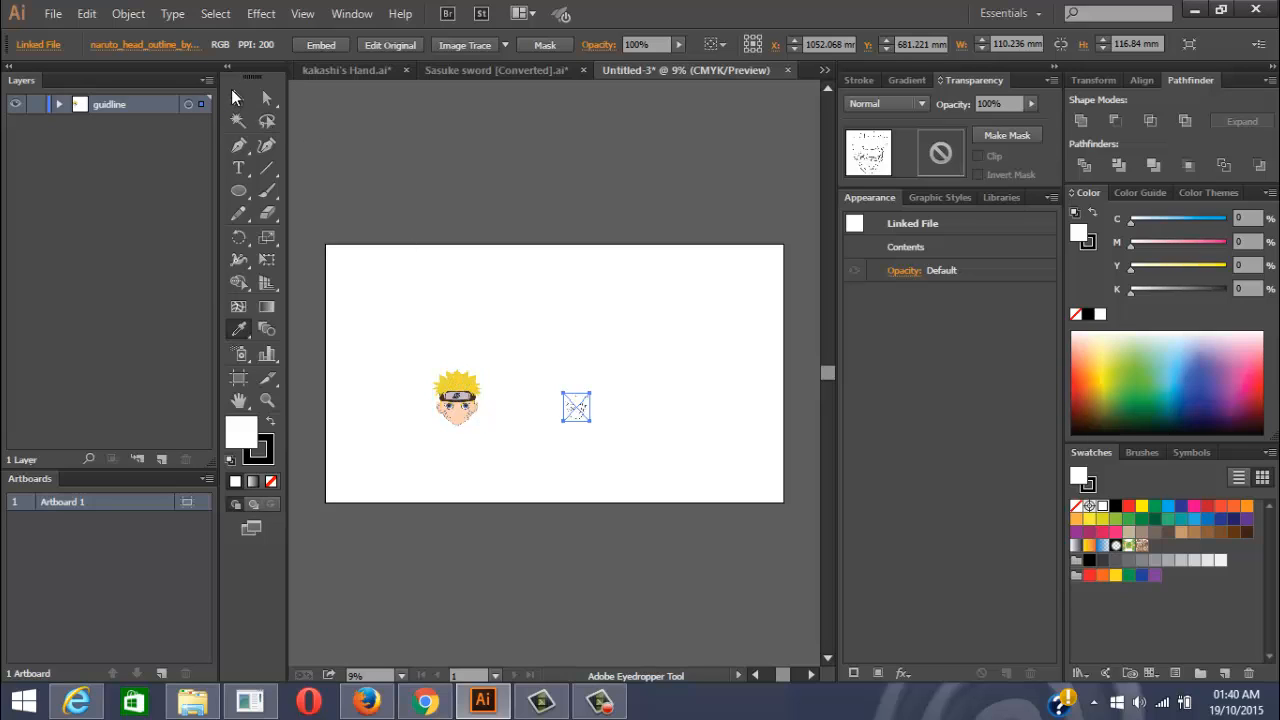
Scale up the coloured Naruto image to about 479 × 535 mm and the head outline image to about 569 × 603 mm
{"action": "left_click", "coordinate": [237, 99]}
{"action": "left_click", "coordinate": [456, 415]}
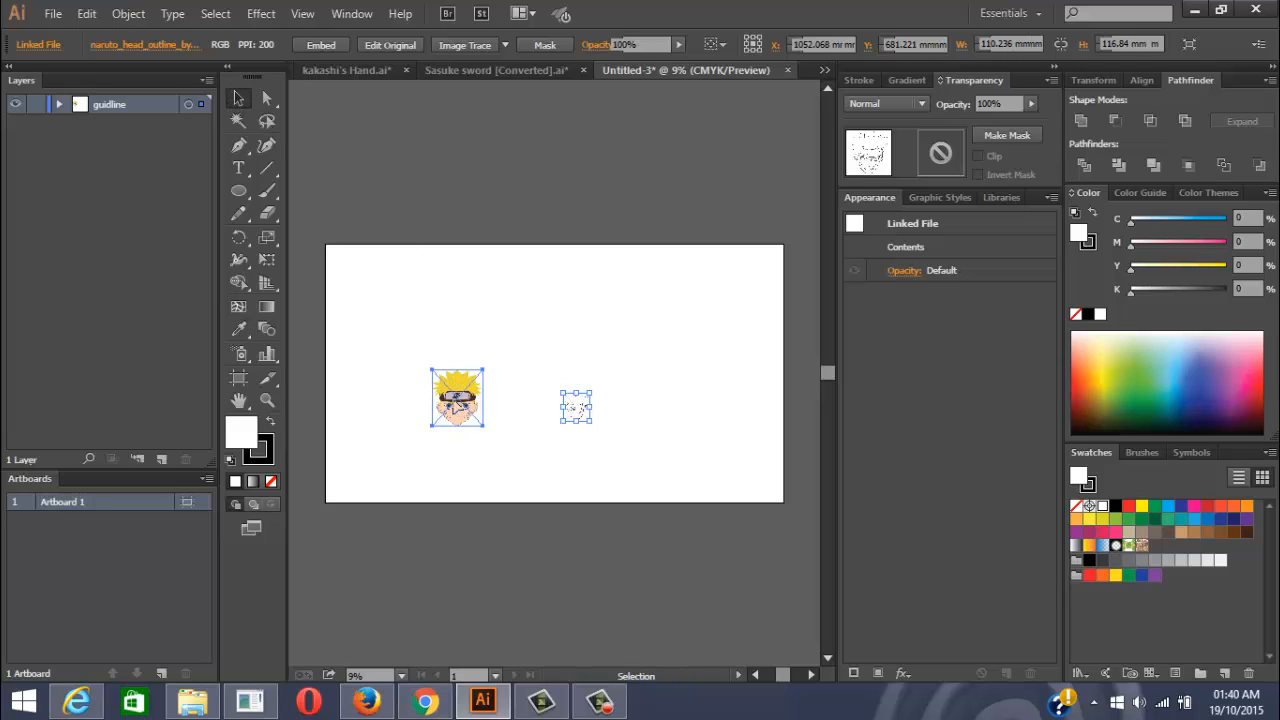
{"action": "left_click_drag", "start_coordinate": [436, 372], "coordinate": [368, 240]}
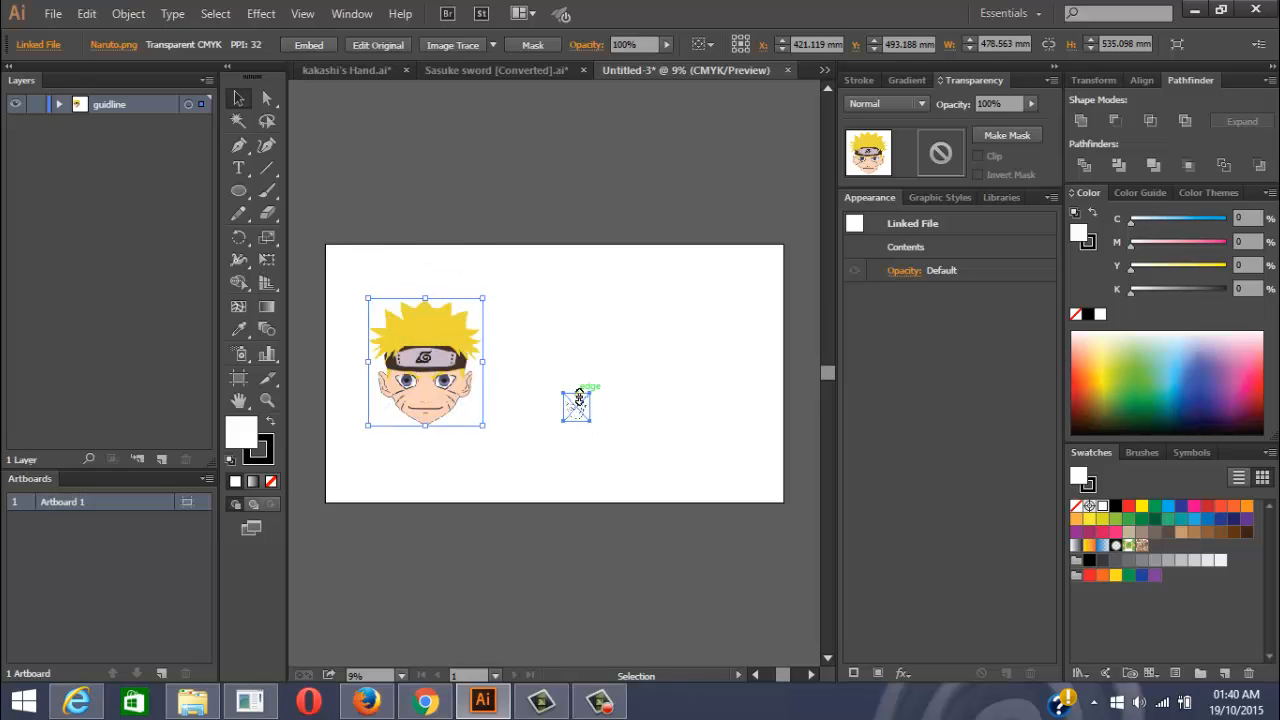
{"action": "left_click", "coordinate": [578, 404]}
{"action": "mouse_move", "coordinate": [626, 346]}
{"action": "left_mouse_down"}
{"action": "mouse_move", "coordinate": [703, 246]}
{"action": "mouse_move", "coordinate": [699, 274]}
{"action": "left_mouse_up"}
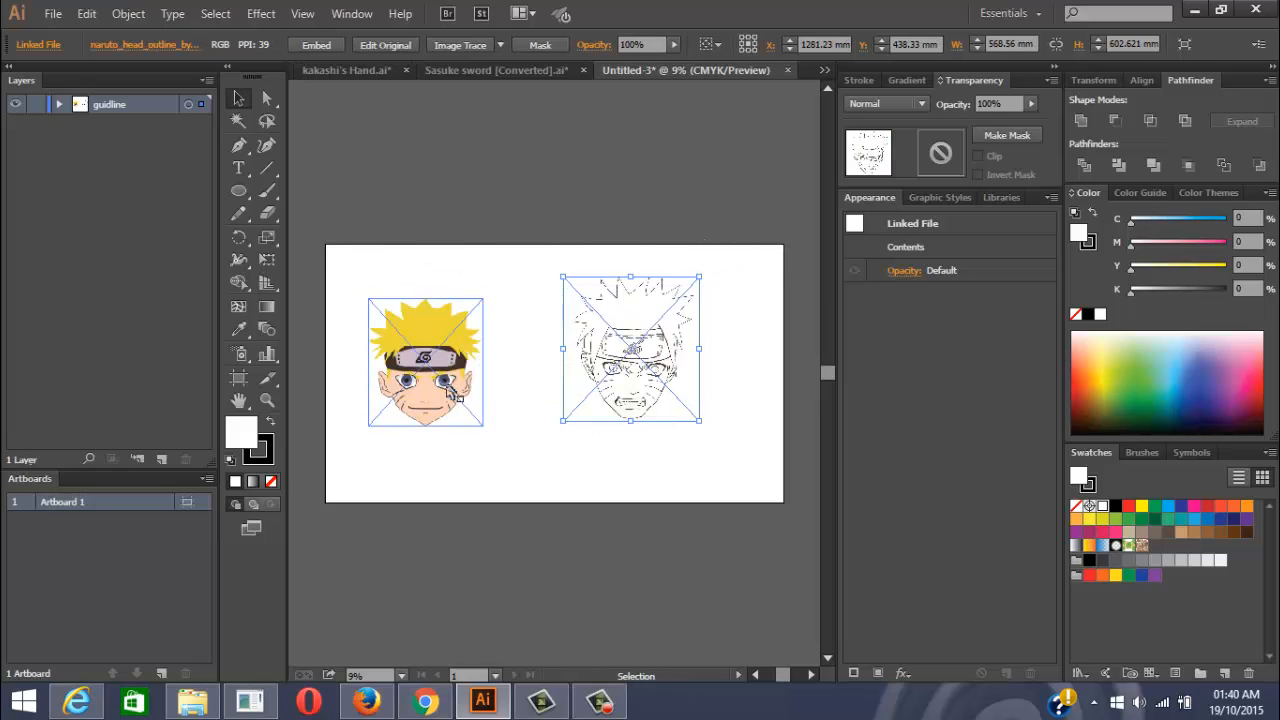
Move both reference images up so they sit close together across the artboard's upper edge
{"action": "left_click_drag", "start_coordinate": [440, 375], "coordinate": [458, 262]}
{"action": "left_click_drag", "start_coordinate": [680, 370], "coordinate": [666, 259]}
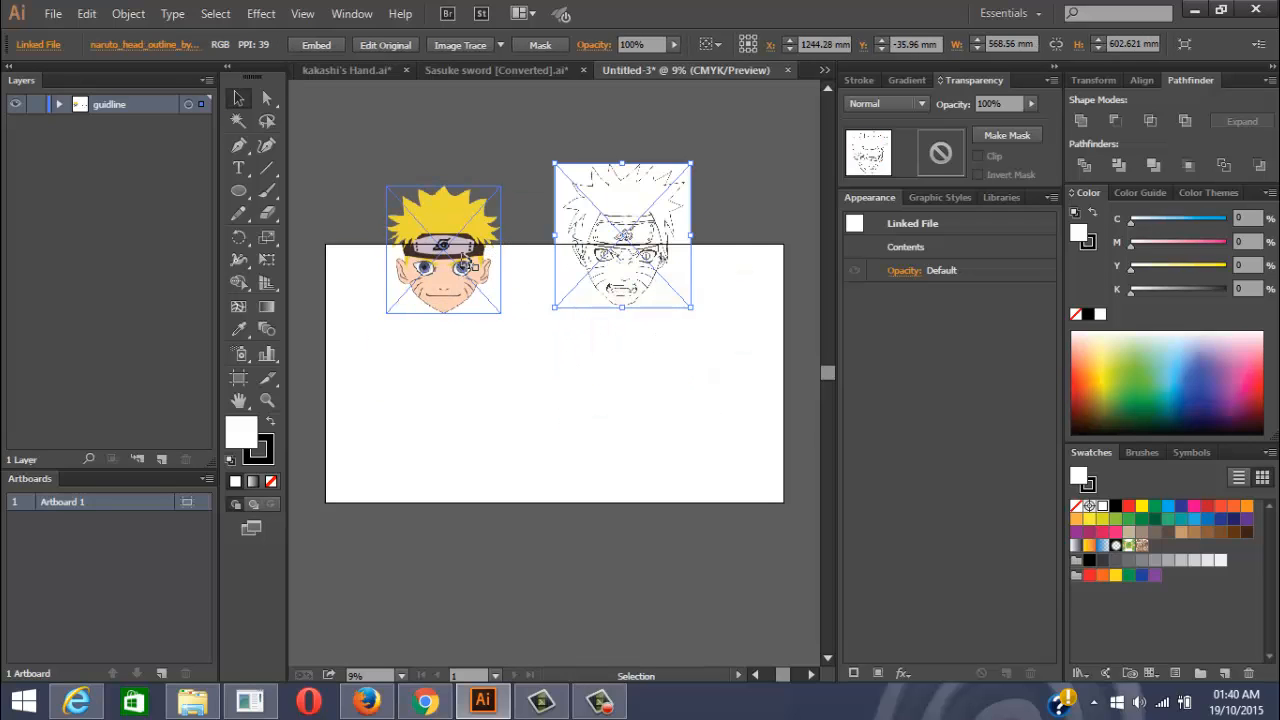
{"action": "left_click_drag", "start_coordinate": [465, 262], "coordinate": [497, 234]}
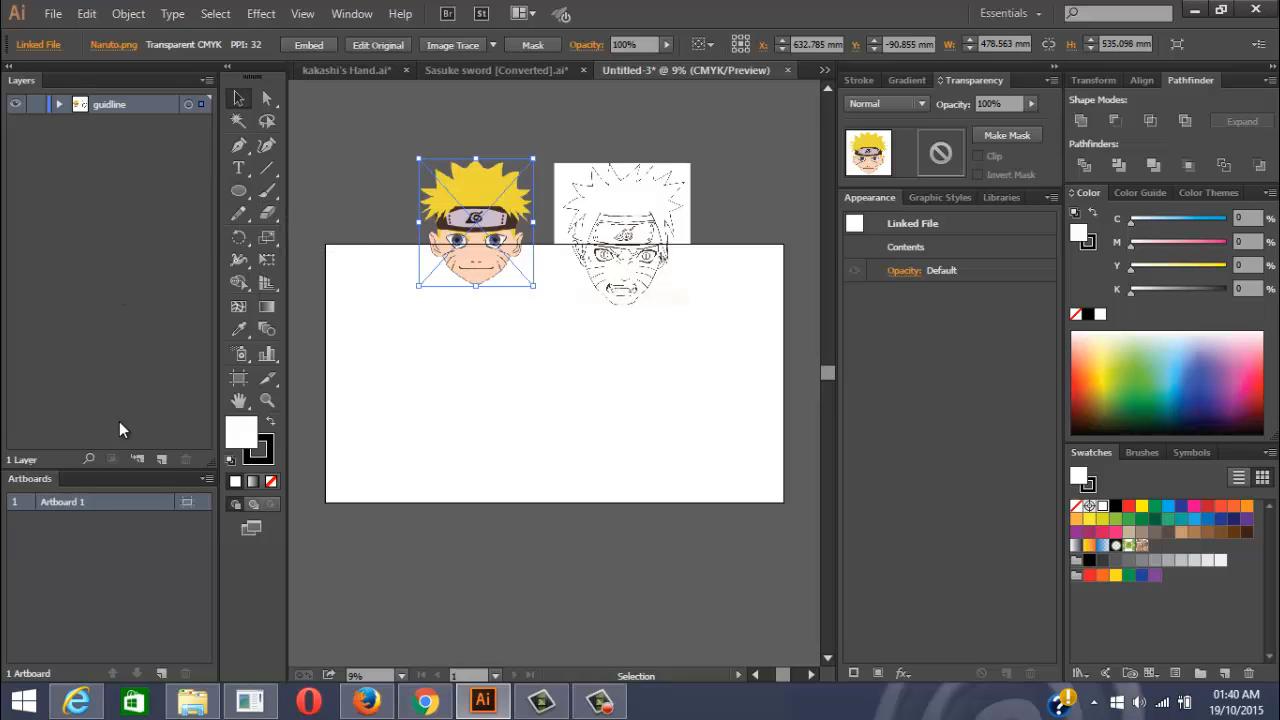
Add a new layer above the guide layer and name it "head"
{"action": "left_click", "coordinate": [165, 460]}
{"action": "double_click", "coordinate": [113, 103]}
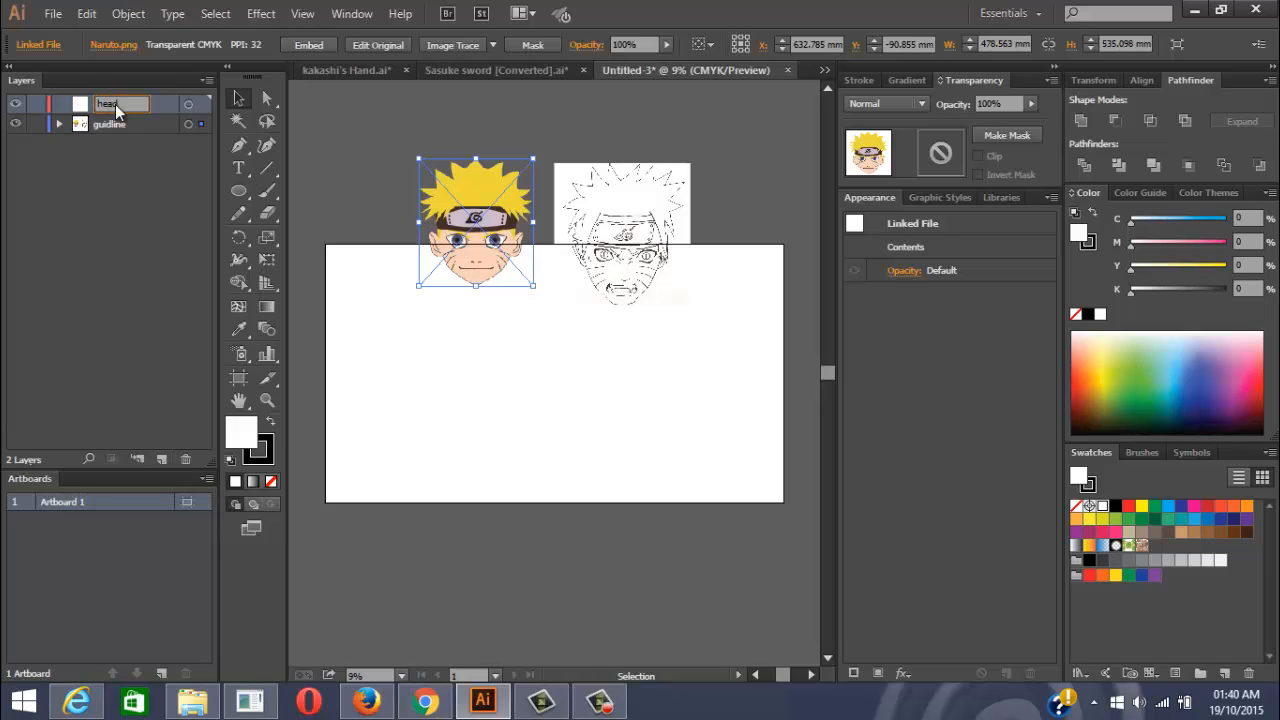
{"action": "key", "text": "Return"}
Draw a large circle on the artboard below the references and give it the skin colour sampled from the coloured Naruto's face
{"action": "left_click", "coordinate": [240, 192]}
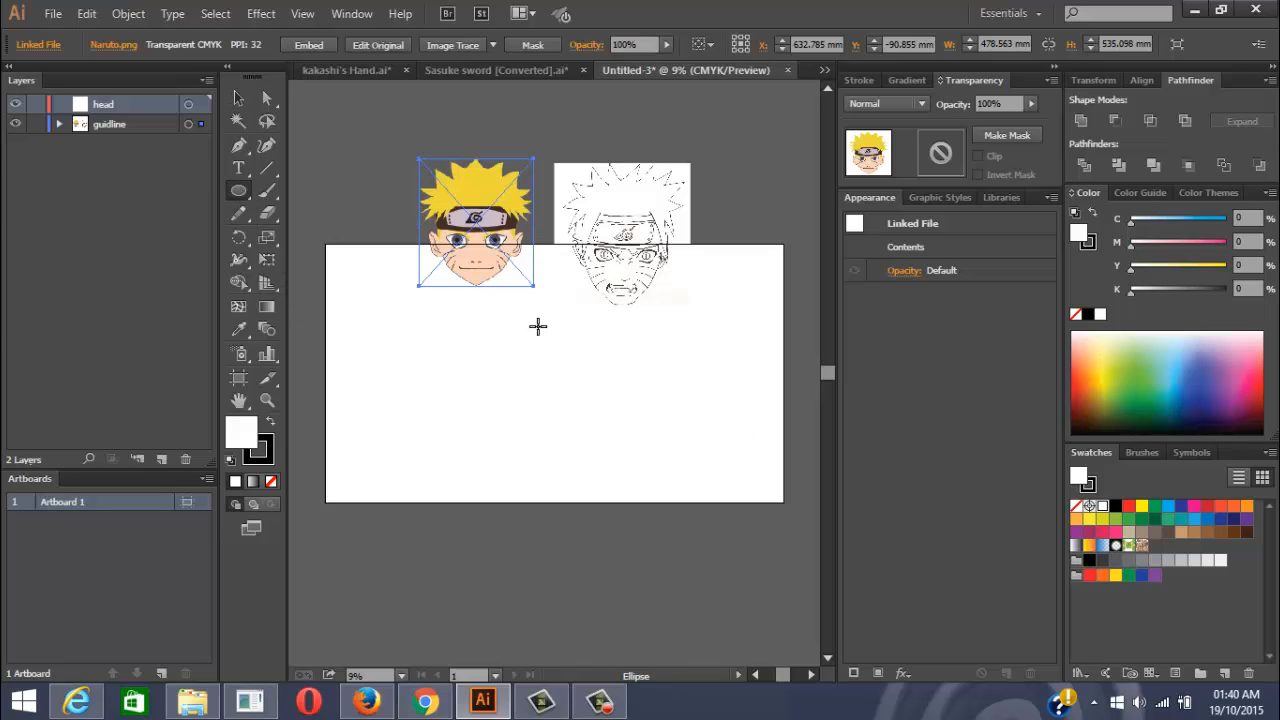
{"action": "left_click_drag", "start_coordinate": [476, 307], "coordinate": [634, 483]}
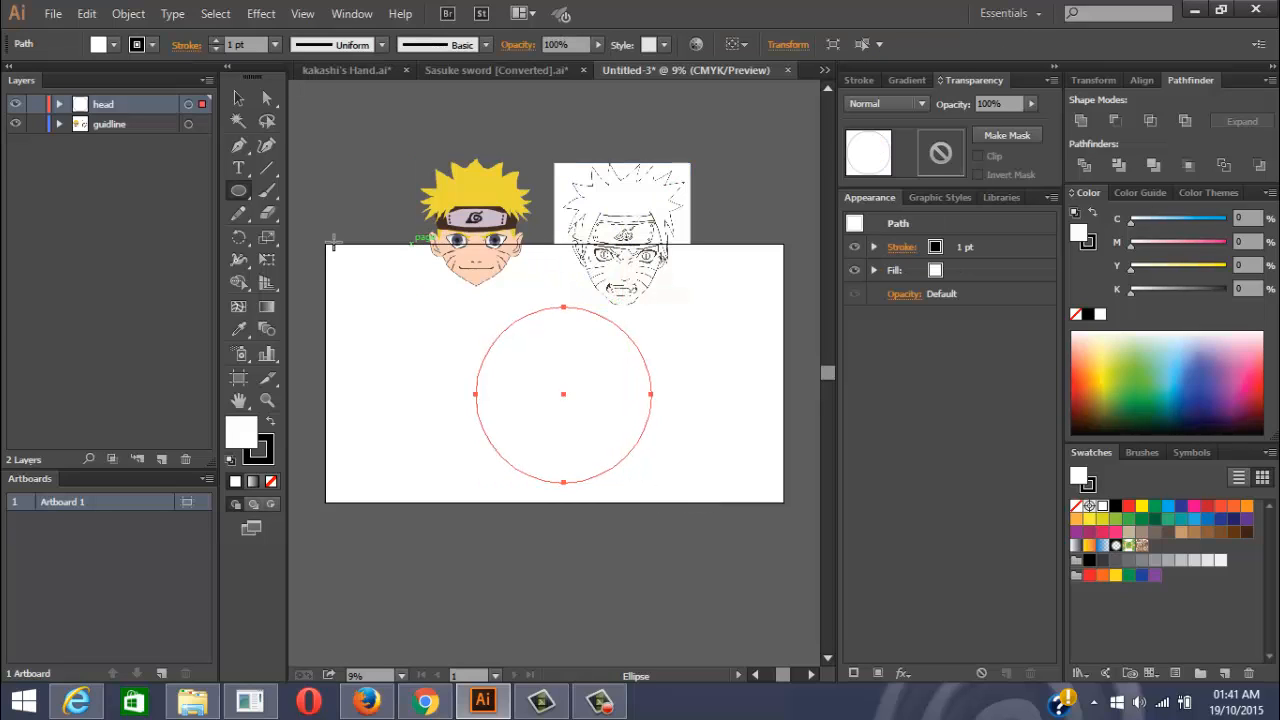
{"action": "left_click", "coordinate": [240, 330]}
{"action": "left_click", "coordinate": [474, 256]}
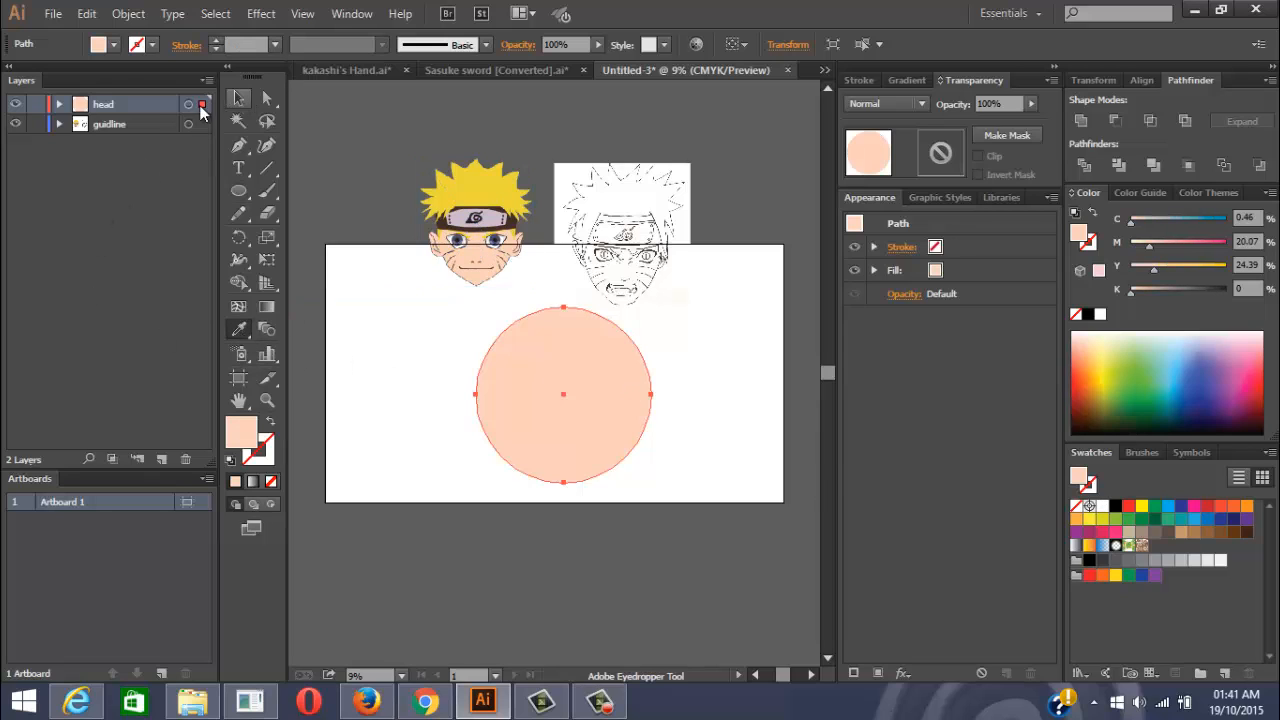
Add a new layer above the head layer and name it "hair"
{"action": "left_click", "coordinate": [161, 458]}
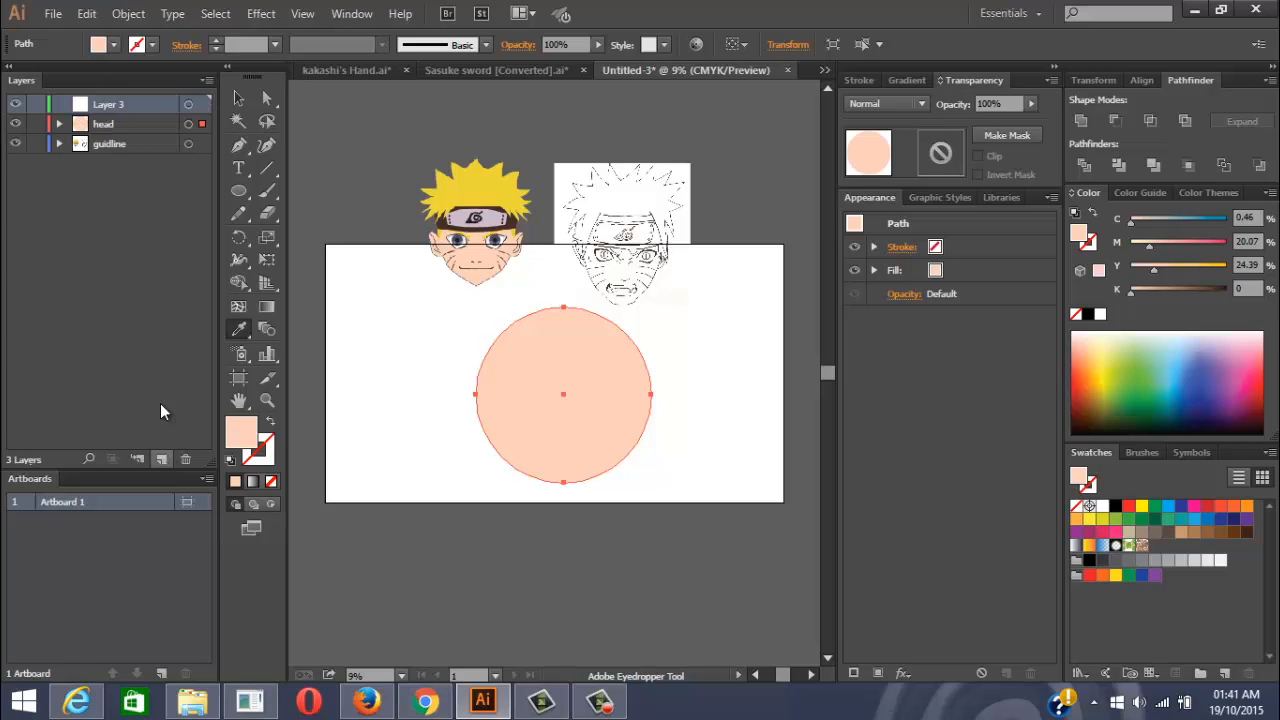
{"action": "double_click", "coordinate": [113, 106]}
{"action": "key", "text": "Return"}
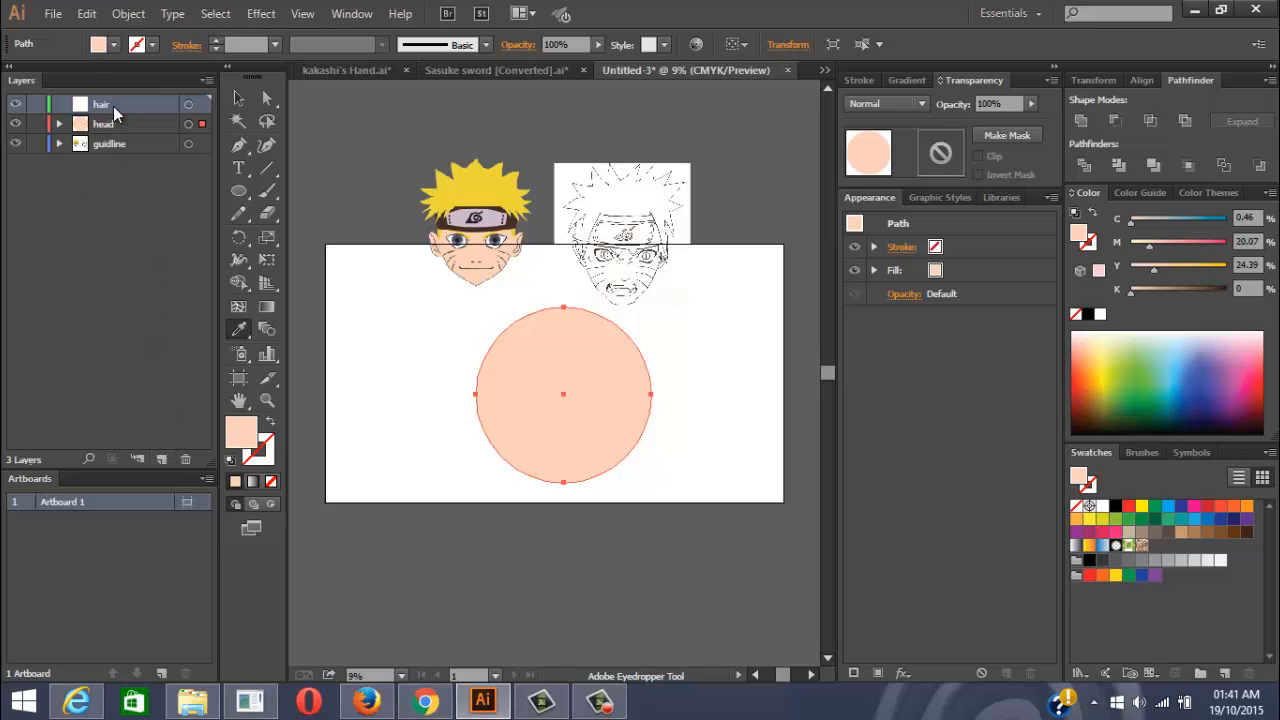
Begin the hair outline with the Pen tool: a straight hairline about 450 mm long across the circle, ending in small jagged points at its right end
{"action": "left_click", "coordinate": [238, 150]}
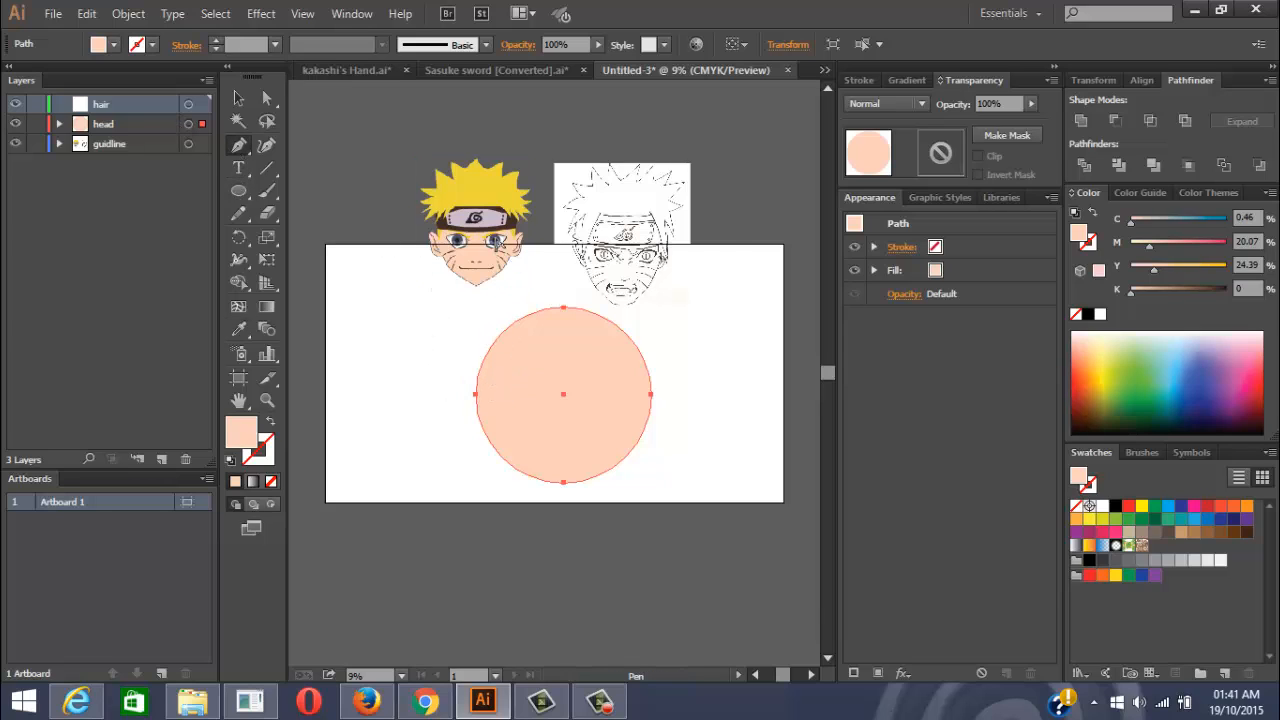
{"action": "scroll", "coordinate": [497, 241], "scroll_direction": "up", "scroll_amount": 1}
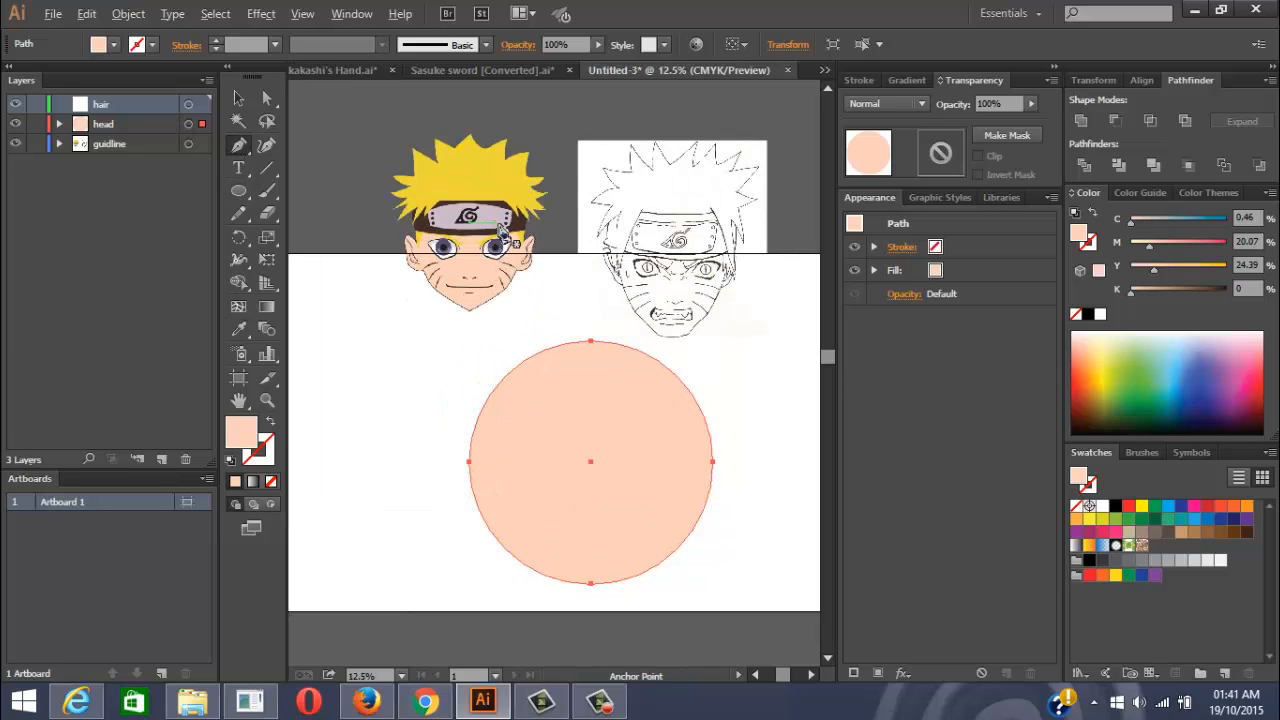
{"action": "left_click", "coordinate": [516, 423]}
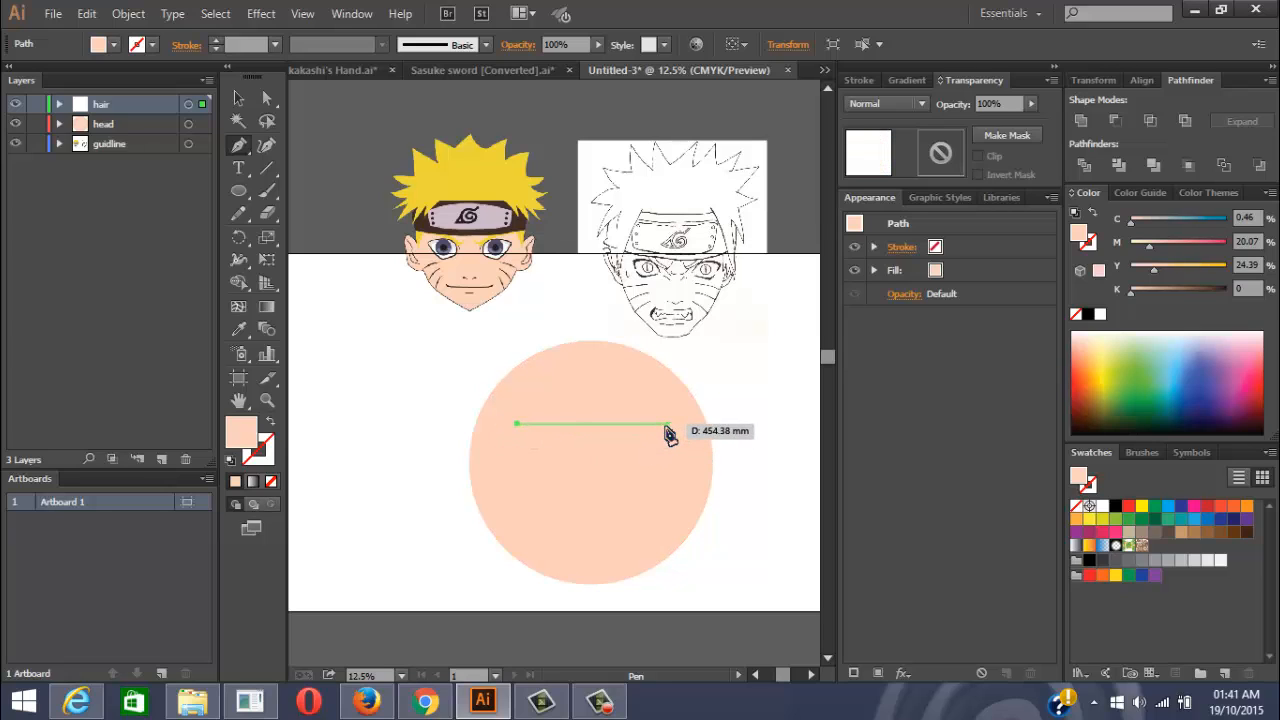
{"action": "left_click", "coordinate": [663, 425]}
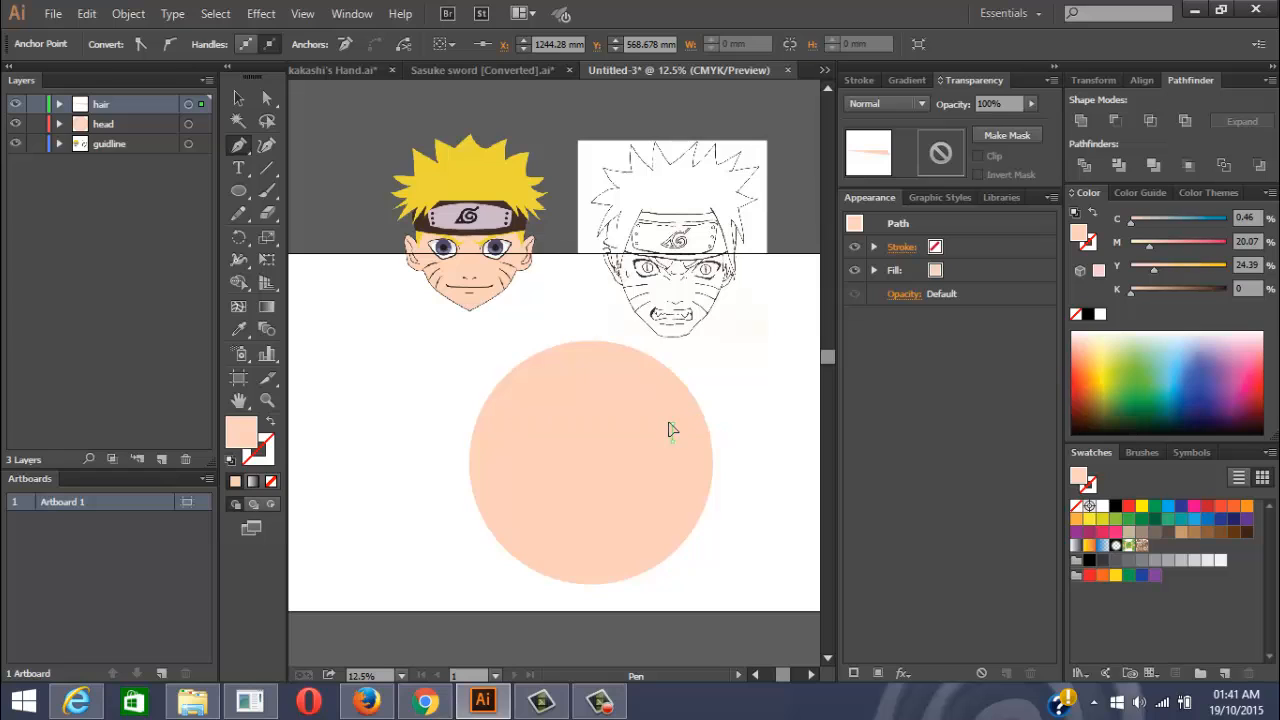
{"action": "left_click_drag", "start_coordinate": [676, 429], "coordinate": [687, 447]}
{"action": "scroll", "coordinate": [687, 447], "scroll_direction": "up", "scroll_amount": 2}
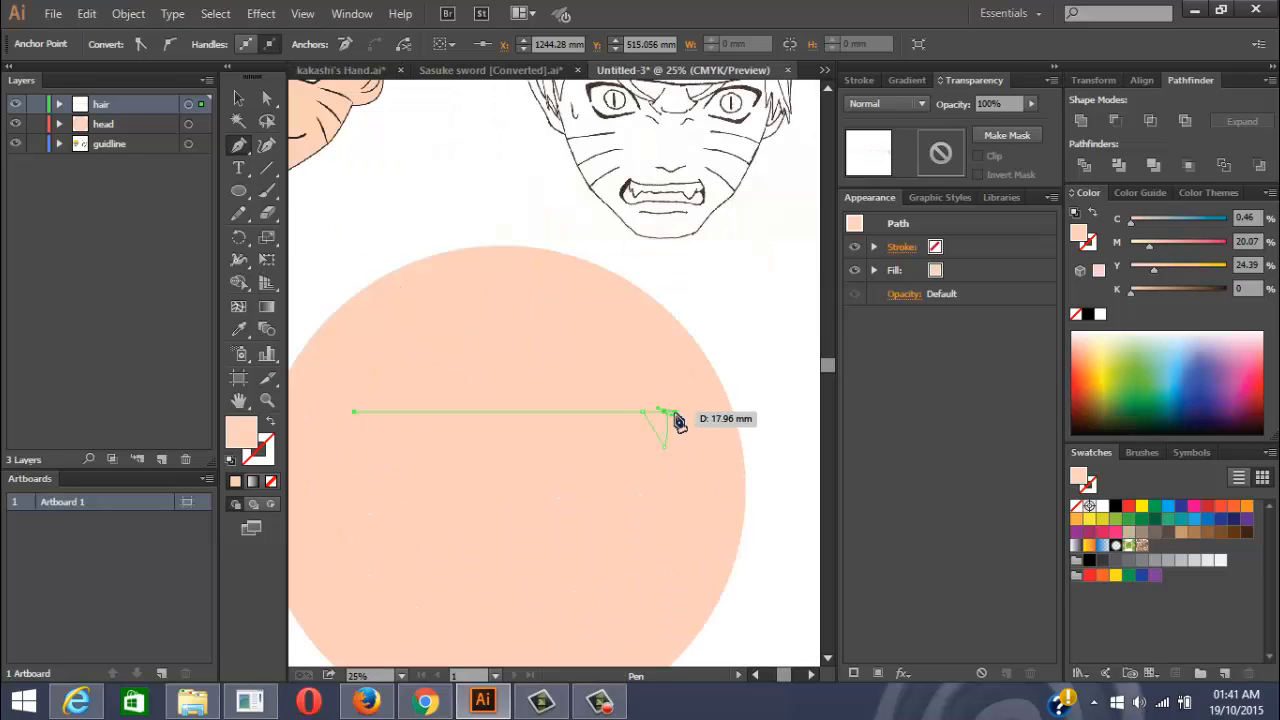
{"action": "scroll", "coordinate": [678, 423], "scroll_direction": "down", "scroll_amount": 1}
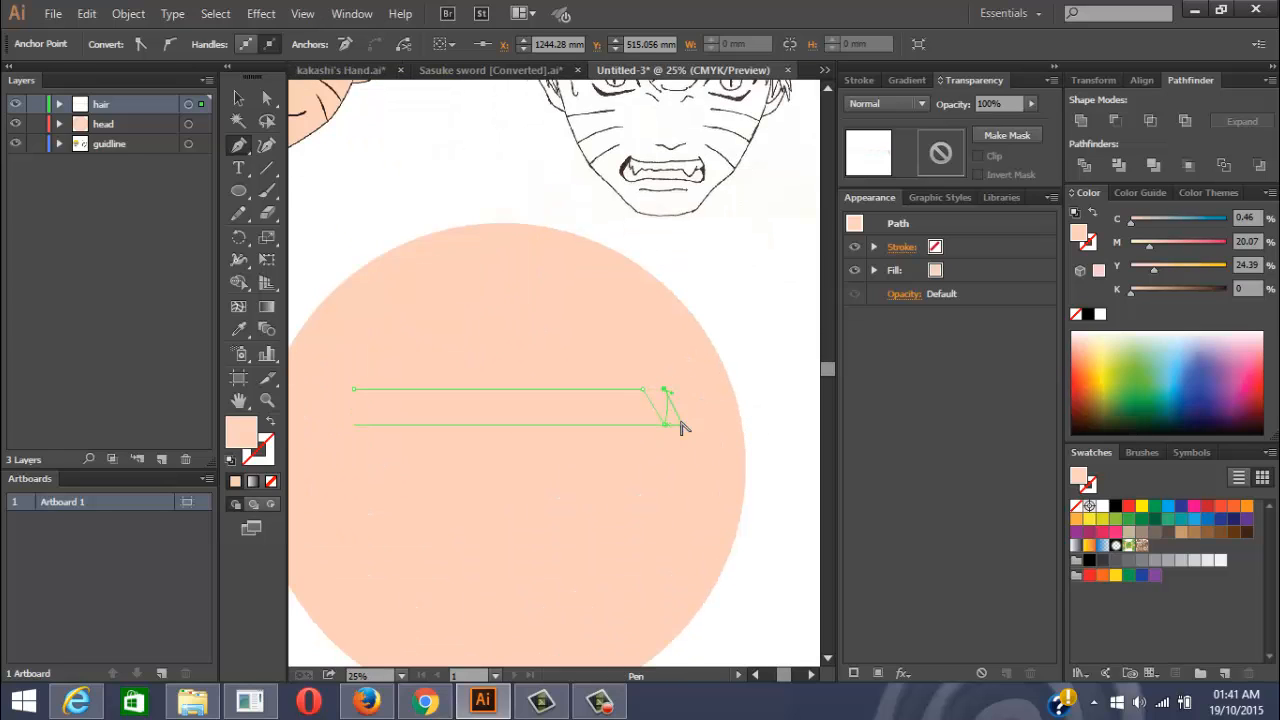
{"action": "scroll", "coordinate": [680, 427], "scroll_direction": "down", "scroll_amount": 1}
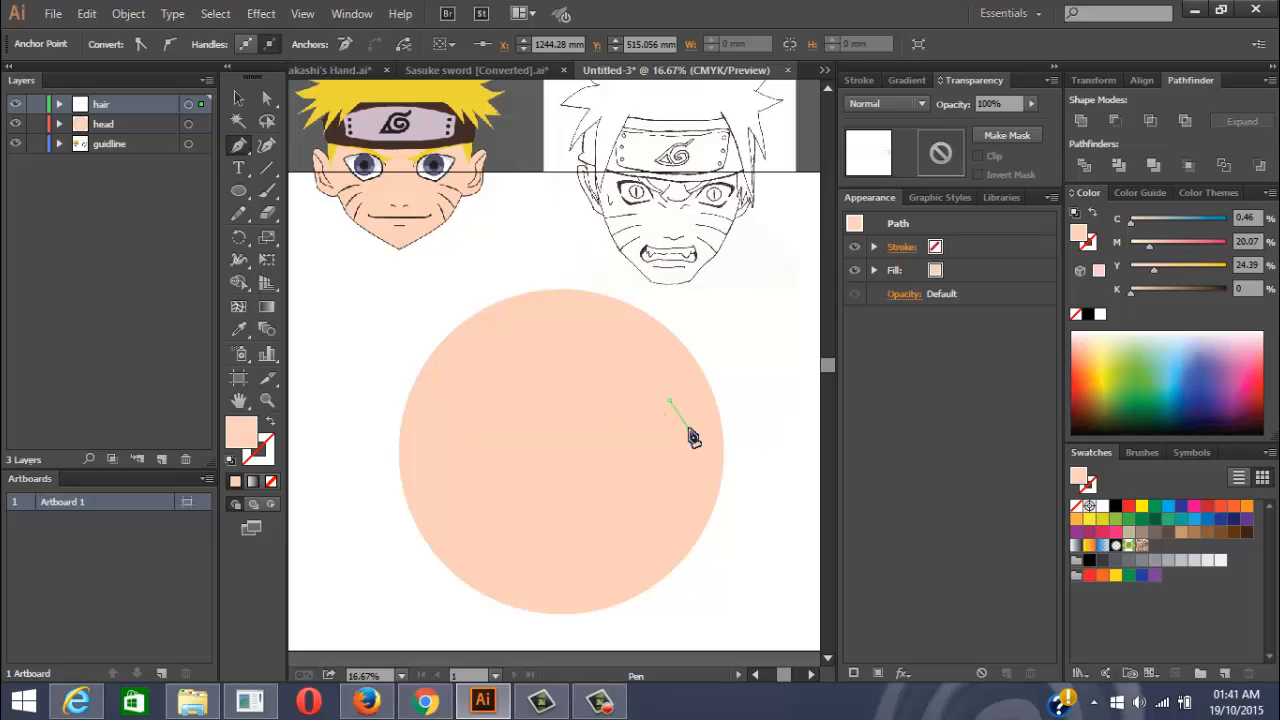
{"action": "left_click", "coordinate": [689, 430]}
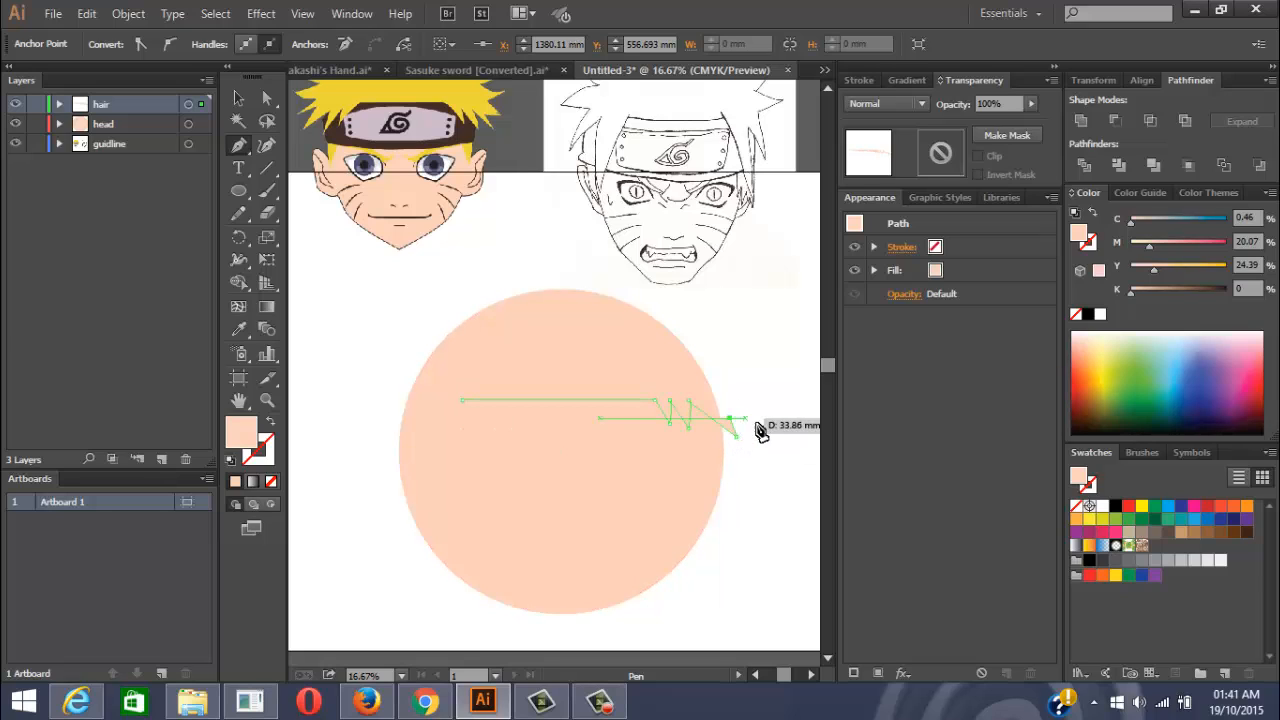
Continue the hair outline with two pointed spikes sticking out beyond the circle's right side
{"action": "left_click", "coordinate": [760, 422]}
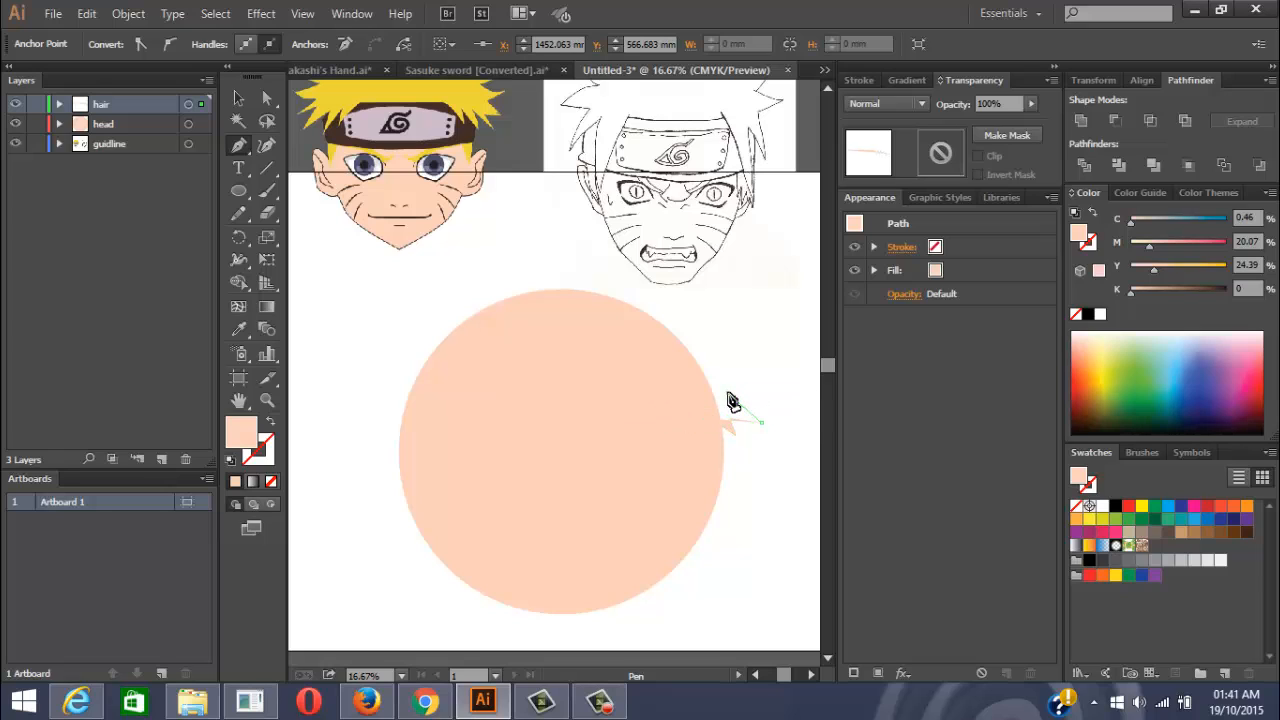
{"action": "left_click_drag", "start_coordinate": [729, 392], "coordinate": [762, 356]}
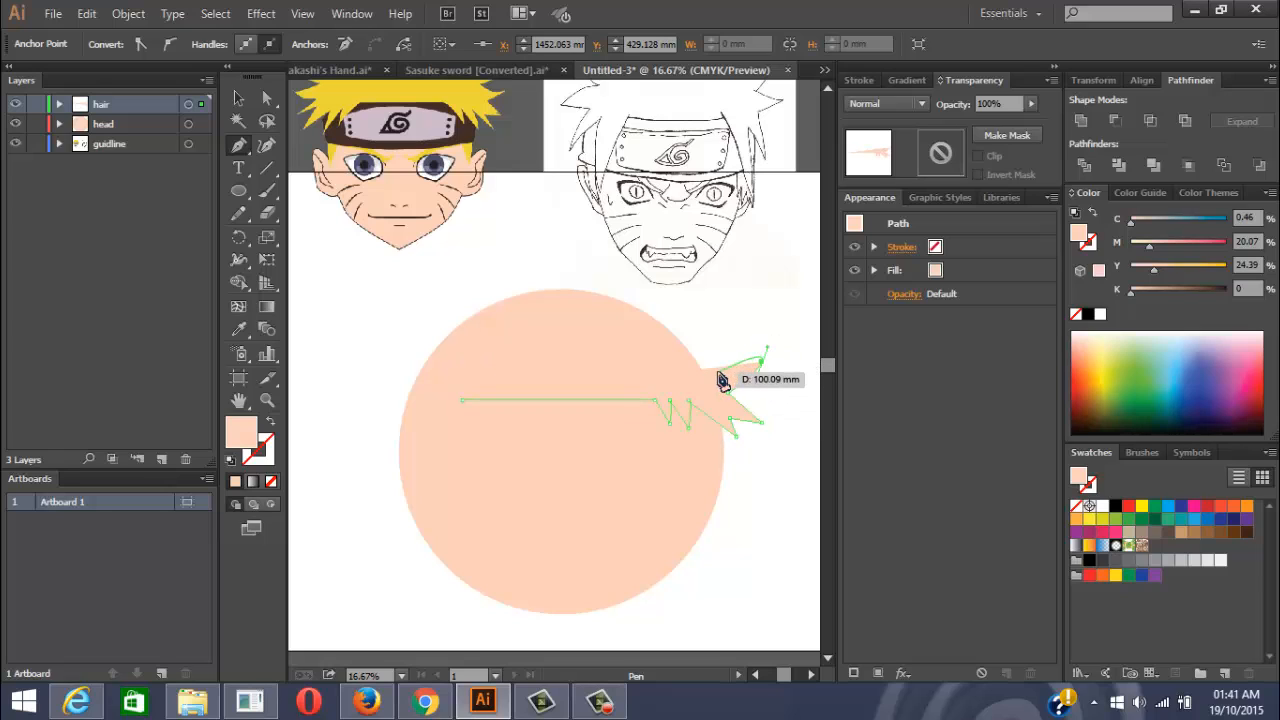
{"action": "left_click", "coordinate": [762, 362]}
{"action": "left_click", "coordinate": [731, 378], "text": "ctrl"}
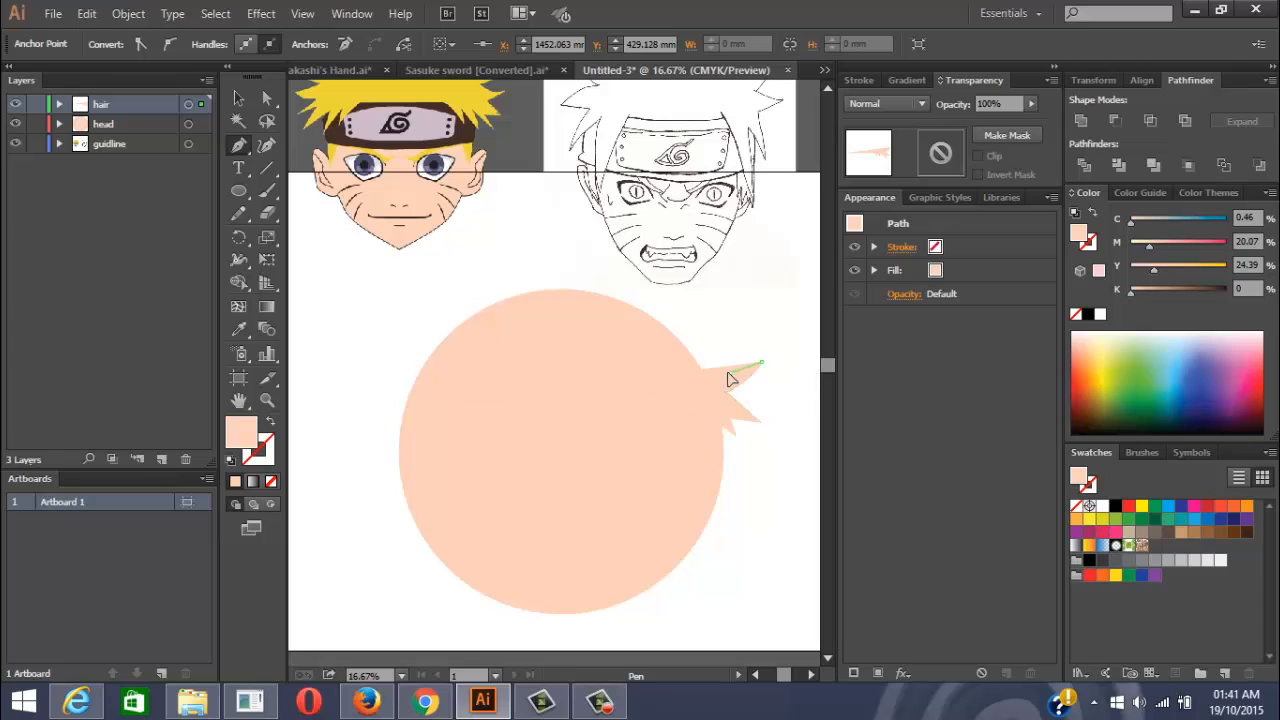
{"action": "scroll", "coordinate": [723, 366], "scroll_direction": "up", "scroll_amount": 1}
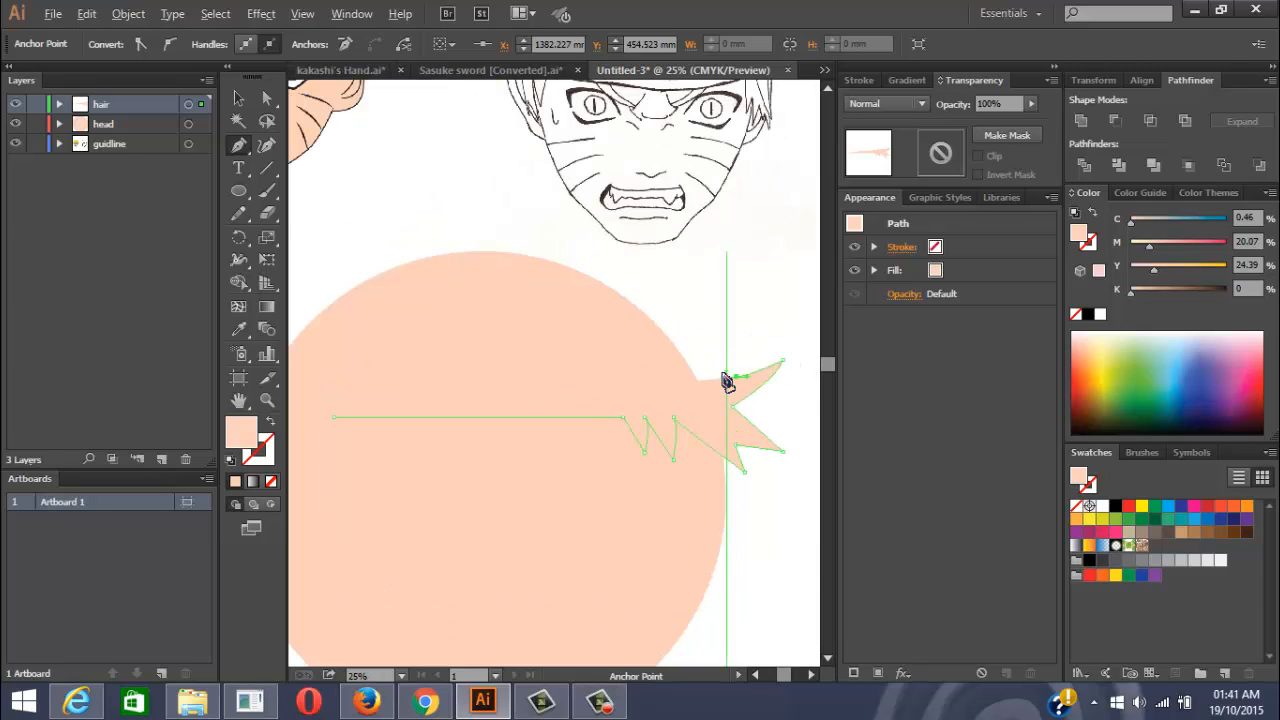
{"action": "scroll", "coordinate": [713, 381], "scroll_direction": "down", "scroll_amount": 2}
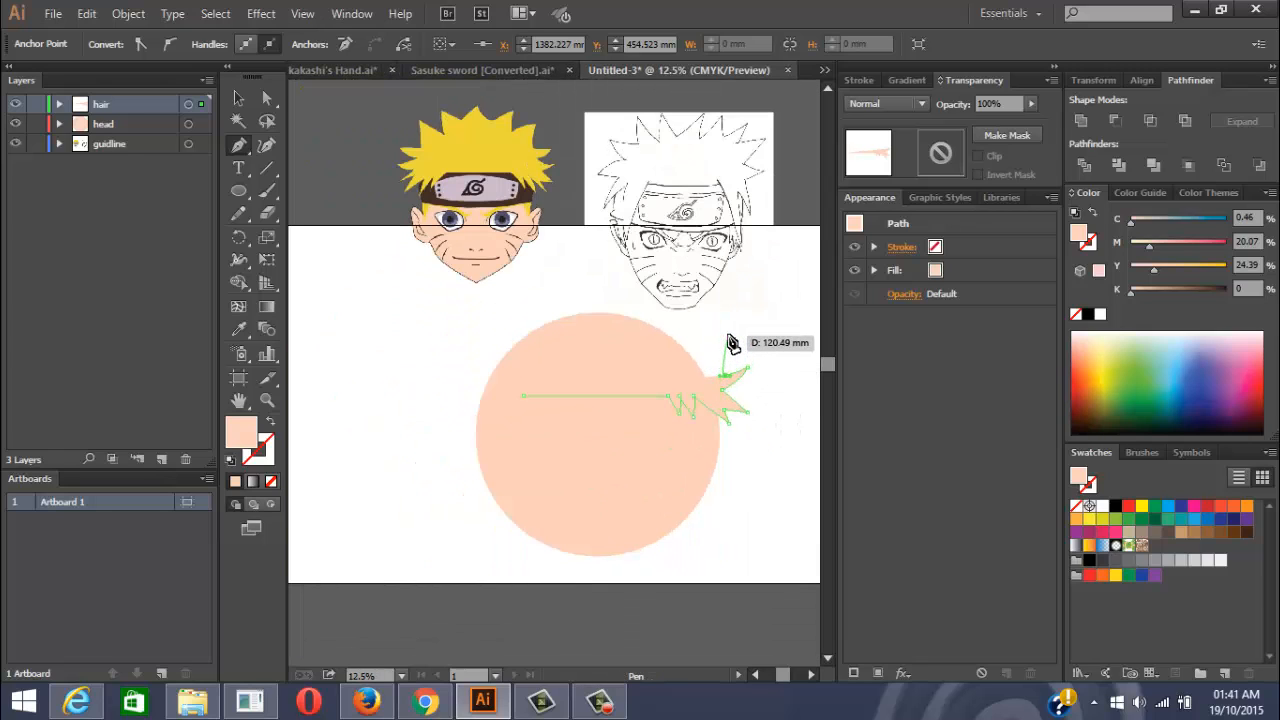
Add three larger curved spikes to the hair outline, climbing from the circle's upper right toward the crown
{"action": "left_click", "coordinate": [727, 333]}
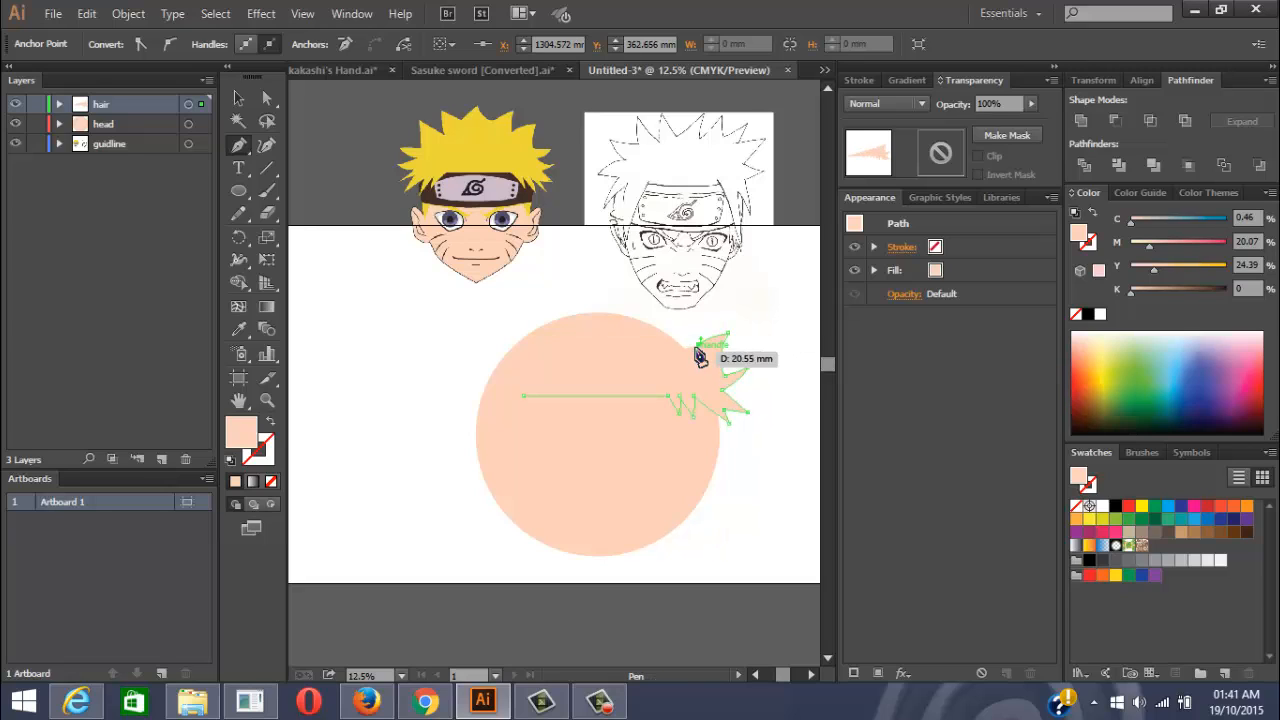
{"action": "left_click", "coordinate": [698, 344]}
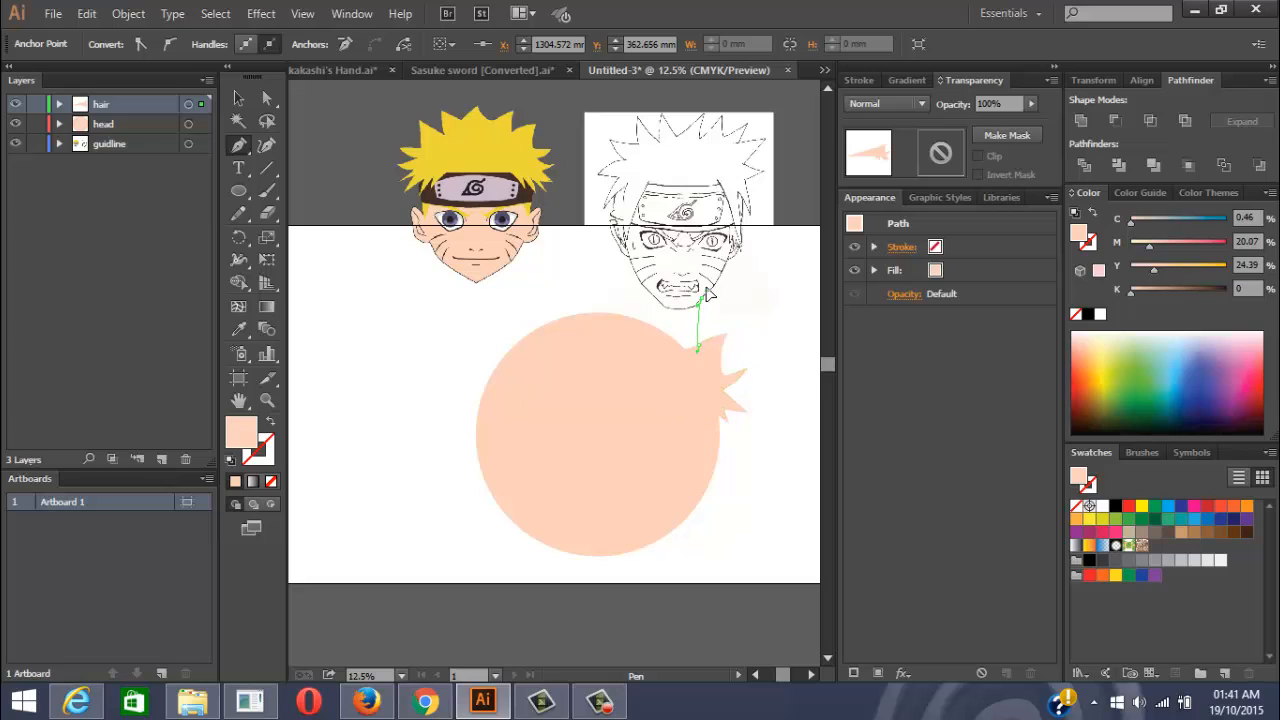
{"action": "left_click", "coordinate": [700, 298]}
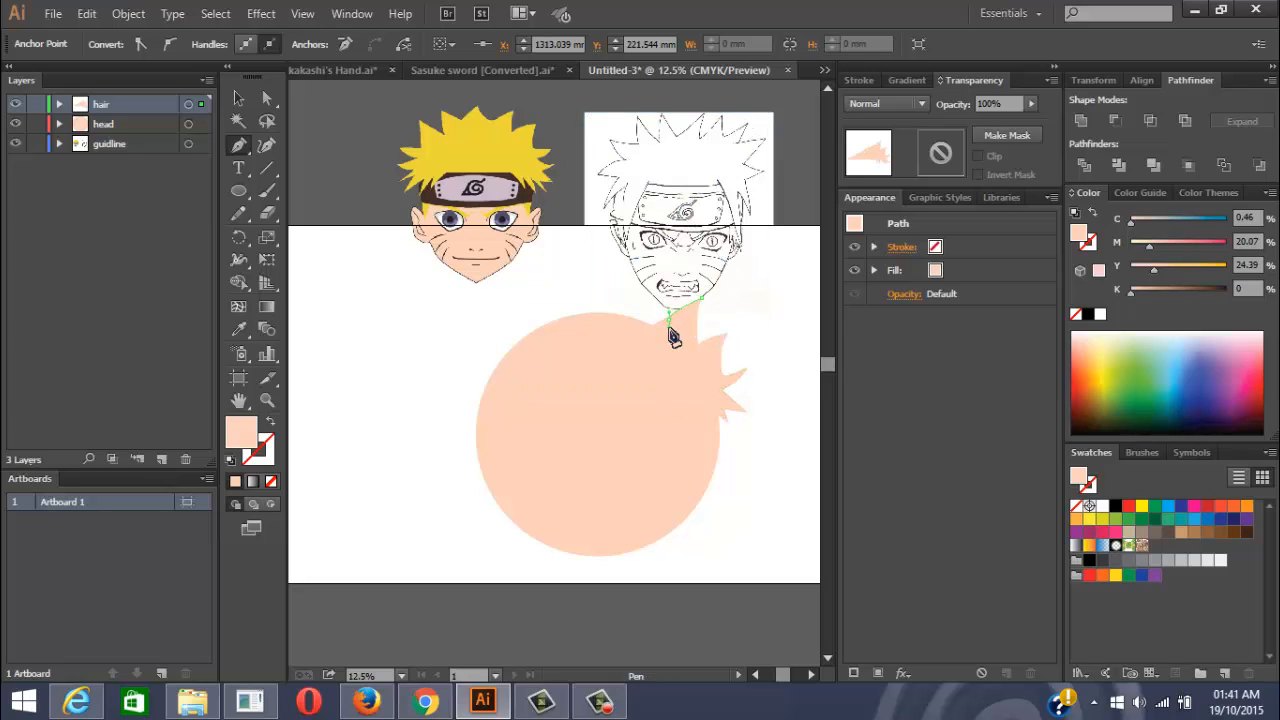
{"action": "left_click", "coordinate": [662, 267]}
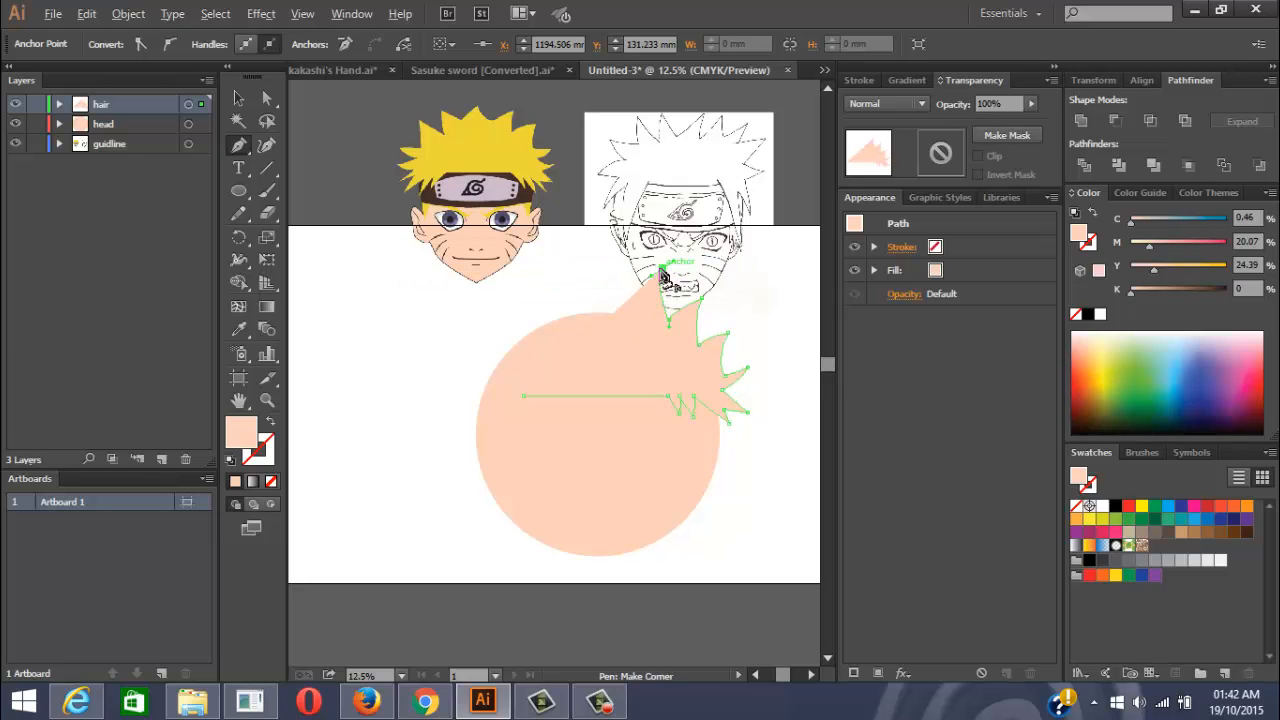
Extend the hair outline with spikes across the crown and down the circle's upper left
{"action": "left_click", "coordinate": [612, 289]}
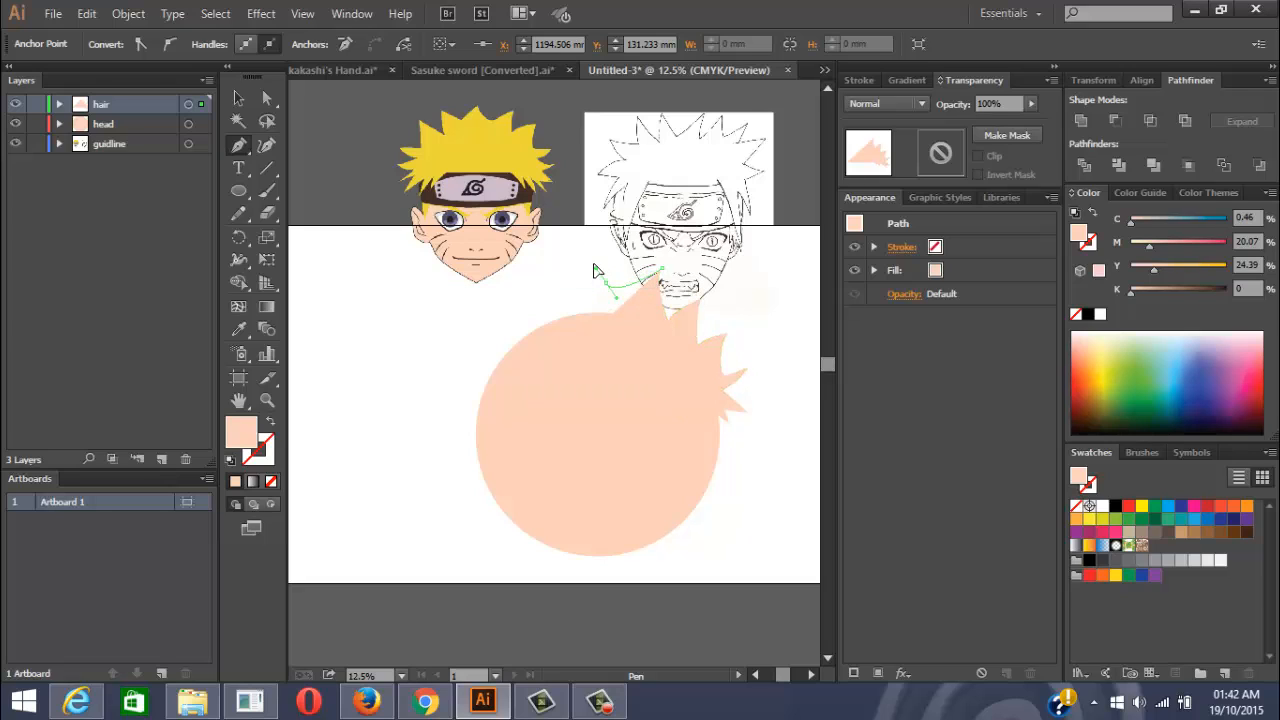
{"action": "left_click", "coordinate": [595, 266]}
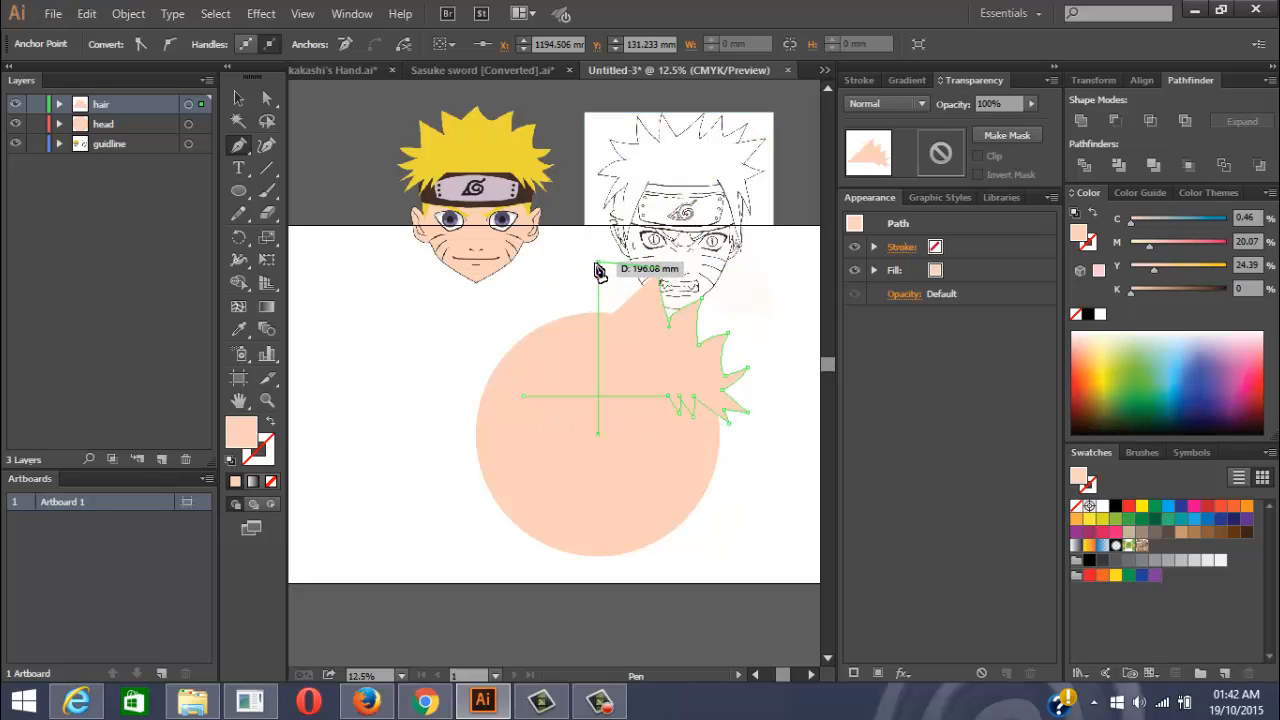
{"action": "left_click", "coordinate": [596, 271], "text": "ctrl"}
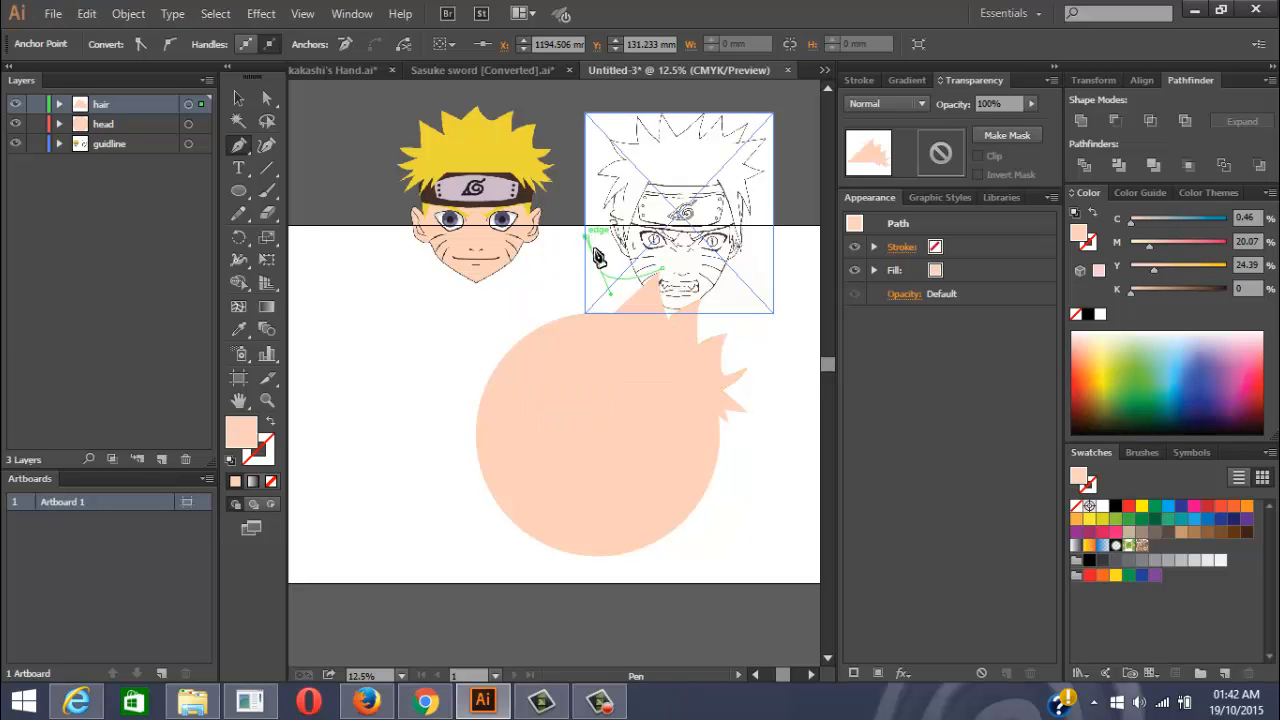
{"action": "left_click", "coordinate": [596, 268], "text": "ctrl"}
{"action": "left_click_drag", "start_coordinate": [596, 268], "coordinate": [536, 318]}
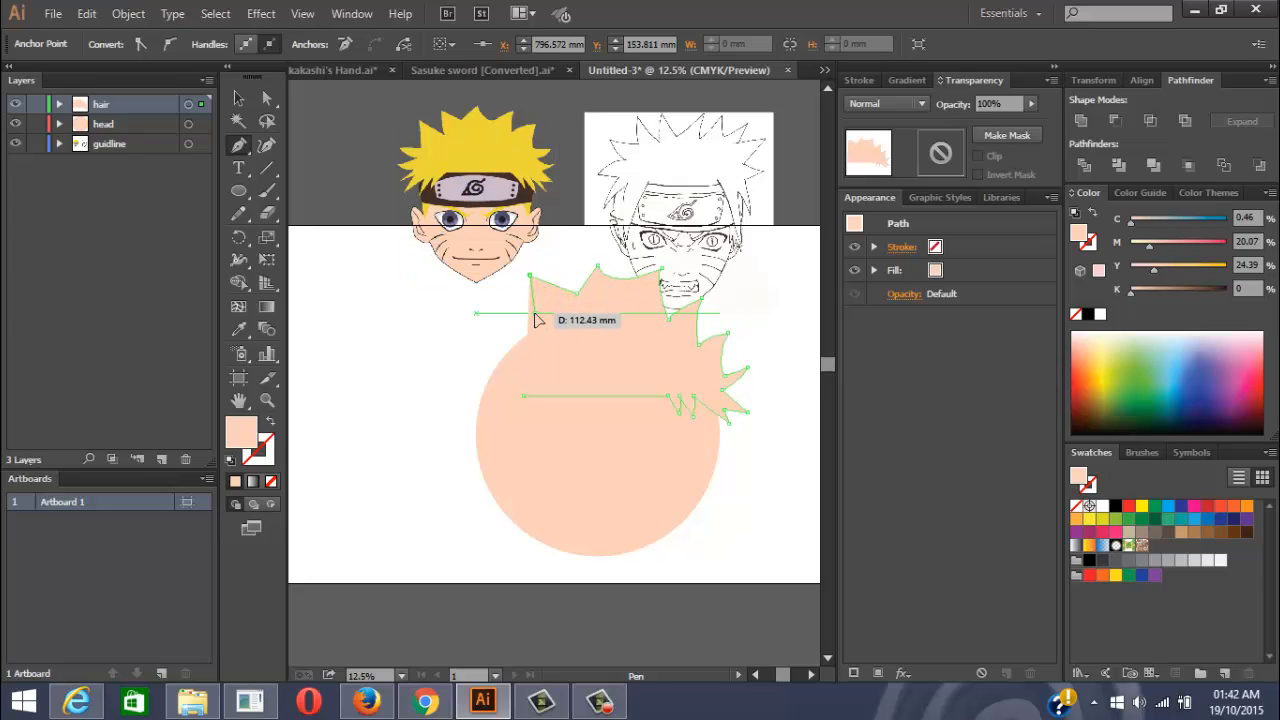
{"action": "left_click_drag", "start_coordinate": [459, 289], "coordinate": [495, 380]}
{"action": "key", "text": "ctrl+z"}
{"action": "left_click", "coordinate": [487, 300]}
Close the hair outline with the remaining left-side spikes and fill it with yellow sampled from the coloured Naruto's hair
{"action": "left_click", "coordinate": [444, 346]}
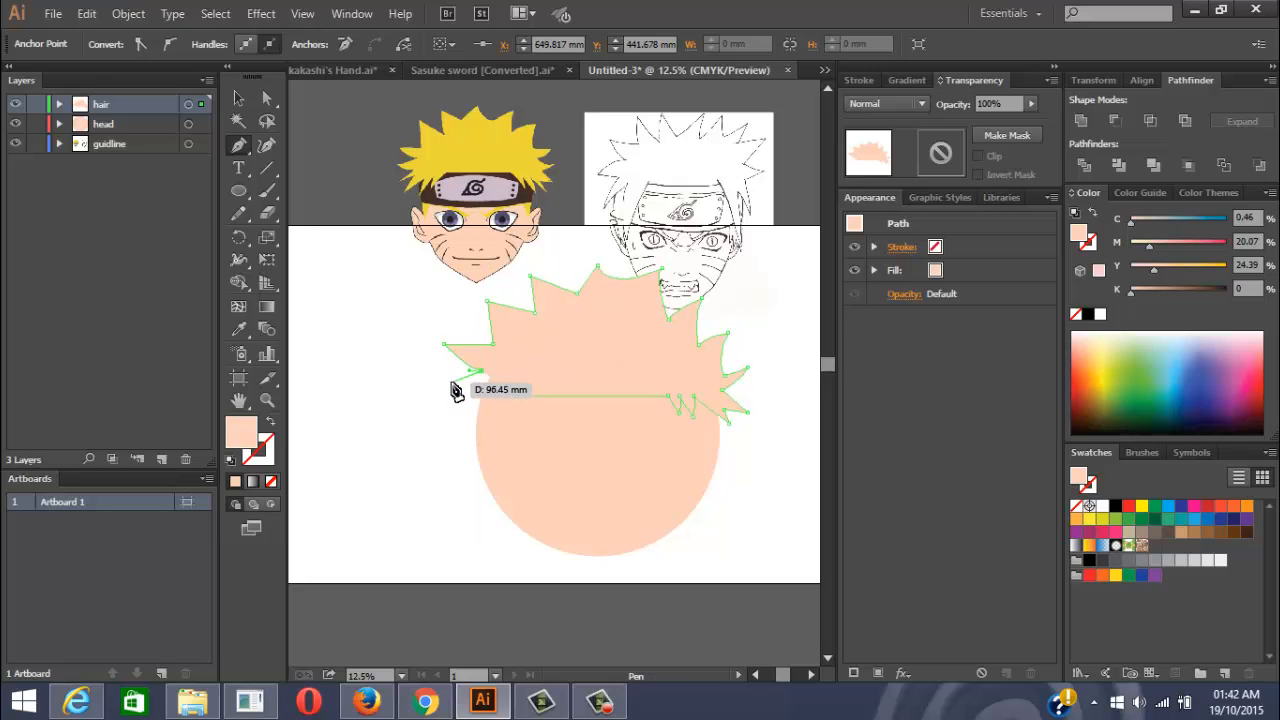
{"action": "left_click", "coordinate": [483, 377]}
{"action": "left_click_drag", "start_coordinate": [443, 378], "coordinate": [508, 402]}
{"action": "left_click", "coordinate": [522, 396]}
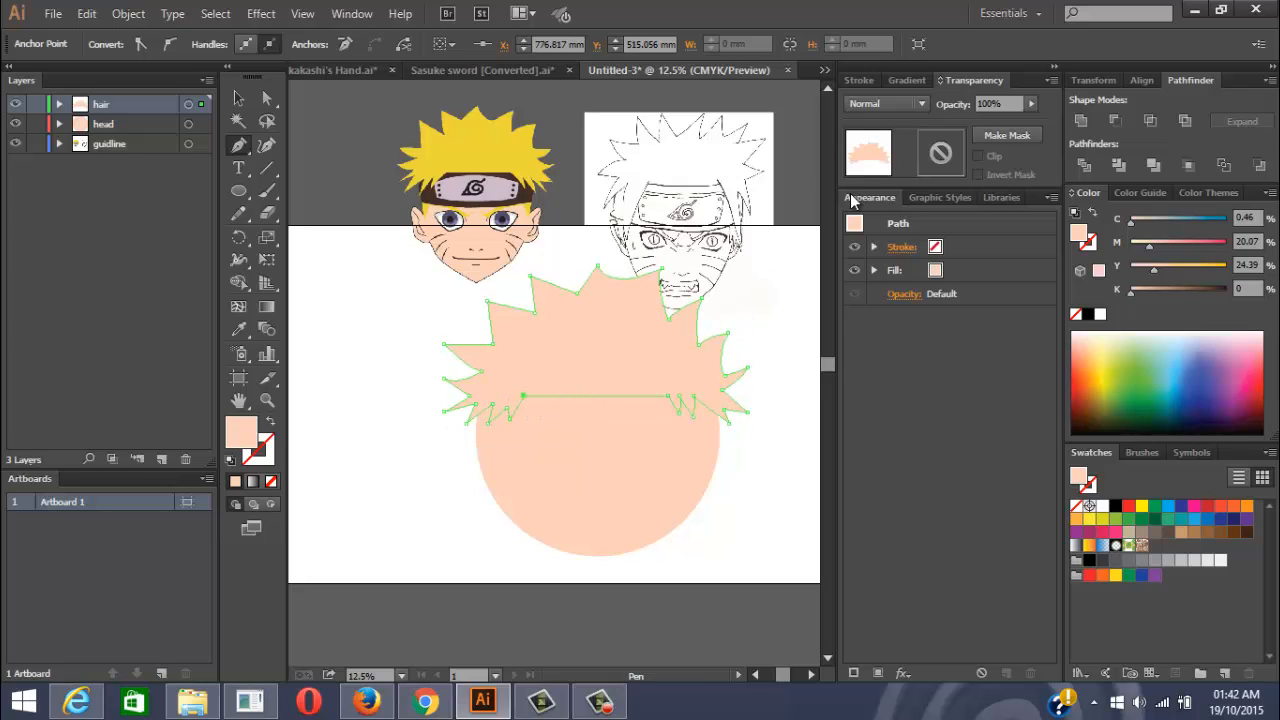
{"action": "left_click", "coordinate": [238, 330]}
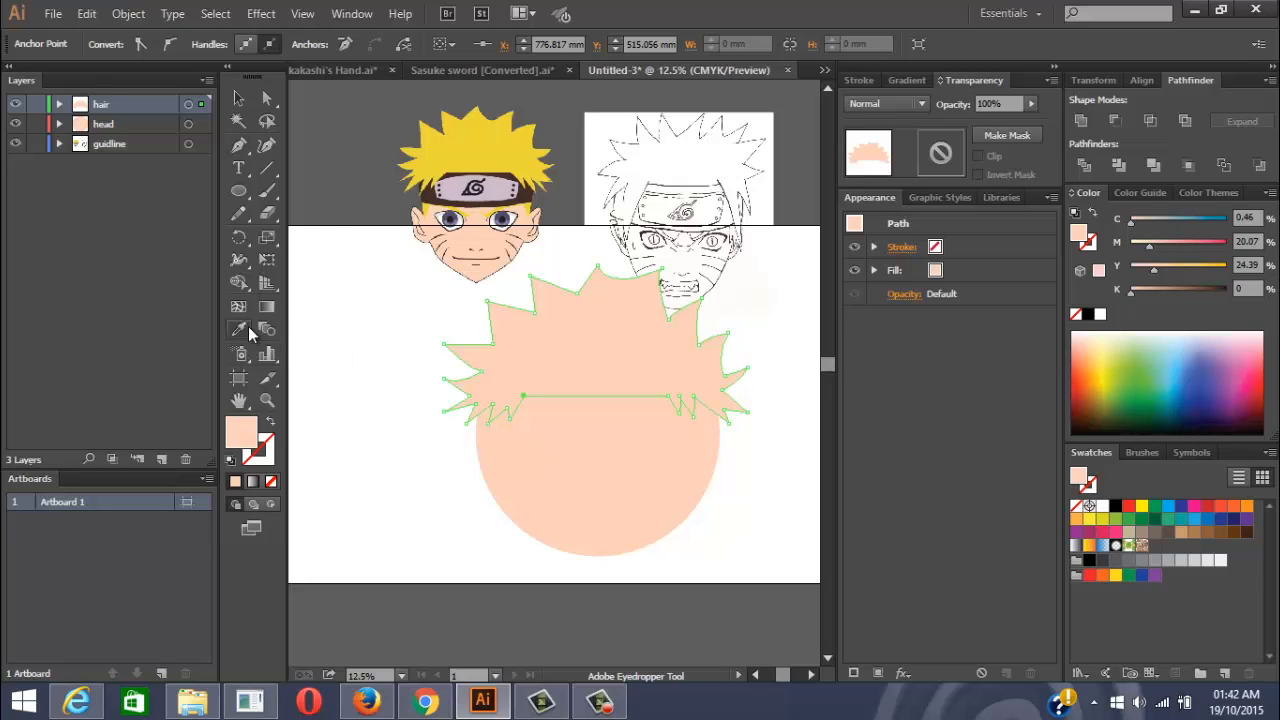
{"action": "left_click", "coordinate": [467, 150]}
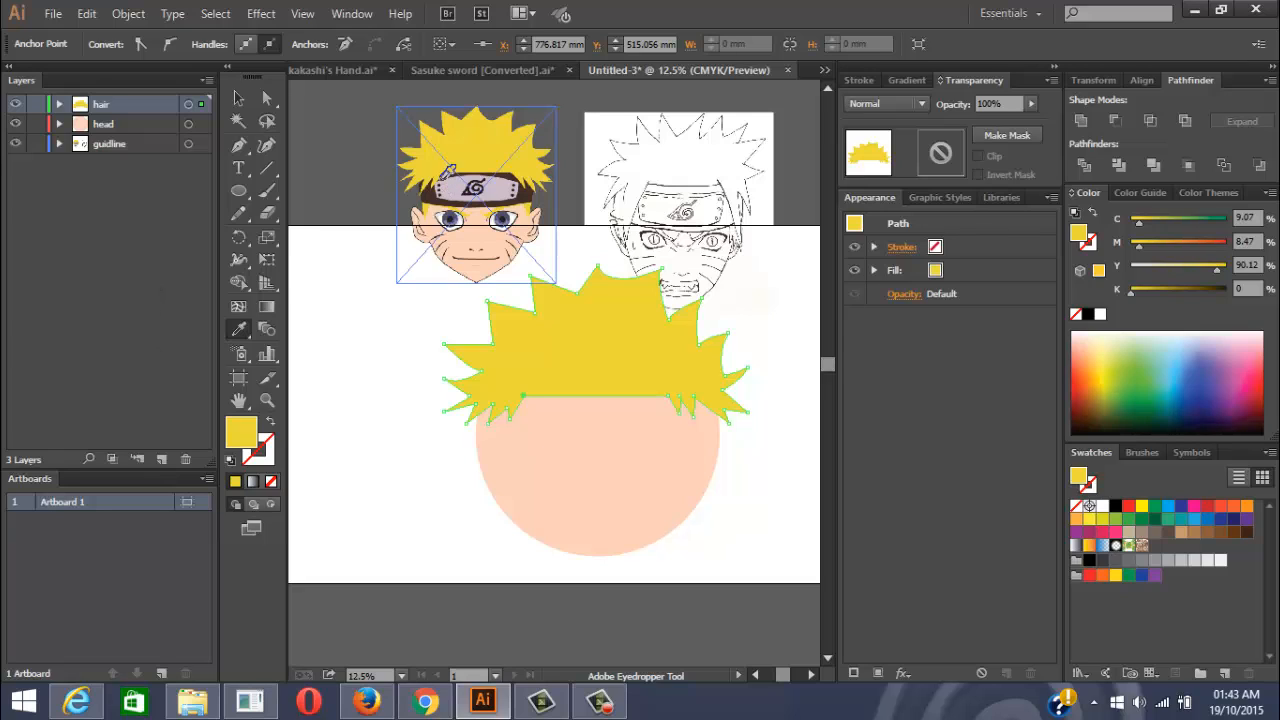
Add a new layer above the hair layer and name it "HP"
{"action": "left_click", "coordinate": [163, 459]}
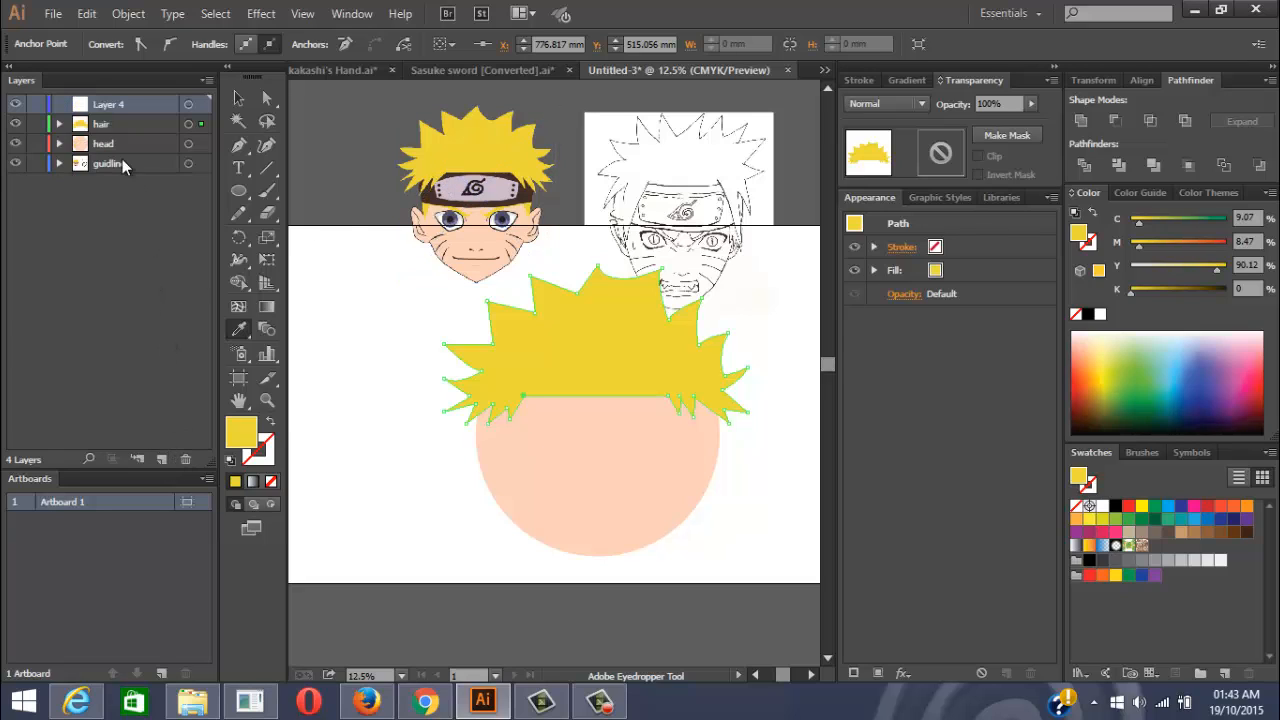
{"action": "double_click", "coordinate": [98, 102]}
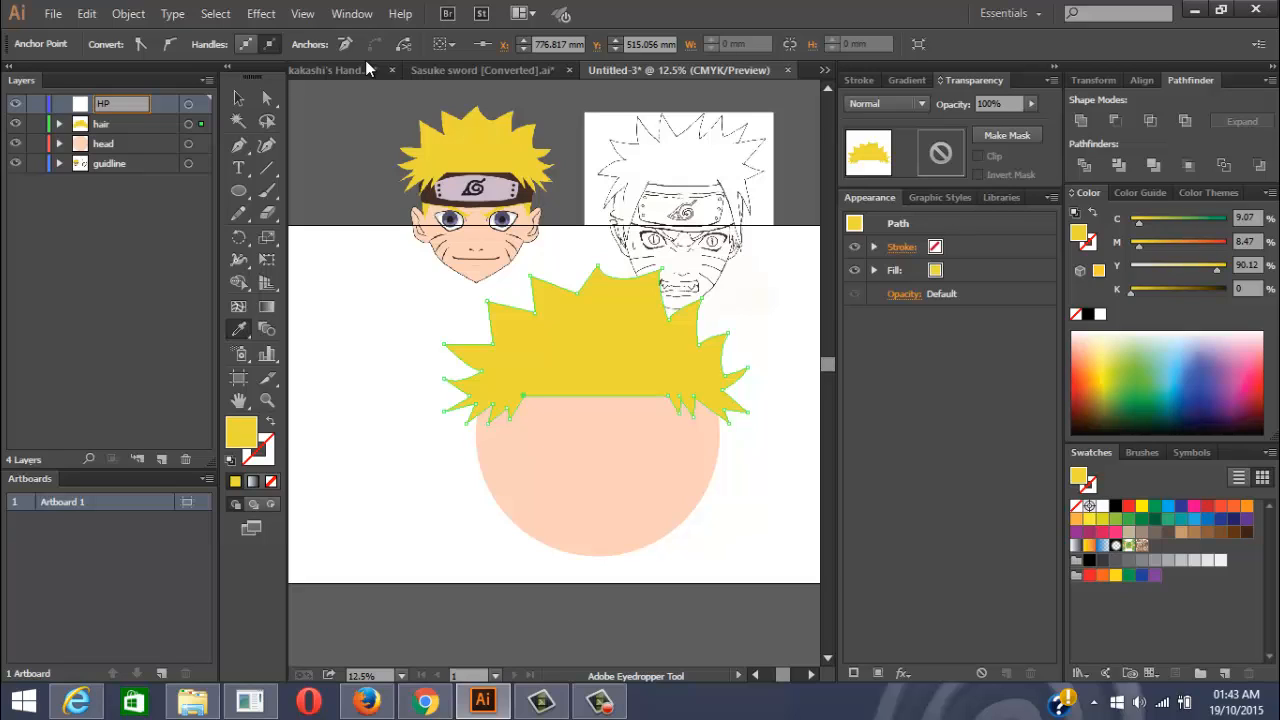
{"action": "key", "text": "Return"}
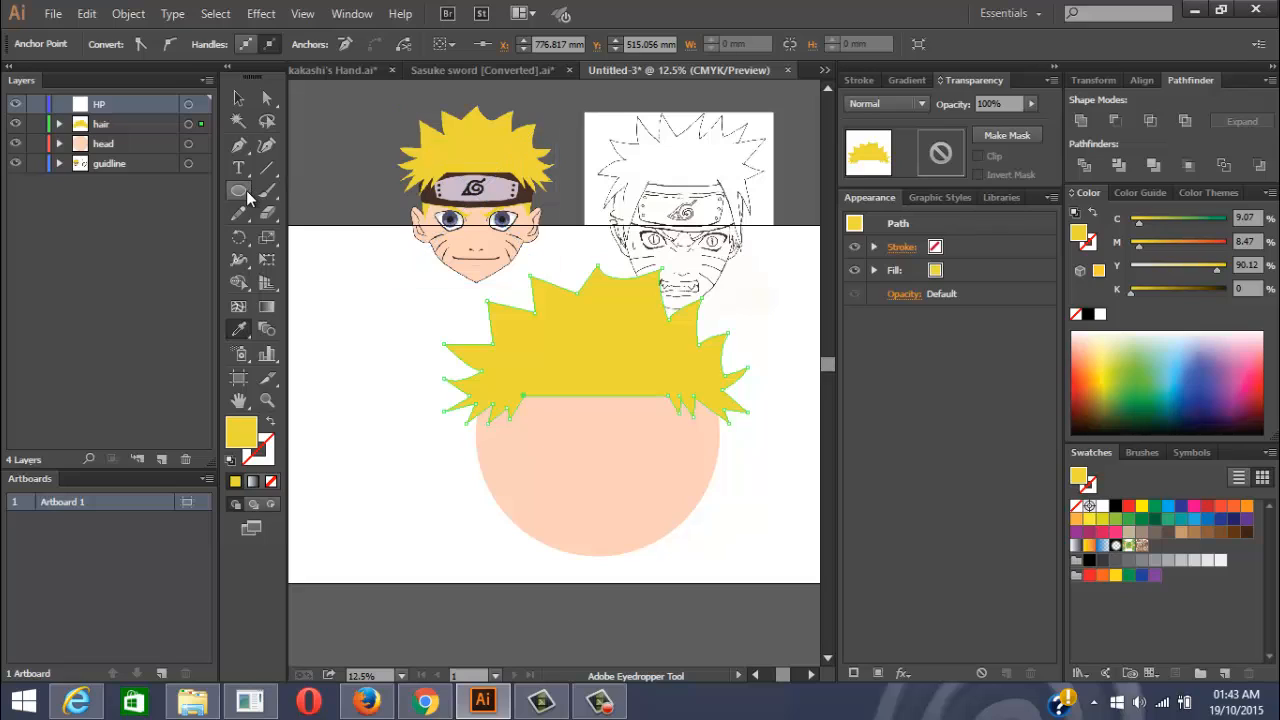
Draw a wide rectangular headband across the hairline, extending past the head, and fill it with dark brown sampled from the coloured Naruto's headband
{"action": "left_click_drag", "start_coordinate": [248, 197], "coordinate": [332, 195]}
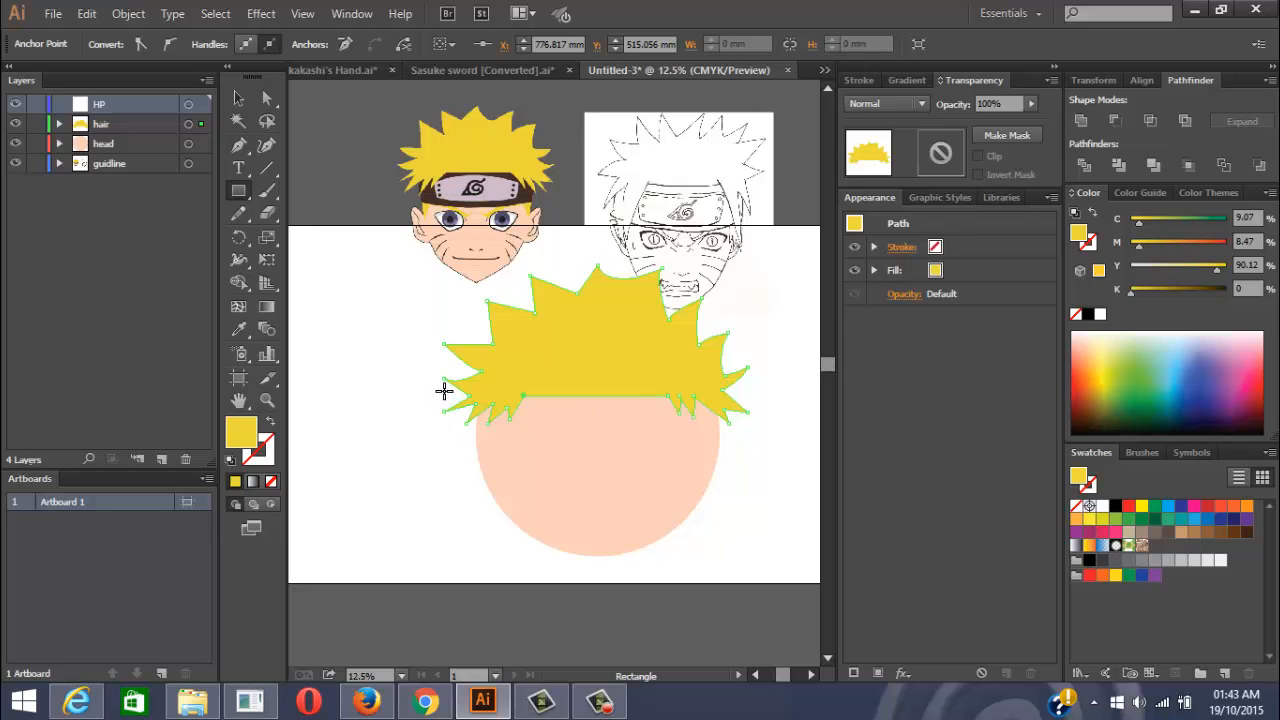
{"action": "left_click_drag", "start_coordinate": [432, 386], "coordinate": [774, 436]}
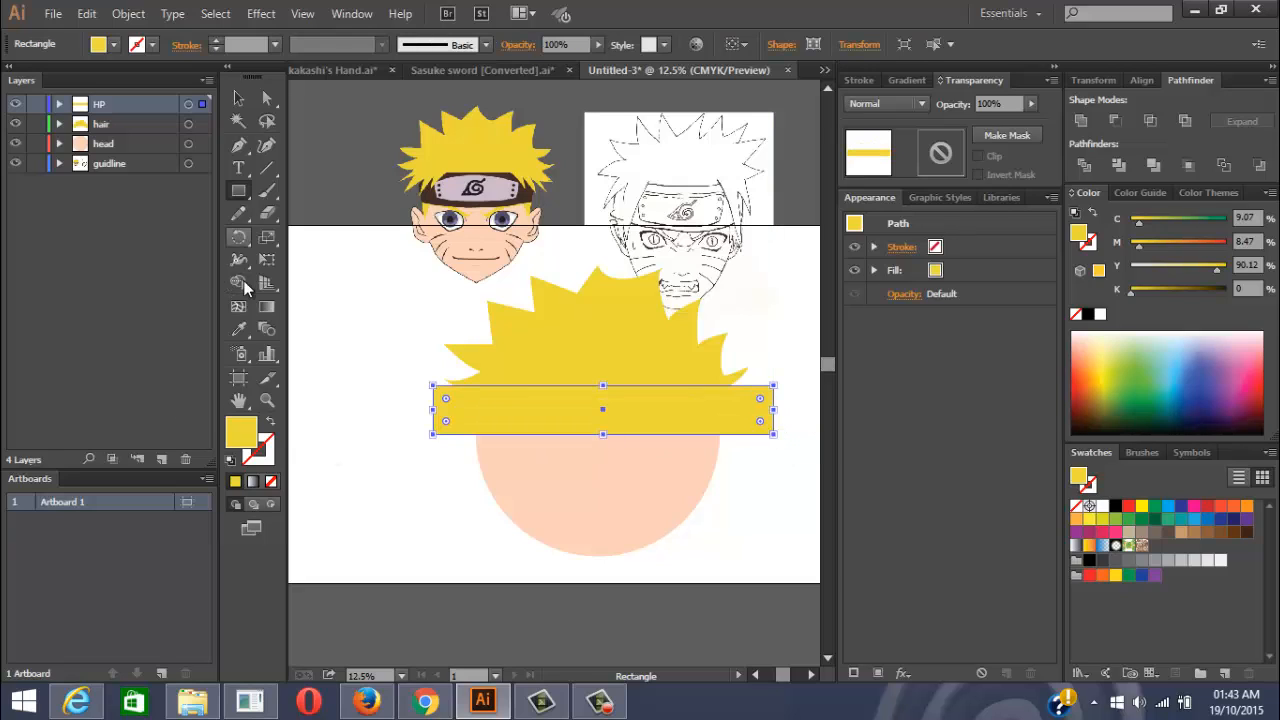
{"action": "left_click", "coordinate": [242, 333]}
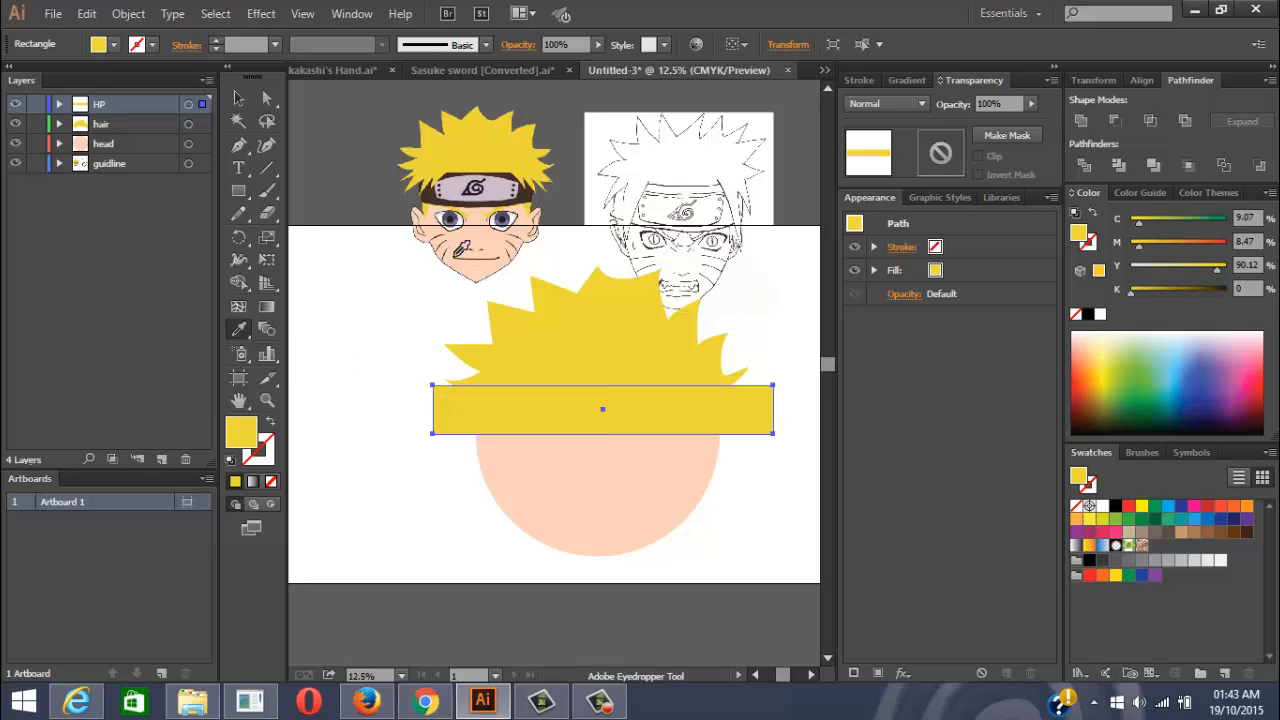
{"action": "left_click", "coordinate": [455, 192]}
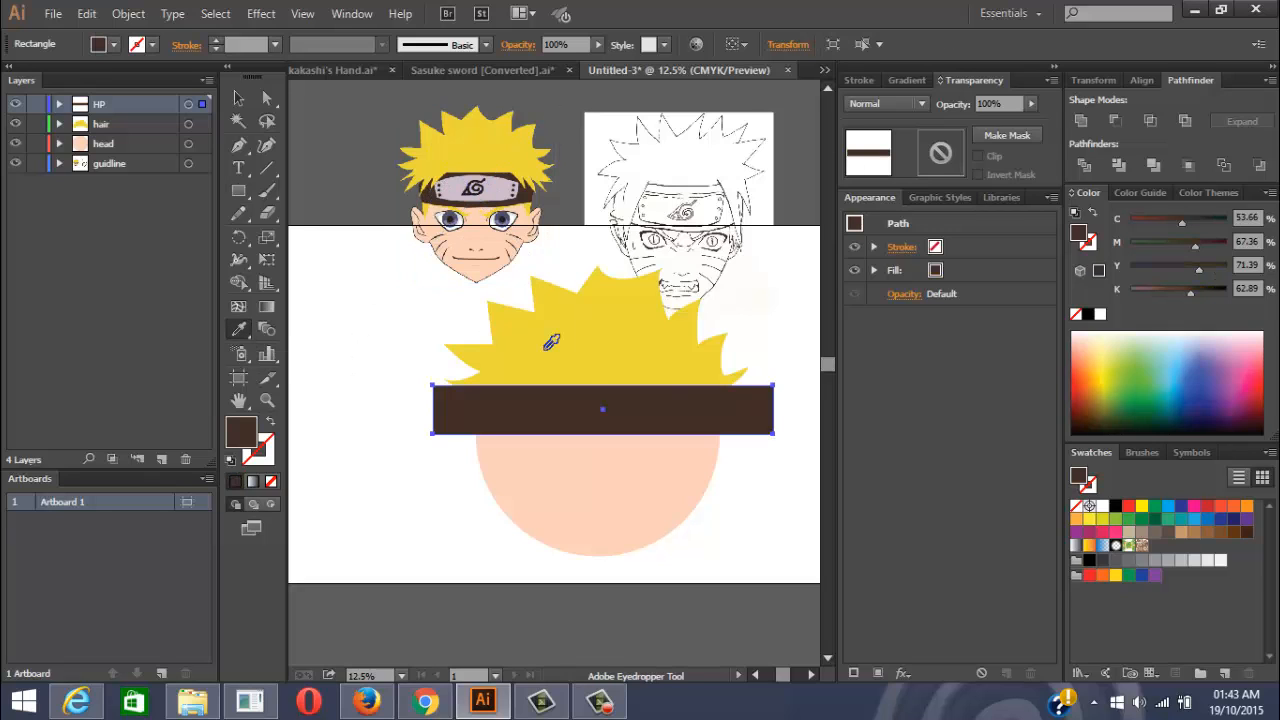
{"action": "left_click", "coordinate": [862, 81]}
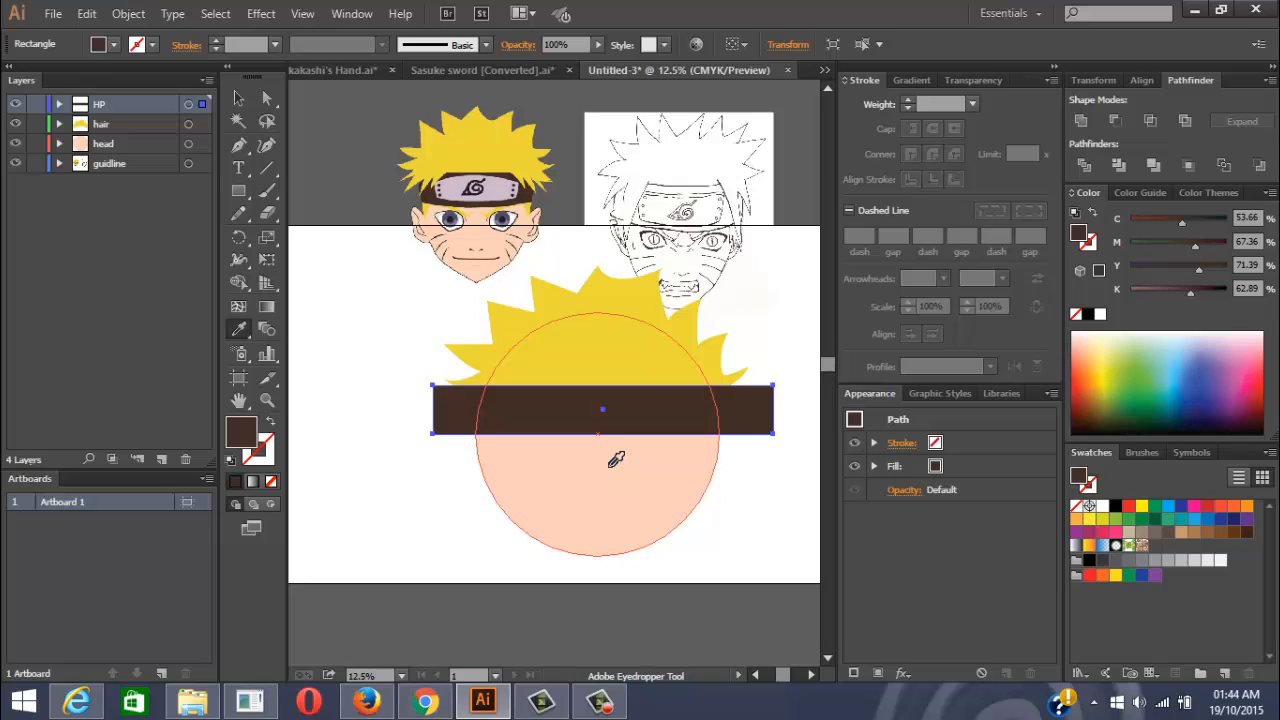
Duplicate the head circle in place and move the copy into the HP layer above the headband rectangle
{"action": "left_click", "coordinate": [59, 144]}
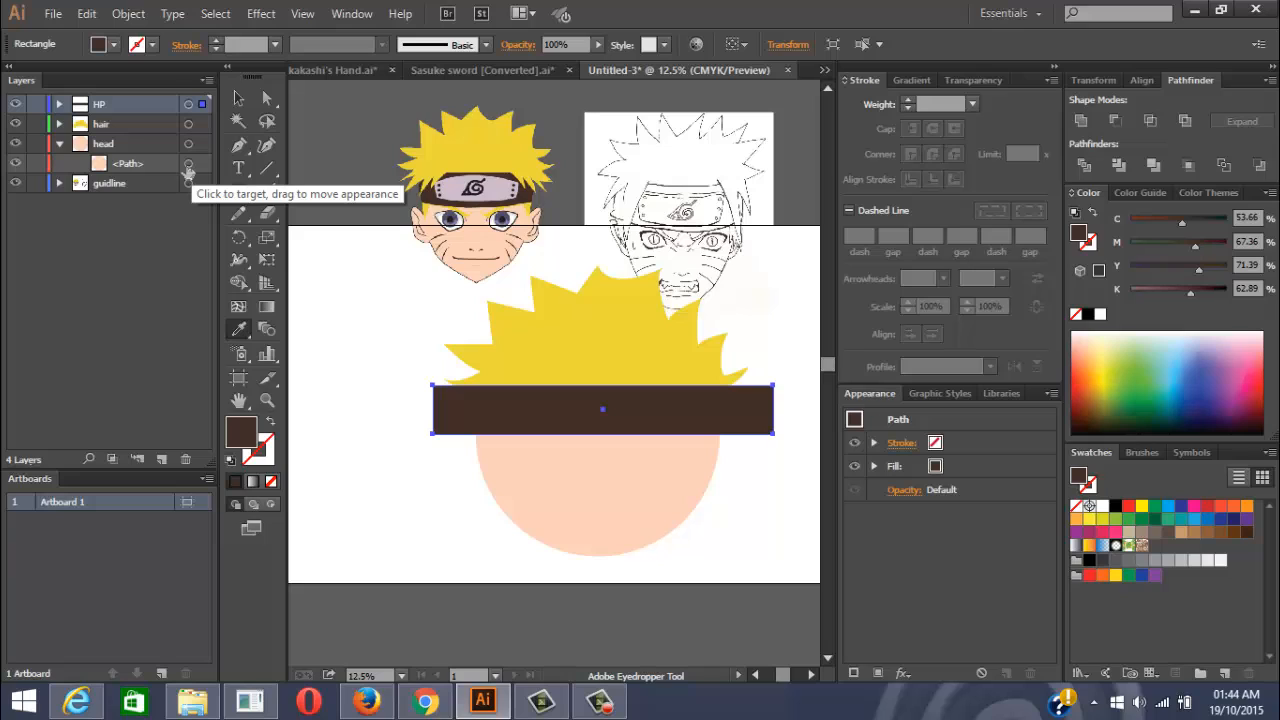
{"action": "left_click", "coordinate": [188, 164]}
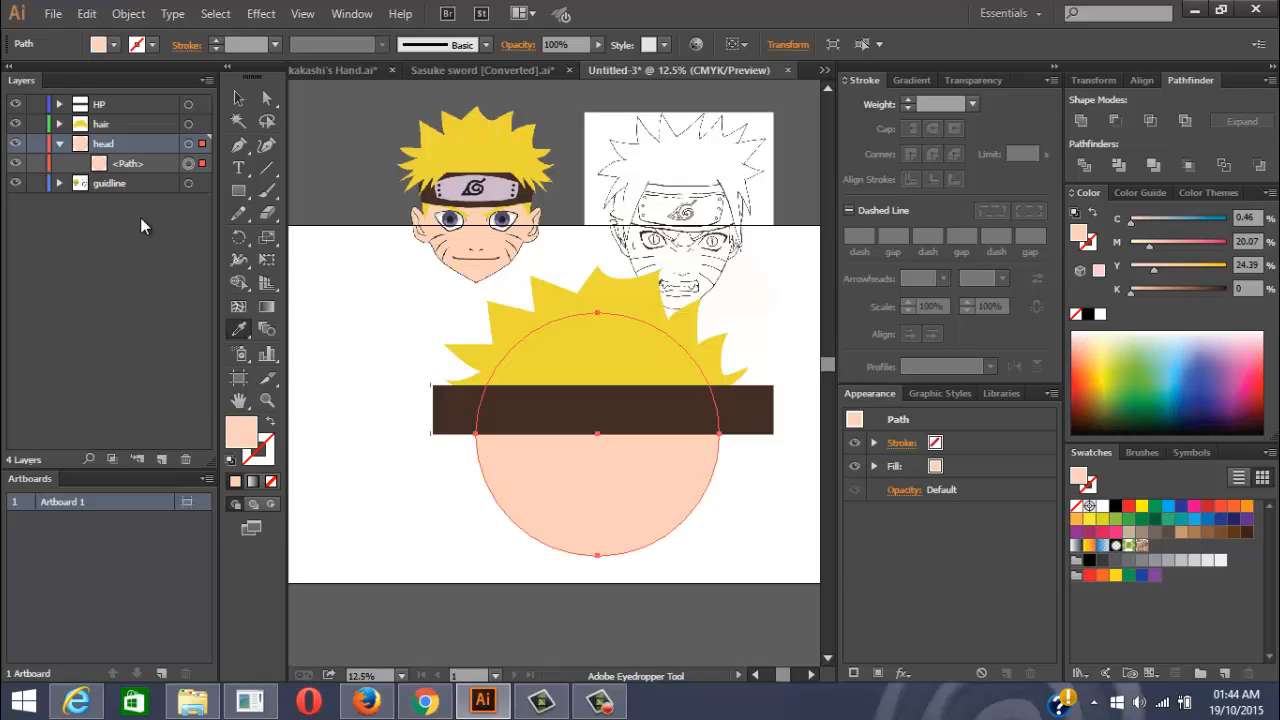
{"action": "key", "text": "ctrl+c"}
{"action": "key", "text": "ctrl+f"}
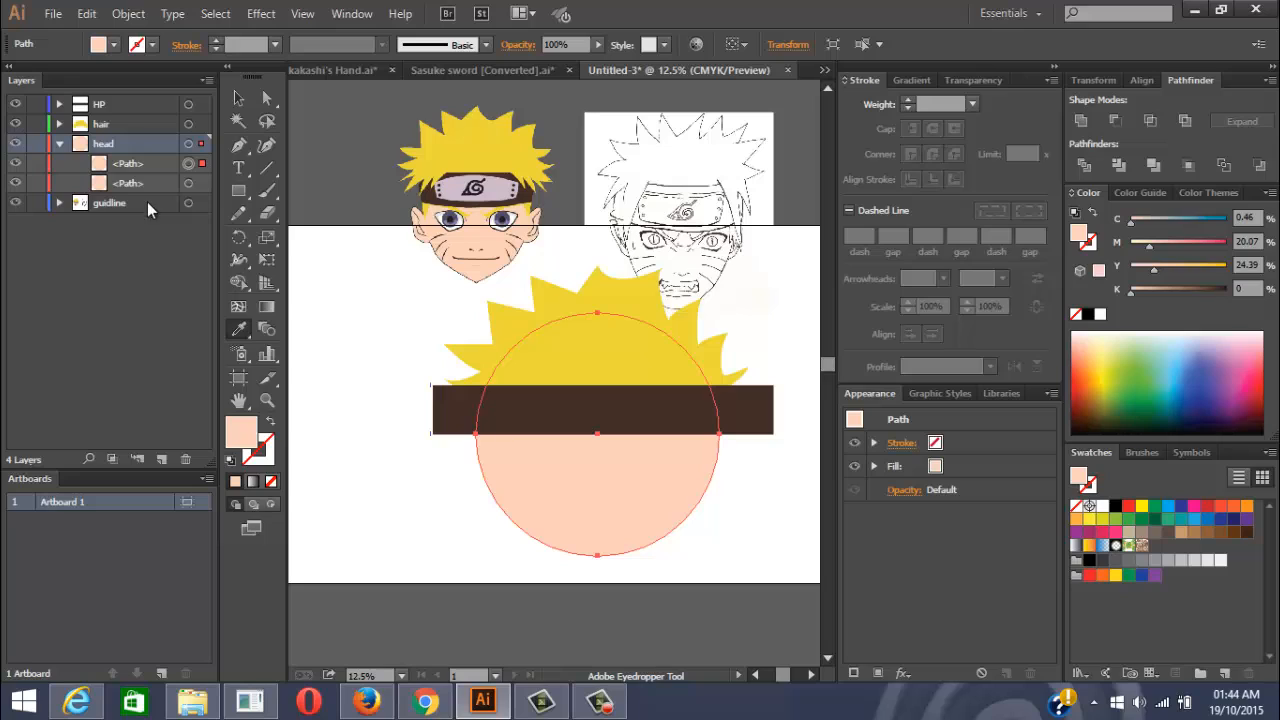
{"action": "left_click_drag", "start_coordinate": [122, 164], "coordinate": [120, 104]}
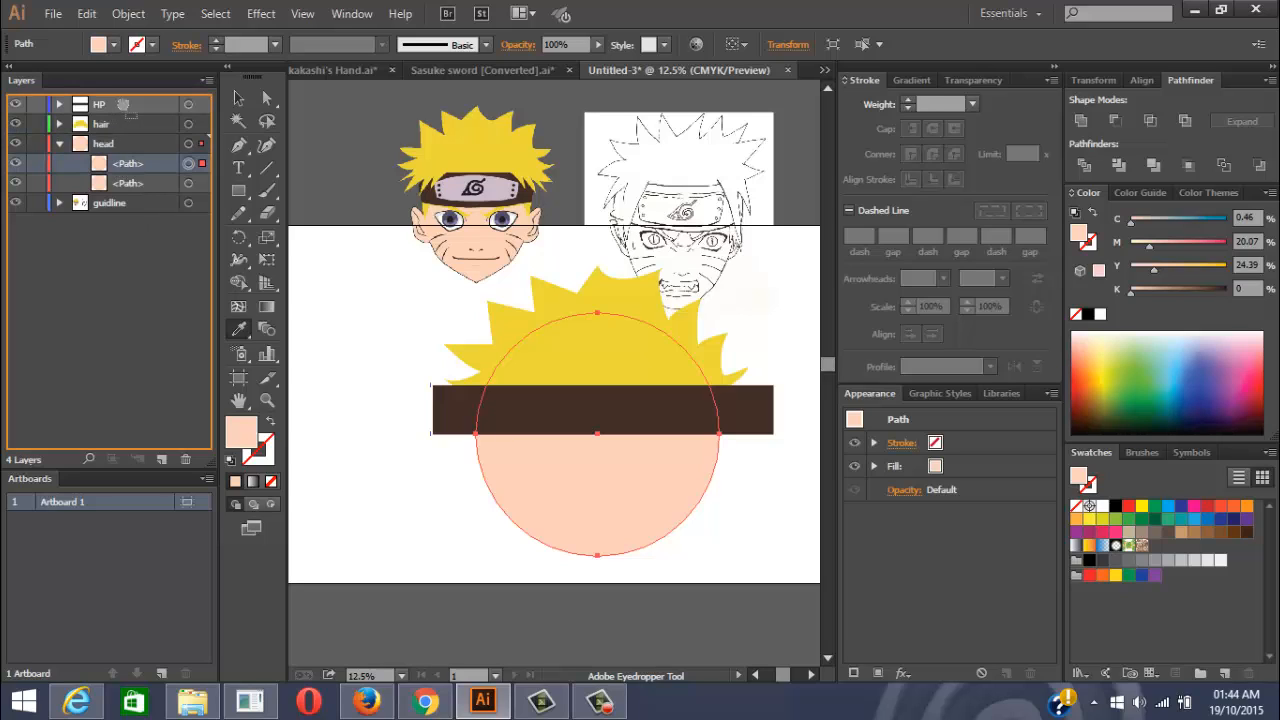
{"action": "left_click_drag", "start_coordinate": [122, 104], "coordinate": [120, 104]}
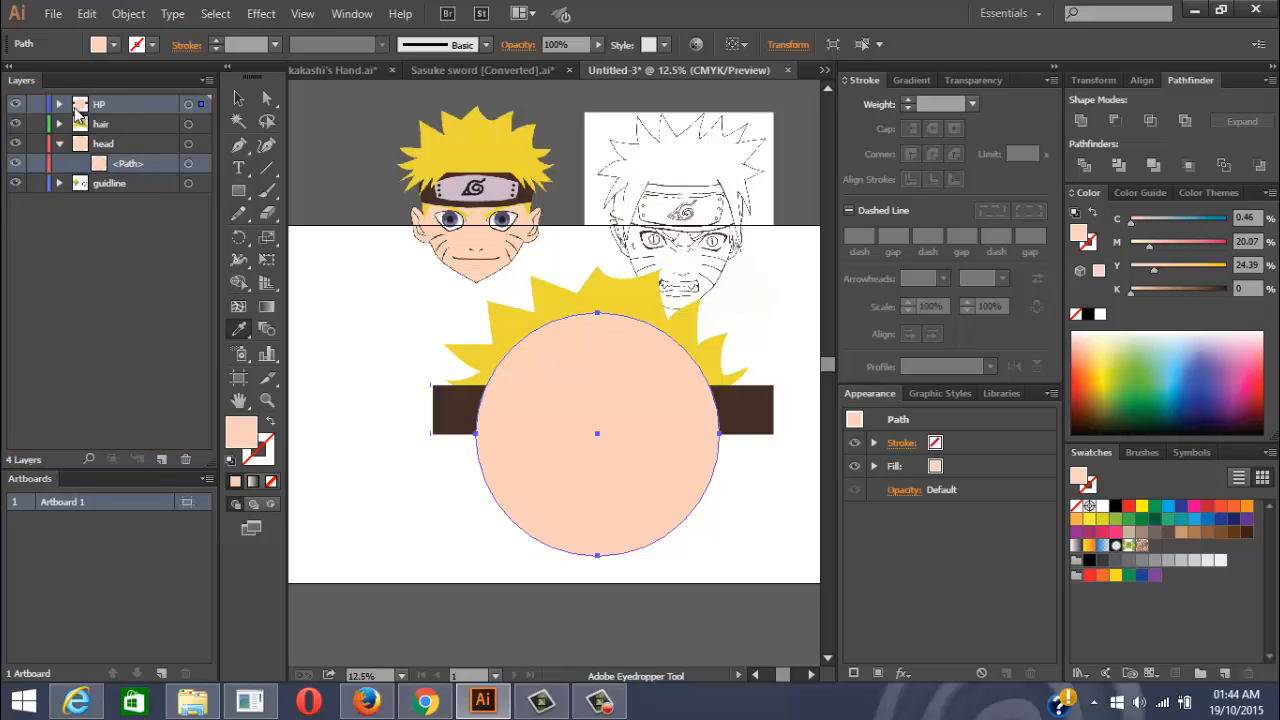
Clip the brown headband rectangle to the head's outline with a clipping mask made from the duplicated circle
{"action": "left_click", "coordinate": [59, 104]}
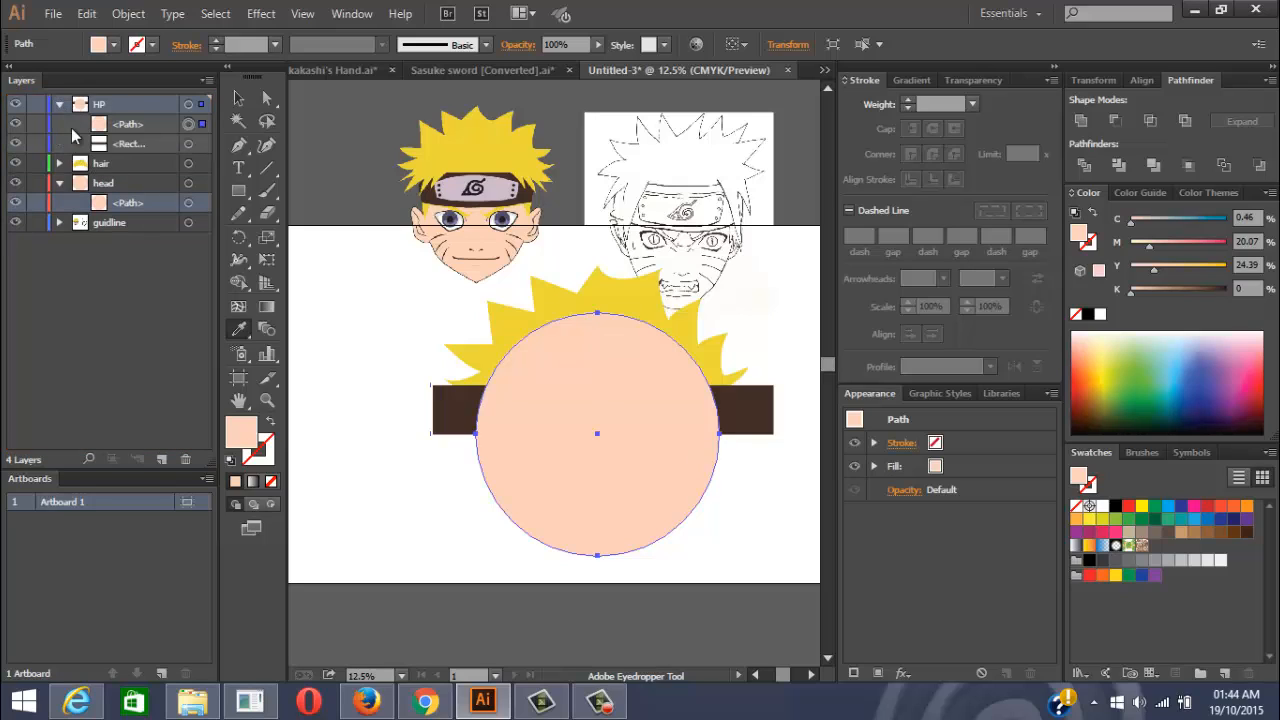
{"action": "left_click", "coordinate": [188, 144], "text": "shift"}
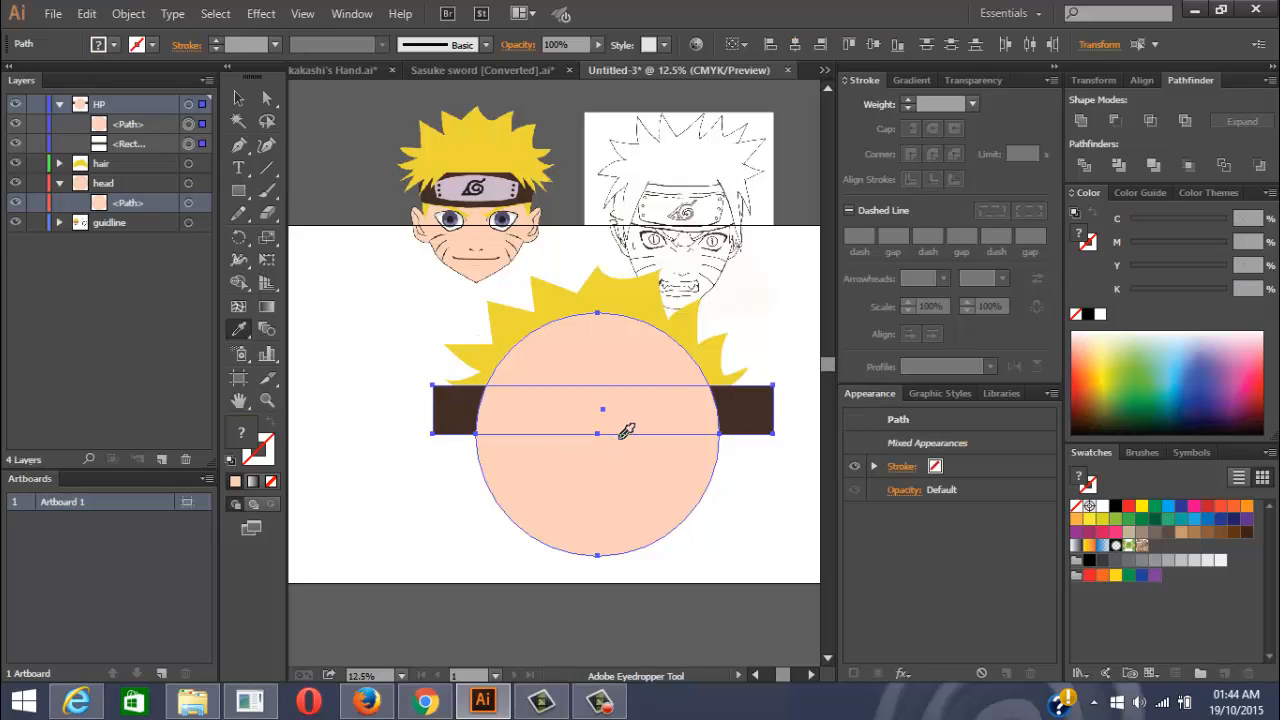
{"action": "left_click", "coordinate": [238, 97]}
{"action": "right_click", "coordinate": [708, 432]}
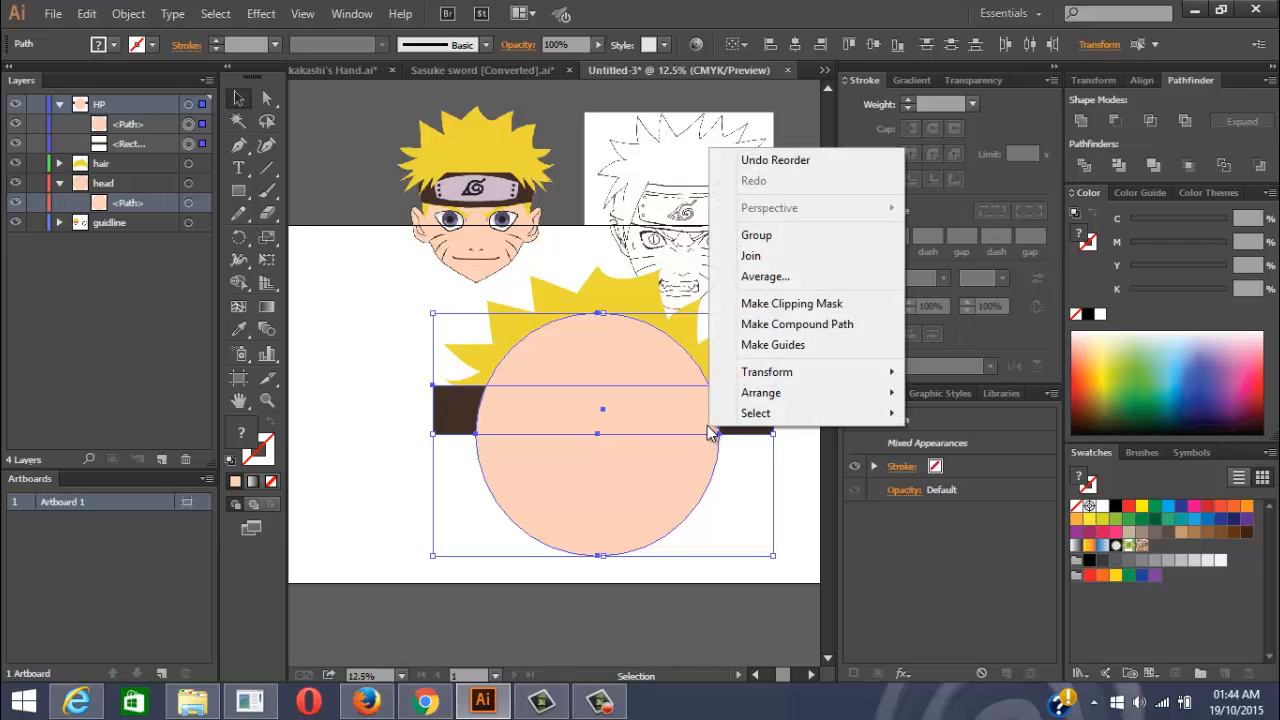
{"action": "left_click", "coordinate": [768, 310]}
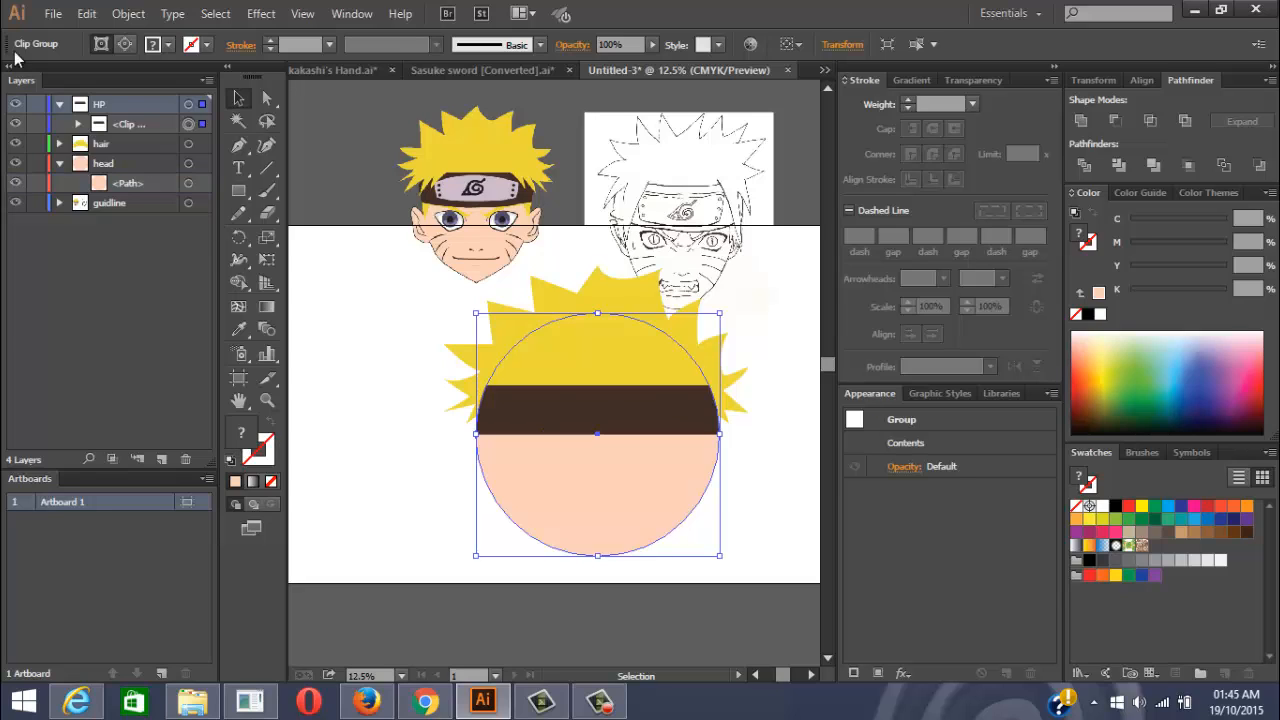
Collapse the HP and head layers and move the hair layer above HP so the spikes overlap the headband
{"action": "left_click", "coordinate": [59, 104]}
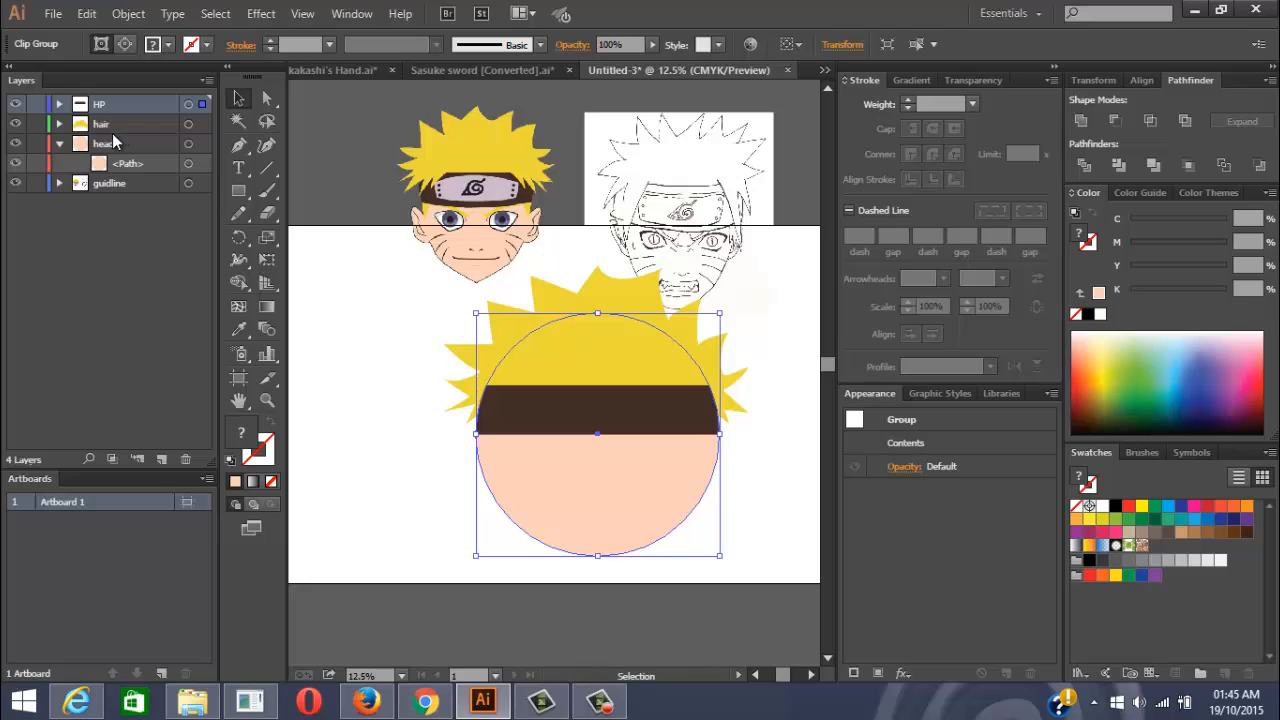
{"action": "left_click", "coordinate": [60, 143]}
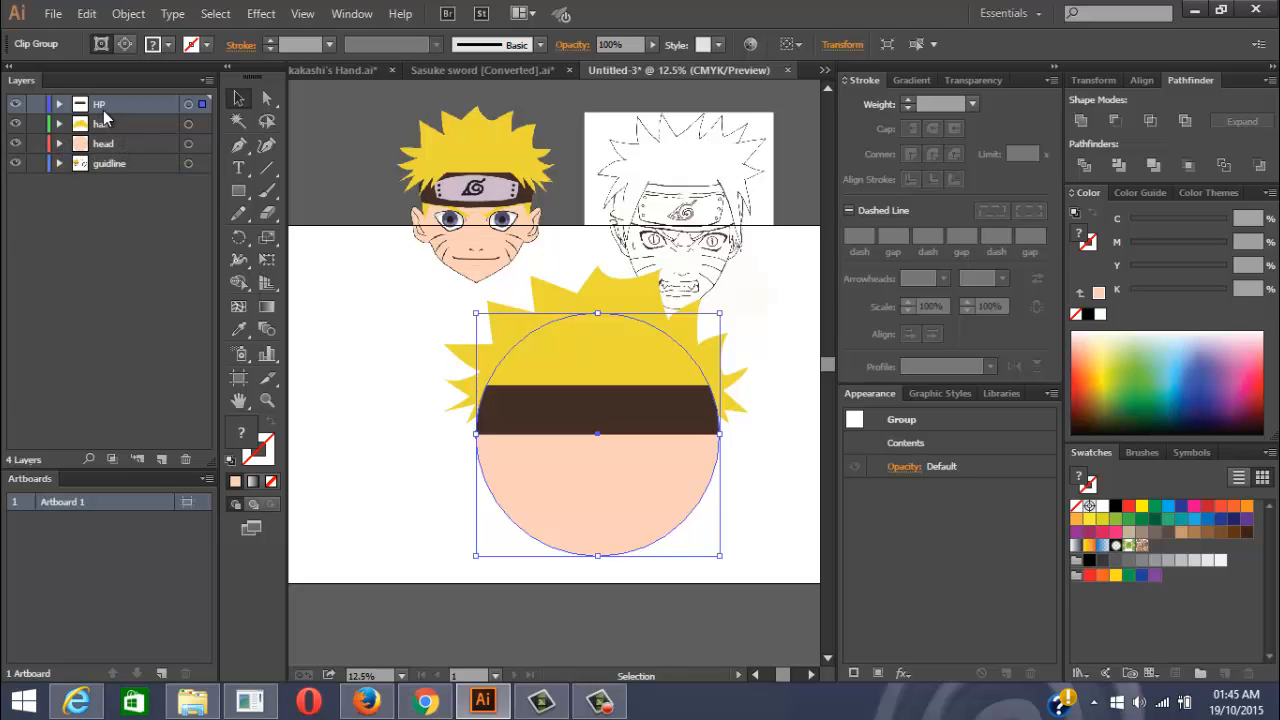
{"action": "mouse_move", "coordinate": [103, 118]}
{"action": "left_mouse_down"}
{"action": "mouse_move", "coordinate": [95, 133]}
{"action": "mouse_move", "coordinate": [95, 98]}
{"action": "left_mouse_up"}
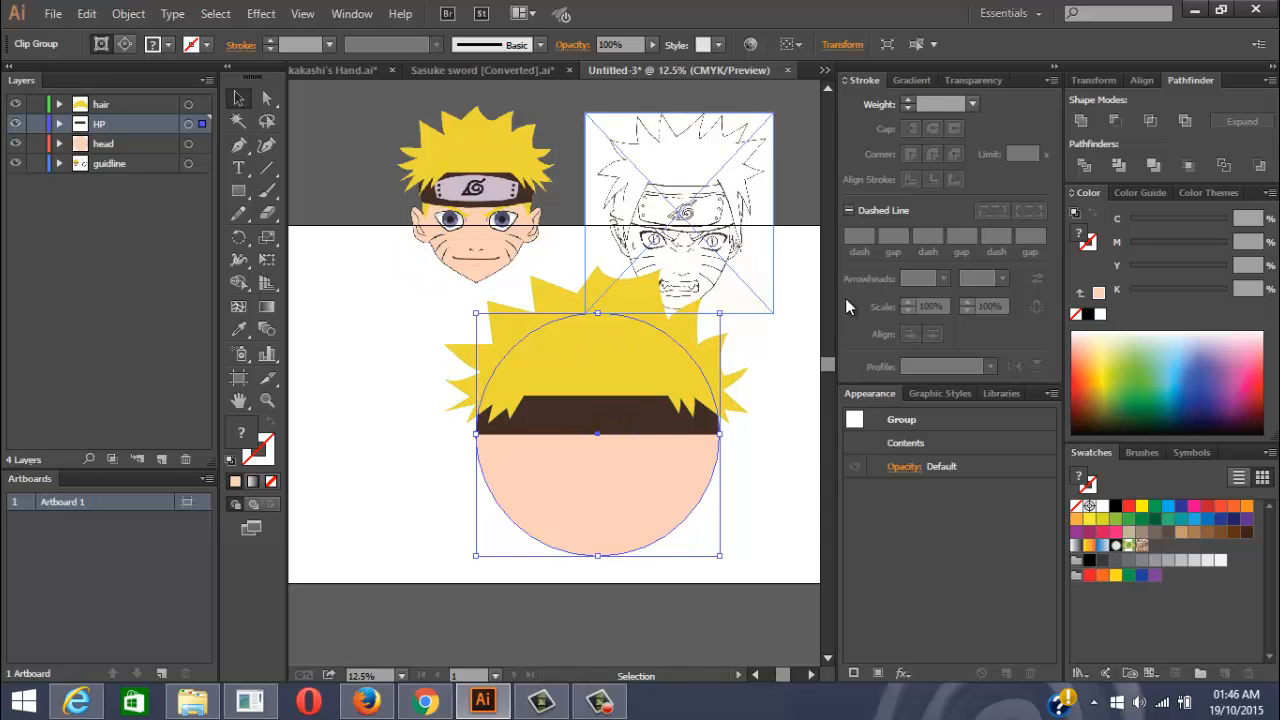
{"action": "left_click", "coordinate": [808, 366]}
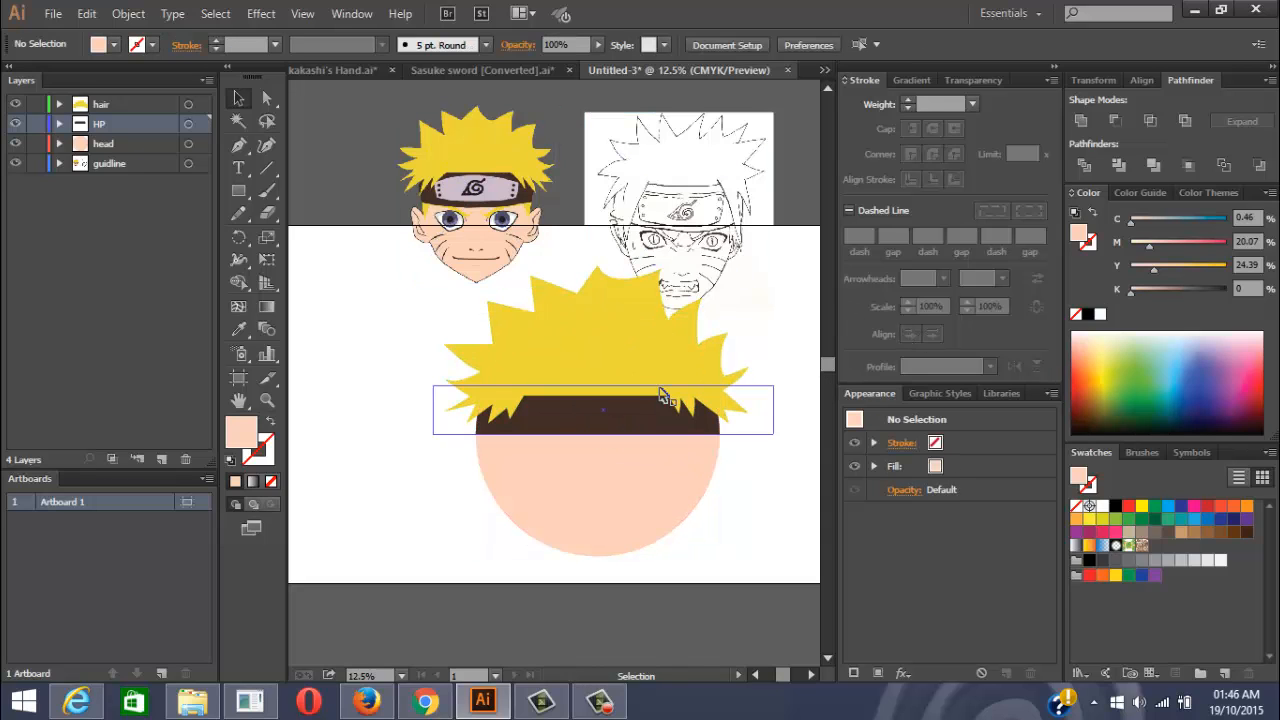
Add a new layer between the hair and HP layers and name it "metal sheld"
{"action": "scroll", "coordinate": [631, 374], "scroll_direction": "up", "scroll_amount": 1}
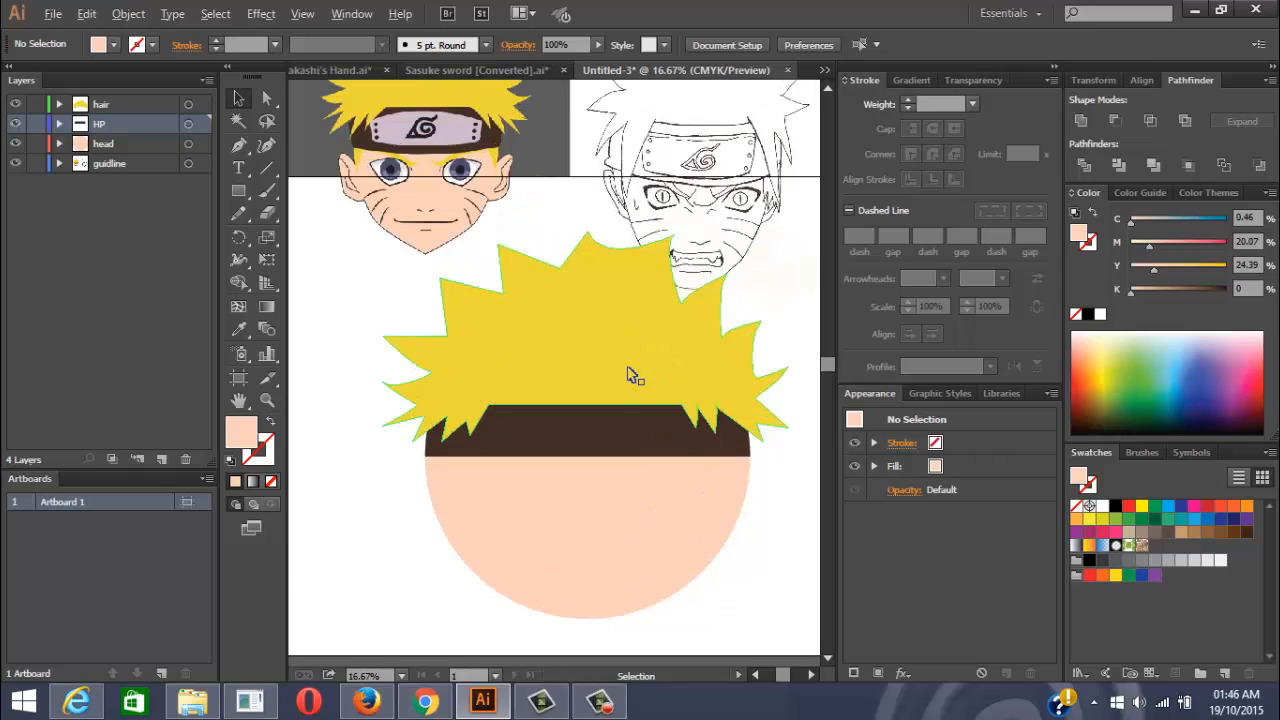
{"action": "scroll", "coordinate": [629, 372], "scroll_direction": "down", "scroll_amount": 1}
{"action": "scroll", "coordinate": [560, 428], "scroll_direction": "up", "scroll_amount": 1}
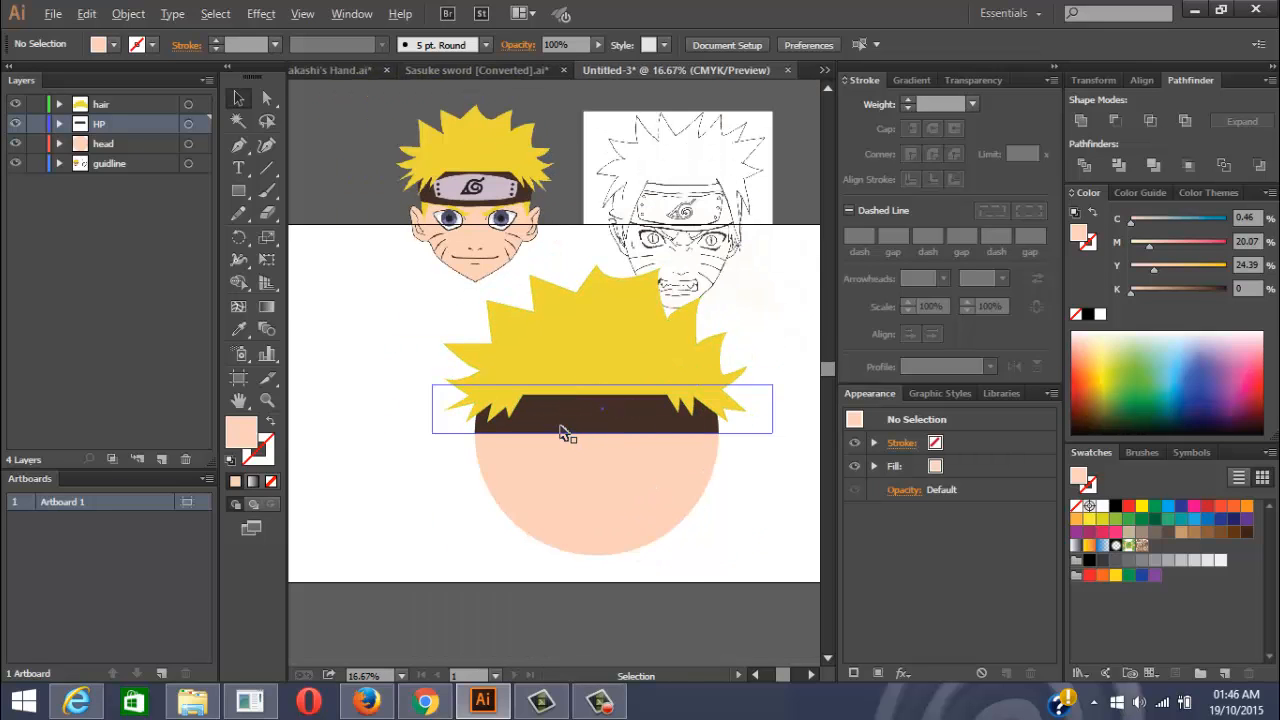
{"action": "scroll", "coordinate": [571, 271], "scroll_direction": "up", "scroll_amount": 2}
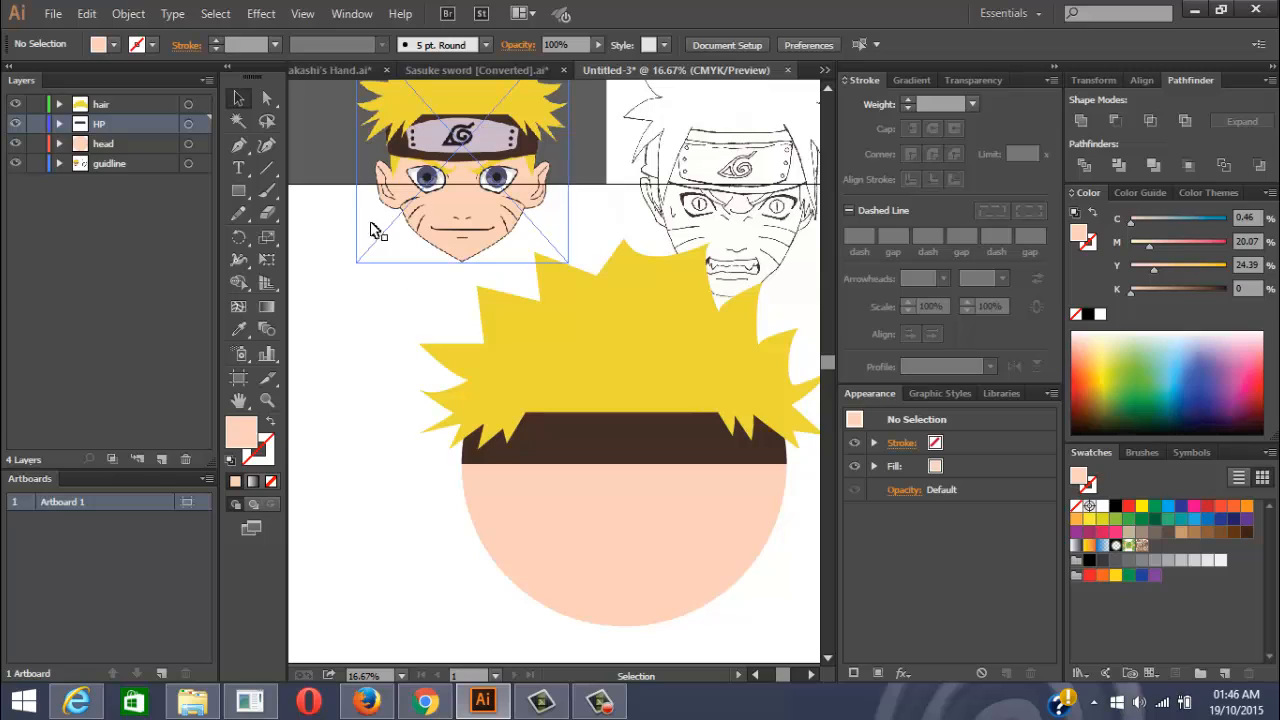
{"action": "left_click", "coordinate": [160, 460]}
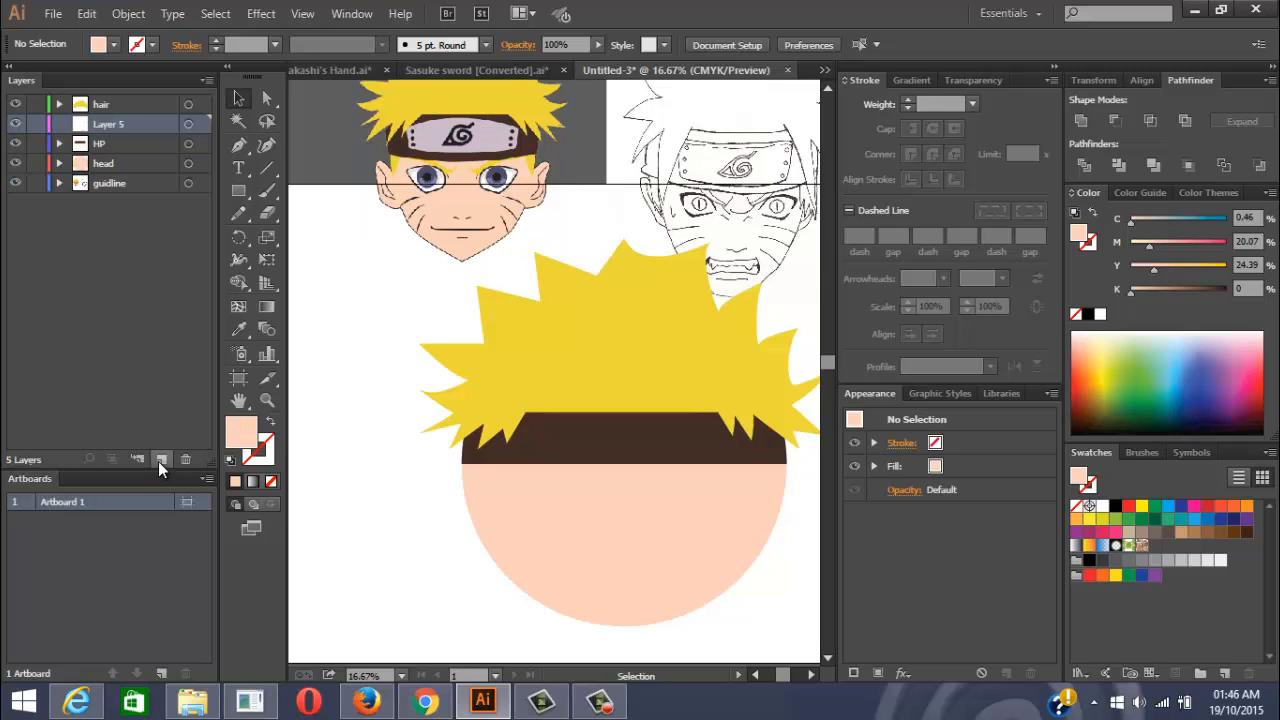
{"action": "double_click", "coordinate": [110, 123]}
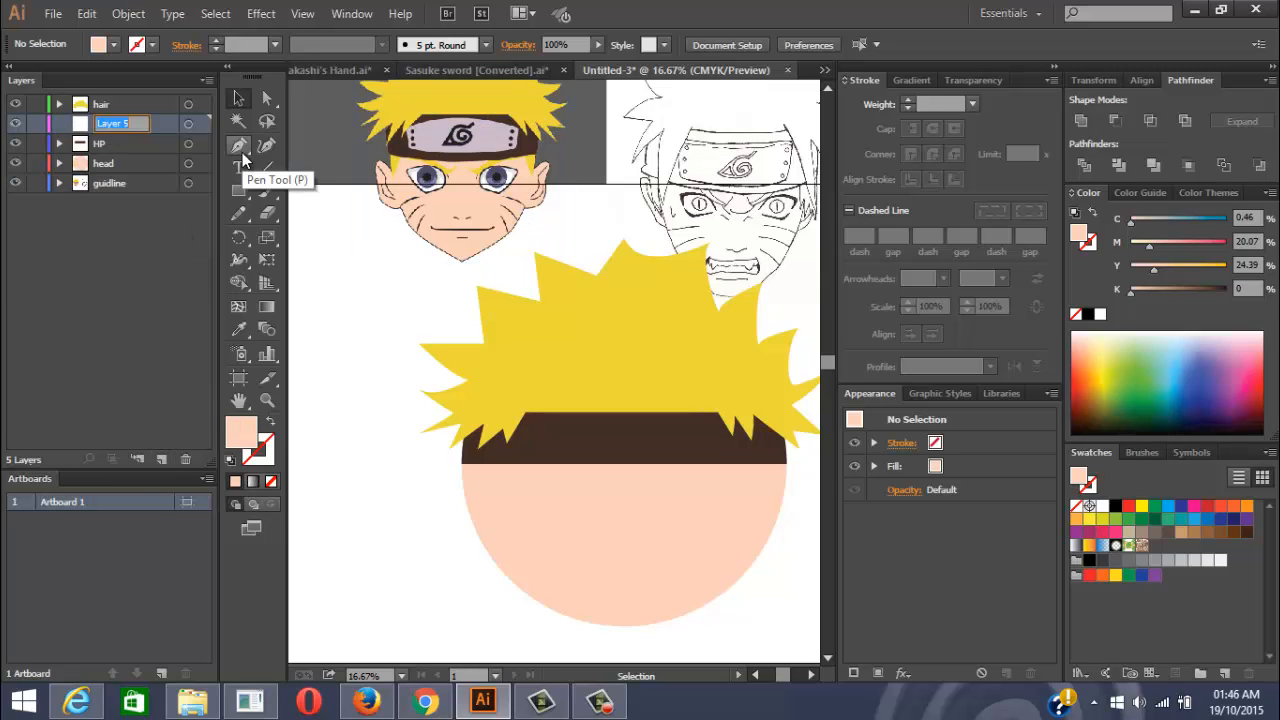
{"action": "type", "text": "metal sheld"}
{"action": "key", "text": "Return"}
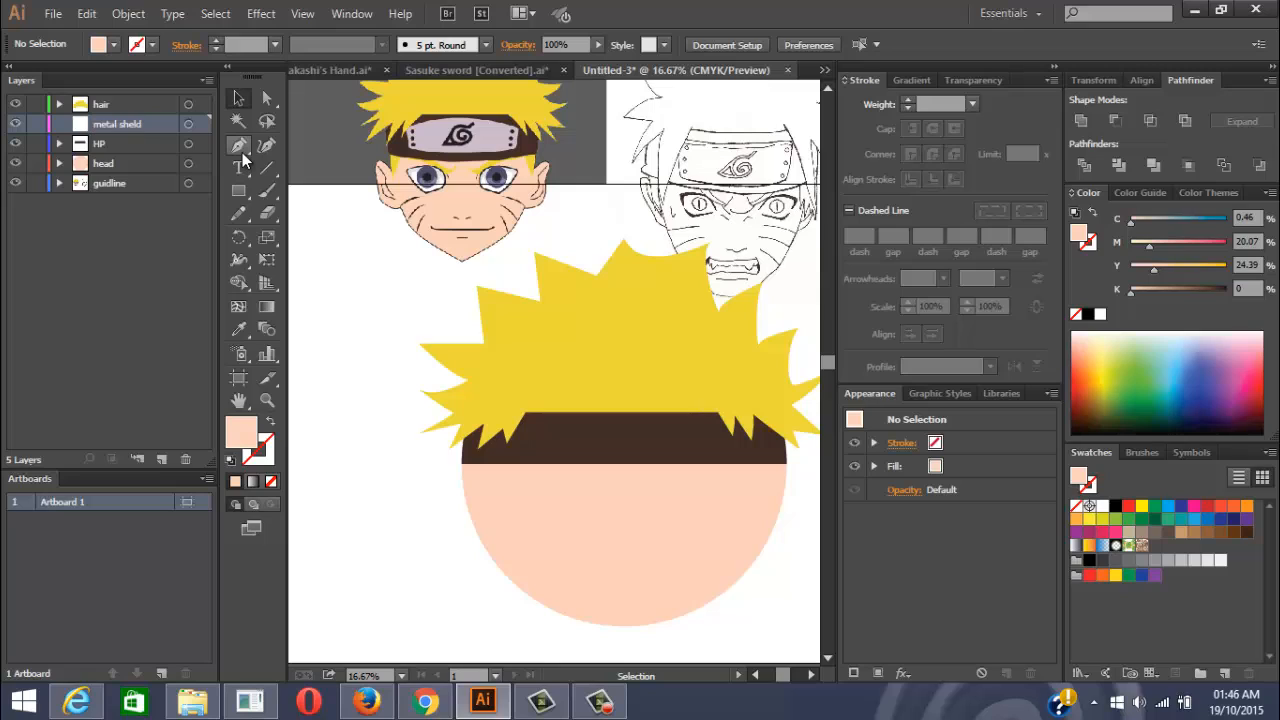
Draw a rounded rectangle about 454 mm wide and 84 mm high across the middle of the headband as its metal plate
{"action": "key", "text": "v"}
{"action": "left_click", "coordinate": [477, 258]}
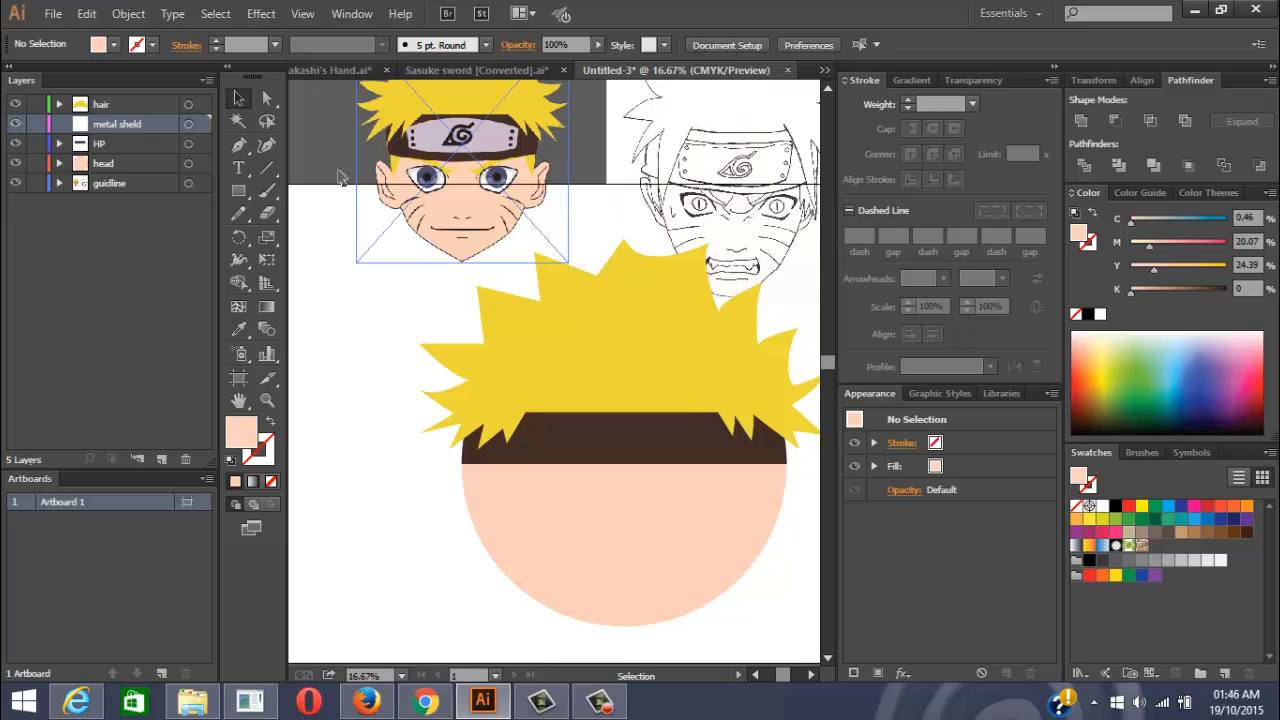
{"action": "left_click", "coordinate": [248, 191]}
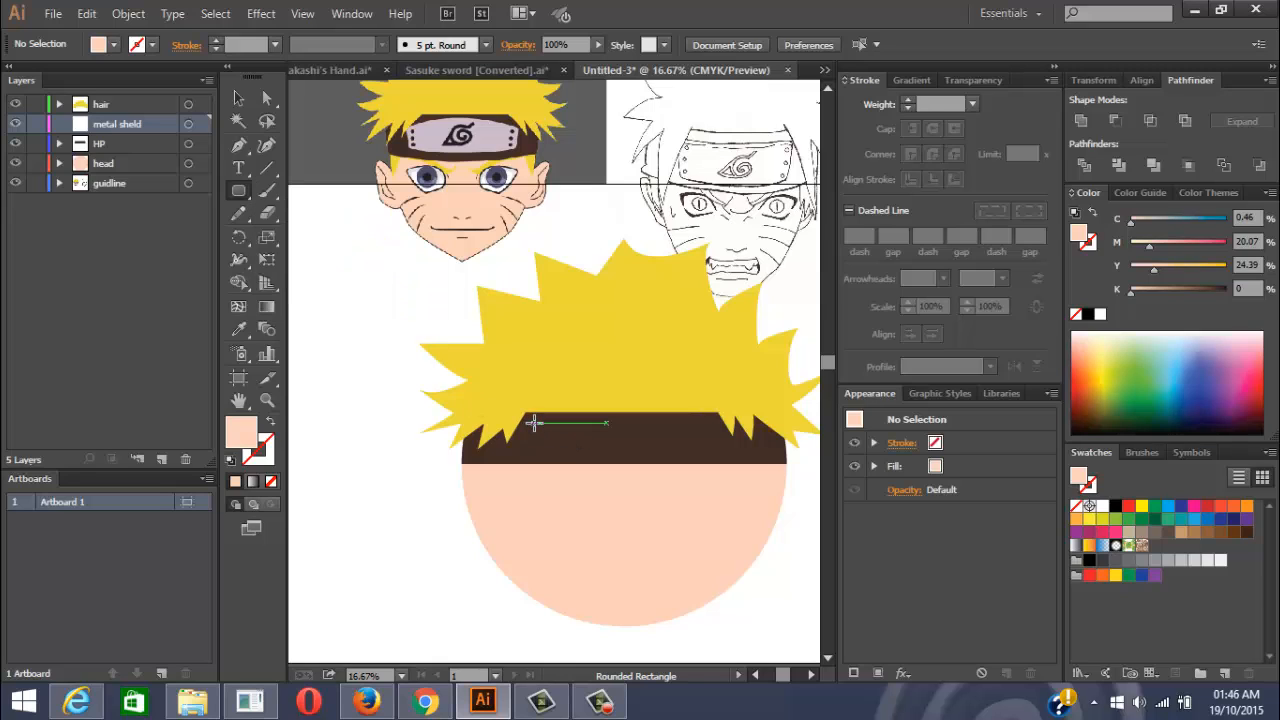
{"action": "left_click_drag", "start_coordinate": [535, 425], "coordinate": [724, 454]}
{"action": "key", "text": "ctrl+z"}
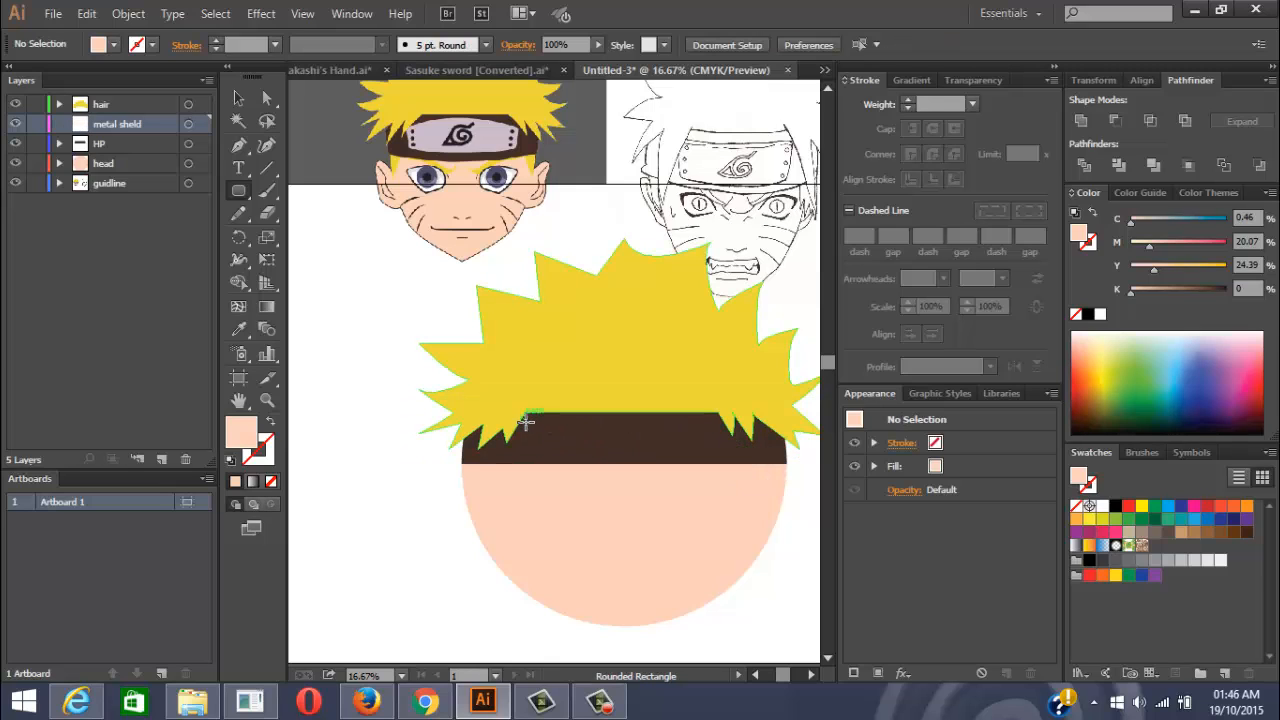
{"action": "left_click_drag", "start_coordinate": [525, 421], "coordinate": [724, 455]}
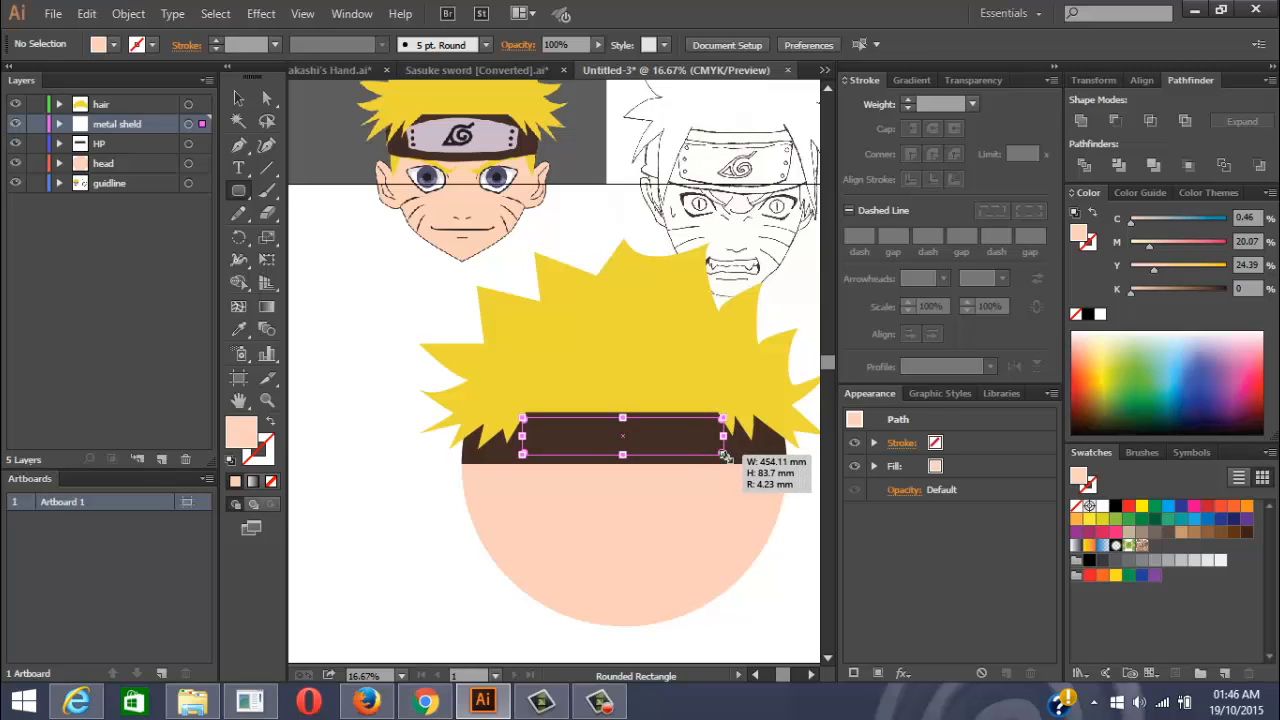
Increase the corner rounding of the metal plate on the headband
{"action": "scroll", "coordinate": [787, 458], "scroll_direction": "up", "scroll_amount": 2}
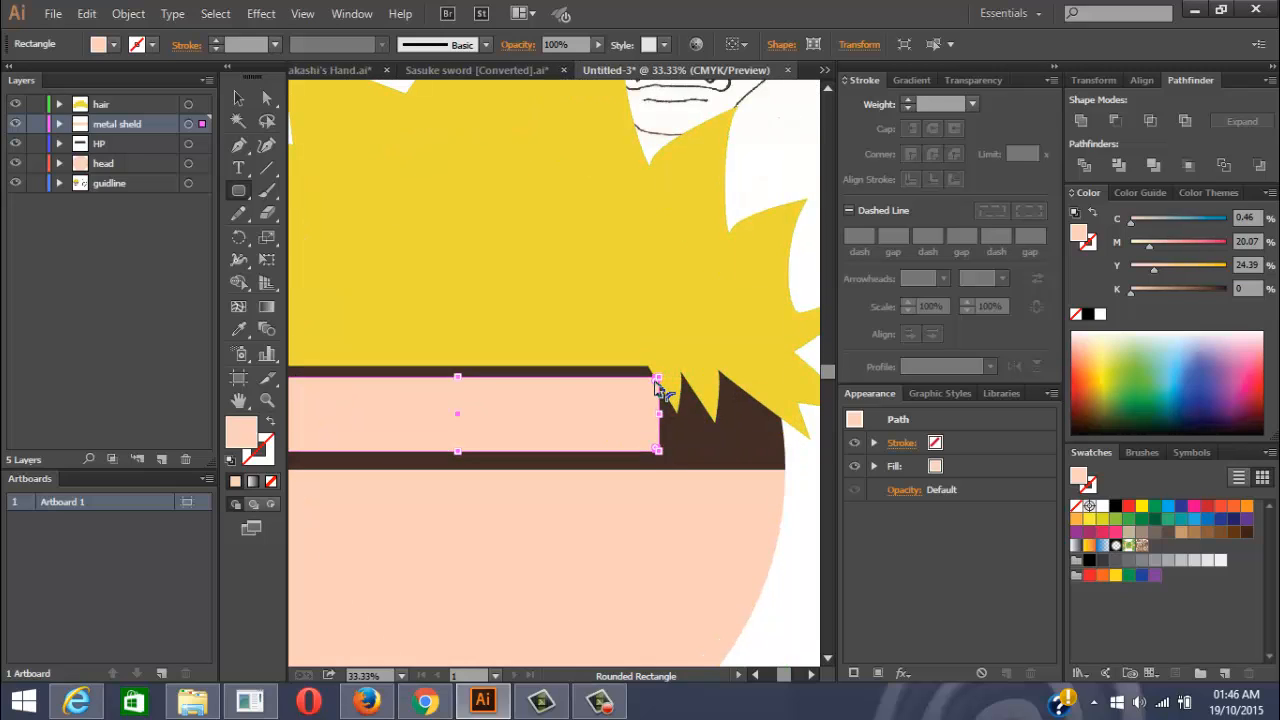
{"action": "left_click_drag", "start_coordinate": [655, 381], "coordinate": [640, 403]}
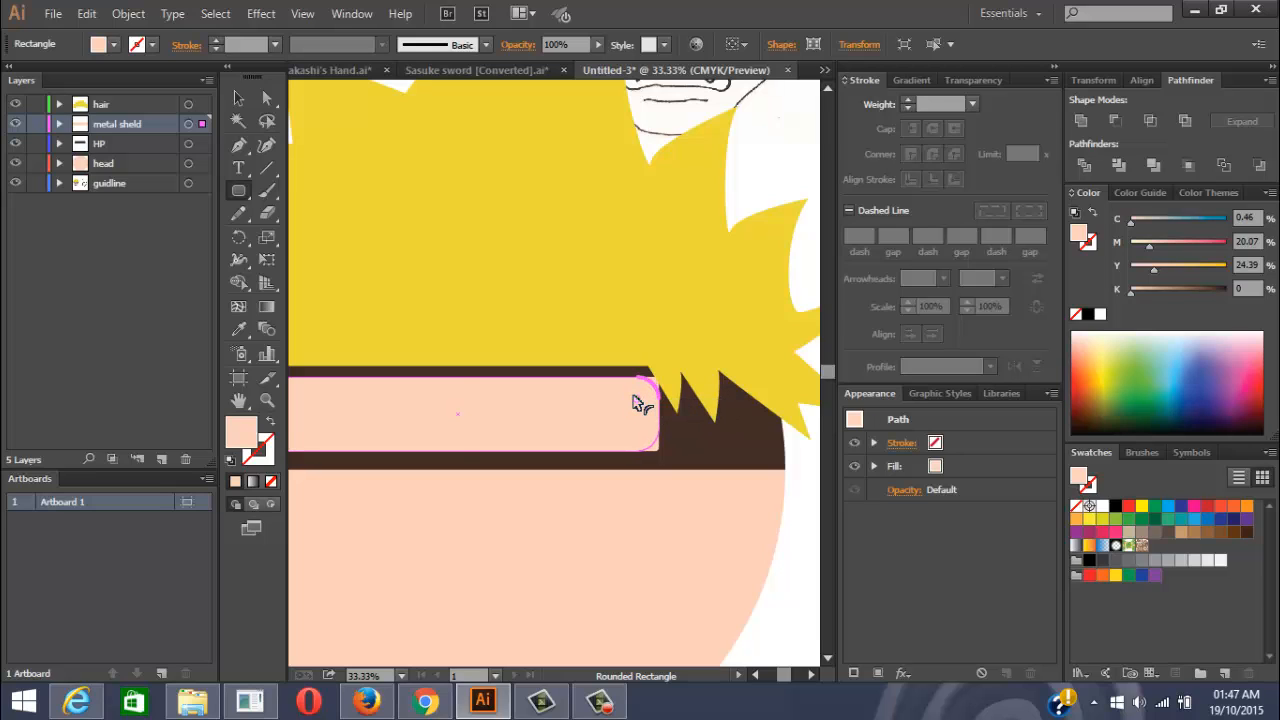
{"action": "scroll", "coordinate": [443, 291], "scroll_direction": "down", "scroll_amount": 1}
{"action": "left_click_drag", "start_coordinate": [506, 327], "coordinate": [556, 332]}
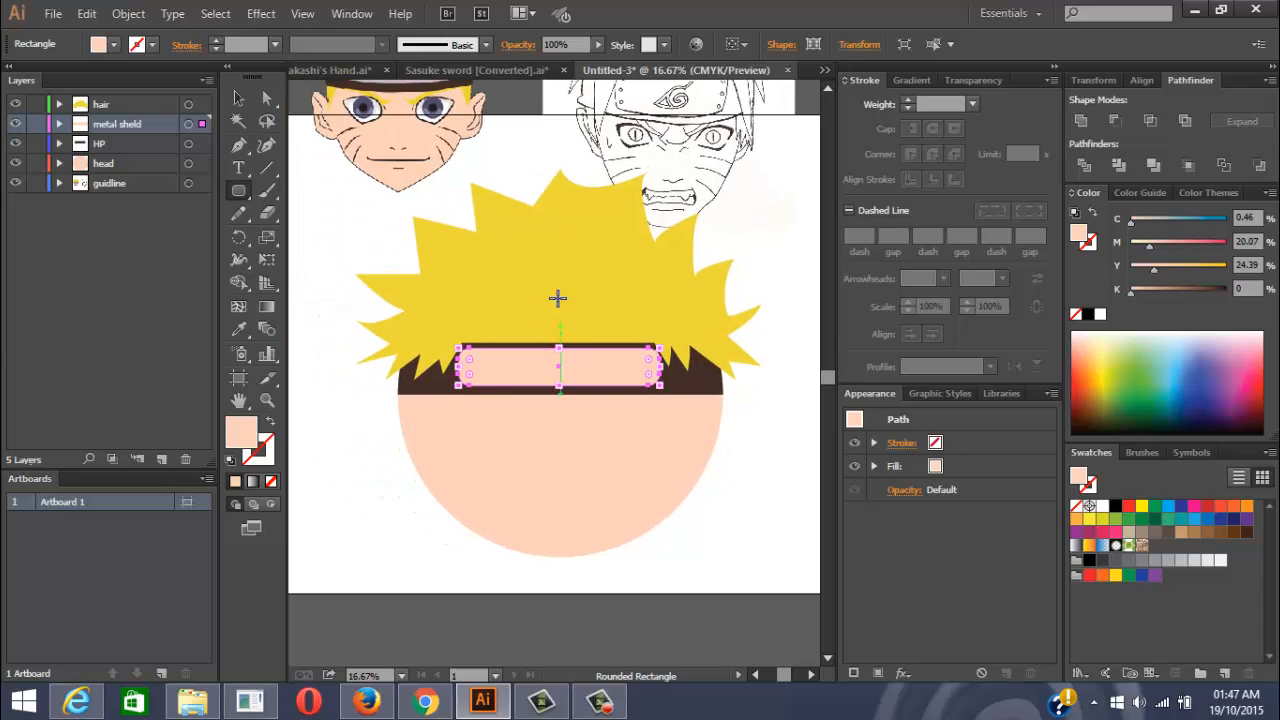
{"action": "left_click_drag", "start_coordinate": [554, 246], "coordinate": [561, 297]}
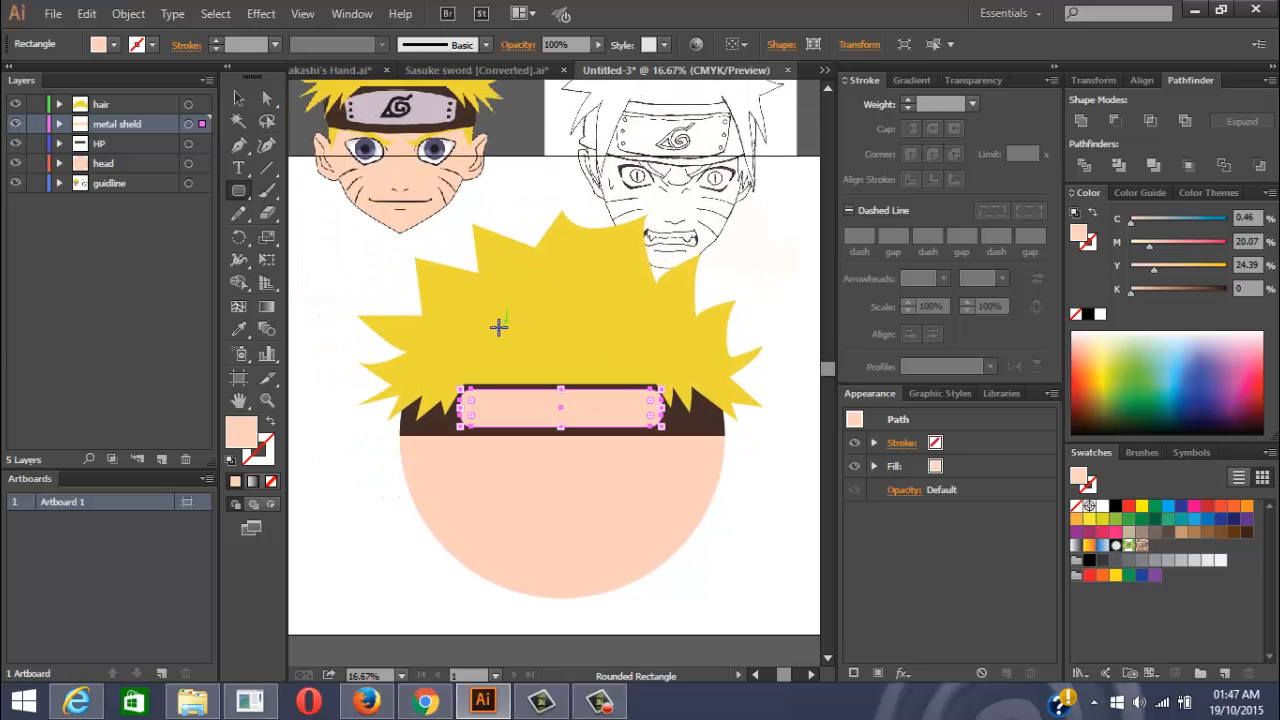
{"action": "left_click", "coordinate": [234, 90]}
{"action": "left_click", "coordinate": [585, 494]}
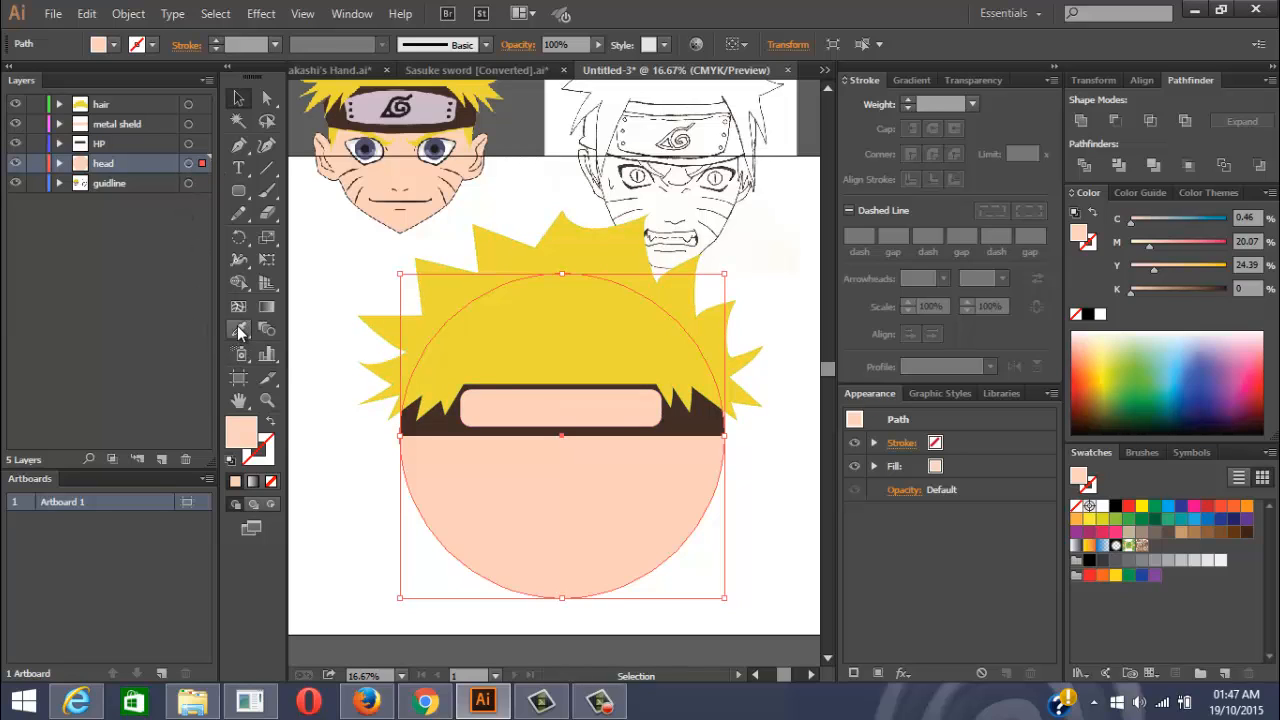
{"action": "left_click", "coordinate": [237, 324]}
{"action": "left_click", "coordinate": [437, 117]}
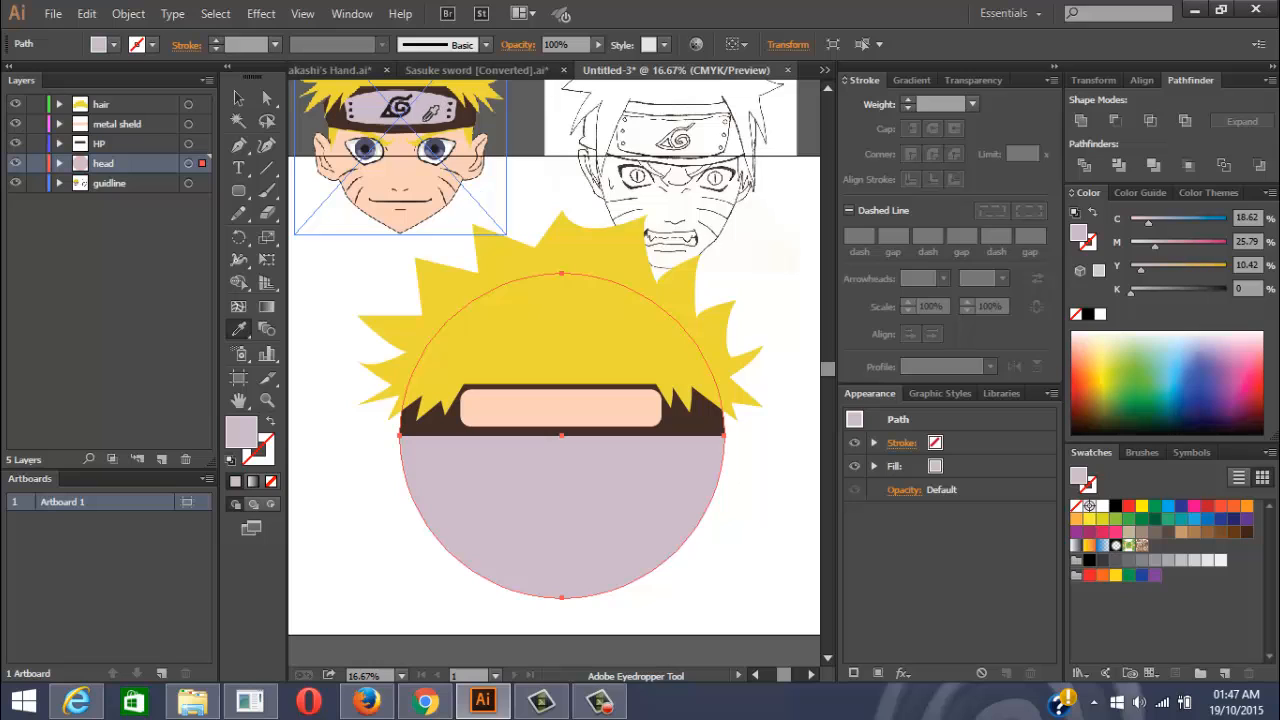
{"action": "key", "text": "ctrl+z"}
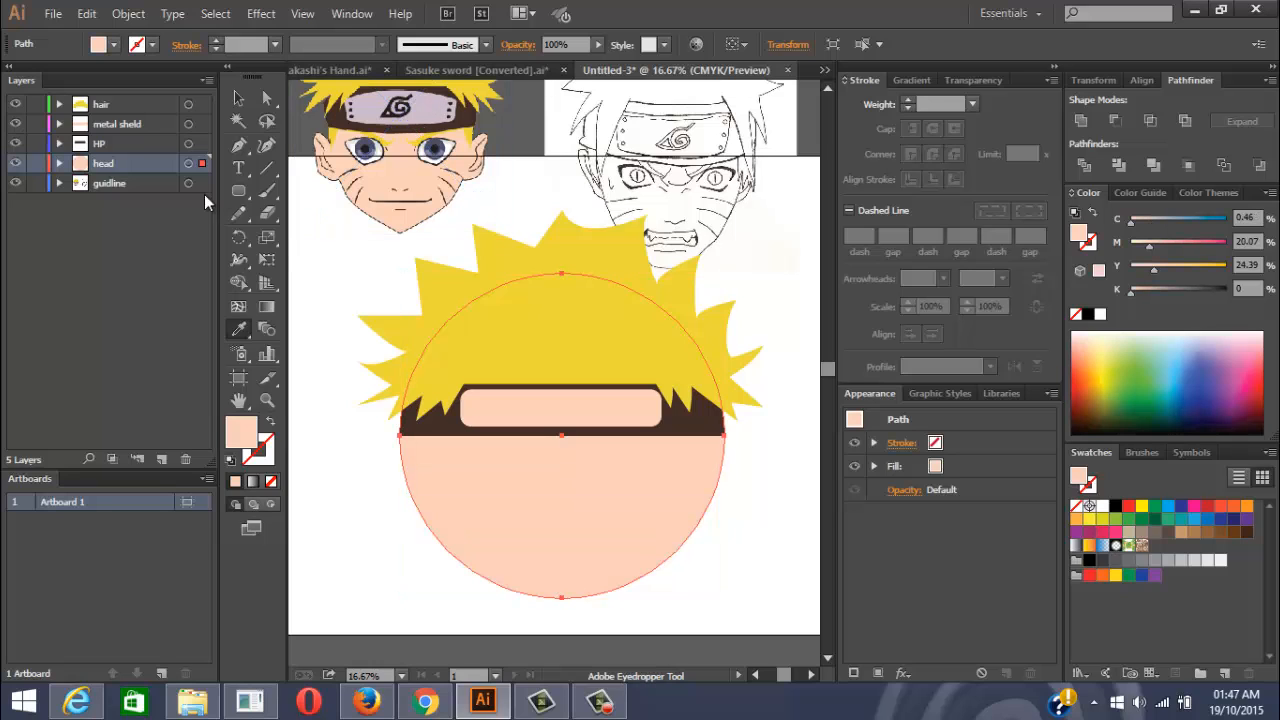
Fill the metal plate with the pale lavender sampled from the coloured Naruto's headband plate
{"action": "left_click", "coordinate": [188, 143]}
{"action": "left_click", "coordinate": [188, 124]}
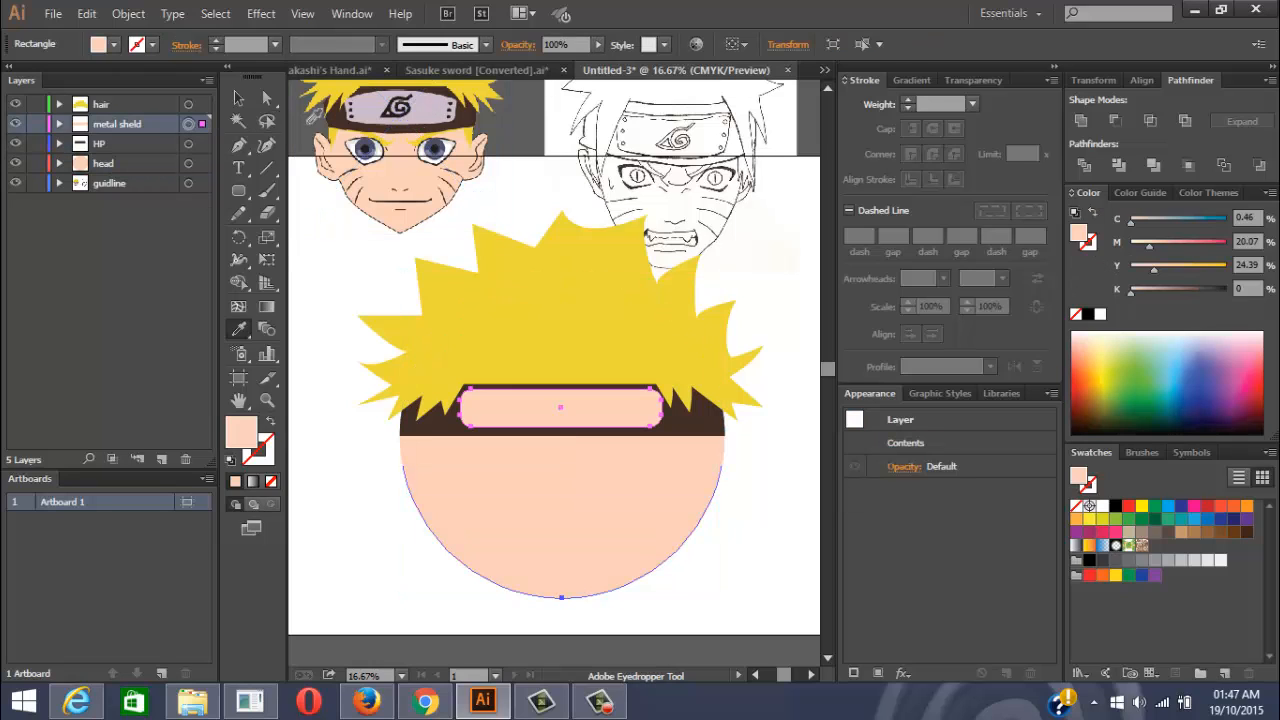
{"action": "left_click", "coordinate": [435, 118]}
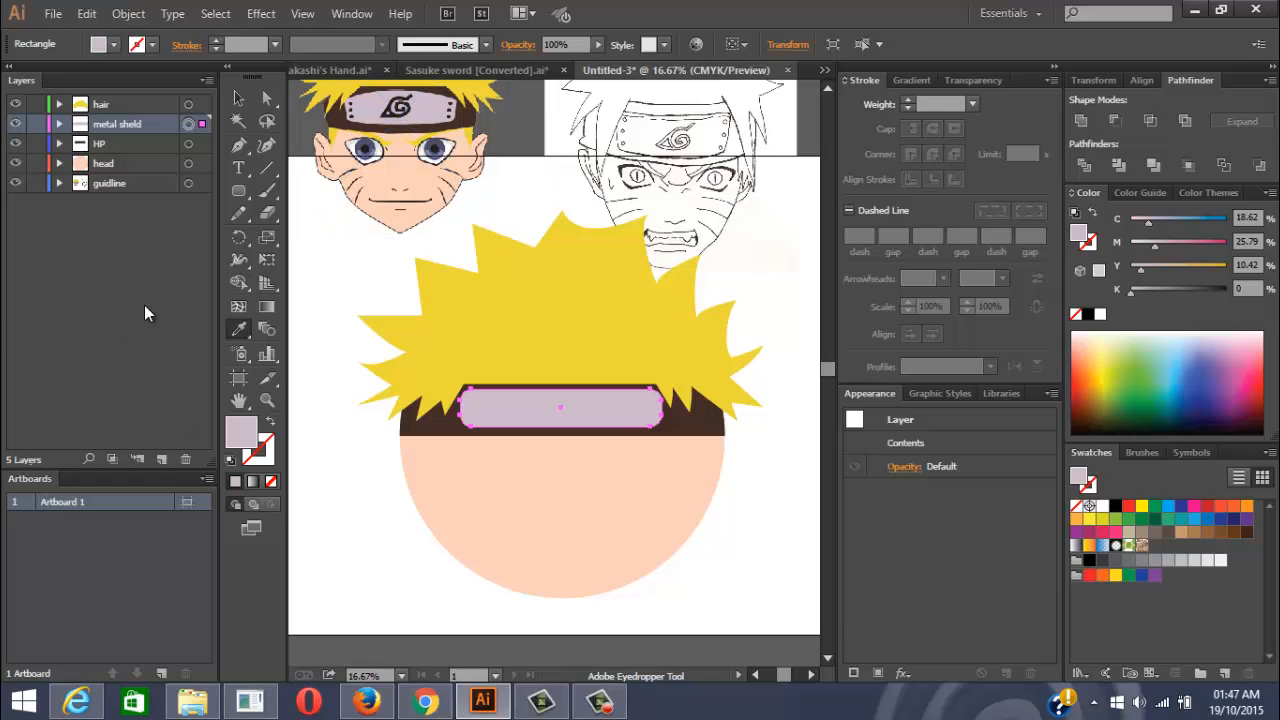
Trace the leaf symbol on the coloured reference headband with the Pen tool, from the stem tip around the outer left curve
{"action": "left_click", "coordinate": [238, 148]}
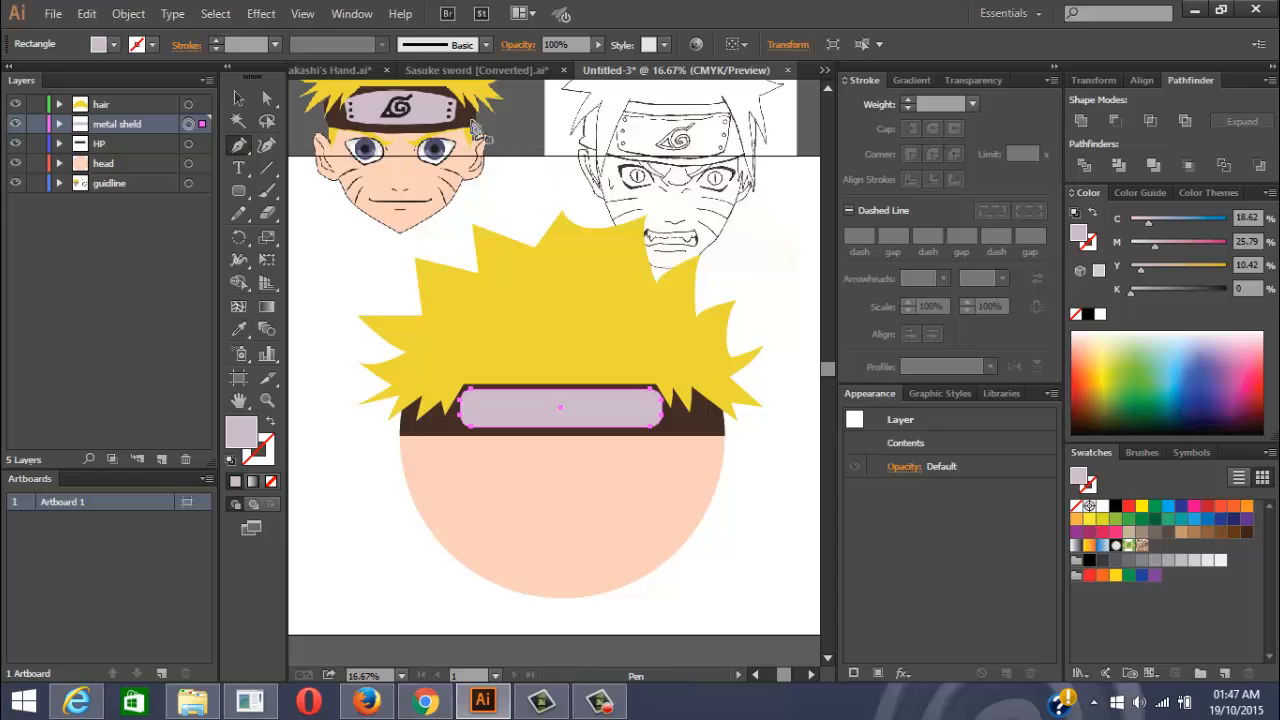
{"action": "scroll", "coordinate": [478, 130], "scroll_direction": "up", "scroll_amount": 1}
{"action": "scroll", "coordinate": [420, 130], "scroll_direction": "up", "scroll_amount": 1}
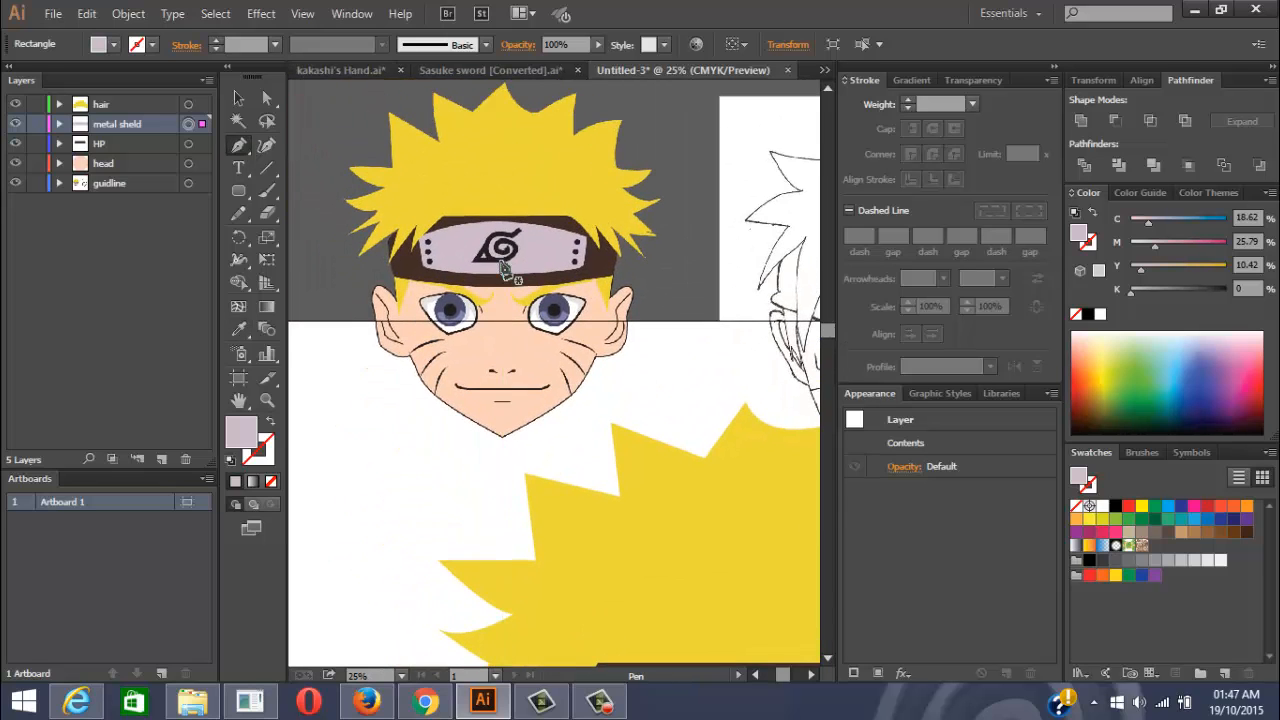
{"action": "scroll", "coordinate": [505, 270], "scroll_direction": "up", "scroll_amount": 2}
{"action": "left_click", "coordinate": [534, 237]}
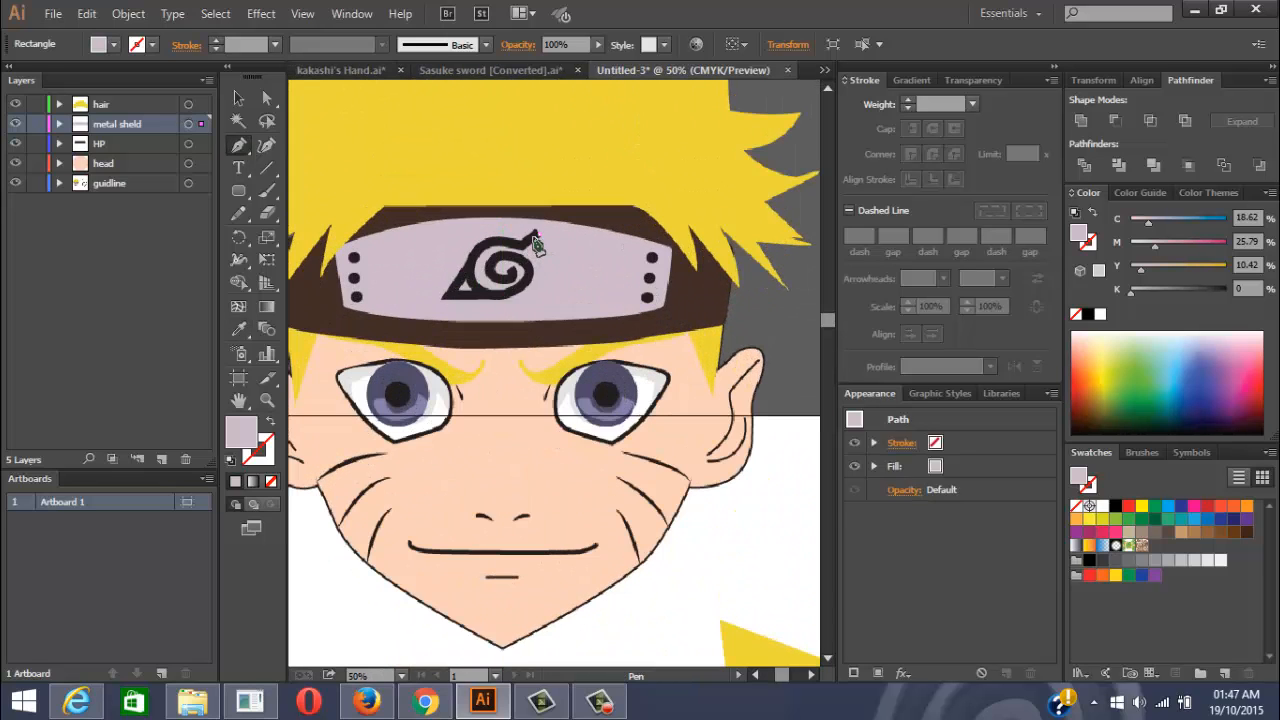
{"action": "scroll", "coordinate": [536, 246], "scroll_direction": "up", "scroll_amount": 2}
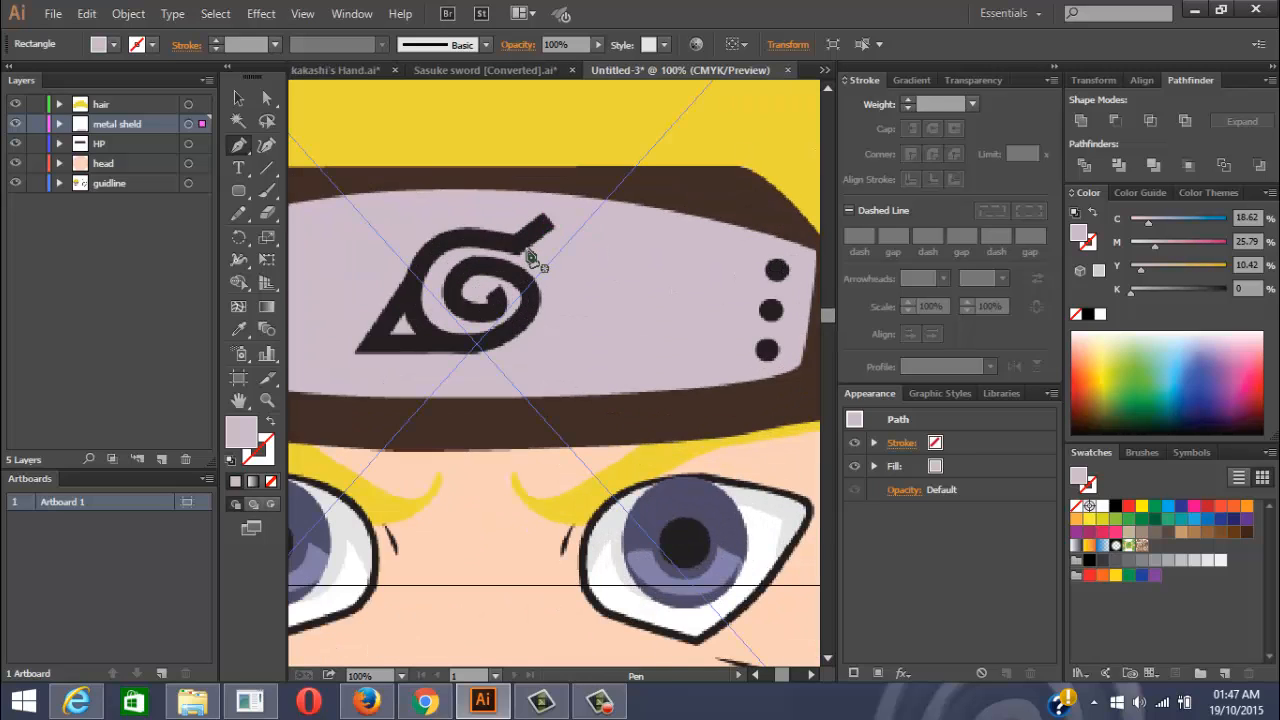
{"action": "left_click_drag", "start_coordinate": [551, 223], "coordinate": [520, 250]}
{"action": "left_click", "coordinate": [517, 243]}
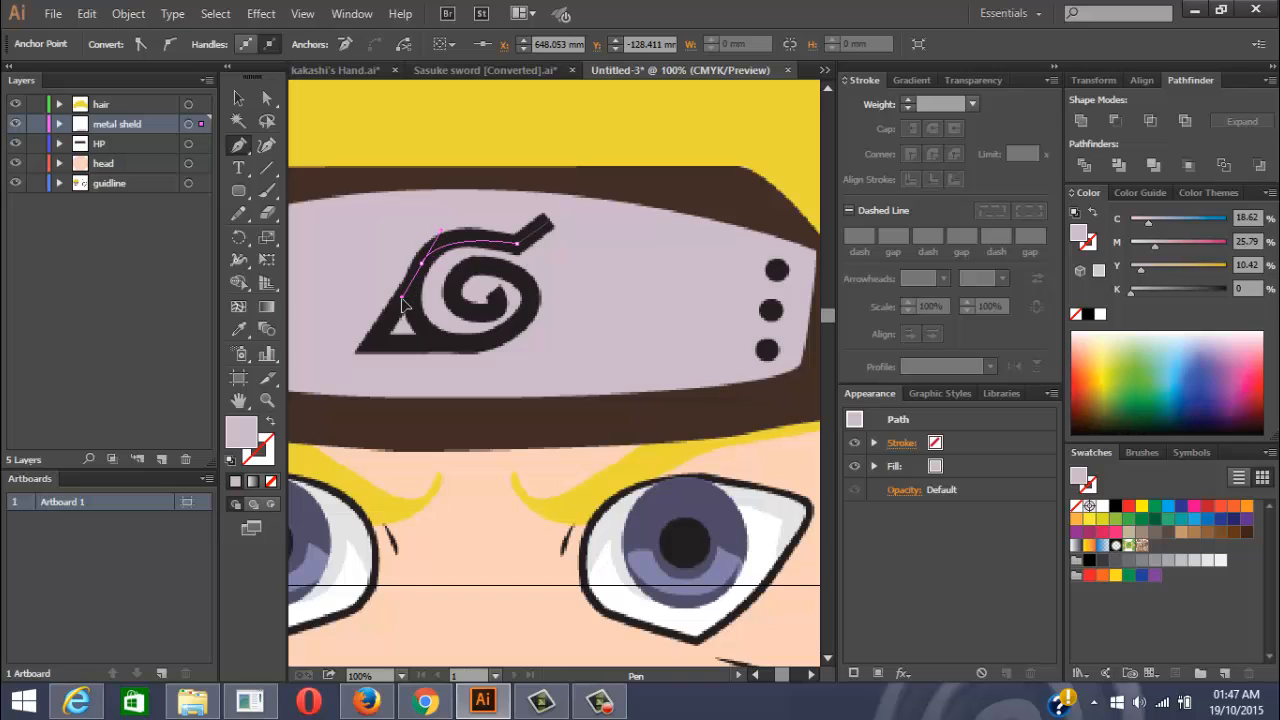
{"action": "left_click_drag", "start_coordinate": [421, 263], "coordinate": [423, 291]}
{"action": "mouse_move", "coordinate": [430, 338]}
{"action": "left_mouse_down"}
{"action": "mouse_move", "coordinate": [455, 350]}
{"action": "mouse_move", "coordinate": [445, 345]}
{"action": "left_mouse_up"}
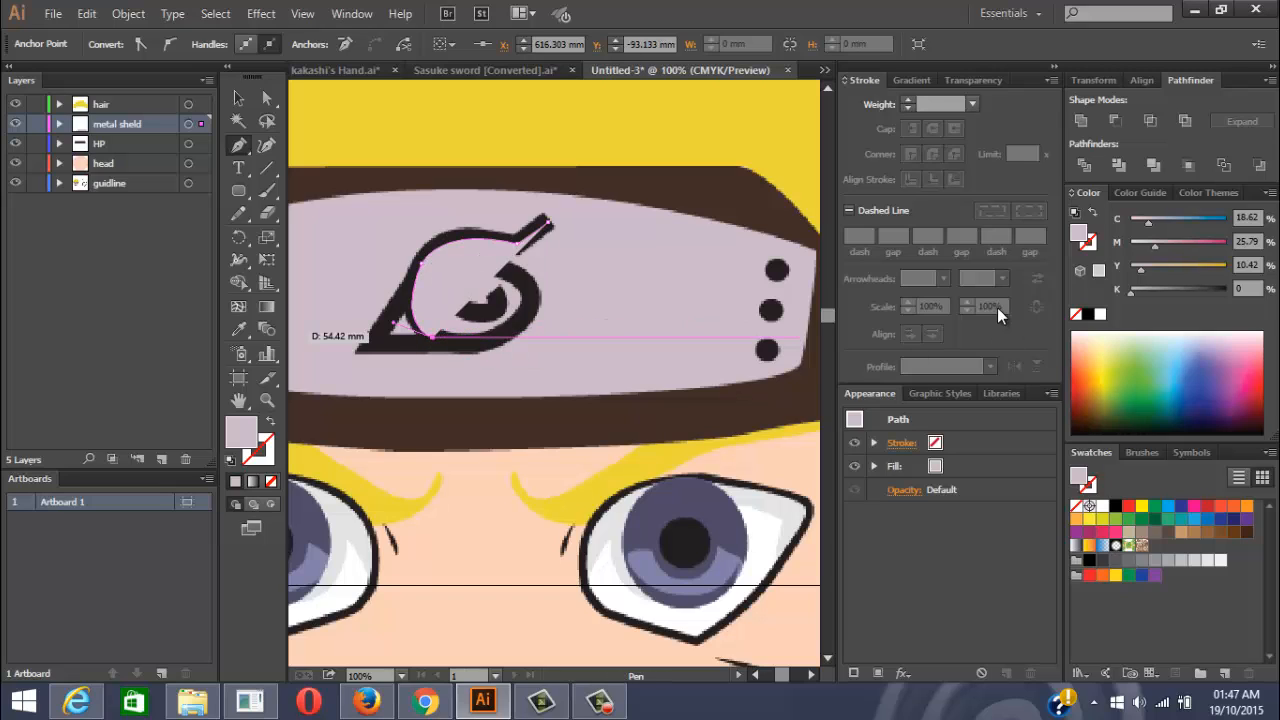
Remove the path's fill and continue tracing the leaf symbol around its lower right curve to the inner end of the spiral
{"action": "left_click", "coordinate": [1077, 315]}
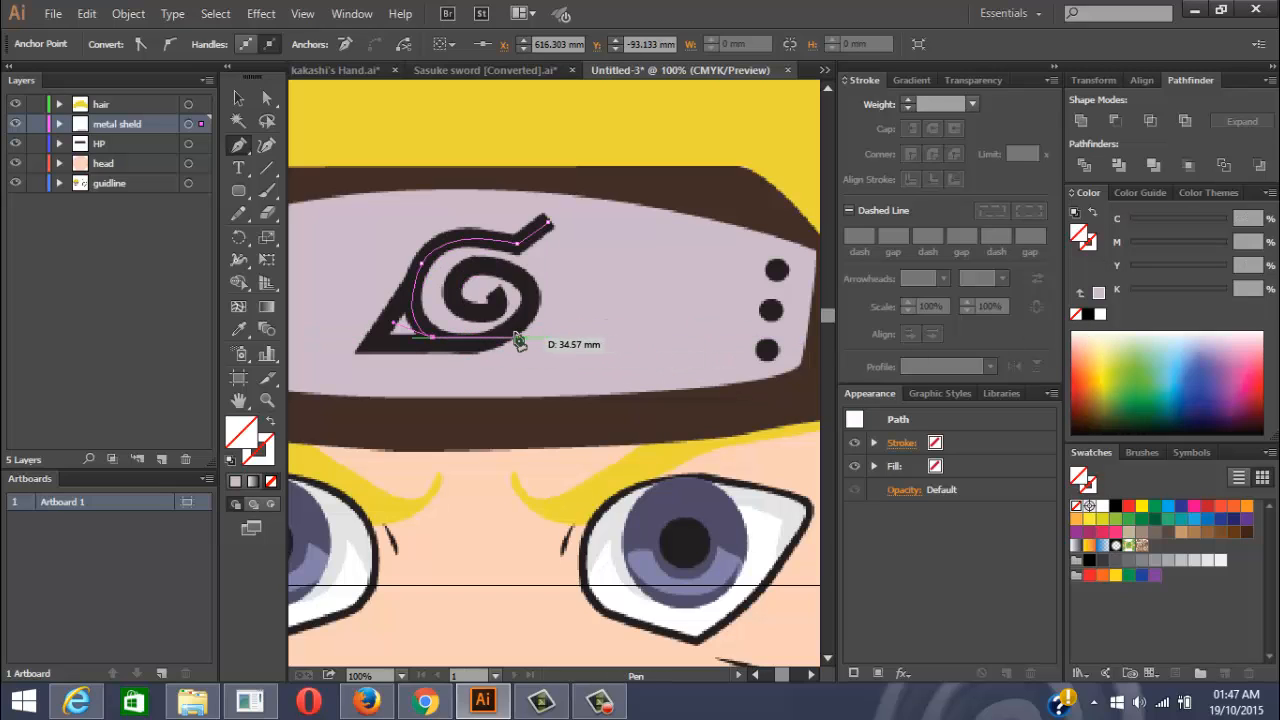
{"action": "left_click_drag", "start_coordinate": [503, 345], "coordinate": [500, 288]}
{"action": "left_click", "coordinate": [465, 307]}
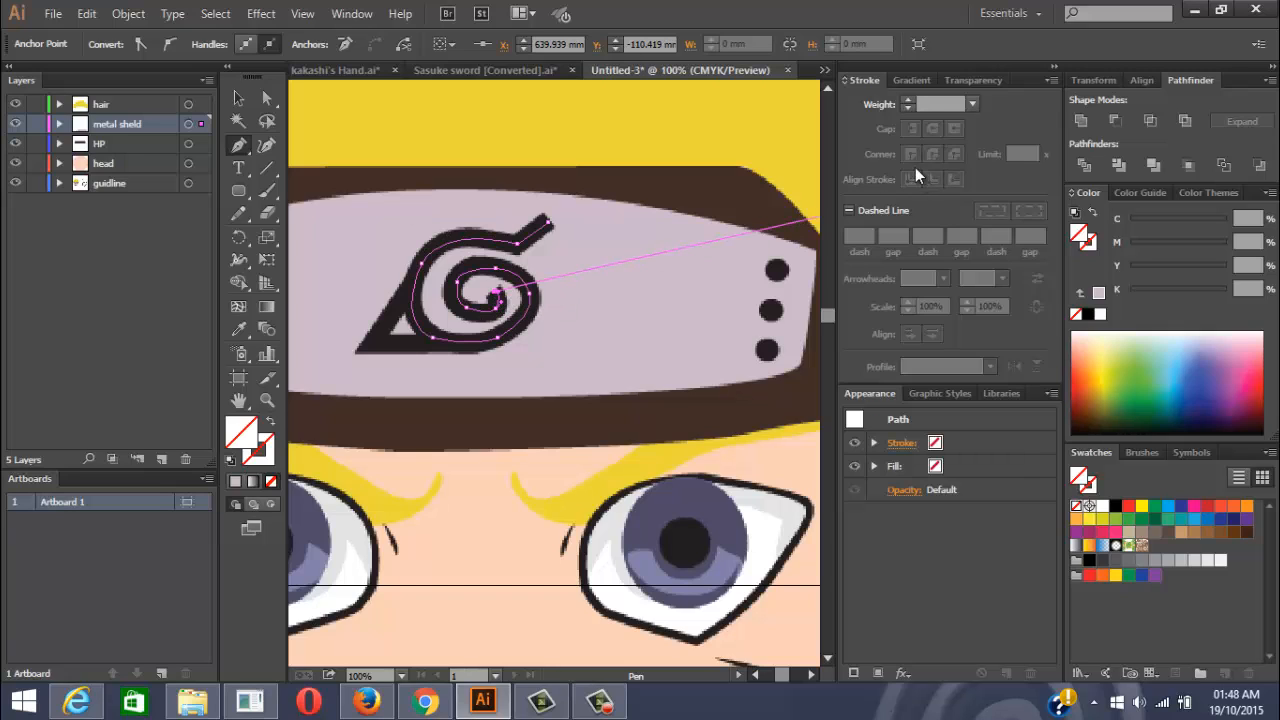
Give the traced spiral a black stroke with a weight of 23 pt
{"action": "left_click", "coordinate": [905, 101]}
{"action": "left_click", "coordinate": [905, 101]}
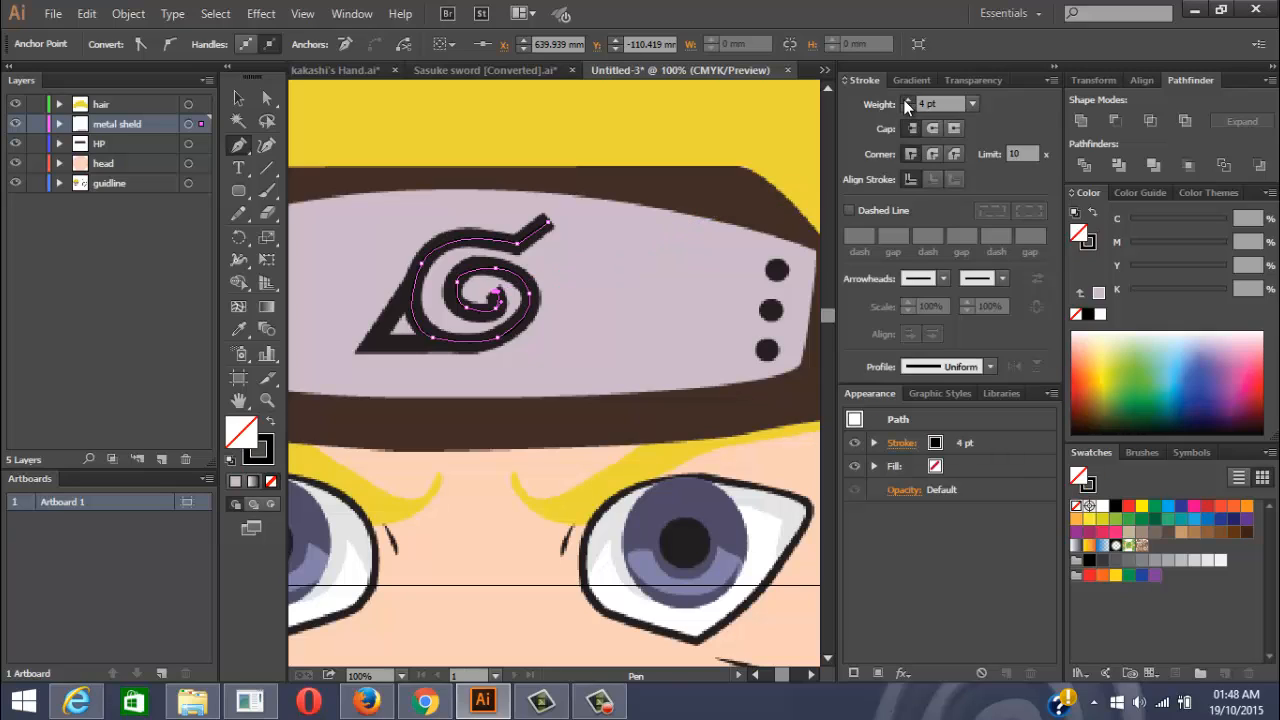
{"action": "left_click", "coordinate": [905, 101]}
{"action": "left_click", "coordinate": [905, 101]}
{"action": "left_click", "coordinate": [905, 101]}
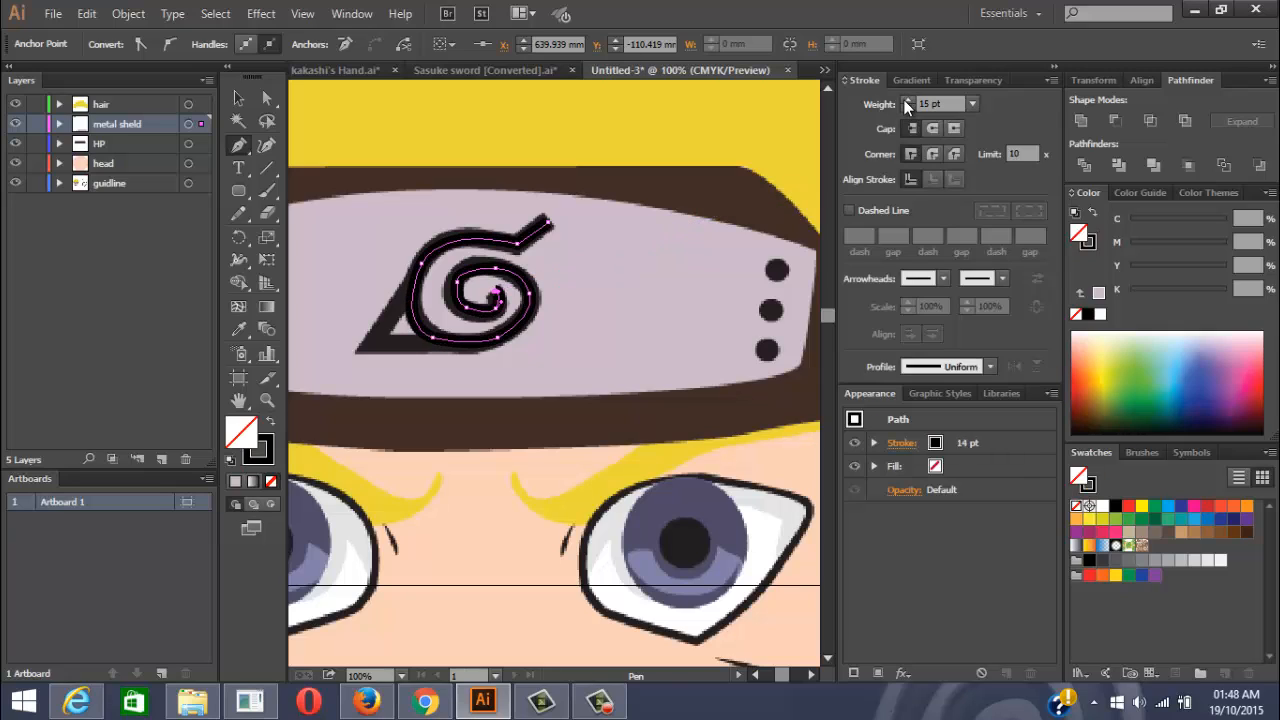
{"action": "left_click", "coordinate": [905, 101]}
{"action": "left_click", "coordinate": [905, 101]}
{"action": "left_click", "coordinate": [905, 101]}
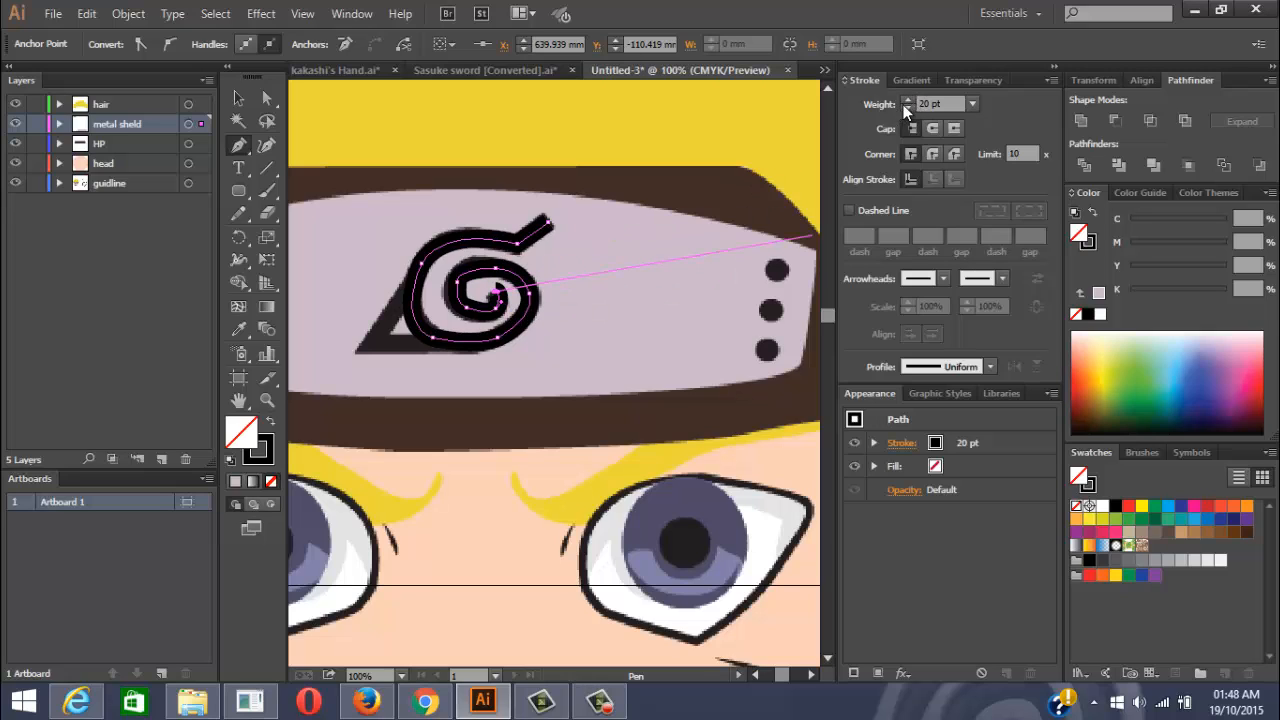
{"action": "left_click", "coordinate": [906, 101]}
{"action": "left_click", "coordinate": [906, 101]}
{"action": "left_click", "coordinate": [906, 101]}
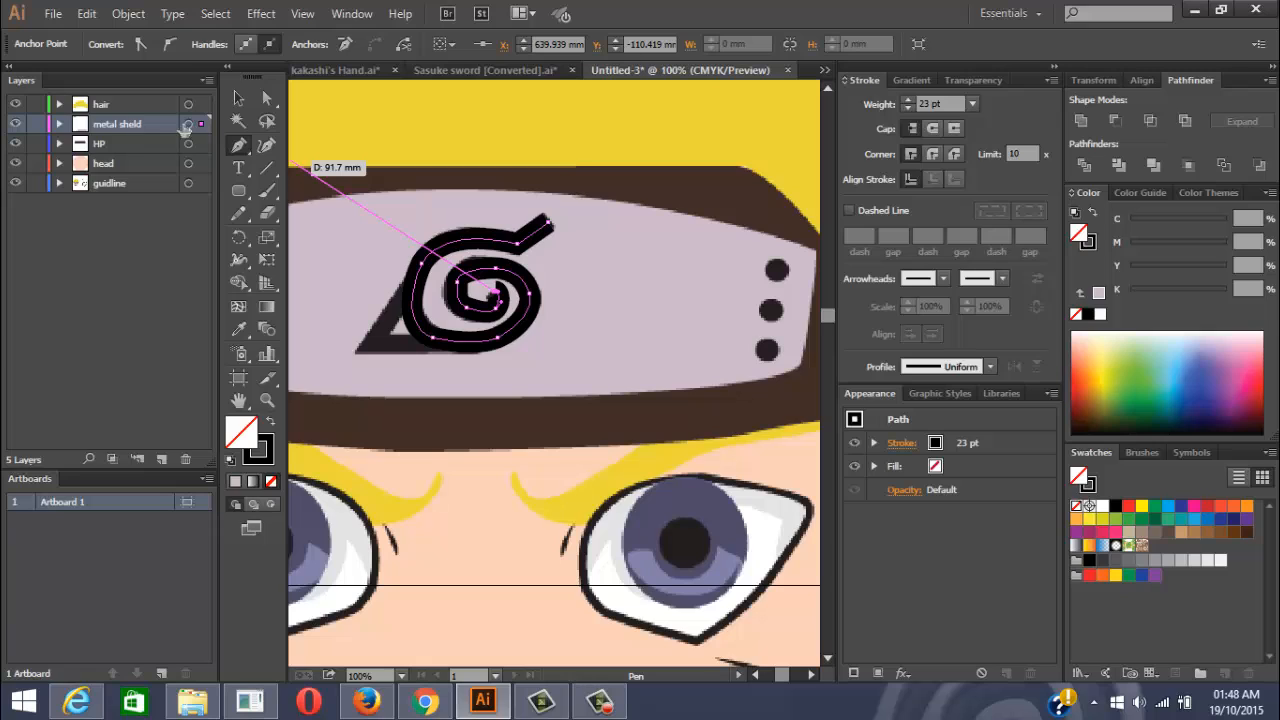
Try to move the traced spiral path down off the reference headband
{"action": "left_click", "coordinate": [236, 97]}
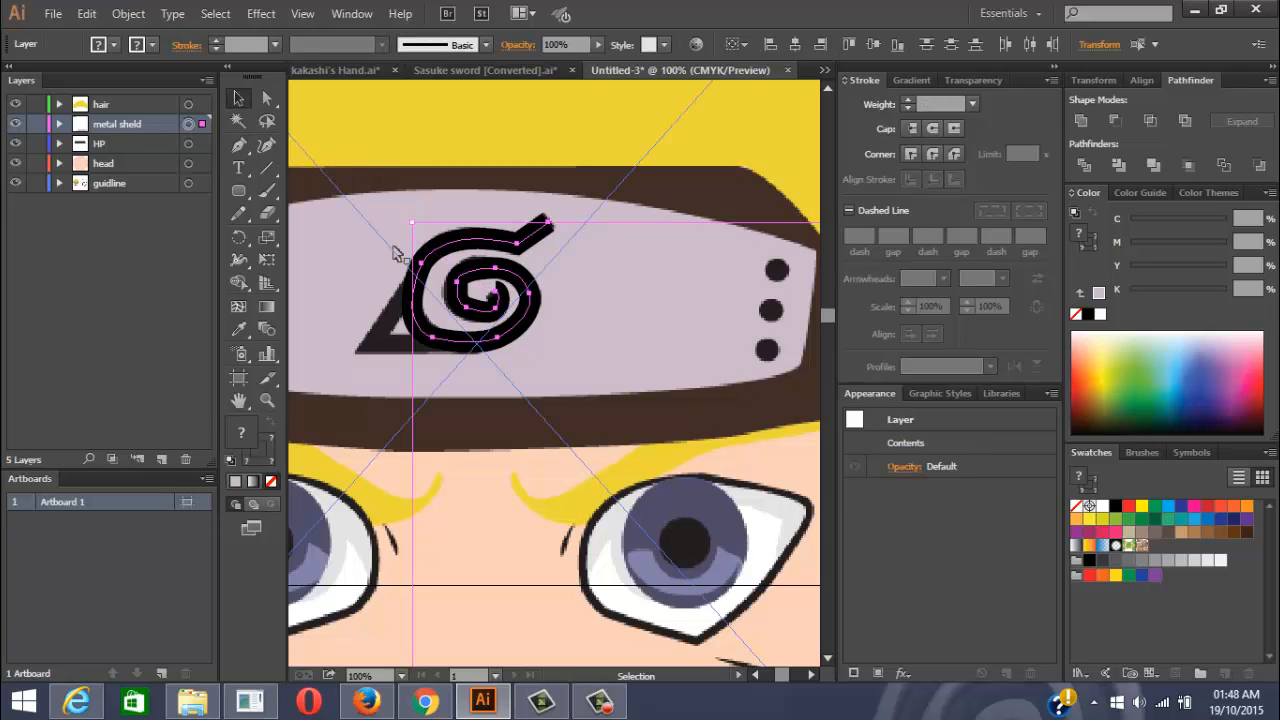
{"action": "left_click", "coordinate": [59, 124]}
{"action": "left_click", "coordinate": [189, 144]}
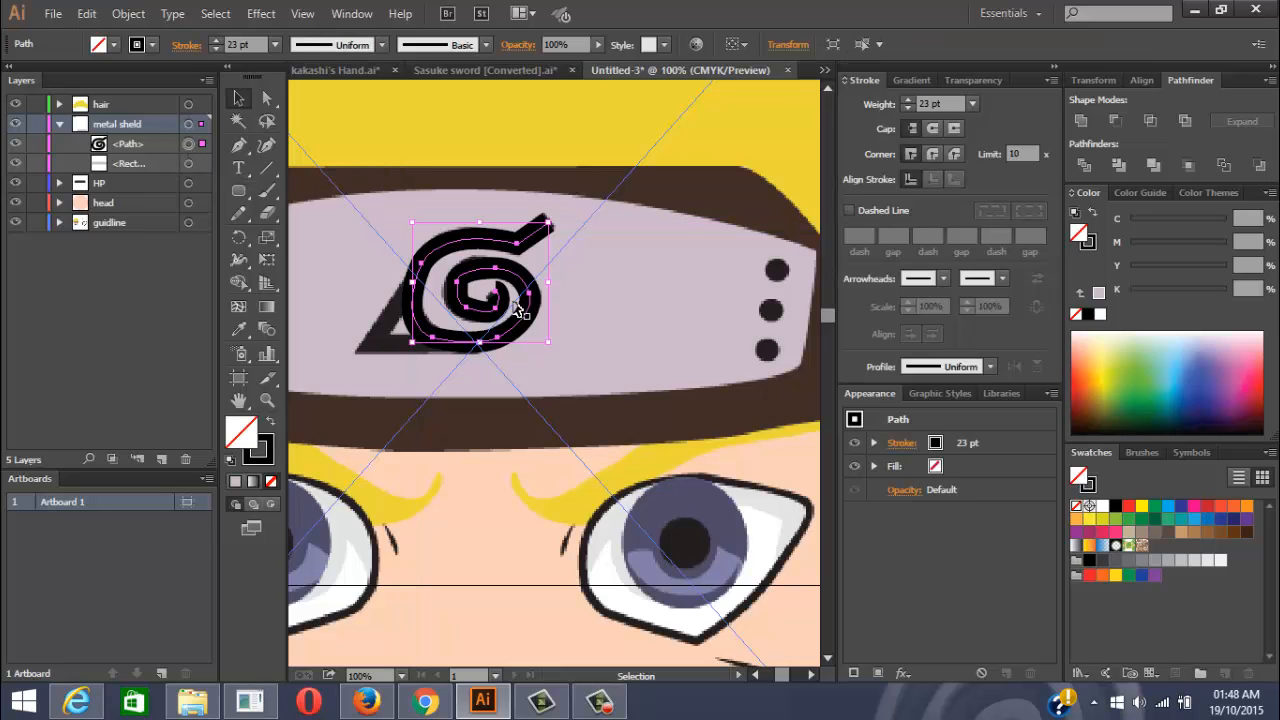
{"action": "scroll", "coordinate": [571, 229], "scroll_direction": "down", "scroll_amount": 2}
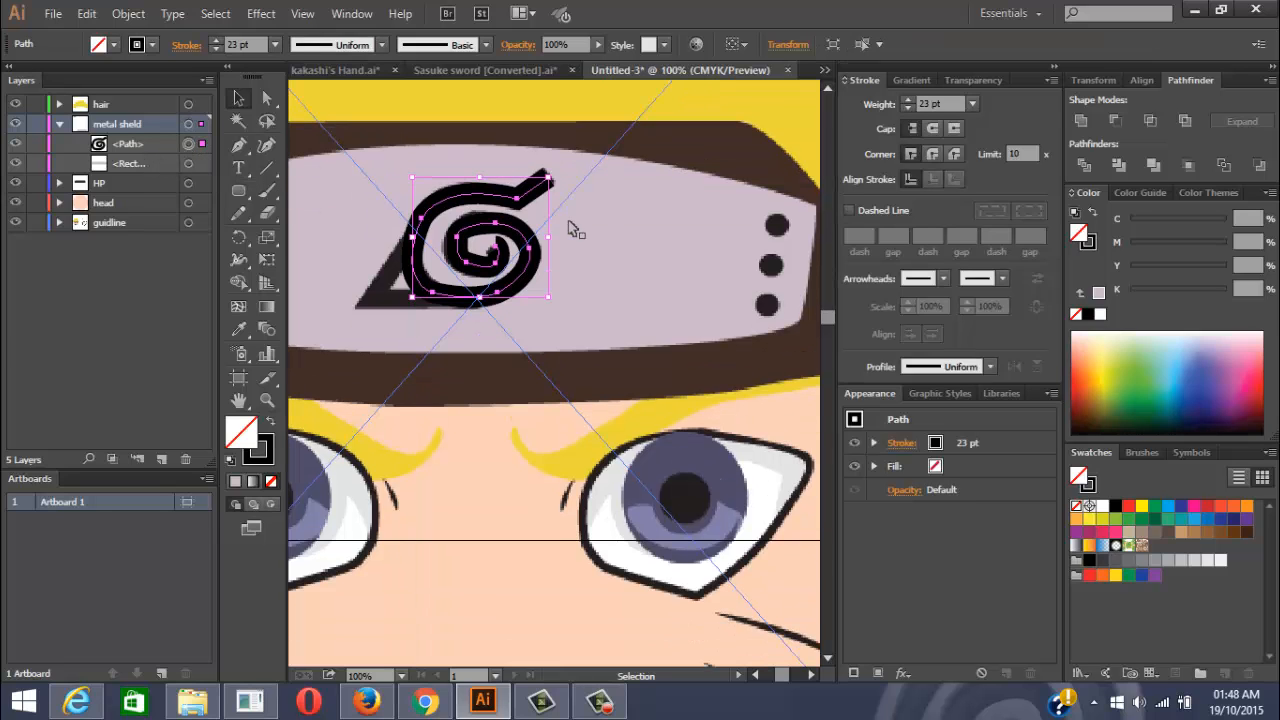
{"action": "scroll", "coordinate": [575, 255], "scroll_direction": "down", "scroll_amount": 2}
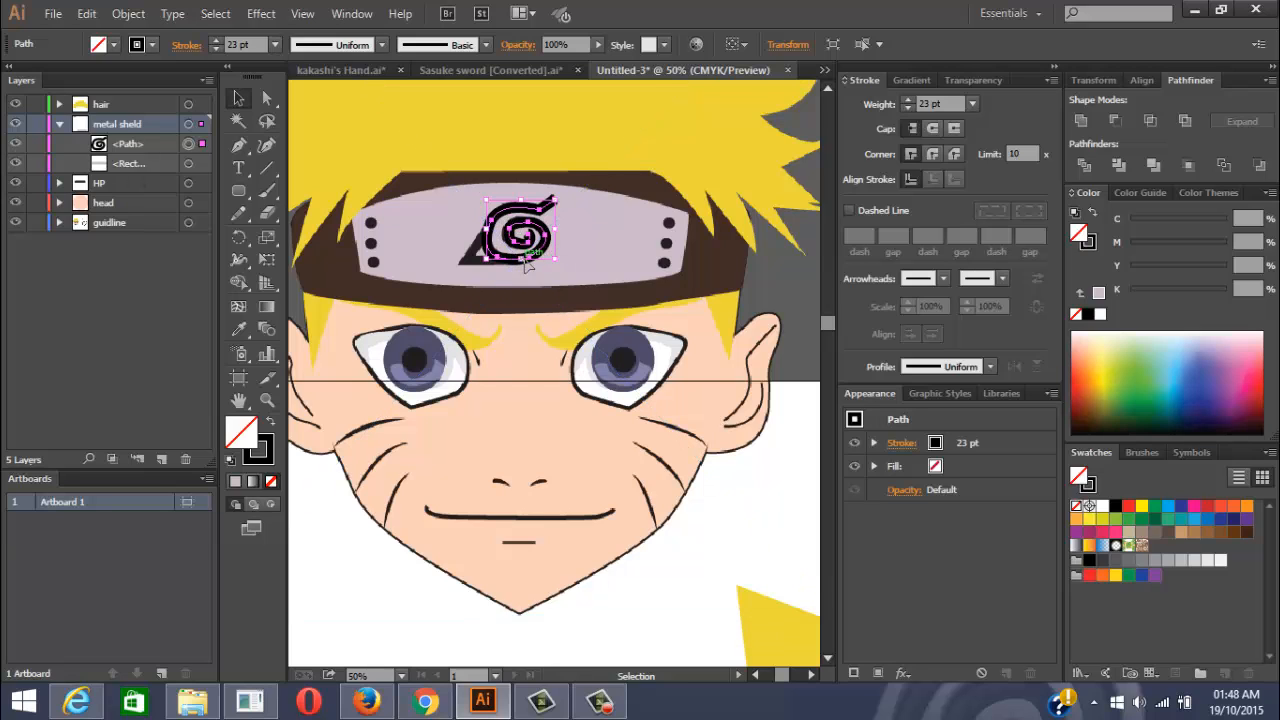
{"action": "left_click_drag", "start_coordinate": [546, 256], "coordinate": [545, 320]}
{"action": "key", "text": "ctrl+z"}
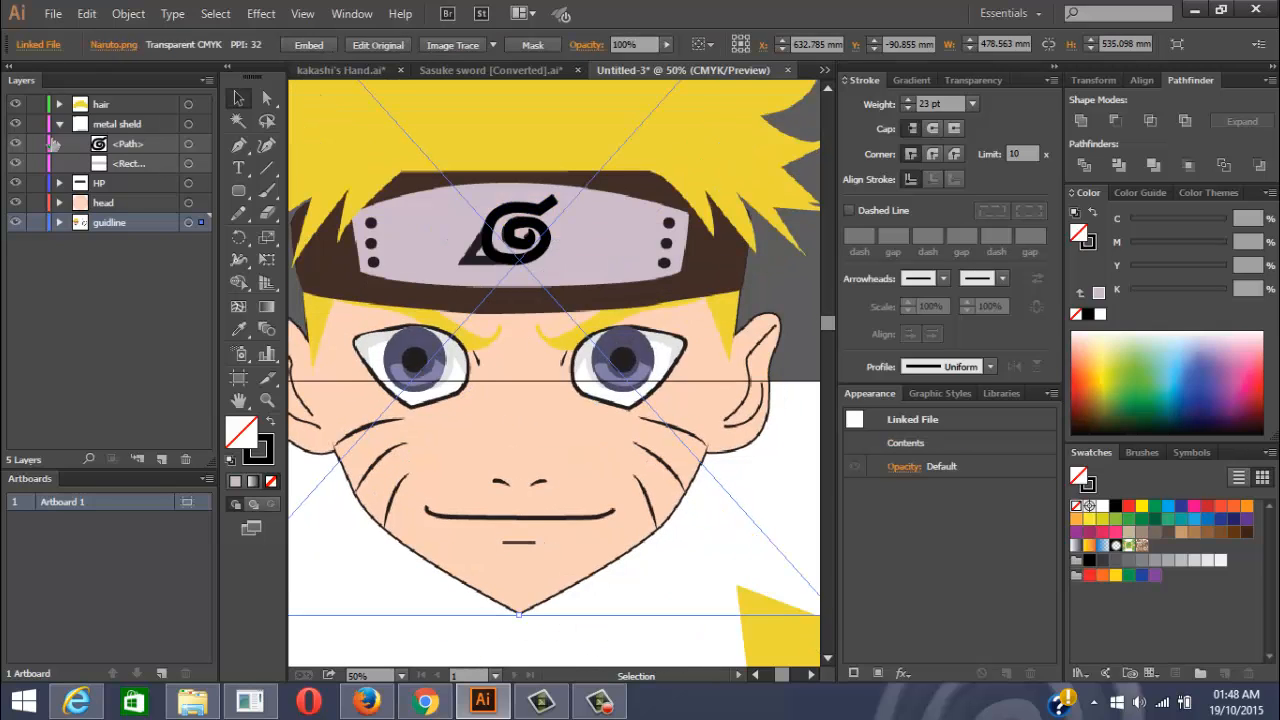
Lock the guidline layer and move the traced spiral onto the lavender metal plate of the new head
{"action": "left_click", "coordinate": [37, 223]}
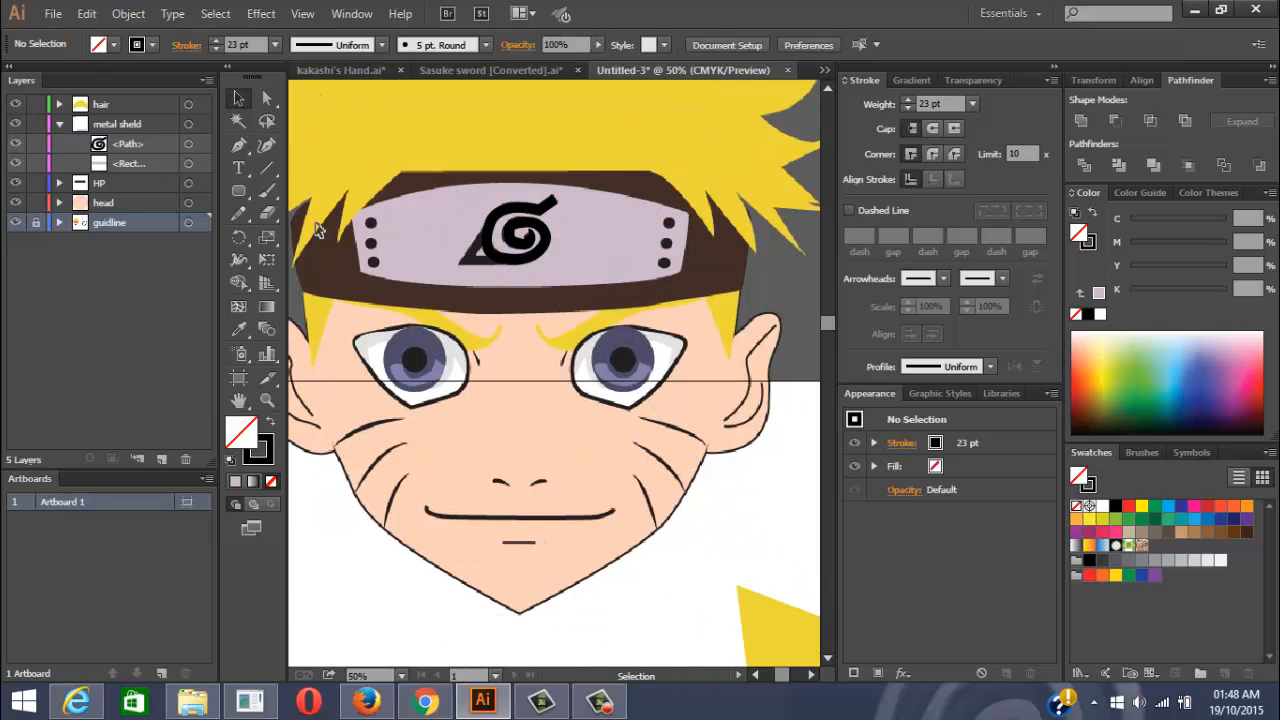
{"action": "left_click", "coordinate": [555, 243]}
{"action": "key", "text": "ctrl+minus"}
{"action": "key", "text": "ctrl+minus"}
{"action": "key", "text": "ctrl+minus"}
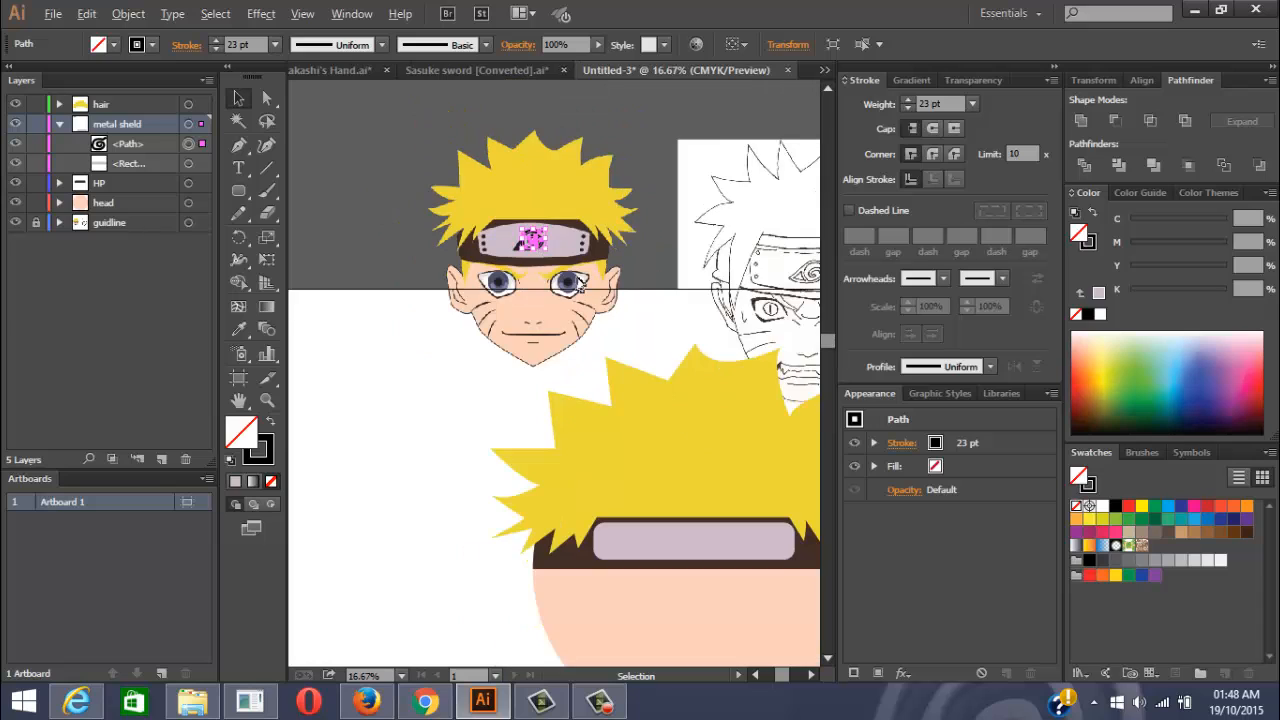
{"action": "left_click_drag", "start_coordinate": [580, 285], "coordinate": [619, 481]}
Enlarge the spiral symbol on the metal plate by extending its lower right corner outward
{"action": "key", "text": "ctrl+plus"}
{"action": "key", "text": "ctrl+plus"}
{"action": "key", "text": "ctrl+plus"}
{"action": "key", "text": "ctrl+plus"}
{"action": "key", "text": "ctrl+plus"}
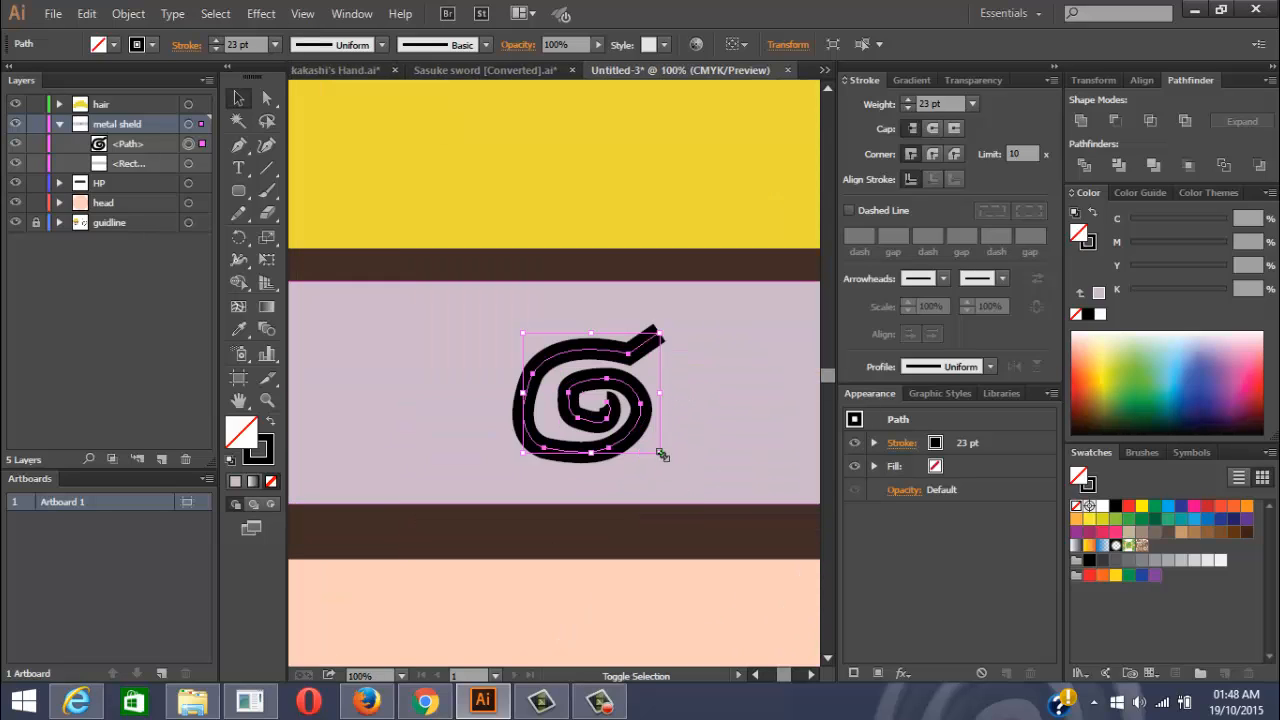
{"action": "left_click_drag", "start_coordinate": [662, 458], "coordinate": [697, 486]}
Lock the plate's rectangle inside the metal sheld layer
{"action": "left_click_drag", "start_coordinate": [632, 440], "coordinate": [610, 418]}
{"action": "left_click", "coordinate": [610, 420]}
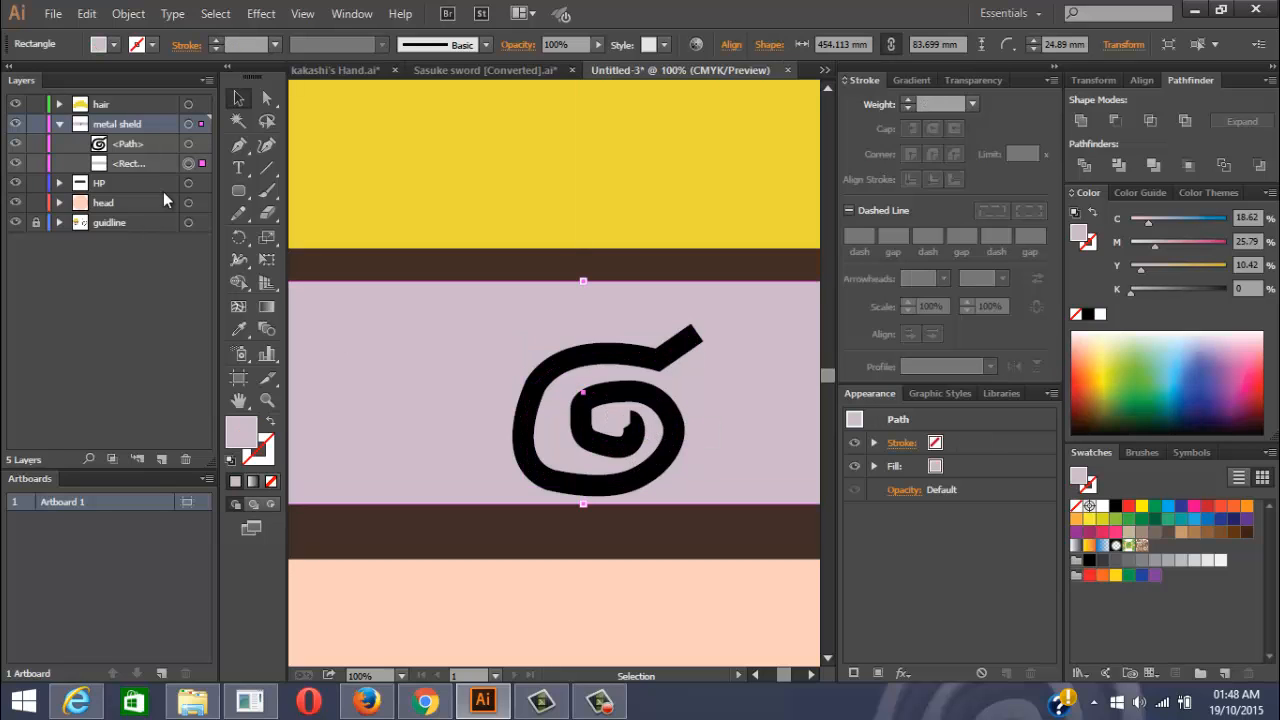
{"action": "left_click", "coordinate": [186, 144]}
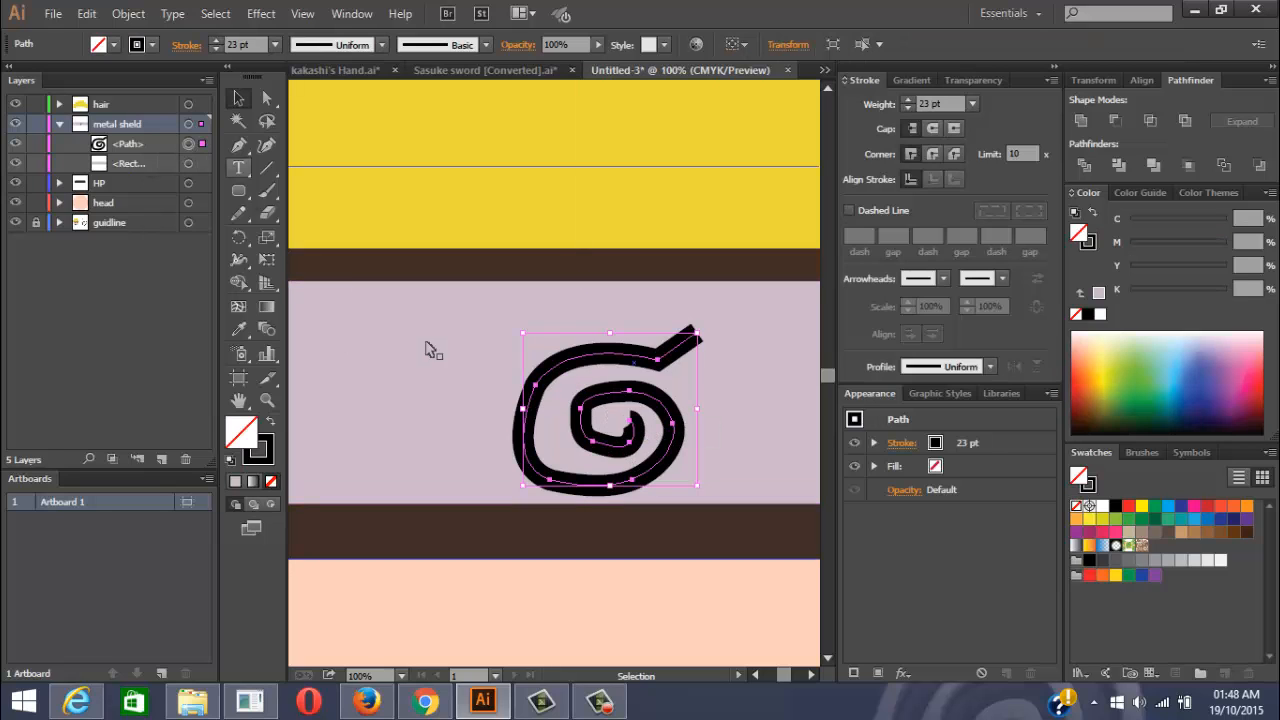
{"action": "left_click", "coordinate": [540, 413], "text": "ctrl"}
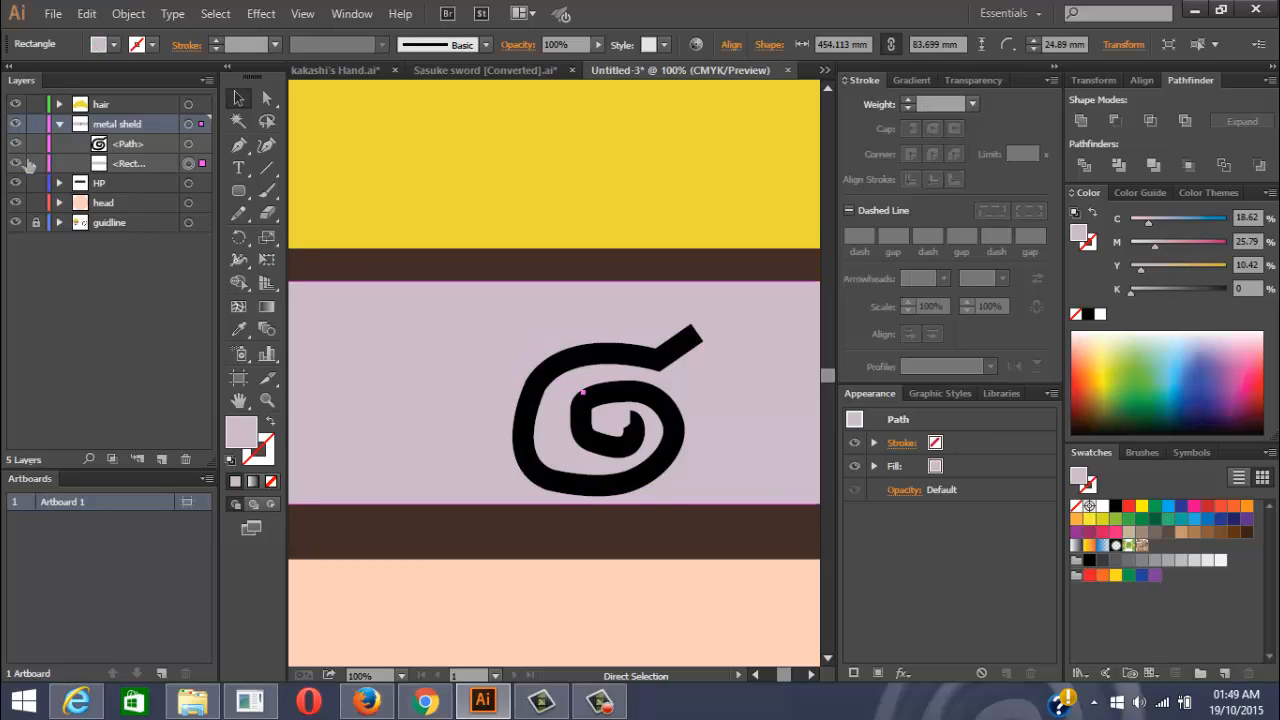
{"action": "left_click", "coordinate": [27, 163]}
{"action": "left_click", "coordinate": [15, 163]}
{"action": "left_click", "coordinate": [36, 163]}
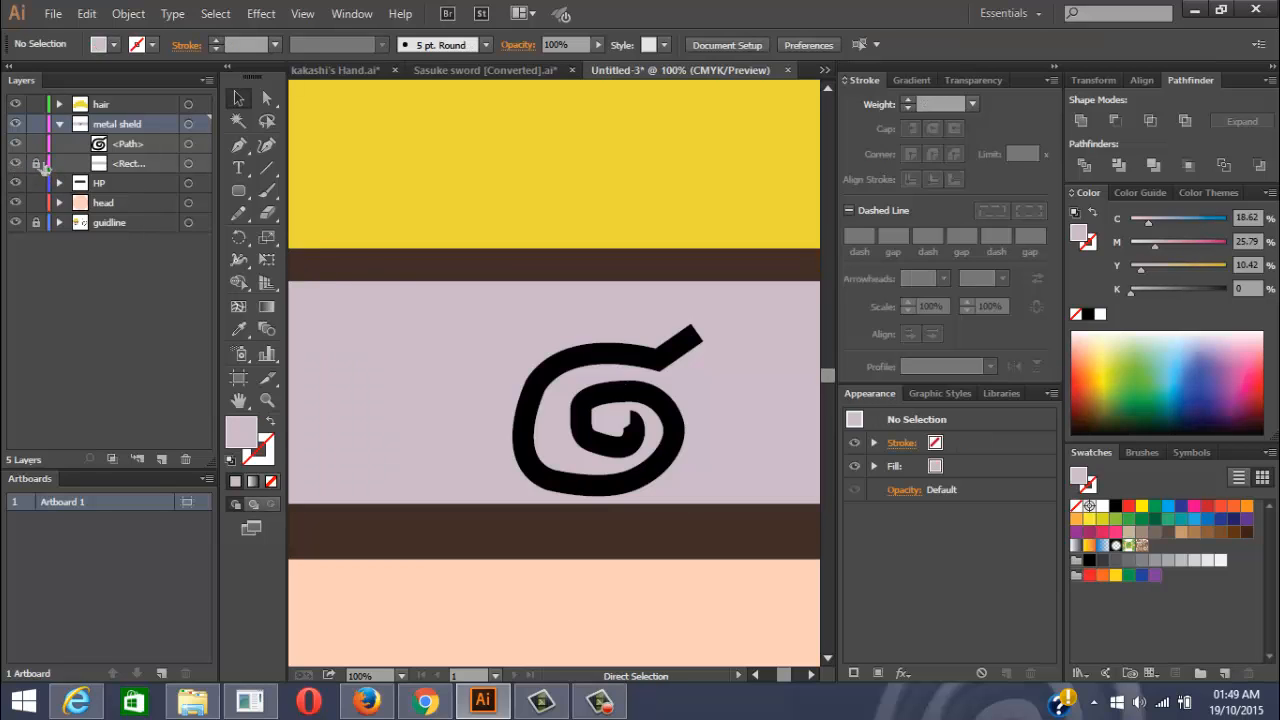
Lock the head, hair and HP layers so that only the spiral symbol can be selected
{"action": "left_click", "coordinate": [602, 416]}
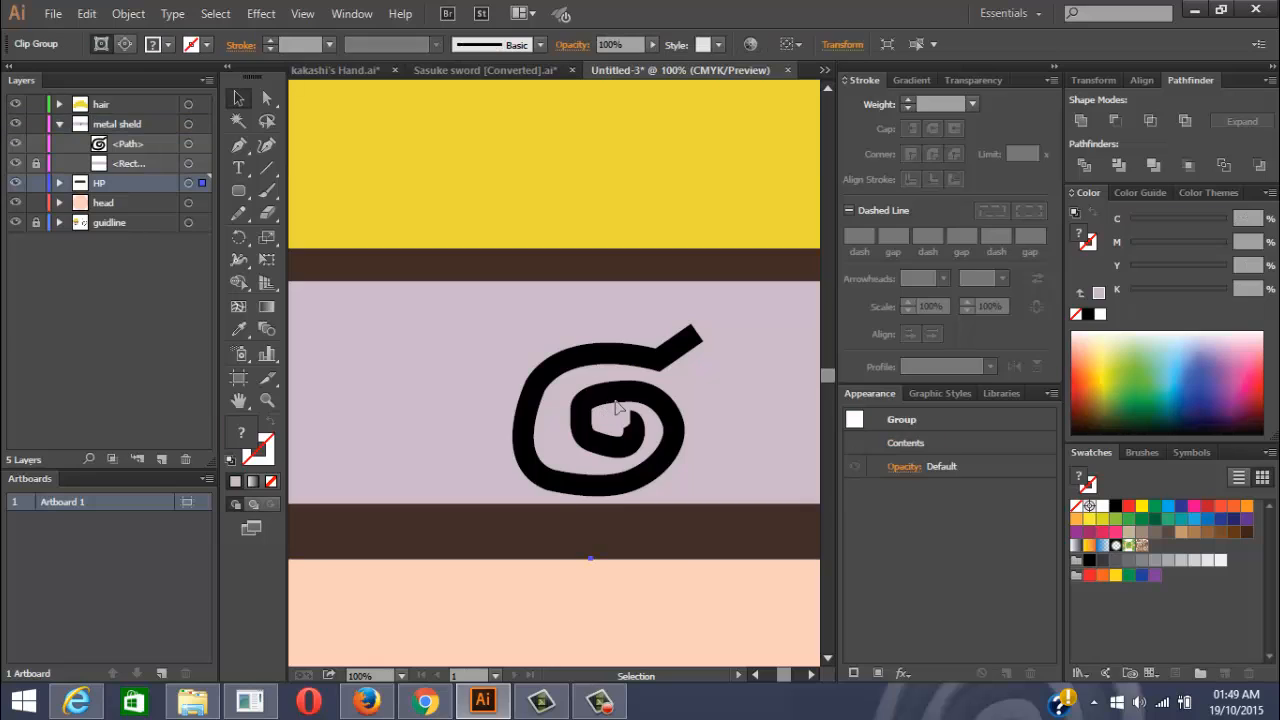
{"action": "left_click", "coordinate": [565, 386]}
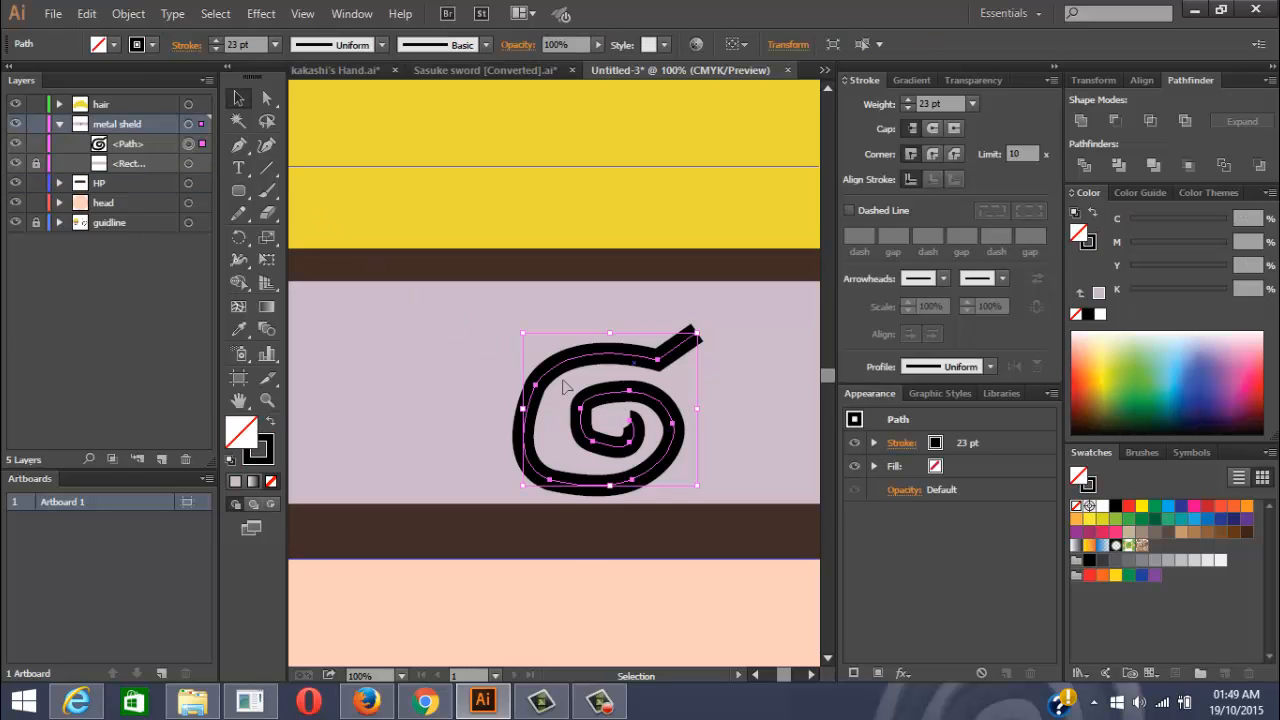
{"action": "left_click_drag", "start_coordinate": [614, 425], "coordinate": [580, 410]}
{"action": "left_click", "coordinate": [516, 362]}
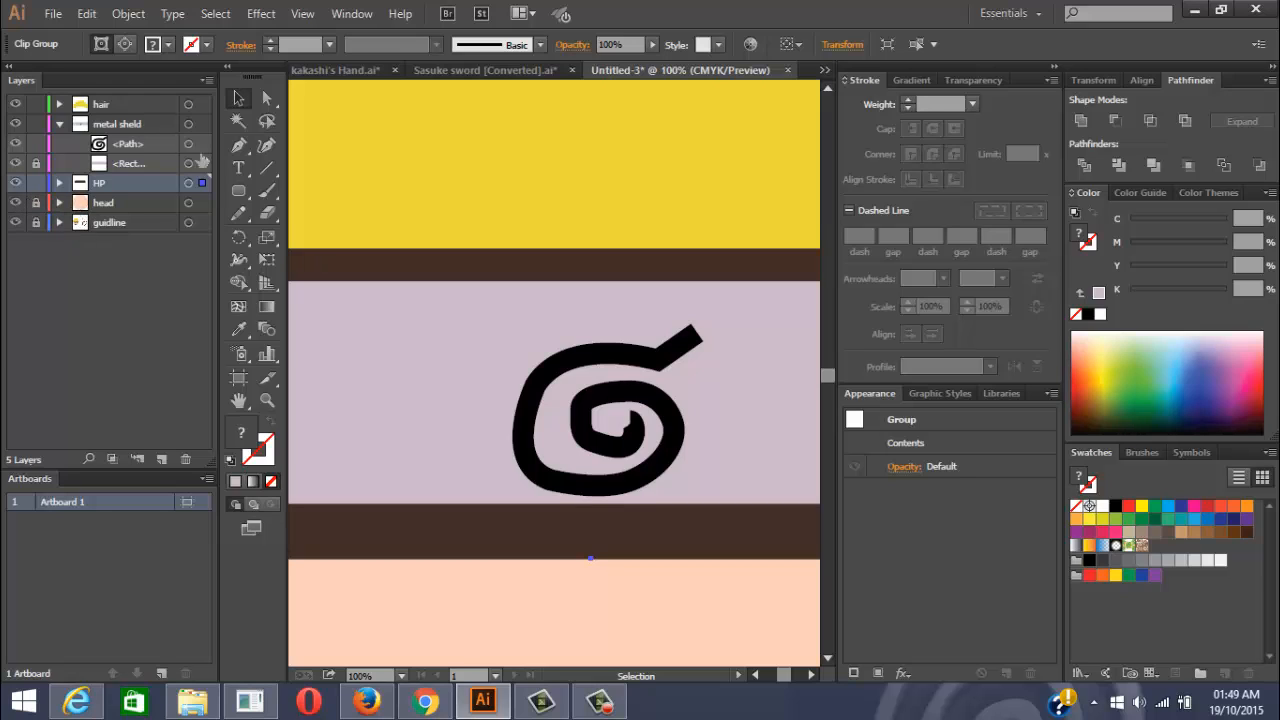
{"action": "left_click", "coordinate": [36, 105]}
{"action": "left_click", "coordinate": [590, 410]}
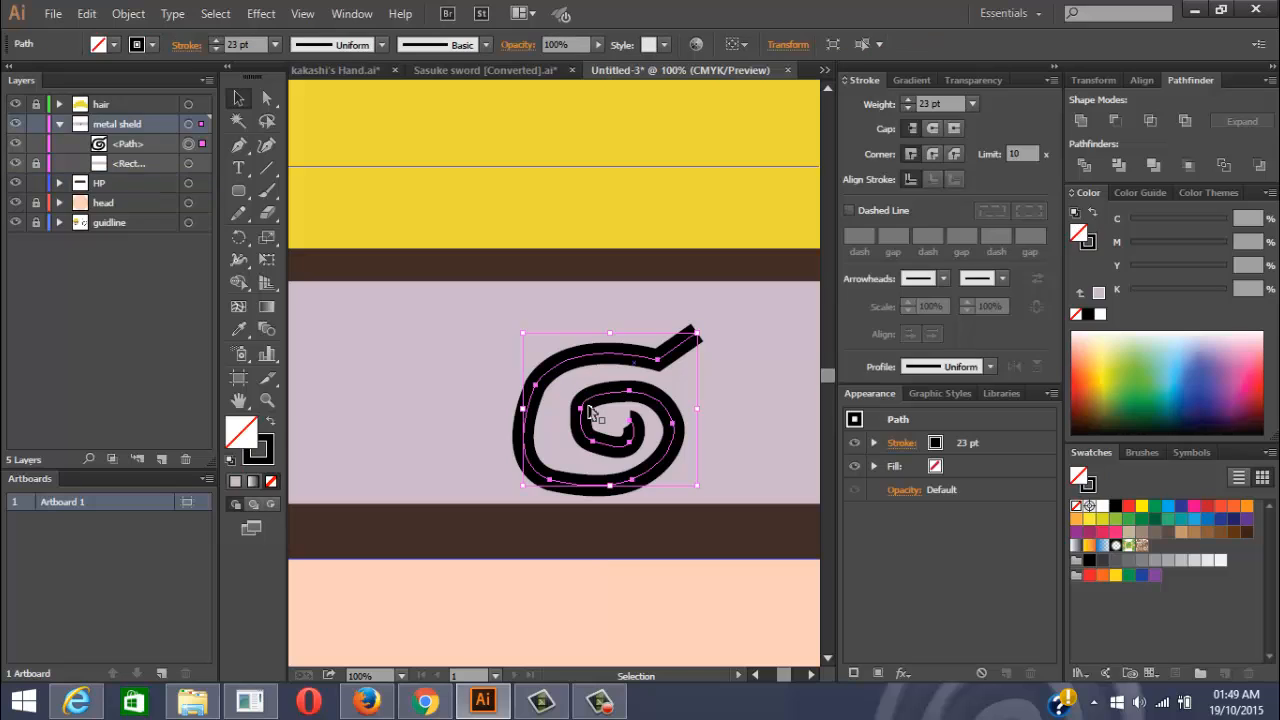
{"action": "left_click_drag", "start_coordinate": [655, 444], "coordinate": [588, 415]}
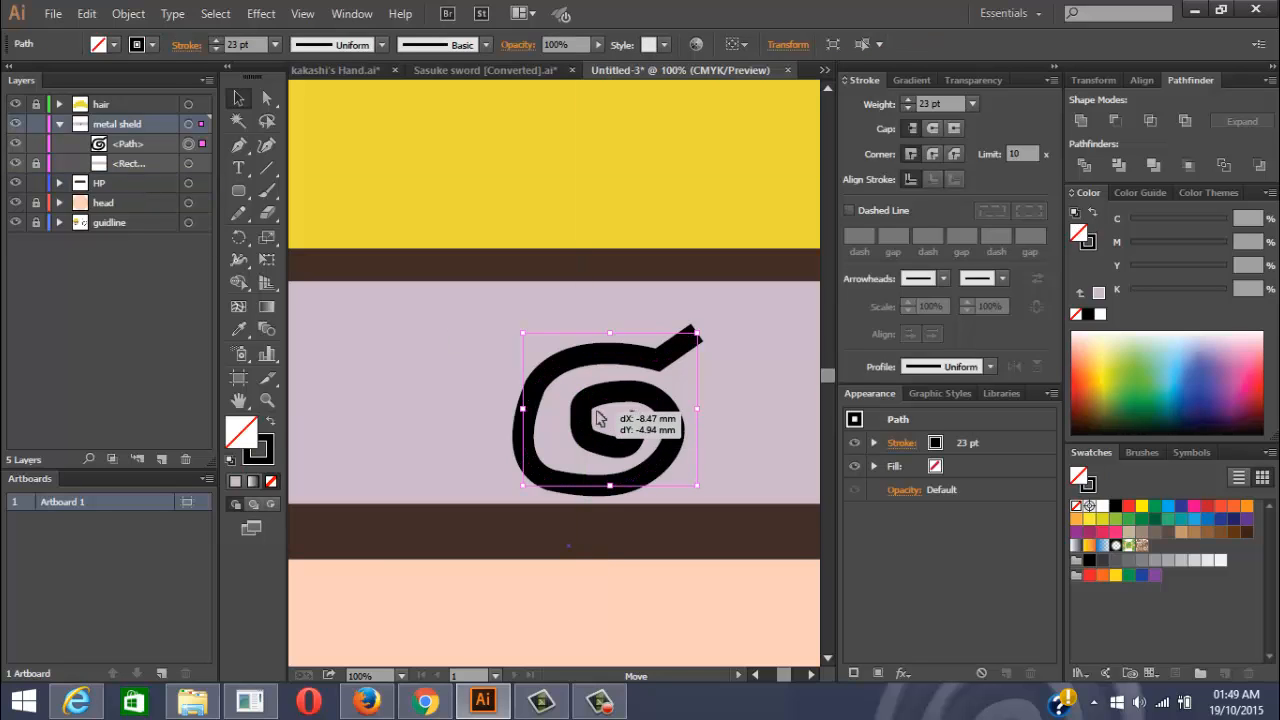
{"action": "left_click", "coordinate": [590, 415]}
{"action": "key", "text": "ctrl+minus"}
{"action": "scroll", "coordinate": [663, 414], "scroll_direction": "down", "scroll_amount": 3}
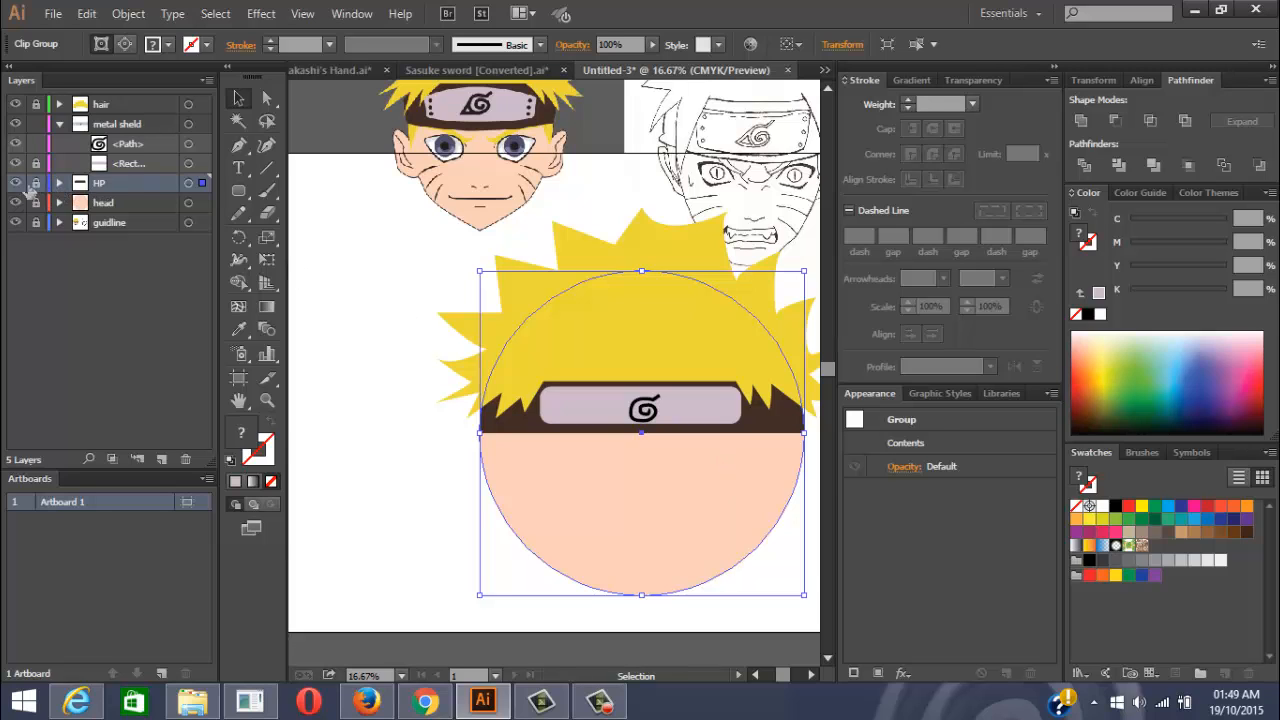
{"action": "left_click", "coordinate": [35, 184]}
Try to reposition the spiral symbol freehand on the metal plate
{"action": "left_click", "coordinate": [198, 145]}
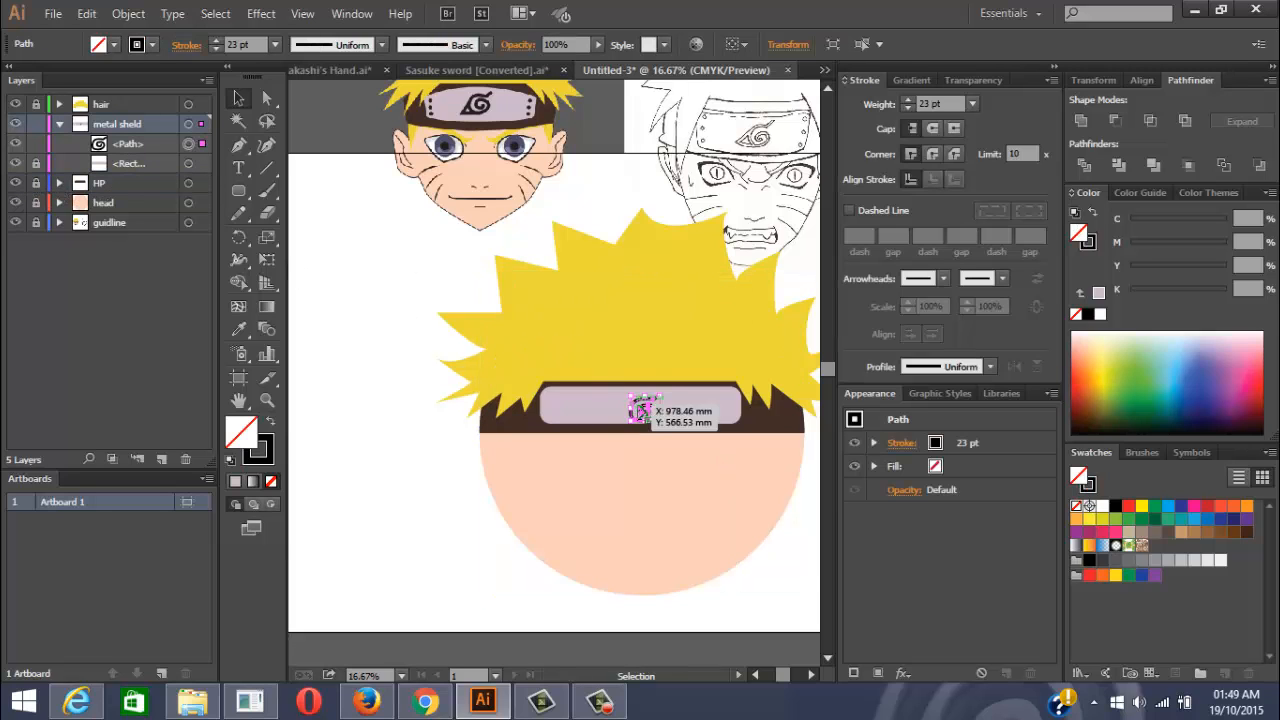
{"action": "scroll", "coordinate": [640, 415], "scroll_direction": "up", "scroll_amount": 5}
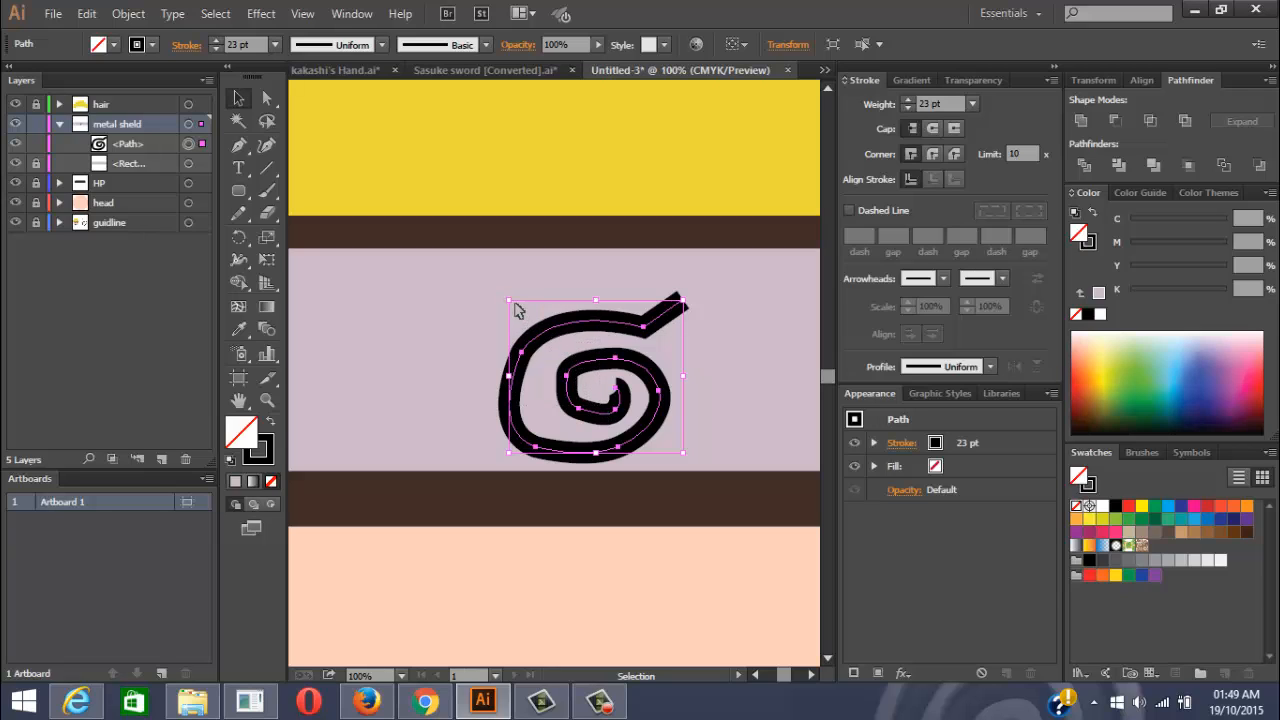
{"action": "left_click", "coordinate": [516, 307]}
{"action": "left_click", "coordinate": [646, 418]}
{"action": "left_click_drag", "start_coordinate": [675, 447], "coordinate": [488, 175]}
{"action": "left_click_drag", "start_coordinate": [597, 296], "coordinate": [590, 299]}
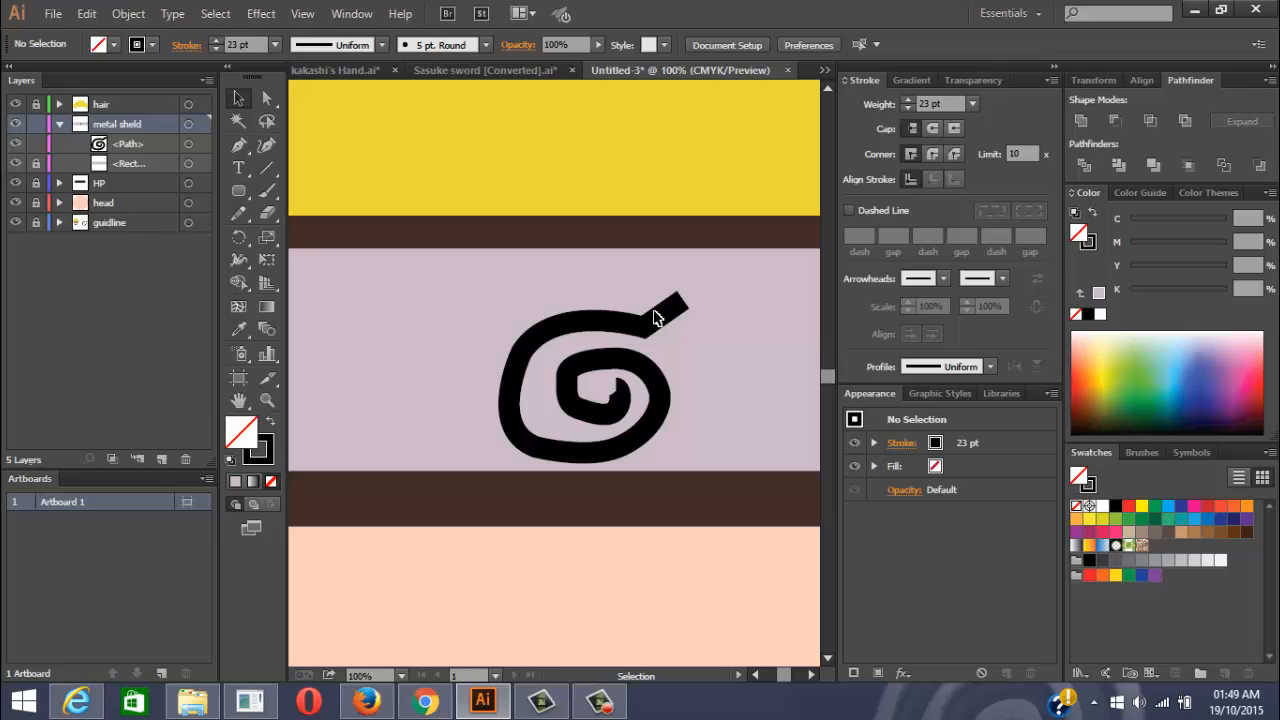
Nudge the spiral symbol upward until it is vertically centred on the metal plate
{"action": "left_click", "coordinate": [590, 318]}
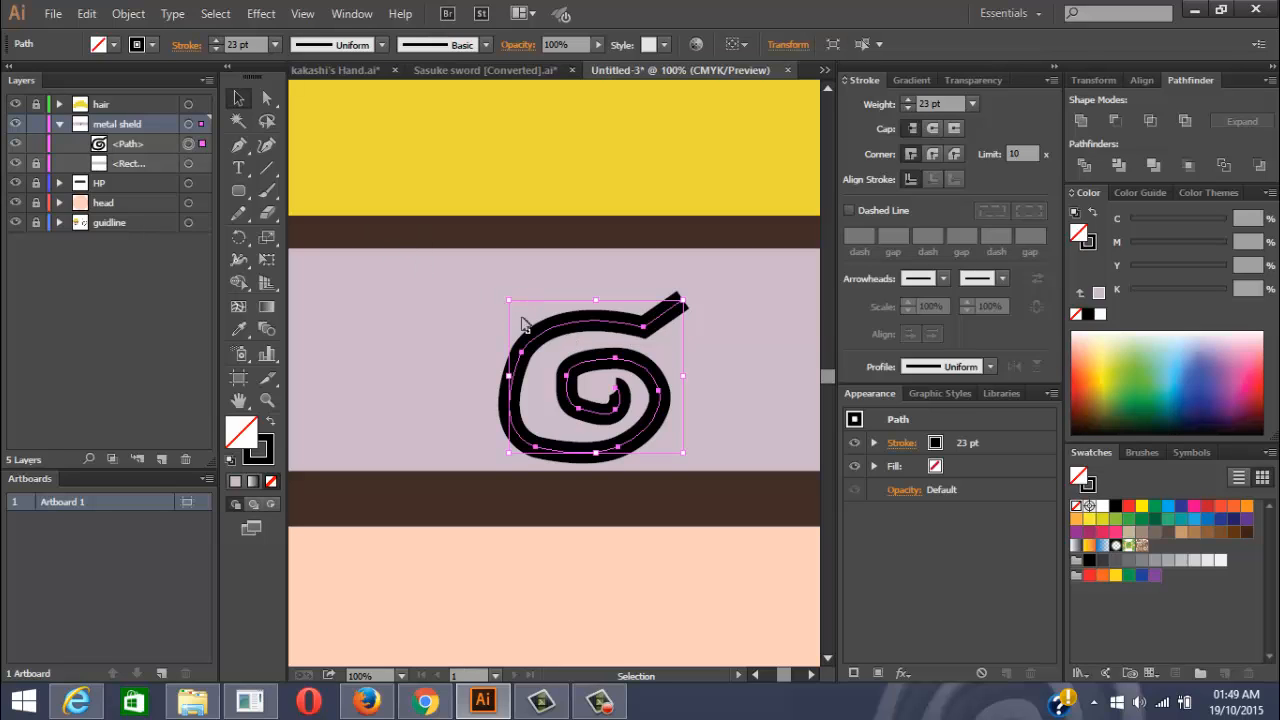
{"action": "key", "text": "Up"}
{"action": "key", "text": "Up"}
{"action": "key", "text": "Up"}
{"action": "key", "text": "Up"}
{"action": "key", "text": "Up"}
{"action": "key", "text": "Up"}
{"action": "key", "text": "Up"}
{"action": "key", "text": "Up"}
{"action": "key", "text": "Up"}
{"action": "key", "text": "Up"}
{"action": "key", "text": "Up"}
{"action": "key", "text": "Up"}
{"action": "key", "text": "Up"}
{"action": "key", "text": "Up"}
{"action": "key", "text": "Up"}
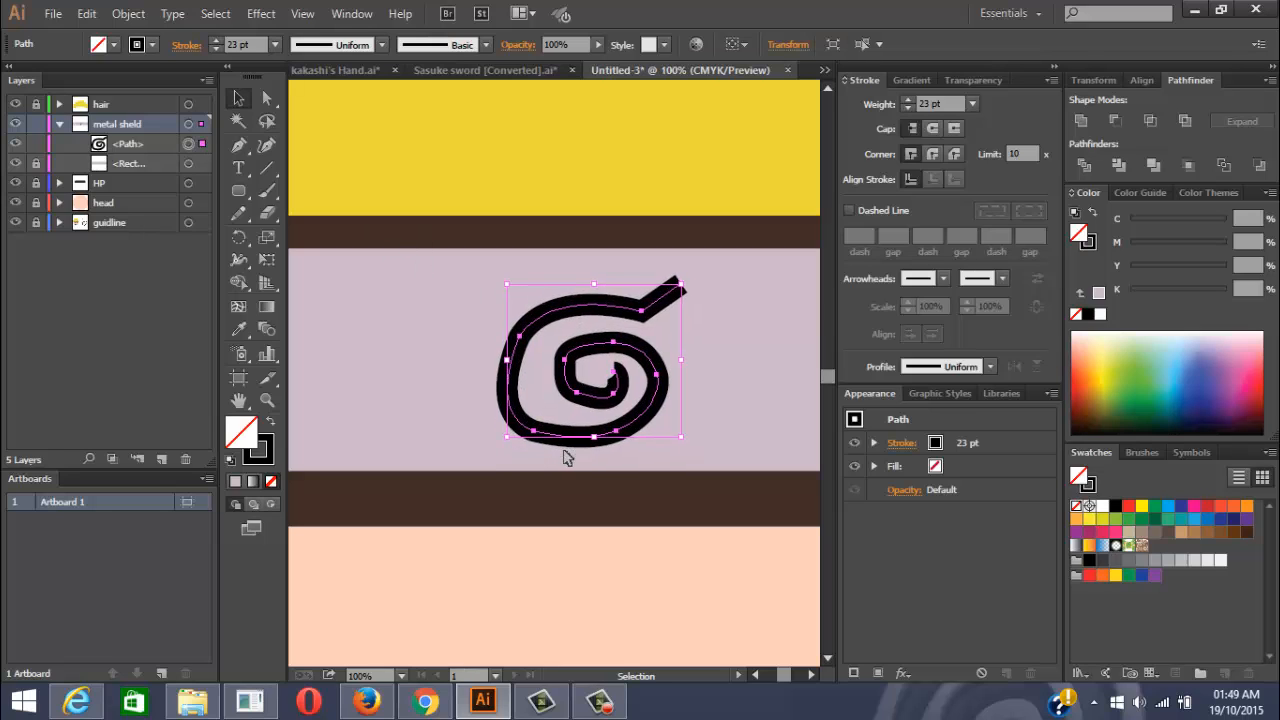
Nudge the spiral symbol slightly further up to fine-tune its placement on the metal plate
{"action": "key", "text": "Up"}
{"action": "key", "text": "Up"}
{"action": "key", "text": "Up"}
{"action": "key", "text": "Up"}
{"action": "key", "text": "ctrl+minus"}
{"action": "key", "text": "ctrl+minus"}
{"action": "key", "text": "ctrl+minus"}
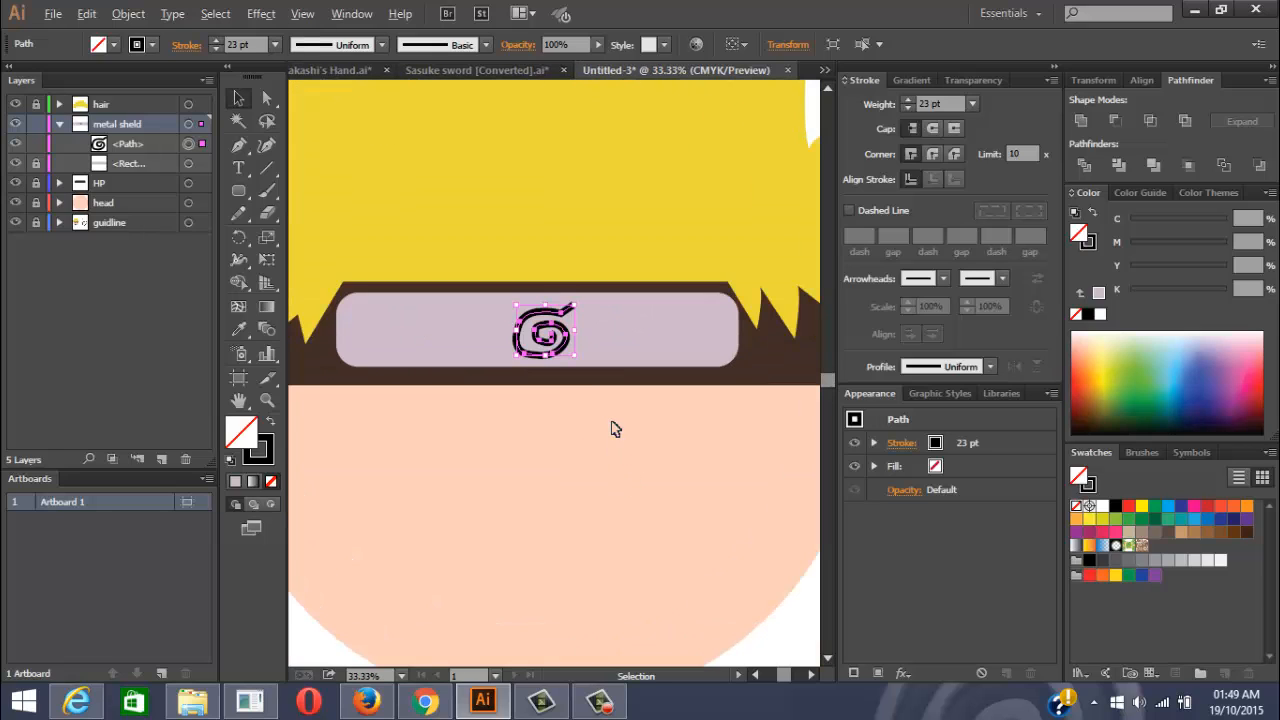
{"action": "scroll", "coordinate": [643, 357], "scroll_direction": "down", "scroll_amount": 1}
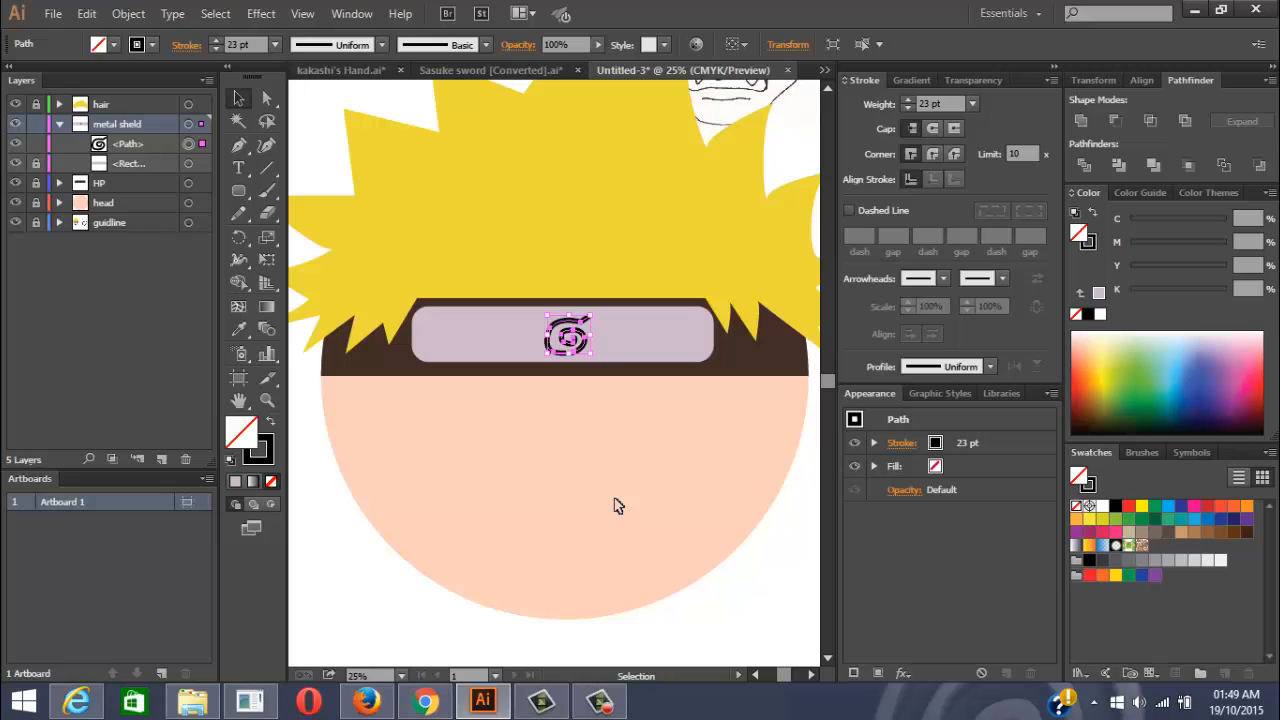
Smooth the spiral's outer loop with the Curvature tool by shifting the anchor points along its left side and bottom
{"action": "scroll", "coordinate": [557, 375], "scroll_direction": "up", "scroll_amount": 5}
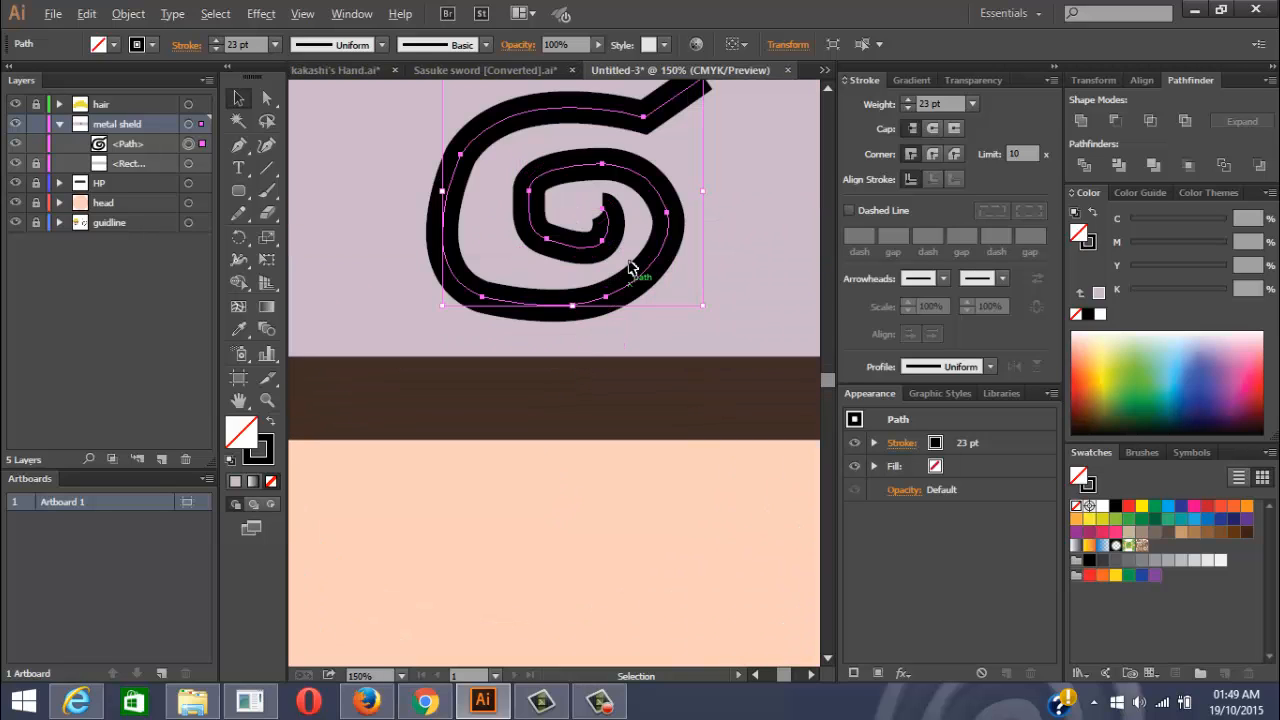
{"action": "left_click", "coordinate": [267, 145]}
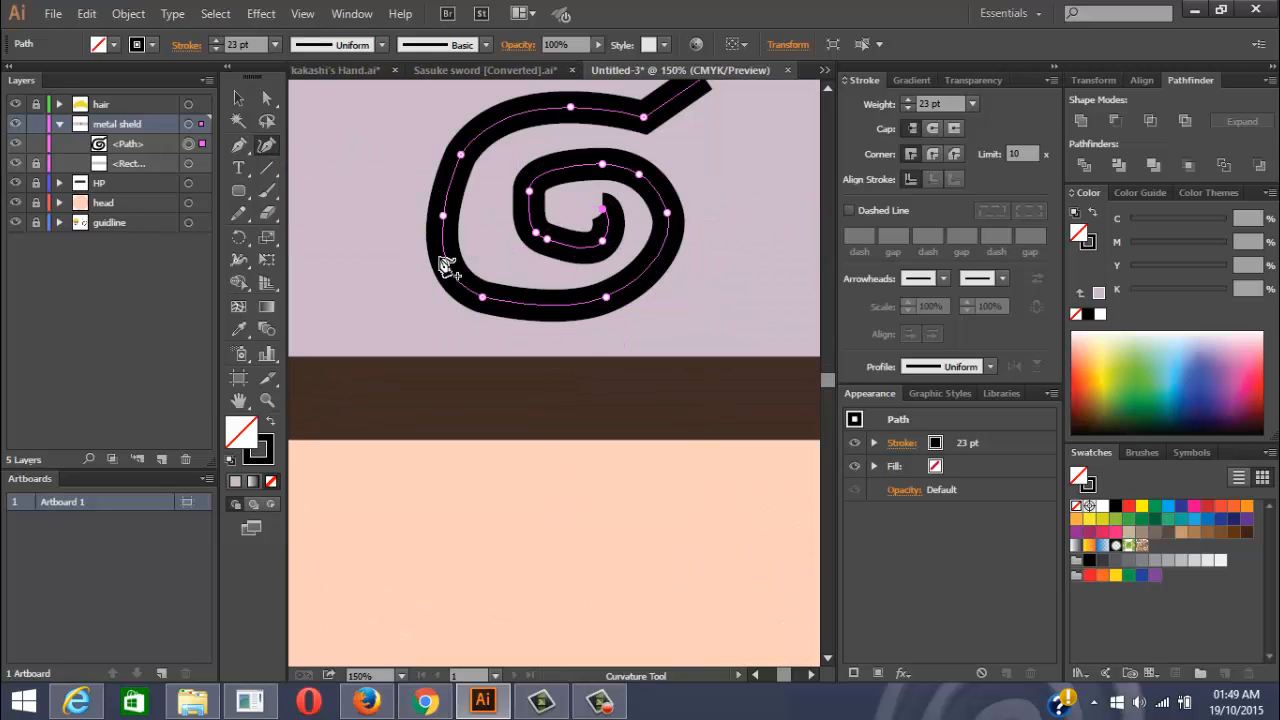
{"action": "left_click_drag", "start_coordinate": [443, 222], "coordinate": [438, 217]}
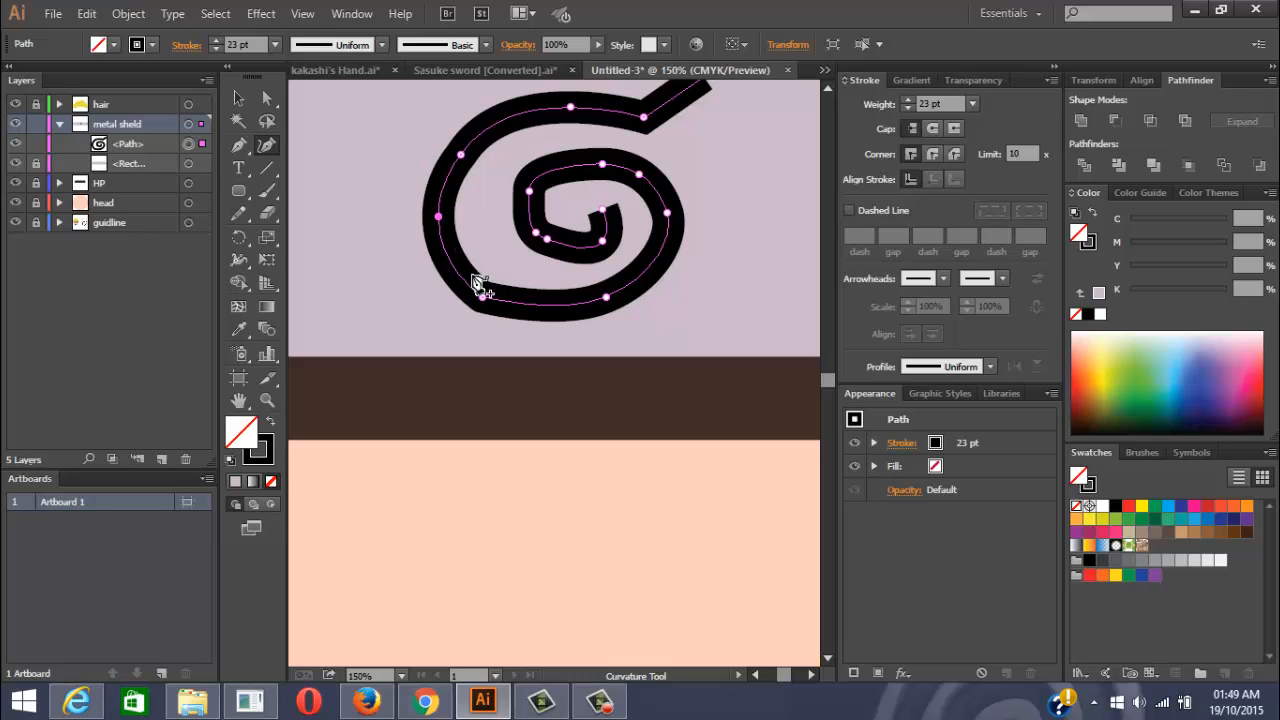
{"action": "left_click_drag", "start_coordinate": [485, 301], "coordinate": [487, 298]}
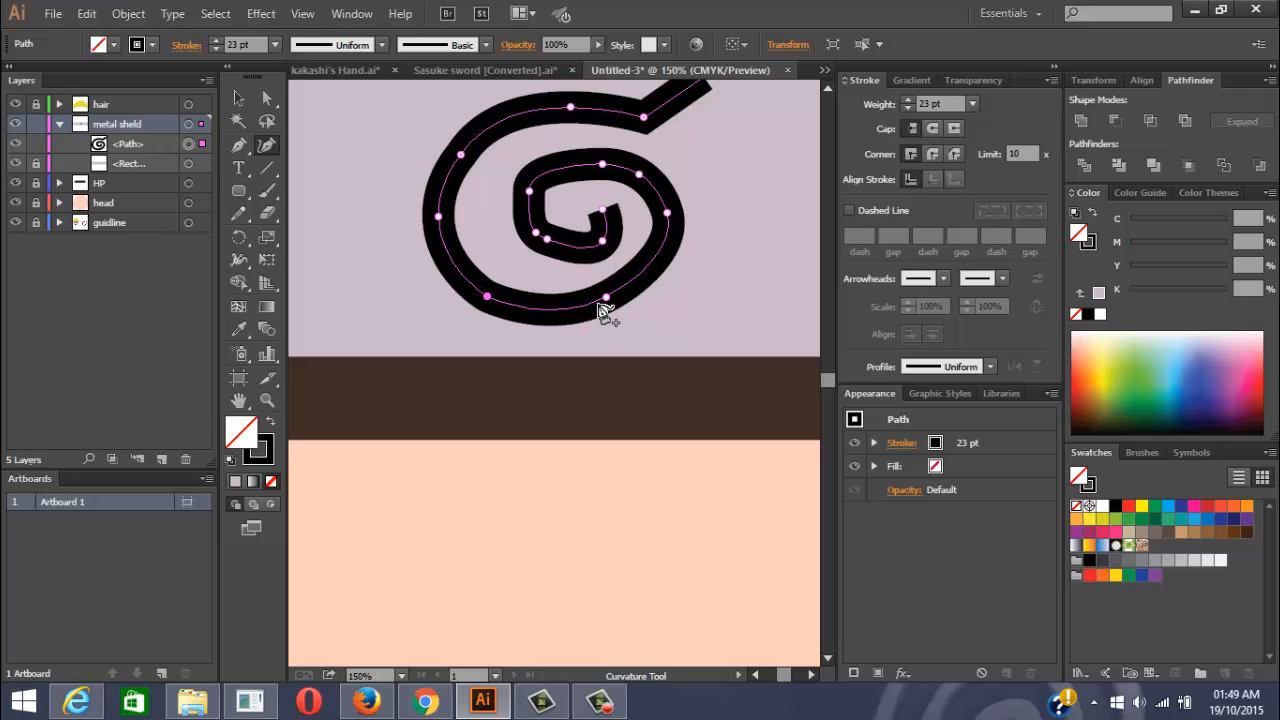
{"action": "left_click_drag", "start_coordinate": [607, 303], "coordinate": [609, 300]}
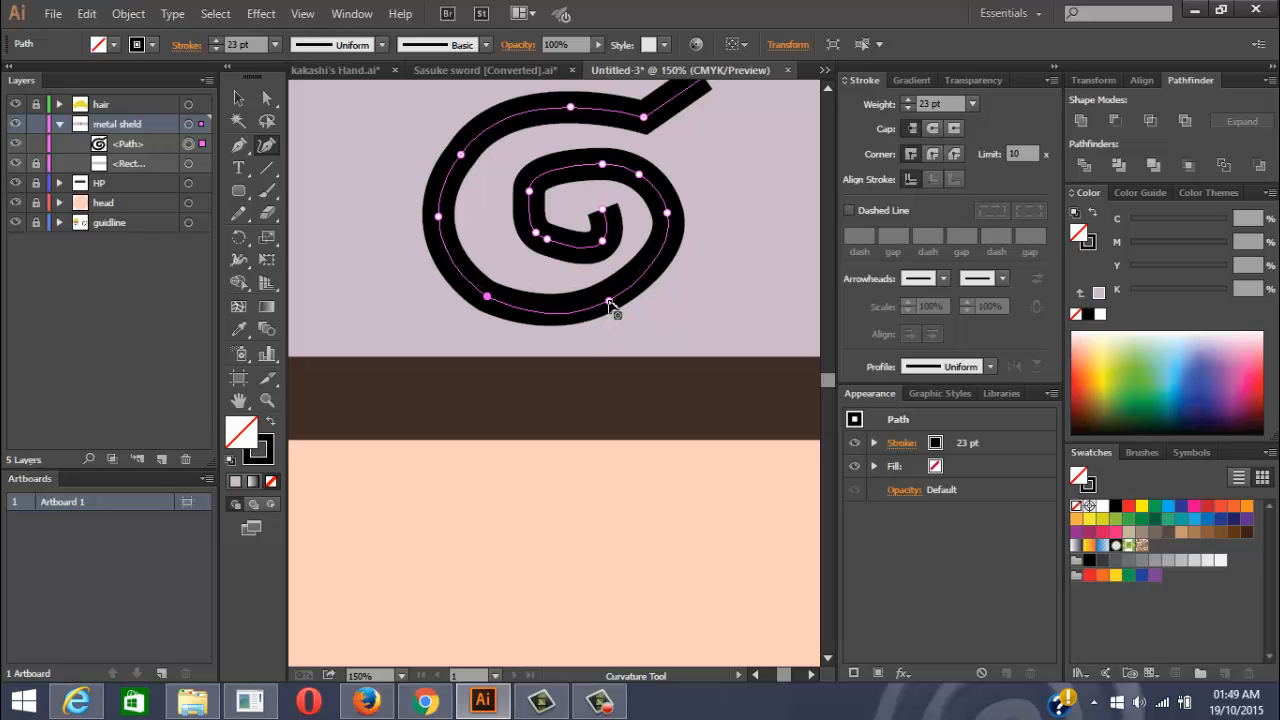
{"action": "left_click", "coordinate": [668, 215]}
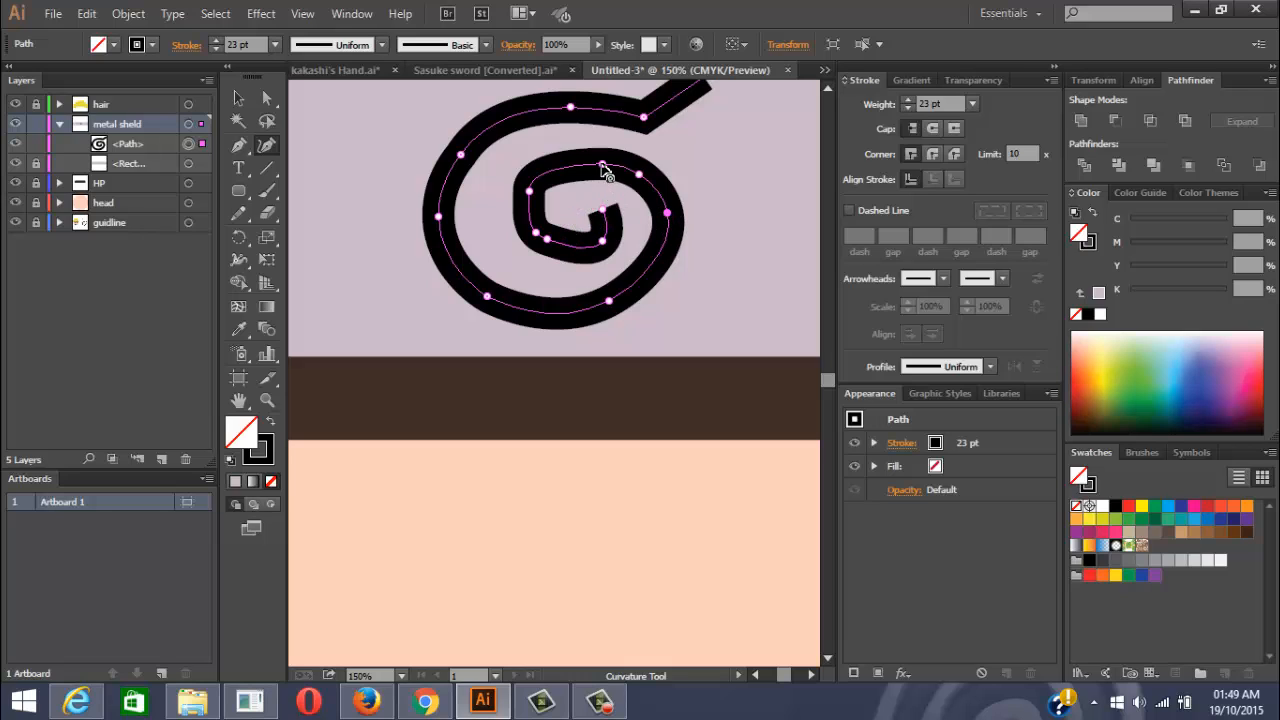
Round out the spiral's inner curl by adjusting its top, lower-left and end anchor points, then finish editing the path
{"action": "left_click_drag", "start_coordinate": [594, 163], "coordinate": [594, 160]}
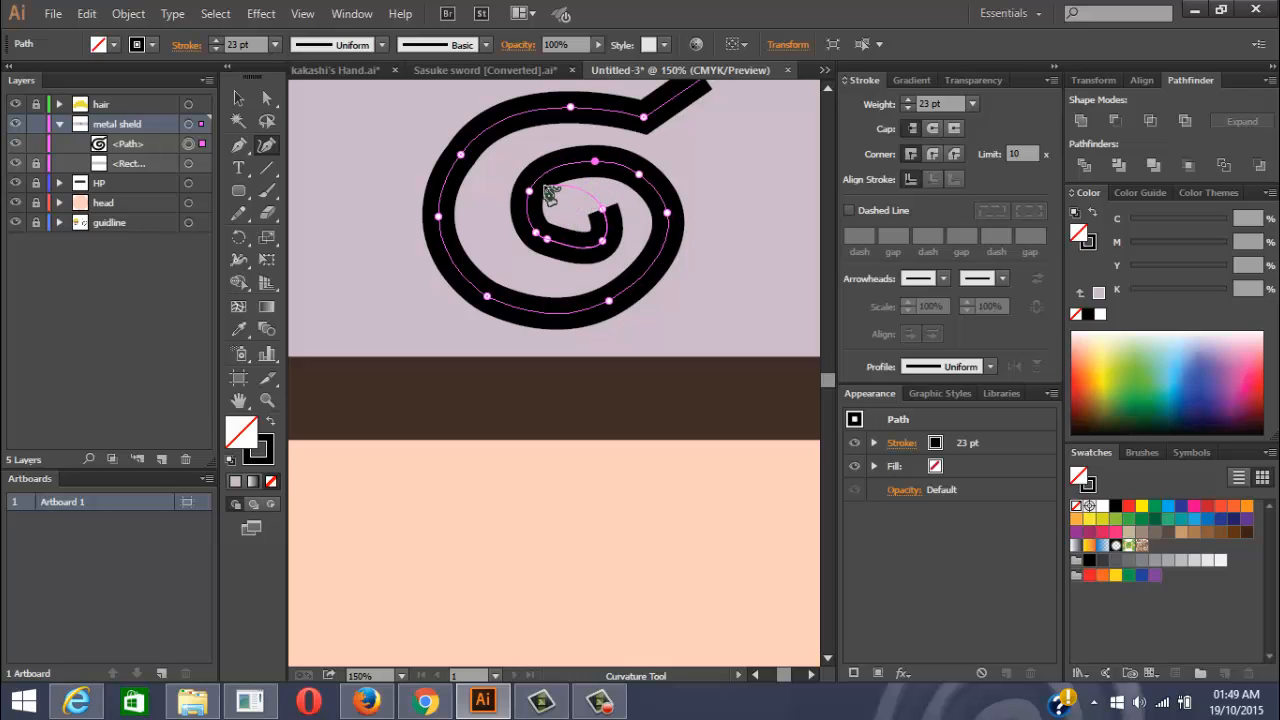
{"action": "left_click_drag", "start_coordinate": [547, 238], "coordinate": [528, 233]}
{"action": "left_click", "coordinate": [601, 239]}
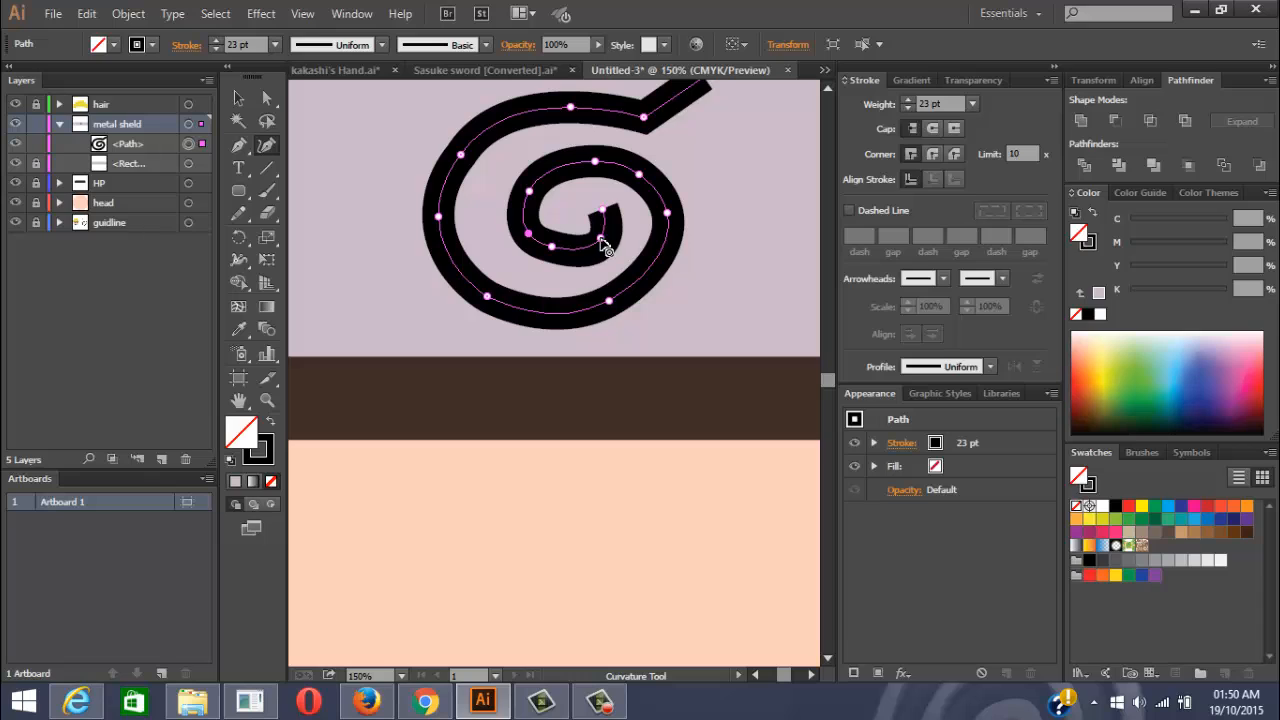
{"action": "left_click", "coordinate": [601, 239]}
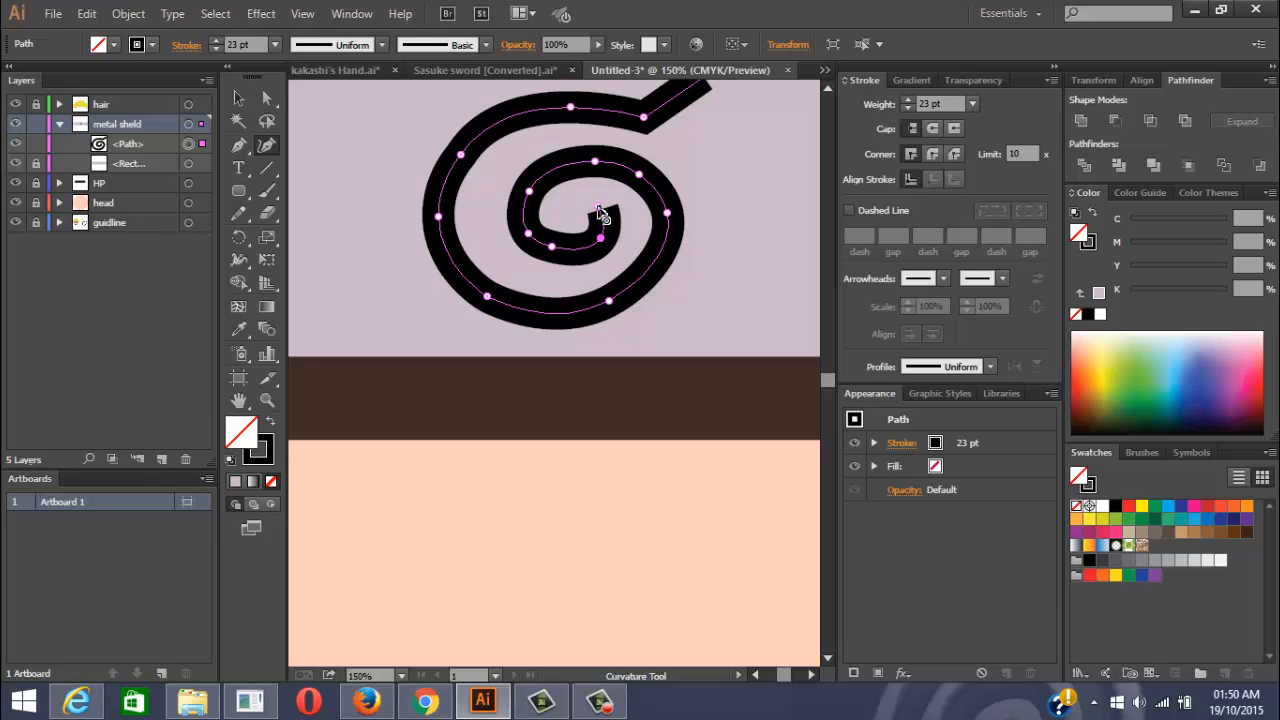
{"action": "scroll", "coordinate": [680, 262], "scroll_direction": "down", "scroll_amount": 3}
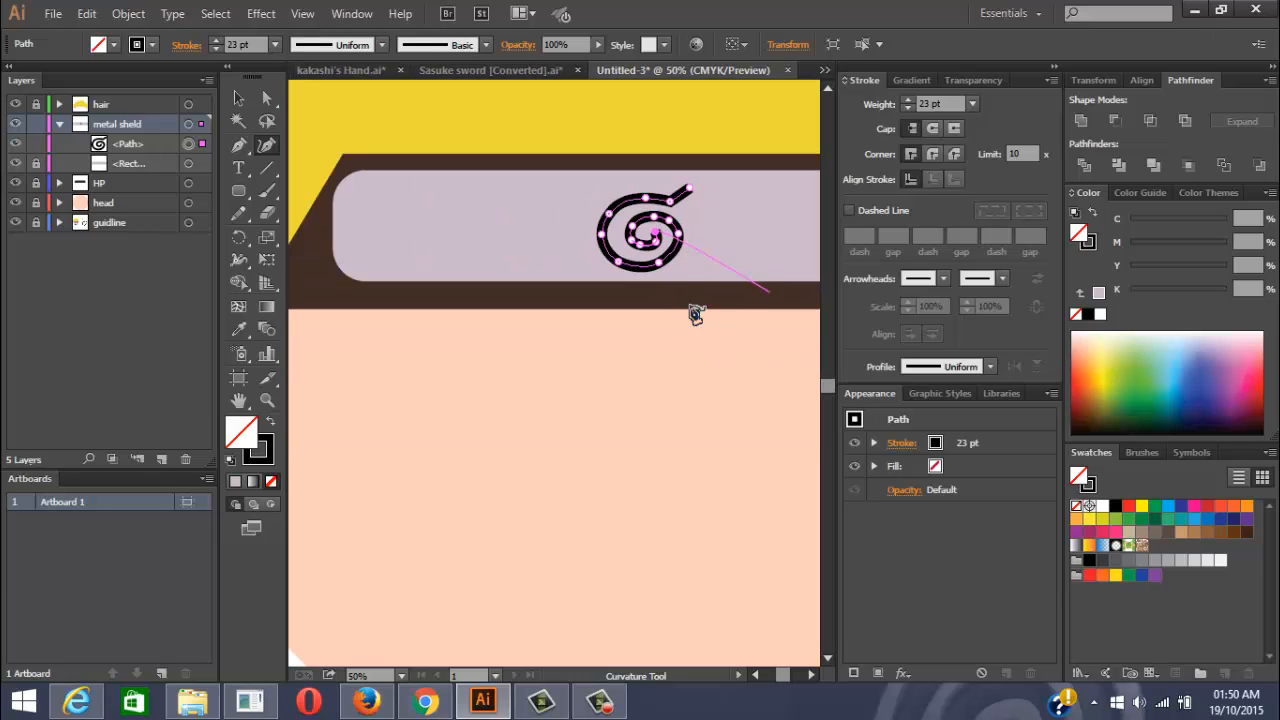
{"action": "key", "text": "Escape"}
Draw an open two-segment wedge with the Pen tool from the spiral's left edge to an outer point and back to its lower-left edge
{"action": "key", "text": "alt"}
{"action": "key", "text": "p"}
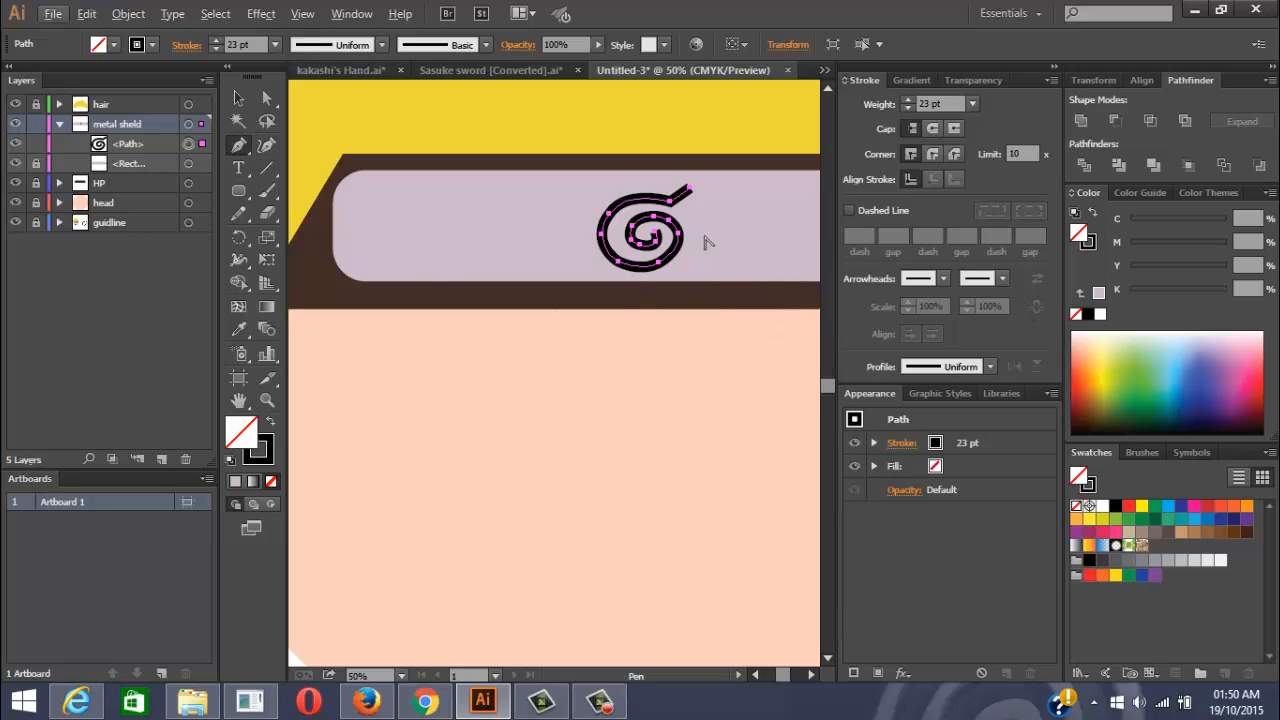
{"action": "scroll", "coordinate": [708, 240], "scroll_direction": "down", "scroll_amount": 4}
{"action": "scroll", "coordinate": [757, 269], "scroll_direction": "up", "scroll_amount": 5}
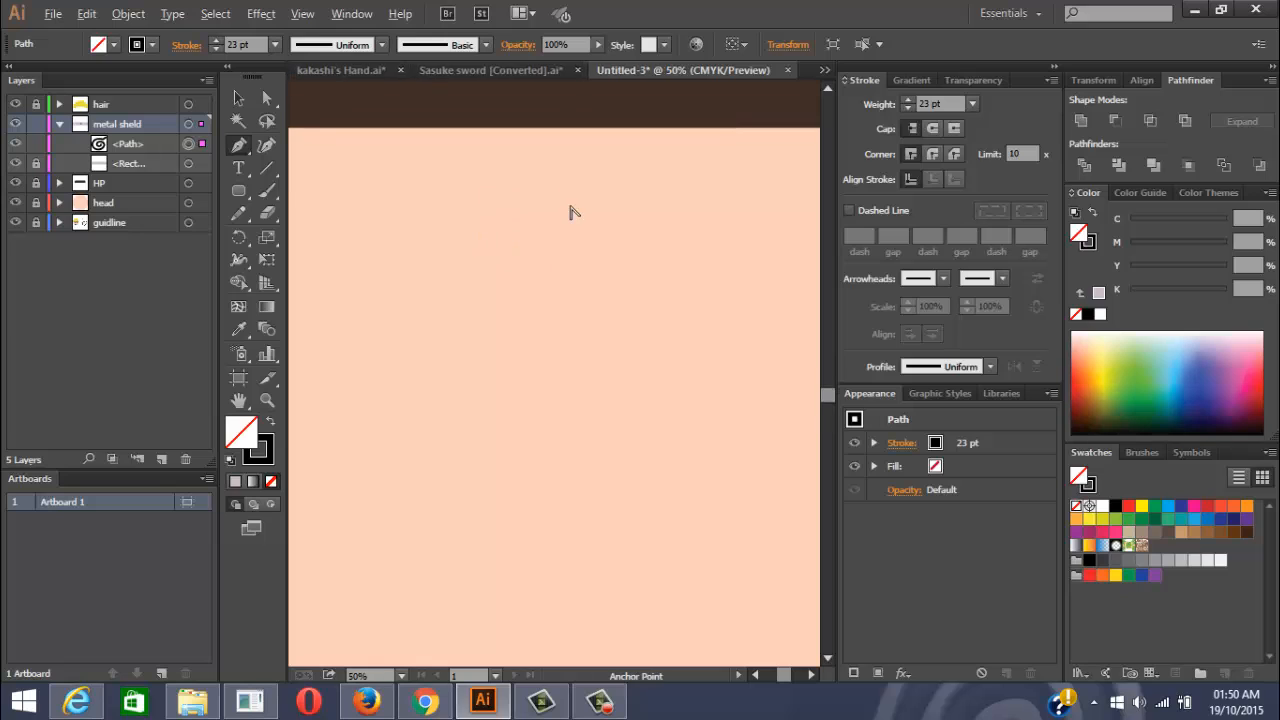
{"action": "scroll", "coordinate": [571, 211], "scroll_direction": "down", "scroll_amount": 5}
{"action": "scroll", "coordinate": [553, 200], "scroll_direction": "up", "scroll_amount": 5}
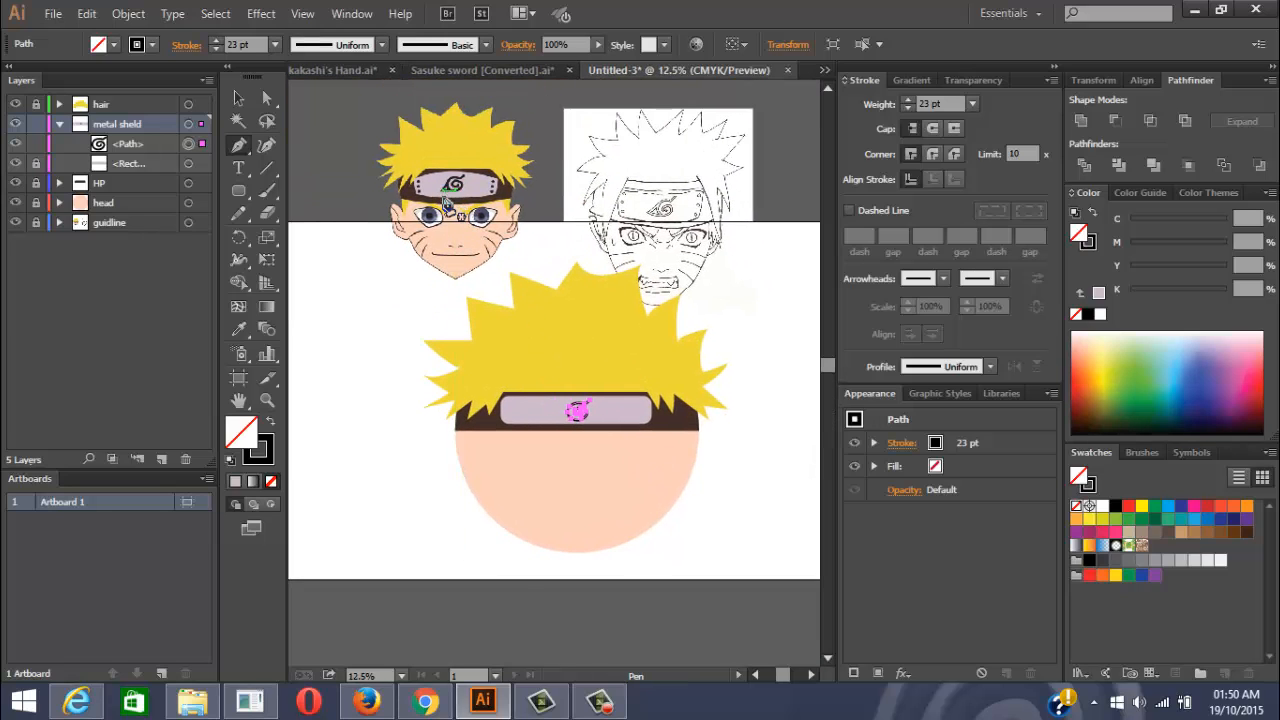
{"action": "scroll", "coordinate": [560, 425], "scroll_direction": "up", "scroll_amount": 7}
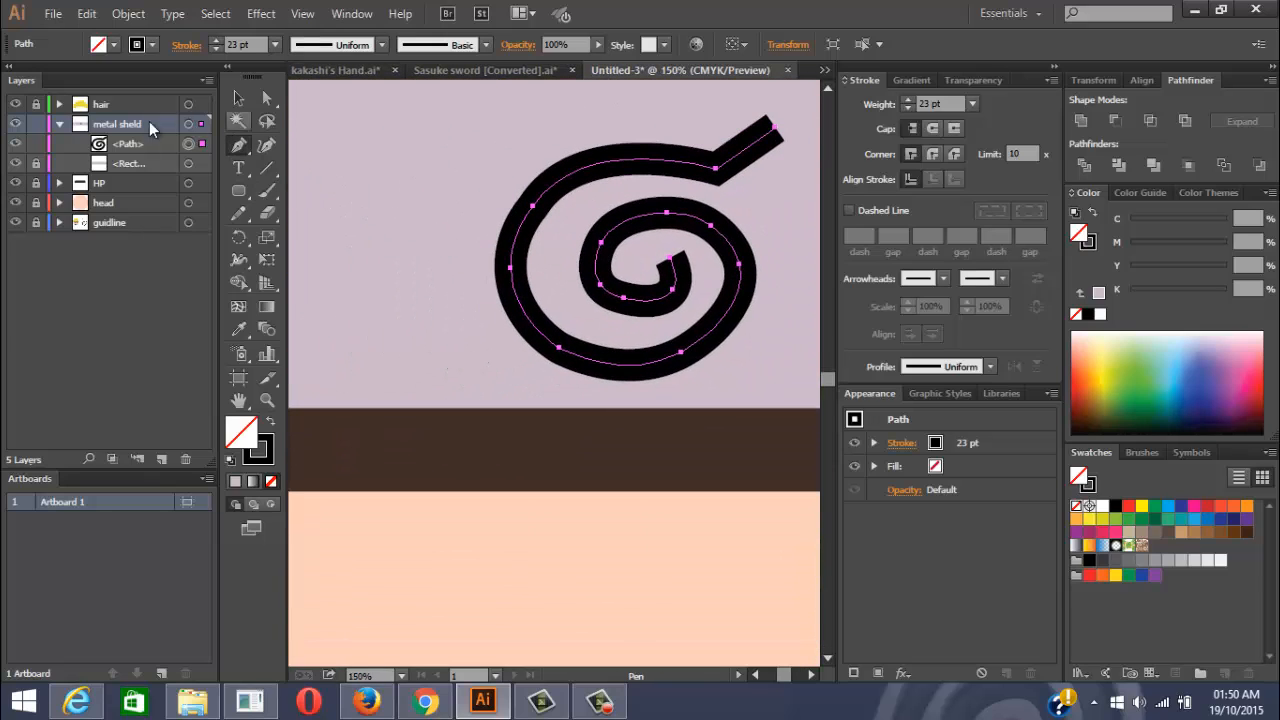
{"action": "left_click", "coordinate": [509, 229]}
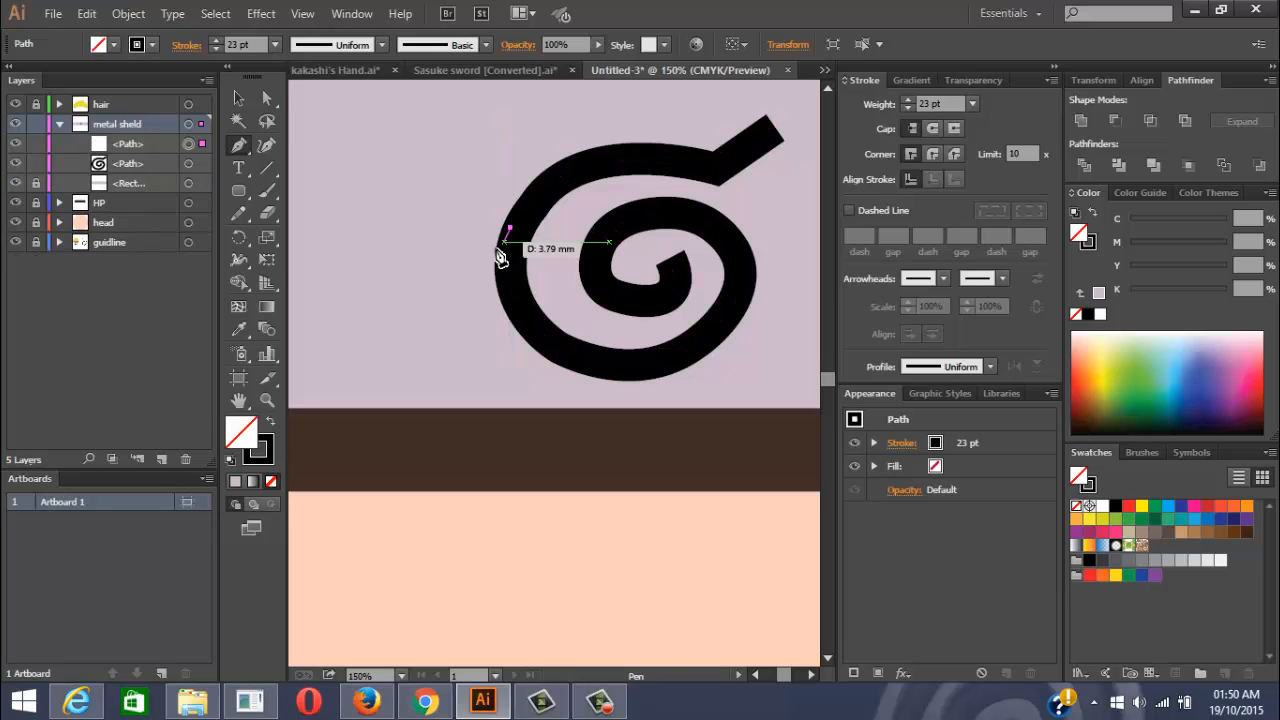
{"action": "left_click", "coordinate": [387, 347]}
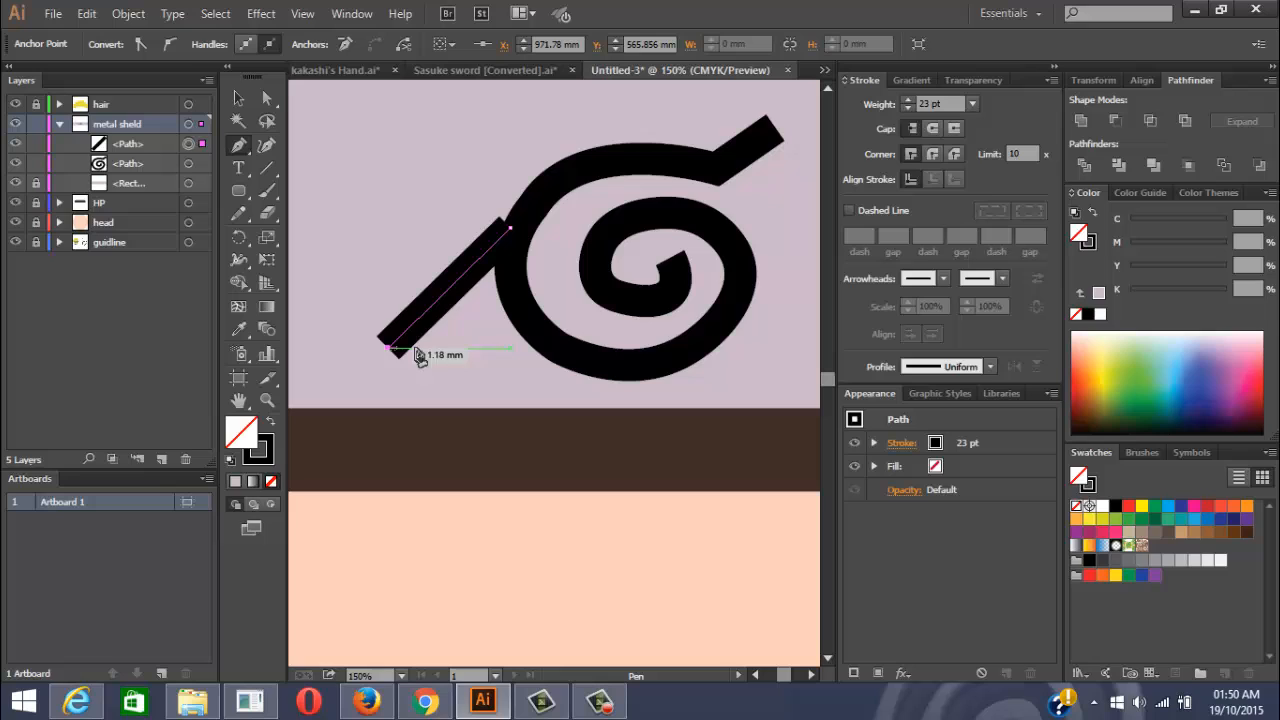
{"action": "left_click", "coordinate": [557, 356]}
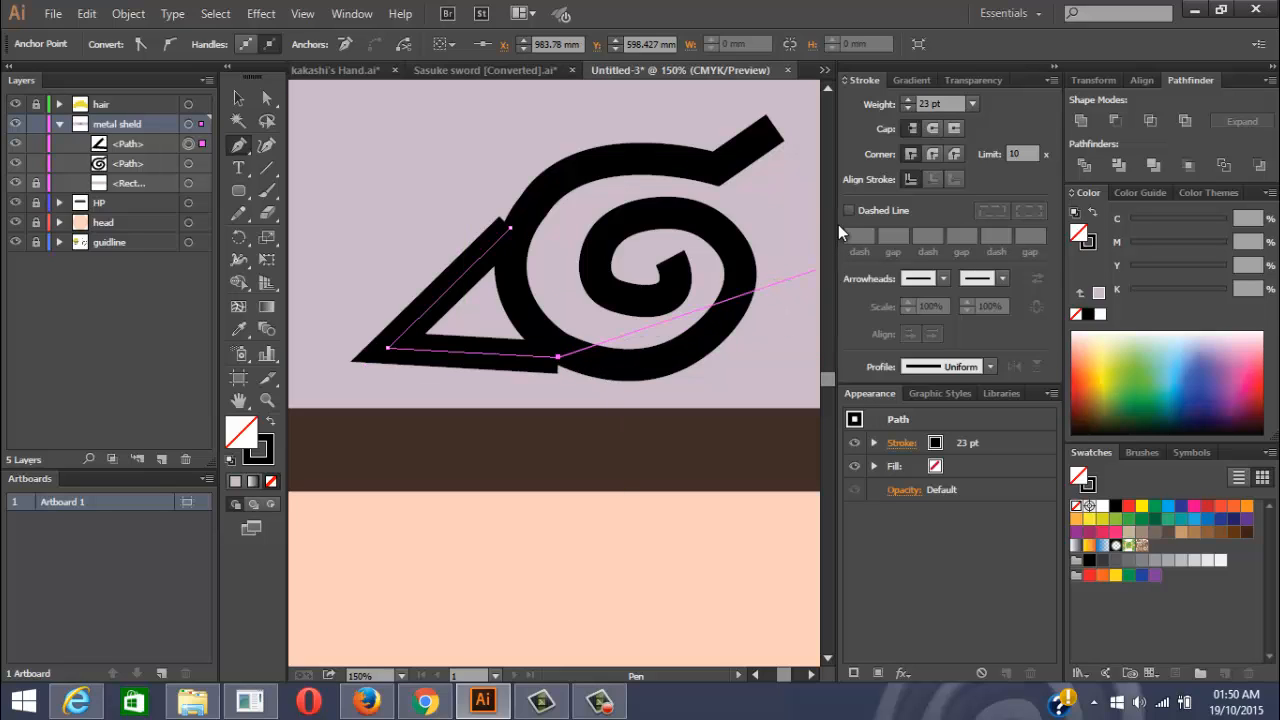
Extend both ends of the wedge with the Curvature tool so they merge cleanly into the spiral's stroke, and deselect the path
{"action": "left_click", "coordinate": [268, 147]}
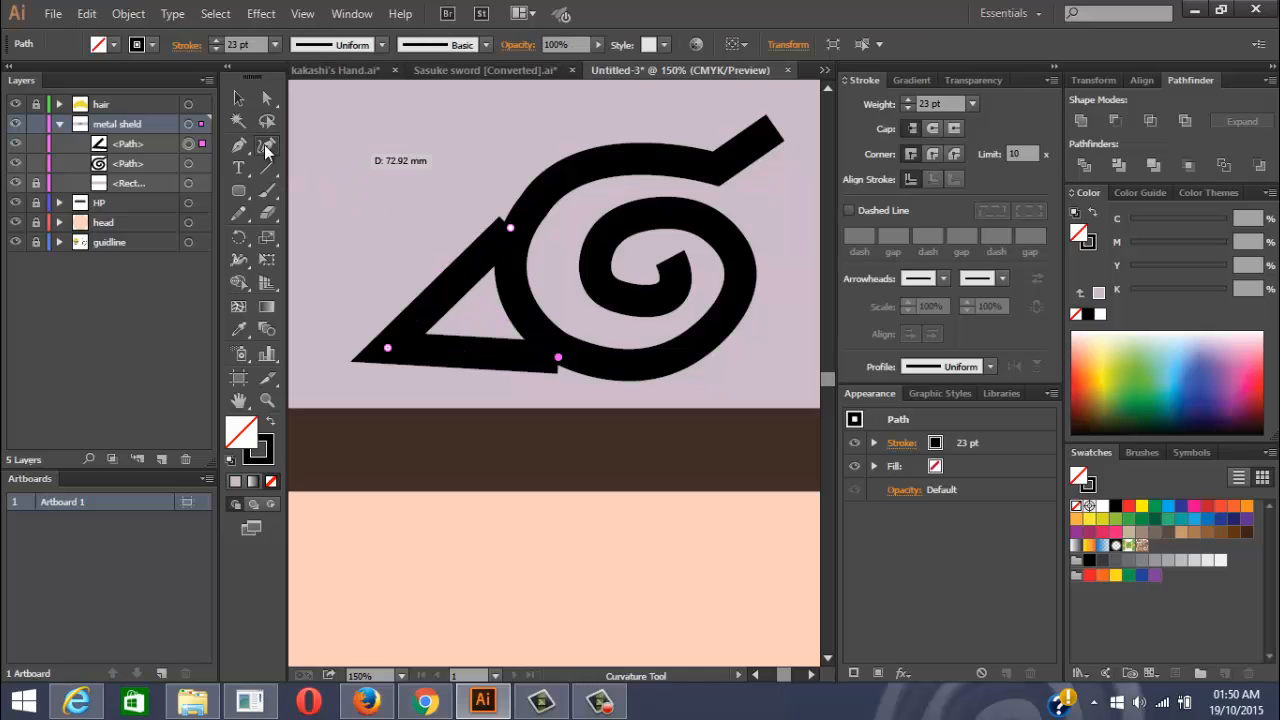
{"action": "left_click", "coordinate": [575, 355]}
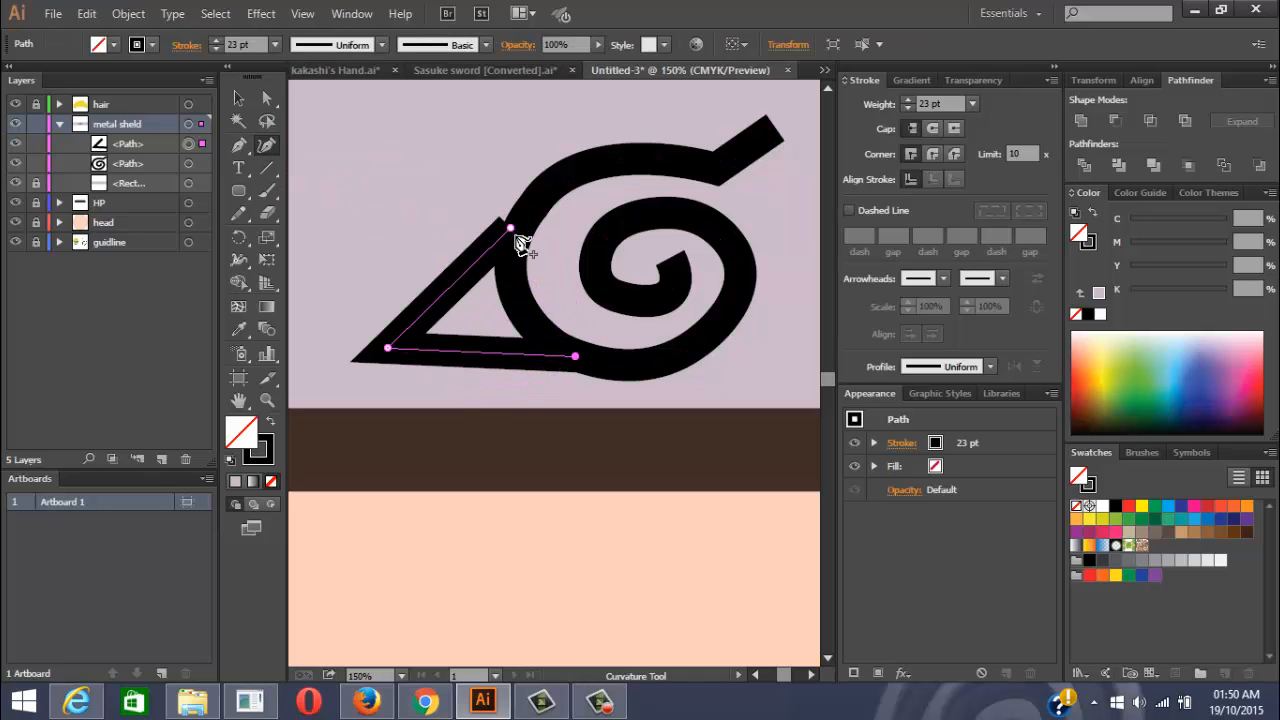
{"action": "left_click", "coordinate": [523, 226]}
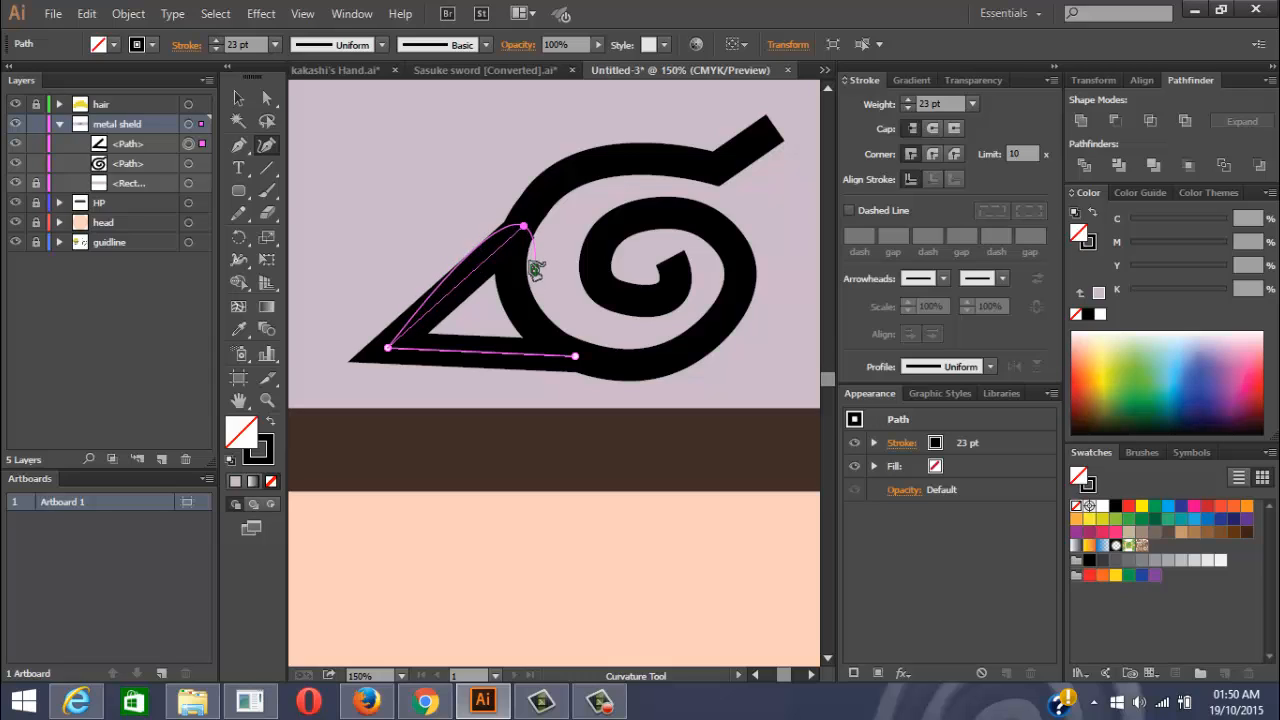
{"action": "double_click", "coordinate": [524, 222]}
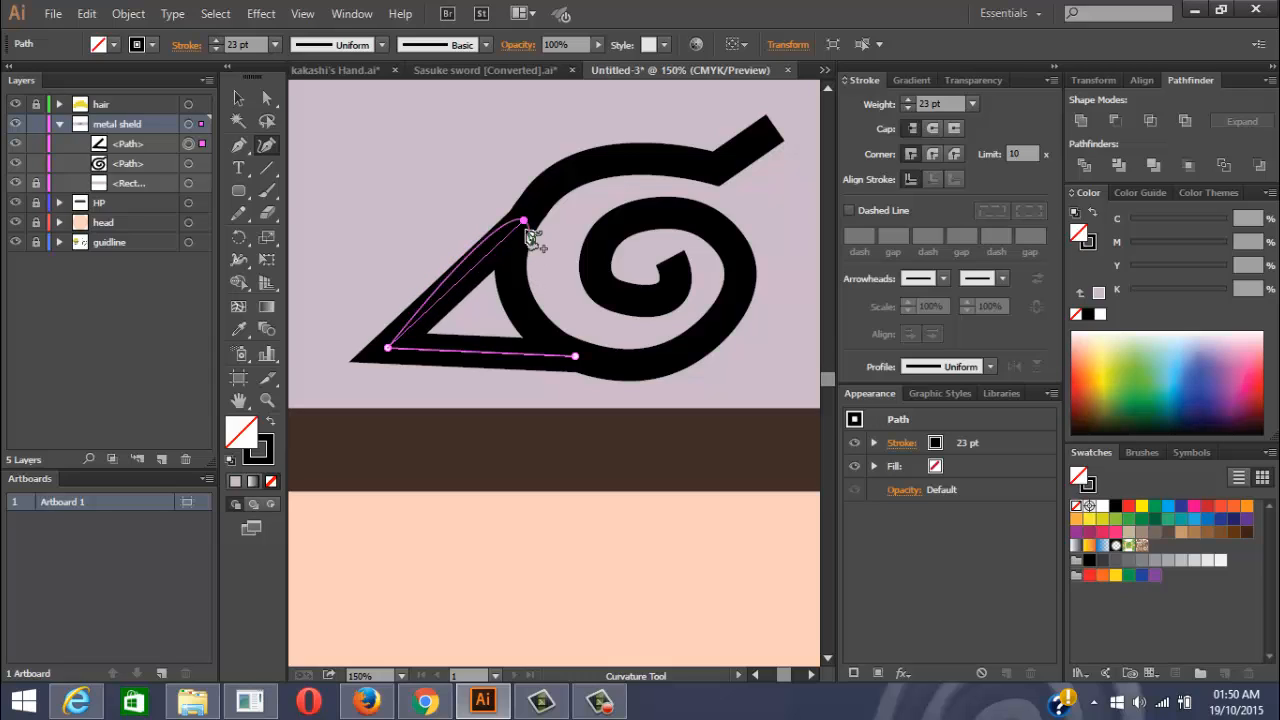
{"action": "left_click_drag", "start_coordinate": [526, 218], "coordinate": [527, 213]}
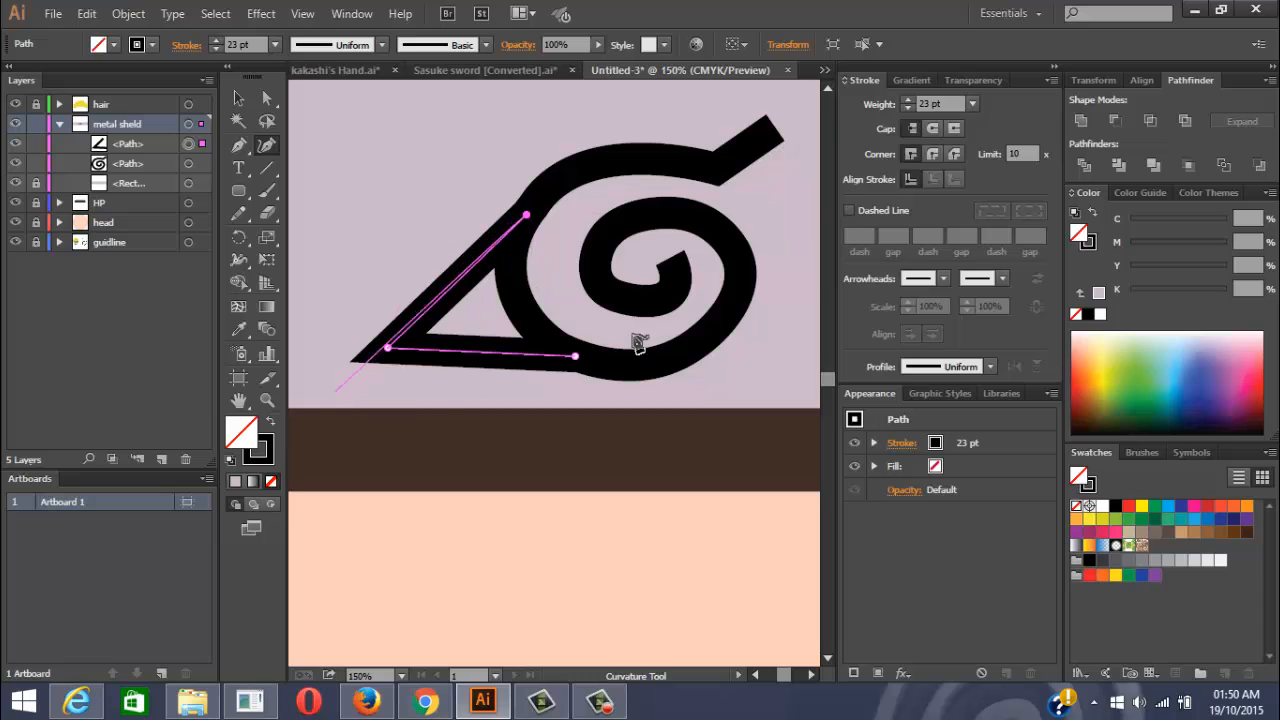
{"action": "scroll", "coordinate": [590, 300], "scroll_direction": "down", "scroll_amount": 4}
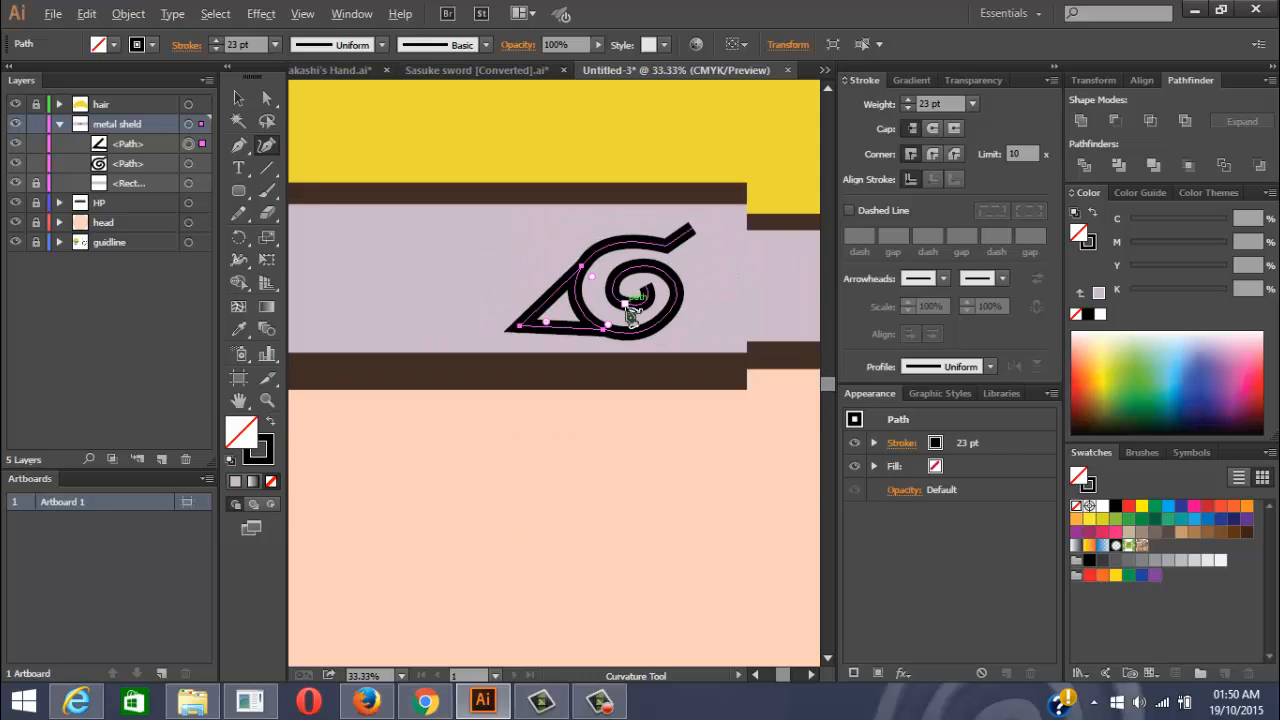
{"action": "left_click", "coordinate": [236, 102]}
{"action": "left_click", "coordinate": [734, 249]}
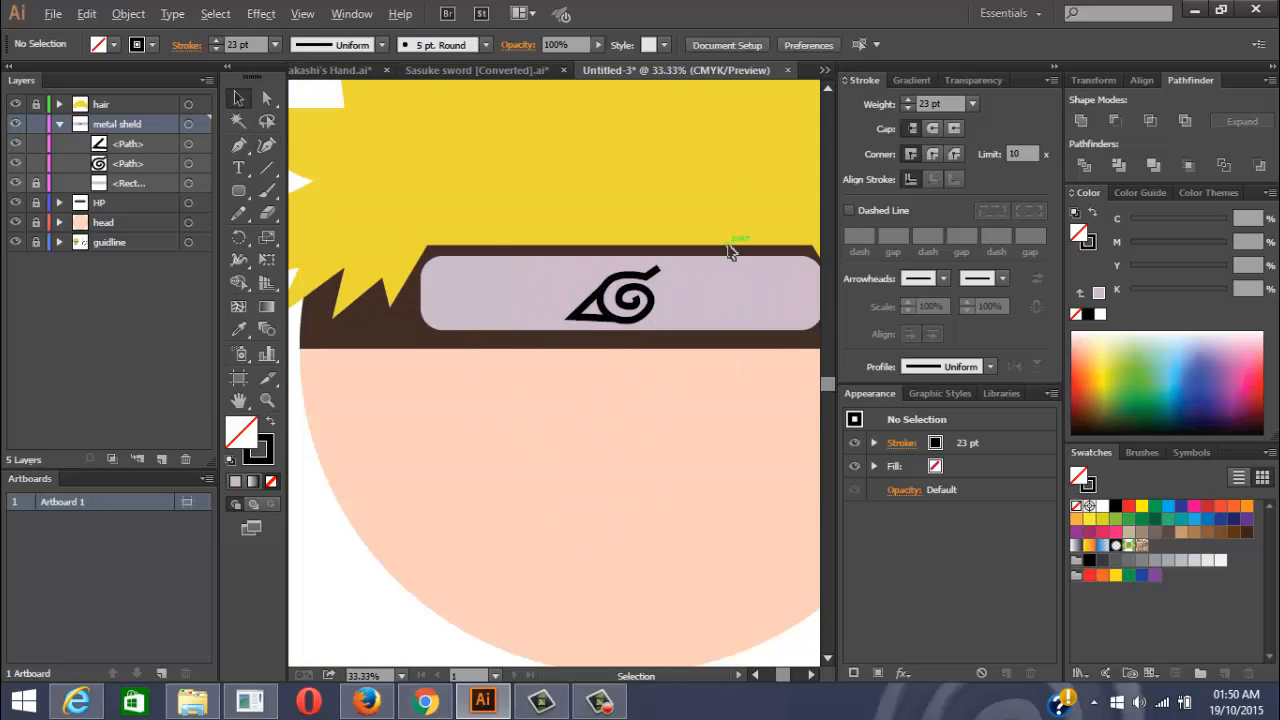
Compare the finished leaf symbol with the reference head and examine the details at the ends of its metal plate
{"action": "scroll", "coordinate": [734, 249], "scroll_direction": "down", "scroll_amount": 1}
{"action": "key", "text": "space"}
{"action": "left_click_drag", "start_coordinate": [629, 406], "coordinate": [580, 463]}
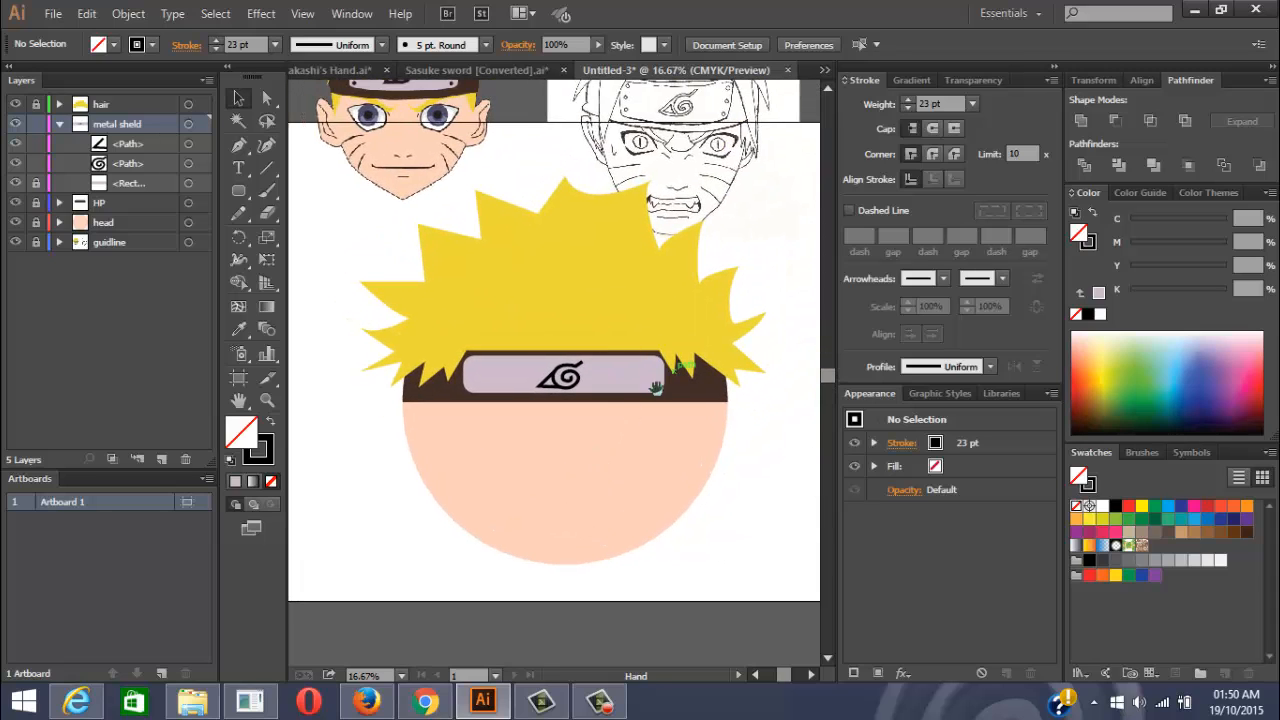
{"action": "scroll", "coordinate": [572, 400], "scroll_direction": "up", "scroll_amount": 1}
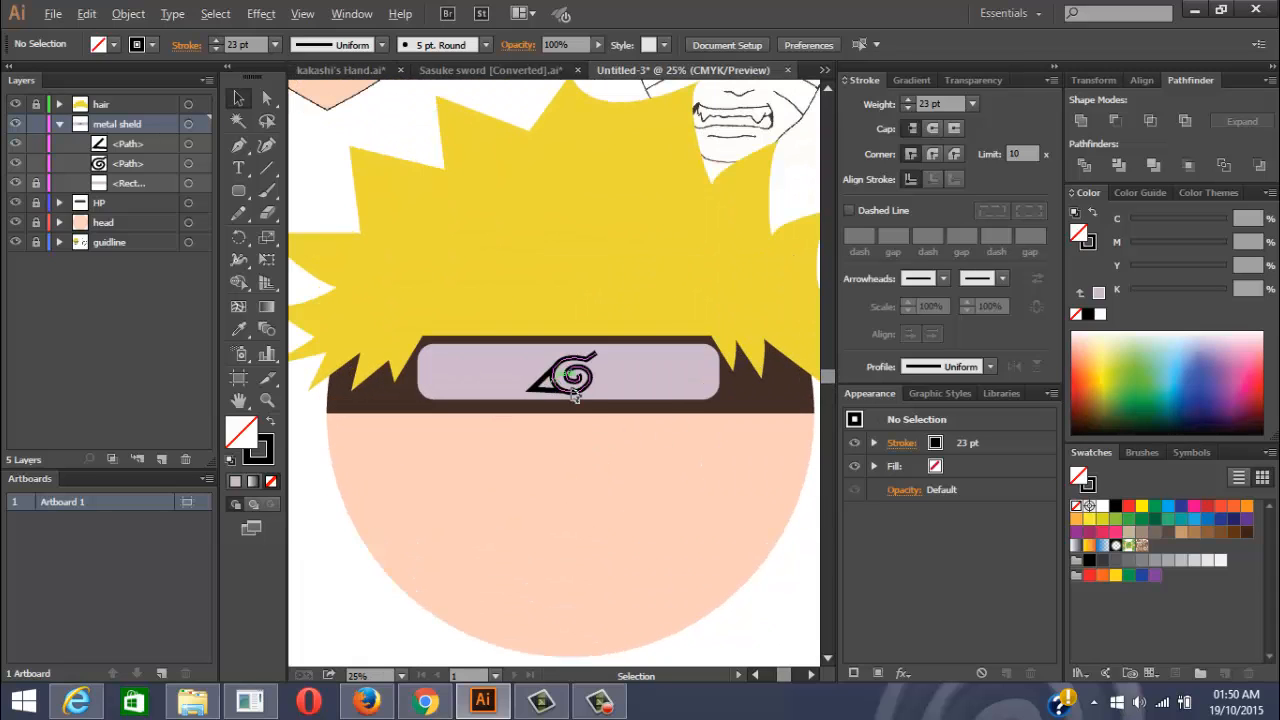
{"action": "scroll", "coordinate": [588, 355], "scroll_direction": "down", "scroll_amount": 3}
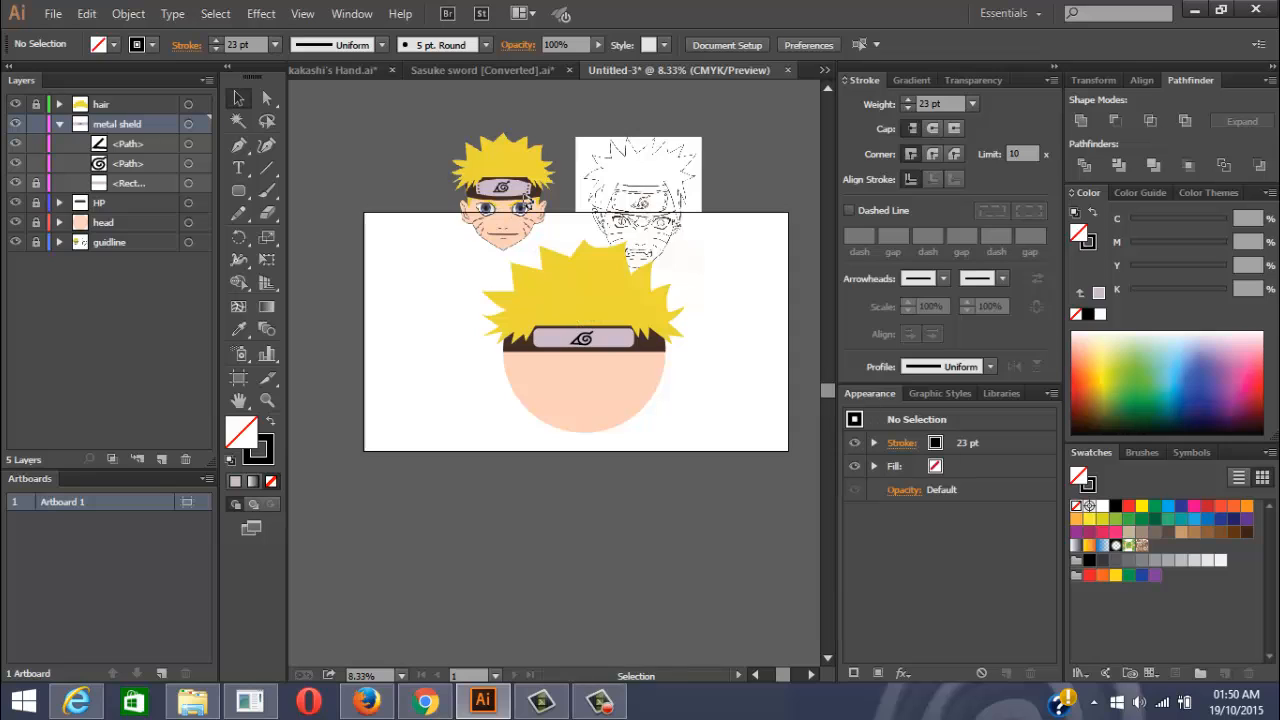
{"action": "scroll", "coordinate": [527, 200], "scroll_direction": "up", "scroll_amount": 5}
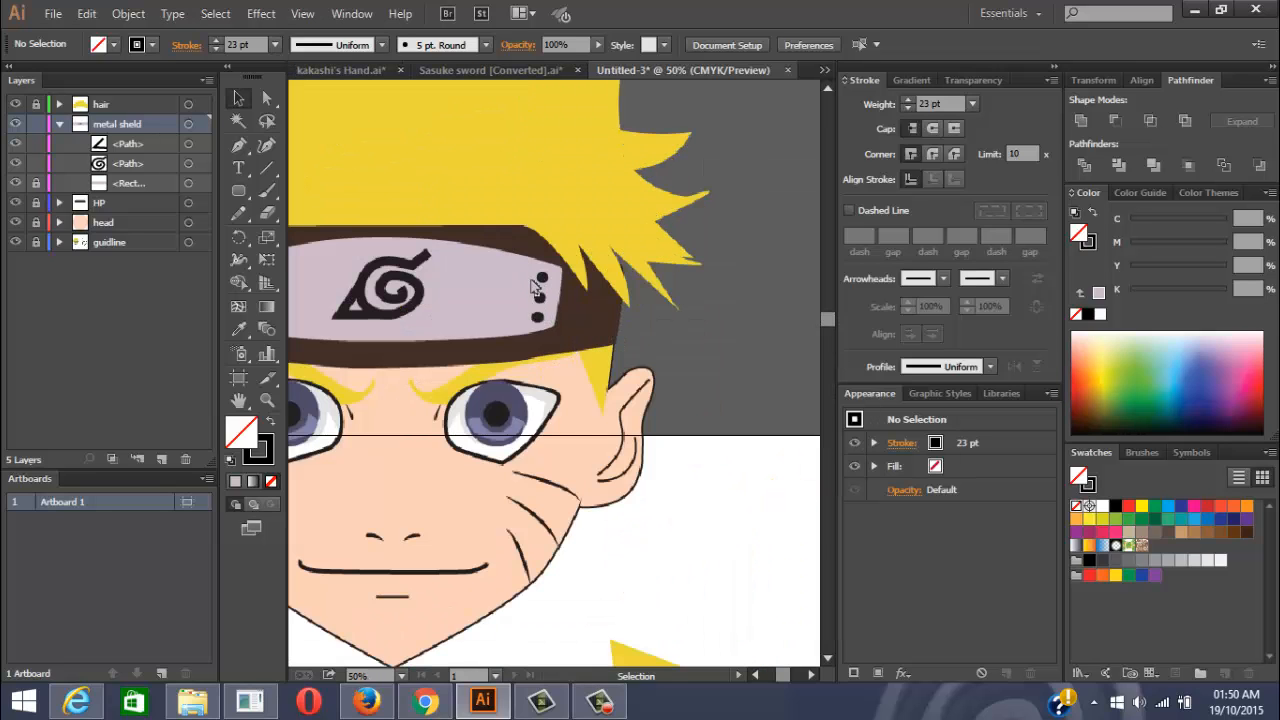
{"action": "scroll", "coordinate": [543, 278], "scroll_direction": "down", "scroll_amount": 4}
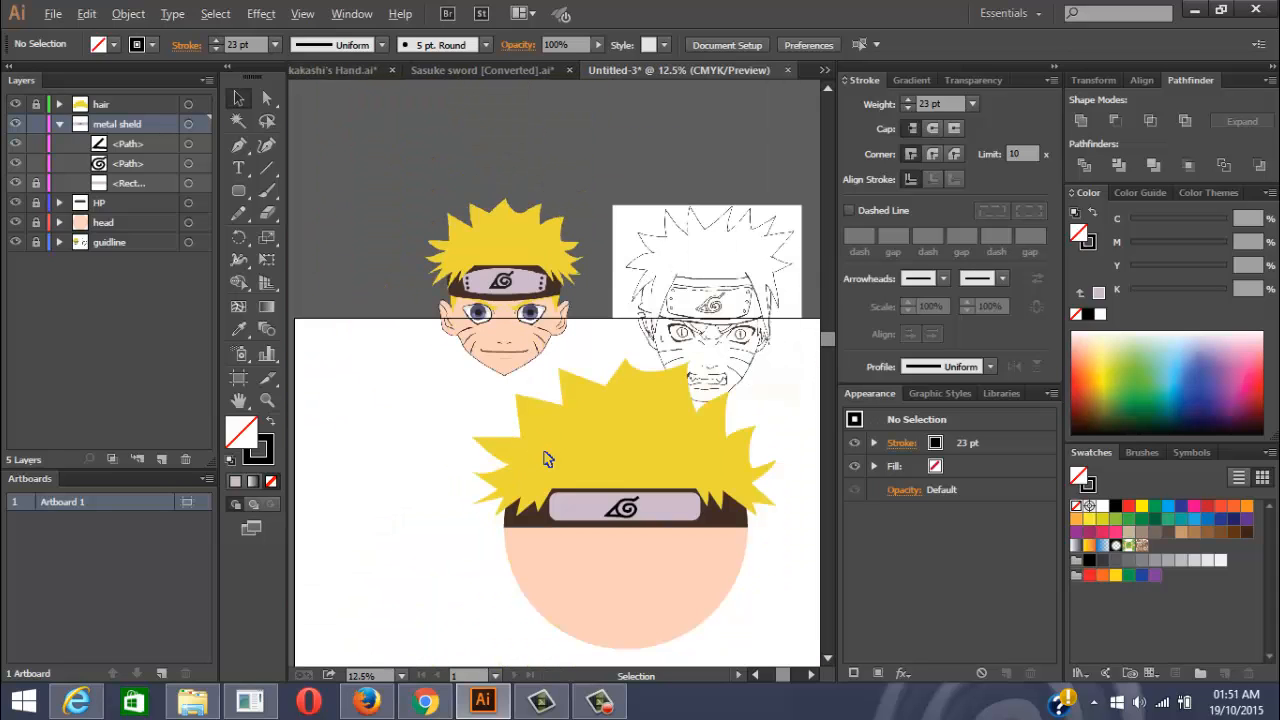
{"action": "scroll", "coordinate": [561, 567], "scroll_direction": "up", "scroll_amount": 3}
{"action": "left_click_drag", "start_coordinate": [614, 437], "coordinate": [462, 421]}
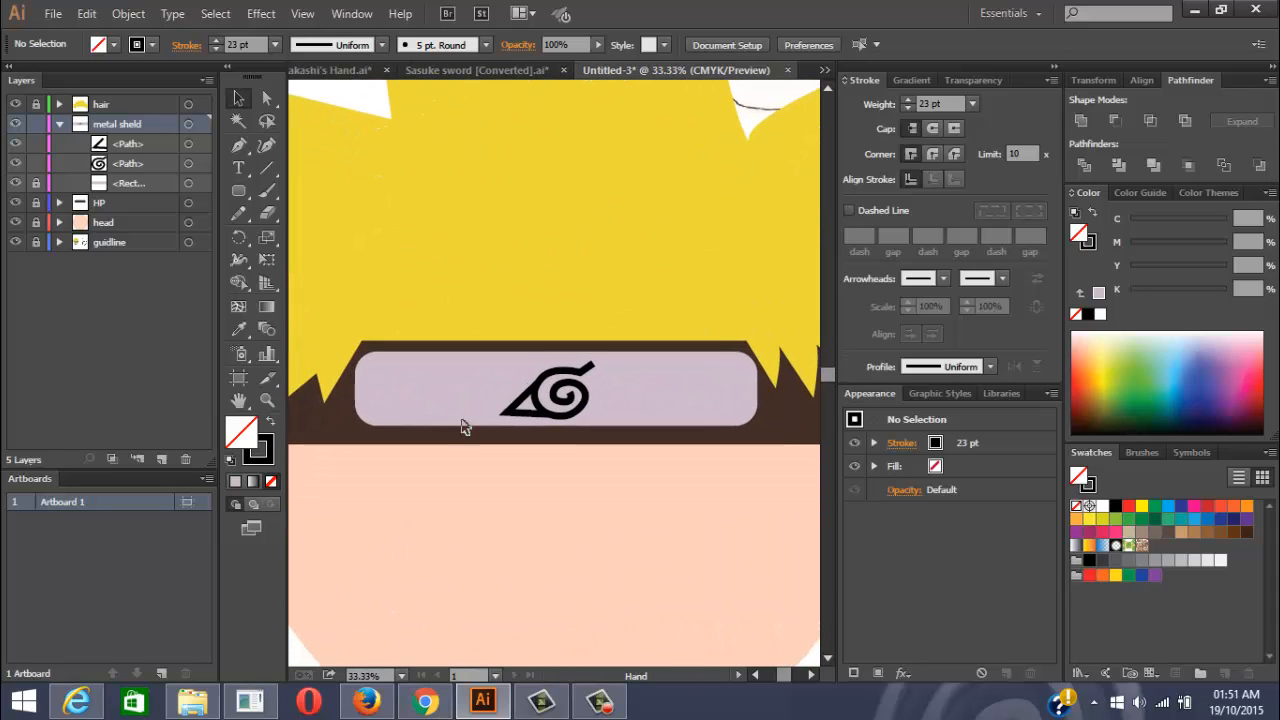
Unlock the HP layer and draw a small circle with the Ellipse tool inside the metal plate's upper-right corner
{"action": "left_click", "coordinate": [59, 124]}
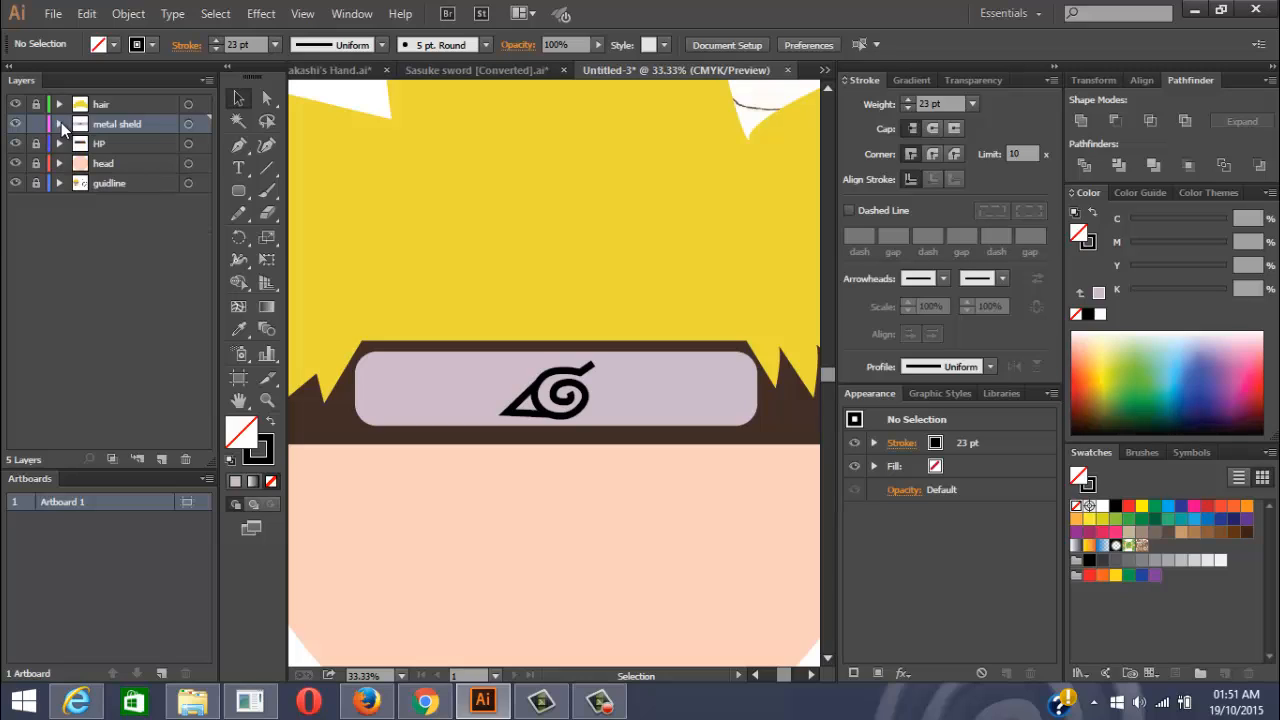
{"action": "left_click", "coordinate": [36, 143]}
{"action": "left_click_drag", "start_coordinate": [245, 203], "coordinate": [350, 236]}
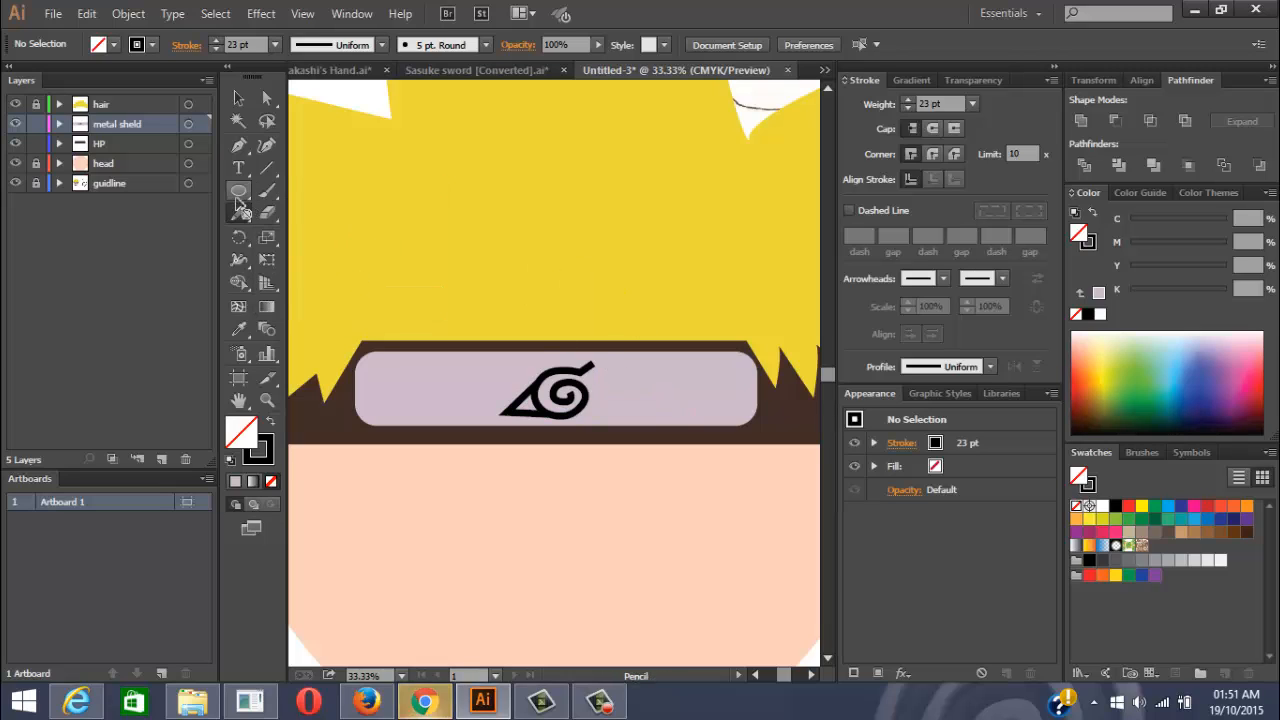
{"action": "left_click_drag", "start_coordinate": [245, 190], "coordinate": [304, 234]}
{"action": "scroll", "coordinate": [761, 390], "scroll_direction": "up", "scroll_amount": 3}
{"action": "scroll", "coordinate": [669, 377], "scroll_direction": "down", "scroll_amount": 1}
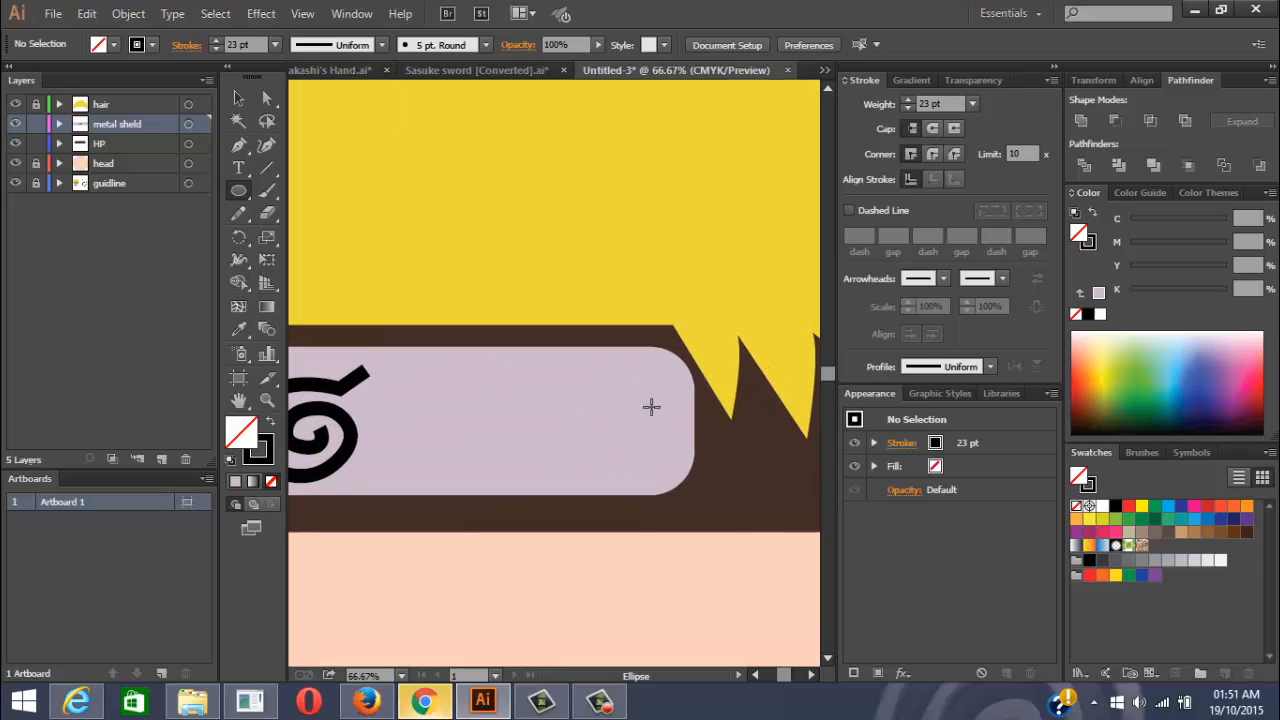
{"action": "scroll", "coordinate": [643, 400], "scroll_direction": "up", "scroll_amount": 1}
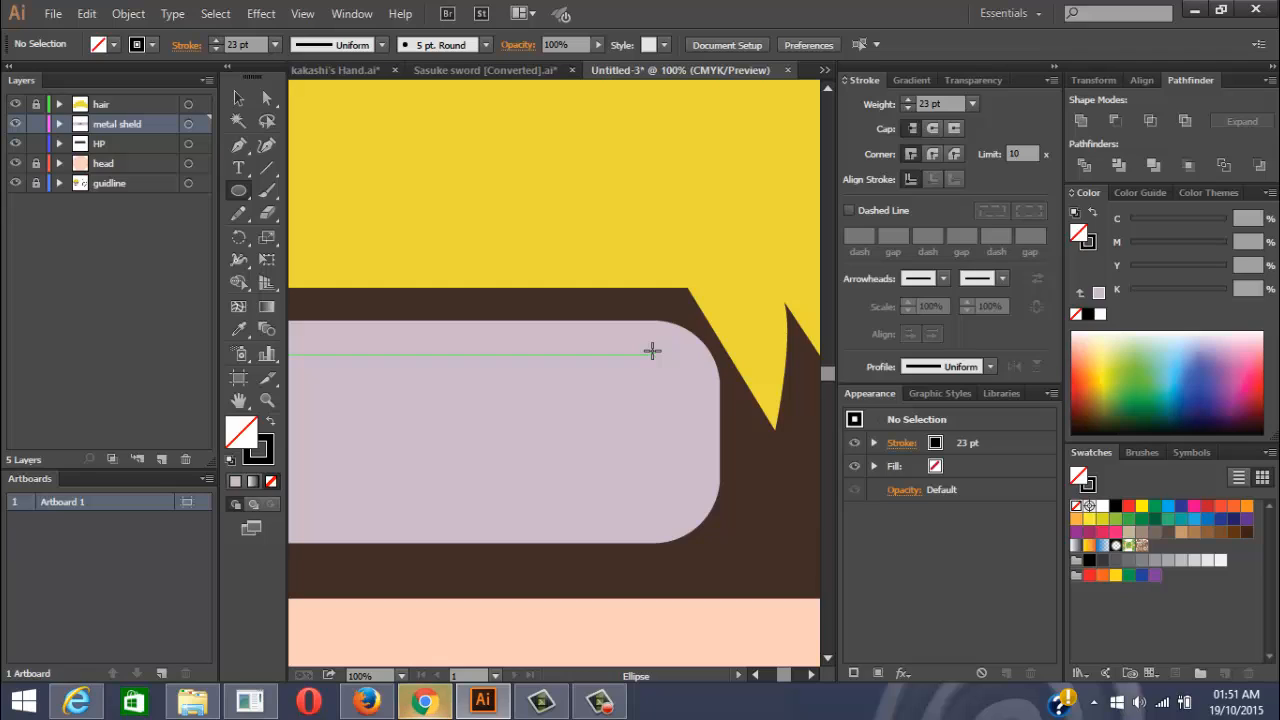
{"action": "left_click_drag", "start_coordinate": [654, 352], "coordinate": [674, 381]}
Set the circle's stroke weight to 0 and fill it with solid black to form a rivet
{"action": "scroll", "coordinate": [743, 363], "scroll_direction": "down", "scroll_amount": 2}
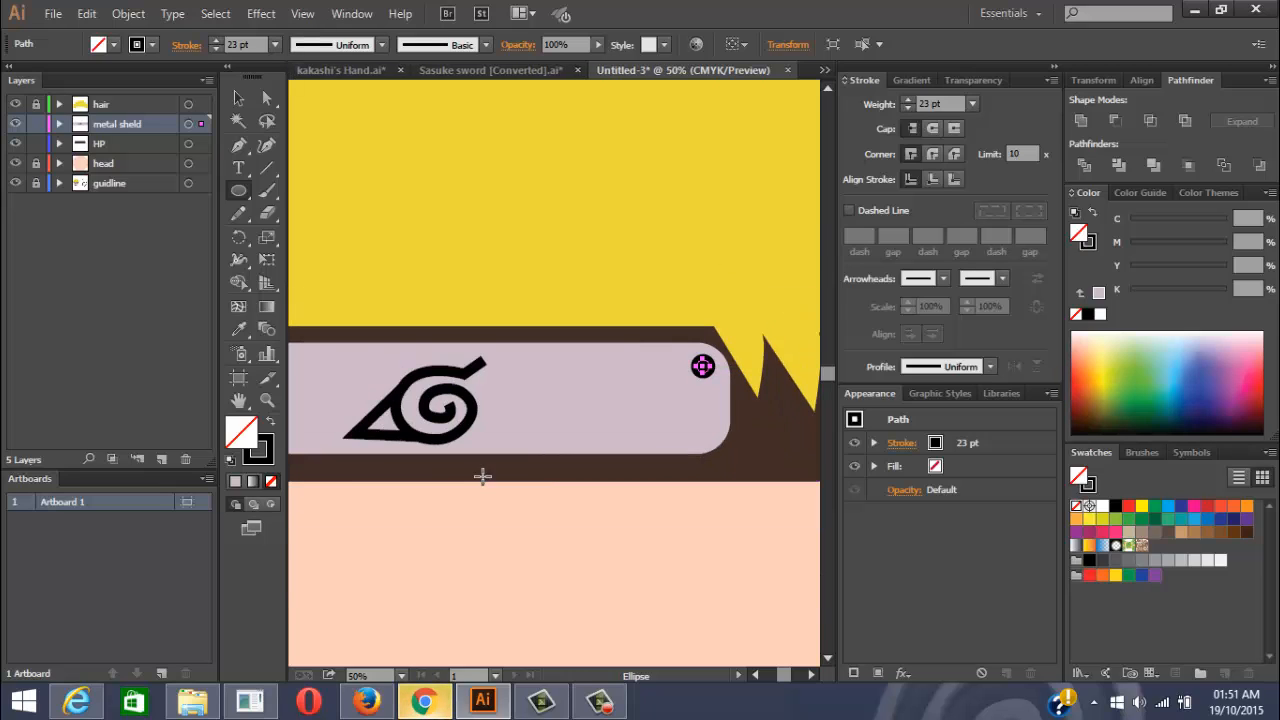
{"action": "left_click", "coordinate": [884, 105]}
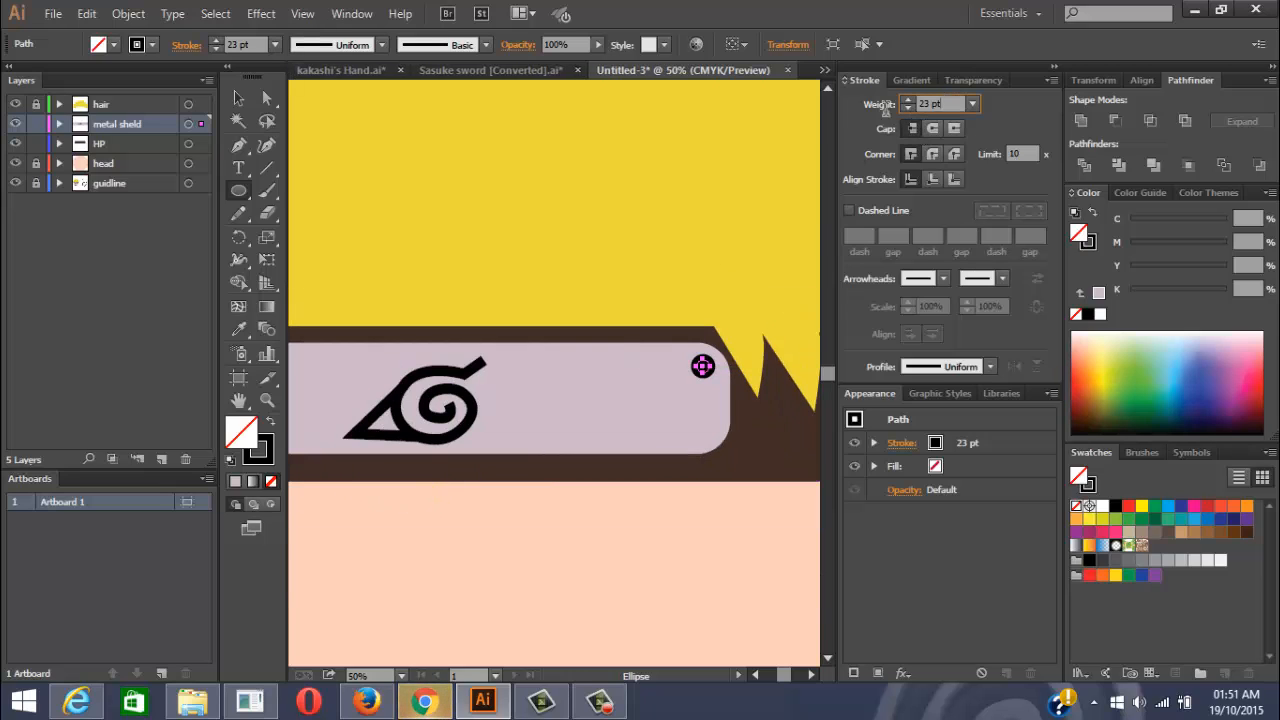
{"action": "type", "text": "0"}
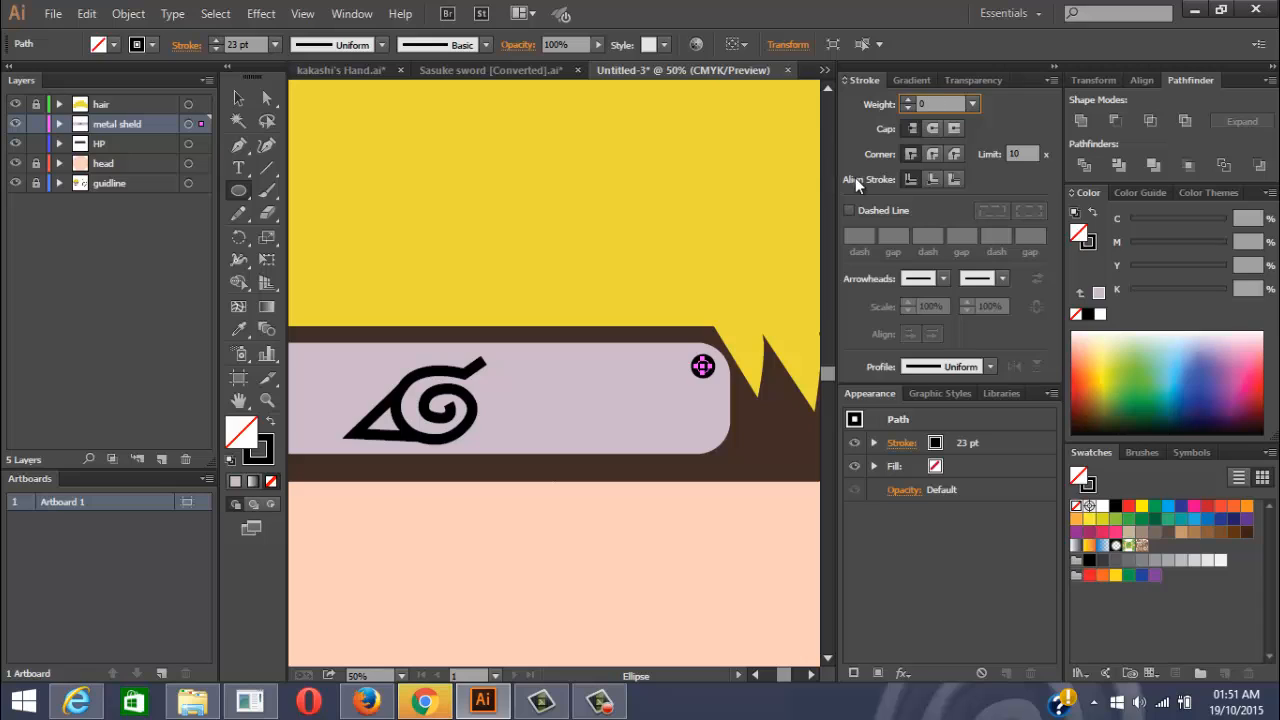
{"action": "key", "text": "Return"}
{"action": "left_click", "coordinate": [1089, 315]}
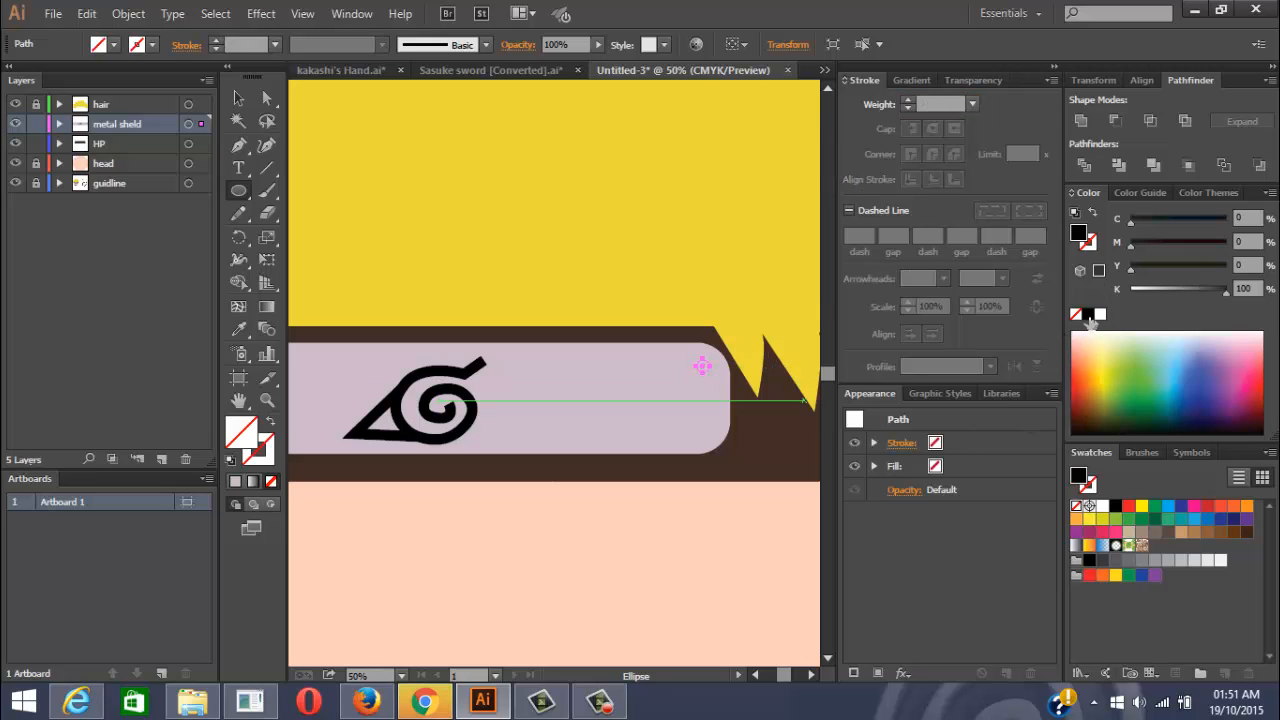
{"action": "left_click_drag", "start_coordinate": [700, 377], "coordinate": [713, 390]}
{"action": "scroll", "coordinate": [715, 375], "scroll_direction": "up", "scroll_amount": 5}
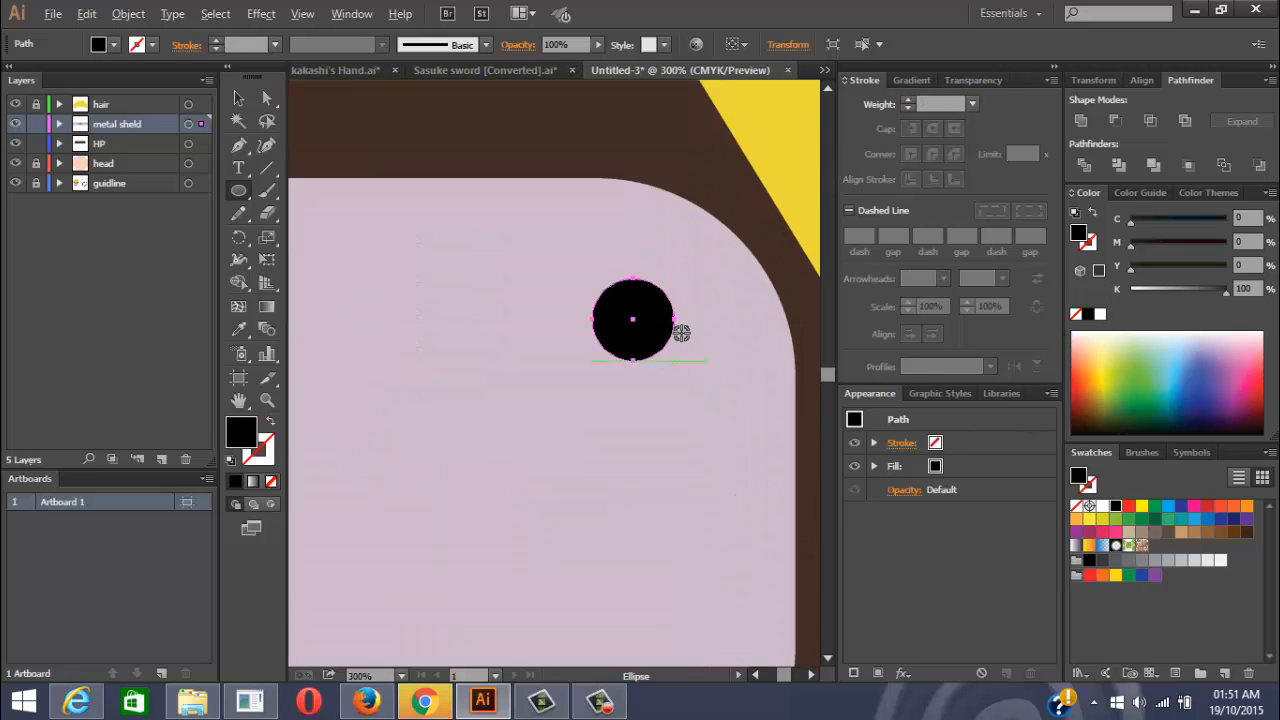
{"action": "scroll", "coordinate": [681, 333], "scroll_direction": "down", "scroll_amount": 3}
{"action": "scroll", "coordinate": [686, 320], "scroll_direction": "up", "scroll_amount": 3}
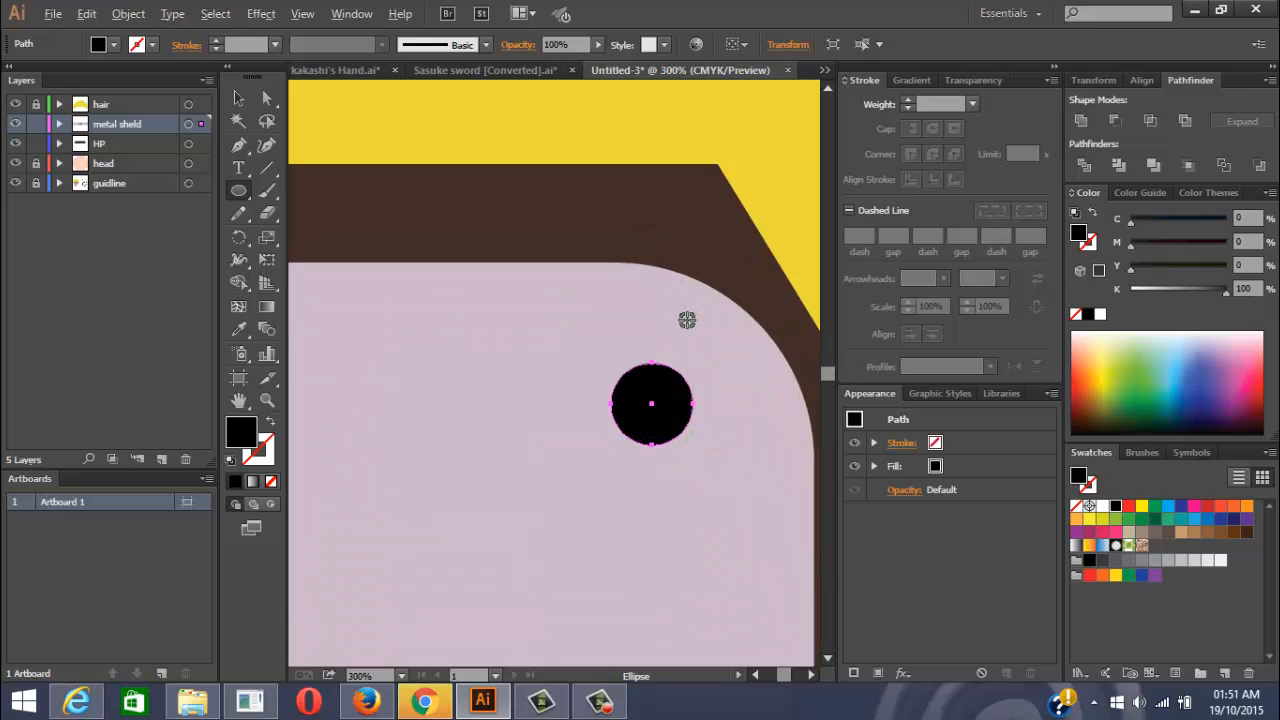
Duplicate the black rivet in place and move the copy straight down to the metal plate's lower-right corner
{"action": "left_click", "coordinate": [59, 124]}
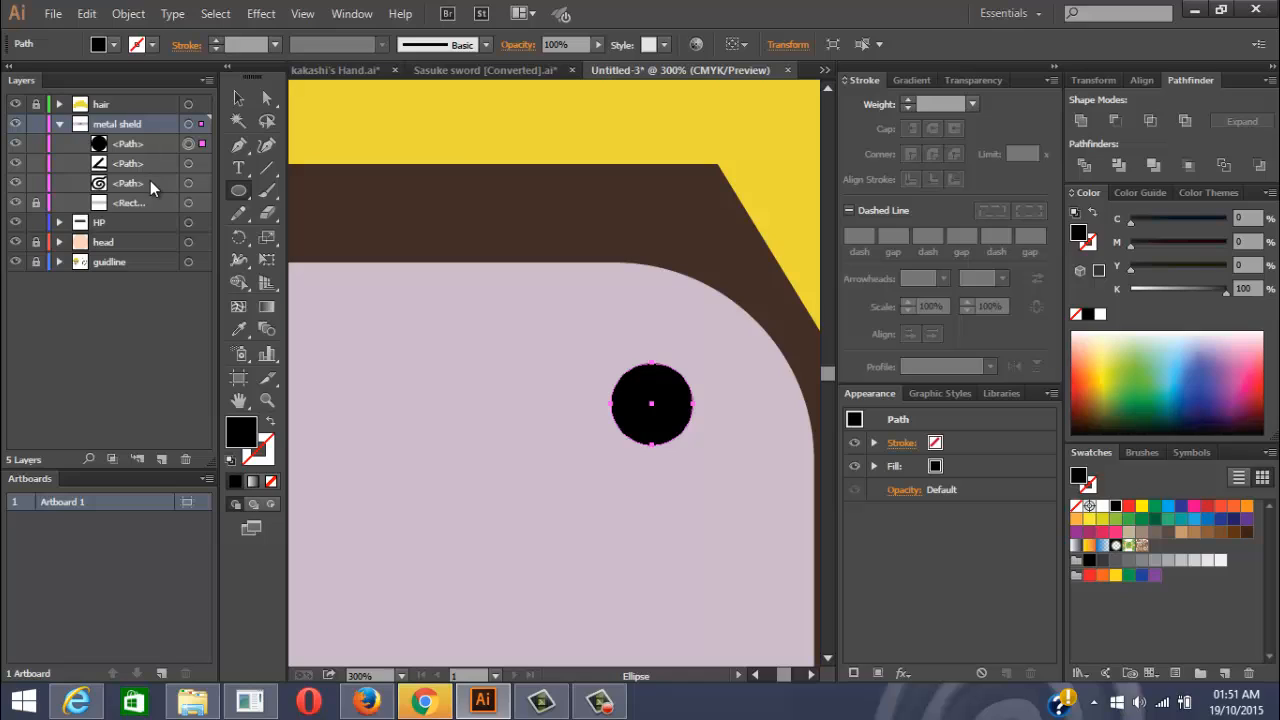
{"action": "key", "text": "Left"}
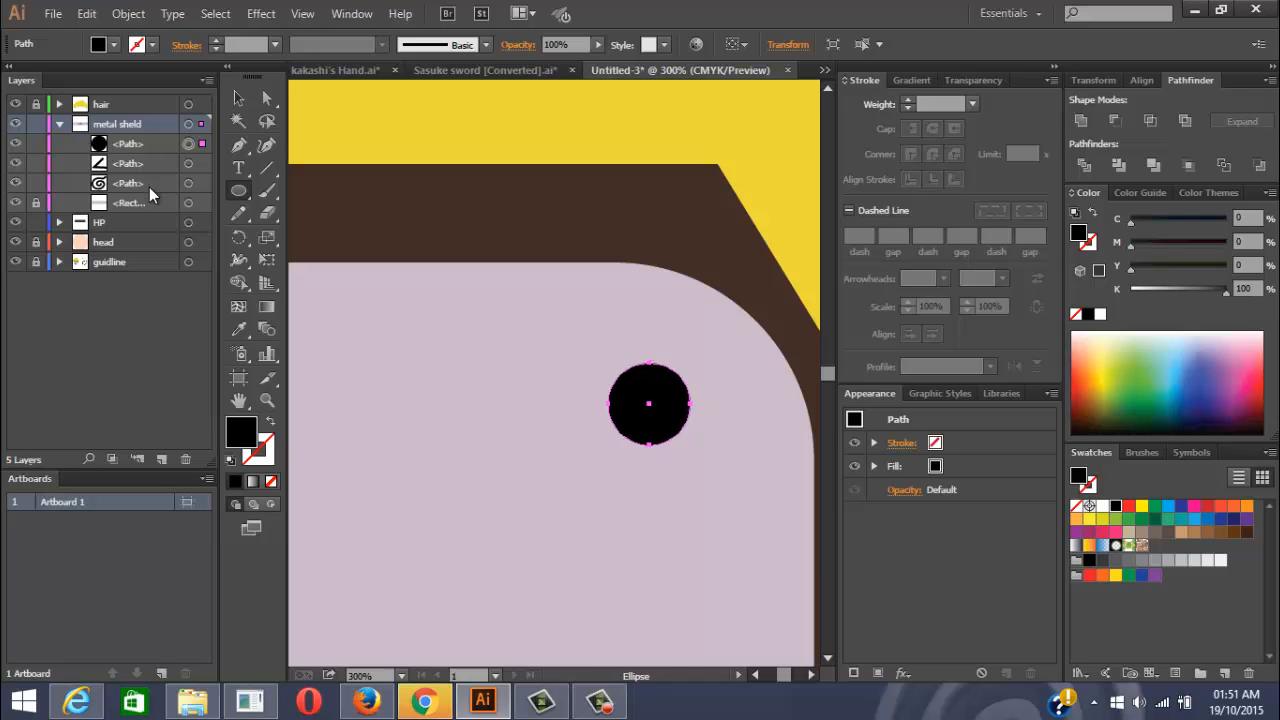
{"action": "key", "text": "Right"}
{"action": "key", "text": "ctrl+c"}
{"action": "key", "text": "ctrl+f"}
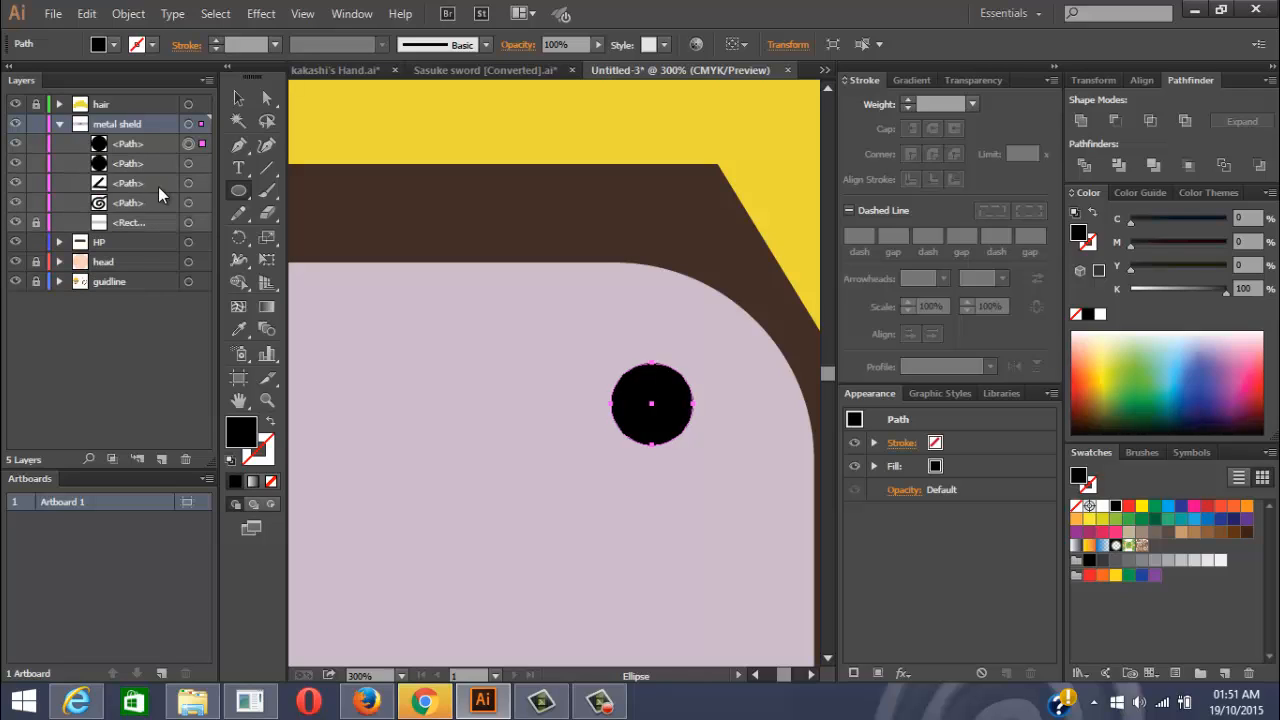
{"action": "scroll", "coordinate": [342, 230], "scroll_direction": "down", "scroll_amount": 2}
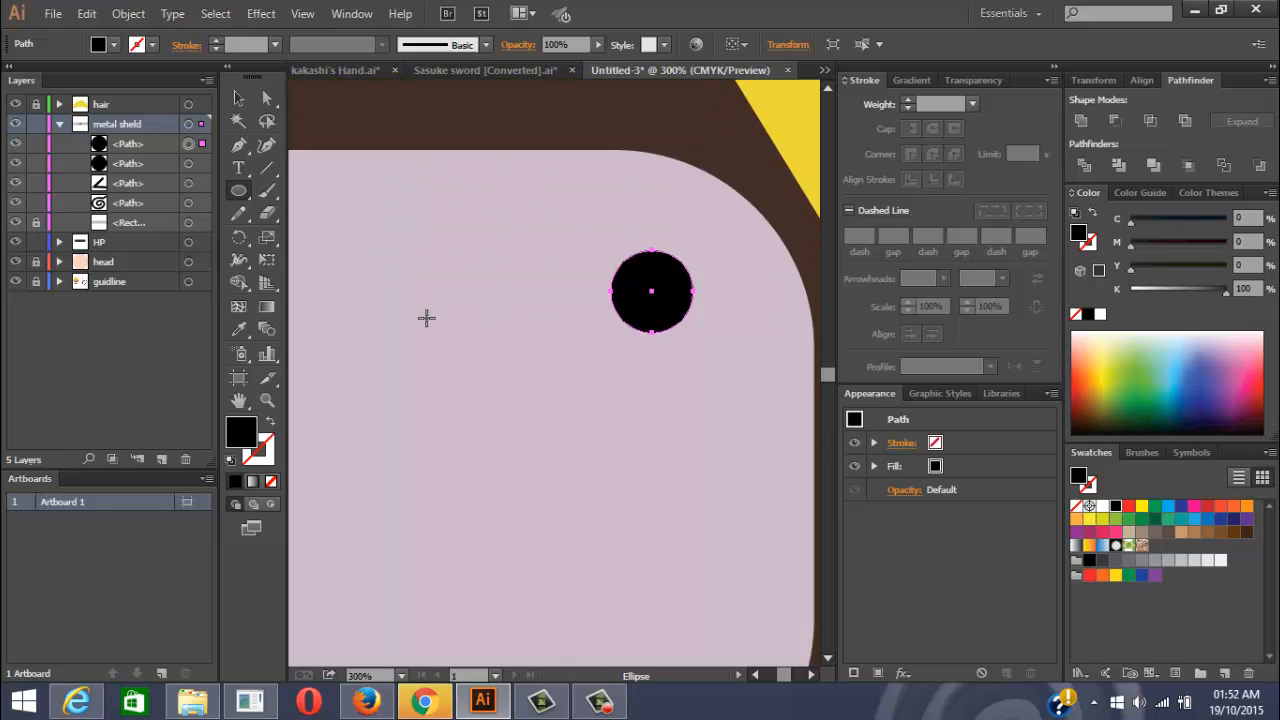
{"action": "key", "text": "Down"}
{"action": "key", "text": "Down"}
{"action": "key", "text": "Down"}
{"action": "key", "text": "Down"}
{"action": "key", "text": "Down"}
{"action": "key", "text": "Down"}
{"action": "key", "text": "Down"}
{"action": "key", "text": "Down"}
{"action": "key", "text": "Down"}
{"action": "key", "text": "Down"}
{"action": "key", "text": "Down"}
{"action": "key", "text": "Down"}
{"action": "key", "text": "Down"}
{"action": "key", "text": "Down"}
{"action": "key", "text": "Down"}
{"action": "key", "text": "Down"}
{"action": "key", "text": "Down"}
{"action": "key", "text": "Down"}
{"action": "key", "text": "Down"}
{"action": "key", "text": "Down"}
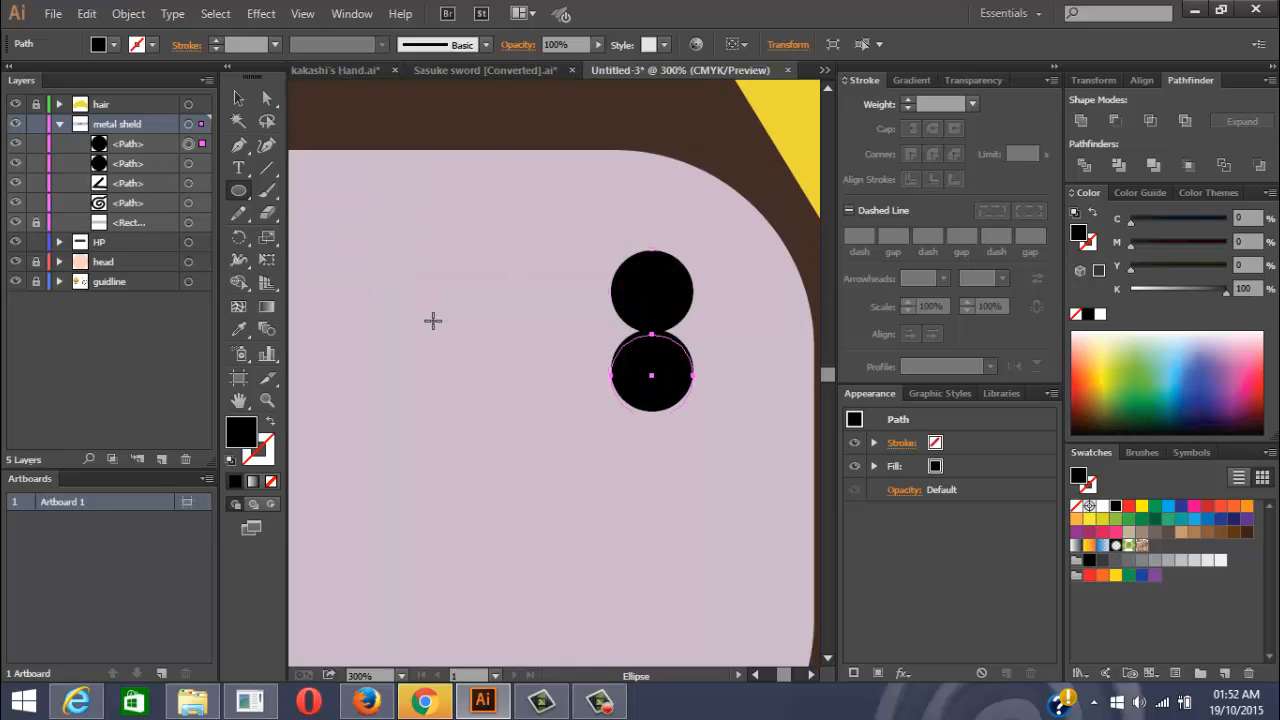
{"action": "key", "text": "Down"}
{"action": "key", "text": "Down"}
{"action": "key", "text": "Down"}
{"action": "key", "text": "Down"}
{"action": "key", "text": "Down"}
{"action": "key", "text": "Down"}
{"action": "key", "text": "Down"}
{"action": "key", "text": "Down"}
{"action": "key", "text": "Down"}
{"action": "key", "text": "Down"}
{"action": "key", "text": "Down"}
{"action": "key", "text": "Down"}
{"action": "key", "text": "Down"}
{"action": "key", "text": "Down"}
{"action": "key", "text": "Down"}
{"action": "key", "text": "Down"}
{"action": "key", "text": "Down"}
{"action": "key", "text": "Down"}
{"action": "key", "text": "Down"}
{"action": "key", "text": "Down"}
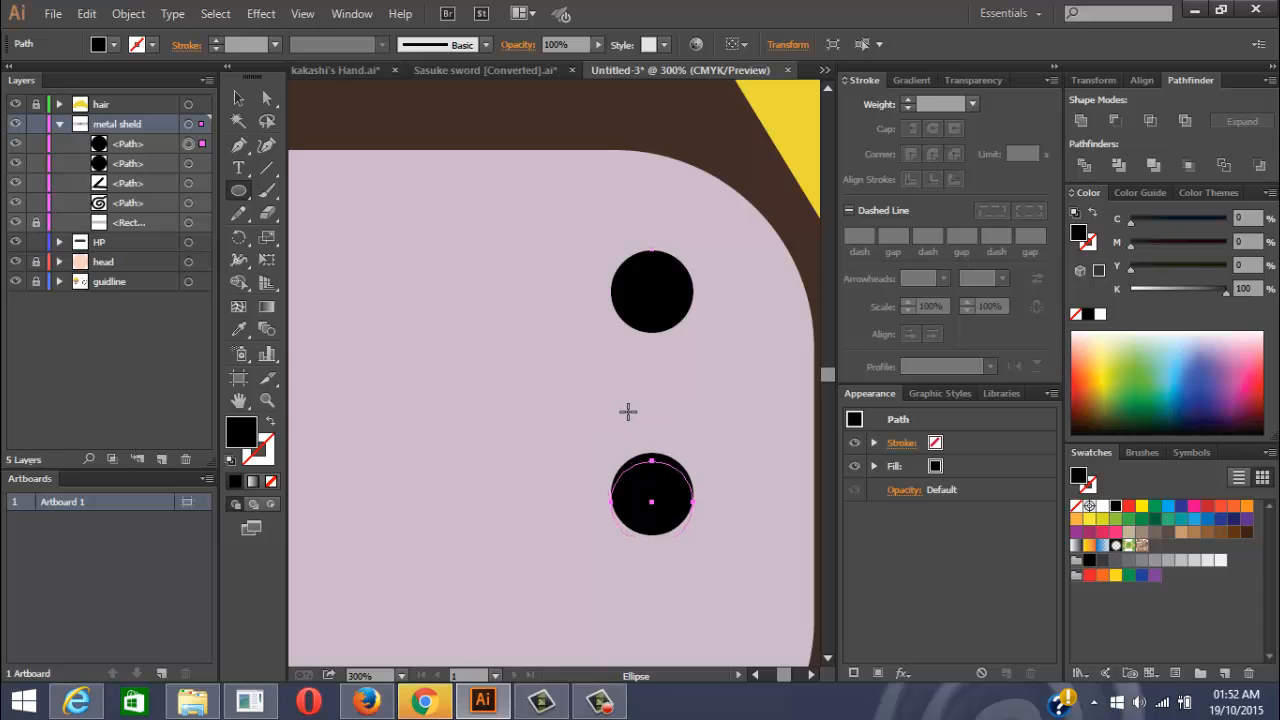
{"action": "key", "text": "Down"}
{"action": "key", "text": "Down"}
{"action": "key", "text": "Down"}
{"action": "key", "text": "Down"}
{"action": "key", "text": "Down"}
{"action": "key", "text": "Down"}
{"action": "key", "text": "Down"}
{"action": "key", "text": "Down"}
{"action": "key", "text": "Down"}
{"action": "key", "text": "Down"}
{"action": "key", "text": "Down"}
{"action": "key", "text": "Down"}
{"action": "key", "text": "Down"}
{"action": "key", "text": "Down"}
{"action": "key", "text": "Down"}
{"action": "key", "text": "Down"}
{"action": "key", "text": "Down"}
{"action": "key", "text": "Down"}
{"action": "key", "text": "Down"}
{"action": "key", "text": "Down"}
{"action": "scroll", "coordinate": [631, 374], "scroll_direction": "down", "scroll_amount": 3}
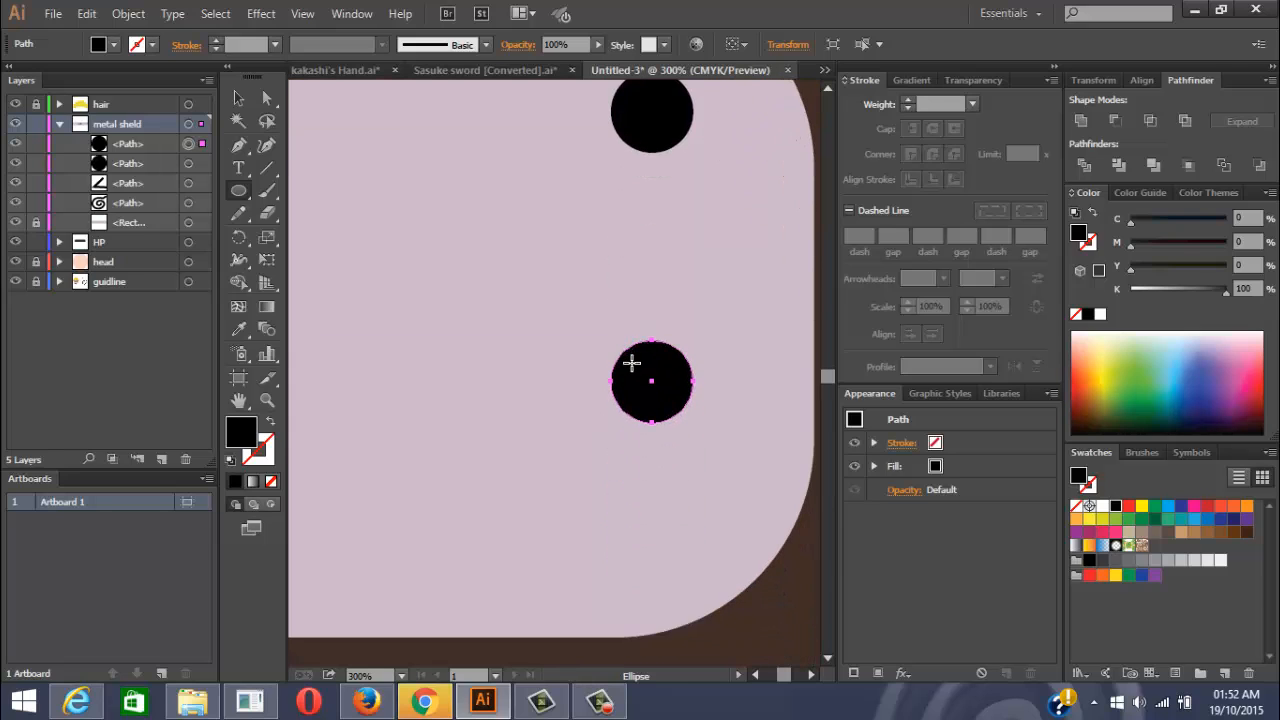
{"action": "key", "text": "Down"}
{"action": "key", "text": "Down"}
{"action": "key", "text": "Down"}
{"action": "key", "text": "Down"}
{"action": "key", "text": "Down"}
{"action": "key", "text": "Down"}
{"action": "key", "text": "Down"}
{"action": "key", "text": "Down"}
{"action": "key", "text": "Down"}
{"action": "key", "text": "Down"}
{"action": "key", "text": "Down"}
{"action": "key", "text": "Down"}
{"action": "key", "text": "Down"}
{"action": "key", "text": "Down"}
{"action": "key", "text": "Down"}
{"action": "key", "text": "Down"}
{"action": "key", "text": "Down"}
{"action": "key", "text": "Down"}
{"action": "key", "text": "Down"}
{"action": "key", "text": "Down"}
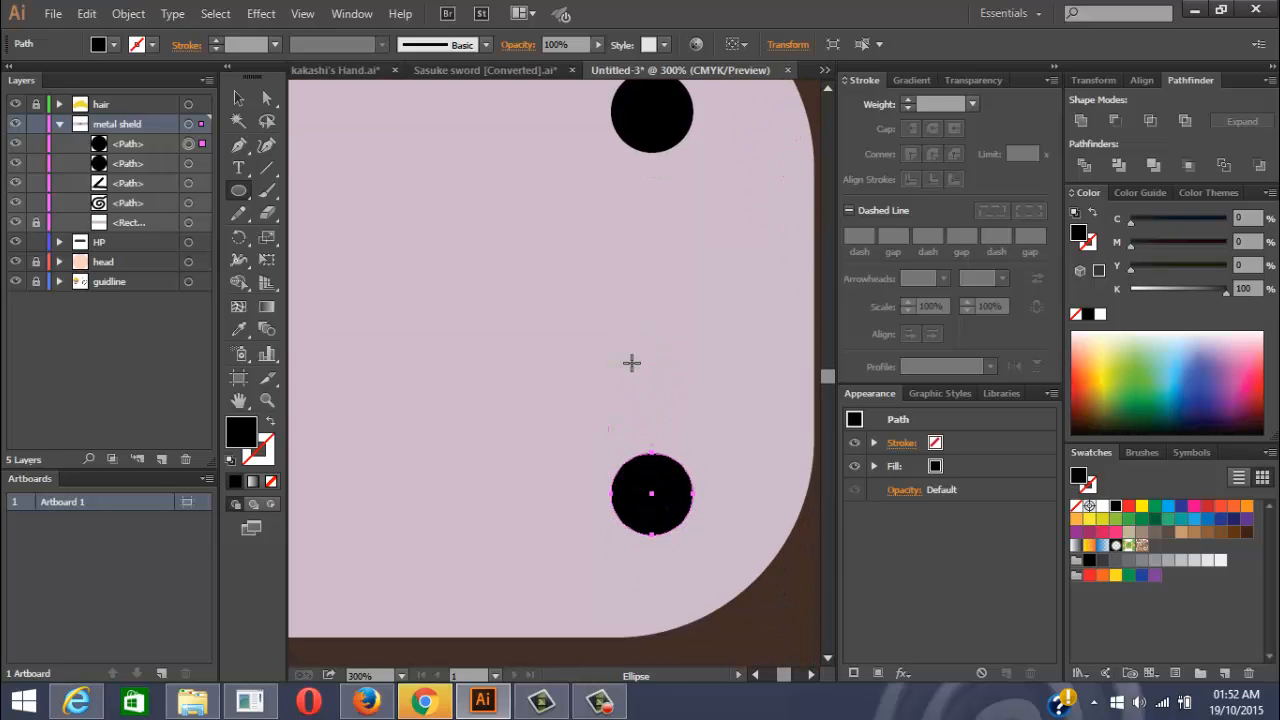
{"action": "key", "text": "Down"}
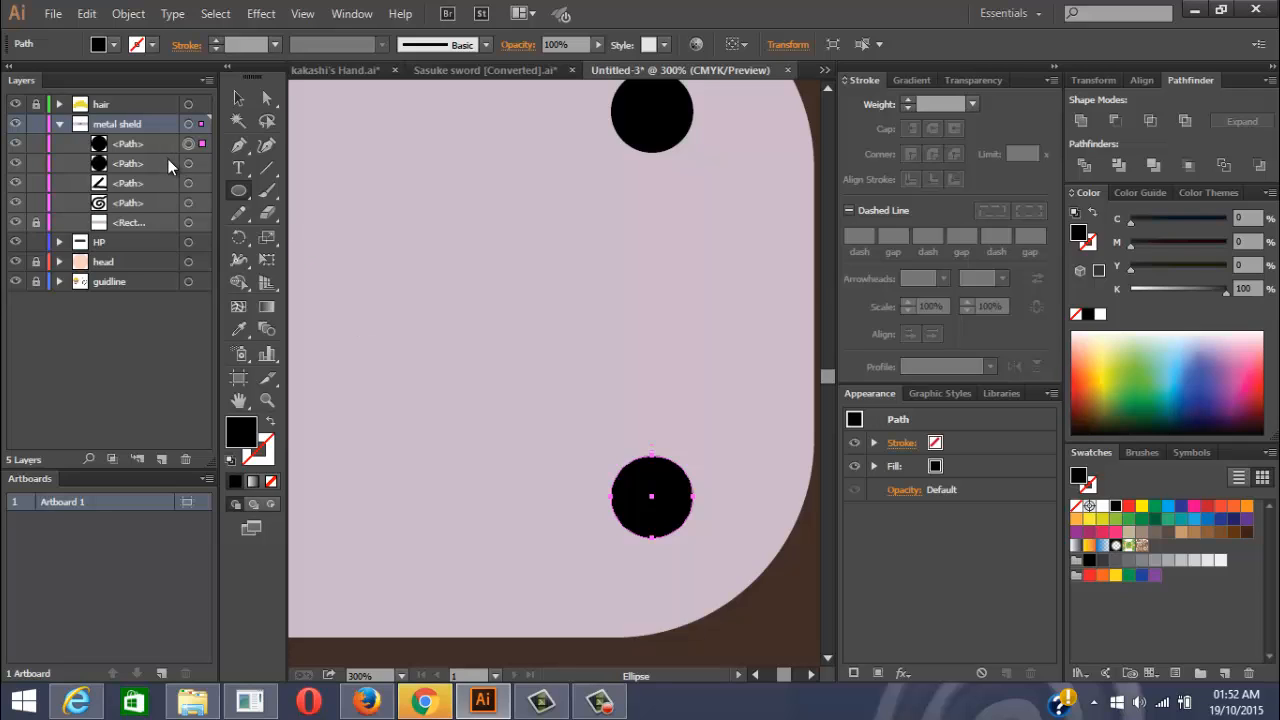
Duplicate the lower black rivet in place and move the copy midway between the two rivets, shifted right toward the metal plate's end
{"action": "key", "text": "ctrl+c"}
{"action": "key", "text": "ctrl+f"}
{"action": "key", "text": "Up"}
{"action": "key", "text": "Up"}
{"action": "key", "text": "Up"}
{"action": "key", "text": "Up"}
{"action": "key", "text": "Up"}
{"action": "key", "text": "Up"}
{"action": "key", "text": "Up"}
{"action": "key", "text": "Up"}
{"action": "key", "text": "Up"}
{"action": "key", "text": "Up"}
{"action": "key", "text": "Up"}
{"action": "key", "text": "Up"}
{"action": "key", "text": "Up"}
{"action": "key", "text": "Up"}
{"action": "key", "text": "Up"}
{"action": "key", "text": "Up"}
{"action": "key", "text": "Up"}
{"action": "key", "text": "Up"}
{"action": "key", "text": "Up"}
{"action": "key", "text": "Up"}
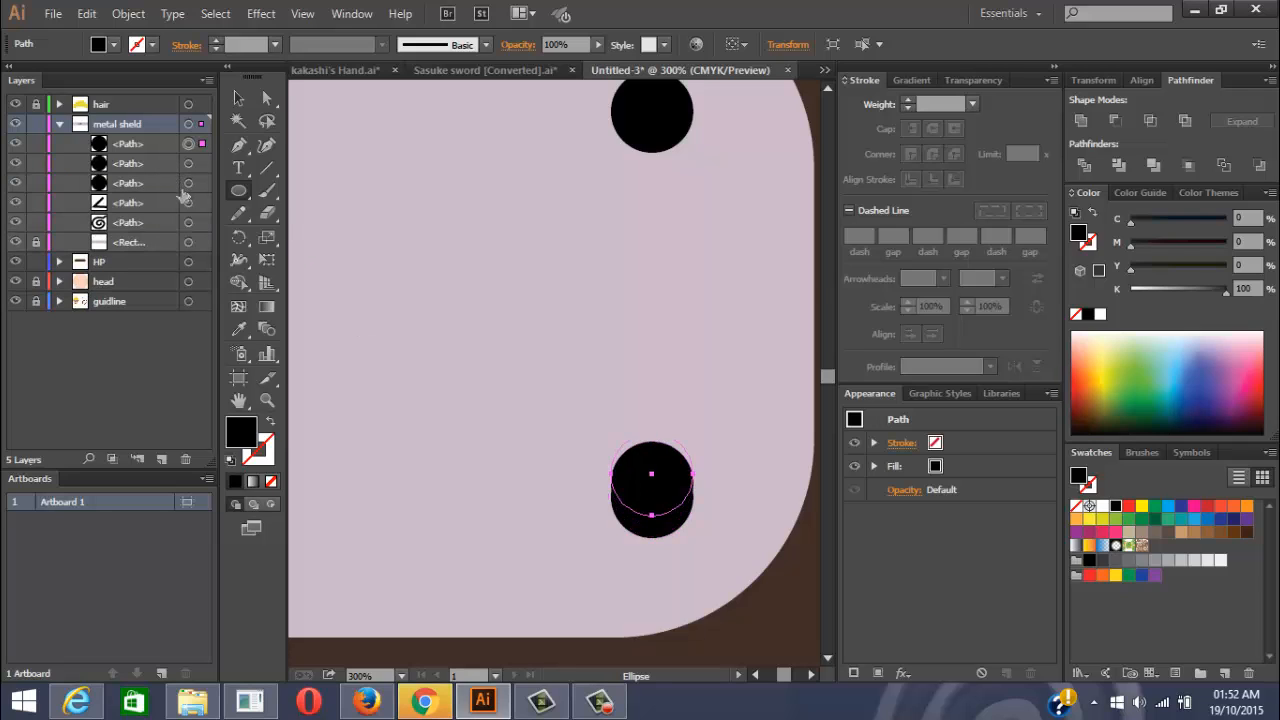
{"action": "key", "text": "Up"}
{"action": "key", "text": "Up"}
{"action": "key", "text": "Up"}
{"action": "key", "text": "Up"}
{"action": "key", "text": "Up"}
{"action": "key", "text": "Up"}
{"action": "key", "text": "Up"}
{"action": "key", "text": "Up"}
{"action": "key", "text": "Up"}
{"action": "key", "text": "Up"}
{"action": "key", "text": "Up"}
{"action": "key", "text": "Up"}
{"action": "key", "text": "Up"}
{"action": "key", "text": "Up"}
{"action": "key", "text": "Up"}
{"action": "key", "text": "Up"}
{"action": "key", "text": "Up"}
{"action": "key", "text": "Up"}
{"action": "key", "text": "Up"}
{"action": "key", "text": "Up"}
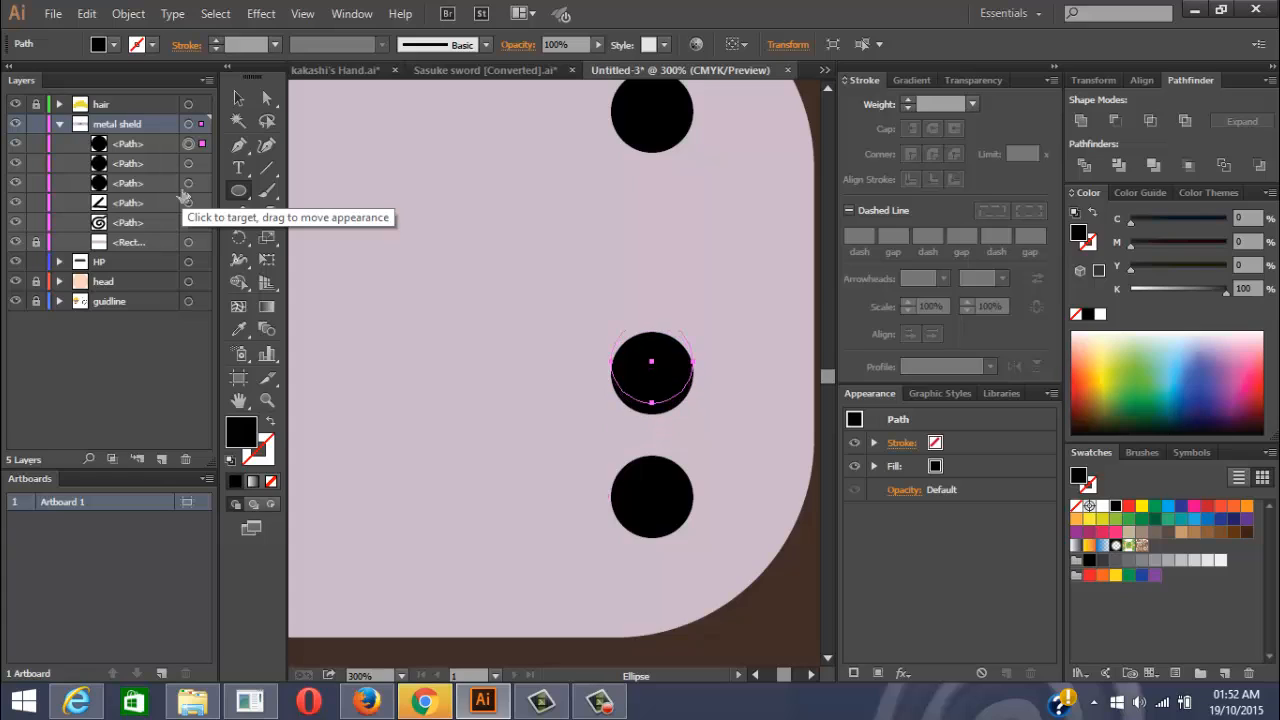
{"action": "key", "text": "Up"}
{"action": "key", "text": "Up"}
{"action": "key", "text": "Up"}
{"action": "key", "text": "Up"}
{"action": "key", "text": "Up"}
{"action": "key", "text": "Up"}
{"action": "key", "text": "Up"}
{"action": "key", "text": "Up"}
{"action": "key", "text": "Up"}
{"action": "key", "text": "Up"}
{"action": "key", "text": "Right"}
{"action": "key", "text": "Right"}
{"action": "key", "text": "Right"}
{"action": "key", "text": "Right"}
{"action": "key", "text": "Right"}
{"action": "key", "text": "Right"}
{"action": "key", "text": "Right"}
{"action": "key", "text": "Right"}
{"action": "key", "text": "Right"}
{"action": "key", "text": "Right"}
{"action": "key", "text": "Right"}
{"action": "key", "text": "Right"}
{"action": "key", "text": "Right"}
{"action": "key", "text": "Right"}
{"action": "key", "text": "Right"}
{"action": "key", "text": "Right"}
{"action": "key", "text": "Right"}
{"action": "key", "text": "Right"}
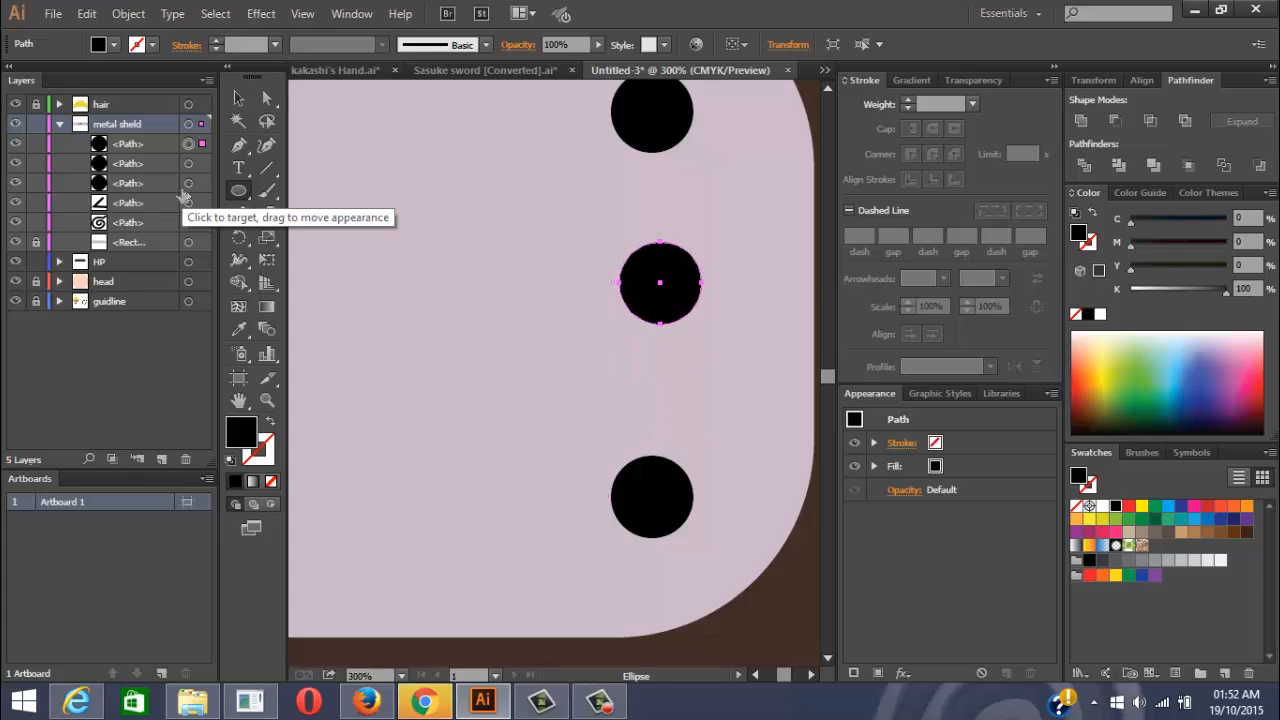
{"action": "key", "text": "Right"}
{"action": "key", "text": "Right"}
{"action": "key", "text": "Right"}
{"action": "key", "text": "Right"}
{"action": "key", "text": "Right"}
{"action": "key", "text": "Right"}
{"action": "key", "text": "Right"}
{"action": "key", "text": "Right"}
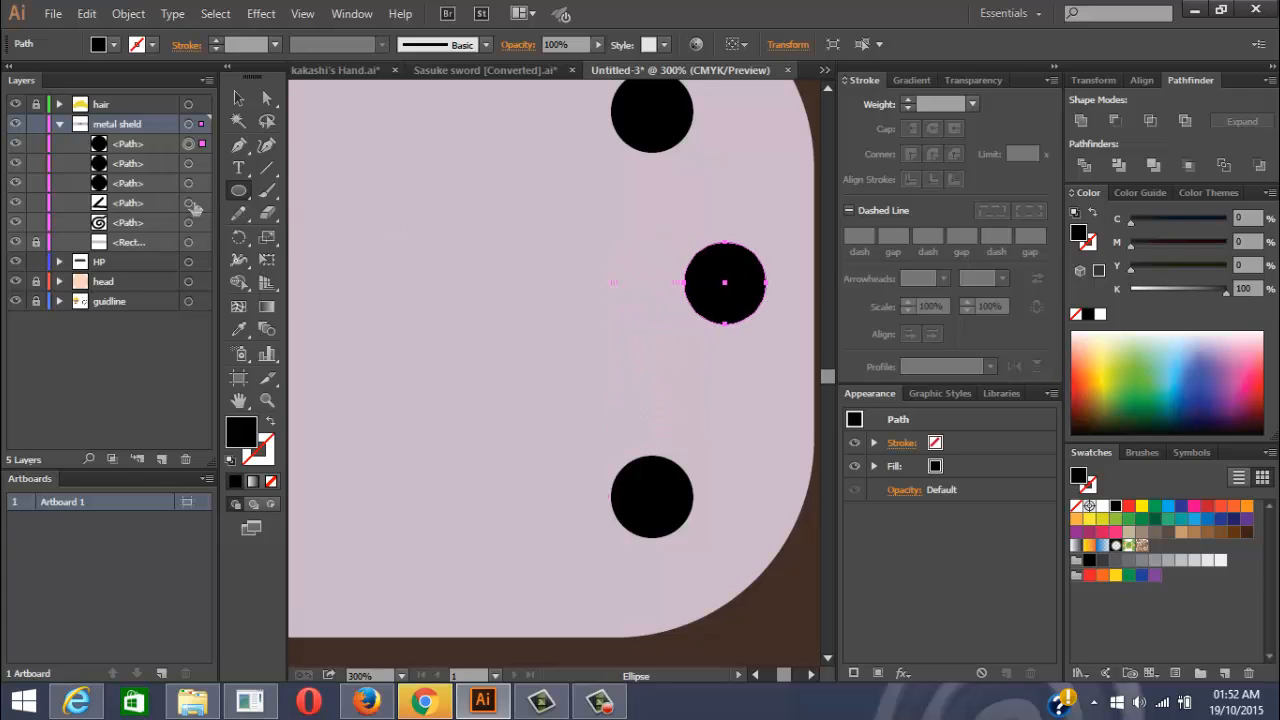
Examine the placement of the three rivets on the metal plate in relation to the leaf symbol and the whole headband
{"action": "key", "text": "ctrl+minus"}
{"action": "key", "text": "ctrl+minus"}
{"action": "key", "text": "ctrl+minus"}
{"action": "key", "text": "ctrl+minus"}
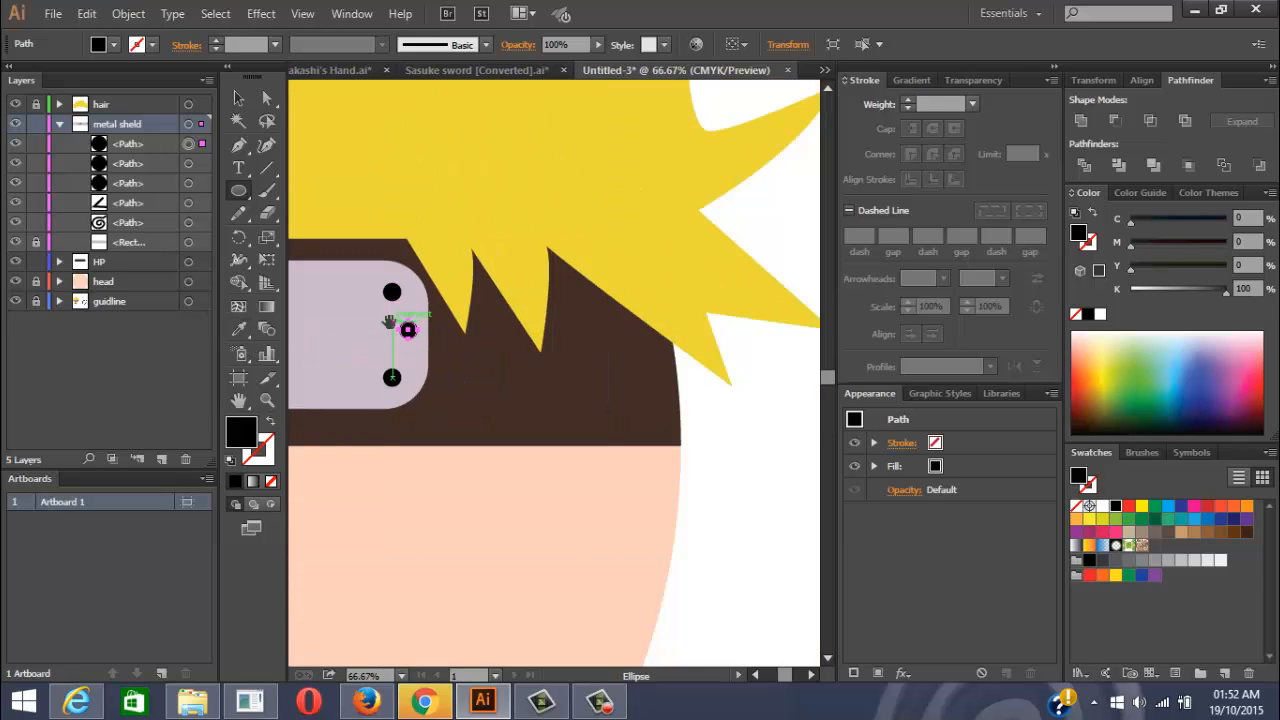
{"action": "left_click_drag", "start_coordinate": [363, 326], "coordinate": [704, 293]}
{"action": "key", "text": "ctrl+minus"}
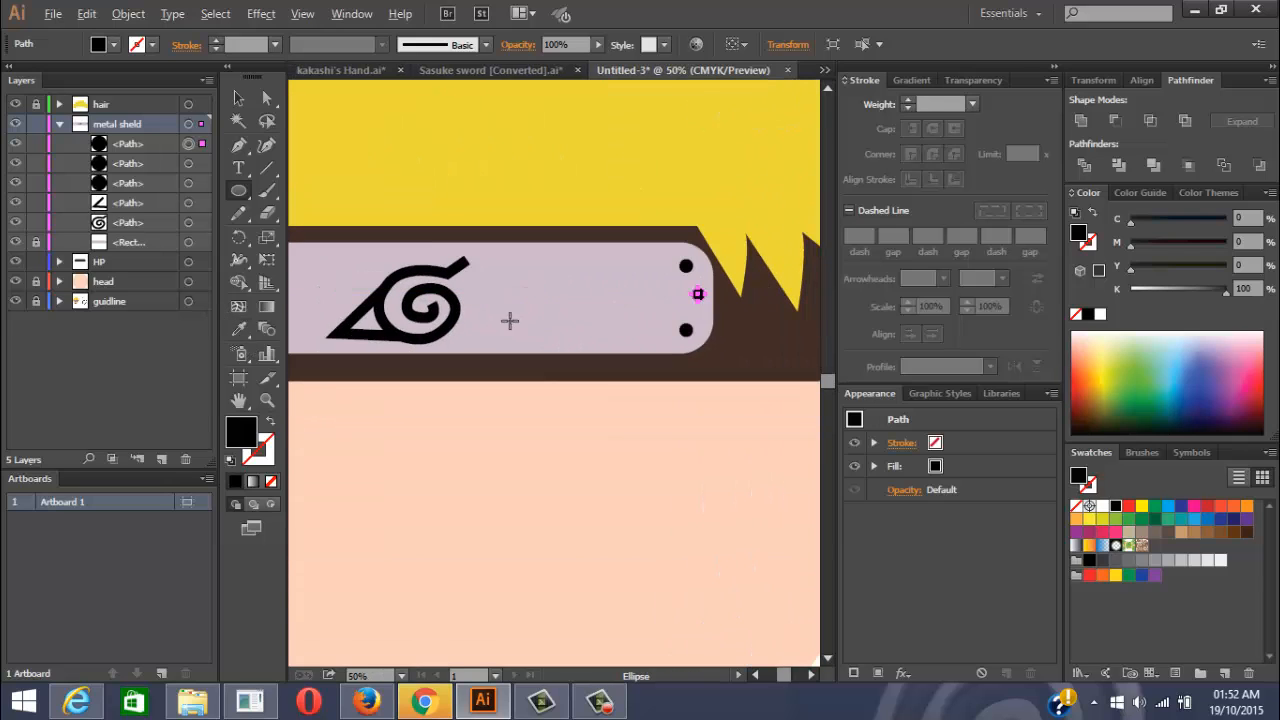
{"action": "left_click_drag", "start_coordinate": [523, 294], "coordinate": [621, 298]}
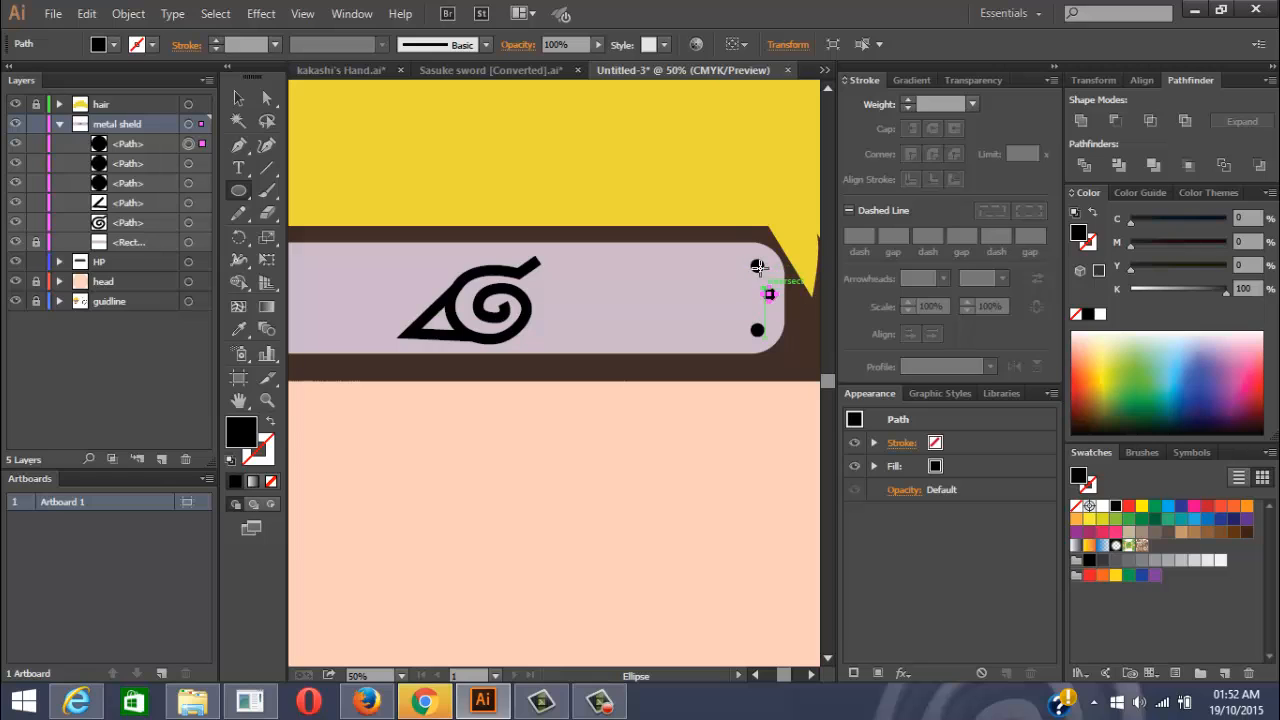
{"action": "scroll", "coordinate": [686, 273], "scroll_direction": "down", "scroll_amount": 2}
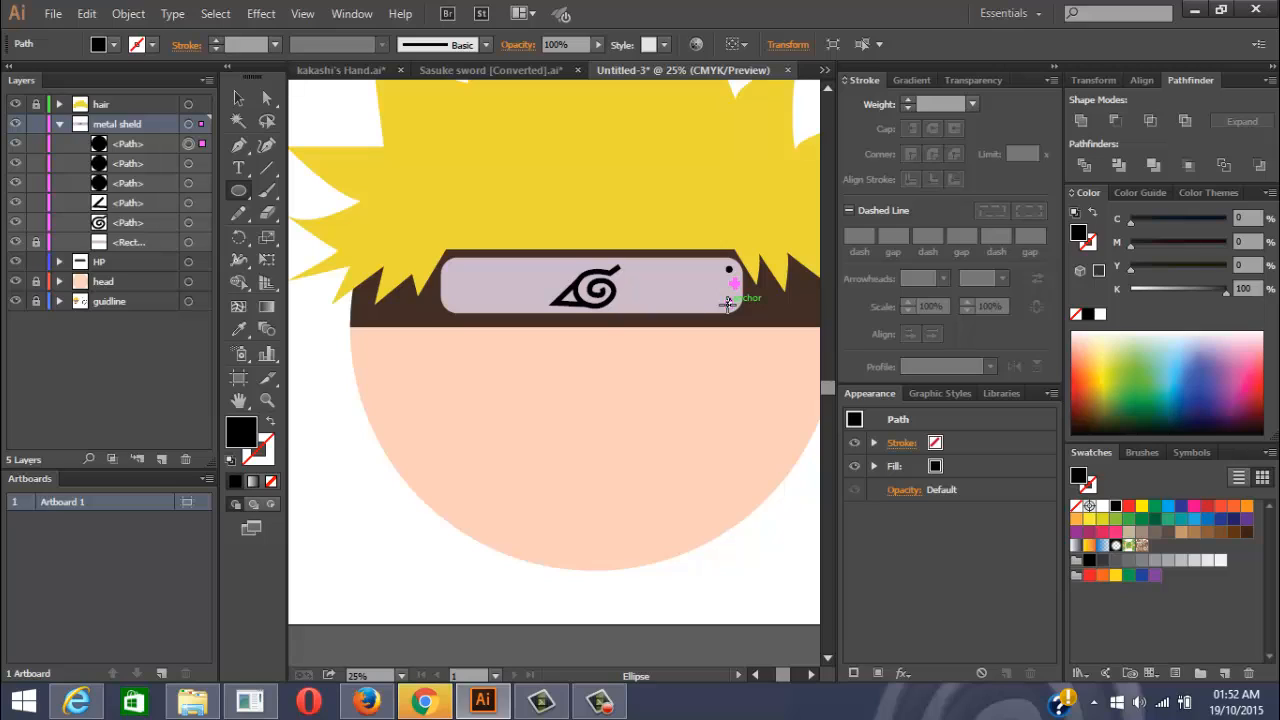
{"action": "left_click_drag", "start_coordinate": [724, 302], "coordinate": [732, 305]}
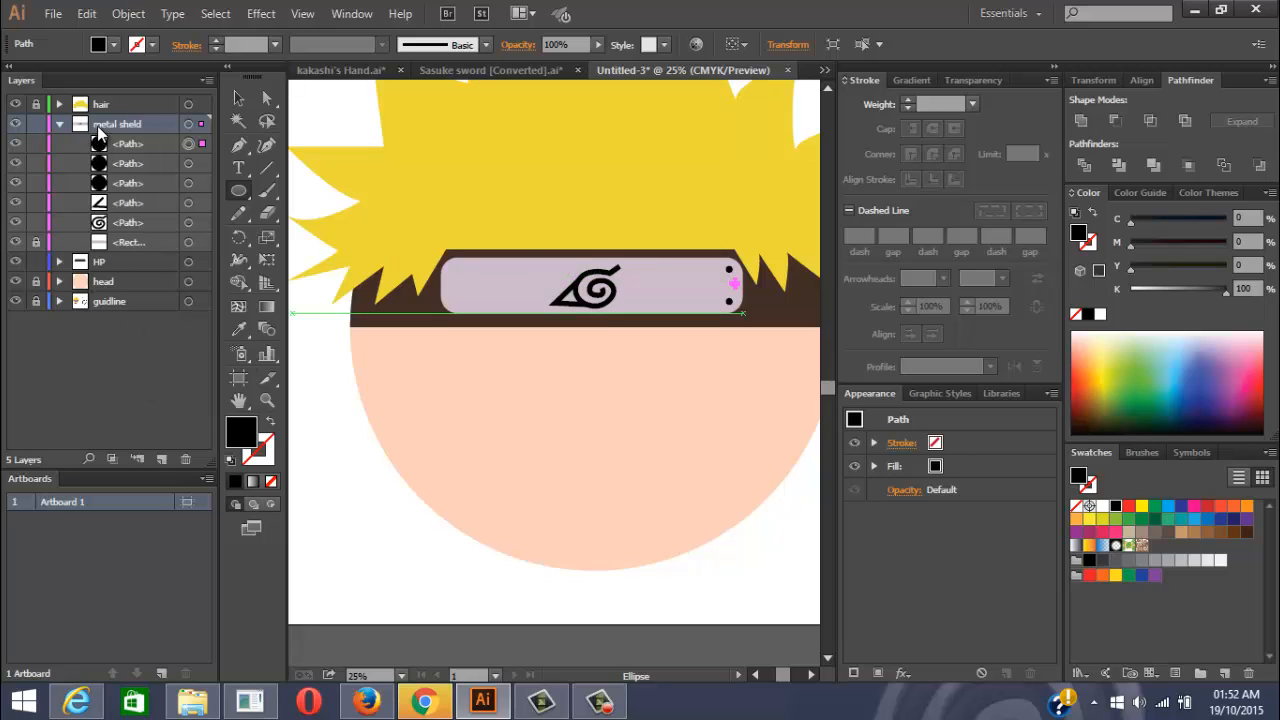
Create a new layer above the metal sheld layer and transfer the middle rivet into it
{"action": "left_click", "coordinate": [161, 460]}
{"action": "left_click", "coordinate": [123, 165]}
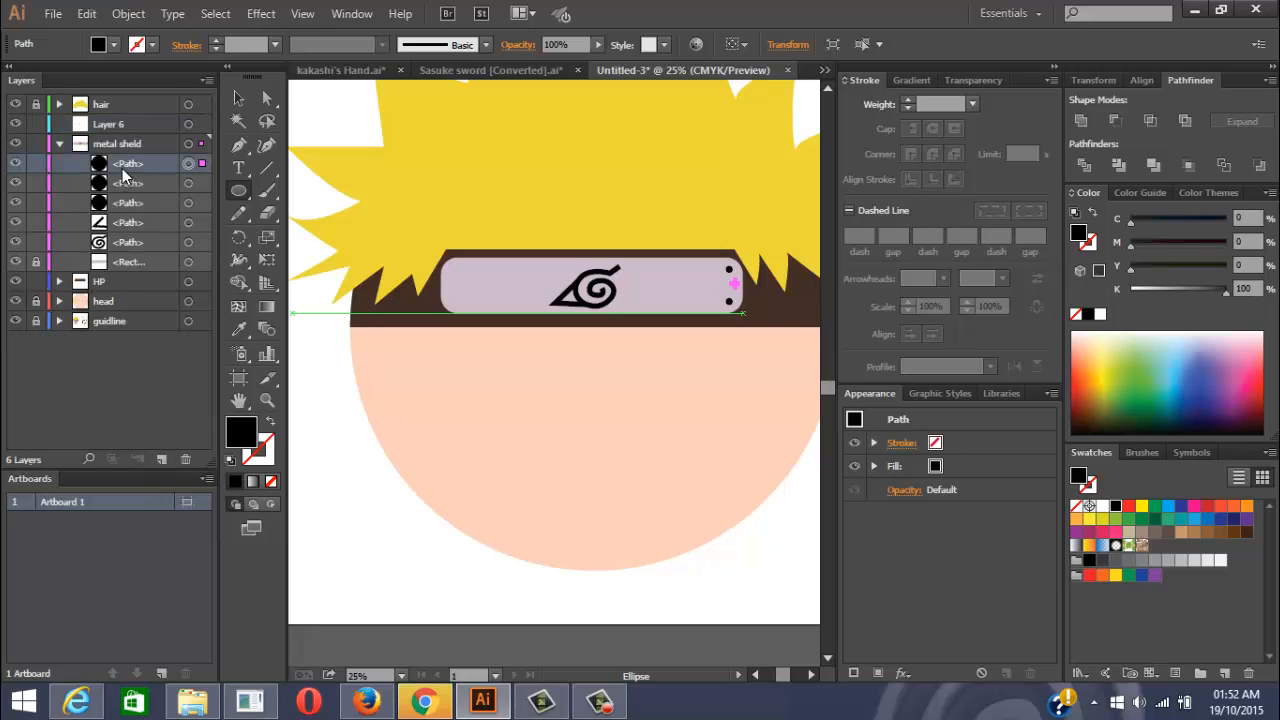
{"action": "left_click", "coordinate": [188, 183], "text": "shift"}
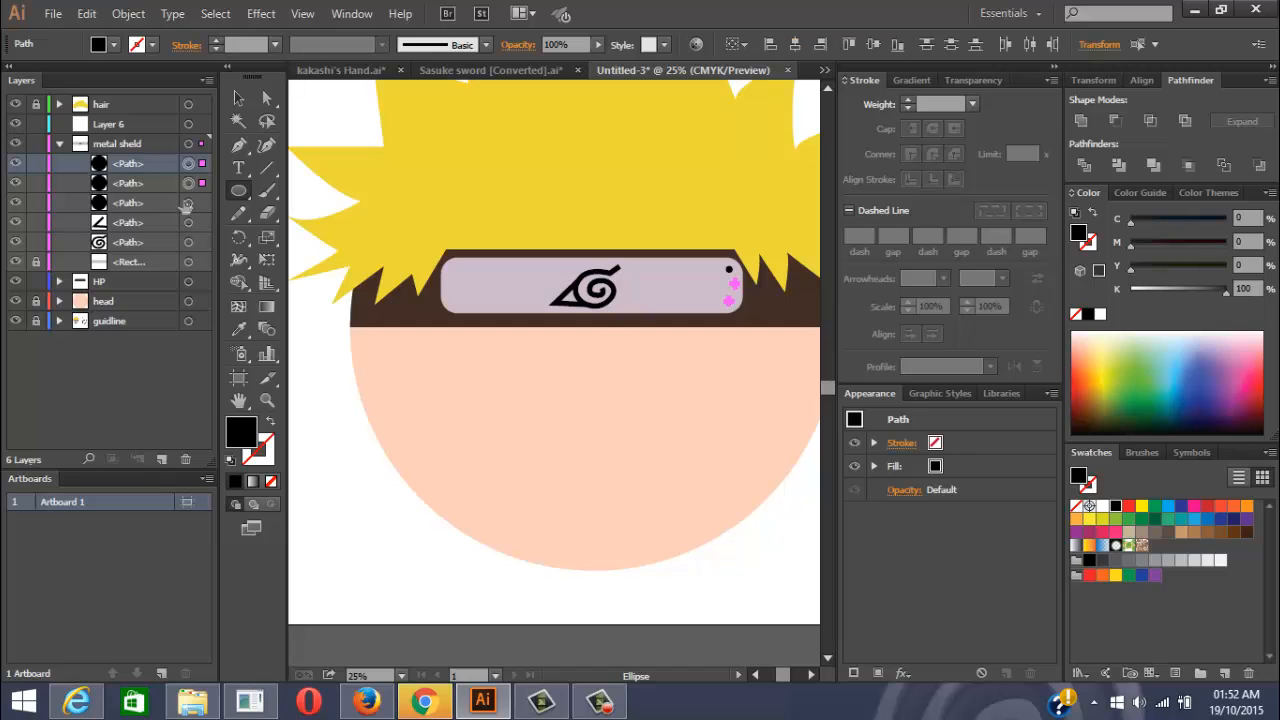
{"action": "left_click", "coordinate": [188, 203], "text": "shift"}
{"action": "left_click_drag", "start_coordinate": [127, 165], "coordinate": [126, 124]}
Name the new rivet layer "black nuts"
{"action": "double_click", "coordinate": [126, 124]}
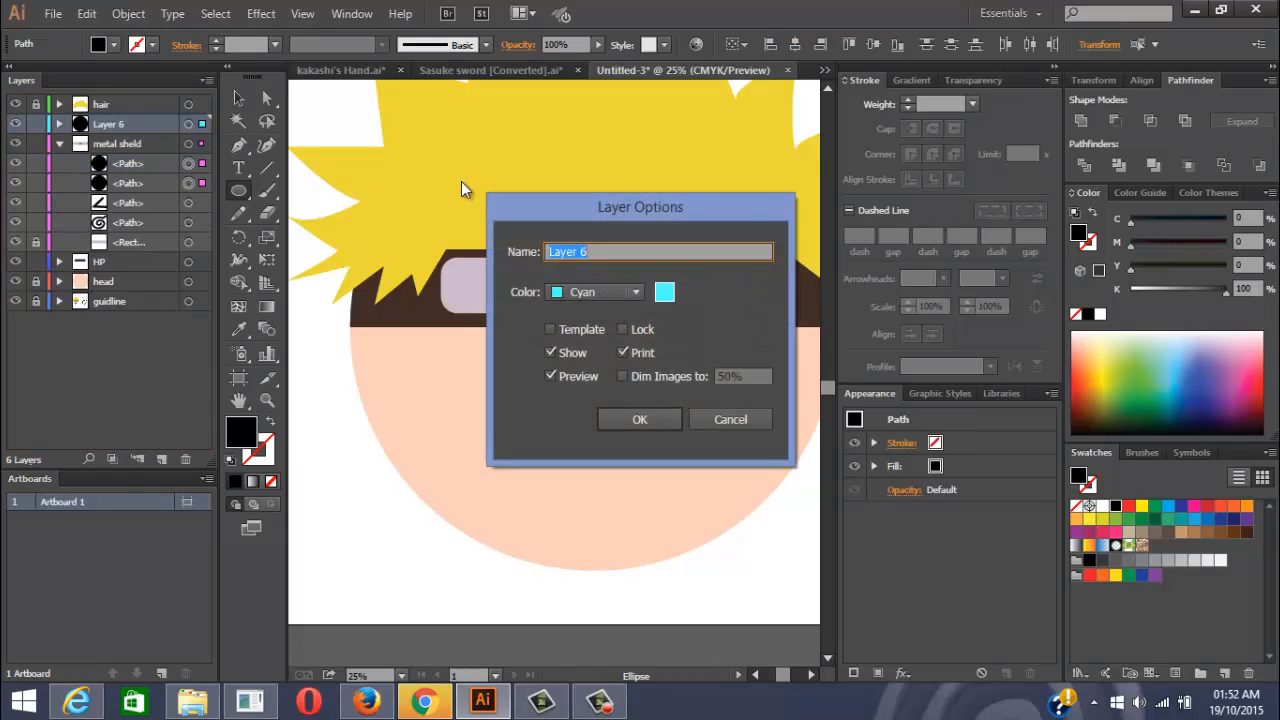
{"action": "type", "text": "nut"}
{"action": "key", "text": "Return"}
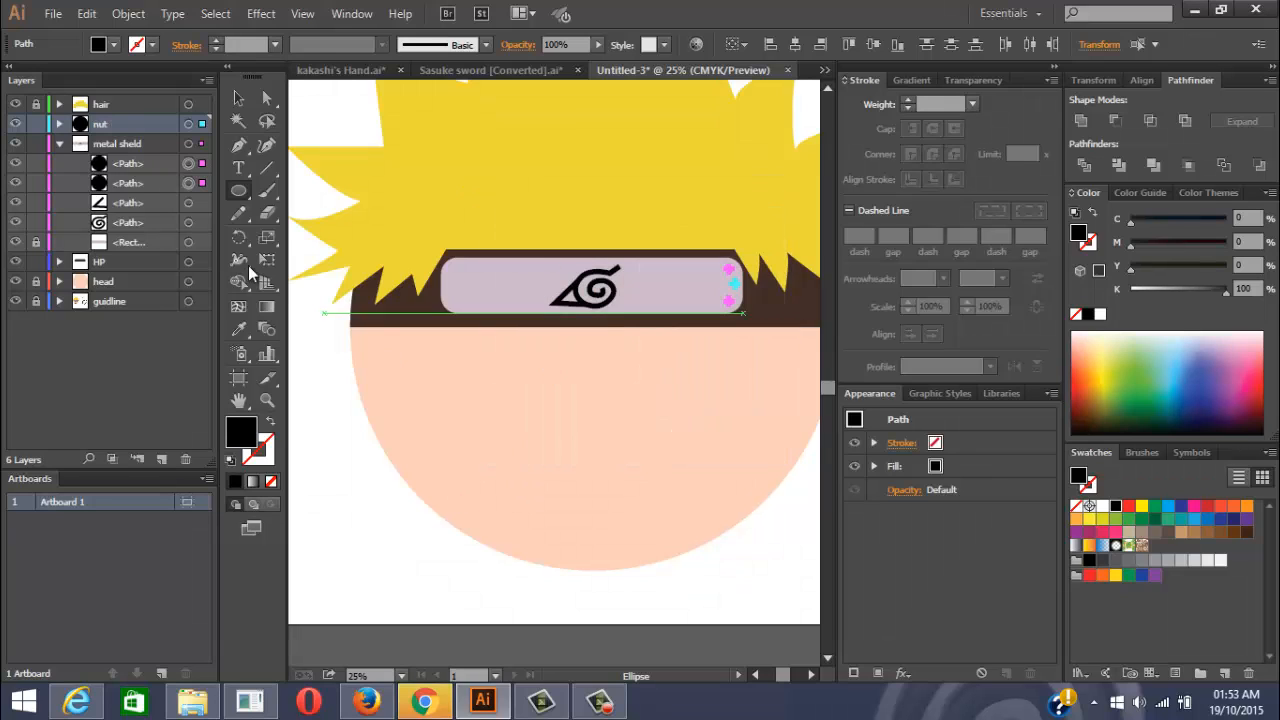
{"action": "double_click", "coordinate": [104, 124]}
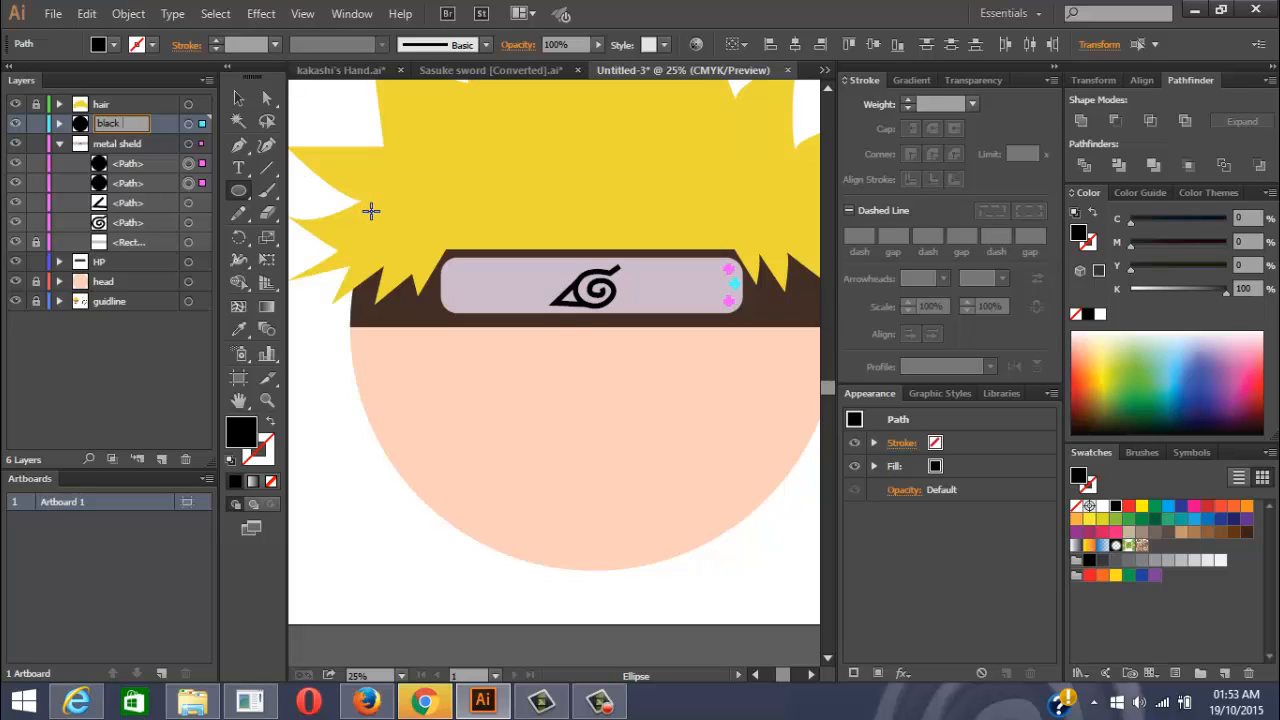
{"action": "key", "text": "Return"}
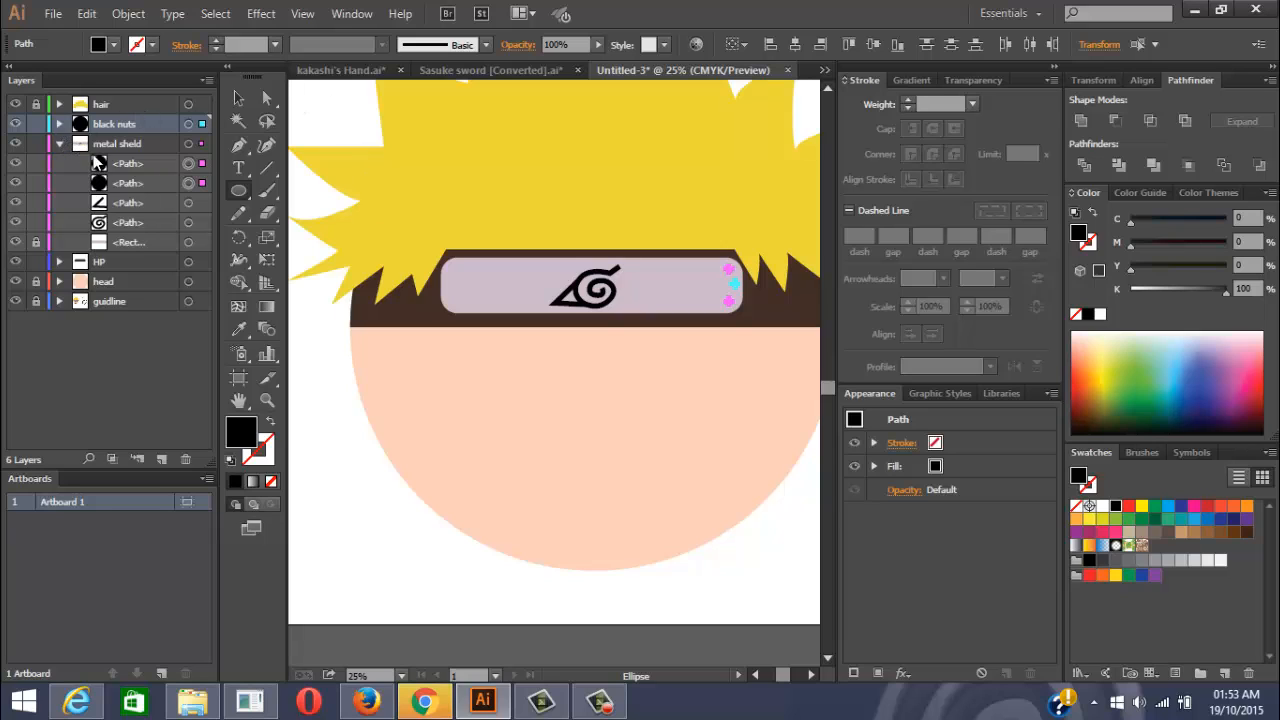
Transfer the two remaining rivets from the metal sheld layer into the black nuts layer and collapse the metal sheld layer
{"action": "left_click", "coordinate": [135, 165]}
{"action": "left_click_drag", "start_coordinate": [135, 165], "coordinate": [120, 126]}
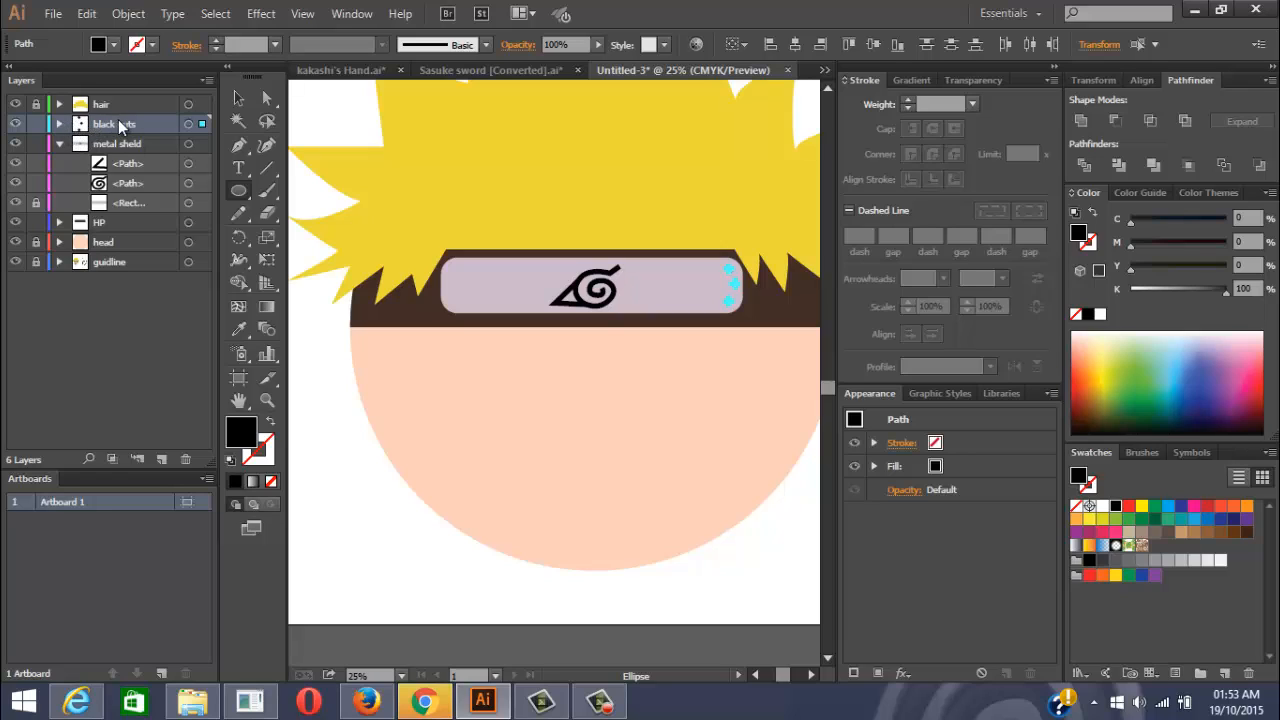
{"action": "left_click", "coordinate": [59, 143]}
Duplicate the black nuts layer with all its rivets
{"action": "left_click", "coordinate": [188, 123]}
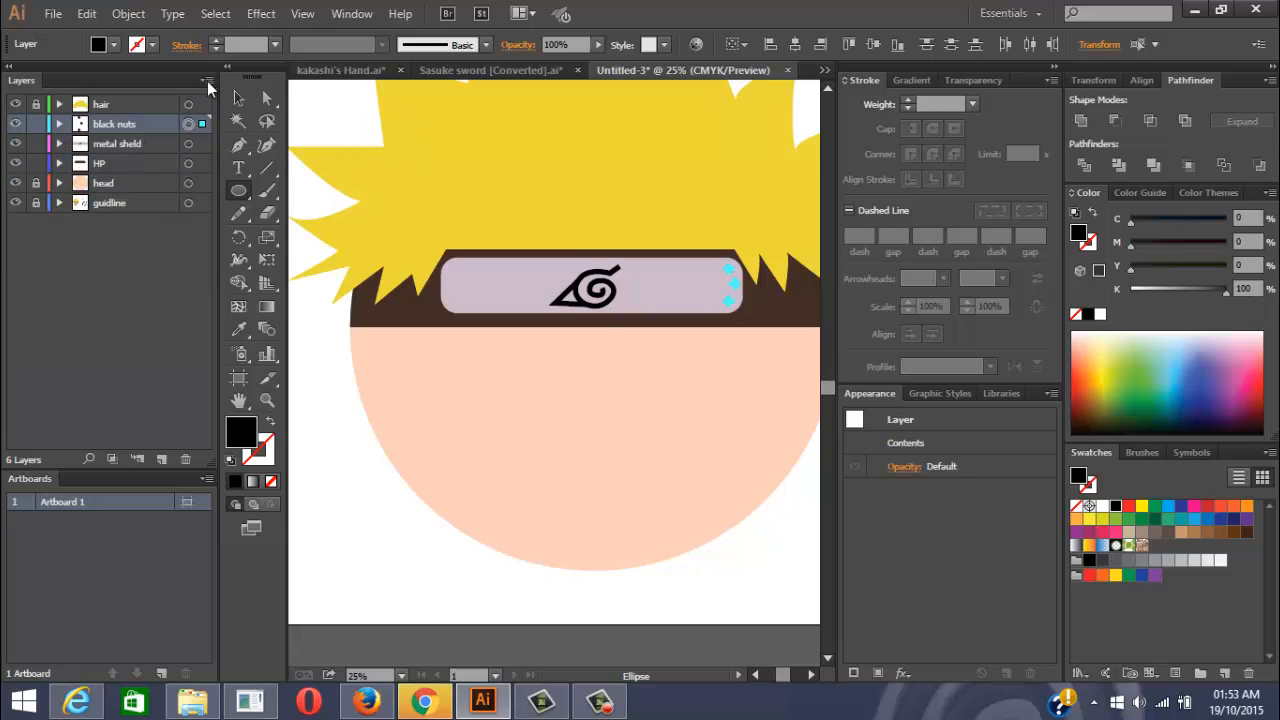
{"action": "left_click", "coordinate": [206, 80]}
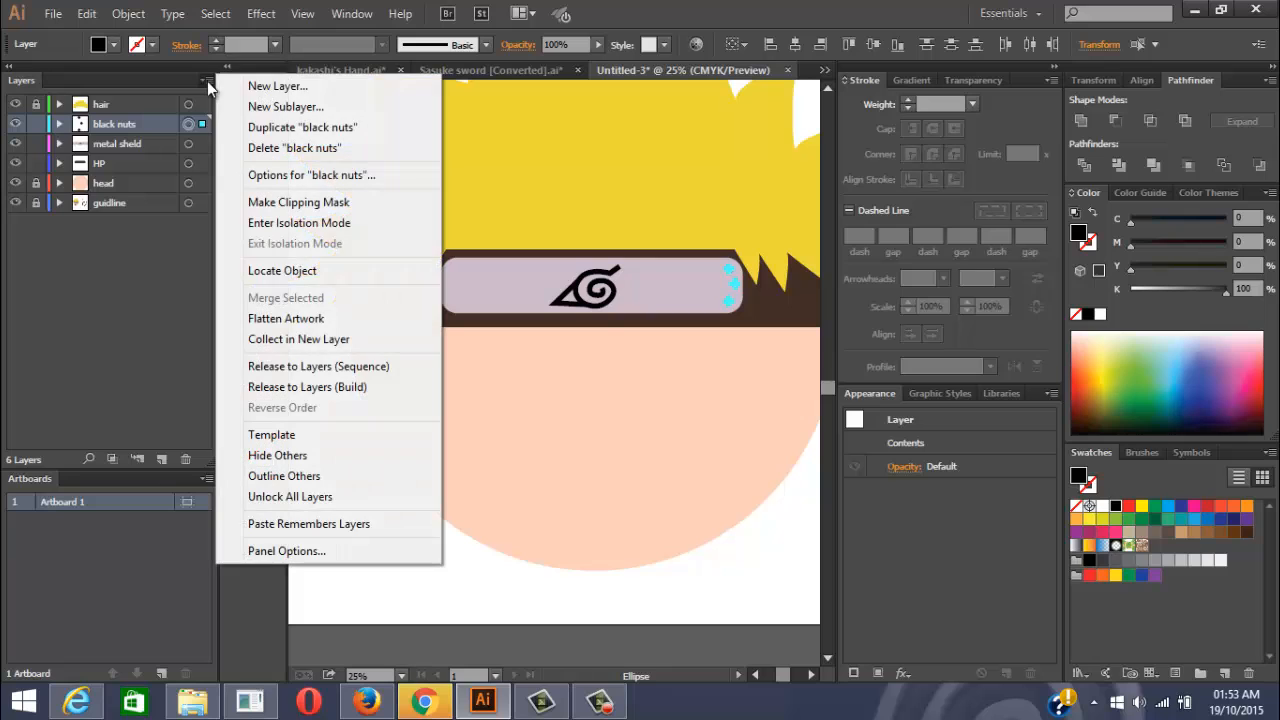
{"action": "left_click", "coordinate": [300, 130]}
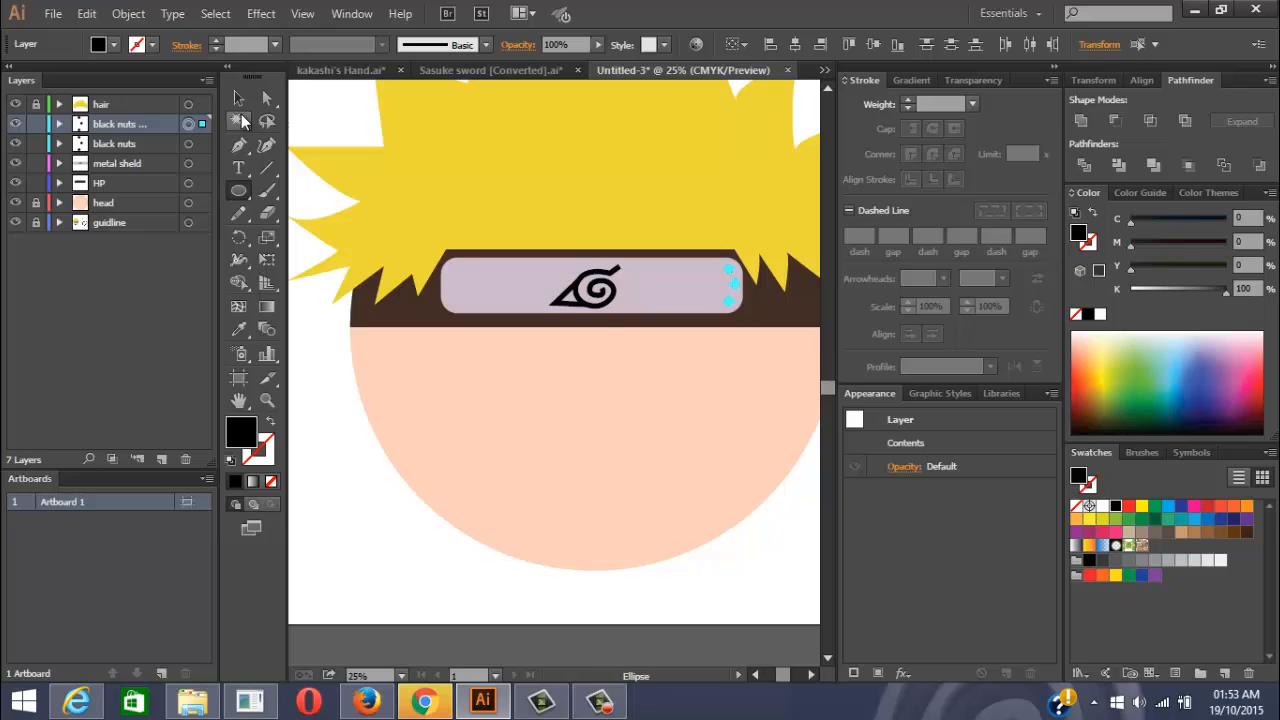
Rename the duplicated rivet layer "black nuts 2" and select all of its artwork
{"action": "left_click", "coordinate": [59, 143]}
{"action": "left_click", "coordinate": [188, 164]}
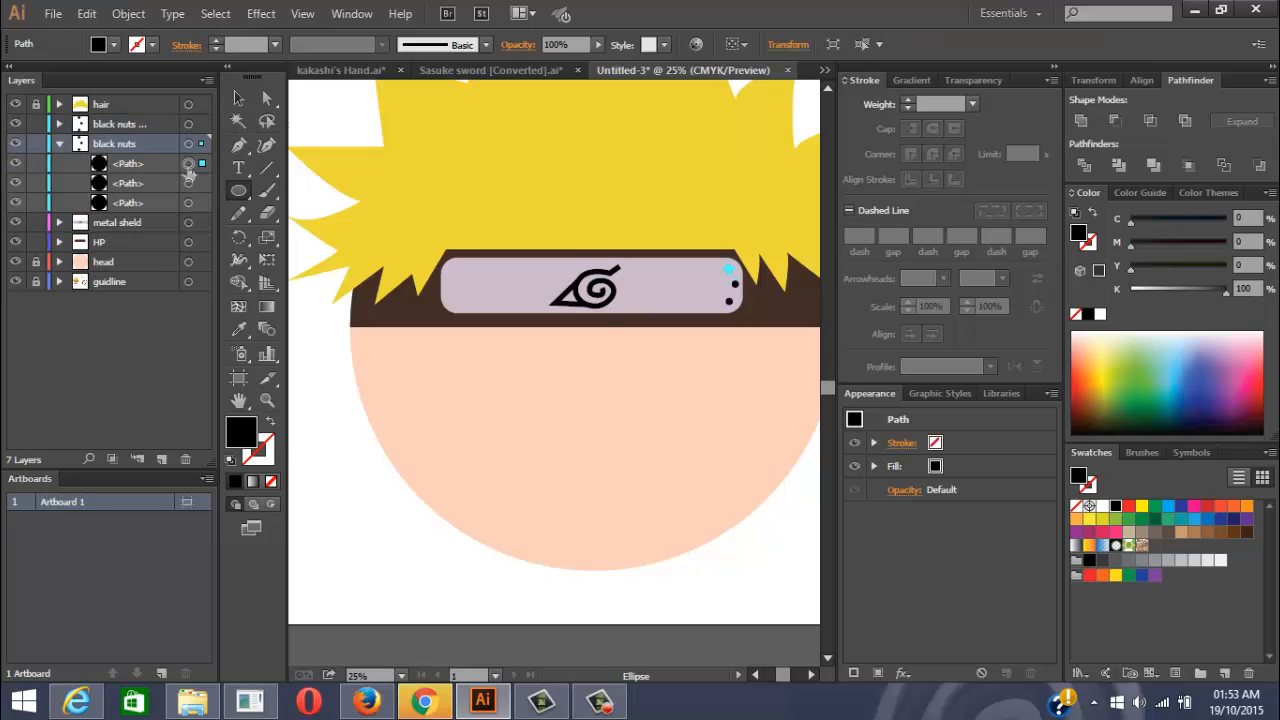
{"action": "left_click", "coordinate": [59, 143]}
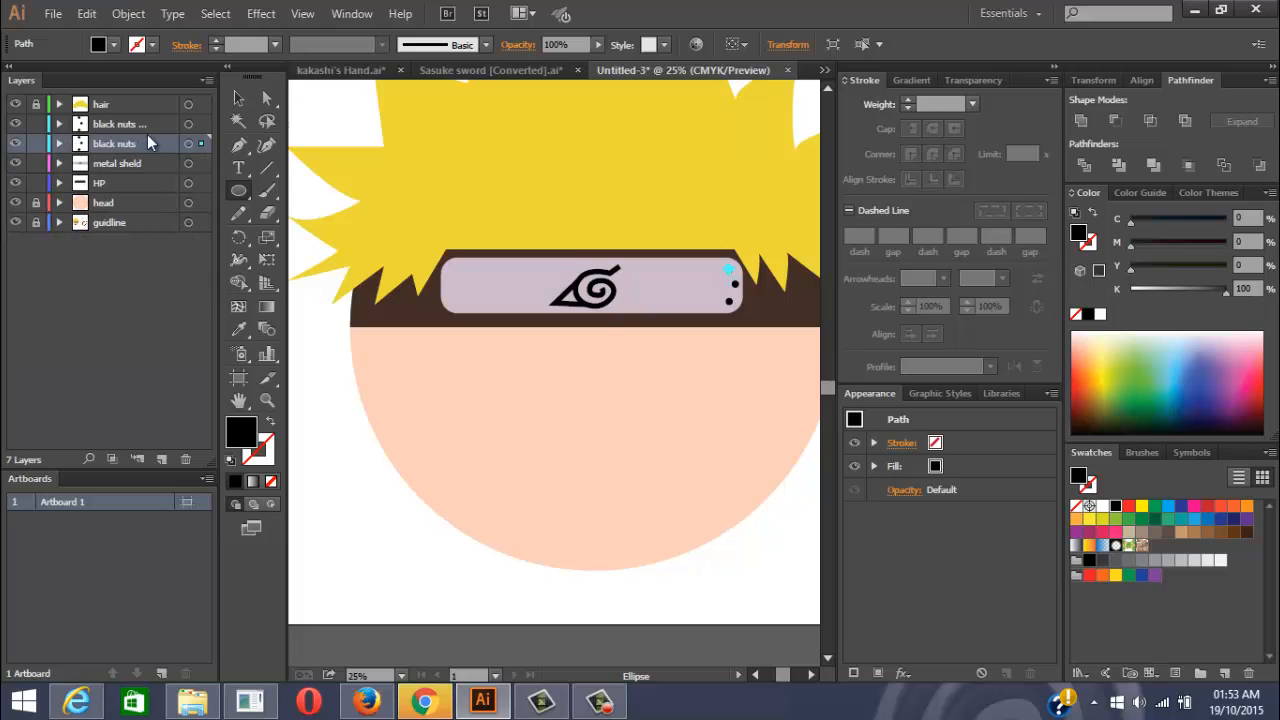
{"action": "left_click", "coordinate": [139, 124]}
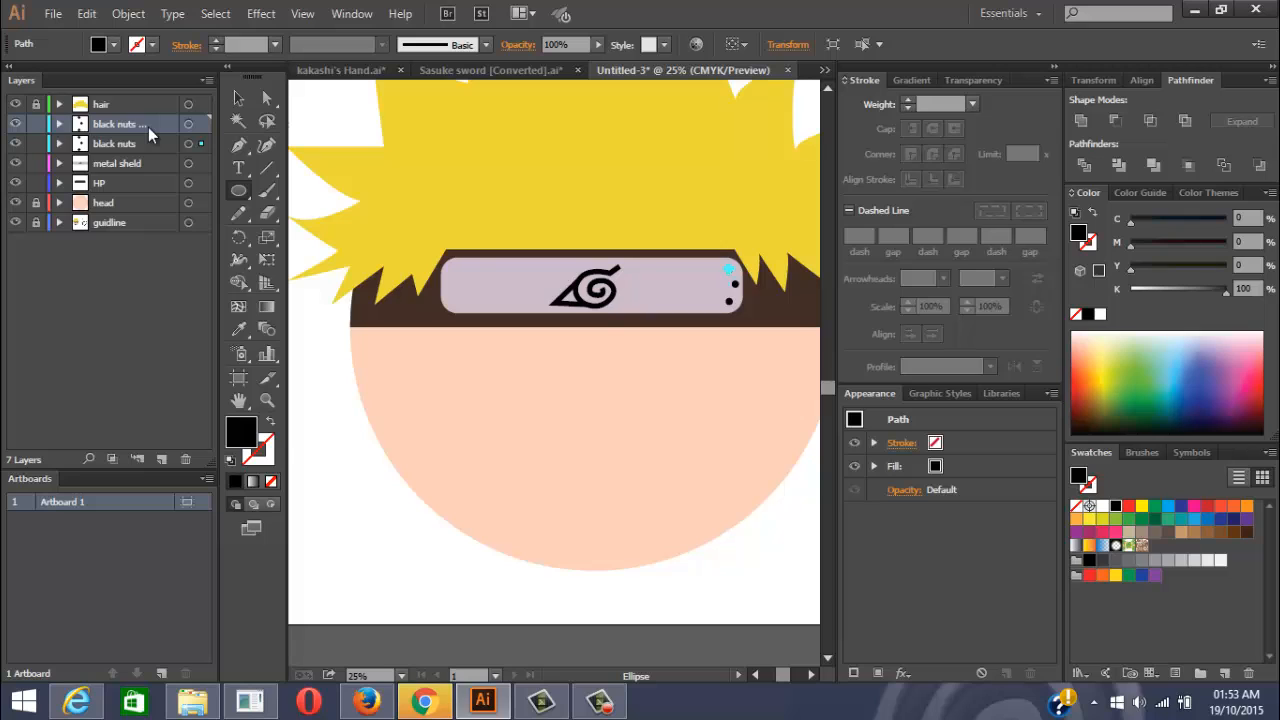
{"action": "double_click", "coordinate": [148, 127]}
{"action": "left_click", "coordinate": [645, 252]}
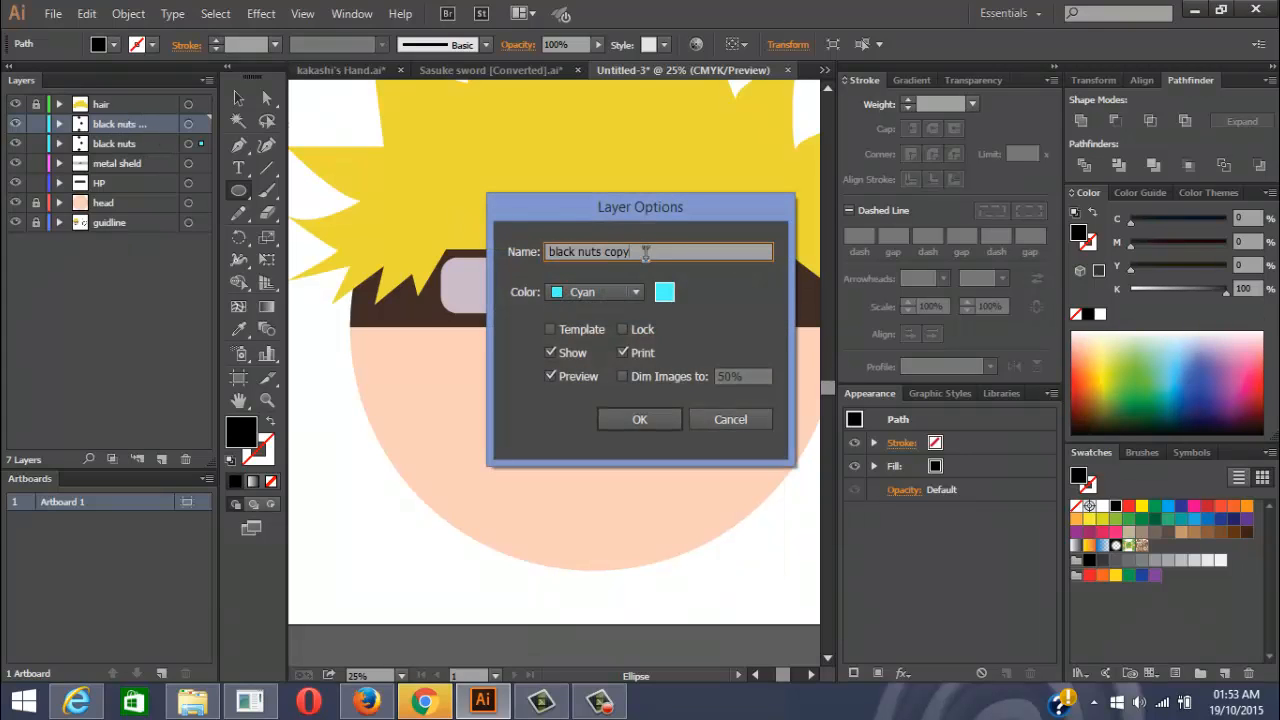
{"action": "type", "text": "2"}
{"action": "left_click", "coordinate": [617, 426]}
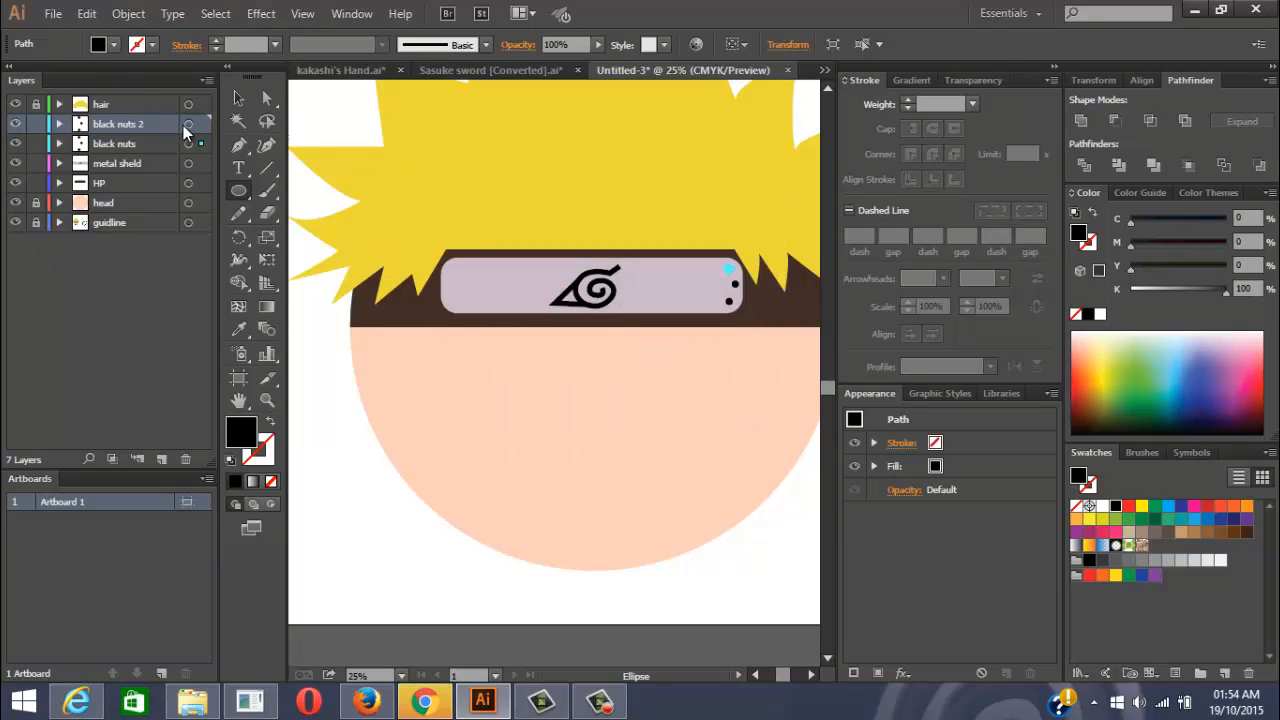
{"action": "left_click", "coordinate": [188, 124]}
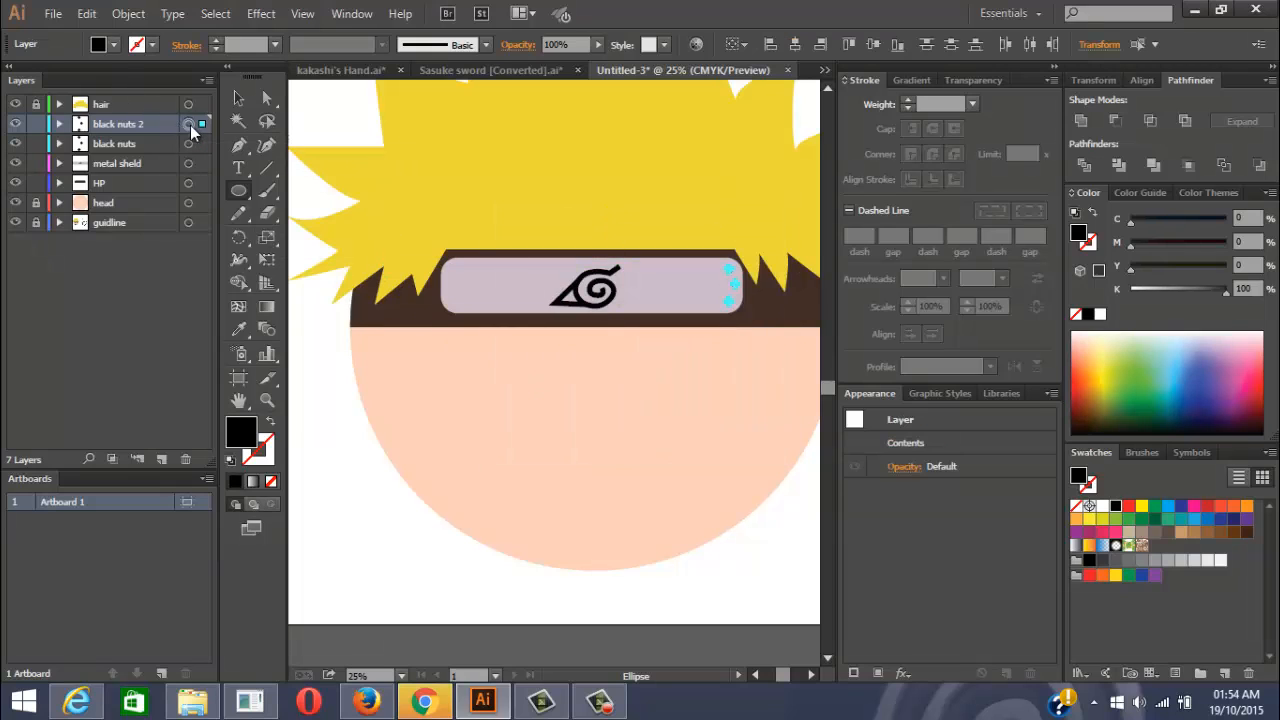
{"action": "right_click", "coordinate": [736, 290]}
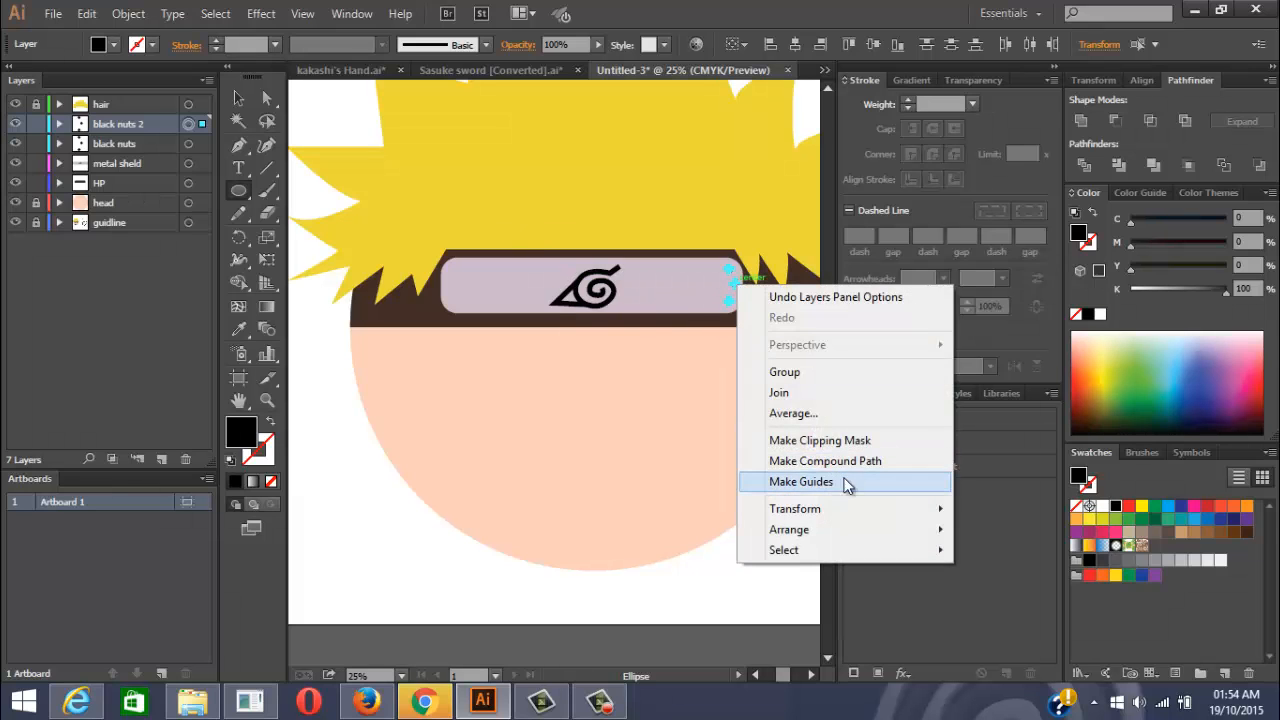
{"action": "mouse_move", "coordinate": [940, 510]}
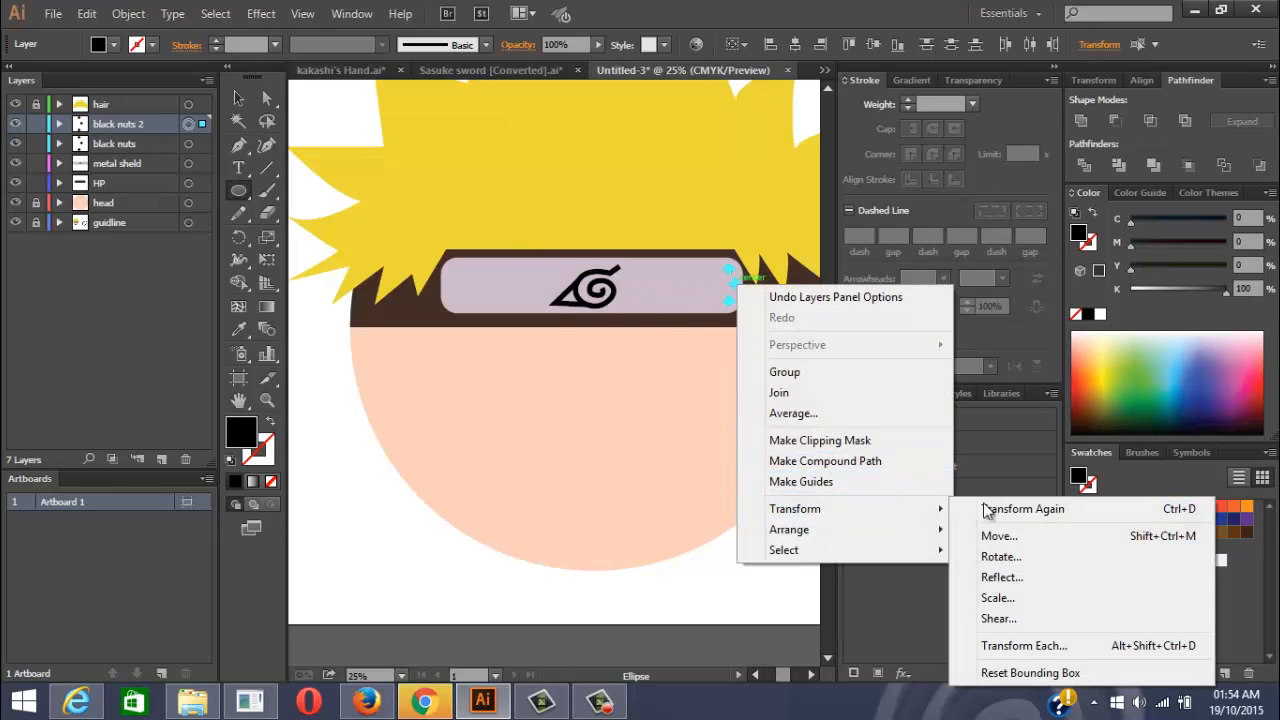
{"action": "left_click", "coordinate": [1018, 560]}
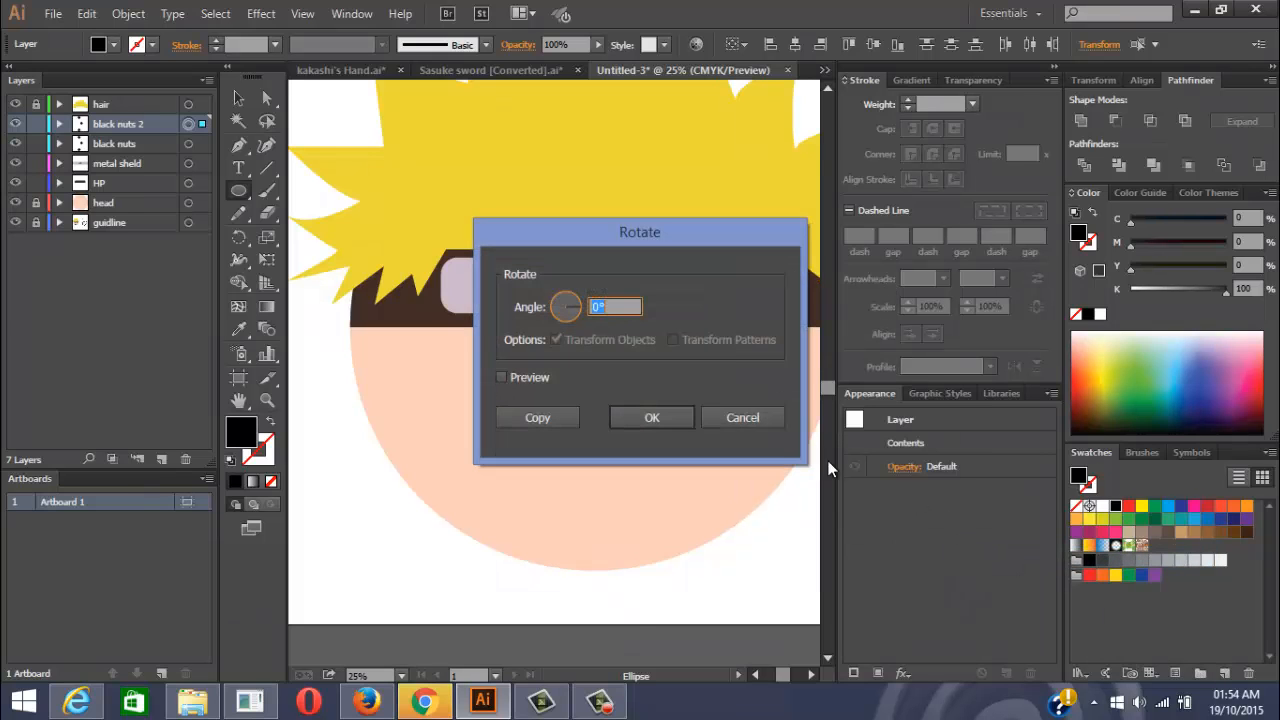
{"action": "left_click", "coordinate": [742, 418]}
Reflect the selected rivets of the black nuts 2 layer across the vertical axis at 90°
{"action": "right_click", "coordinate": [737, 298]}
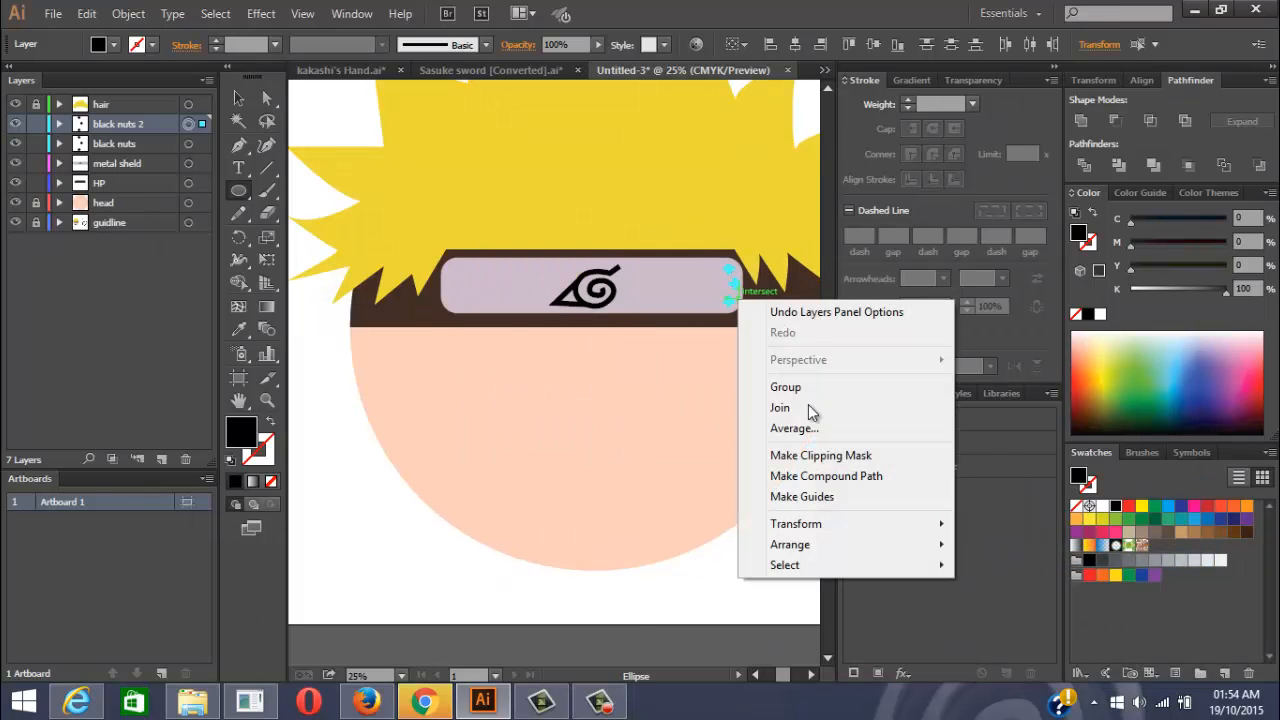
{"action": "mouse_move", "coordinate": [943, 534]}
{"action": "left_click", "coordinate": [1016, 589]}
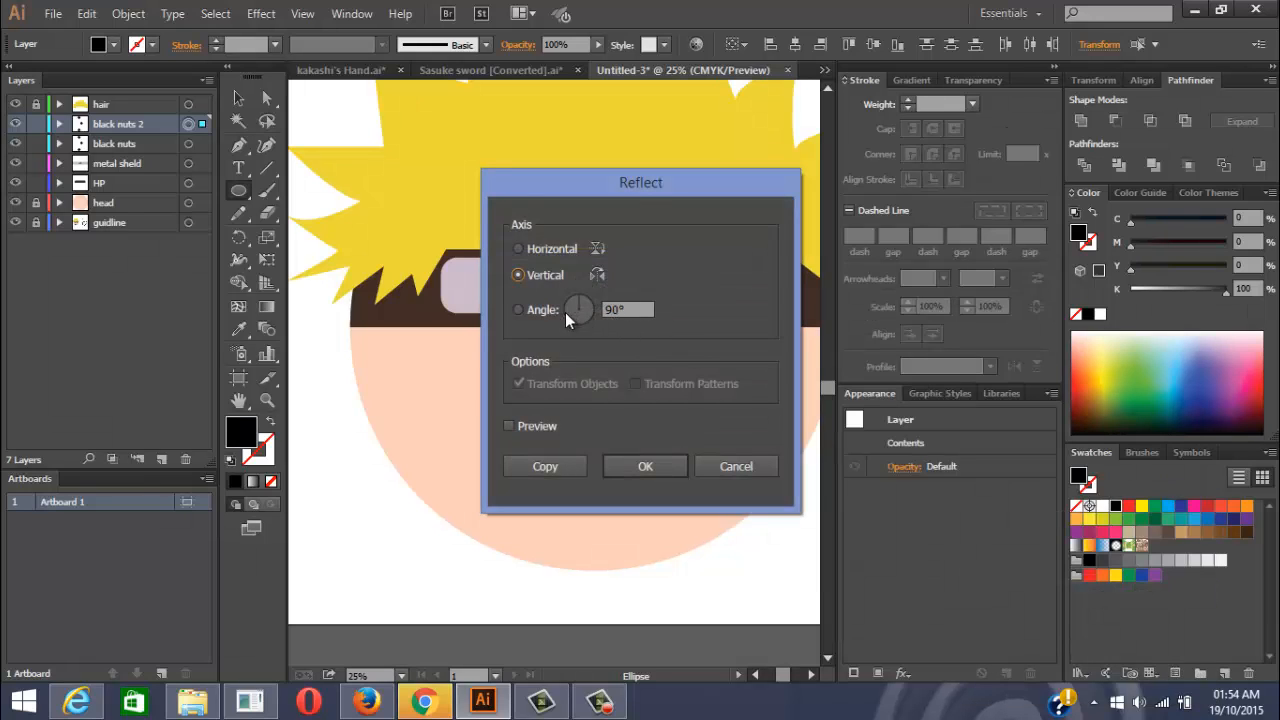
{"action": "left_click", "coordinate": [620, 466]}
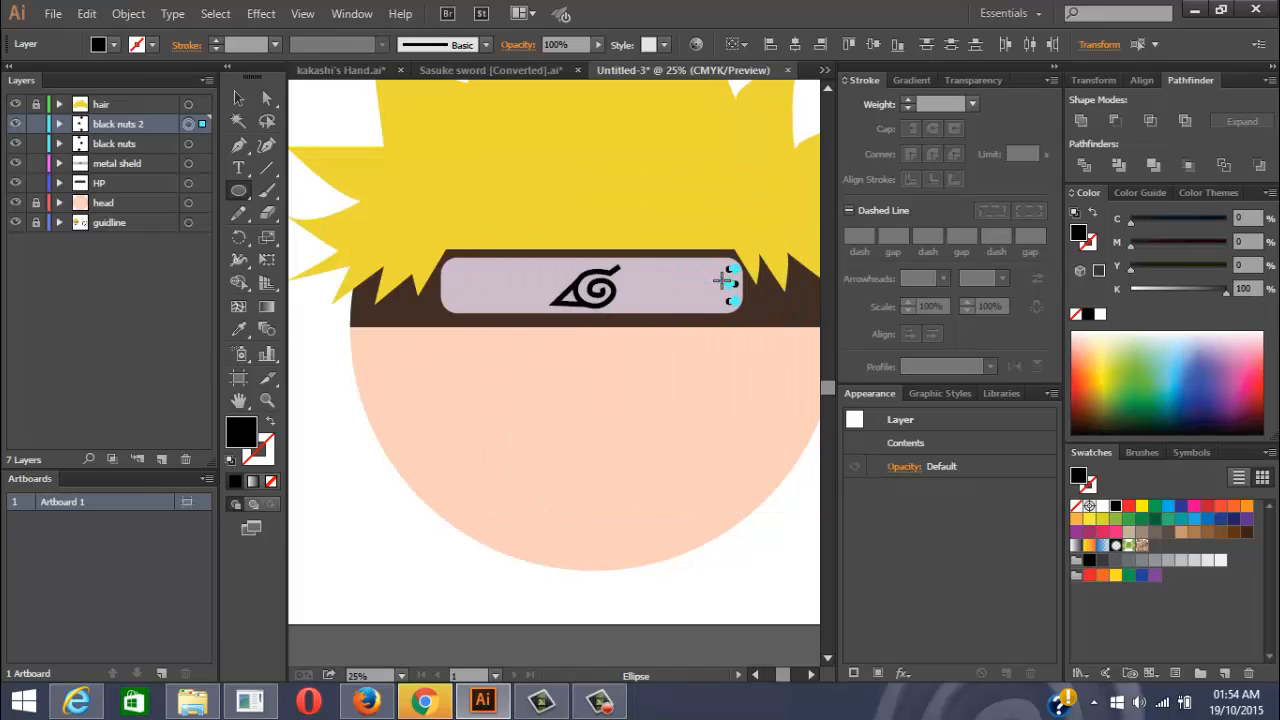
Move the mirrored rivets across to the metal plate's left end and deselect them
{"action": "left_click", "coordinate": [239, 100]}
{"action": "left_click_drag", "start_coordinate": [732, 283], "coordinate": [458, 310]}
{"action": "left_click", "coordinate": [628, 407]}
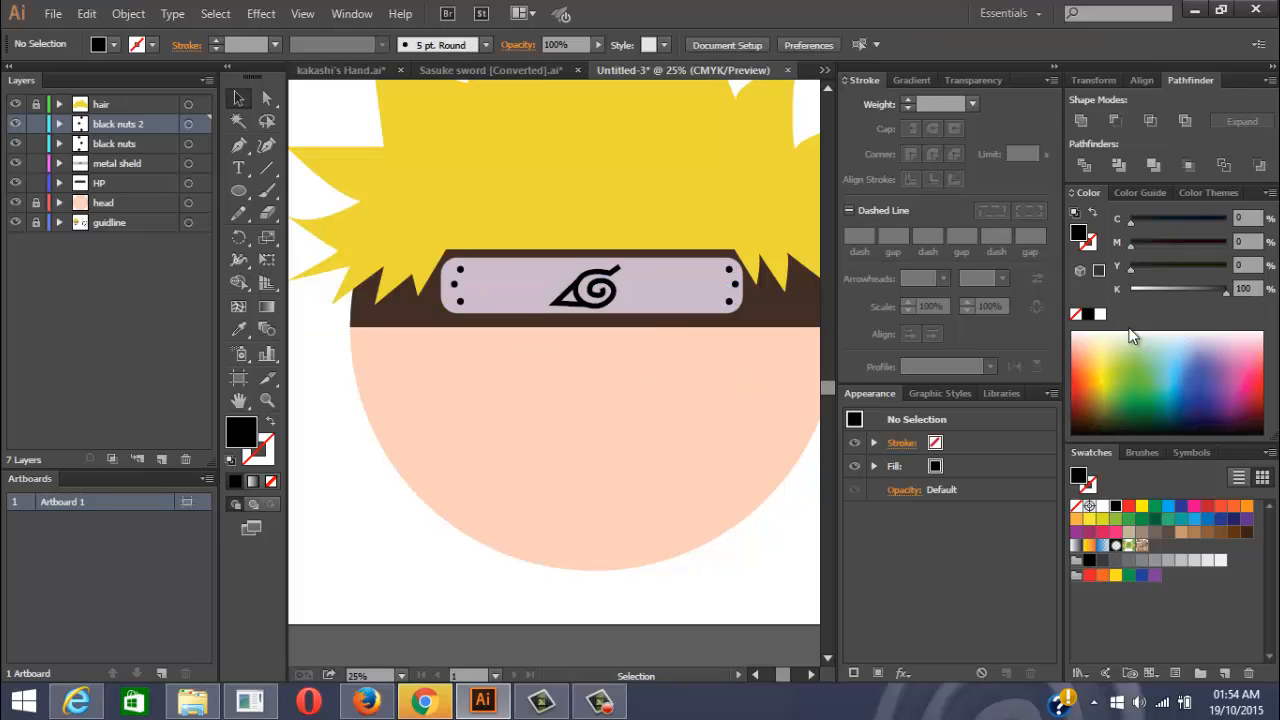
Compare the head and its riveted headband with the two reference images above the artboard
{"action": "scroll", "coordinate": [627, 330], "scroll_direction": "down", "scroll_amount": 1, "text": "alt"}
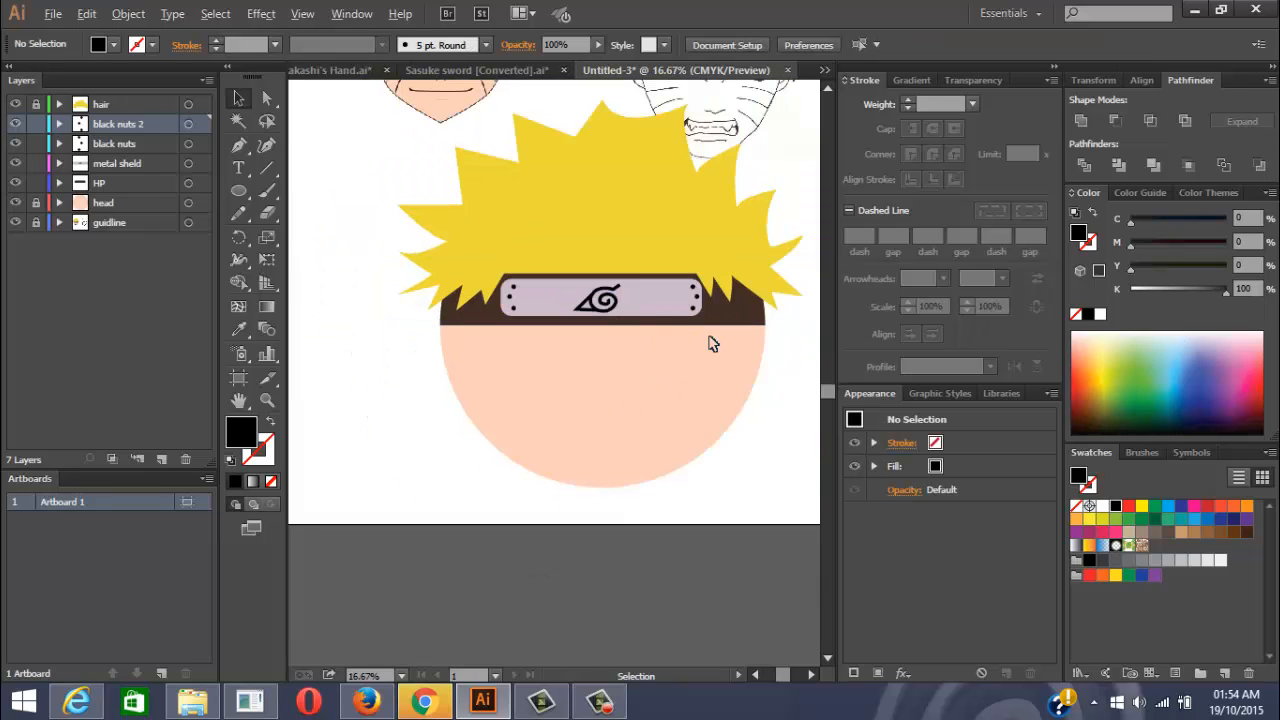
{"action": "scroll", "coordinate": [709, 350], "scroll_direction": "down", "scroll_amount": 1, "text": "alt"}
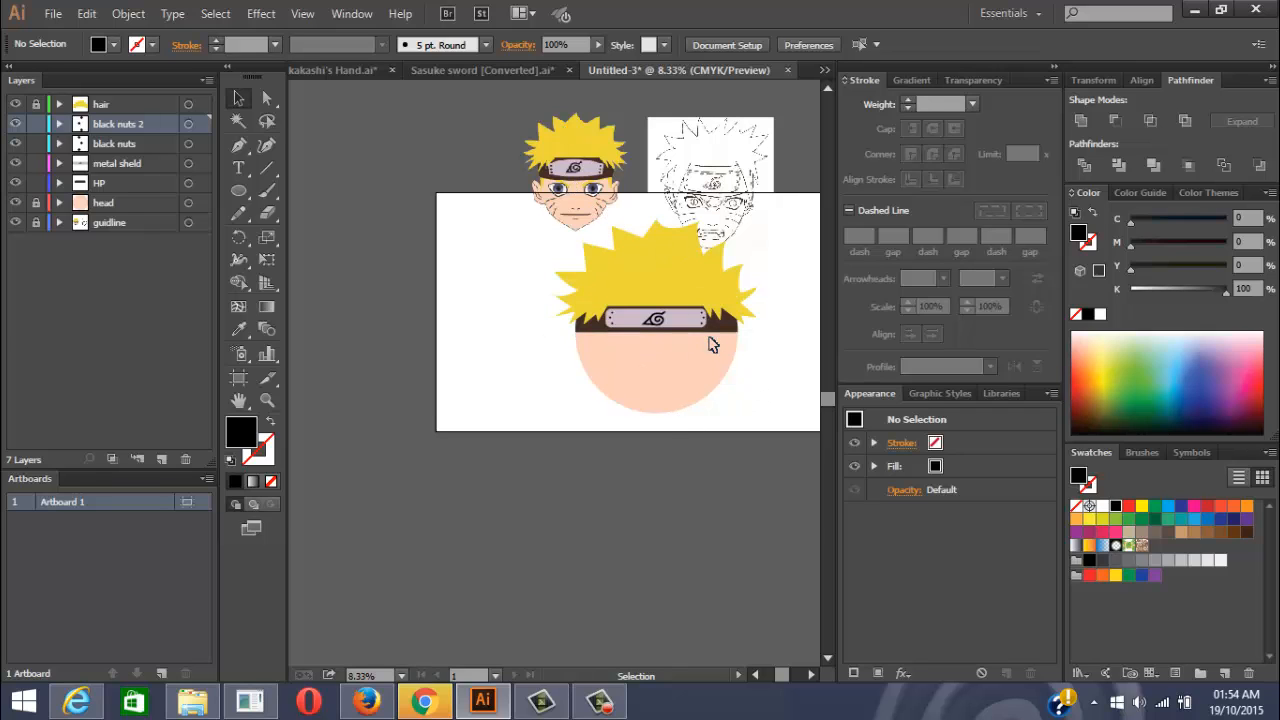
{"action": "scroll", "coordinate": [711, 345], "scroll_direction": "up", "scroll_amount": 1}
{"action": "scroll", "coordinate": [684, 337], "scroll_direction": "up", "scroll_amount": 2}
{"action": "scroll", "coordinate": [617, 306], "scroll_direction": "down", "scroll_amount": 3}
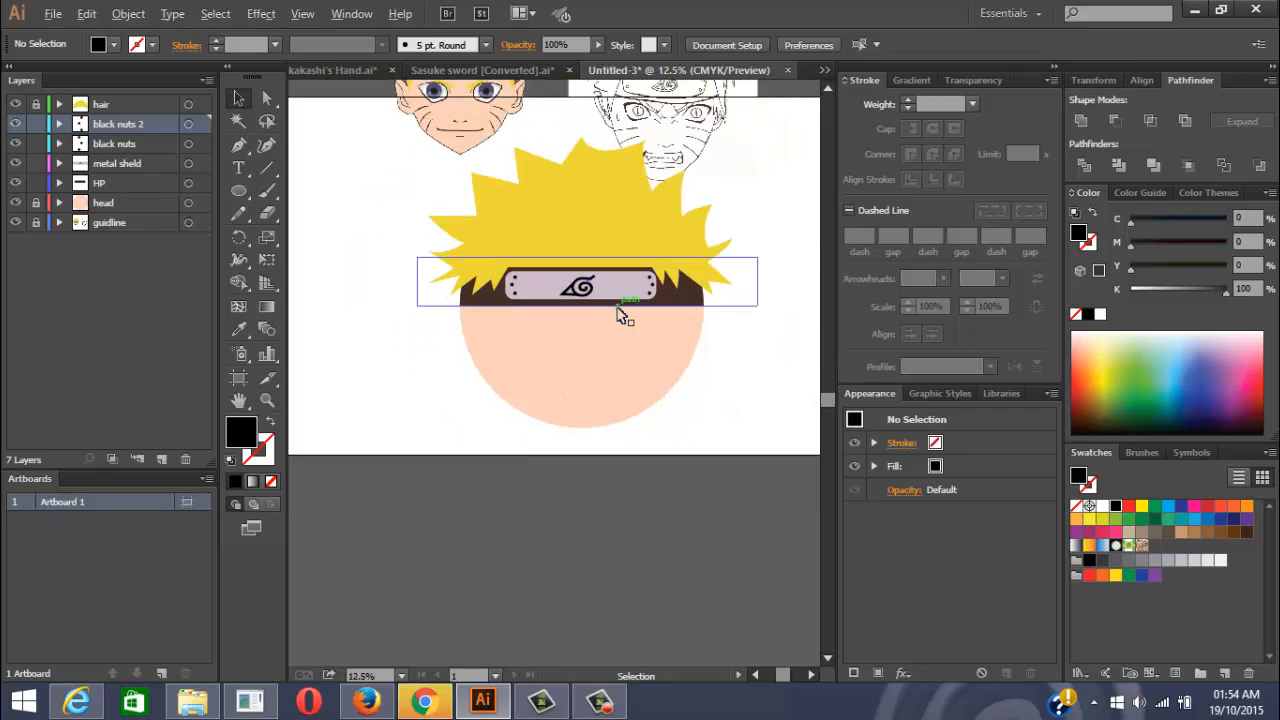
{"action": "scroll", "coordinate": [594, 406], "scroll_direction": "down", "scroll_amount": 3}
{"action": "scroll", "coordinate": [580, 362], "scroll_direction": "up", "scroll_amount": 2}
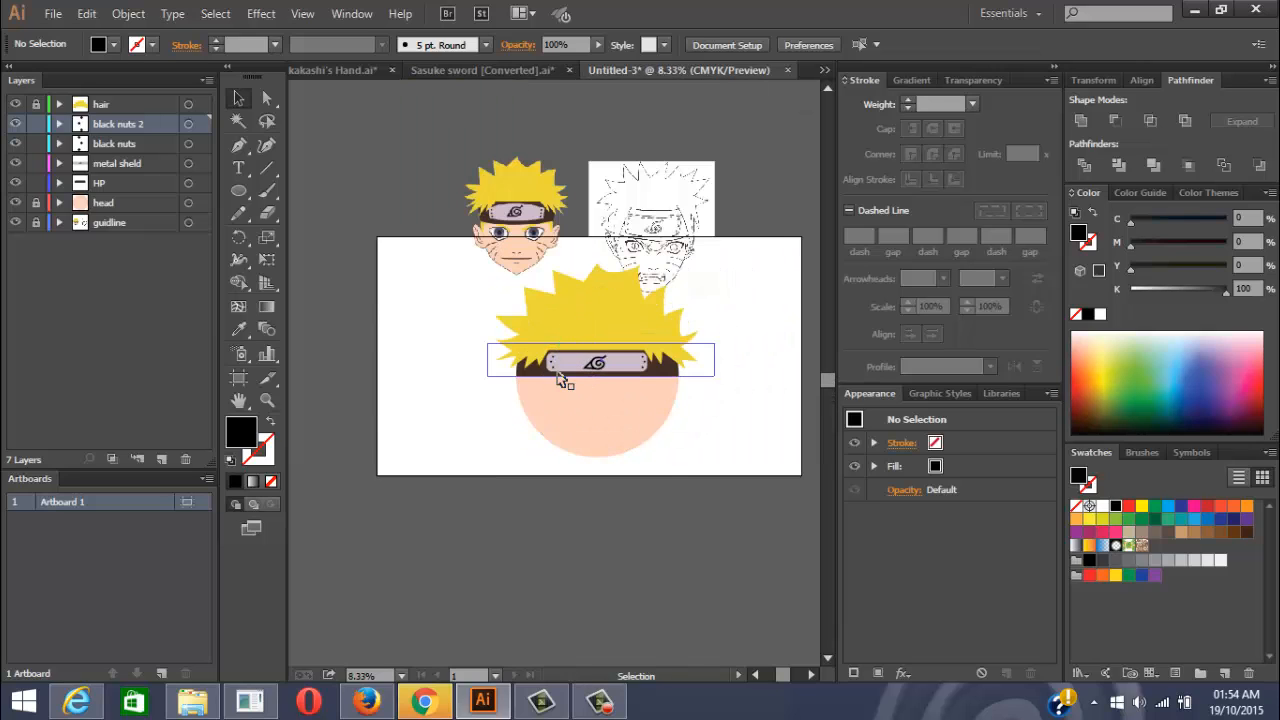
{"action": "scroll", "coordinate": [561, 380], "scroll_direction": "down", "scroll_amount": 1}
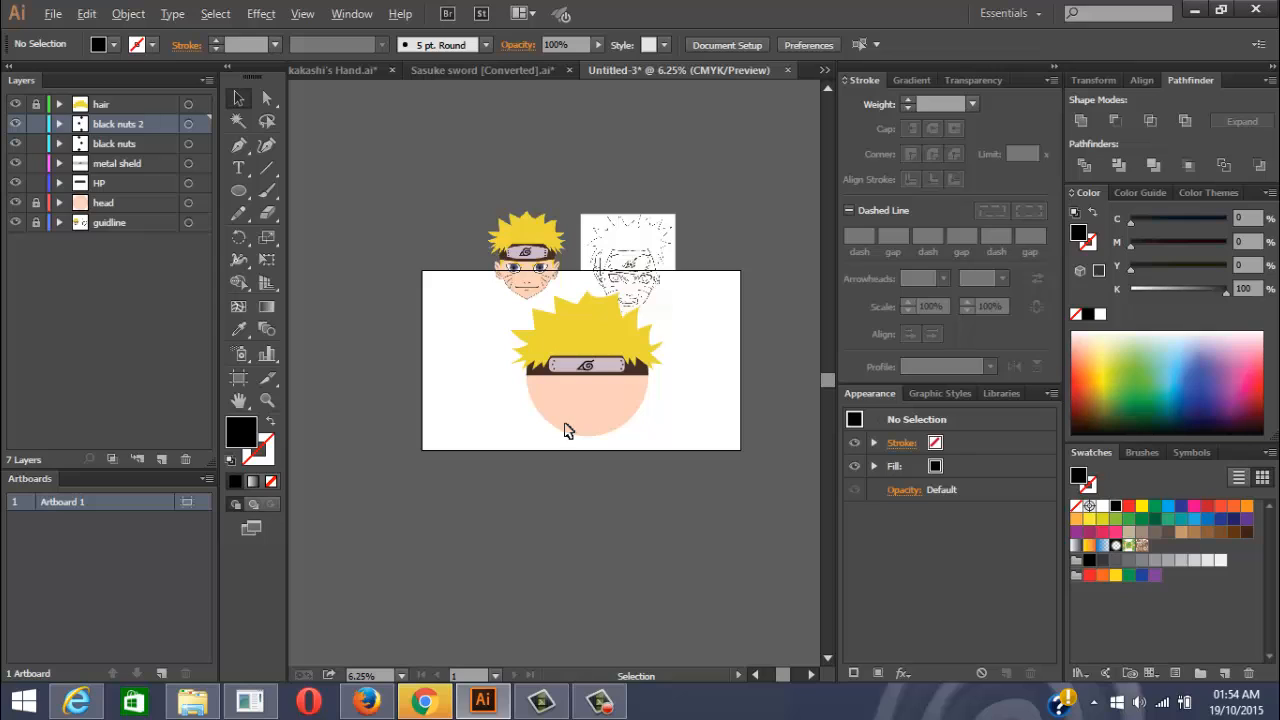
{"action": "scroll", "coordinate": [600, 420], "scroll_direction": "up", "scroll_amount": 1}
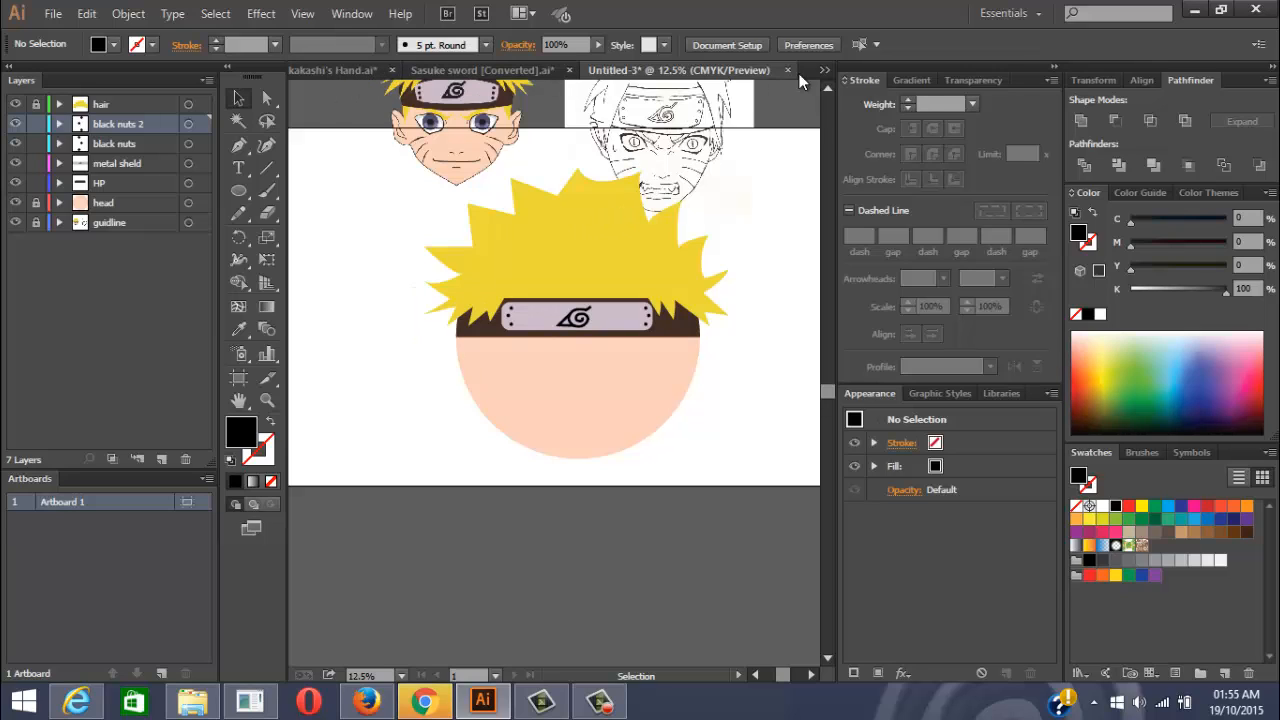
View the finished Naruto face in naruto.ai for reference and return to the Untitled-3 document
{"action": "left_click", "coordinate": [824, 71]}
{"action": "left_click", "coordinate": [860, 76]}
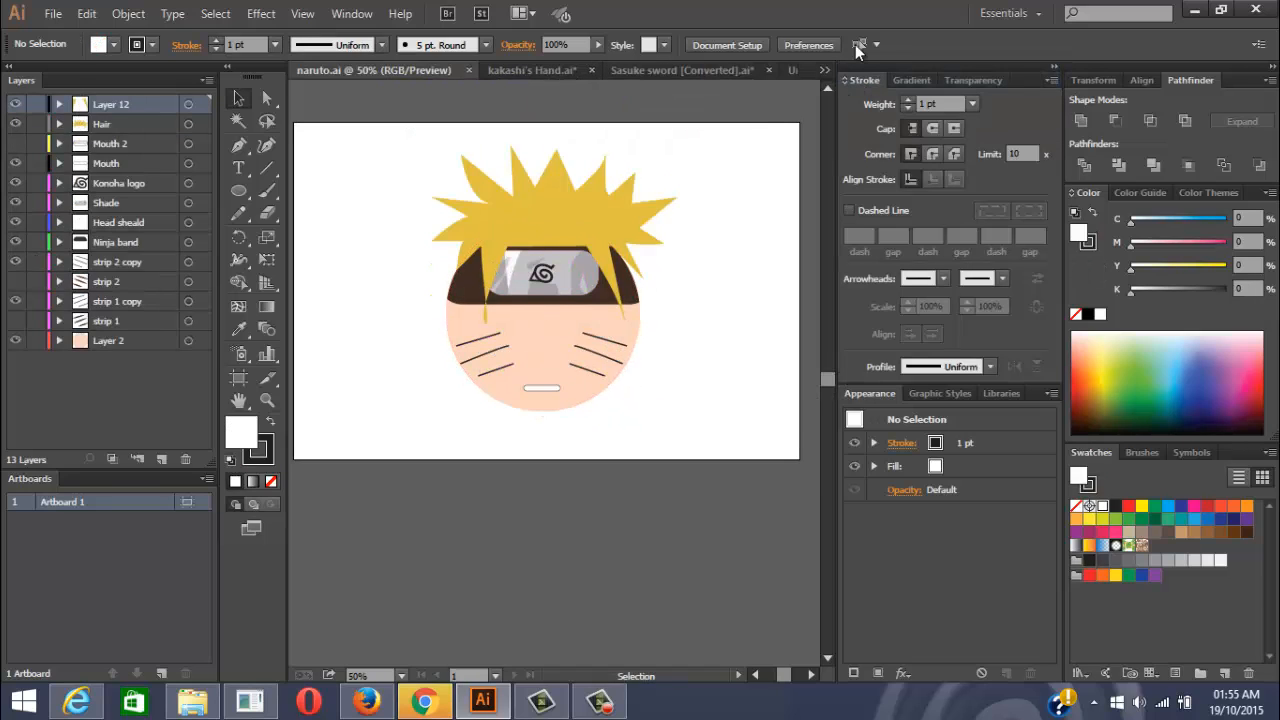
{"action": "left_click", "coordinate": [824, 70]}
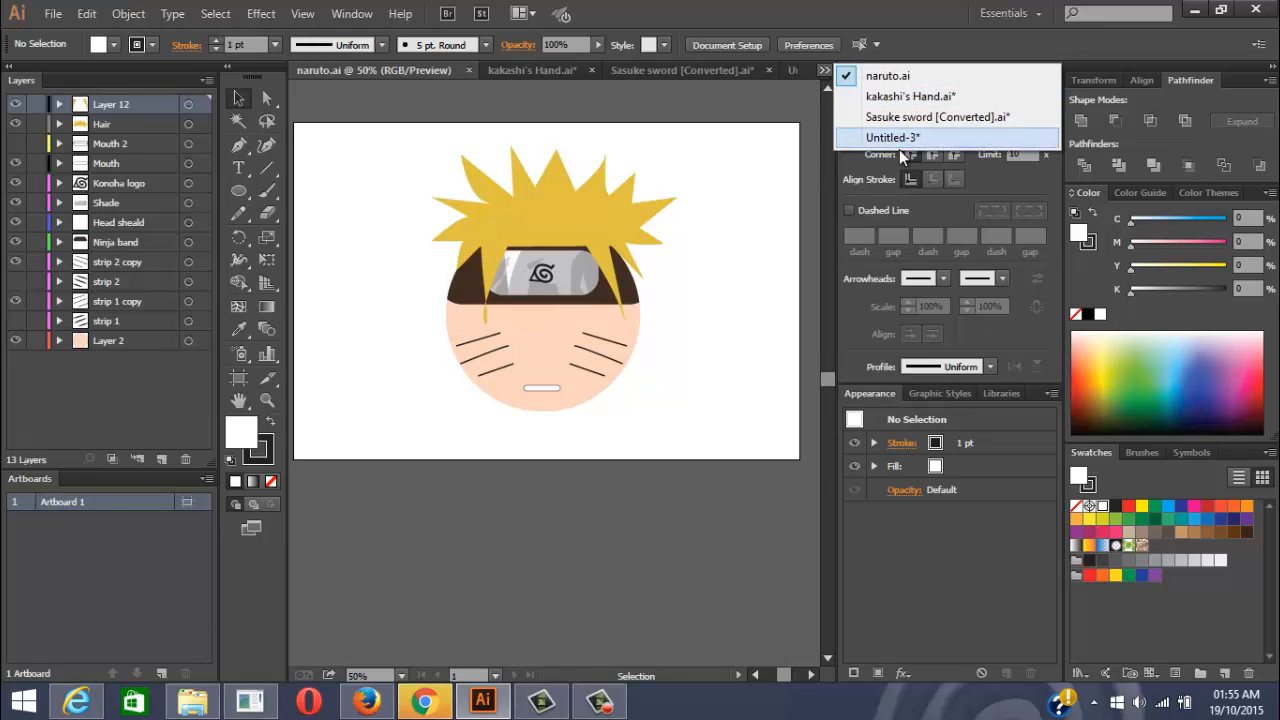
{"action": "left_click", "coordinate": [895, 141]}
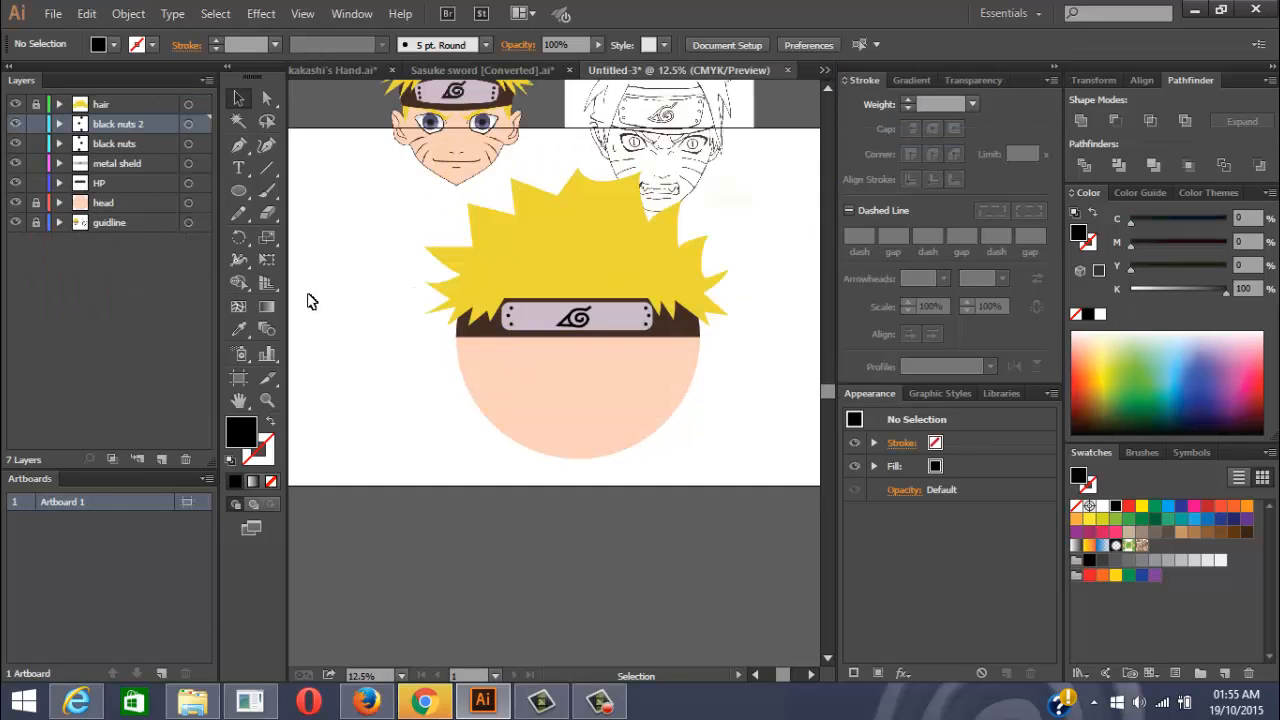
Create a new layer above the hair layer and name it "strips"
{"action": "left_click", "coordinate": [106, 106]}
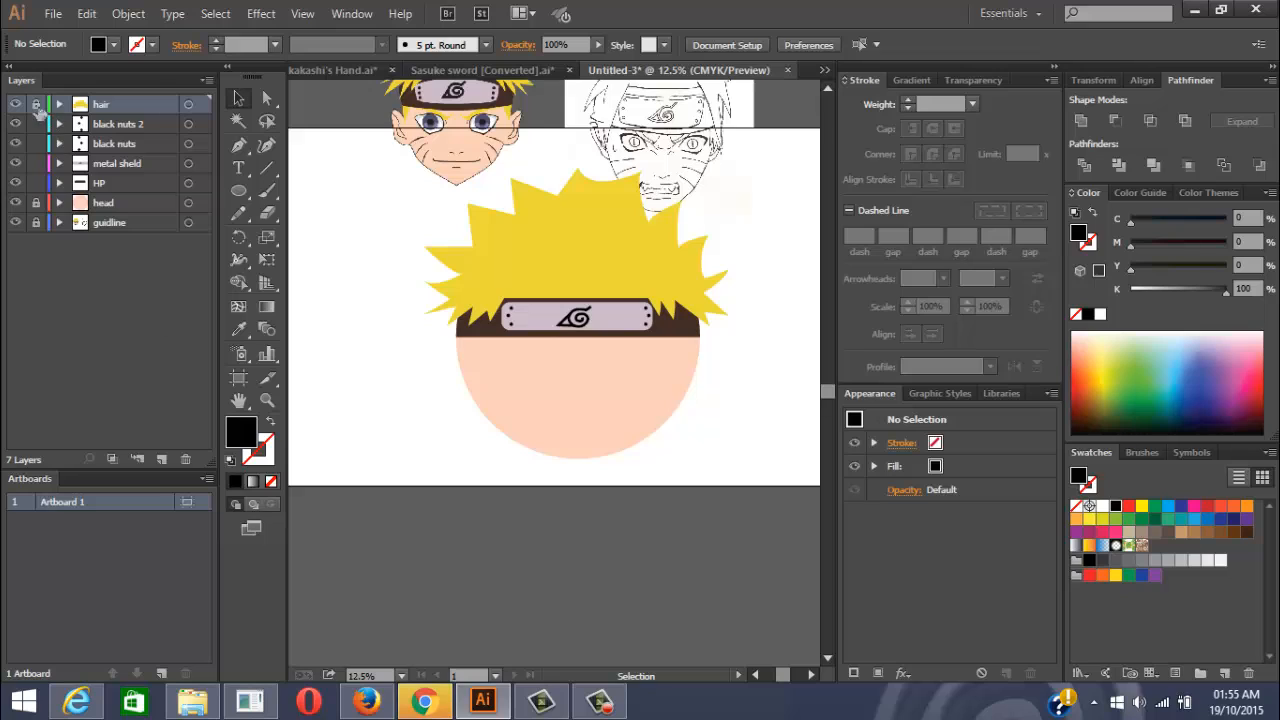
{"action": "left_click", "coordinate": [160, 446]}
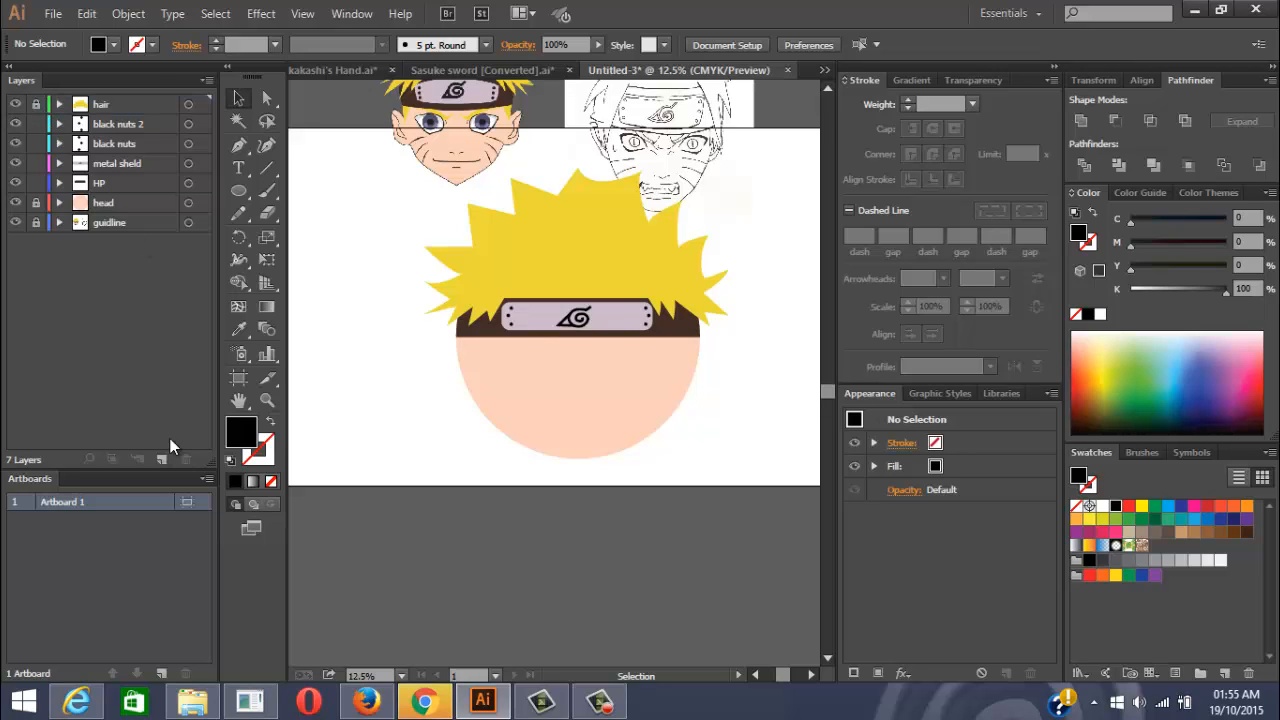
{"action": "left_click", "coordinate": [239, 146]}
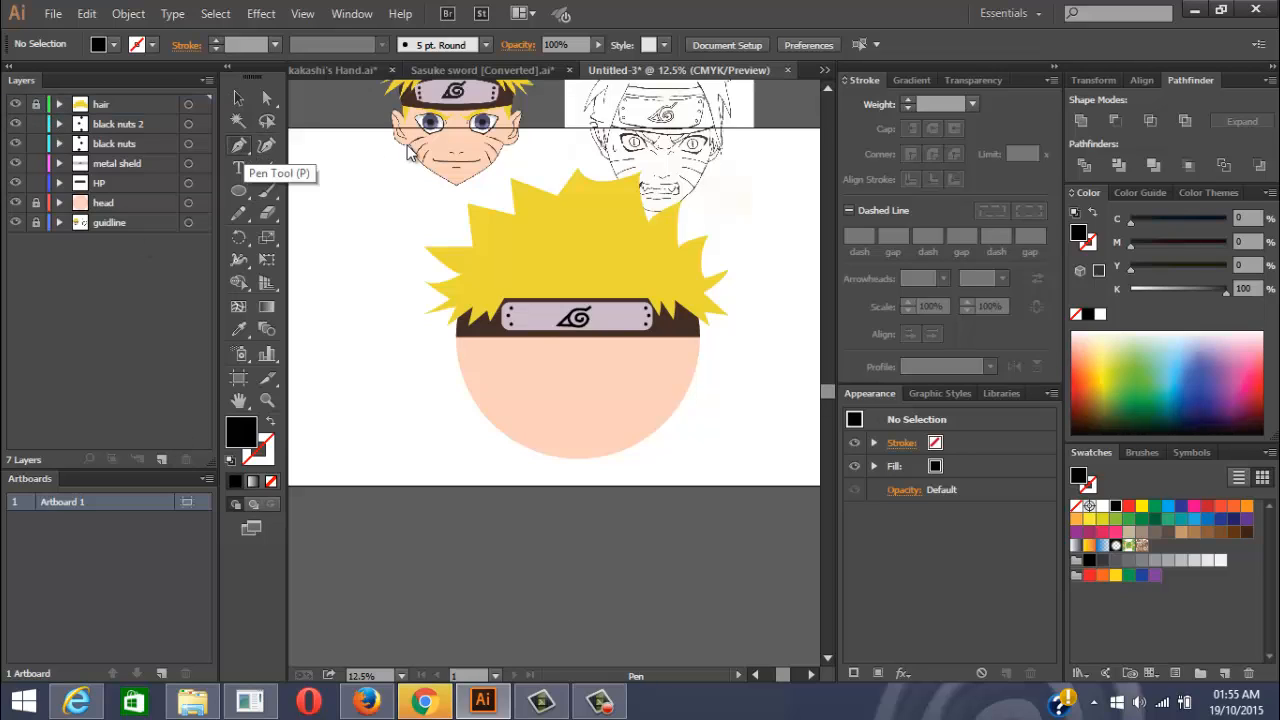
{"action": "left_click", "coordinate": [161, 459]}
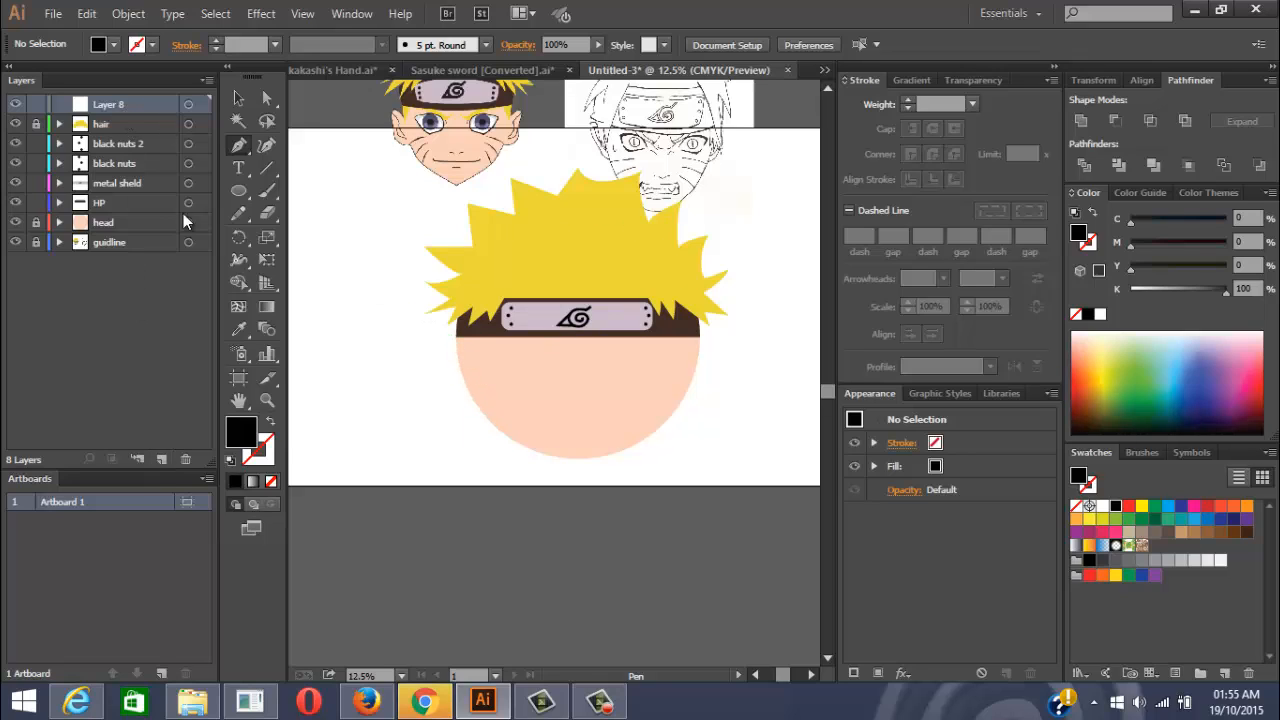
{"action": "double_click", "coordinate": [114, 105]}
{"action": "type", "text": "strips"}
{"action": "key", "text": "Return"}
Draw three slightly curved whisker lines on the face's left cheek with the Pen tool
{"action": "left_click", "coordinate": [477, 391]}
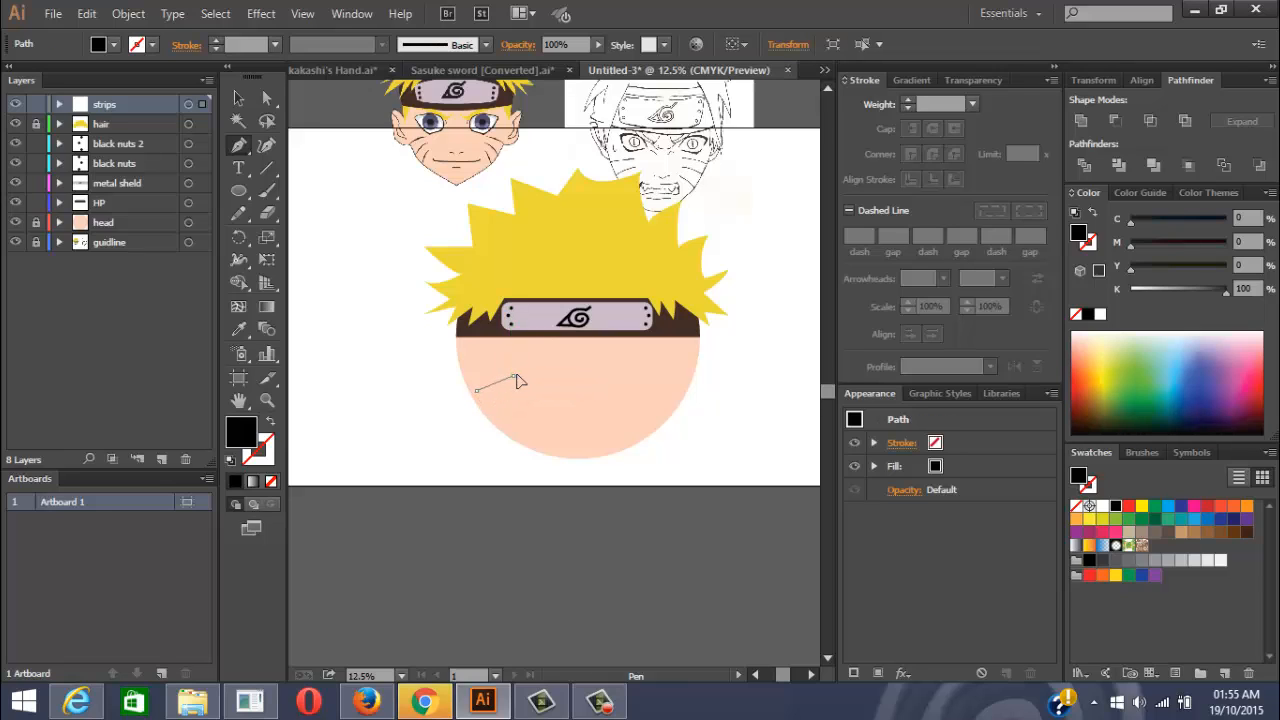
{"action": "left_click", "coordinate": [520, 375]}
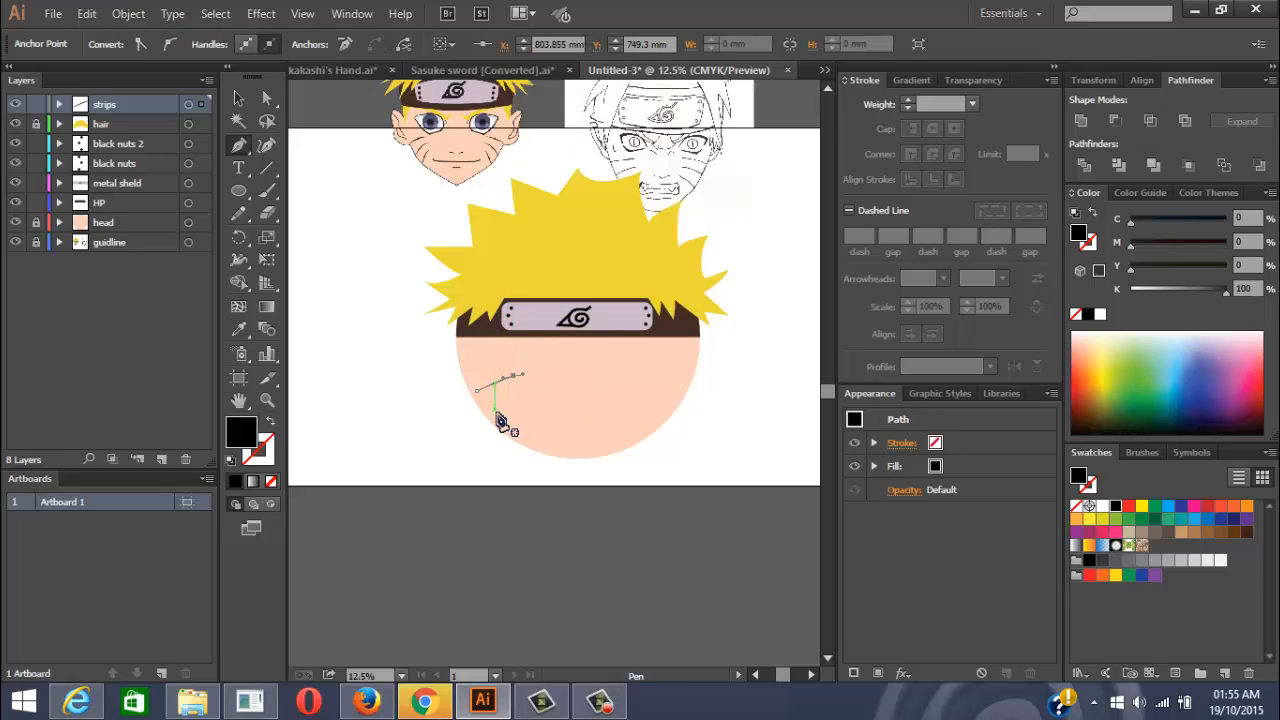
{"action": "left_click_drag", "start_coordinate": [505, 411], "coordinate": [532, 401]}
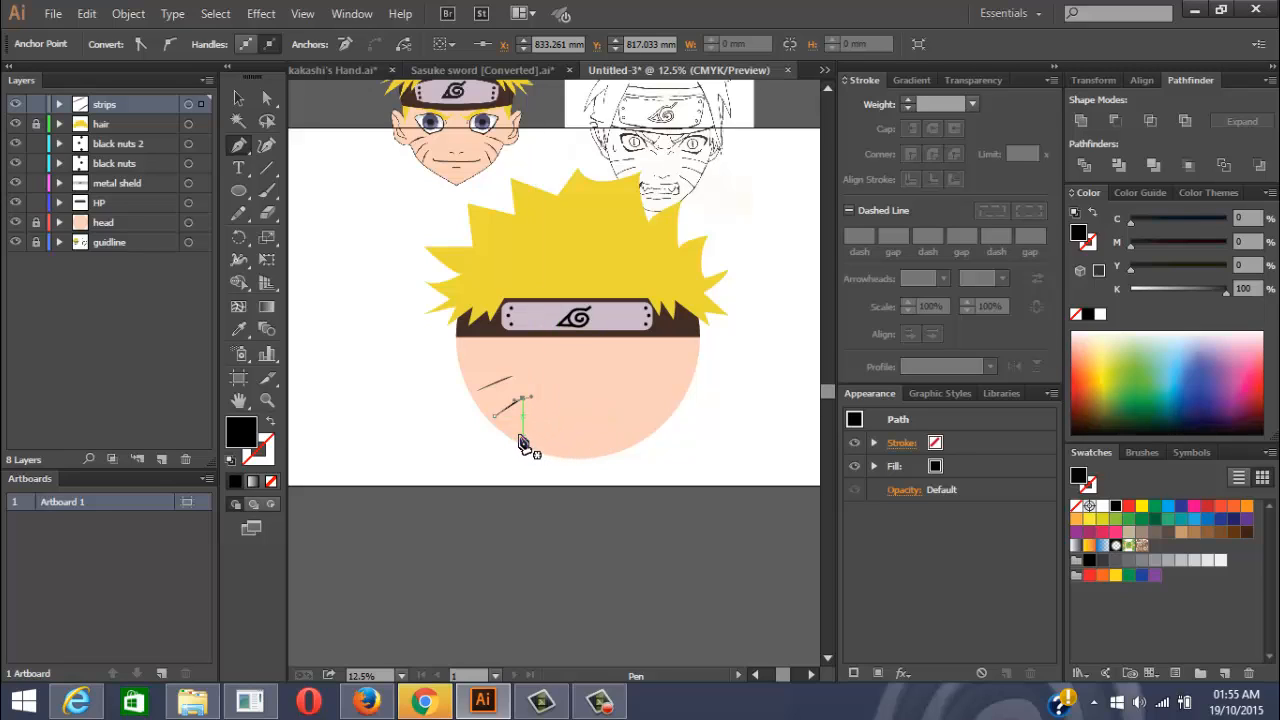
{"action": "left_click", "coordinate": [520, 436], "text": "ctrl"}
{"action": "left_click_drag", "start_coordinate": [518, 432], "coordinate": [540, 420]}
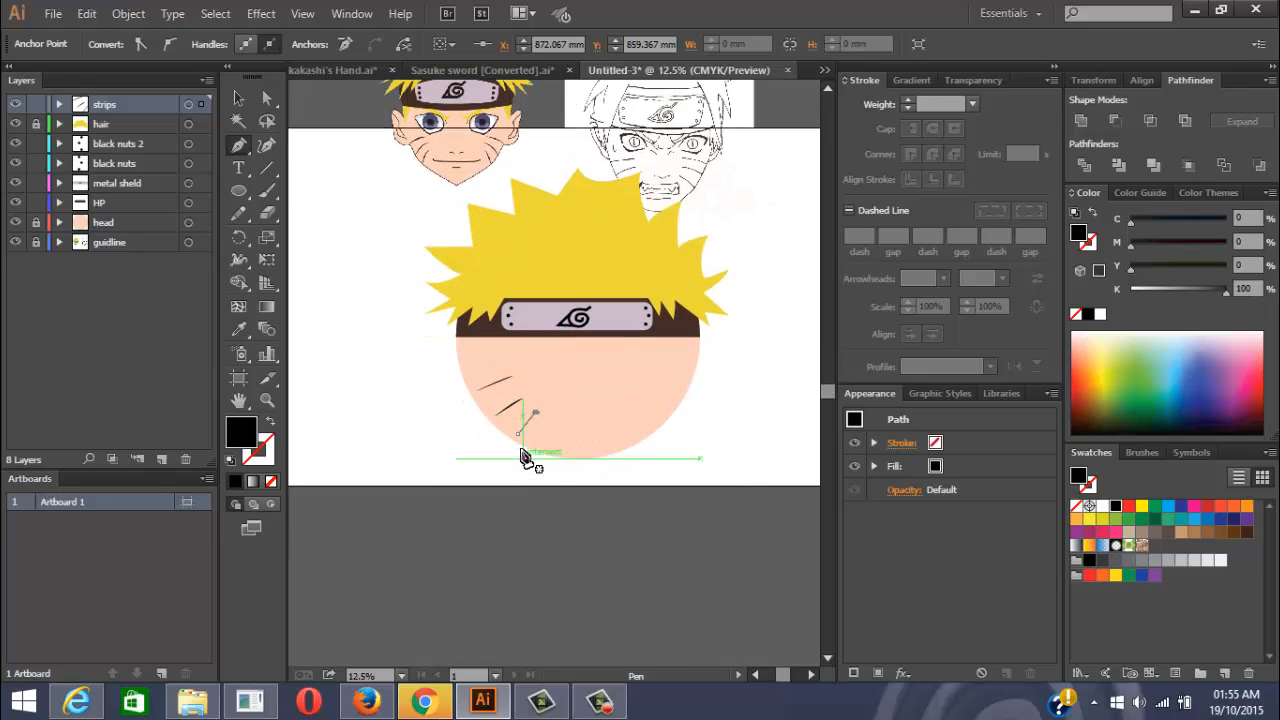
{"action": "scroll", "coordinate": [522, 450], "scroll_direction": "up", "scroll_amount": 5}
{"action": "scroll", "coordinate": [580, 332], "scroll_direction": "down", "scroll_amount": 3}
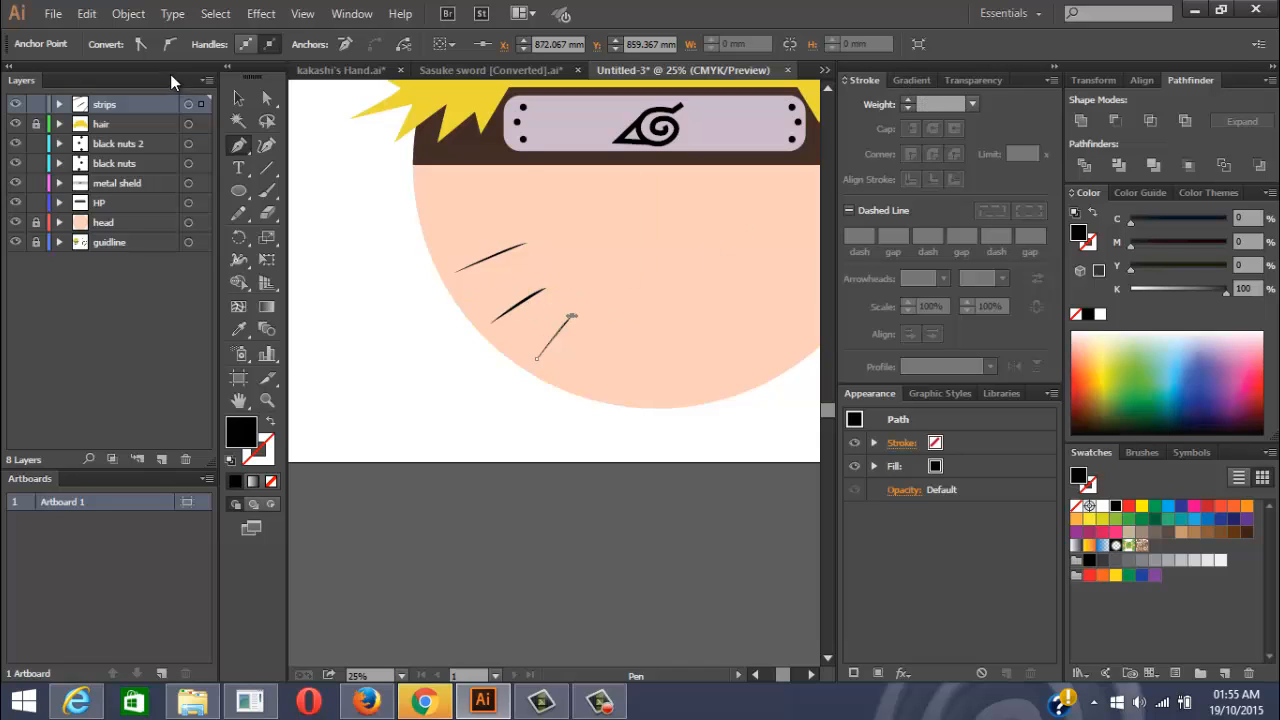
{"action": "left_click", "coordinate": [238, 97]}
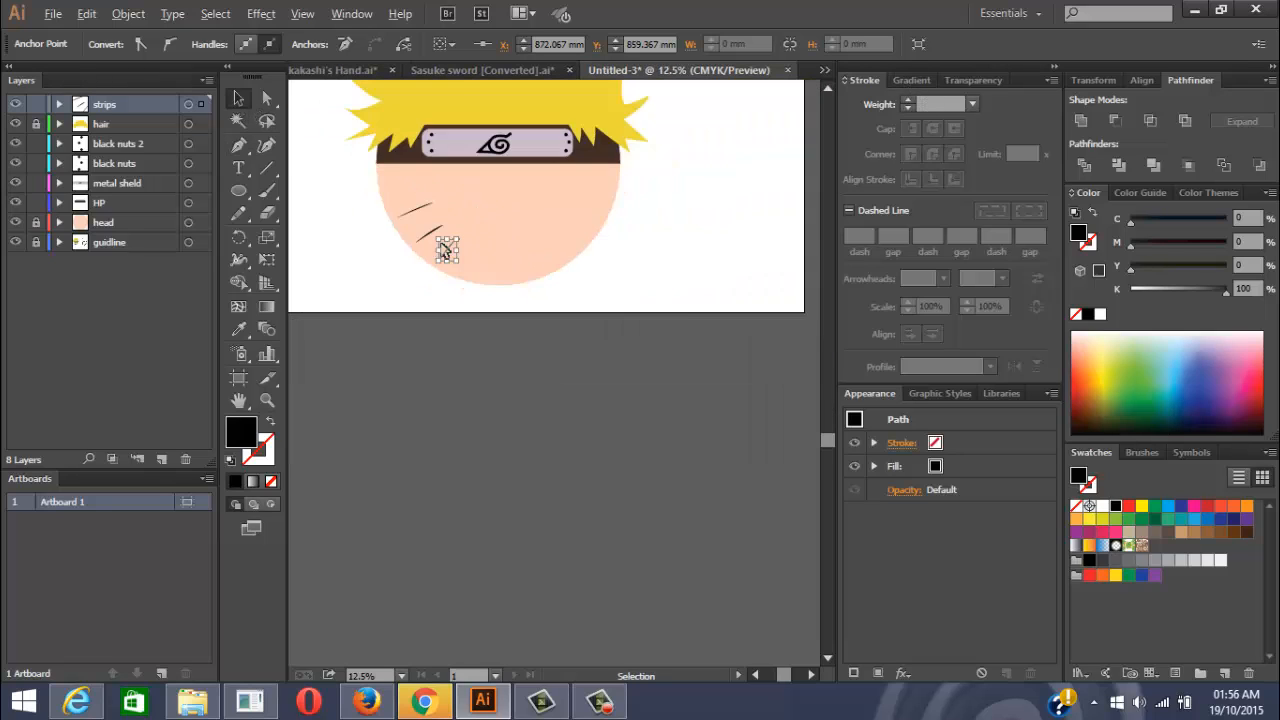
{"action": "scroll", "coordinate": [447, 284], "scroll_direction": "down", "scroll_amount": 3}
{"action": "scroll", "coordinate": [447, 284], "scroll_direction": "up", "scroll_amount": 4}
{"action": "scroll", "coordinate": [457, 200], "scroll_direction": "down", "scroll_amount": 2}
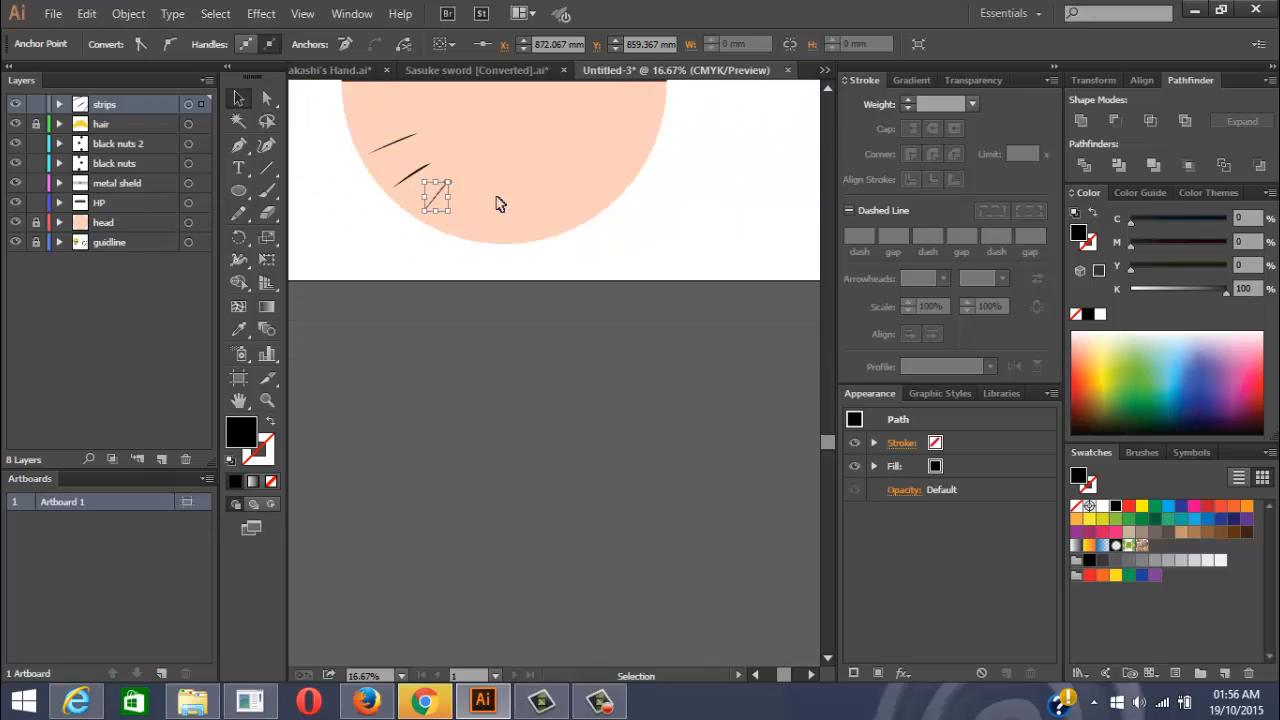
{"action": "left_click_drag", "start_coordinate": [494, 203], "coordinate": [556, 245]}
{"action": "scroll", "coordinate": [505, 272], "scroll_direction": "up", "scroll_amount": 3}
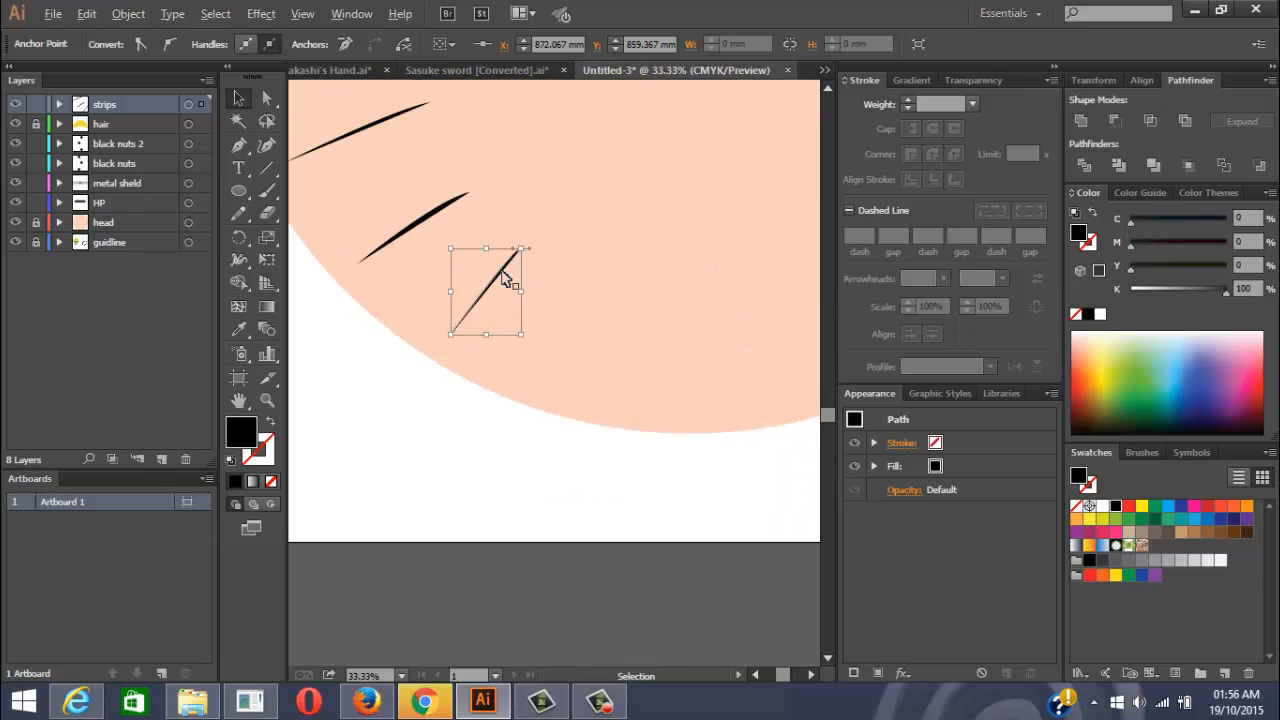
{"action": "scroll", "coordinate": [505, 275], "scroll_direction": "down", "scroll_amount": 1}
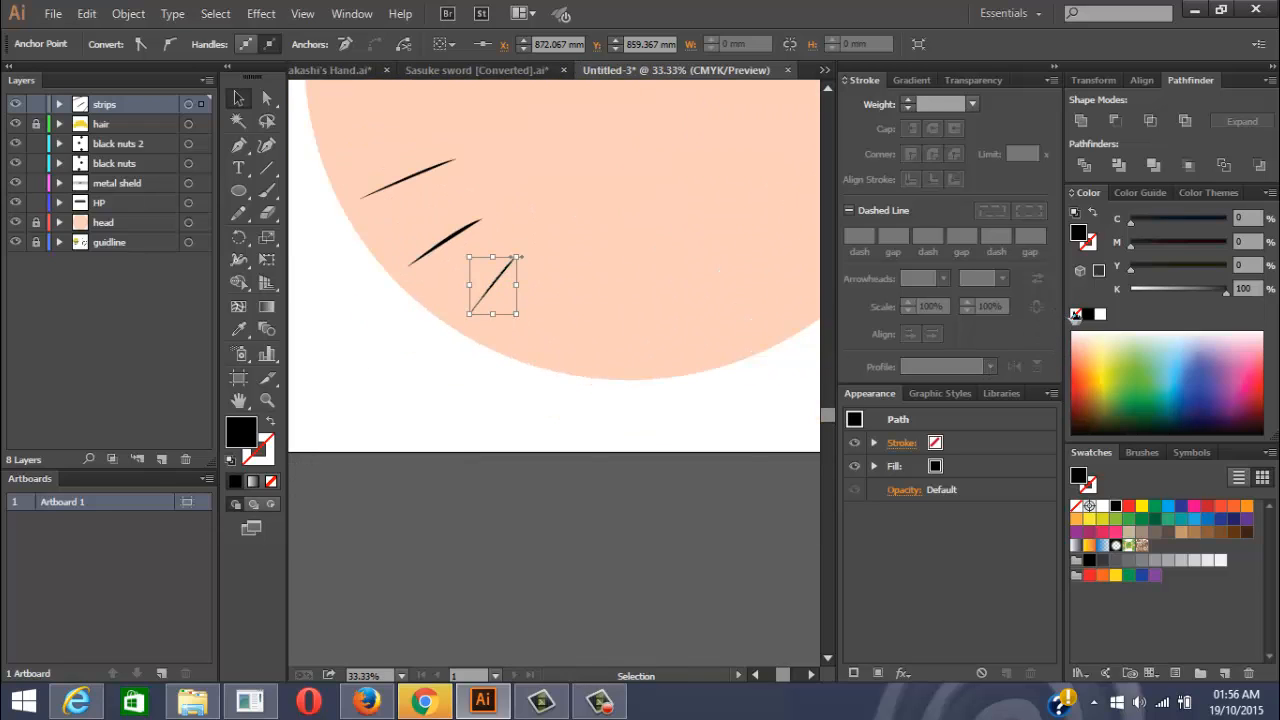
{"action": "left_click", "coordinate": [1076, 314]}
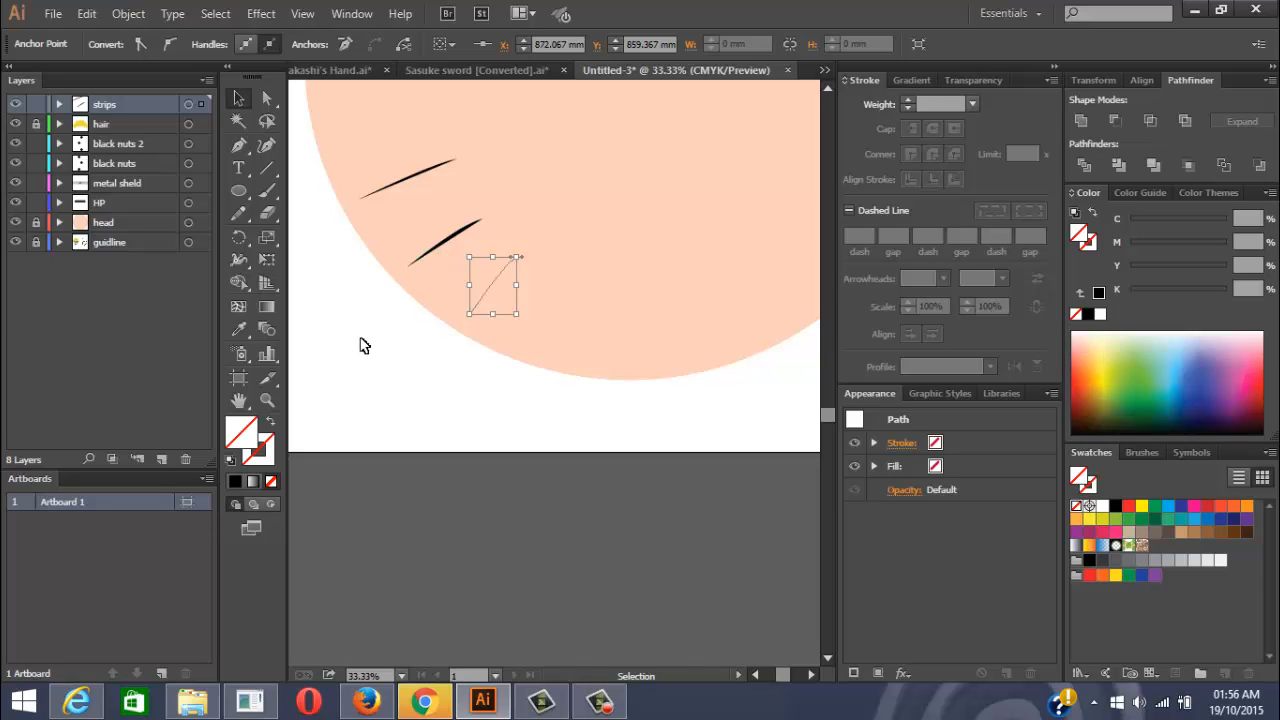
{"action": "key", "text": "ctrl+z"}
Select all three whiskers on the strips layer and set their fill to None
{"action": "key", "text": "a"}
{"action": "left_click", "coordinate": [188, 104]}
{"action": "key", "text": "v"}
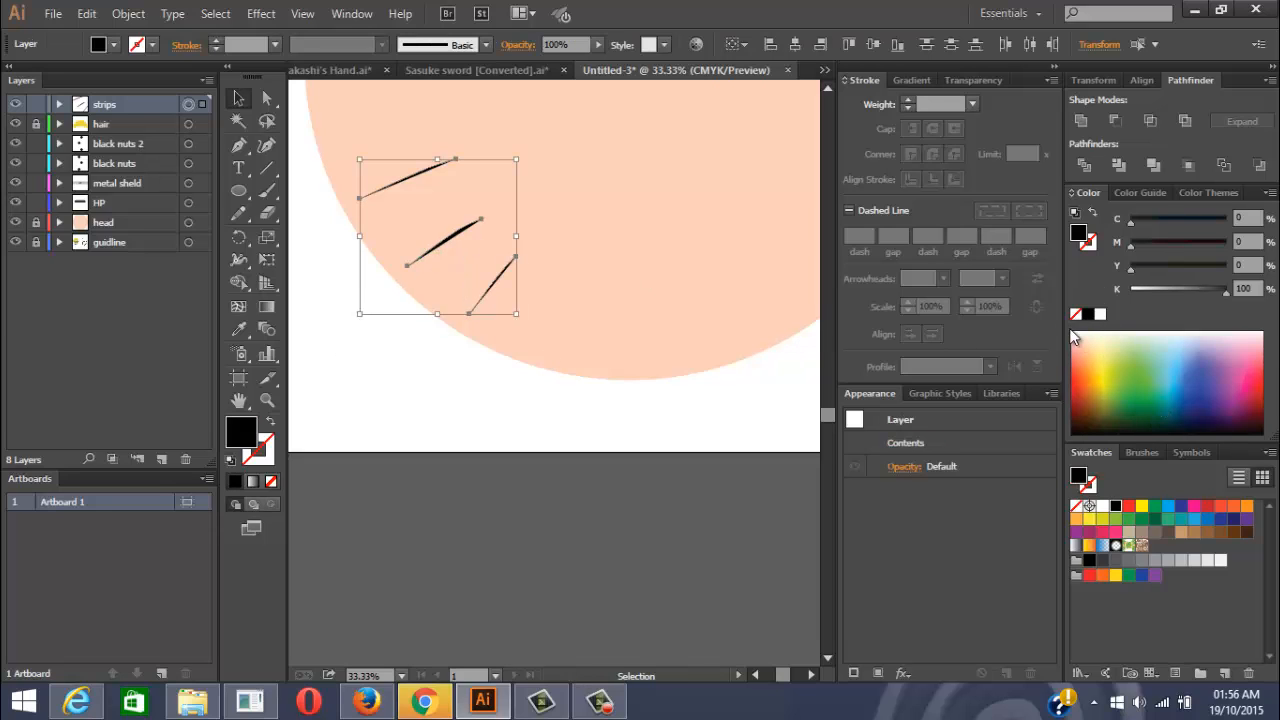
{"action": "left_click", "coordinate": [1077, 314]}
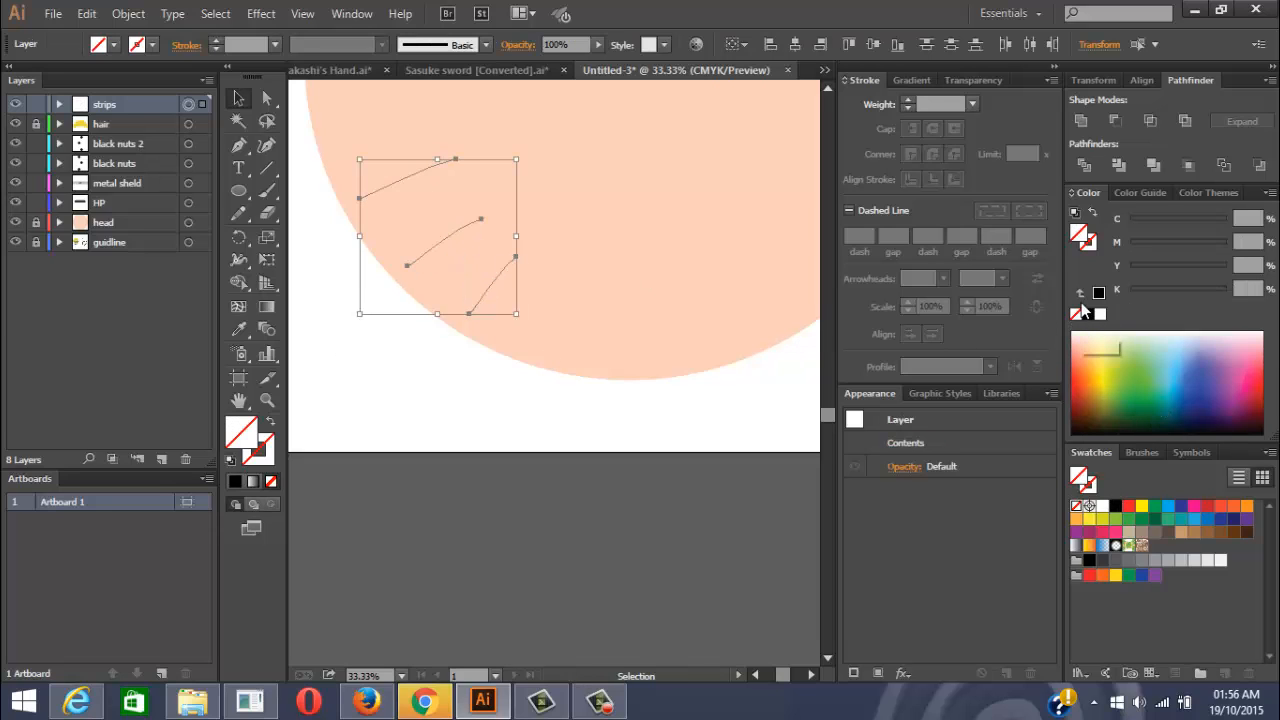
Give the selected whiskers a stroke with a weight of 12 pt
{"action": "left_click", "coordinate": [906, 103]}
{"action": "left_click", "coordinate": [906, 103]}
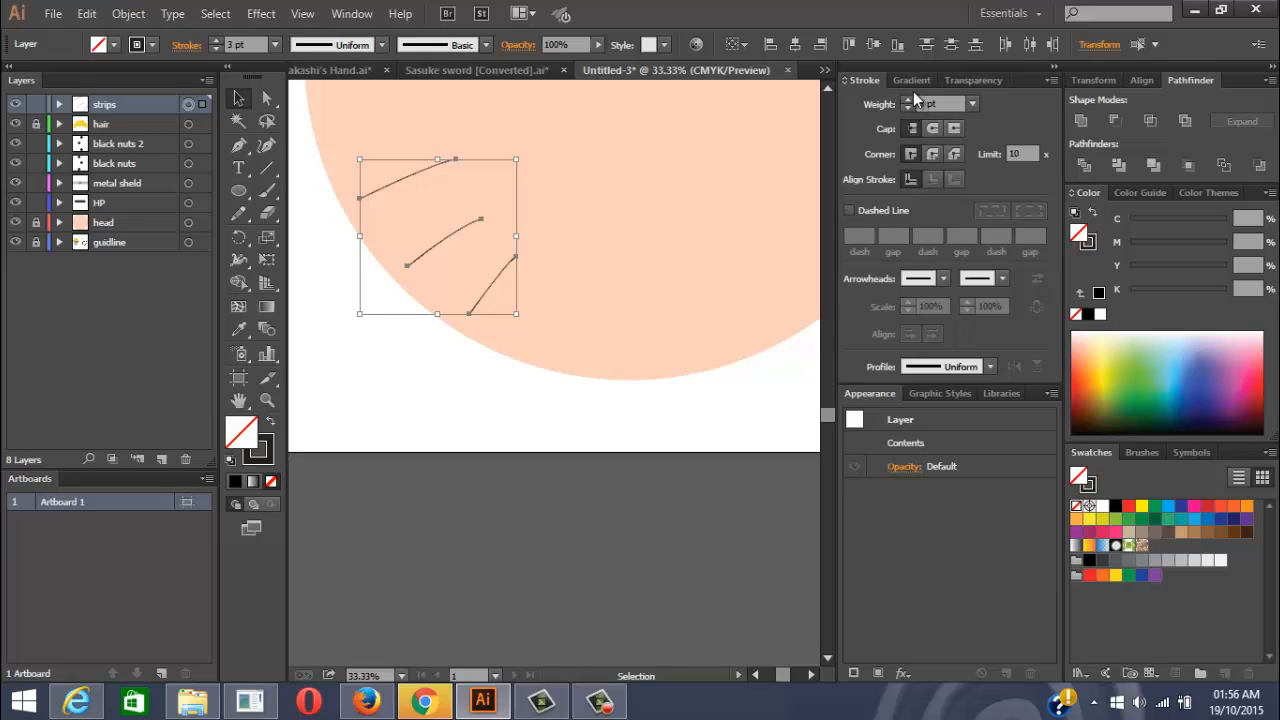
{"action": "left_click", "coordinate": [907, 98]}
{"action": "left_click", "coordinate": [907, 98]}
{"action": "left_click", "coordinate": [907, 98]}
{"action": "left_click", "coordinate": [907, 98]}
{"action": "left_click", "coordinate": [907, 98]}
{"action": "left_click", "coordinate": [907, 98]}
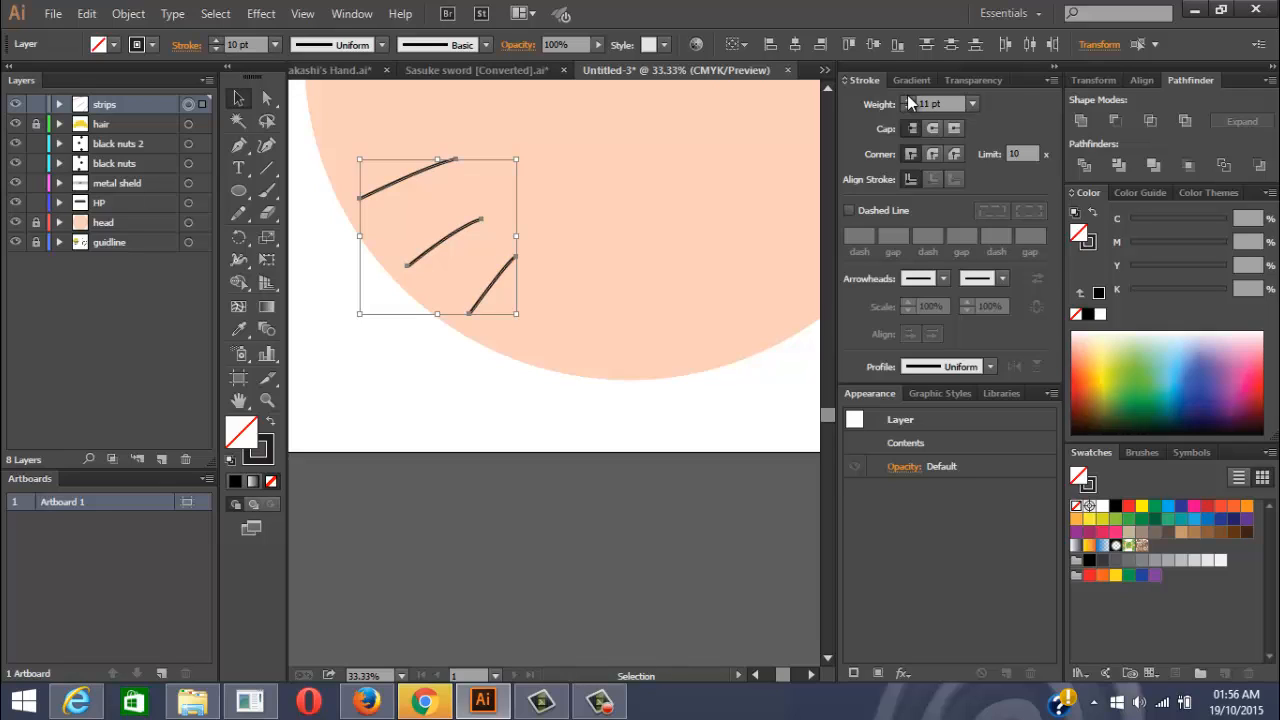
{"action": "left_click", "coordinate": [907, 98]}
{"action": "left_click", "coordinate": [907, 98]}
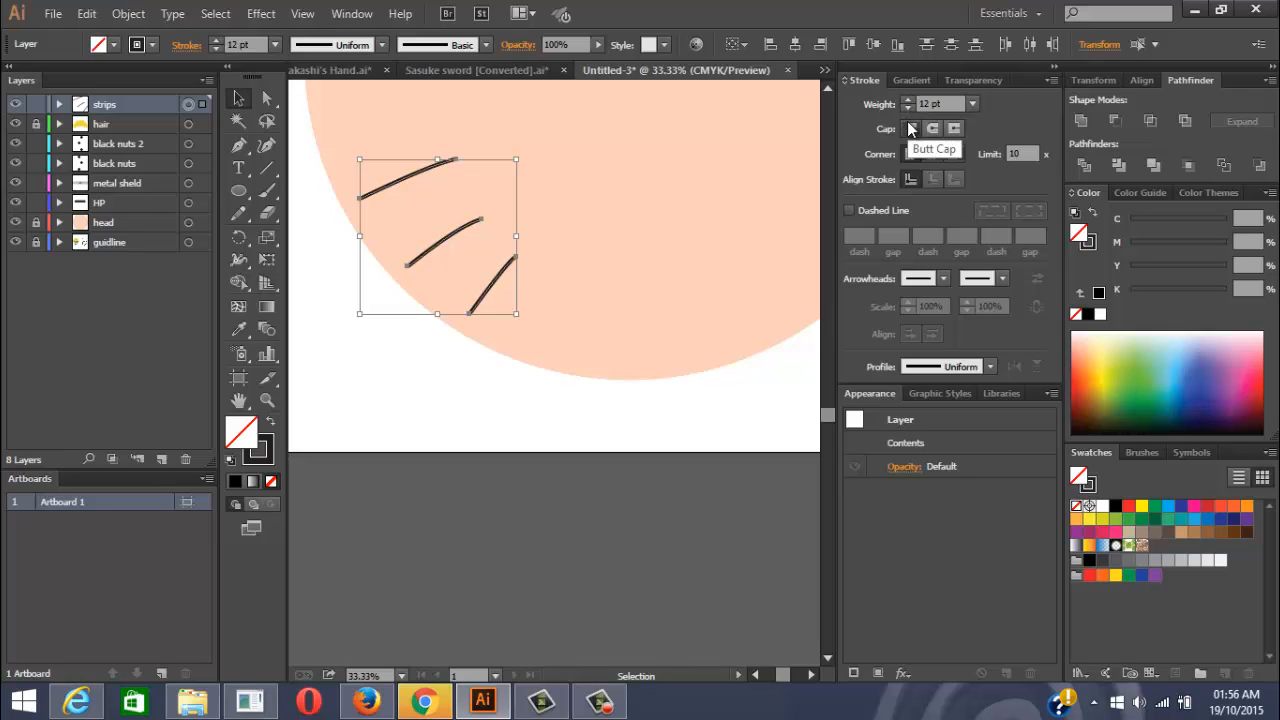
Examine the cheek whiskers on the reference Naruto face and compare them with the drawn whiskers
{"action": "scroll", "coordinate": [557, 238], "scroll_direction": "down", "scroll_amount": 2}
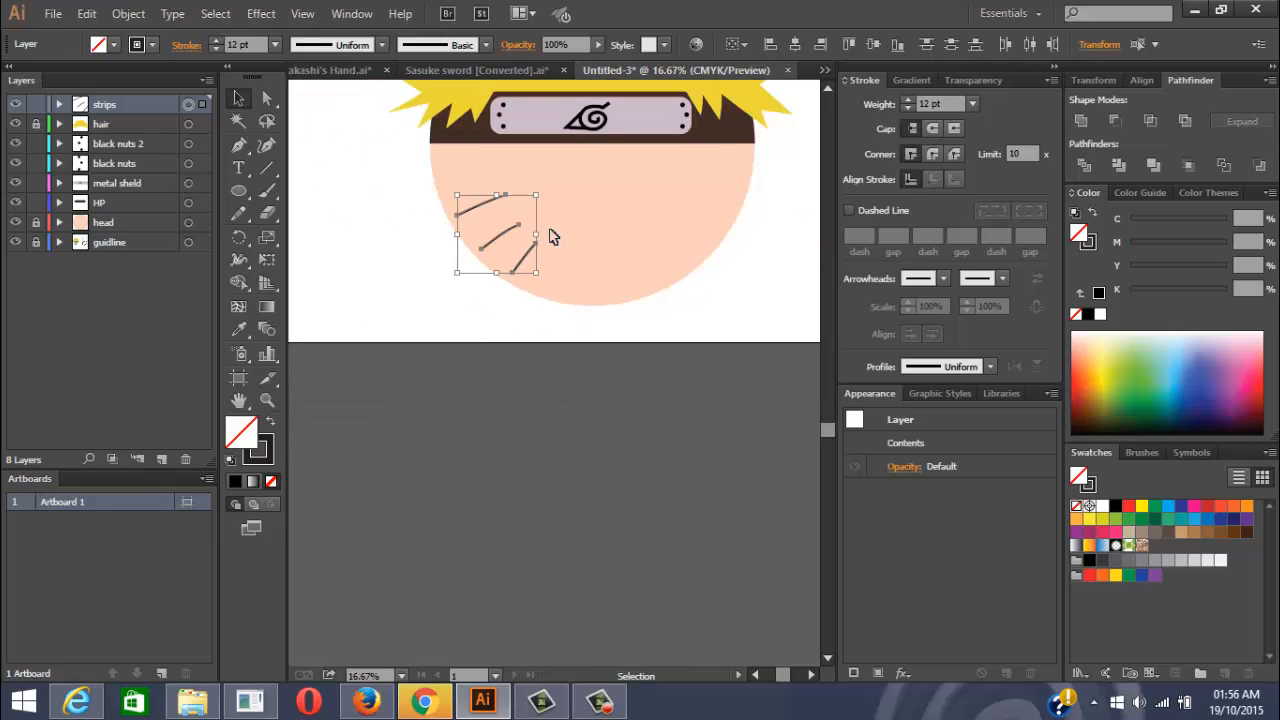
{"action": "left_click", "coordinate": [500, 265]}
{"action": "left_click_drag", "start_coordinate": [443, 237], "coordinate": [649, 646]}
{"action": "left_click", "coordinate": [709, 625]}
{"action": "scroll", "coordinate": [622, 361], "scroll_direction": "up", "scroll_amount": 4}
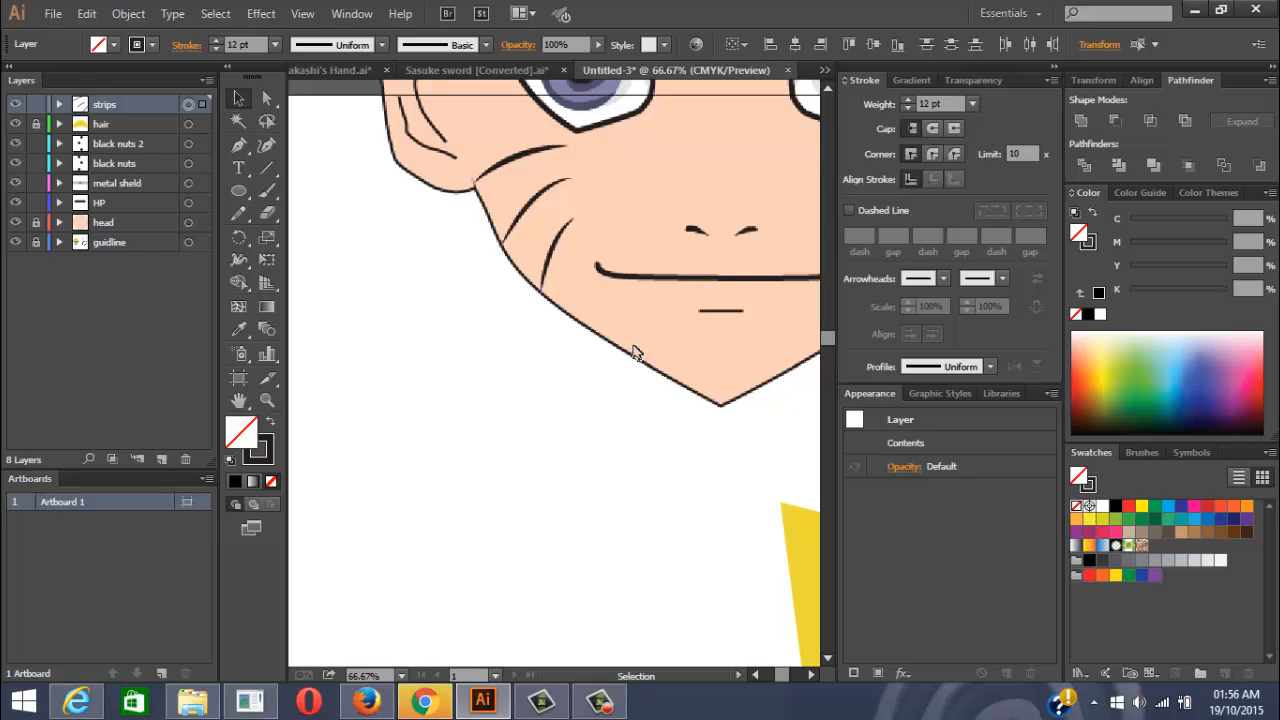
{"action": "key", "text": "ctrl+minus"}
{"action": "key", "text": "ctrl+minus"}
{"action": "key", "text": "ctrl+minus"}
{"action": "scroll", "coordinate": [640, 500], "scroll_direction": "down", "scroll_amount": 5}
{"action": "left_click", "coordinate": [484, 392]}
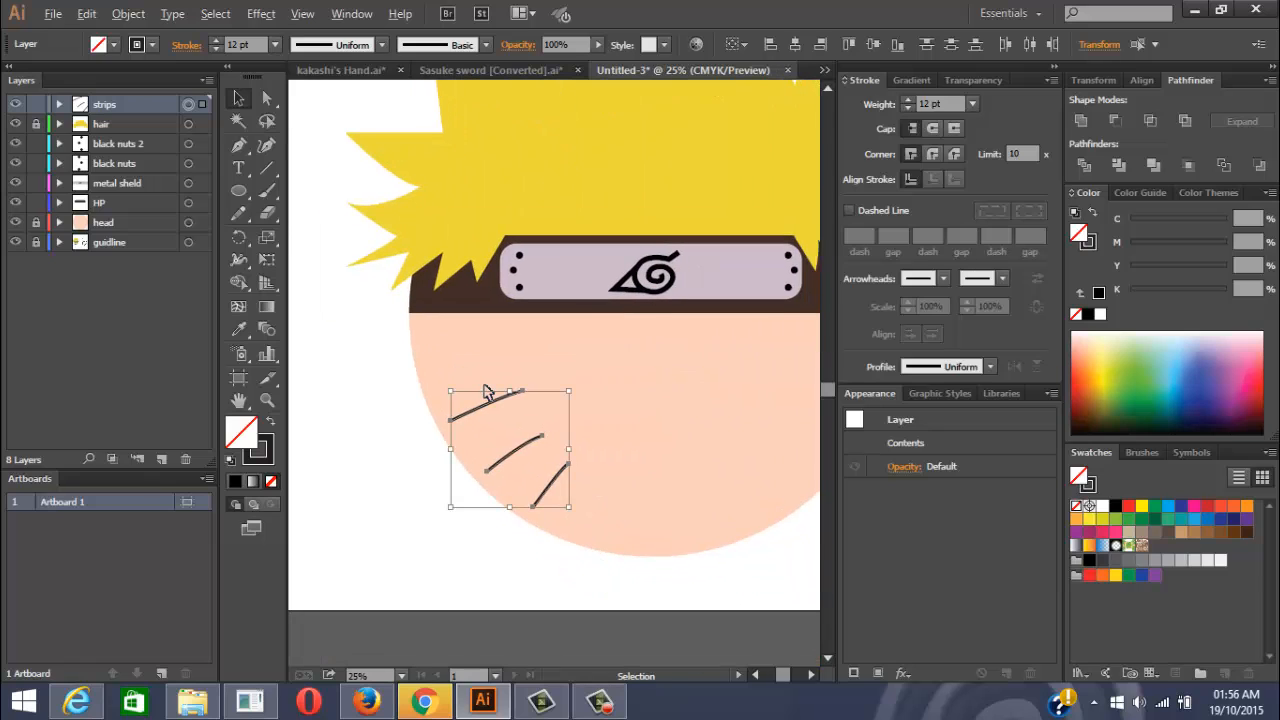
Try the symmetrical lens-shaped width profile on the whisker strokes, and apply the flat-bottomed arch profile instead
{"action": "scroll", "coordinate": [654, 600], "scroll_direction": "up", "scroll_amount": 2}
{"action": "scroll", "coordinate": [558, 525], "scroll_direction": "up", "scroll_amount": 4}
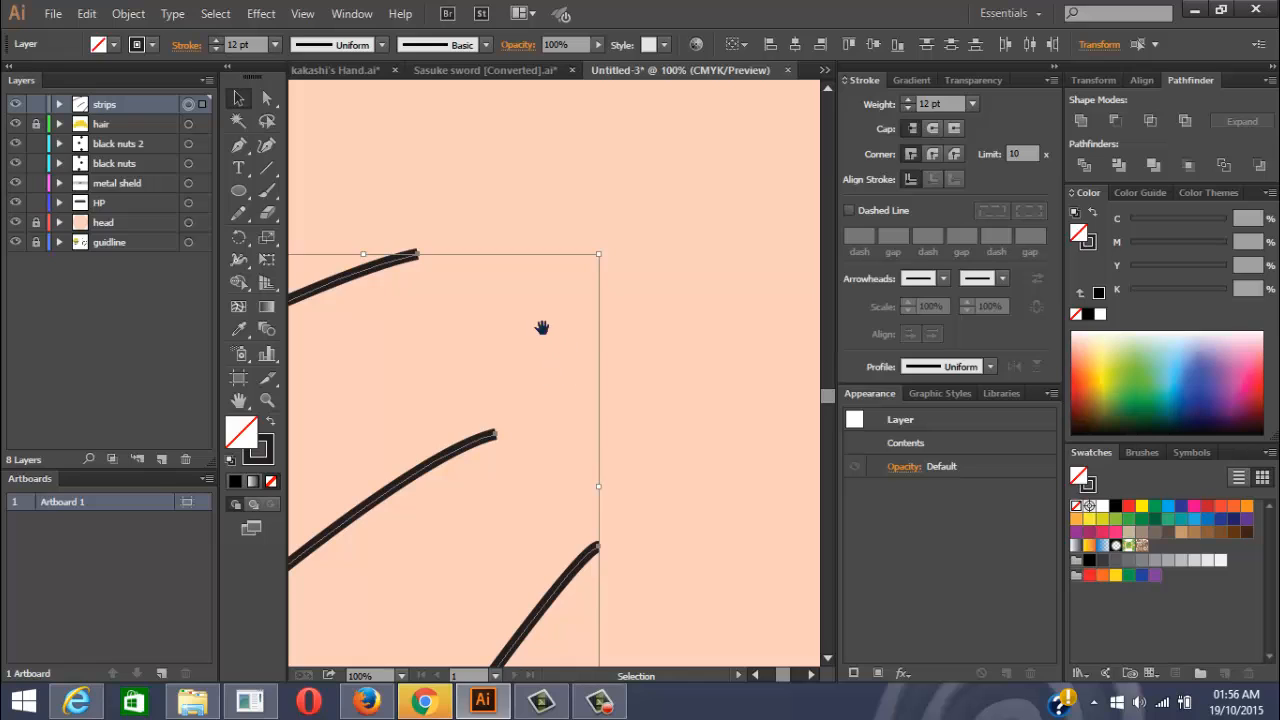
{"action": "left_click_drag", "start_coordinate": [540, 326], "coordinate": [680, 163]}
{"action": "left_click", "coordinate": [989, 367]}
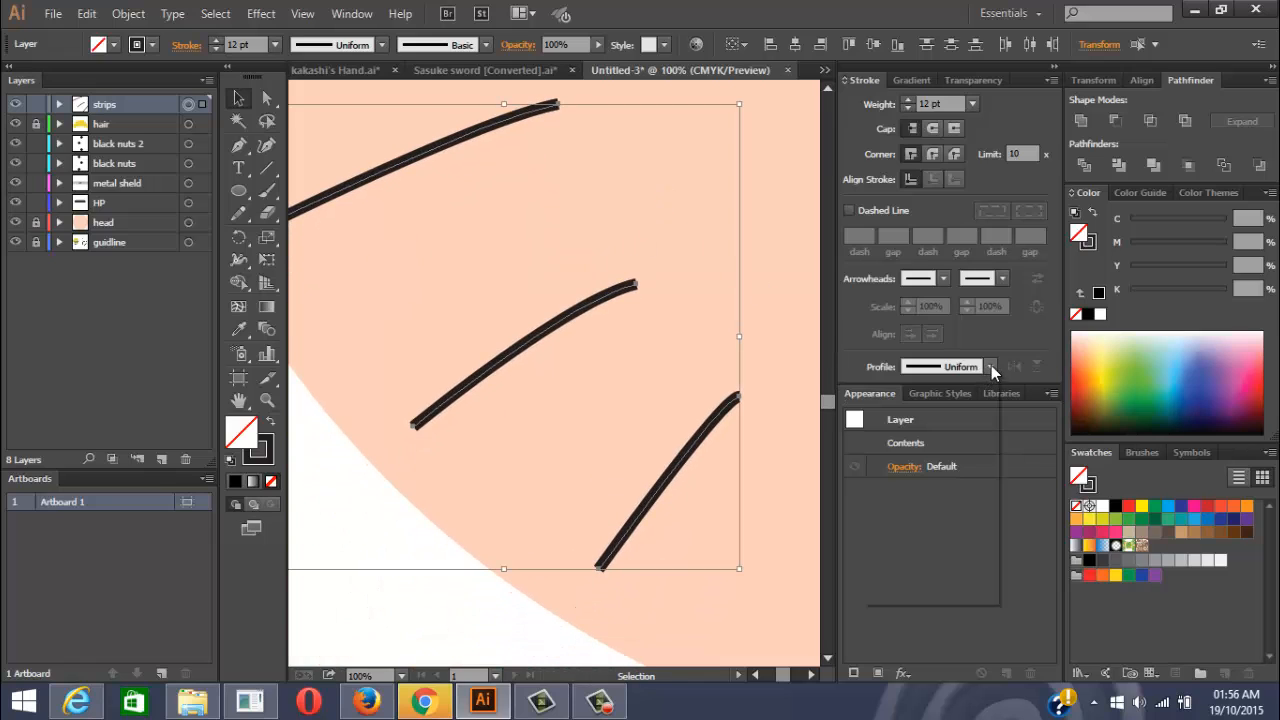
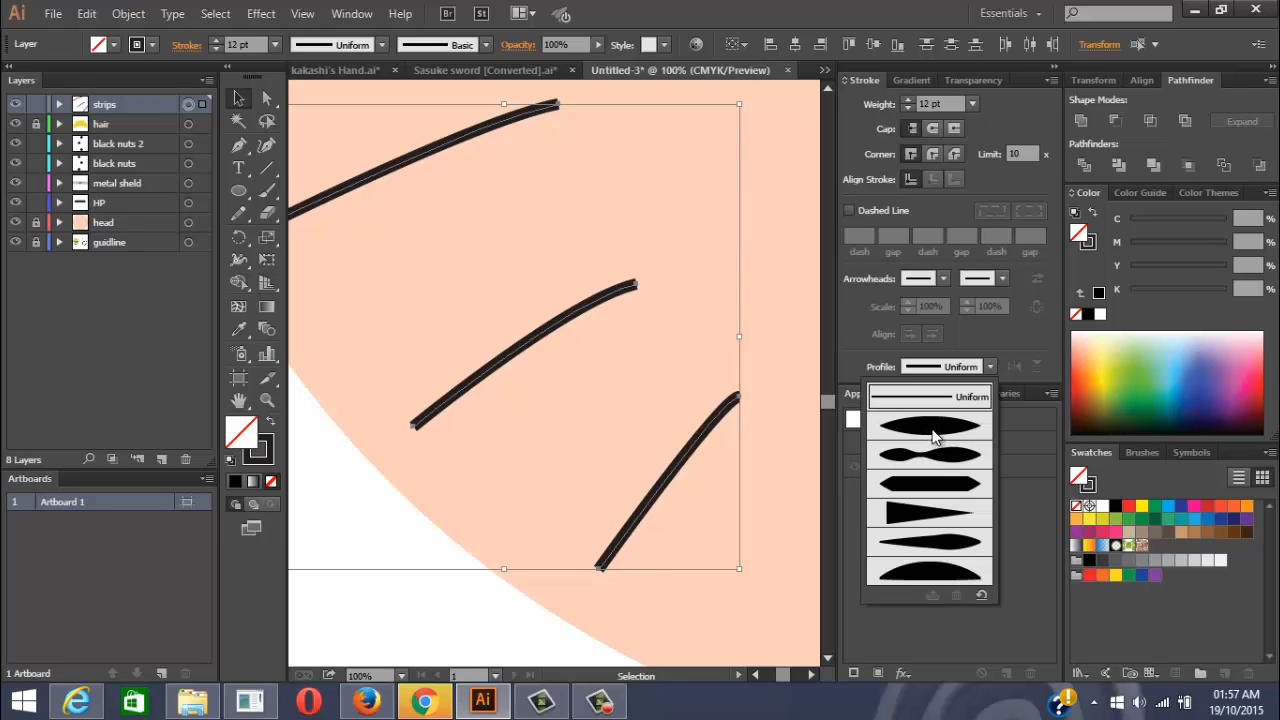
{"action": "left_click", "coordinate": [932, 430]}
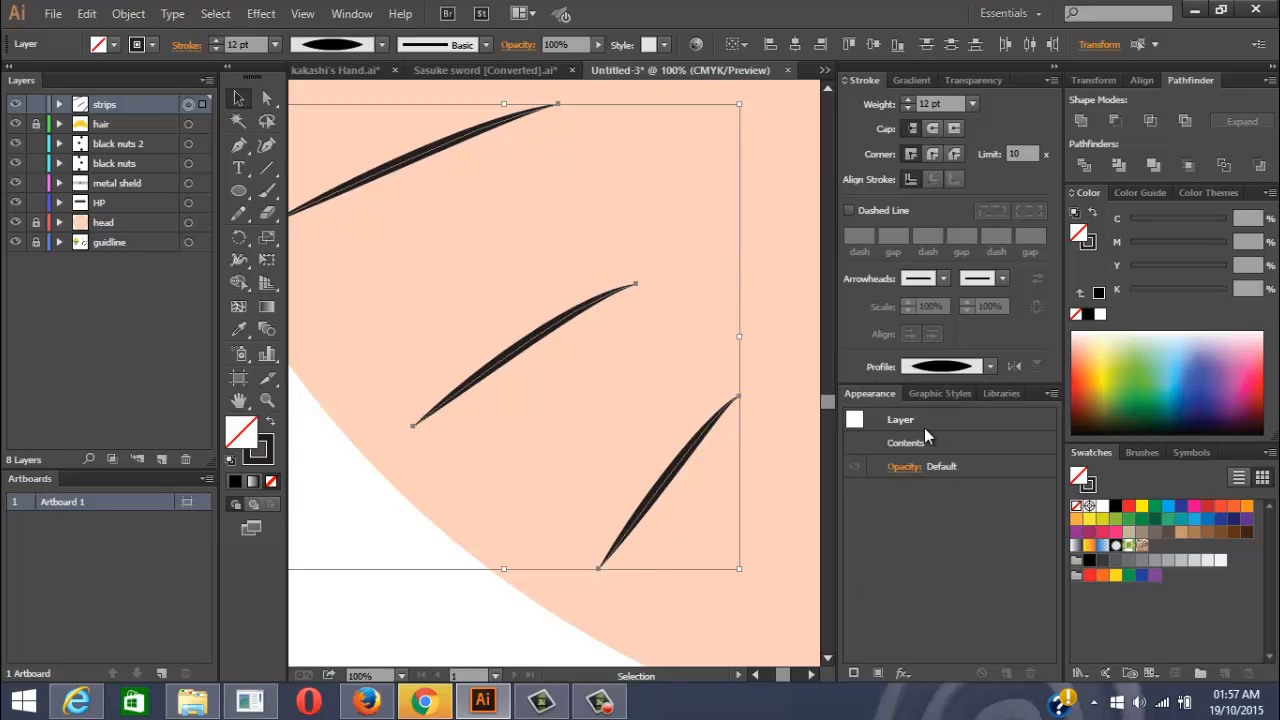
{"action": "left_click", "coordinate": [989, 366]}
{"action": "left_click", "coordinate": [928, 568]}
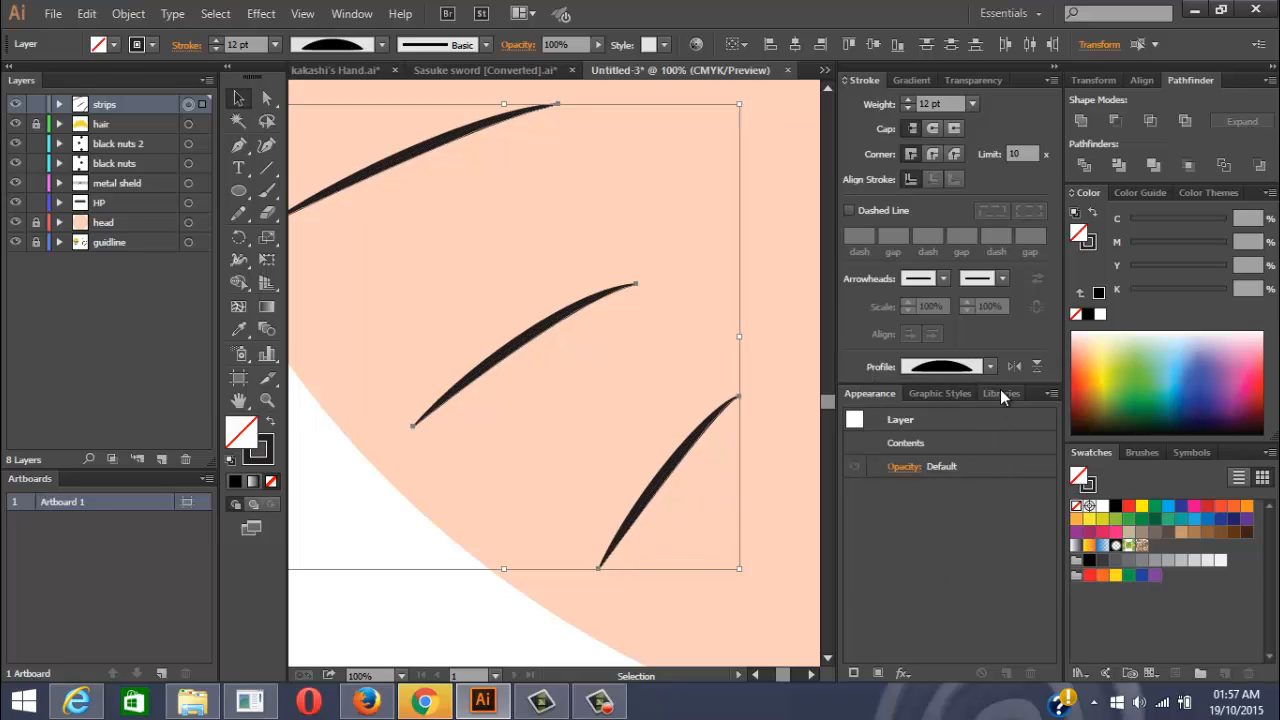
Deselect the whiskers, review their tapered shape on the whole face, and open the stroke width profile choices
{"action": "left_click", "coordinate": [989, 366]}
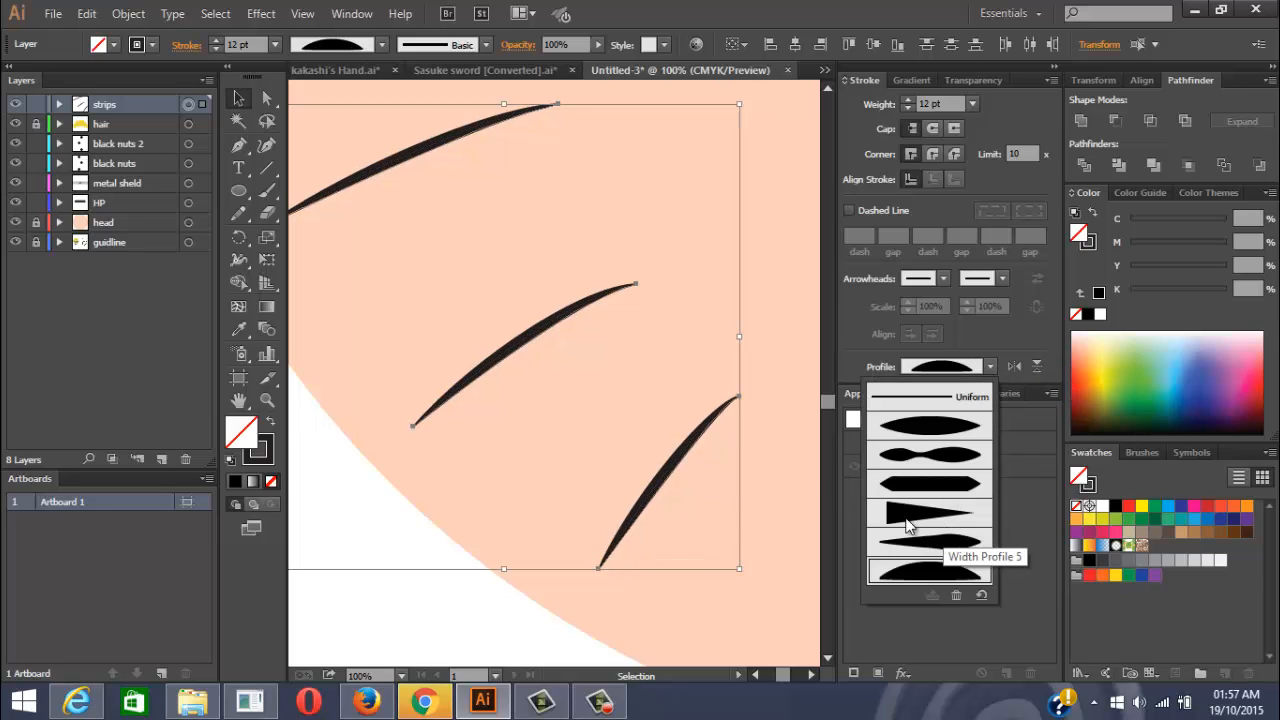
{"action": "scroll", "coordinate": [677, 343], "scroll_direction": "down", "scroll_amount": 4}
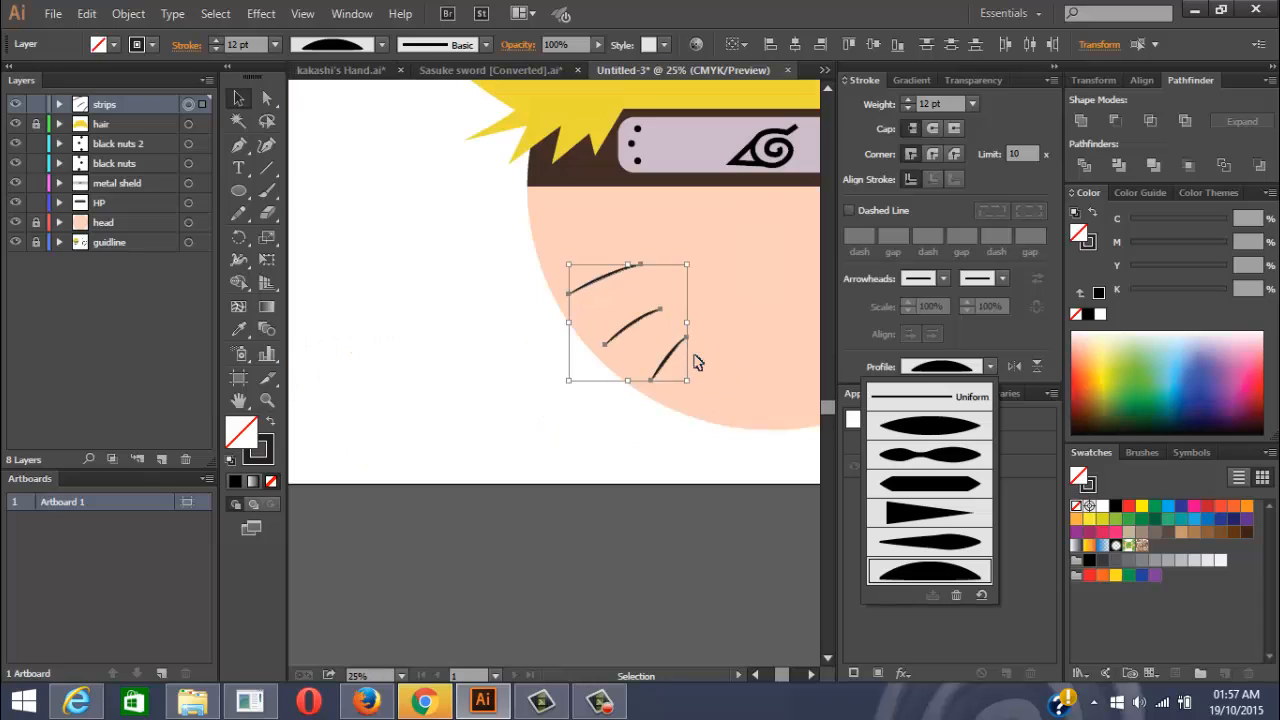
{"action": "left_click", "coordinate": [700, 466]}
{"action": "left_click", "coordinate": [738, 357]}
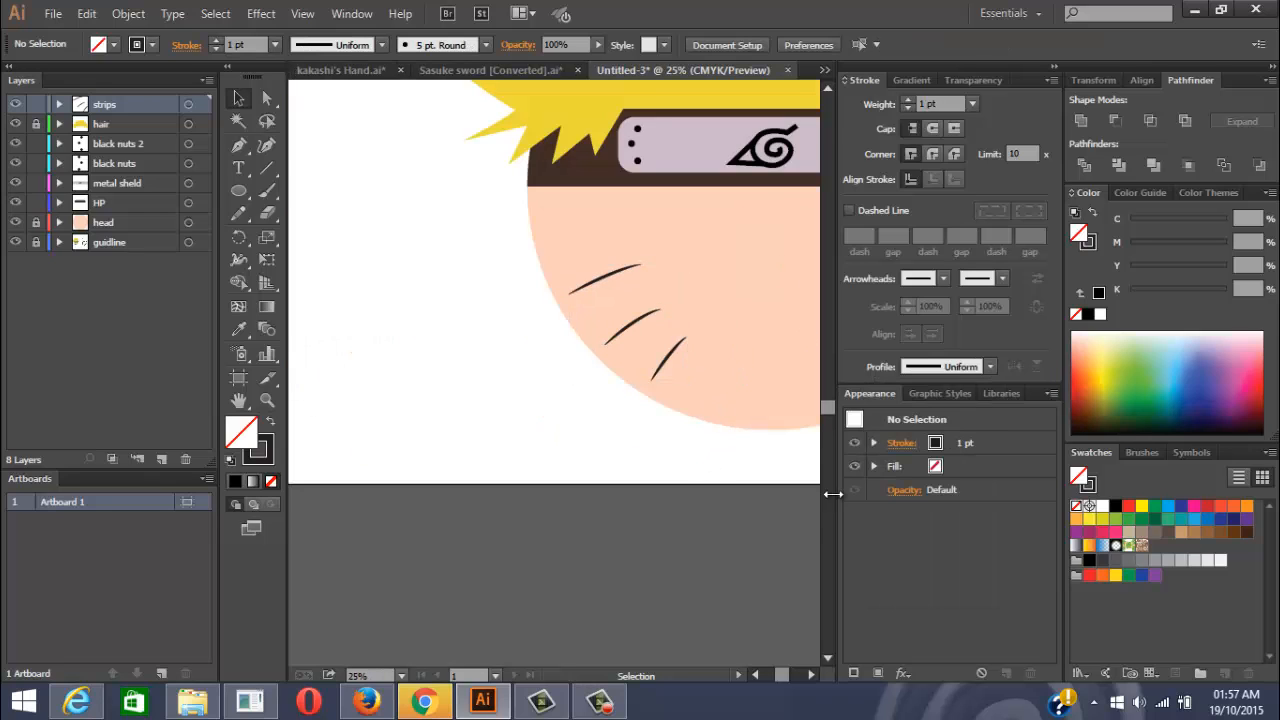
{"action": "scroll", "coordinate": [620, 370], "scroll_direction": "down", "scroll_amount": 1}
{"action": "scroll", "coordinate": [620, 370], "scroll_direction": "down", "scroll_amount": 1}
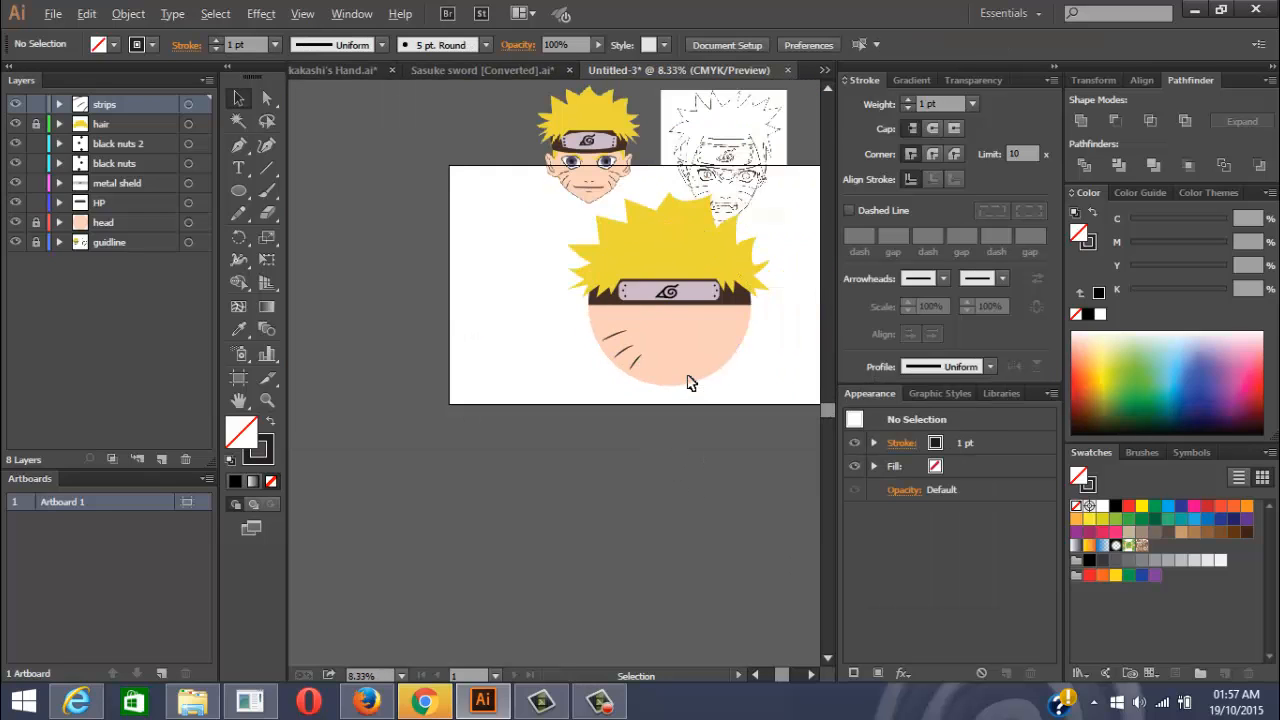
{"action": "scroll", "coordinate": [690, 383], "scroll_direction": "up", "scroll_amount": 1}
{"action": "left_click", "coordinate": [976, 370]}
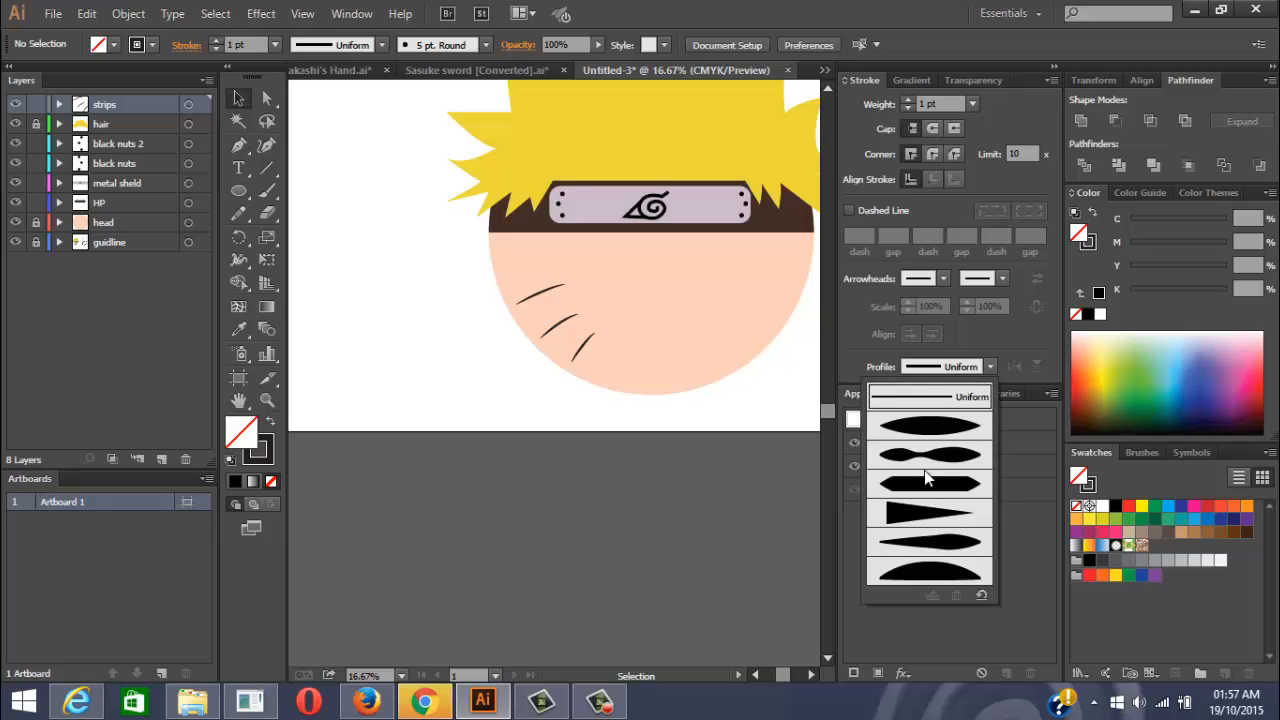
Select the whiskers on the strips layer and try the one-sided teardrop stroke width profile on them
{"action": "left_click", "coordinate": [192, 110]}
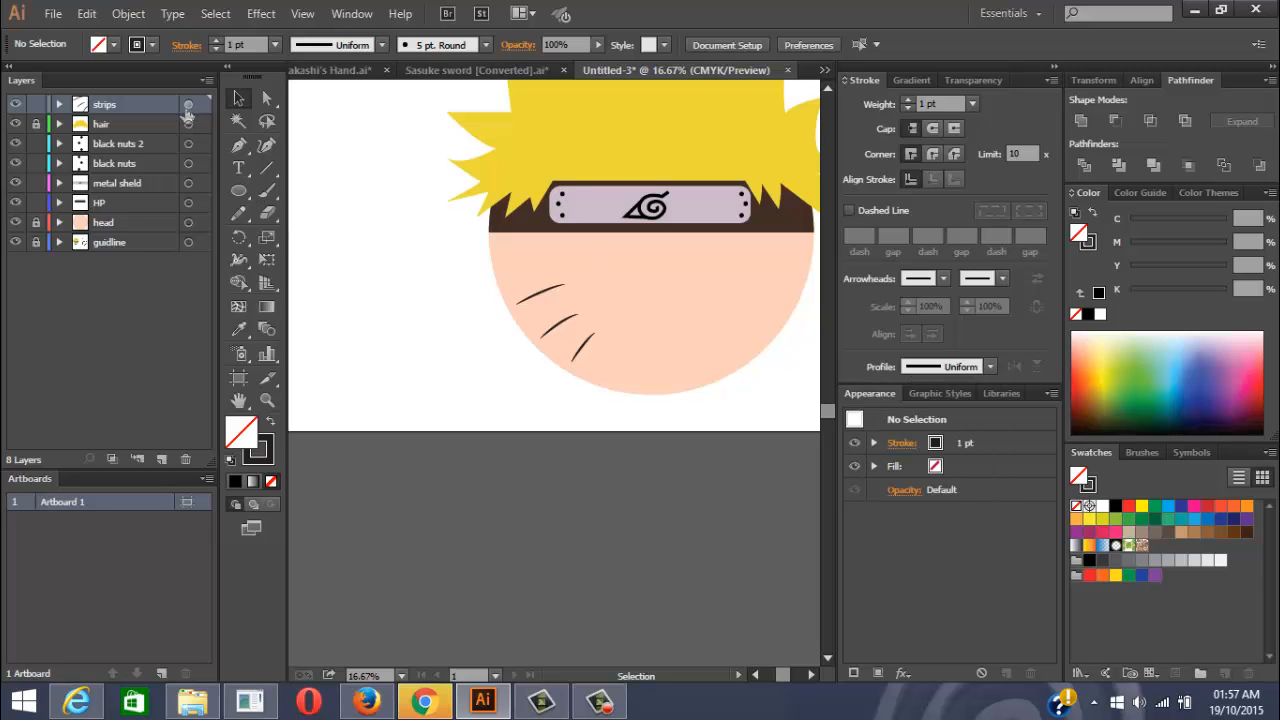
{"action": "left_click", "coordinate": [188, 105]}
{"action": "left_click", "coordinate": [990, 366]}
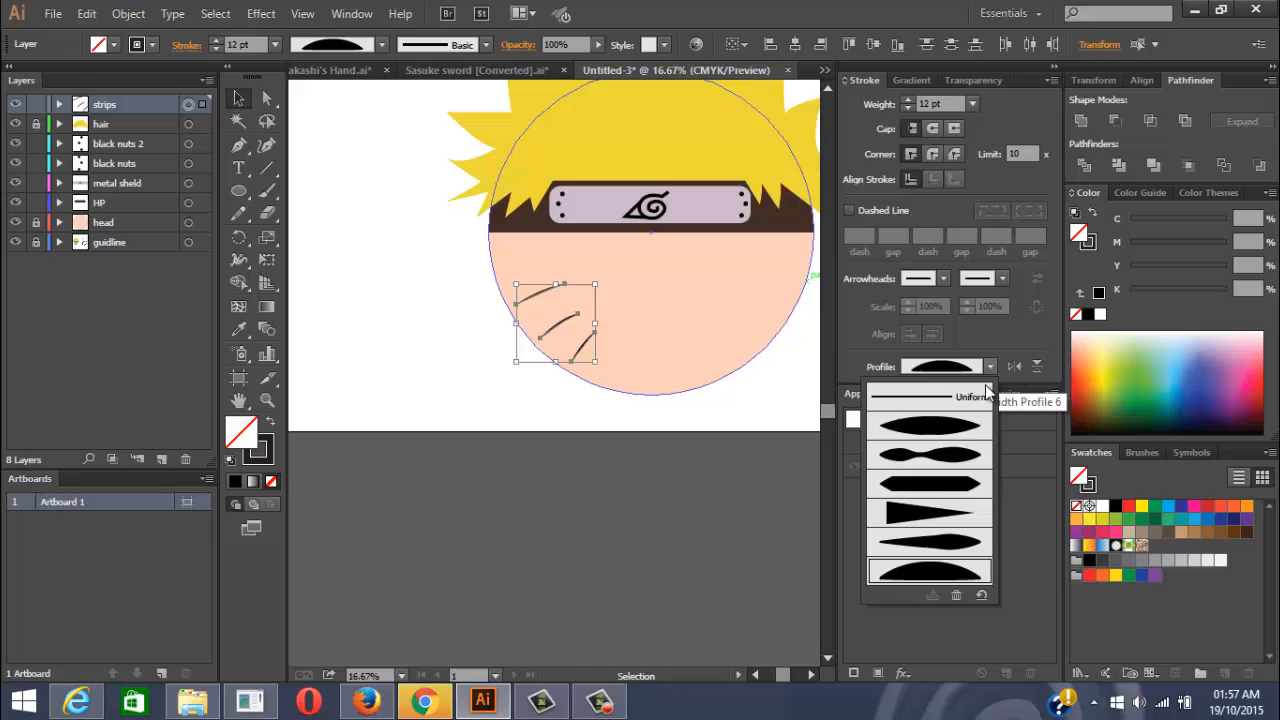
{"action": "left_click", "coordinate": [926, 543]}
{"action": "left_click", "coordinate": [629, 447]}
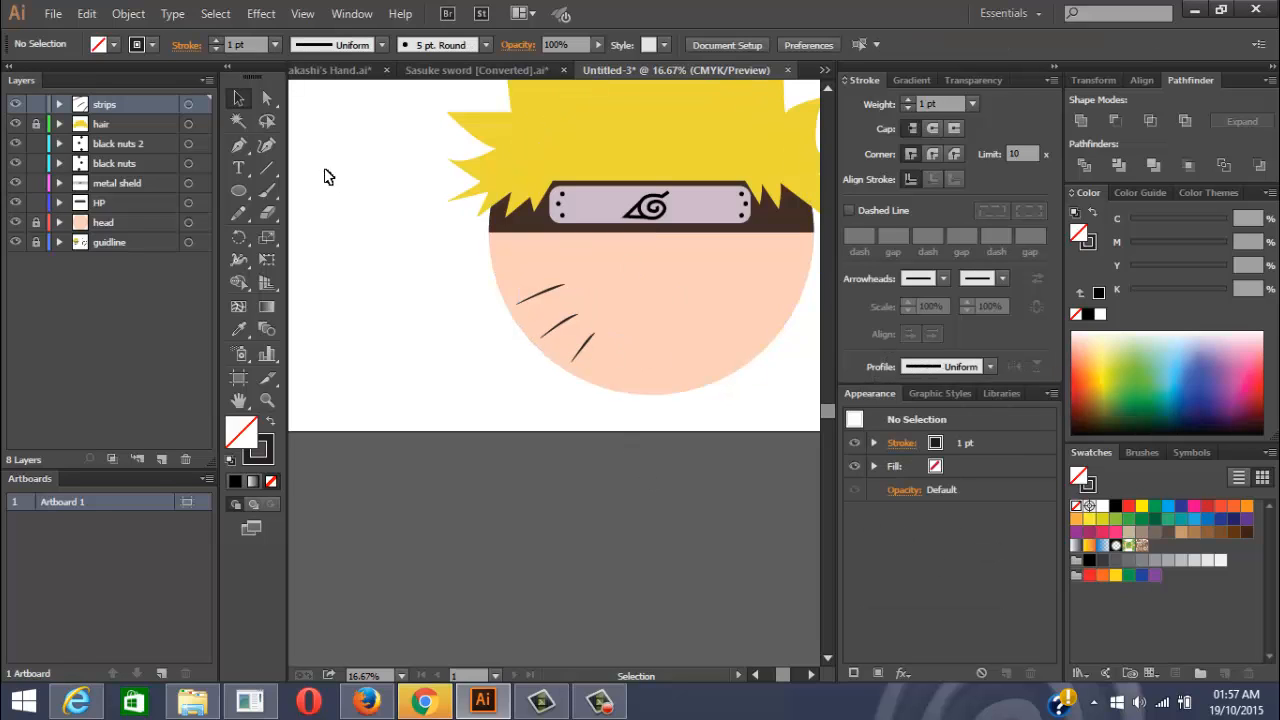
Try the symmetrical lens-shaped stroke width profile on the strips layer's whiskers
{"action": "left_click", "coordinate": [192, 104]}
{"action": "left_click", "coordinate": [988, 368]}
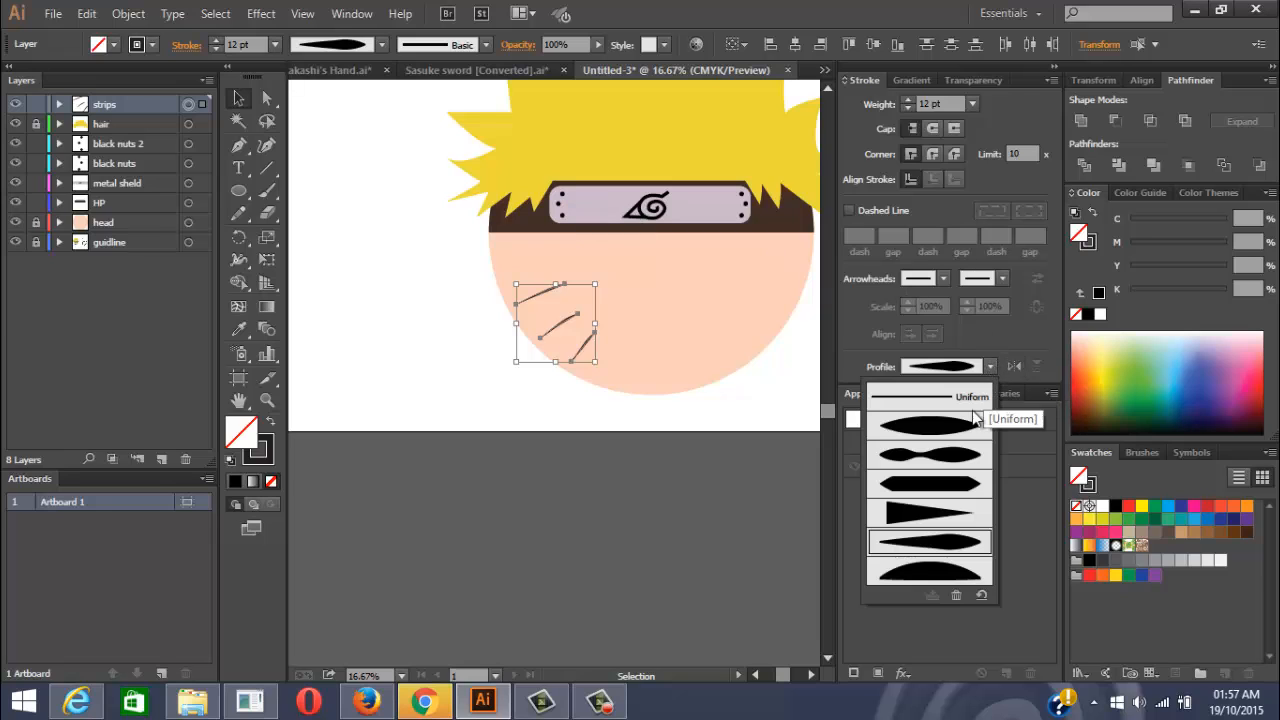
{"action": "left_click", "coordinate": [975, 418]}
{"action": "left_click", "coordinate": [688, 480]}
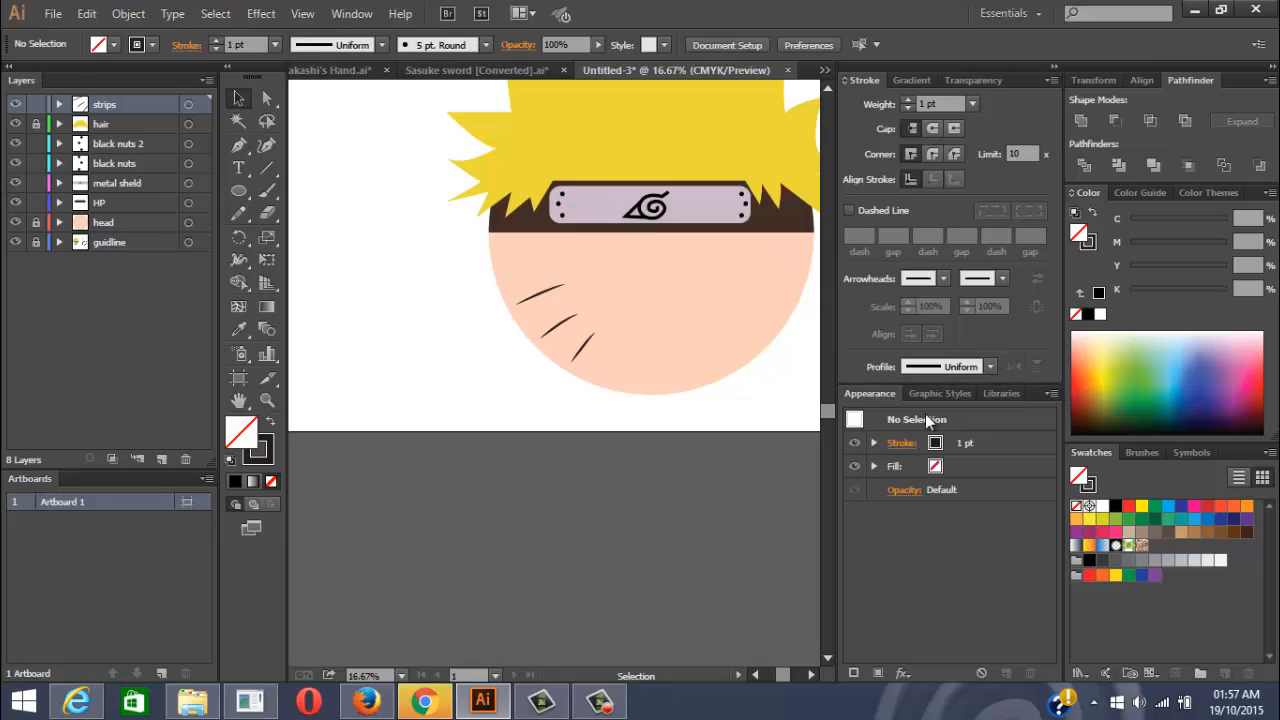
Apply the flat-bottomed arch width profile to the strips layer's whiskers and deselect them
{"action": "left_click", "coordinate": [990, 367]}
{"action": "left_click", "coordinate": [188, 104]}
{"action": "left_click", "coordinate": [188, 104]}
{"action": "left_click", "coordinate": [988, 367]}
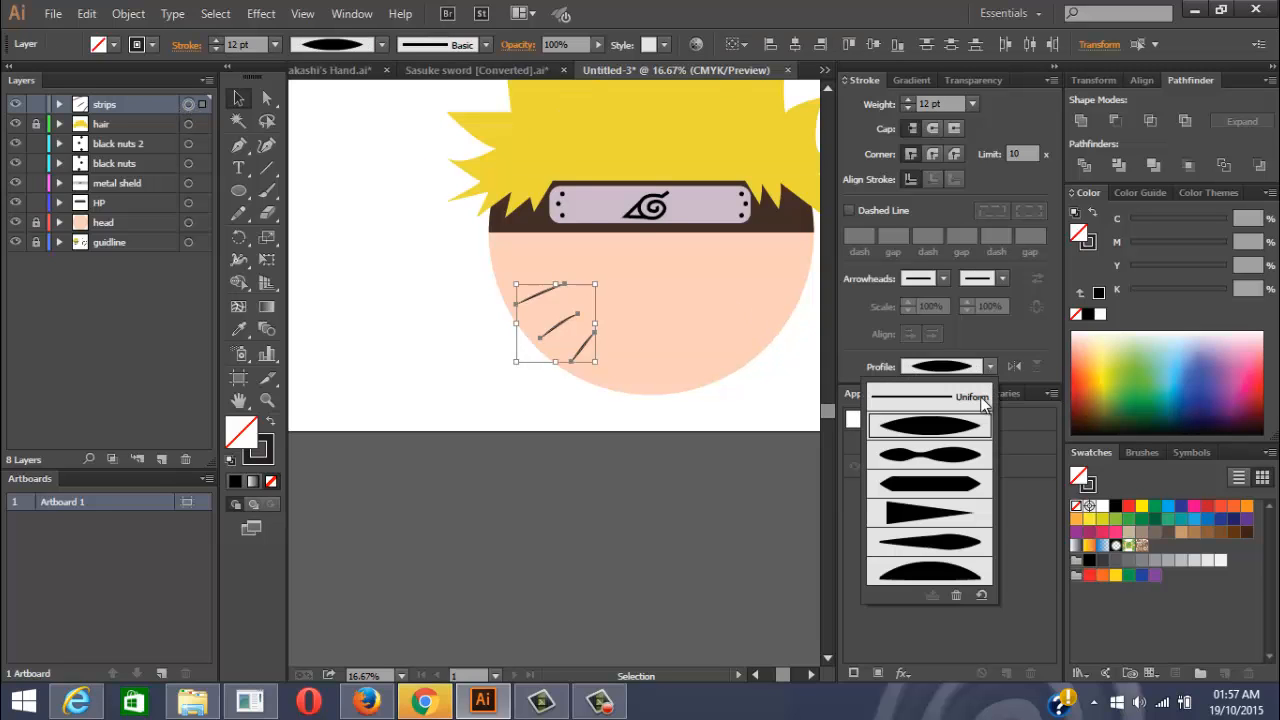
{"action": "left_click", "coordinate": [951, 563]}
{"action": "left_click", "coordinate": [700, 512]}
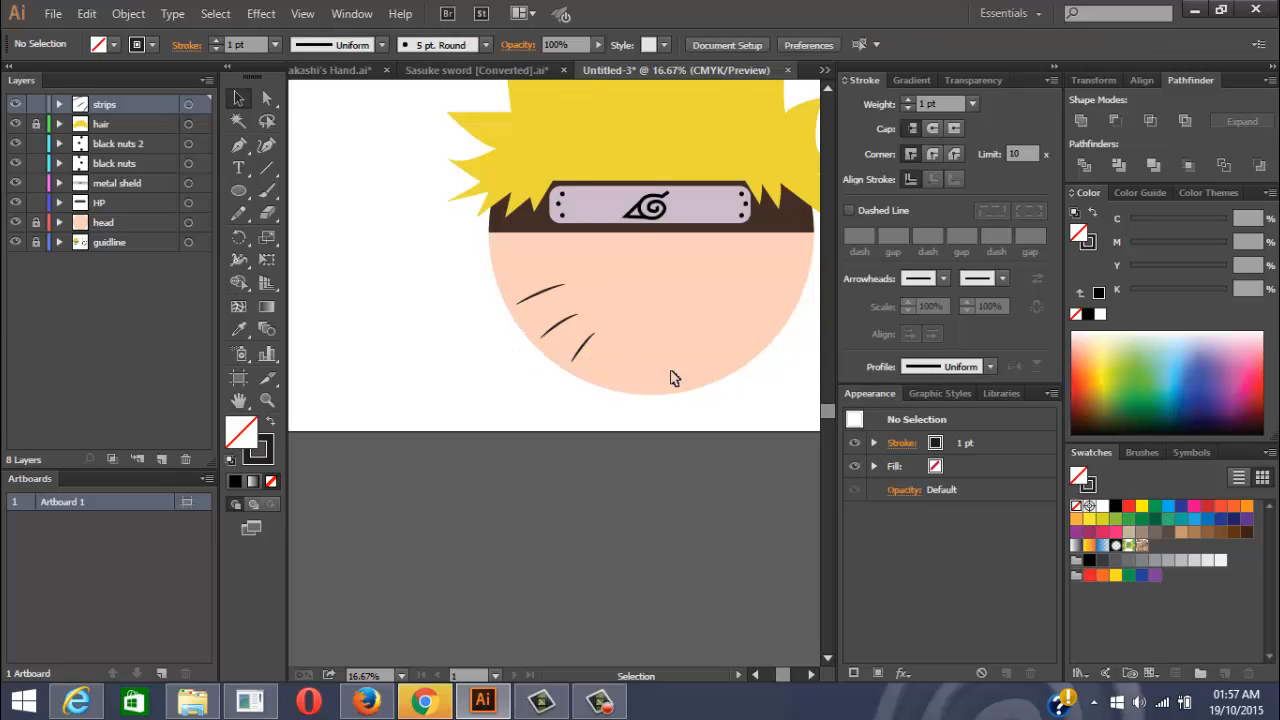
Examine the tapered whiskers up close and on the whole face beside the reference heads
{"action": "scroll", "coordinate": [576, 360], "scroll_direction": "down", "scroll_amount": 1}
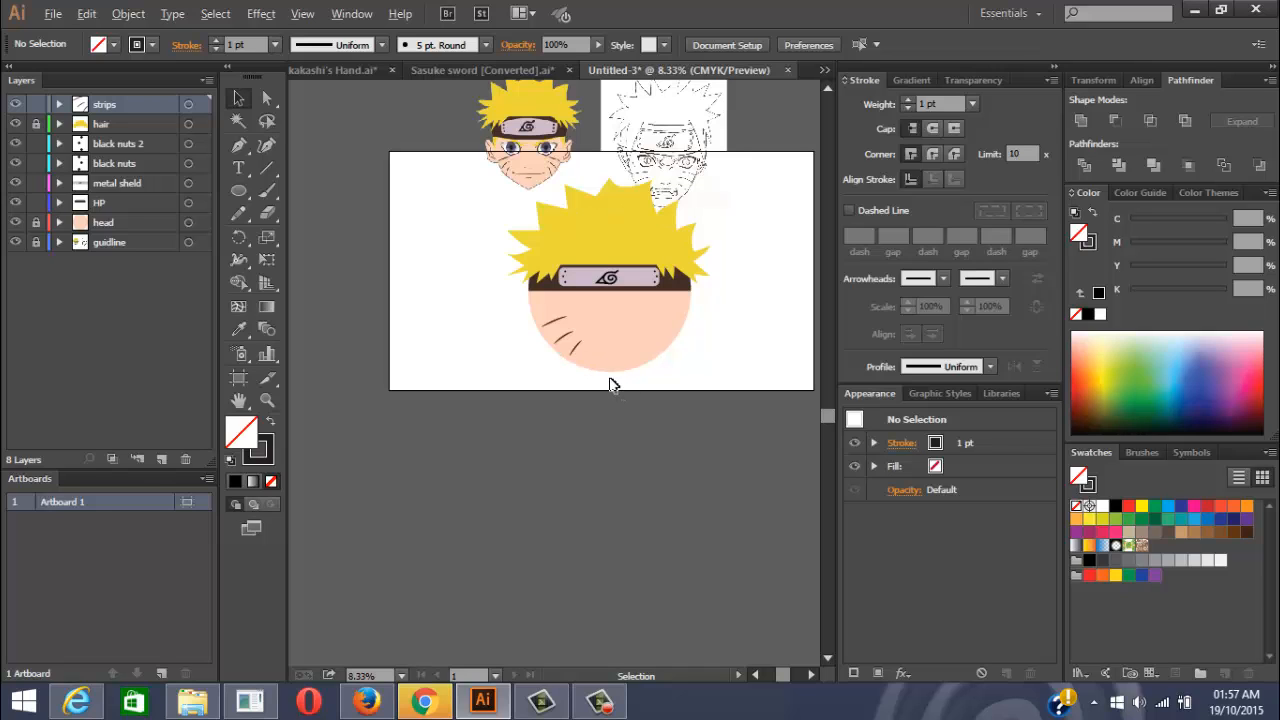
{"action": "scroll", "coordinate": [600, 370], "scroll_direction": "up", "scroll_amount": 1}
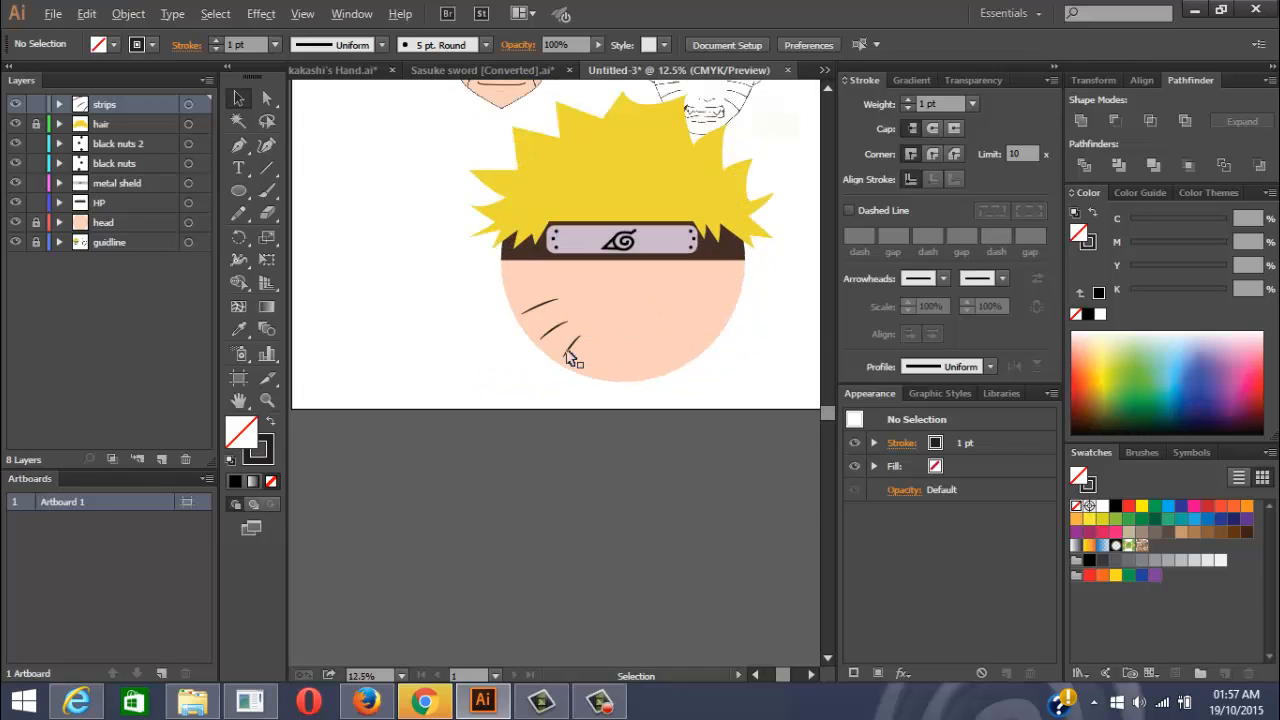
{"action": "scroll", "coordinate": [560, 356], "scroll_direction": "up", "scroll_amount": 1}
{"action": "left_click", "coordinate": [988, 366]}
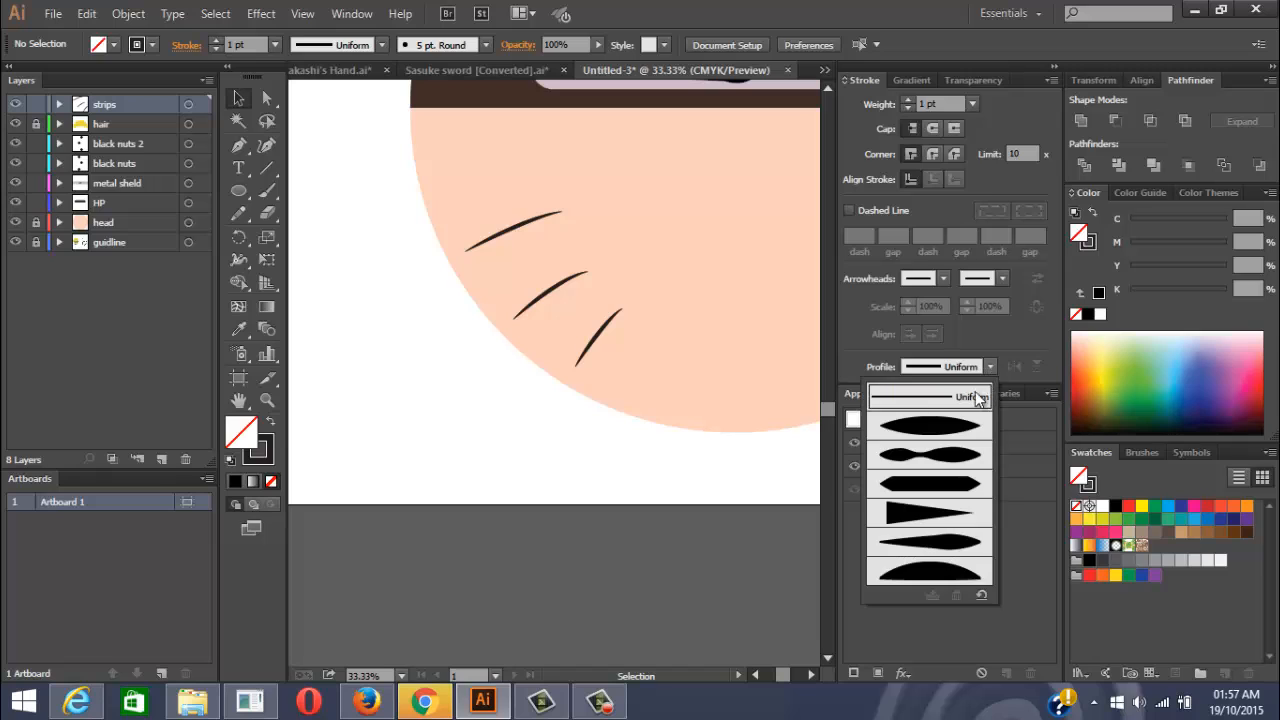
{"action": "left_click", "coordinate": [660, 320]}
{"action": "scroll", "coordinate": [555, 288], "scroll_direction": "down", "scroll_amount": 1}
{"action": "scroll", "coordinate": [580, 320], "scroll_direction": "down", "scroll_amount": 2}
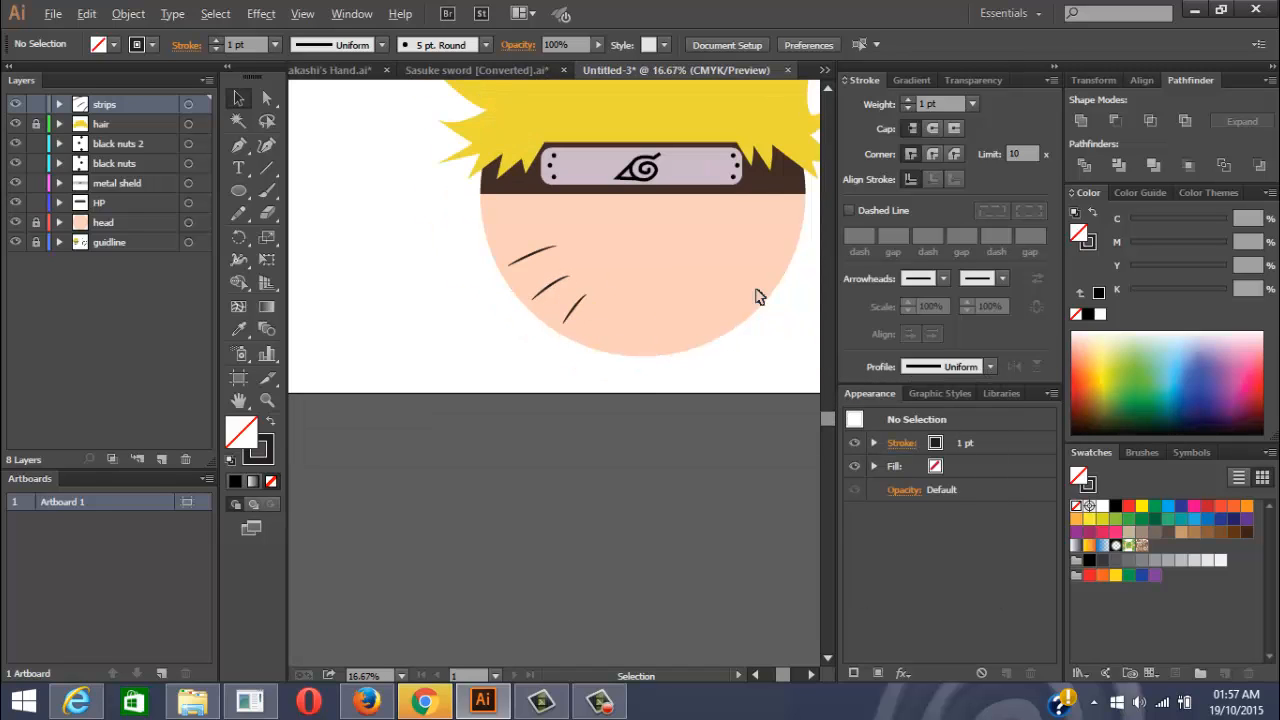
{"action": "scroll", "coordinate": [750, 305], "scroll_direction": "down", "scroll_amount": 3}
{"action": "scroll", "coordinate": [660, 390], "scroll_direction": "up", "scroll_amount": 1}
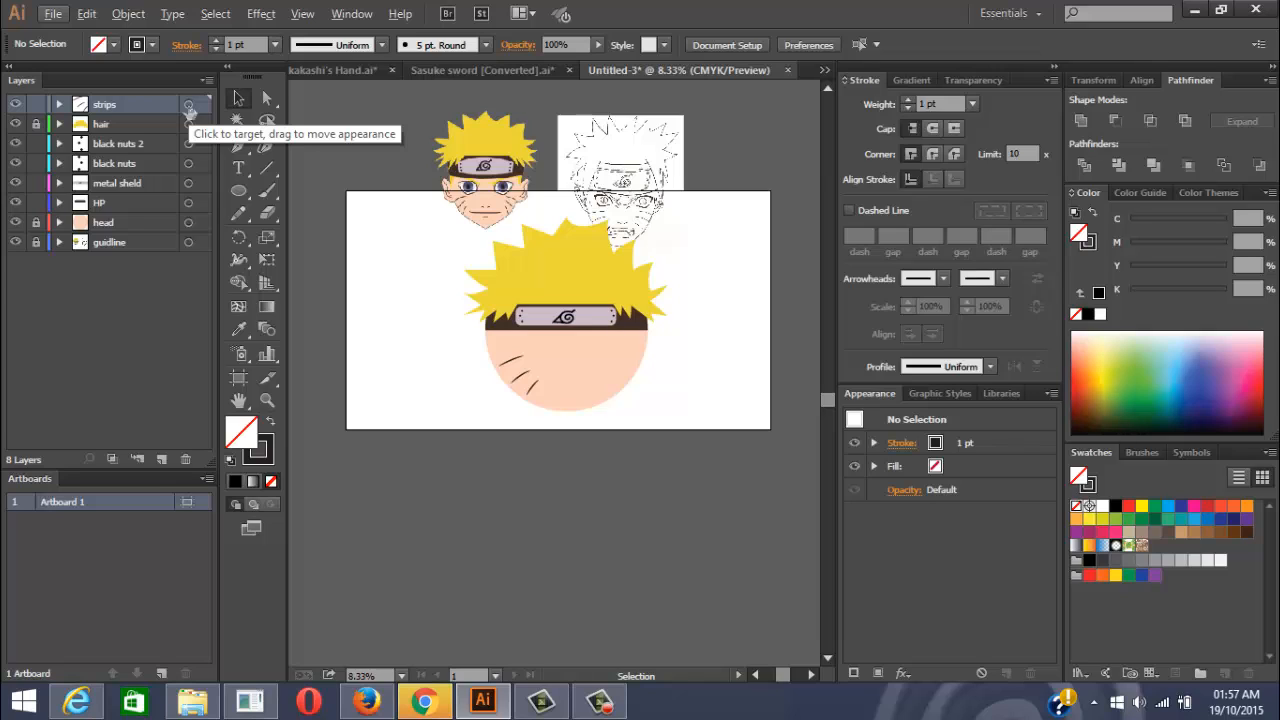
Duplicate the strips layer and rename the copy "strips 2"
{"action": "left_click", "coordinate": [188, 105]}
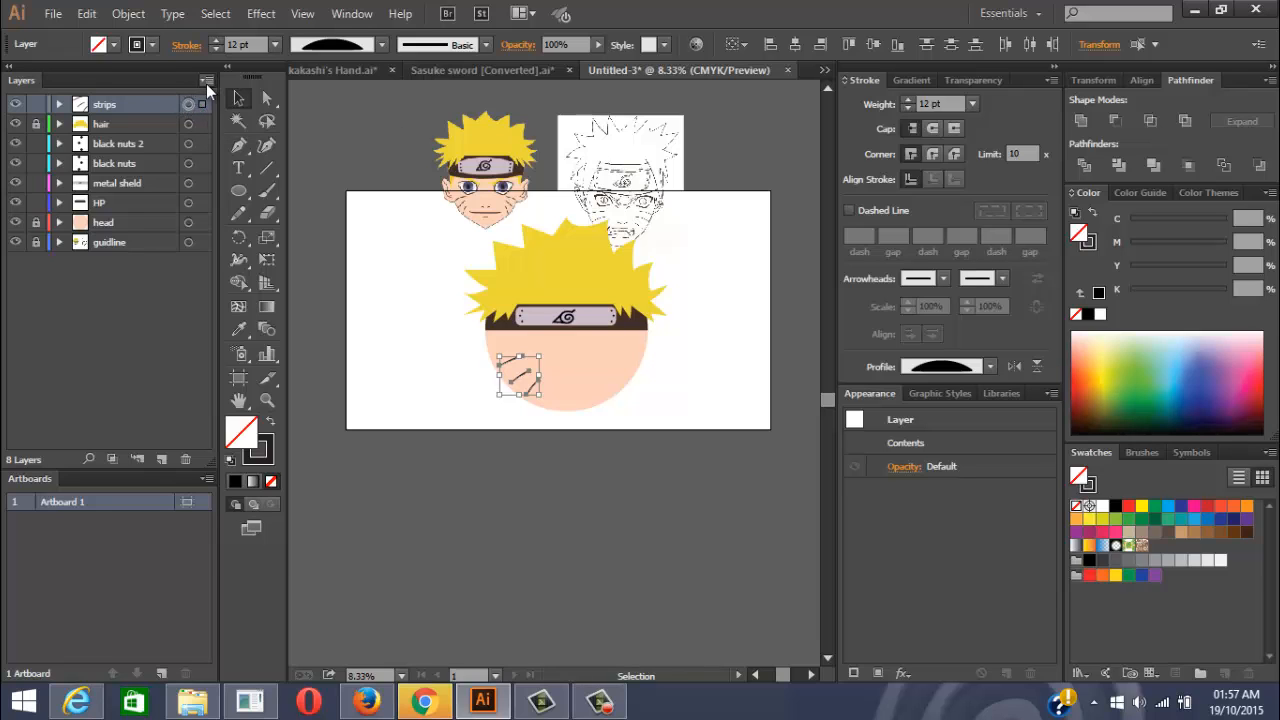
{"action": "left_click", "coordinate": [206, 81]}
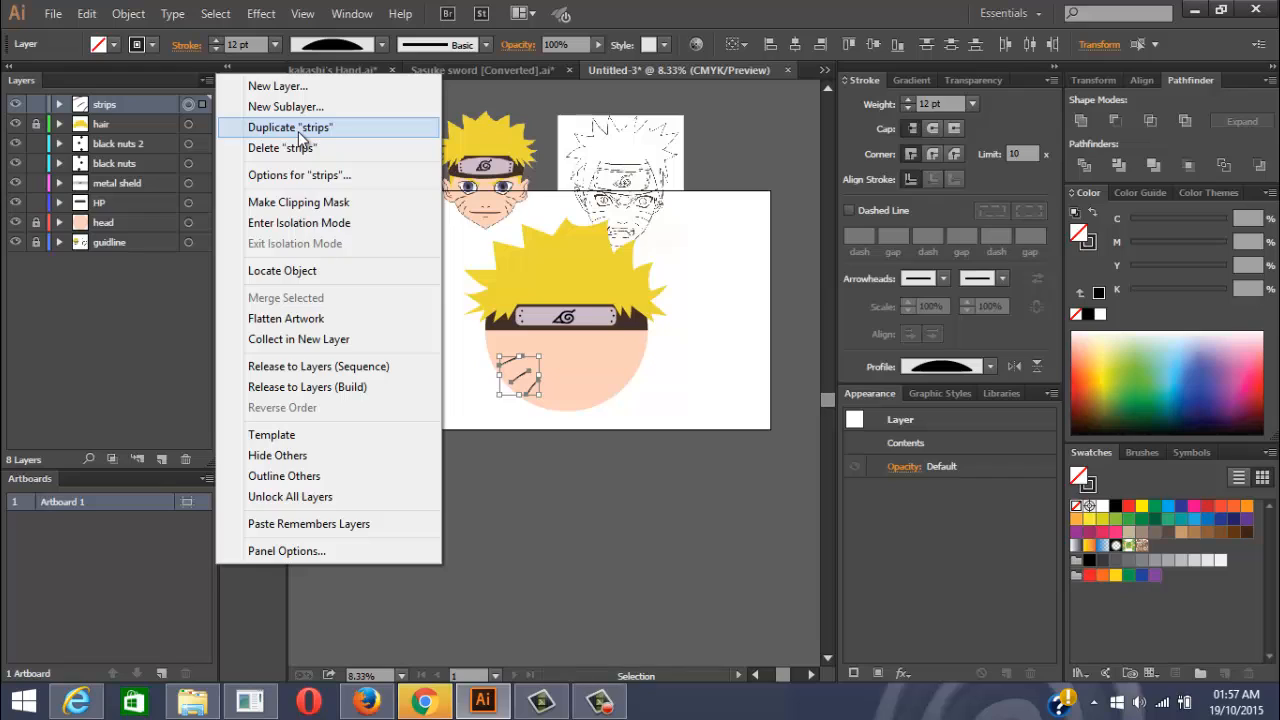
{"action": "left_click", "coordinate": [290, 127]}
{"action": "double_click", "coordinate": [146, 104]}
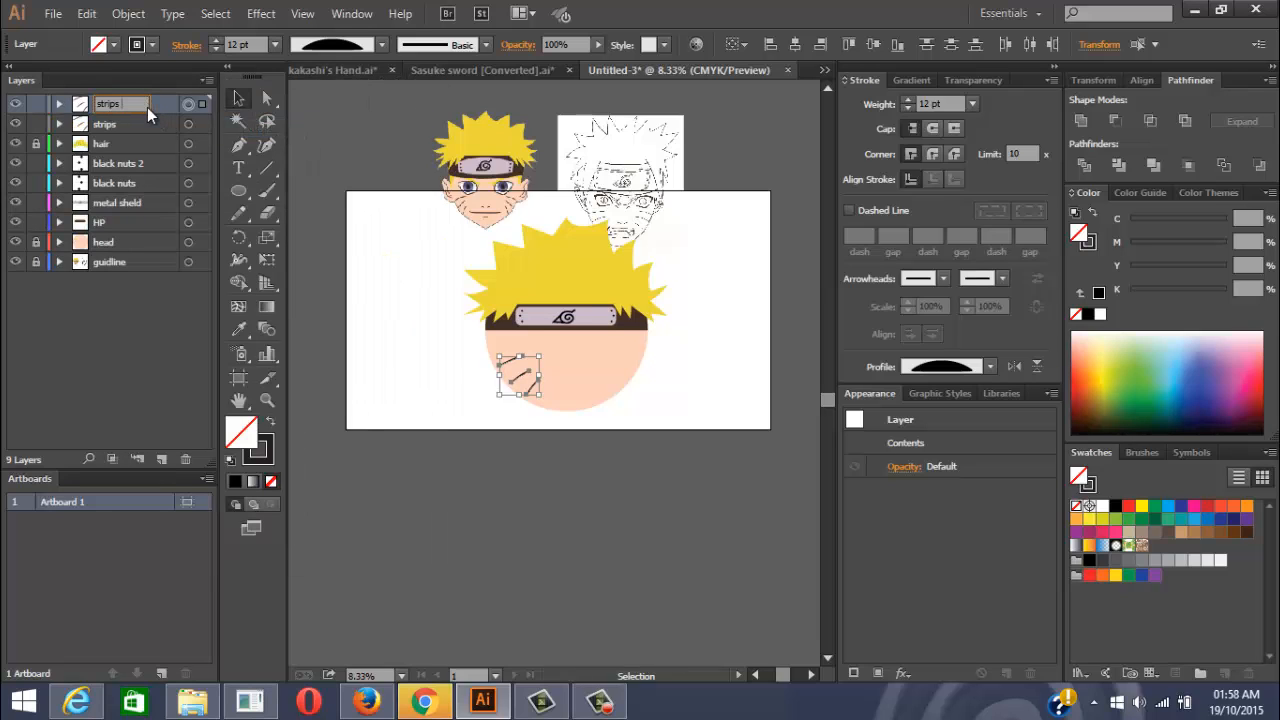
{"action": "key", "text": "Return"}
Reflect the duplicated whiskers across the vertical axis
{"action": "right_click", "coordinate": [518, 379]}
{"action": "mouse_move", "coordinate": [684, 617]}
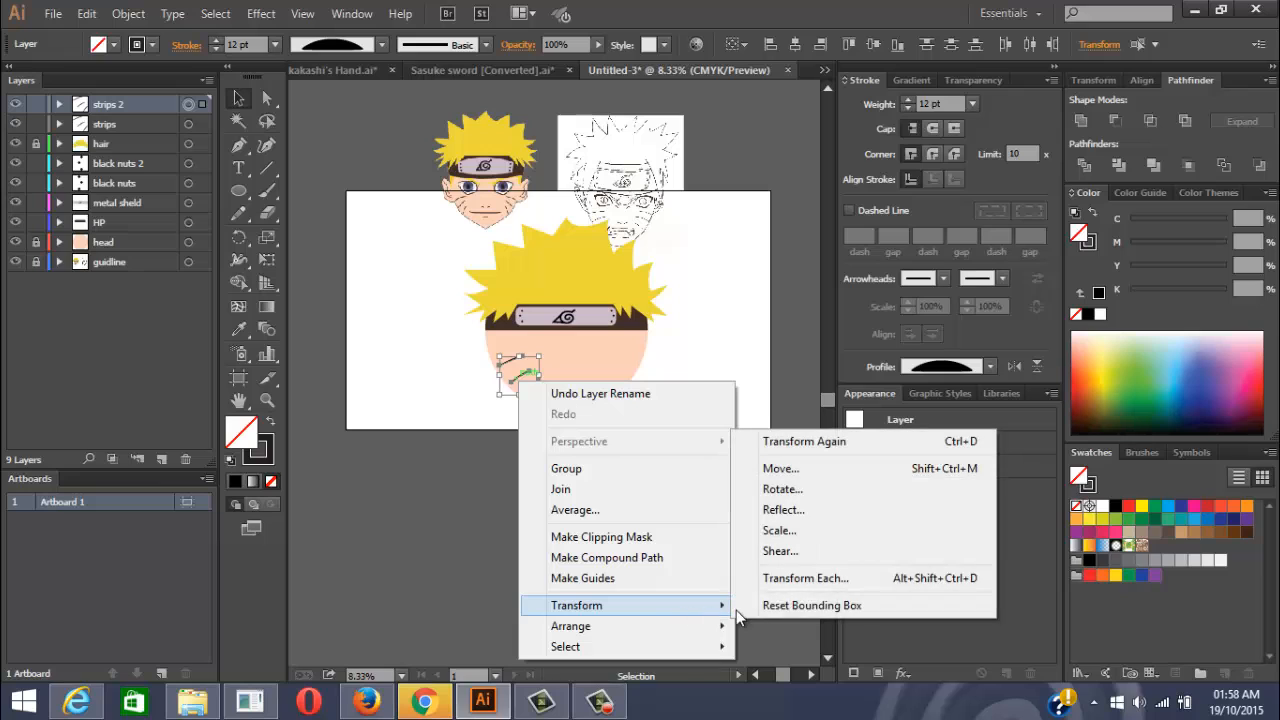
{"action": "left_click", "coordinate": [790, 512]}
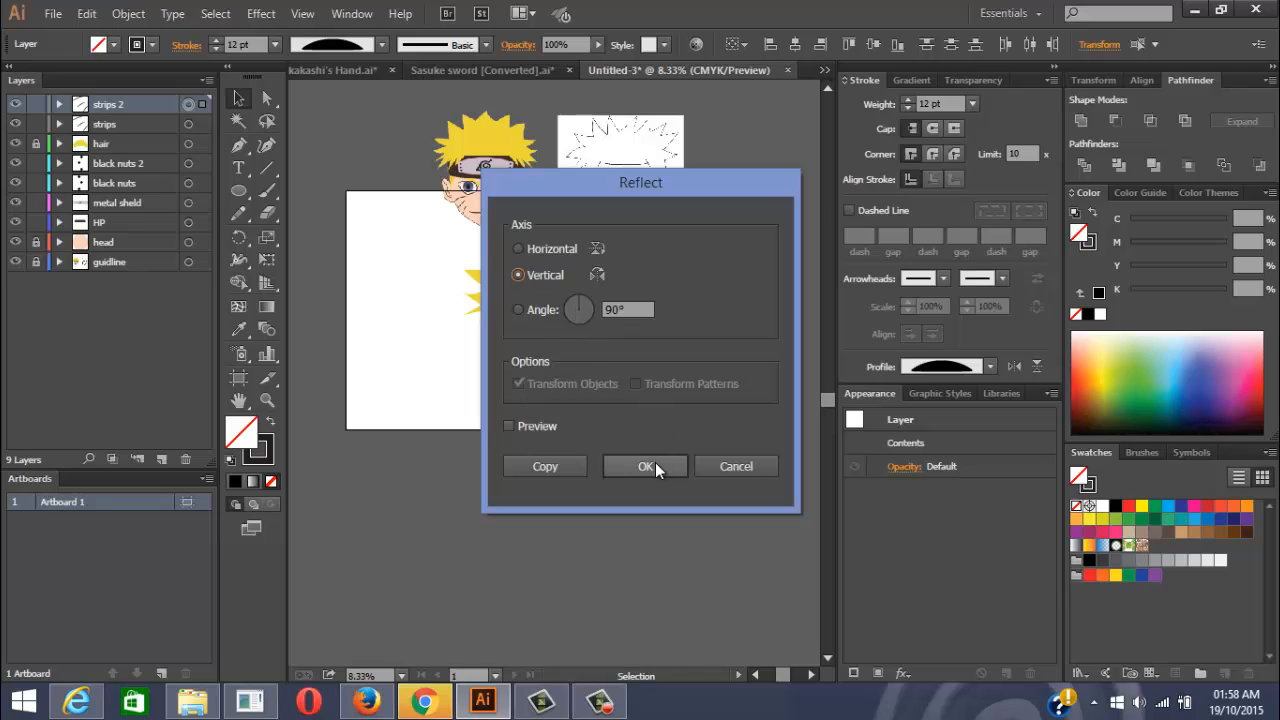
{"action": "left_click", "coordinate": [656, 466]}
Try to move the mirrored whiskers across to the opposite cheek
{"action": "left_click_drag", "start_coordinate": [534, 378], "coordinate": [597, 381]}
{"action": "key", "text": "ctrl+z"}
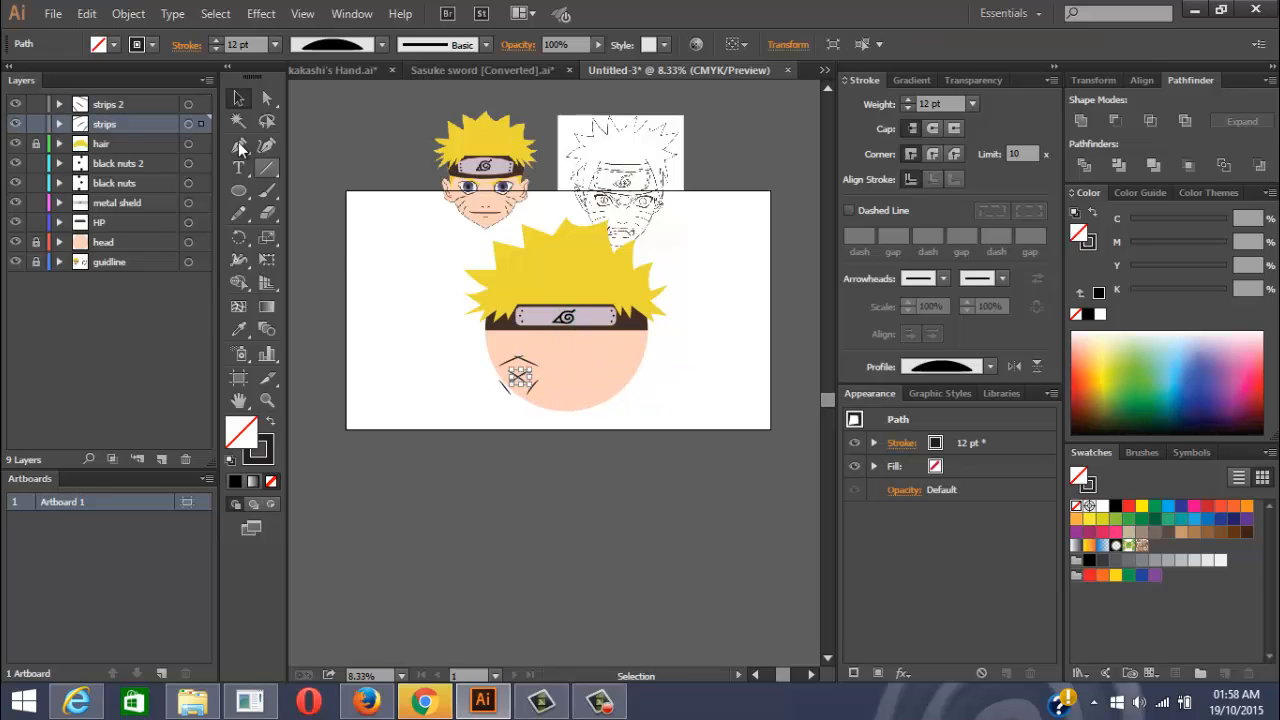
{"action": "left_click", "coordinate": [189, 105]}
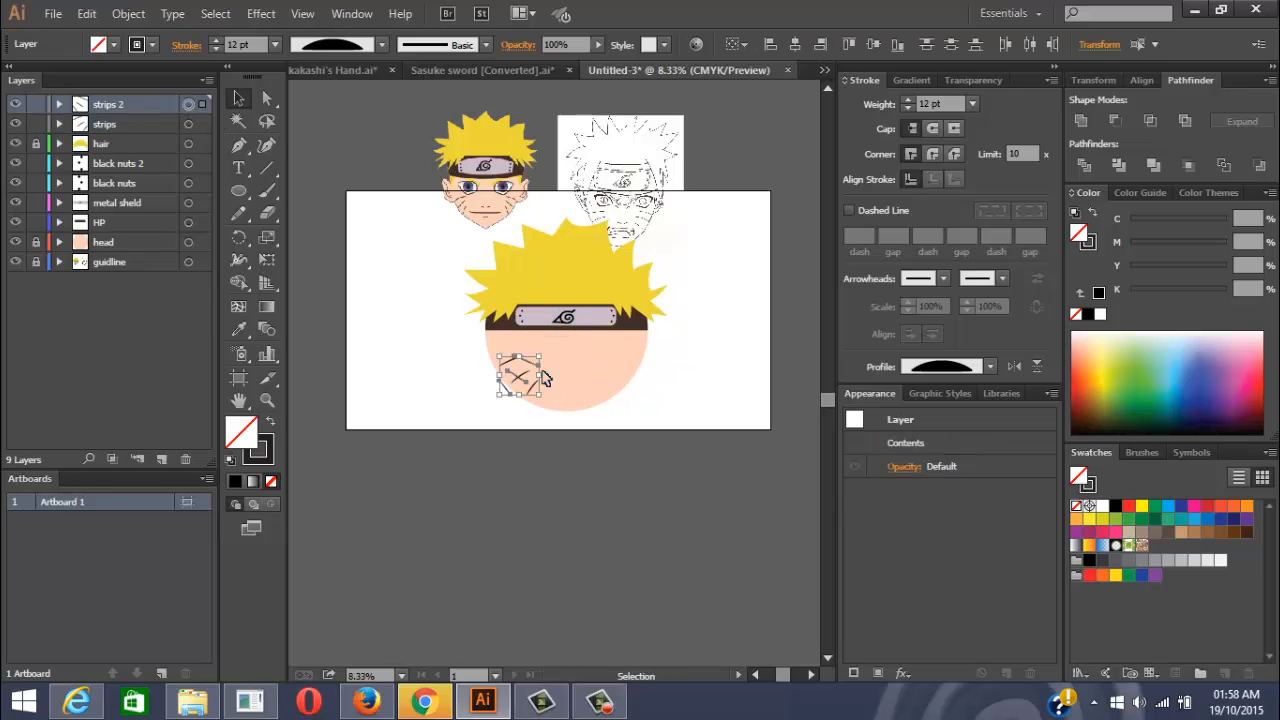
{"action": "left_click_drag", "start_coordinate": [540, 378], "coordinate": [597, 378]}
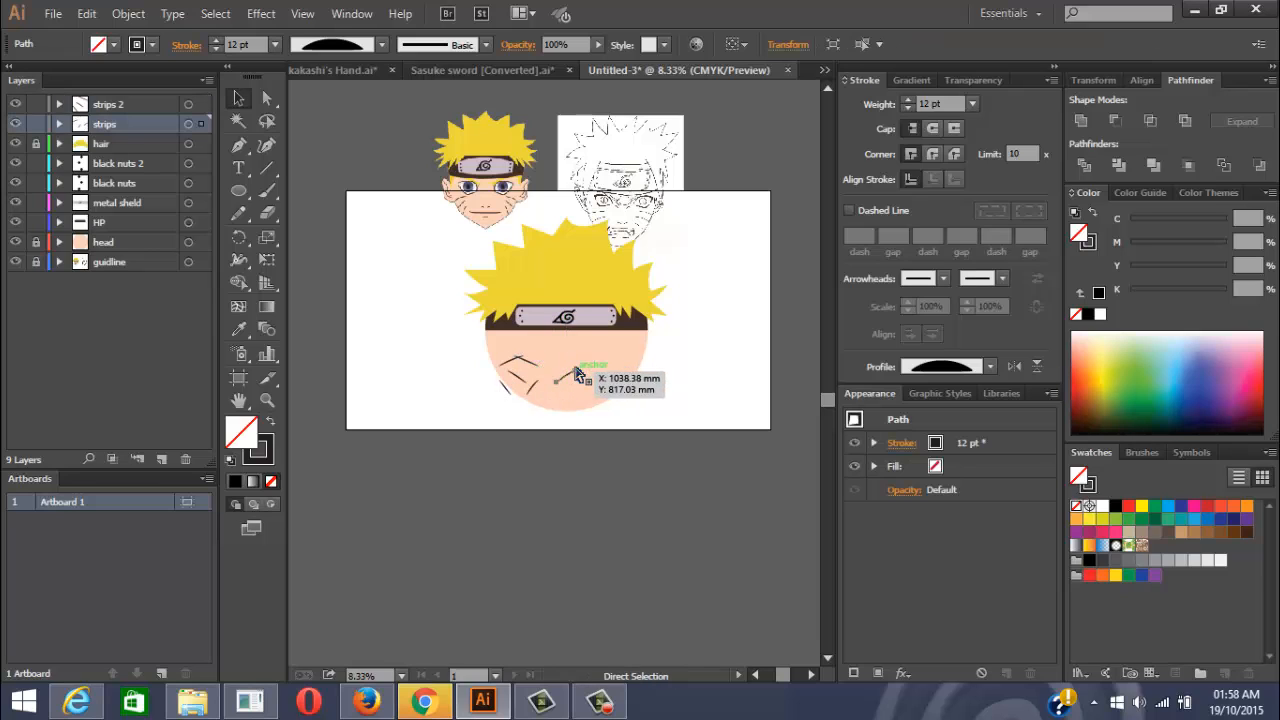
{"action": "key", "text": "ctrl+z"}
{"action": "left_click", "coordinate": [189, 105]}
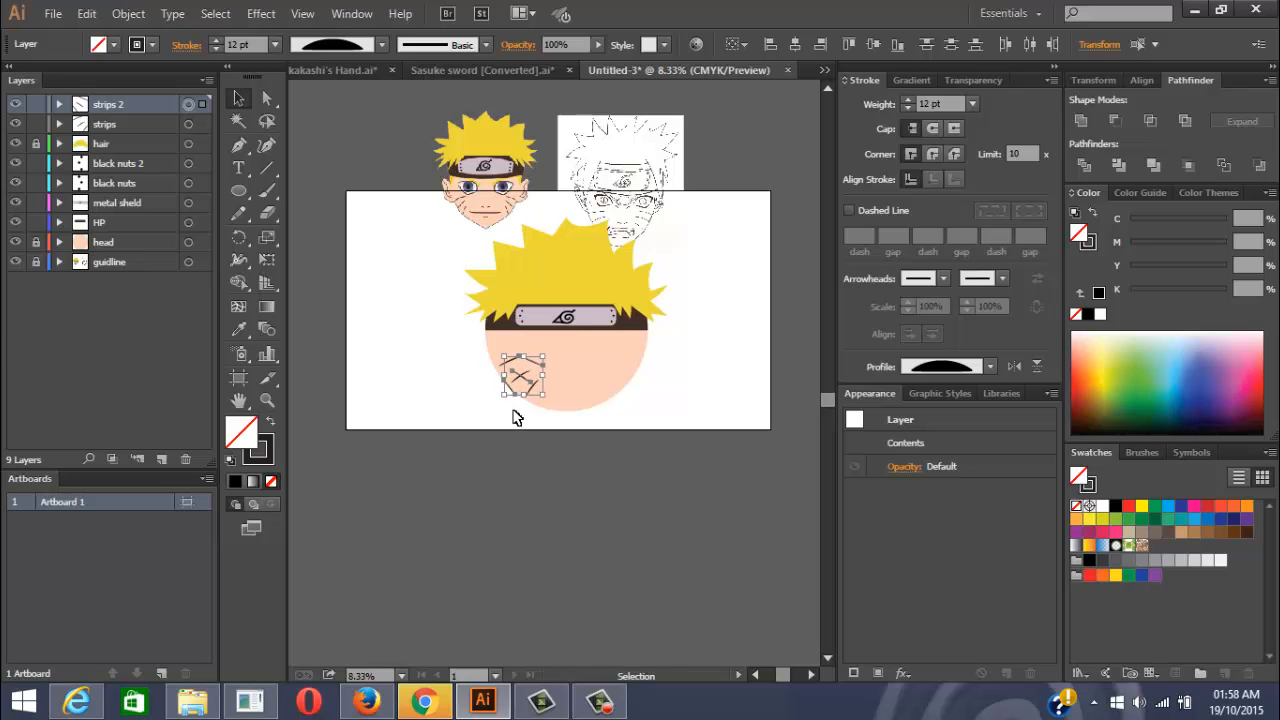
Lock all layers below strips 2 and move the mirrored whiskers to the opposite cheek
{"action": "left_click_drag", "start_coordinate": [36, 124], "coordinate": [37, 346]}
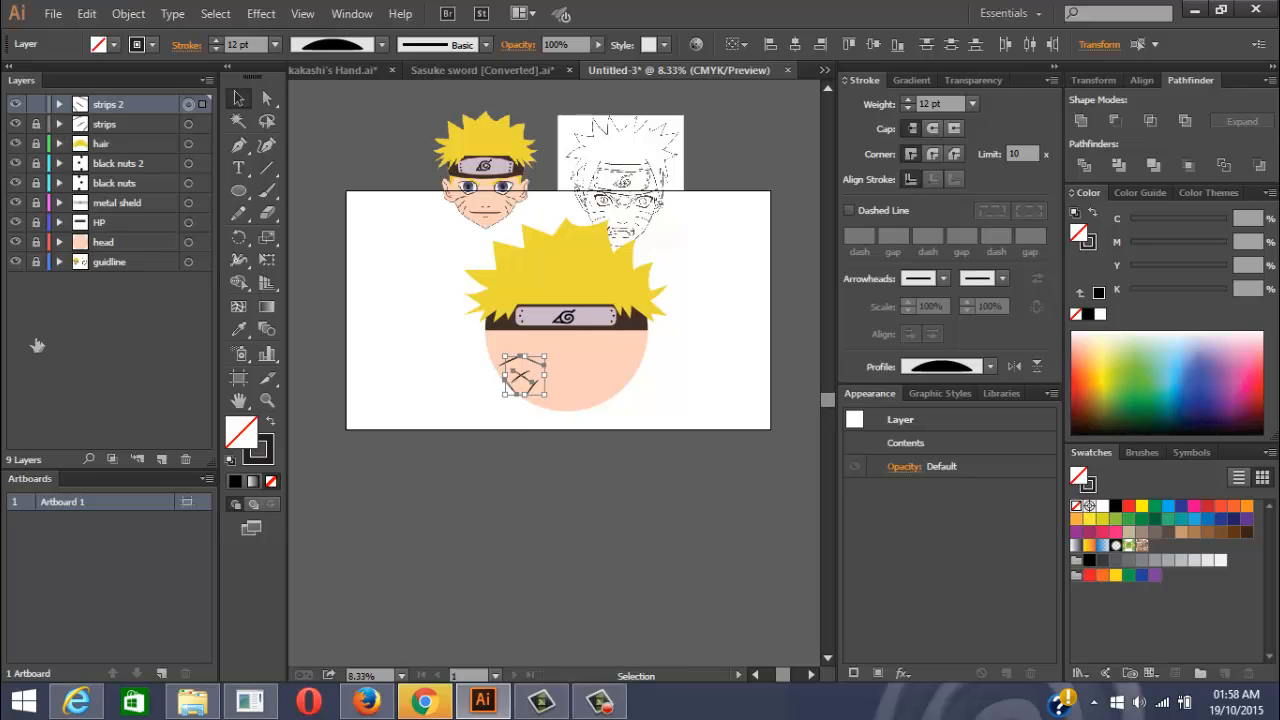
{"action": "left_click", "coordinate": [531, 368], "text": "shift"}
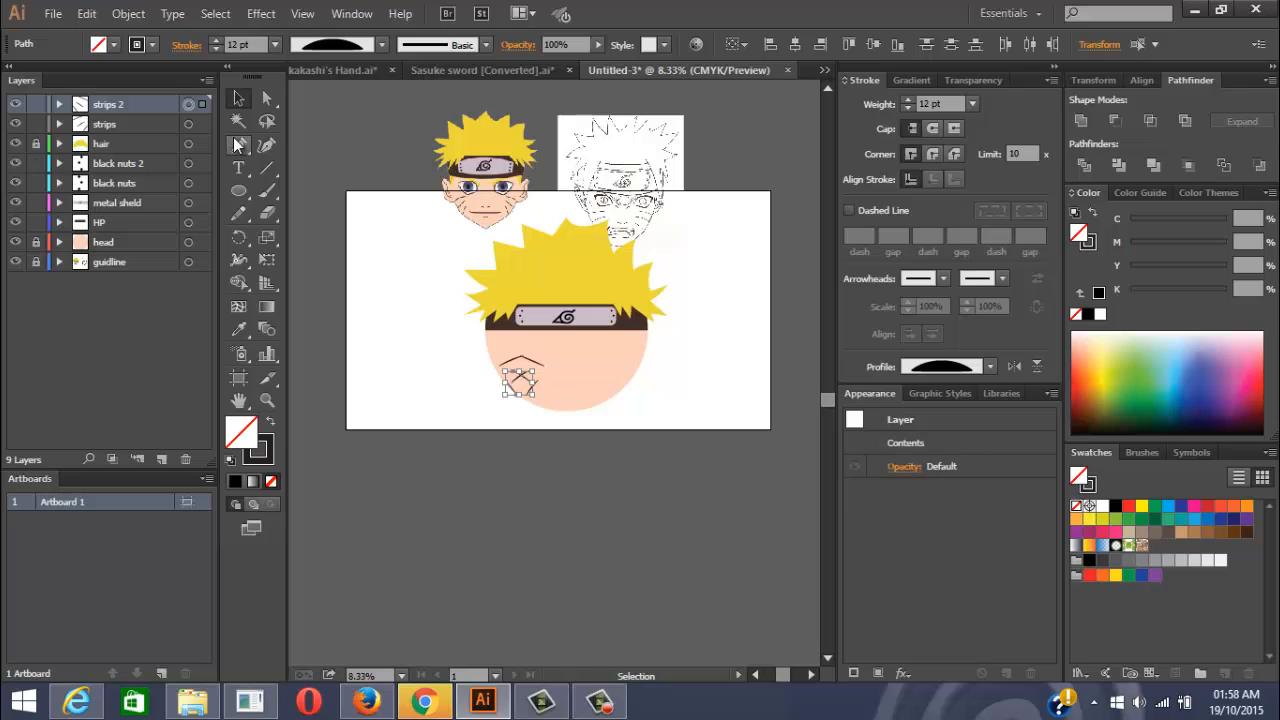
{"action": "left_click", "coordinate": [204, 104]}
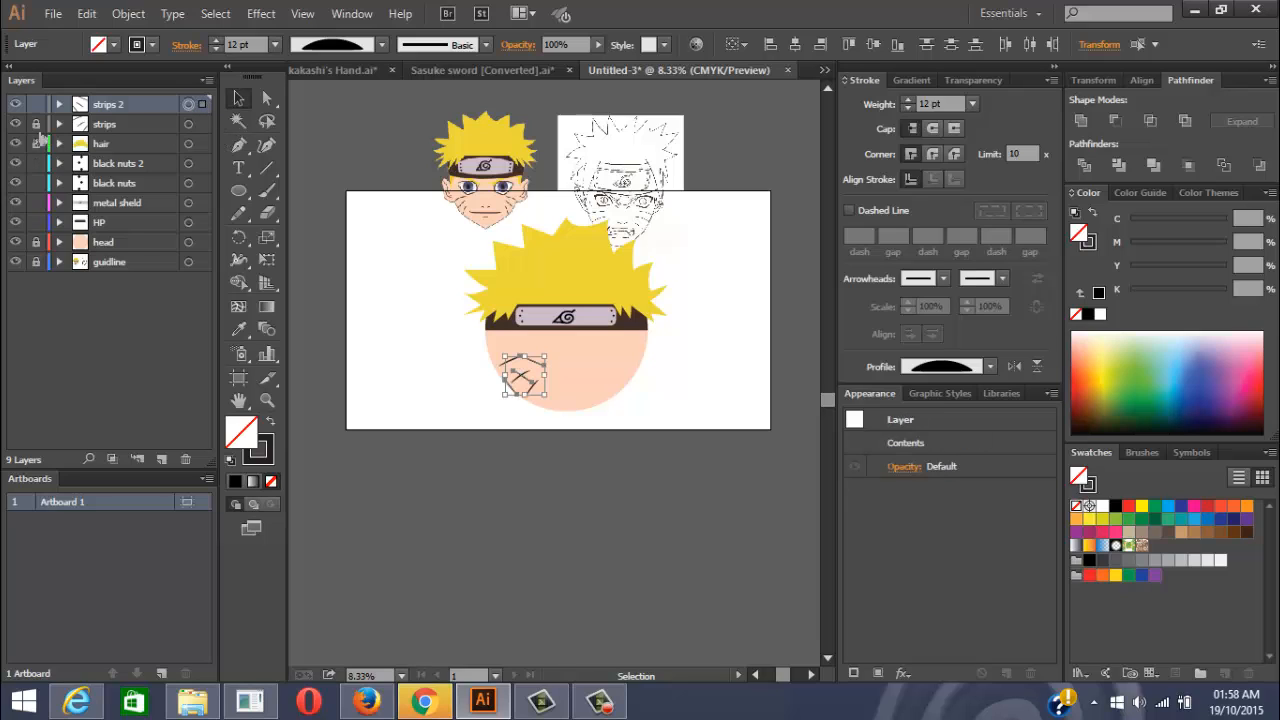
{"action": "left_click_drag", "start_coordinate": [38, 143], "coordinate": [78, 274]}
{"action": "left_click_drag", "start_coordinate": [541, 357], "coordinate": [616, 372]}
{"action": "left_click", "coordinate": [683, 424]}
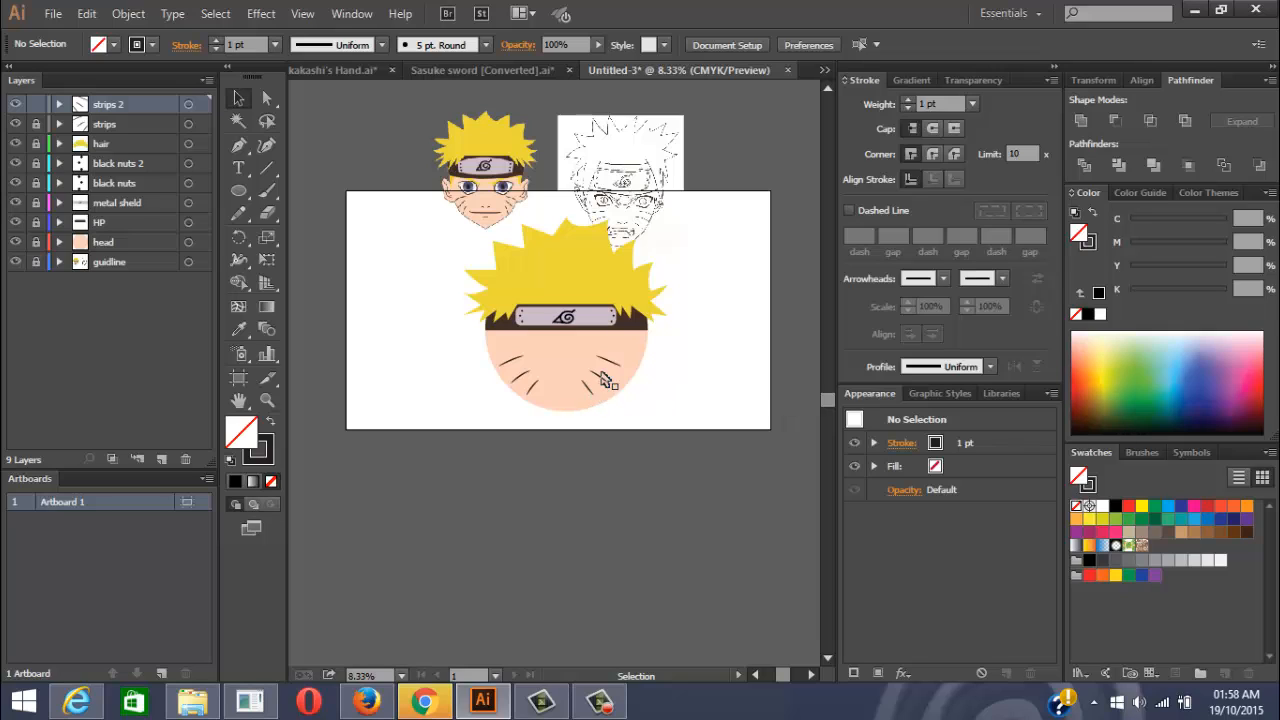
Nudge the mirrored whiskers on strips 2 slightly outward toward the edge of the face
{"action": "left_click", "coordinate": [187, 104]}
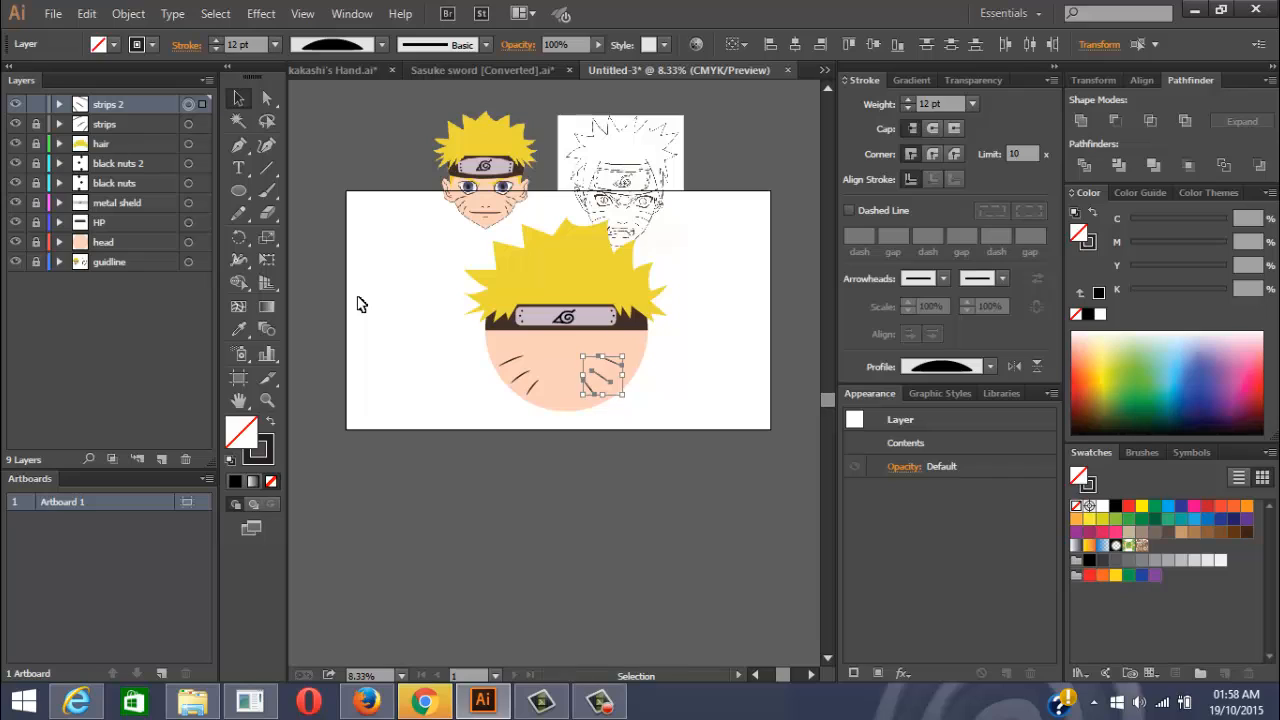
{"action": "key", "text": "Right"}
{"action": "key", "text": "Down"}
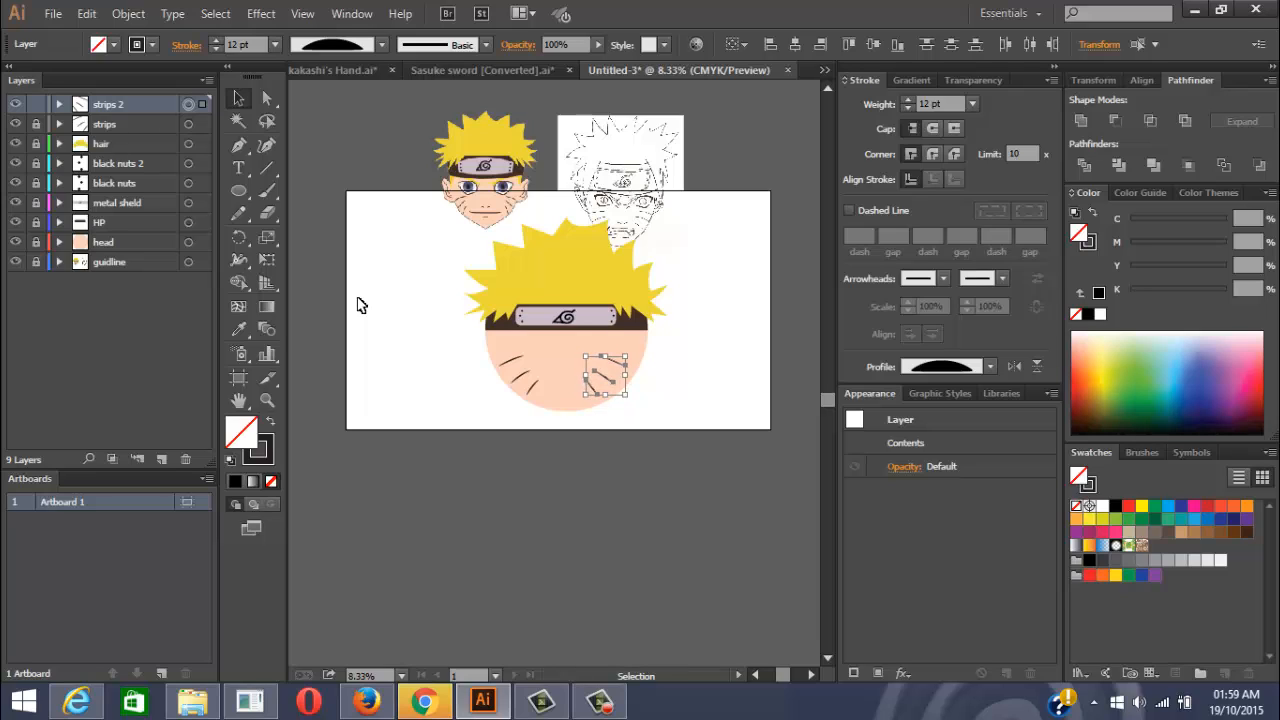
{"action": "key", "text": "Right"}
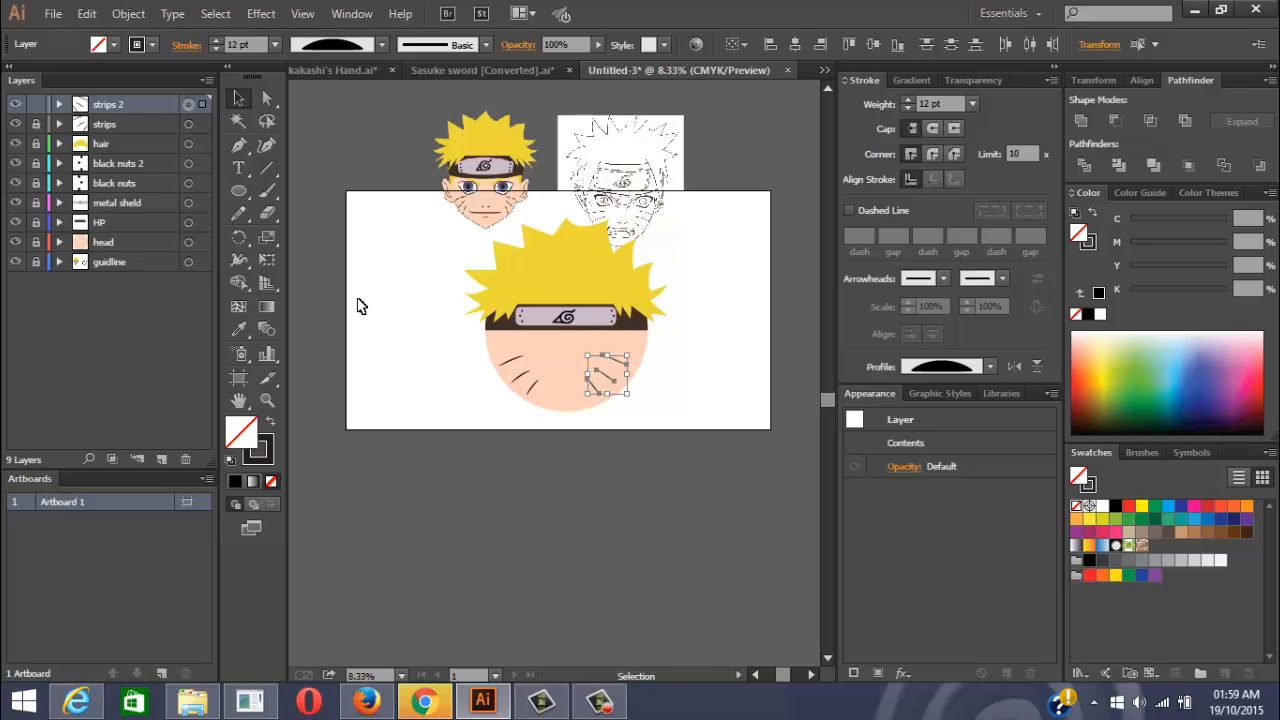
{"action": "key", "text": "Right"}
{"action": "key", "text": "Right"}
{"action": "key", "text": "Down"}
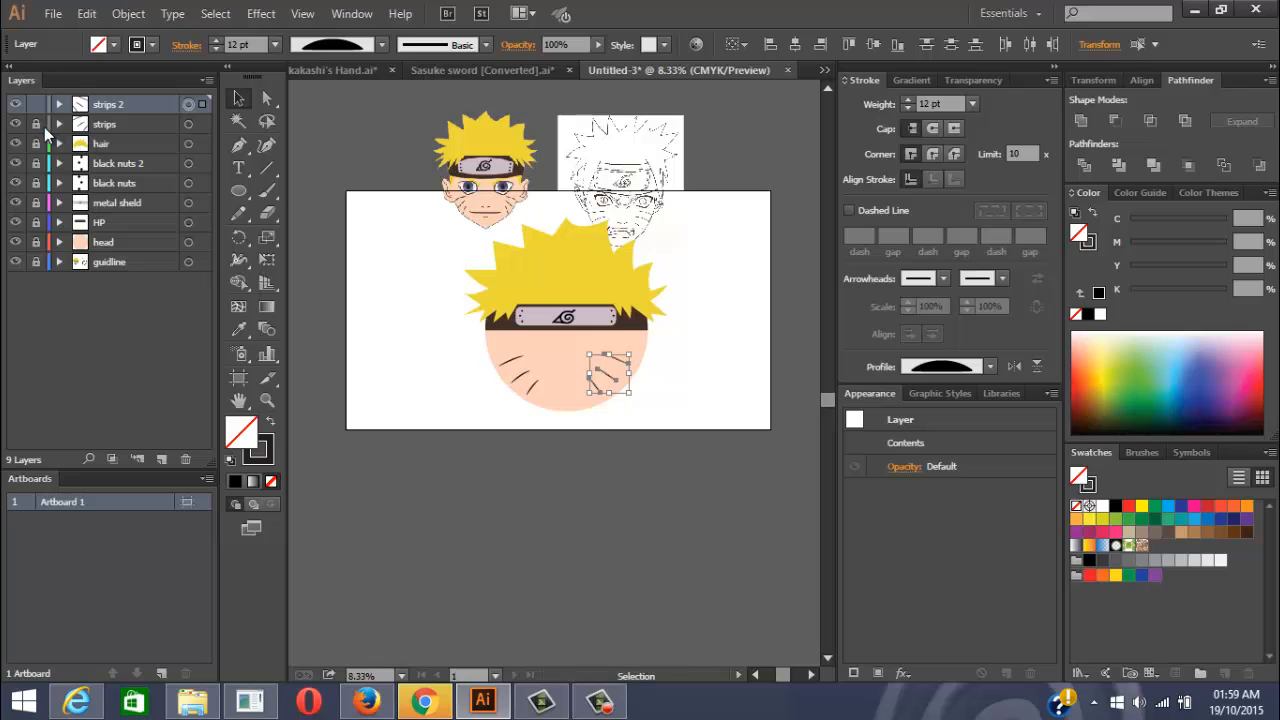
Unlock the strips layer and move the original whiskers slightly up and outward on their cheek
{"action": "left_click", "coordinate": [188, 124]}
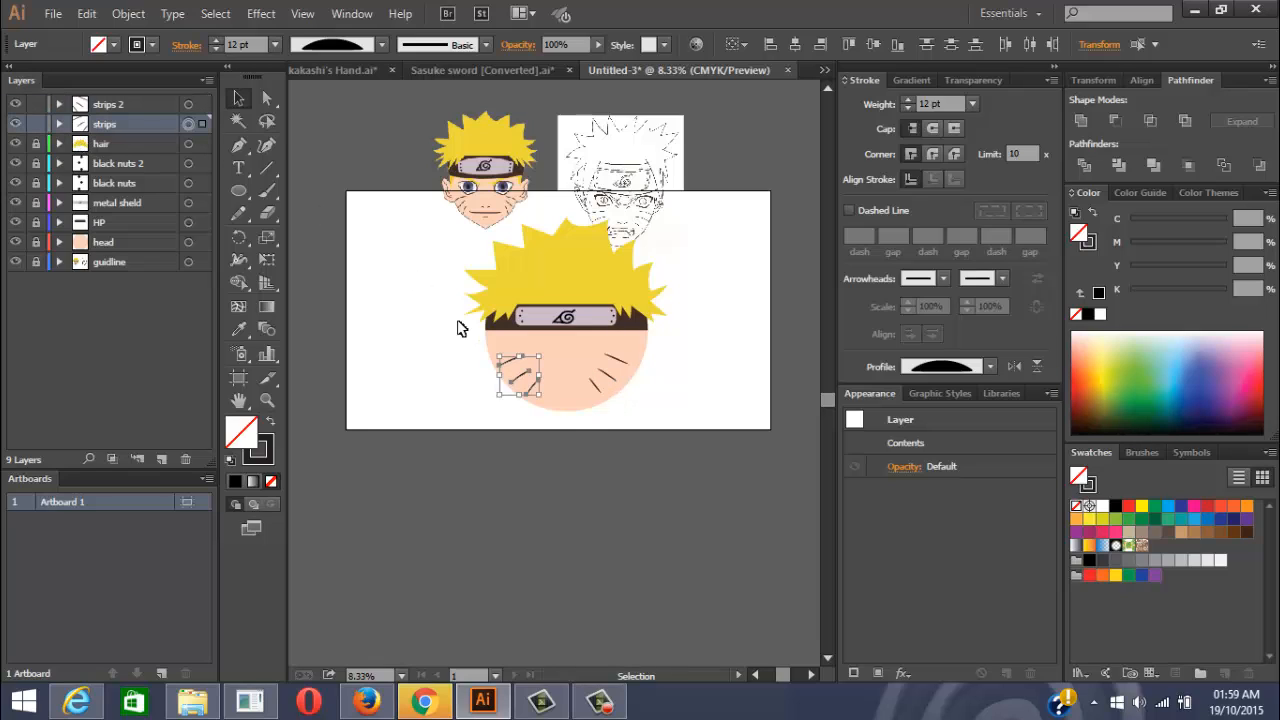
{"action": "mouse_move", "coordinate": [562, 418]}
{"action": "left_mouse_down"}
{"action": "mouse_move", "coordinate": [549, 411]}
{"action": "mouse_move", "coordinate": [558, 404]}
{"action": "left_mouse_up"}
Nudge the strips 2 whiskers up and outward to line up with those on the other cheek
{"action": "left_click", "coordinate": [188, 104]}
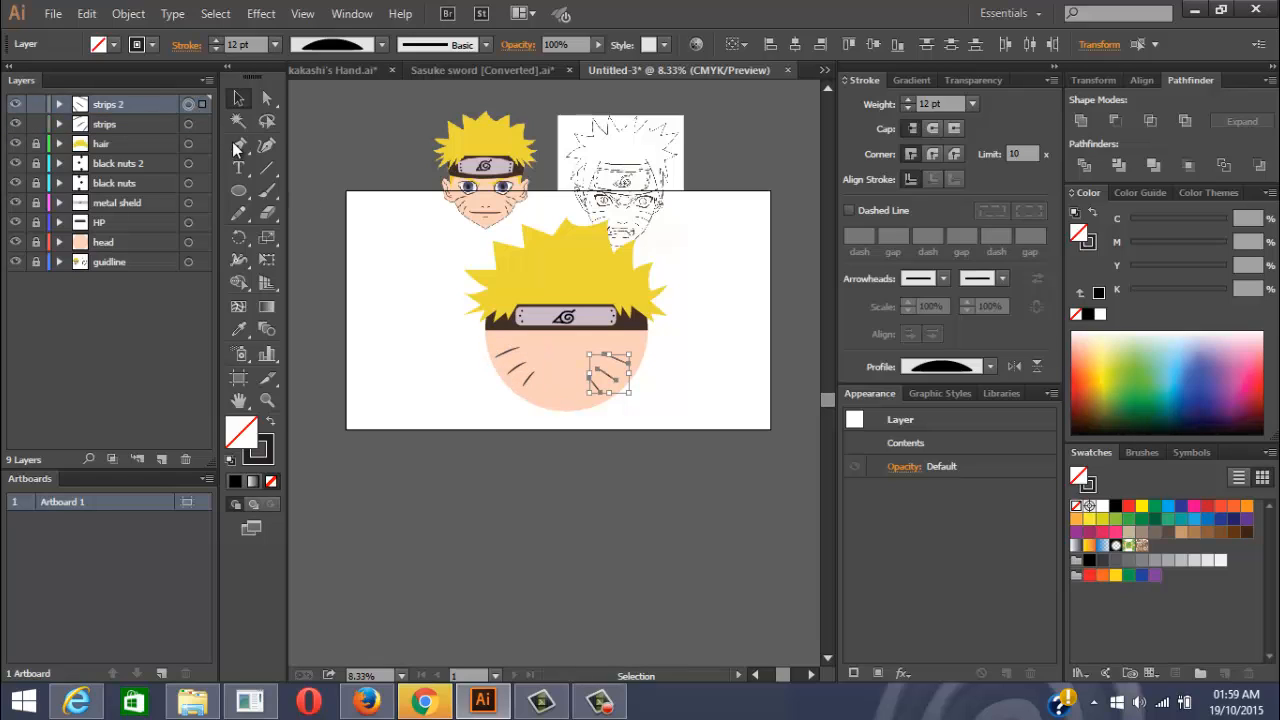
{"action": "key", "text": "Up"}
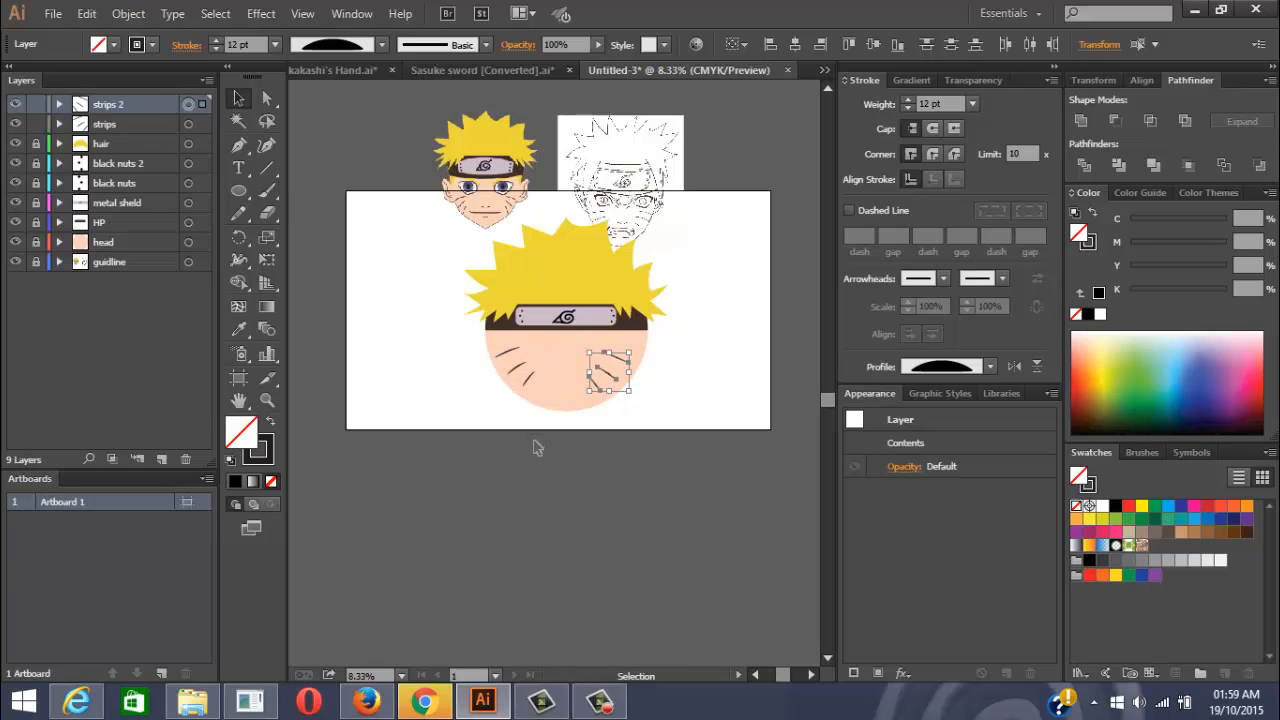
{"action": "key", "text": "Up"}
{"action": "key", "text": "Up"}
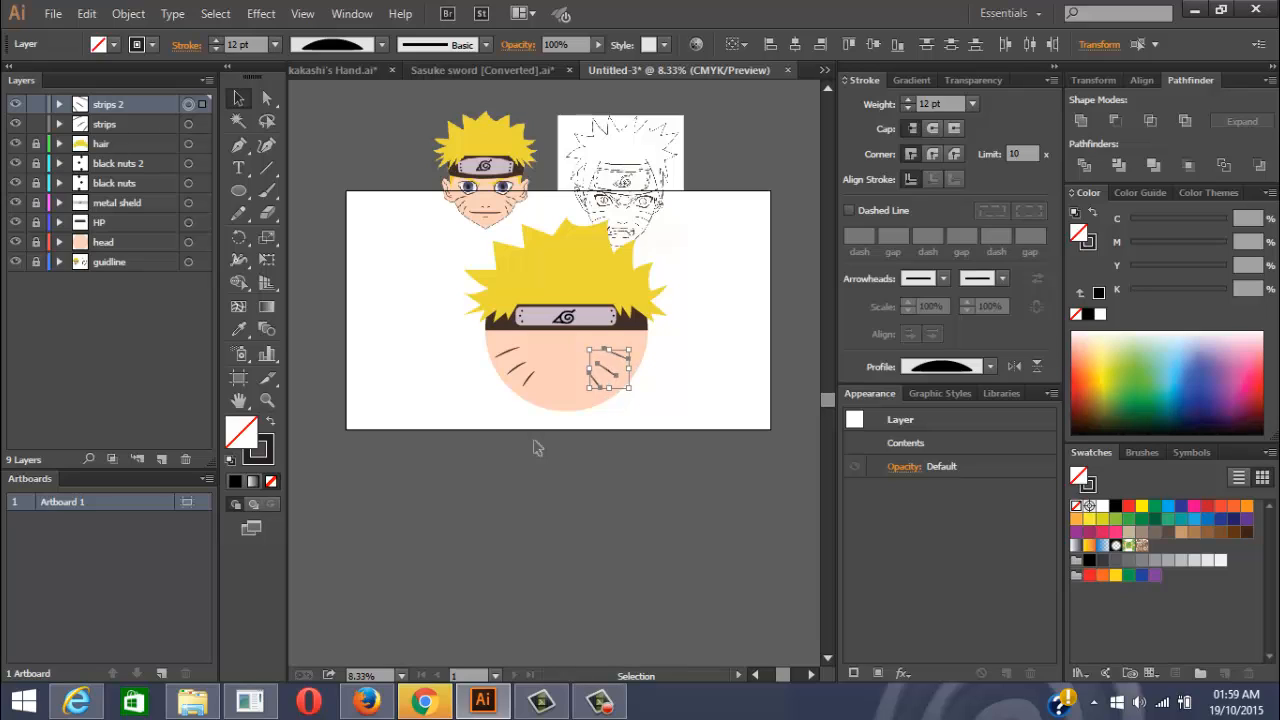
{"action": "key", "text": "Right"}
{"action": "key", "text": "Right"}
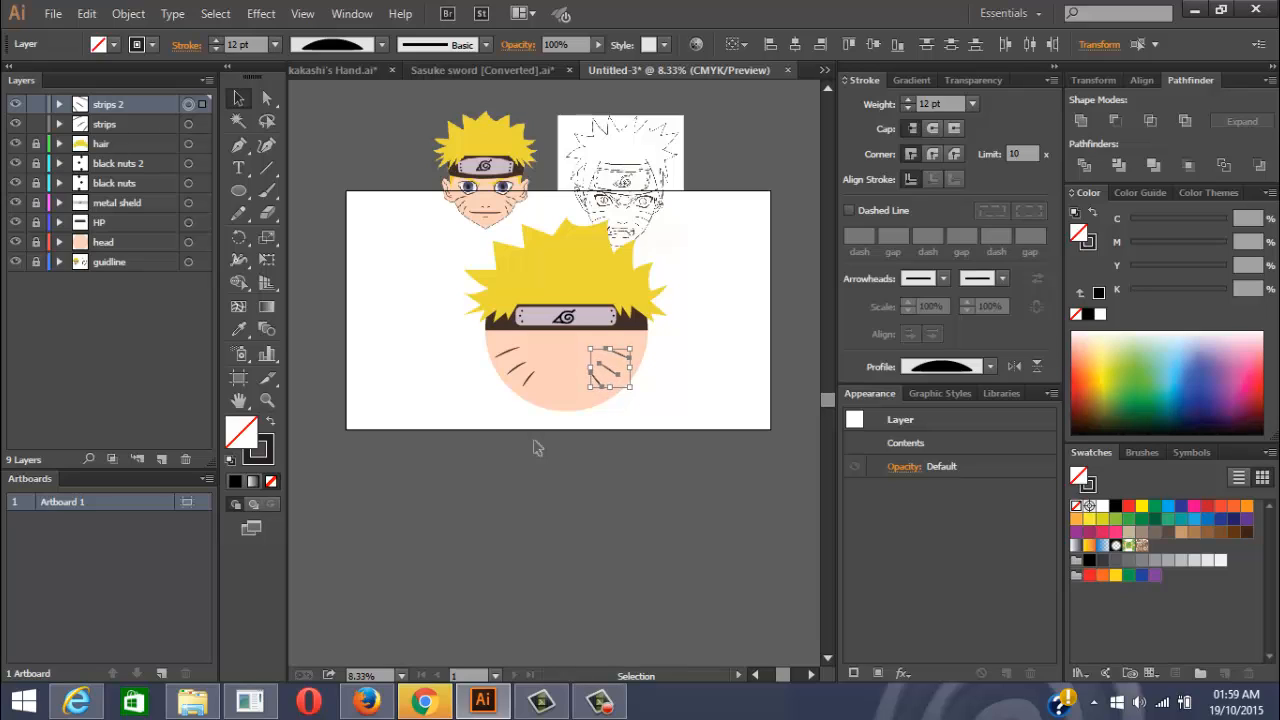
{"action": "key", "text": "Right"}
{"action": "key", "text": "Right"}
{"action": "key", "text": "Right"}
{"action": "key", "text": "Right"}
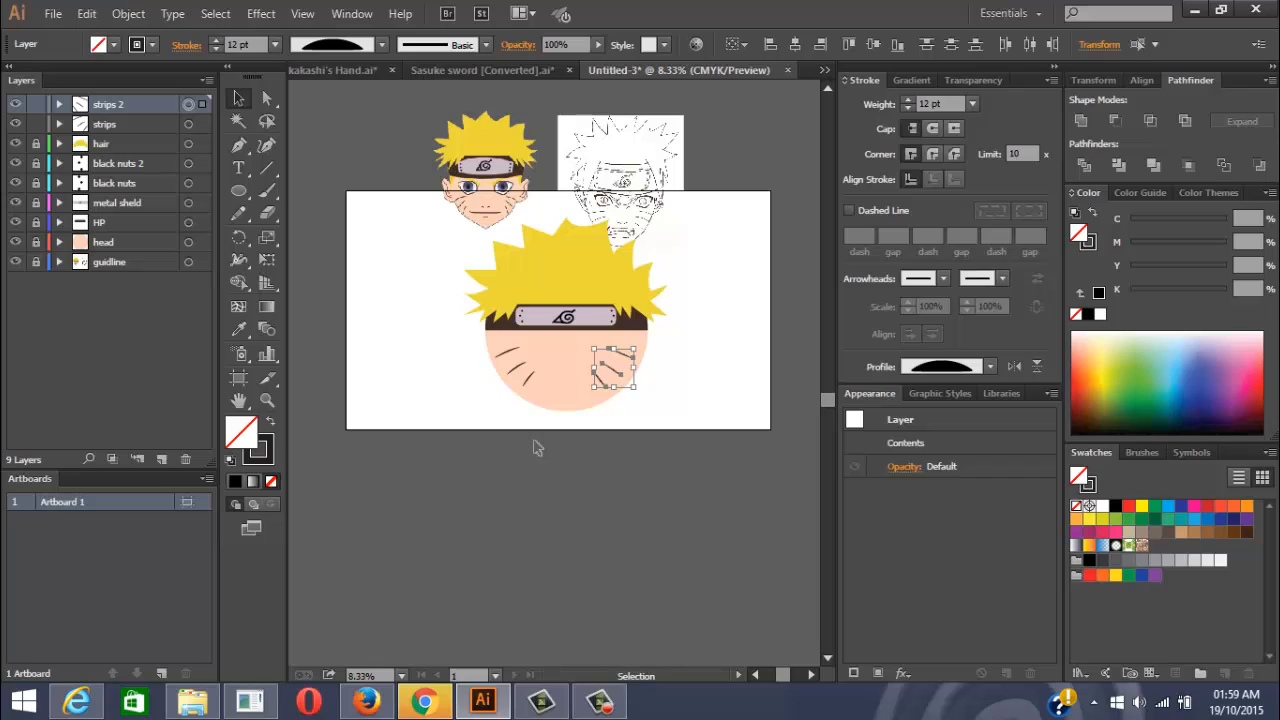
Nudge the whiskers on strips 2 and strips alternately outward until both sets sit evenly near the edges of the face
{"action": "key", "text": "Right"}
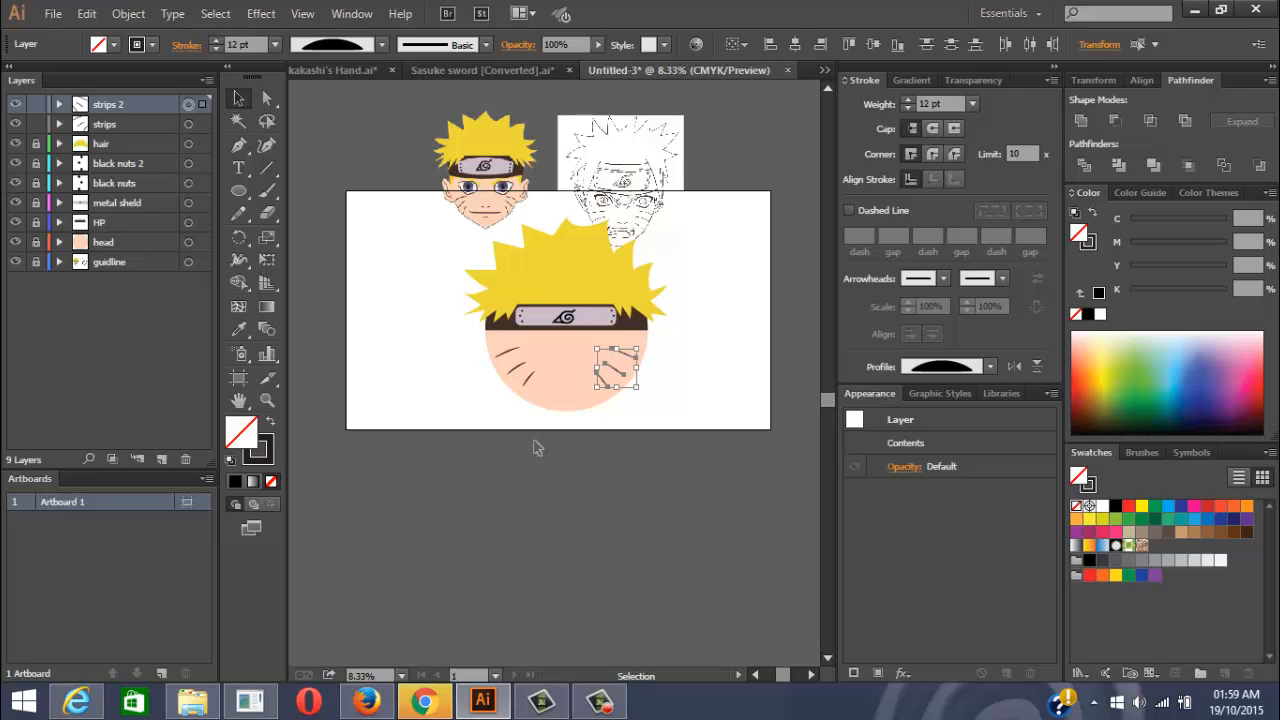
{"action": "key", "text": "Right"}
{"action": "left_click", "coordinate": [188, 124]}
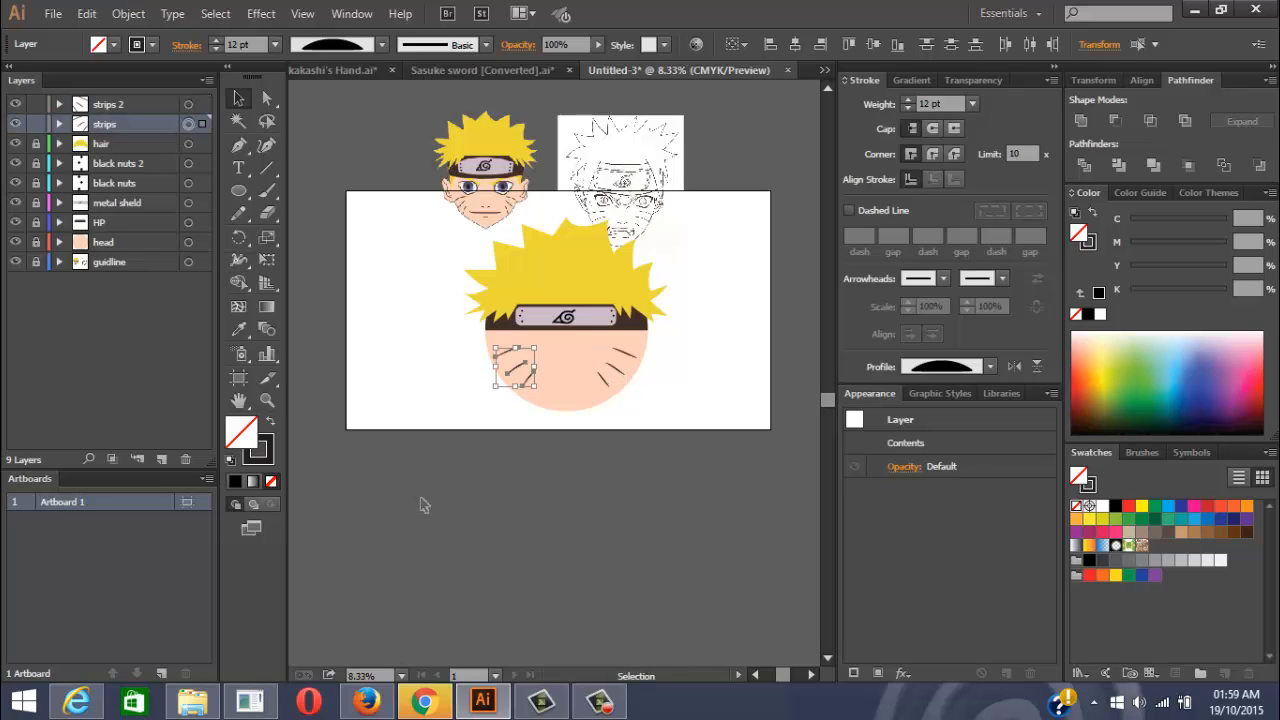
{"action": "key", "text": "Left"}
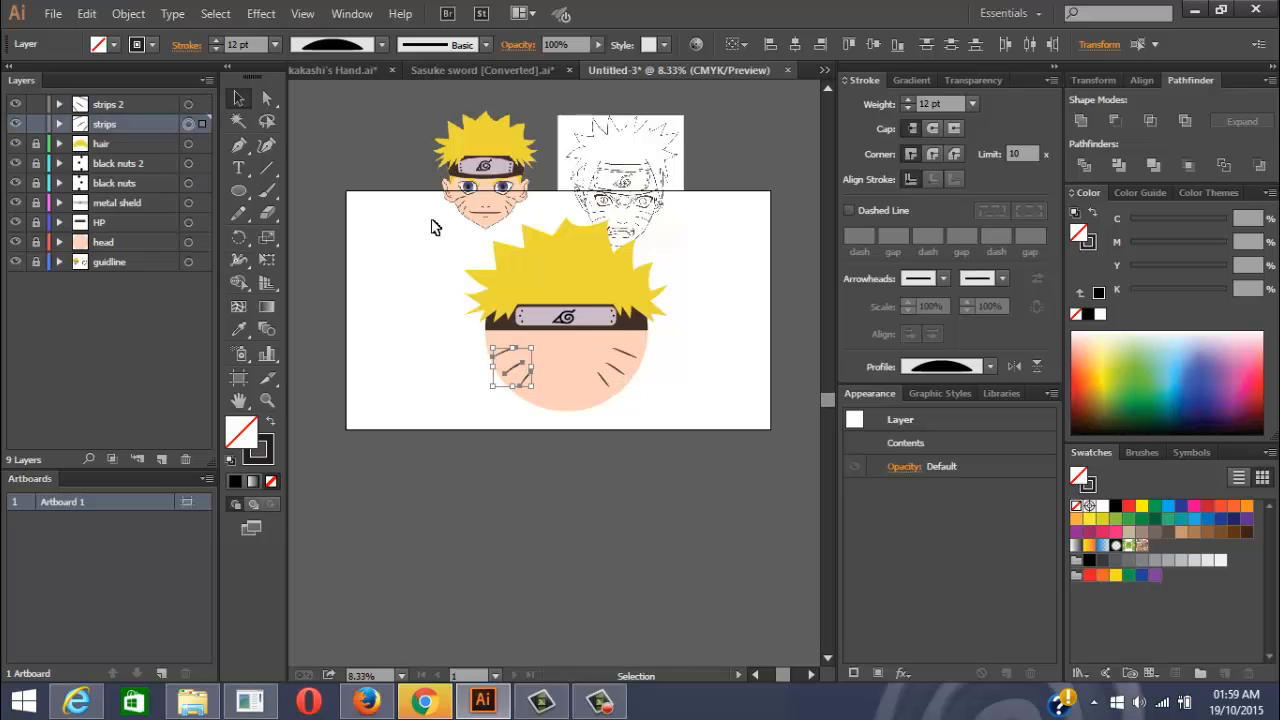
{"action": "left_click", "coordinate": [188, 104]}
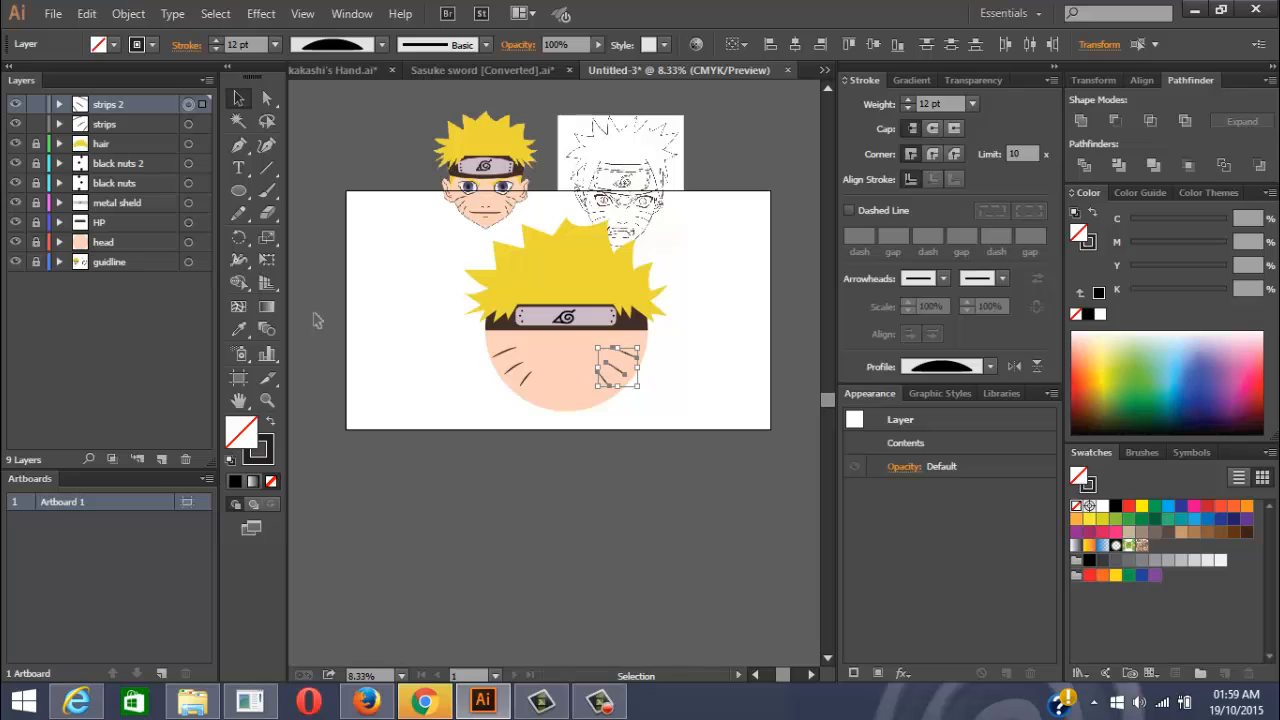
{"action": "key", "text": "Right"}
{"action": "key", "text": "Right"}
{"action": "left_click", "coordinate": [543, 514]}
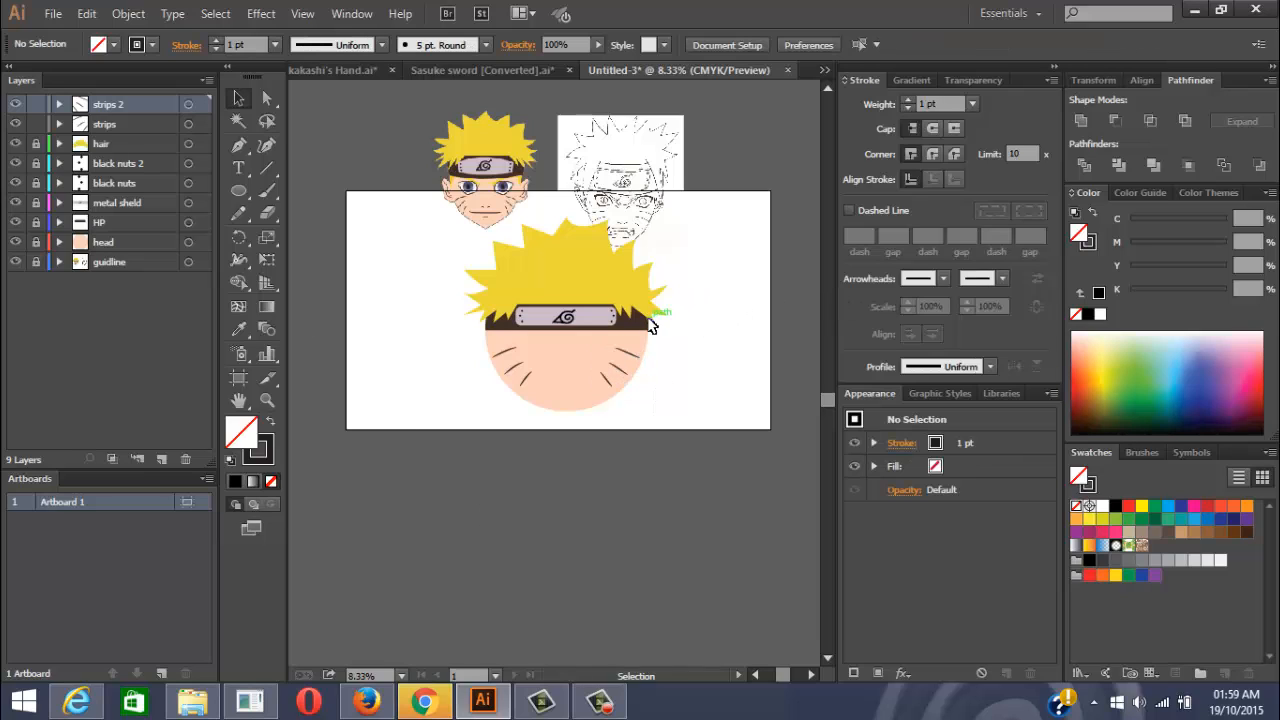
Examine the whole face to judge the spacing and symmetry of the whiskers on both cheeks
{"action": "key", "text": "ctrl+minus"}
{"action": "key", "text": "ctrl+minus"}
{"action": "key", "text": "ctrl+minus"}
{"action": "scroll", "coordinate": [548, 419], "scroll_direction": "up", "scroll_amount": 1}
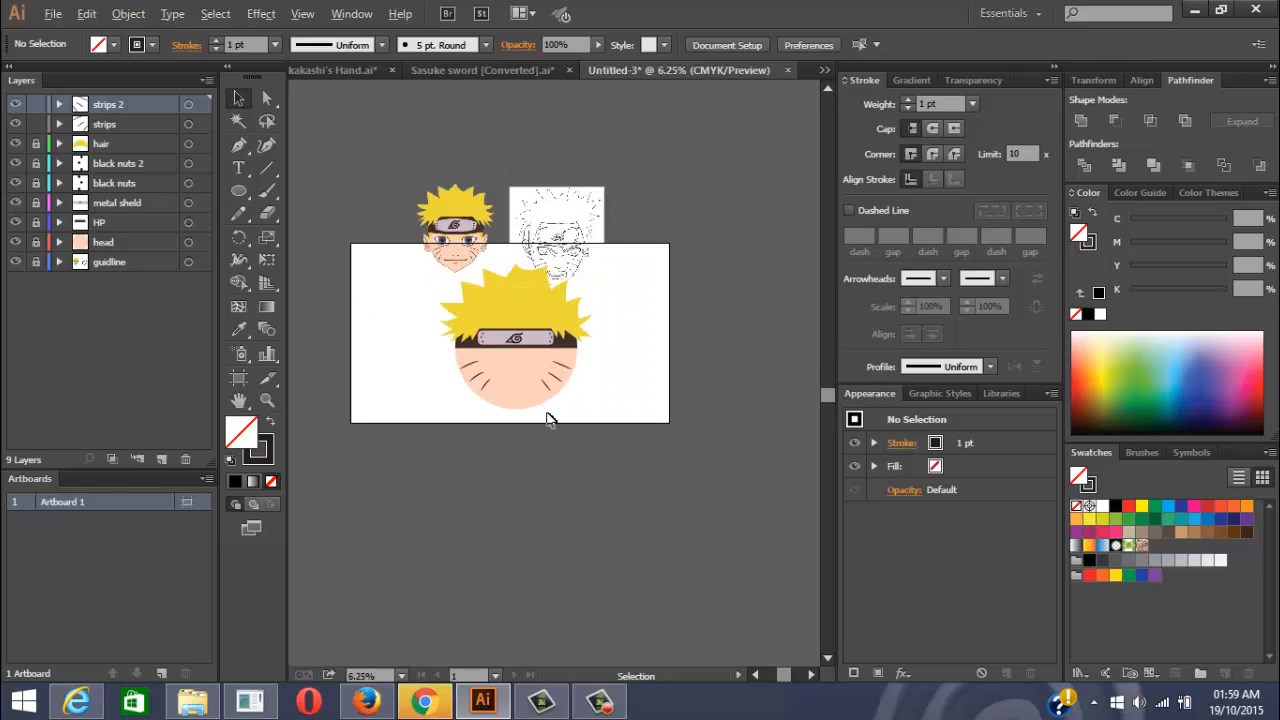
{"action": "scroll", "coordinate": [533, 406], "scroll_direction": "up", "scroll_amount": 1}
{"action": "scroll", "coordinate": [522, 394], "scroll_direction": "down", "scroll_amount": 1}
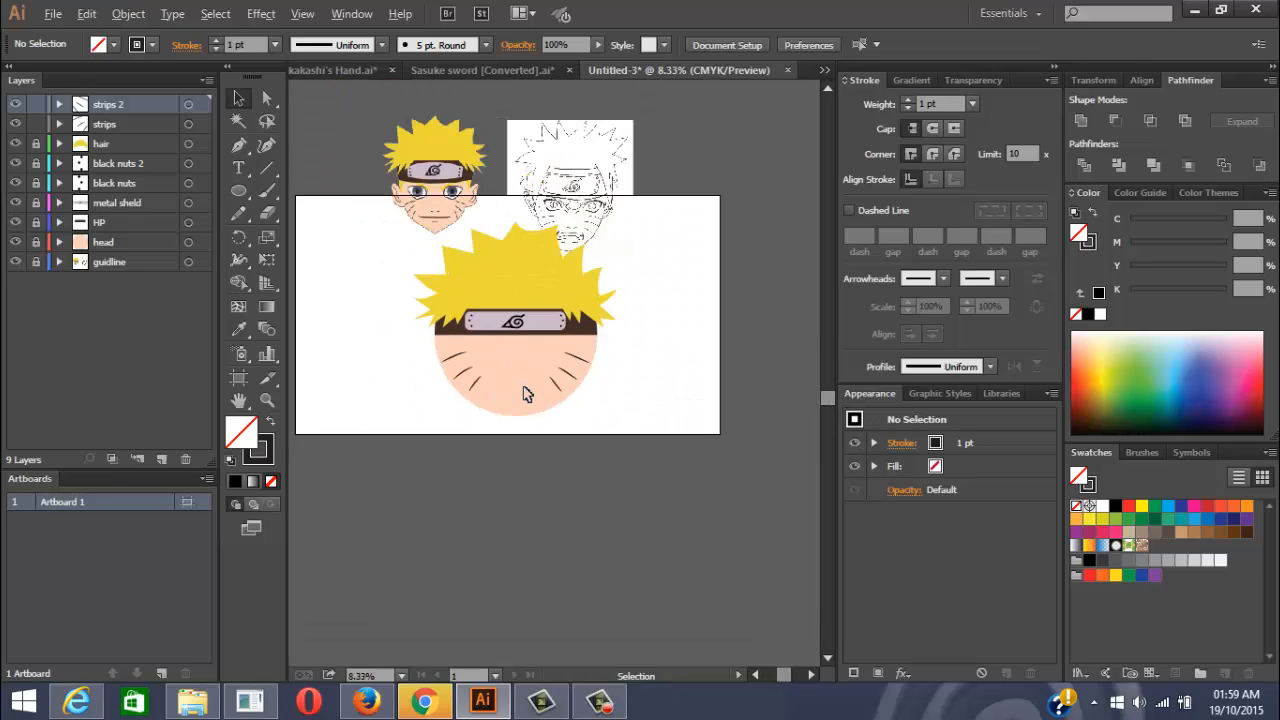
{"action": "left_click_drag", "start_coordinate": [502, 372], "coordinate": [590, 378]}
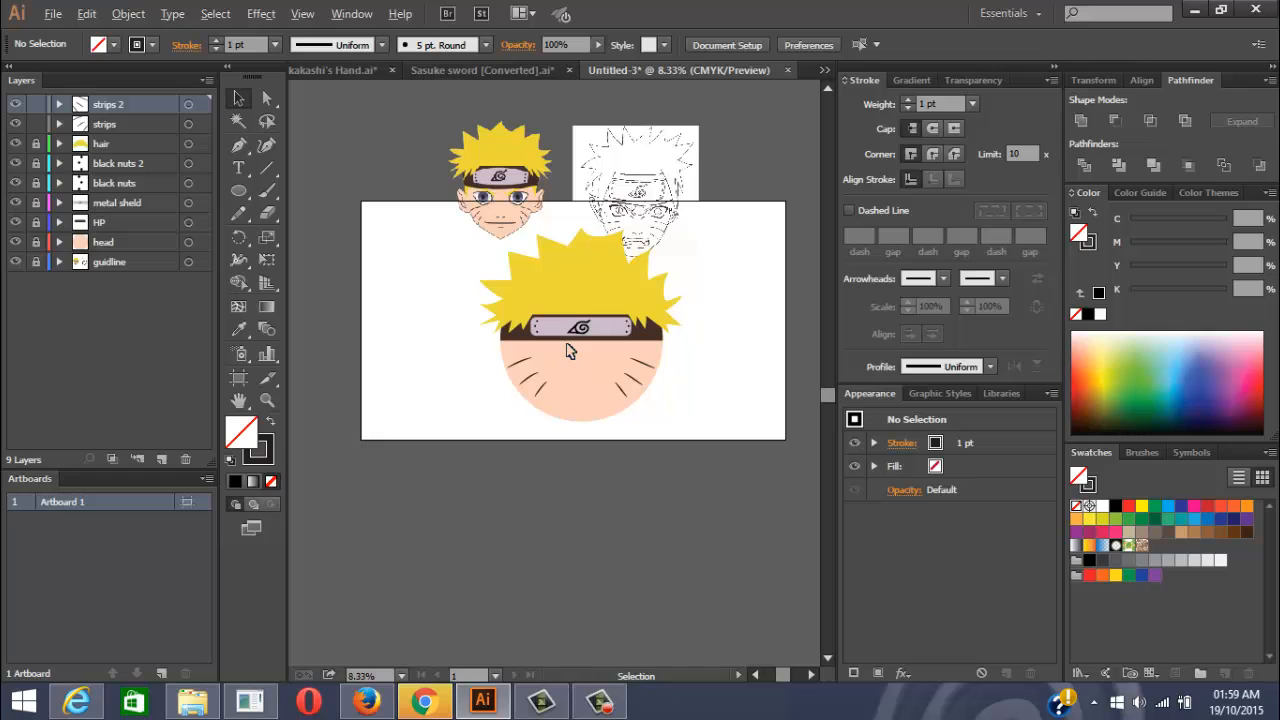
{"action": "scroll", "coordinate": [570, 349], "scroll_direction": "up", "scroll_amount": 1}
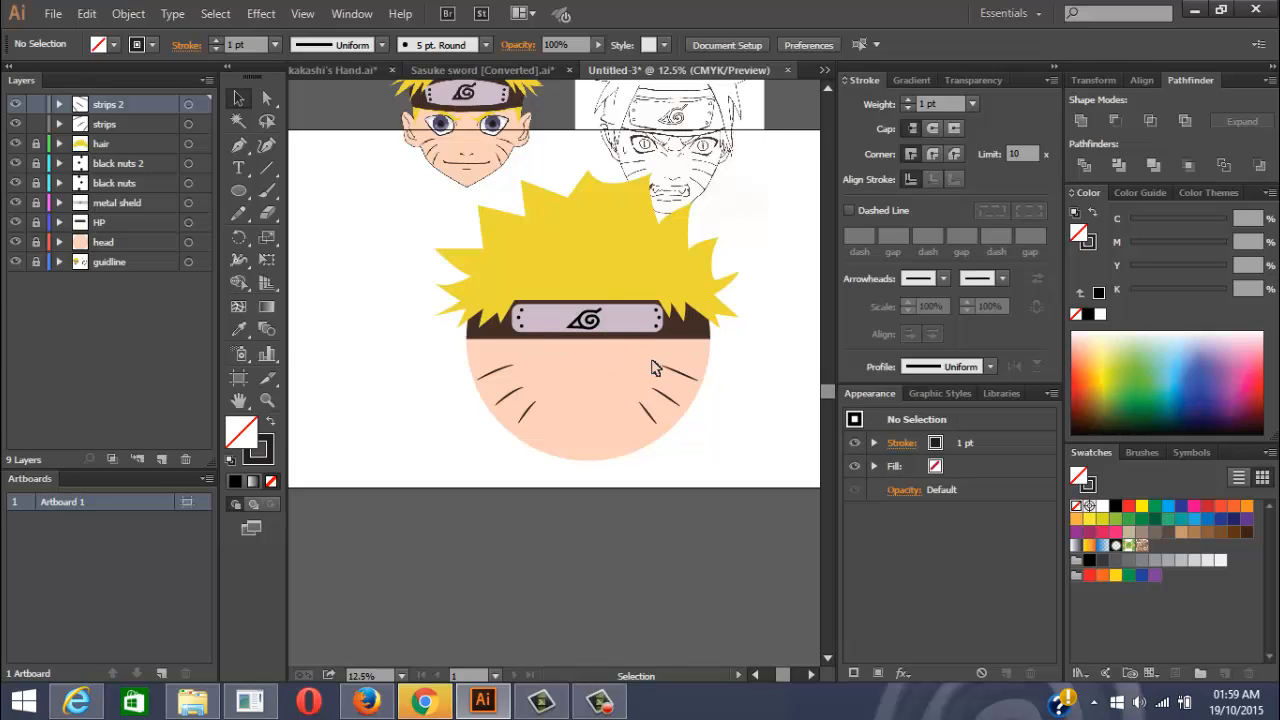
Create a new layer above strips 2 and name it mouth
{"action": "left_click", "coordinate": [162, 459]}
{"action": "double_click", "coordinate": [103, 106]}
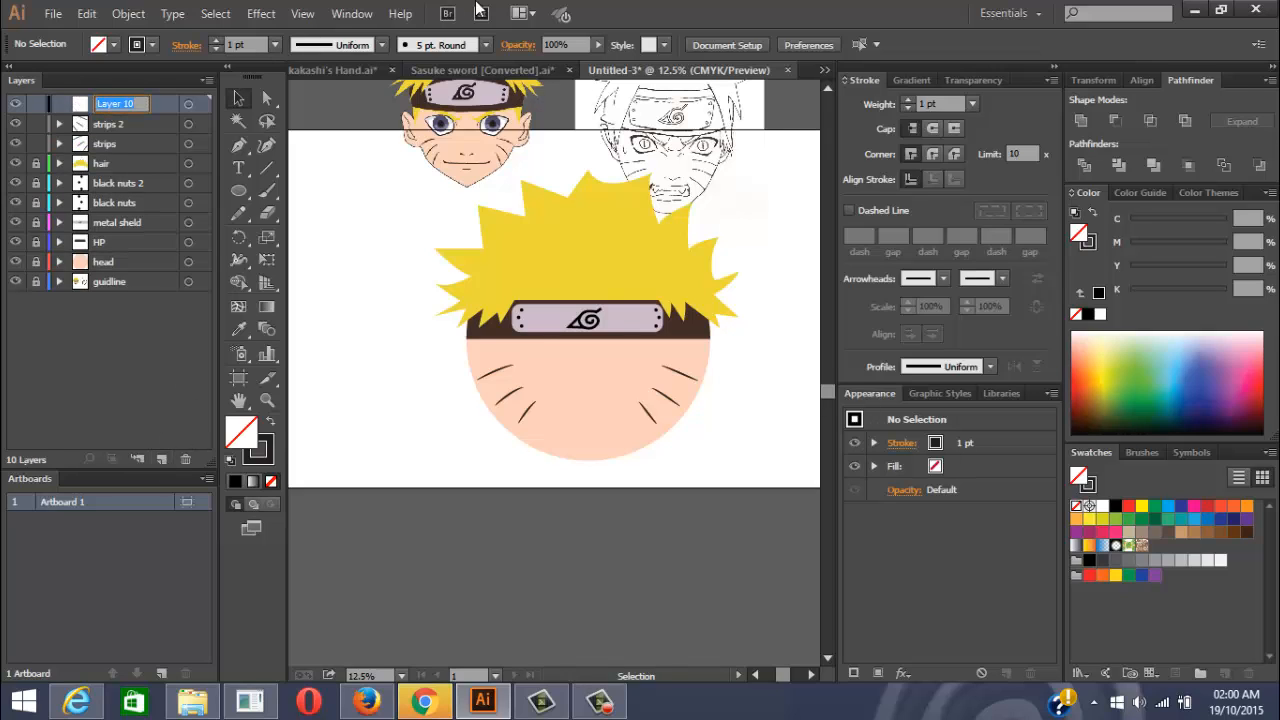
{"action": "type", "text": "mouth"}
{"action": "key", "text": "Return"}
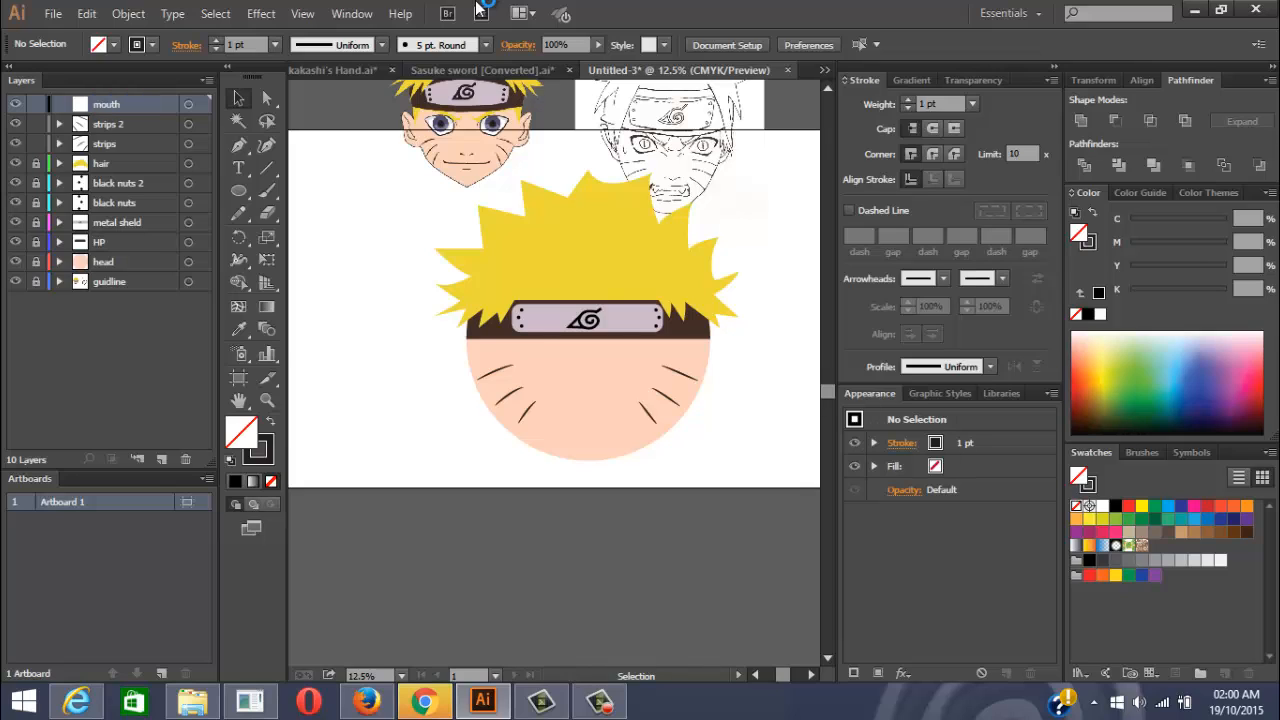
Draw a thin horizontal rectangle about 175 mm wide and 21 mm high between the lowest whiskers as the mouth
{"action": "left_click_drag", "start_coordinate": [238, 190], "coordinate": [285, 194]}
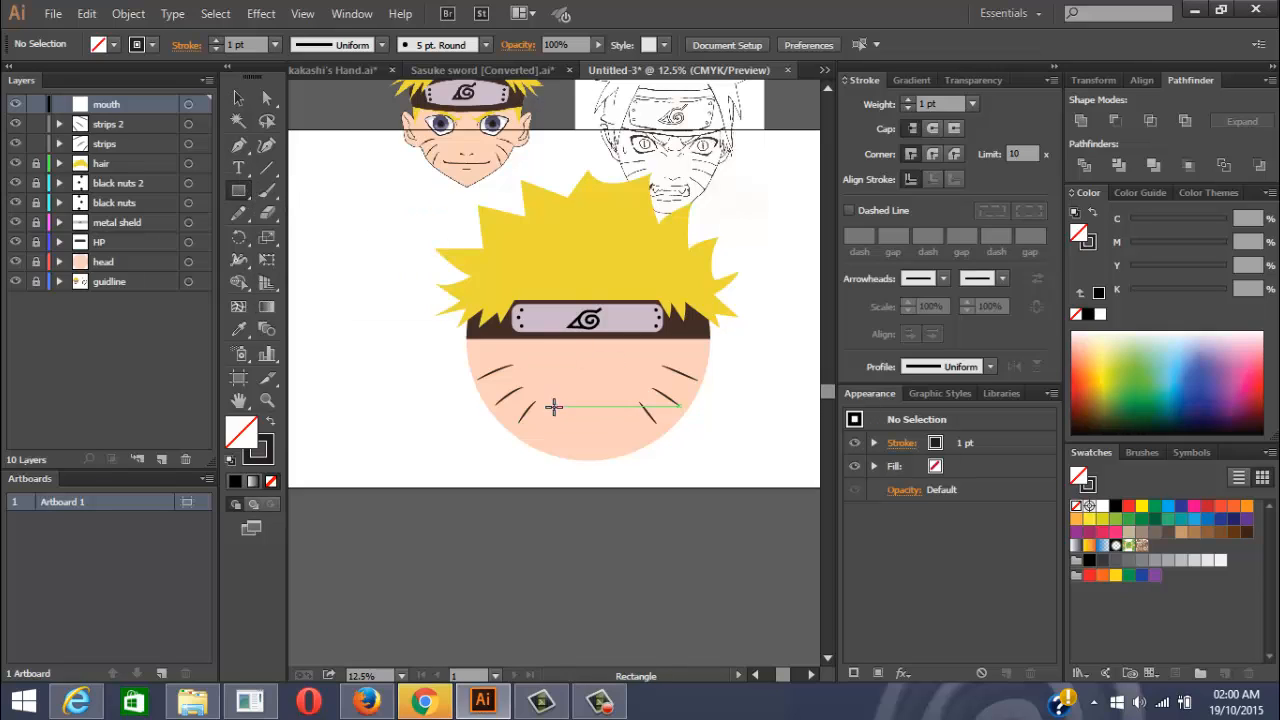
{"action": "left_click_drag", "start_coordinate": [540, 422], "coordinate": [626, 427]}
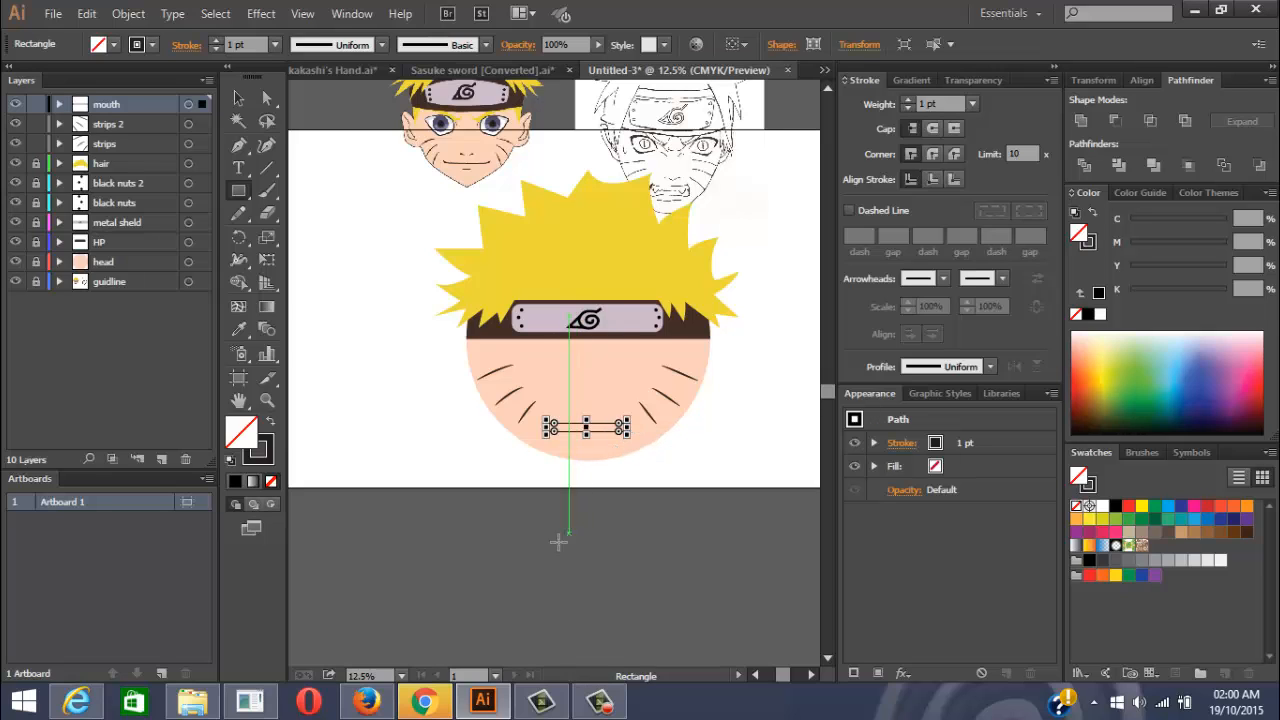
{"action": "key", "text": "ctrl+z"}
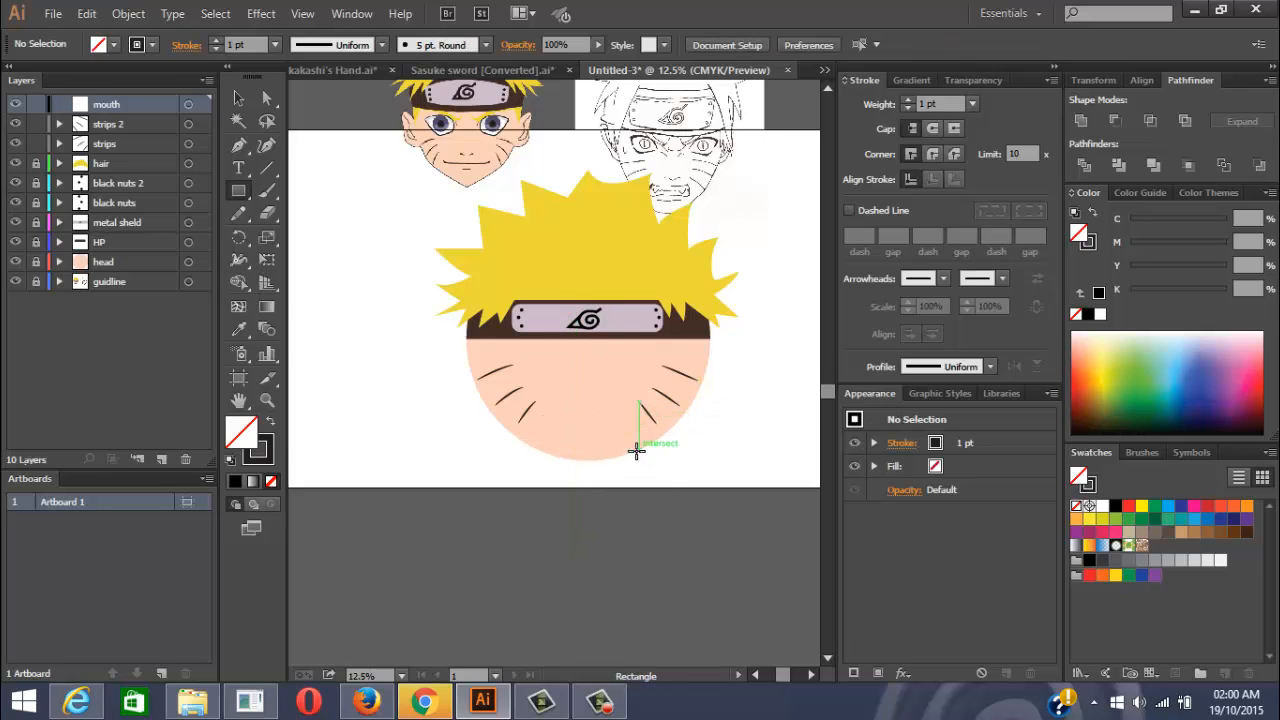
{"action": "scroll", "coordinate": [568, 423], "scroll_direction": "up", "scroll_amount": 2}
{"action": "left_click_drag", "start_coordinate": [561, 423], "coordinate": [677, 437]}
Give the mouth rectangle a 4 pt stroke and a white fill, and deselect it
{"action": "left_click", "coordinate": [907, 100]}
{"action": "left_click", "coordinate": [907, 100]}
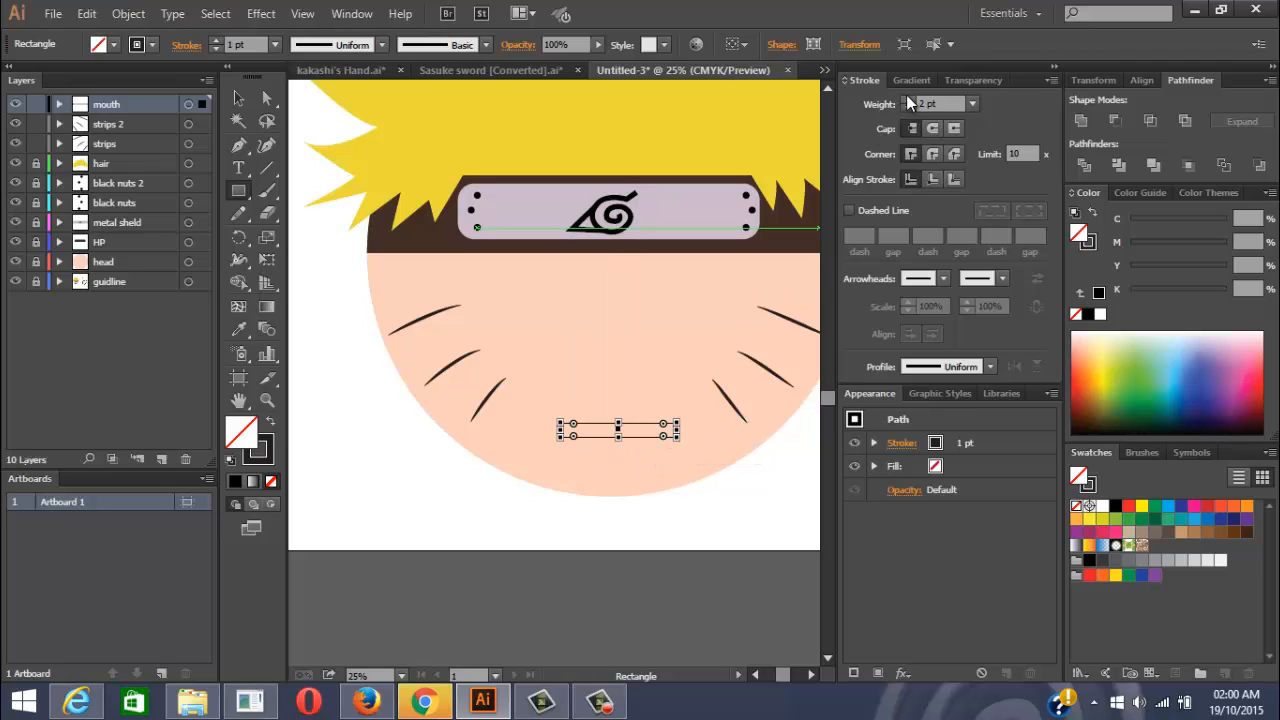
{"action": "left_click", "coordinate": [907, 100]}
{"action": "left_click", "coordinate": [1100, 314]}
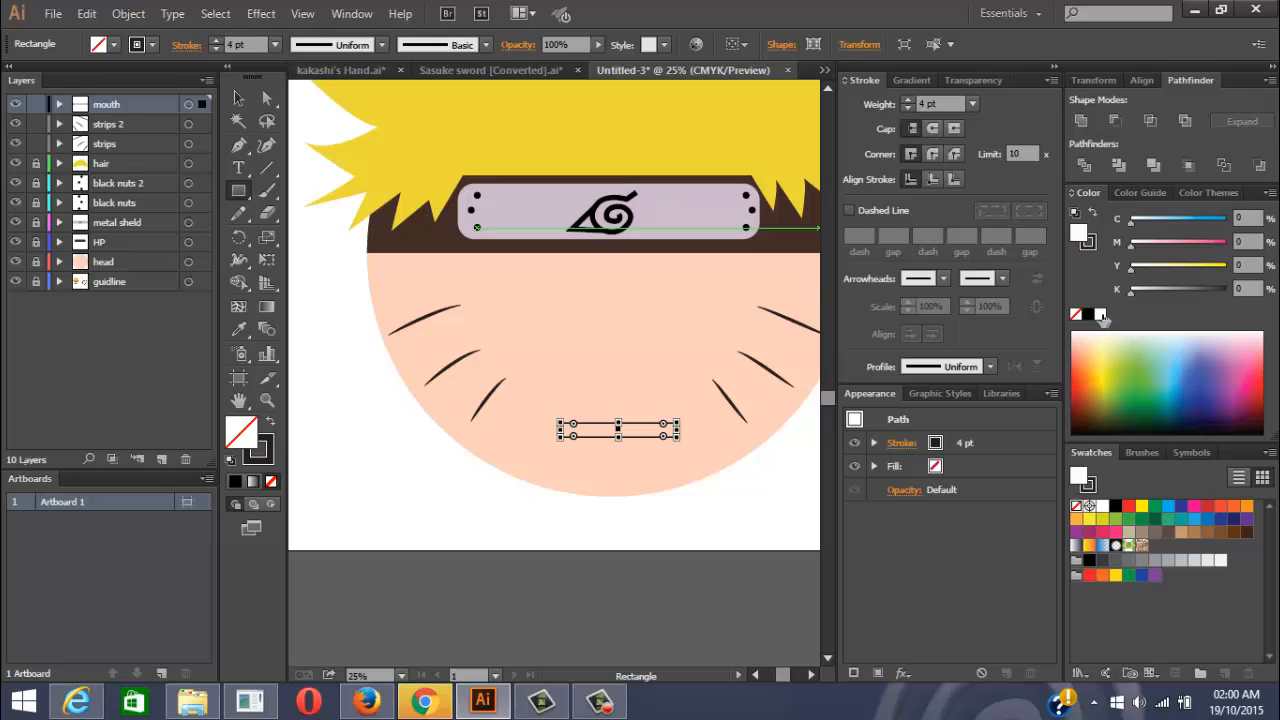
{"action": "left_click", "coordinate": [238, 97]}
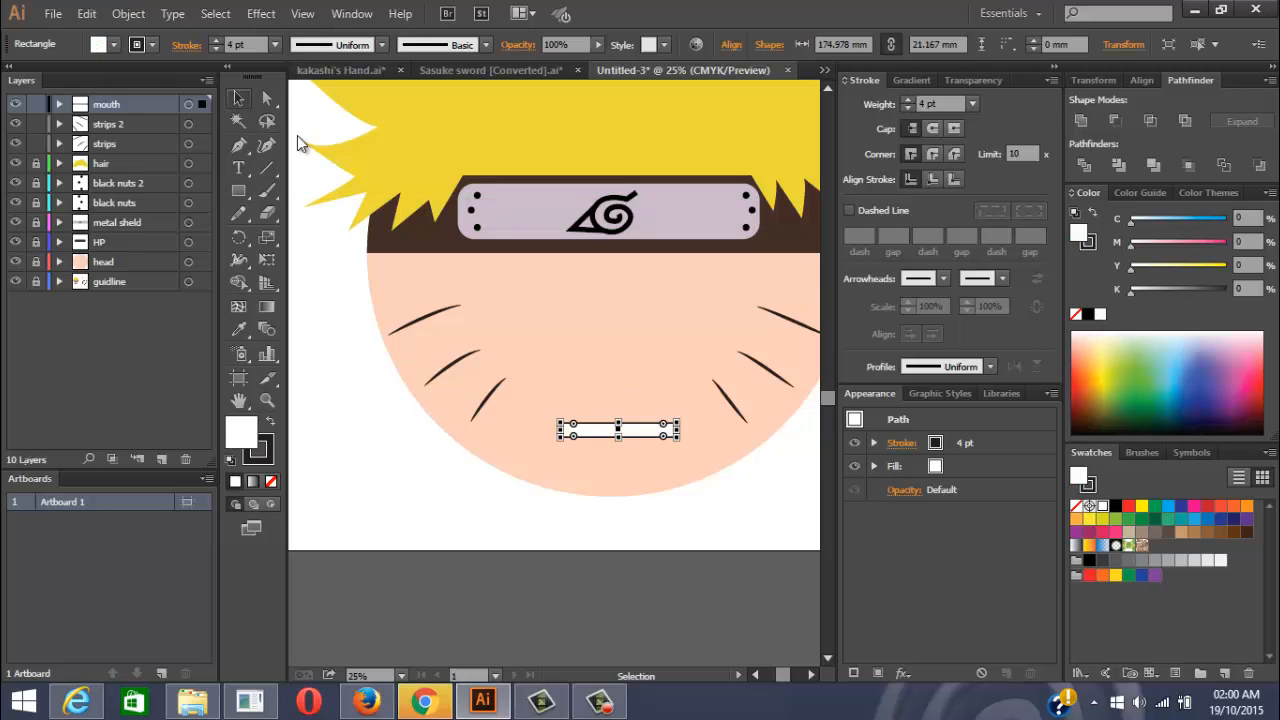
{"action": "left_click", "coordinate": [688, 503]}
Compare the white mouth rectangle with the mouth and teeth of the line-art reference face
{"action": "scroll", "coordinate": [630, 438], "scroll_direction": "down", "scroll_amount": 2}
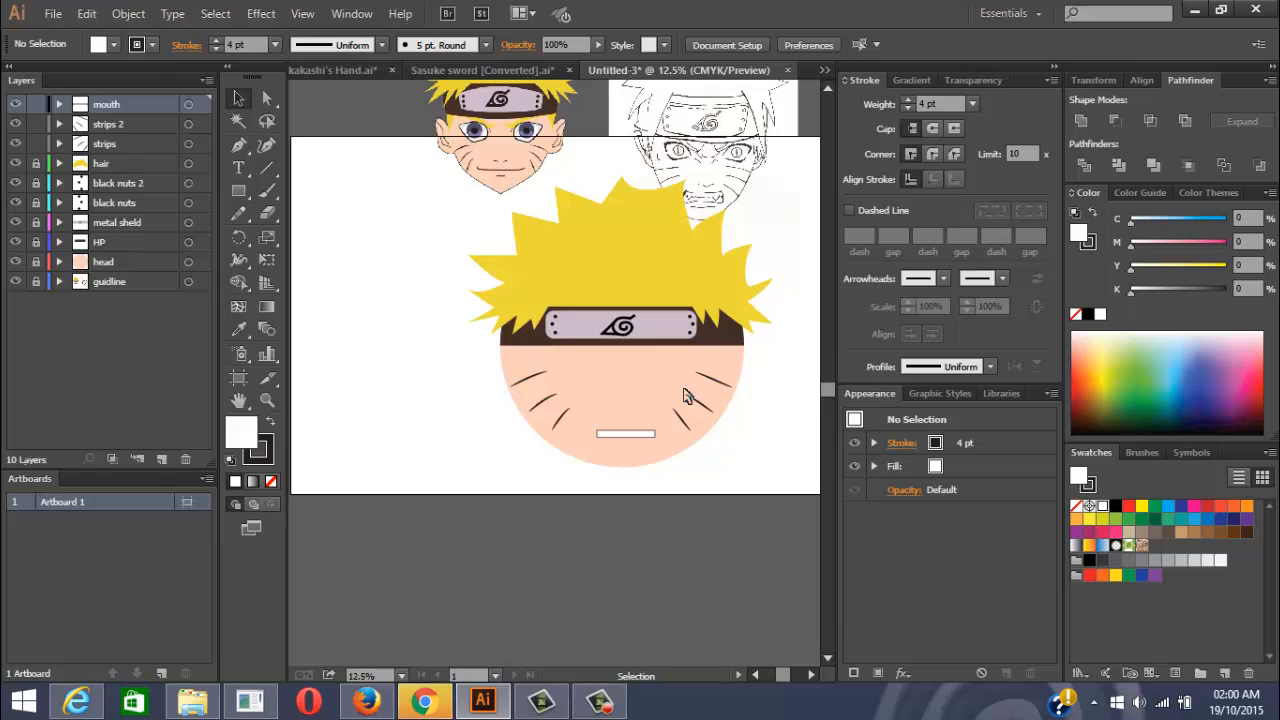
{"action": "scroll", "coordinate": [685, 391], "scroll_direction": "down", "scroll_amount": 1}
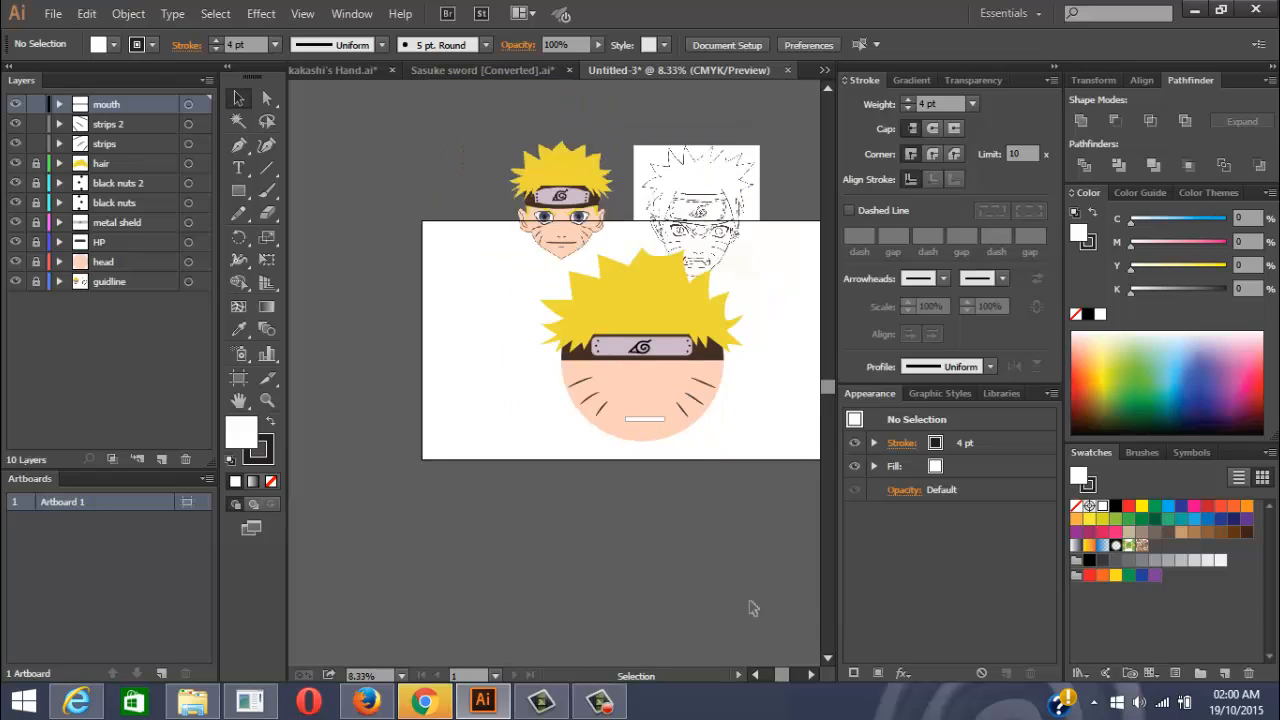
{"action": "left_click", "coordinate": [652, 418]}
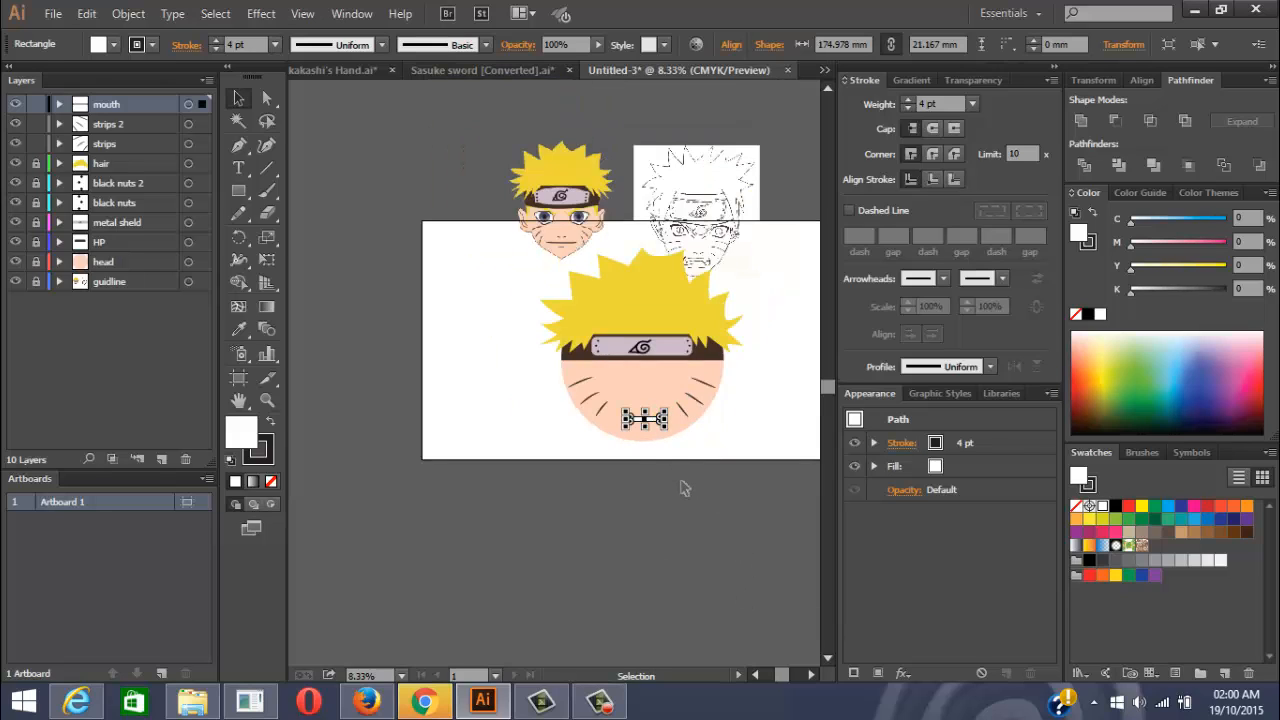
{"action": "left_click", "coordinate": [680, 488]}
{"action": "scroll", "coordinate": [700, 282], "scroll_direction": "up", "scroll_amount": 3}
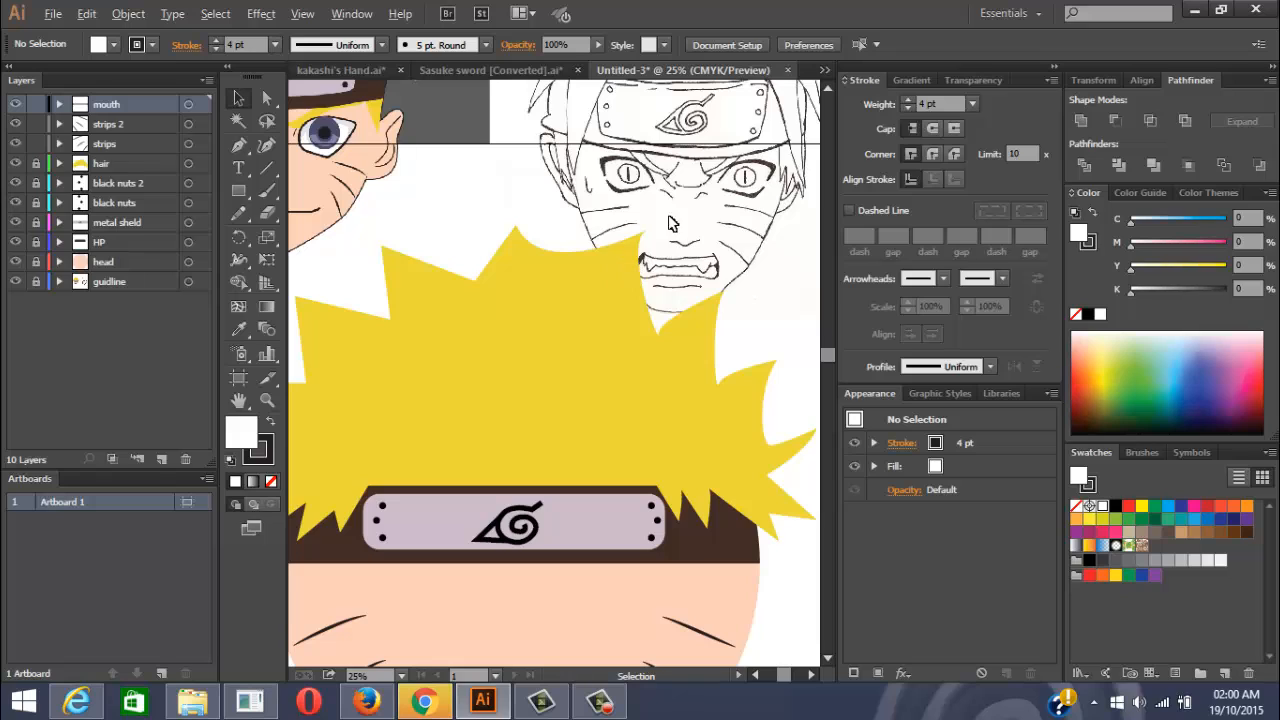
{"action": "scroll", "coordinate": [720, 243], "scroll_direction": "down", "scroll_amount": 1}
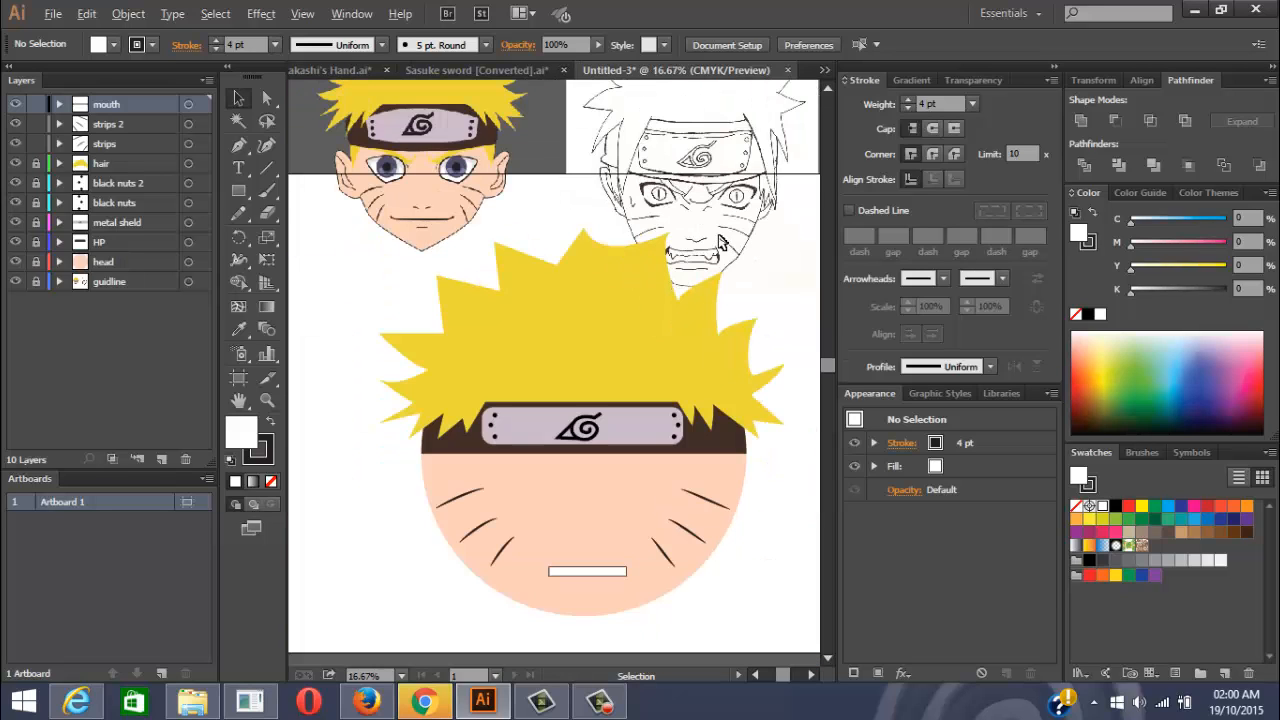
{"action": "scroll", "coordinate": [688, 283], "scroll_direction": "up", "scroll_amount": 1}
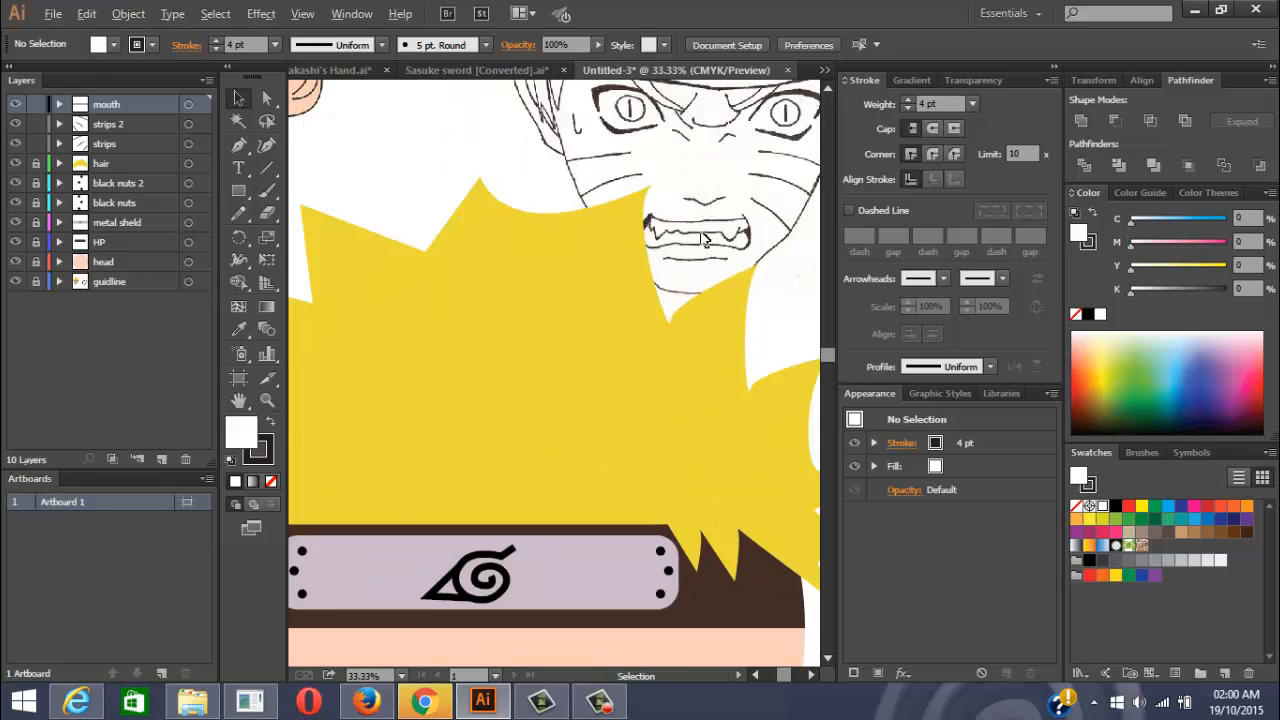
{"action": "scroll", "coordinate": [705, 240], "scroll_direction": "down", "scroll_amount": 2}
{"action": "scroll", "coordinate": [655, 225], "scroll_direction": "down", "scroll_amount": 1}
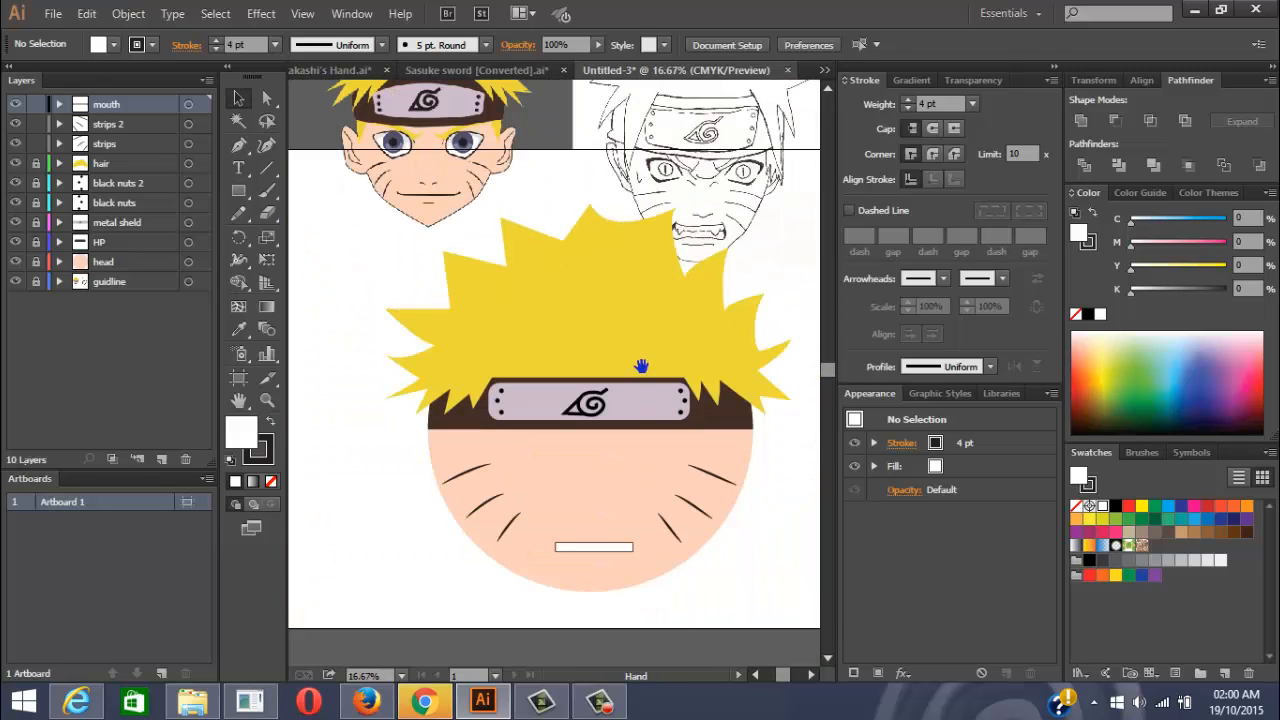
{"action": "left_click_drag", "start_coordinate": [600, 443], "coordinate": [573, 318]}
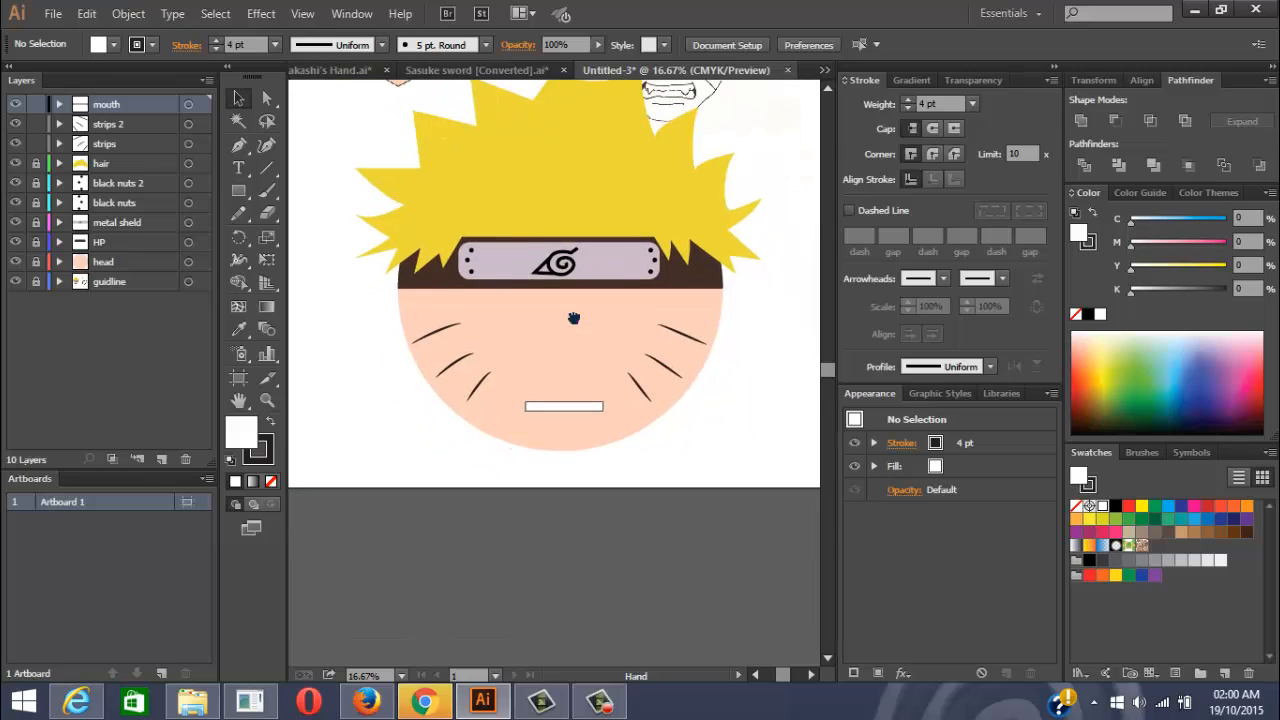
Create a new layer above the mouth layer and name it mouth 2
{"action": "left_click", "coordinate": [563, 404]}
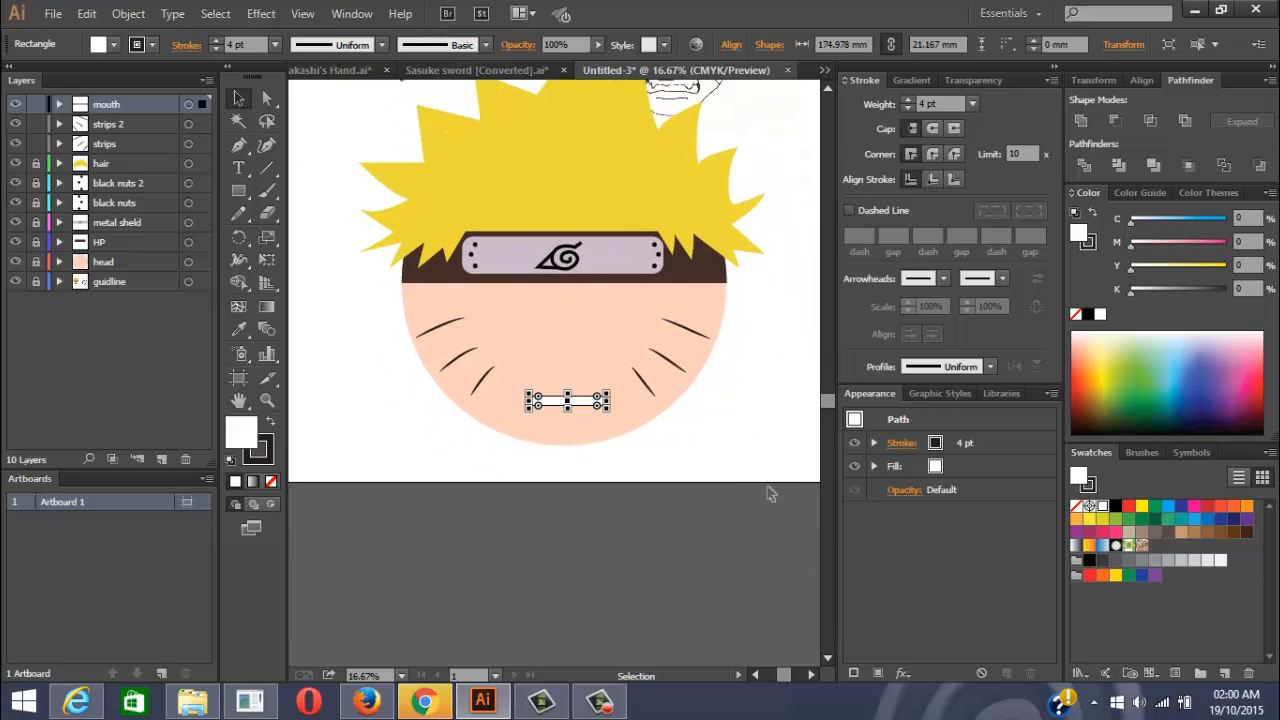
{"action": "left_click", "coordinate": [162, 460]}
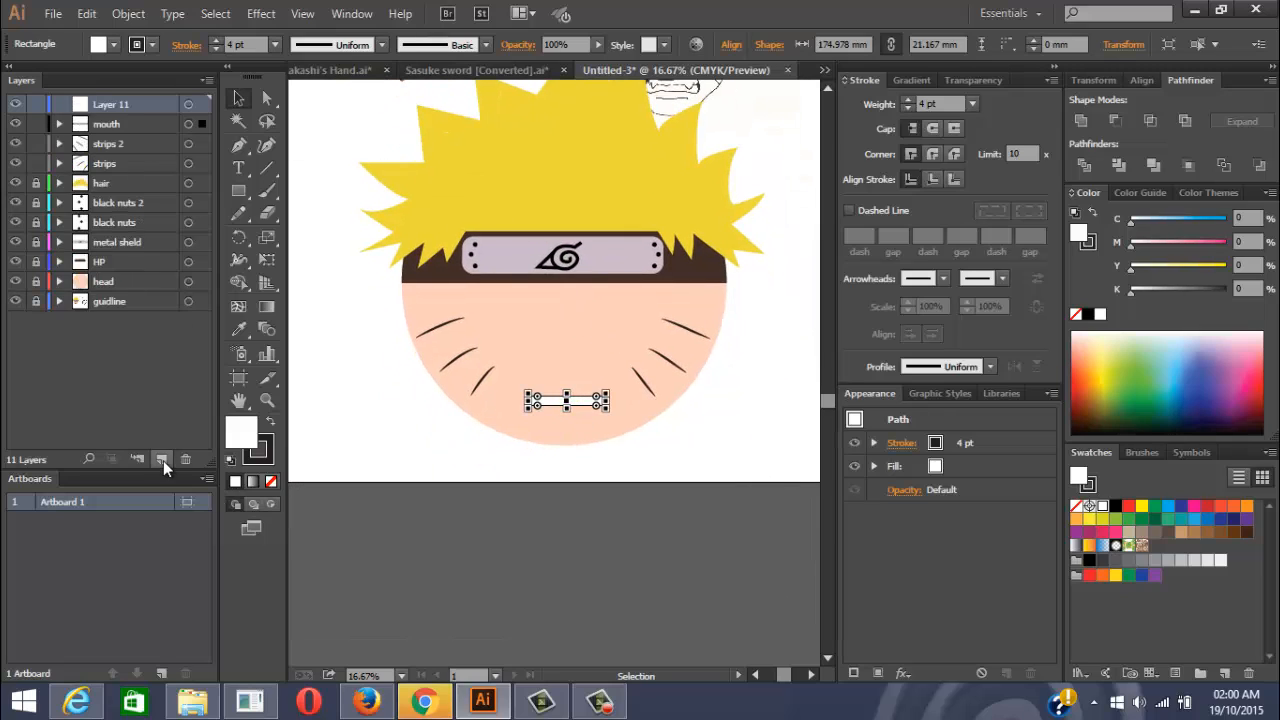
{"action": "double_click", "coordinate": [117, 104]}
{"action": "type", "text": "m"}
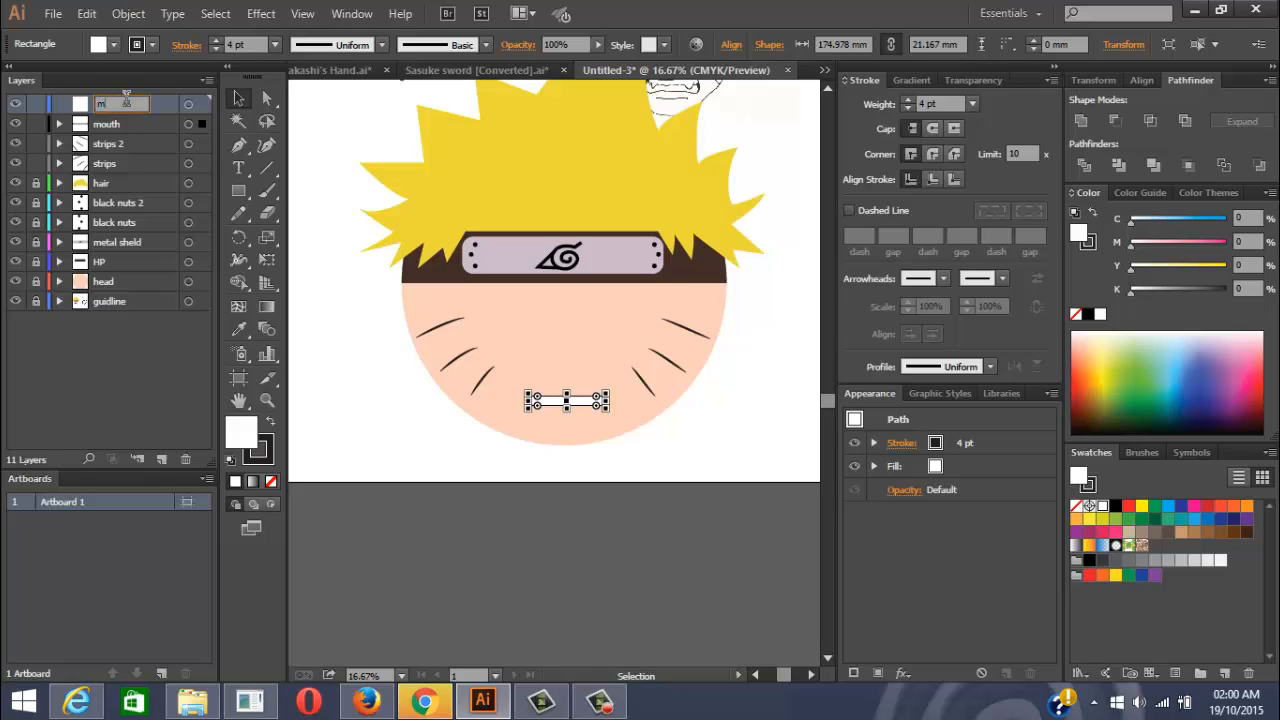
{"action": "type", "text": "outh 2"}
{"action": "key", "text": "Return"}
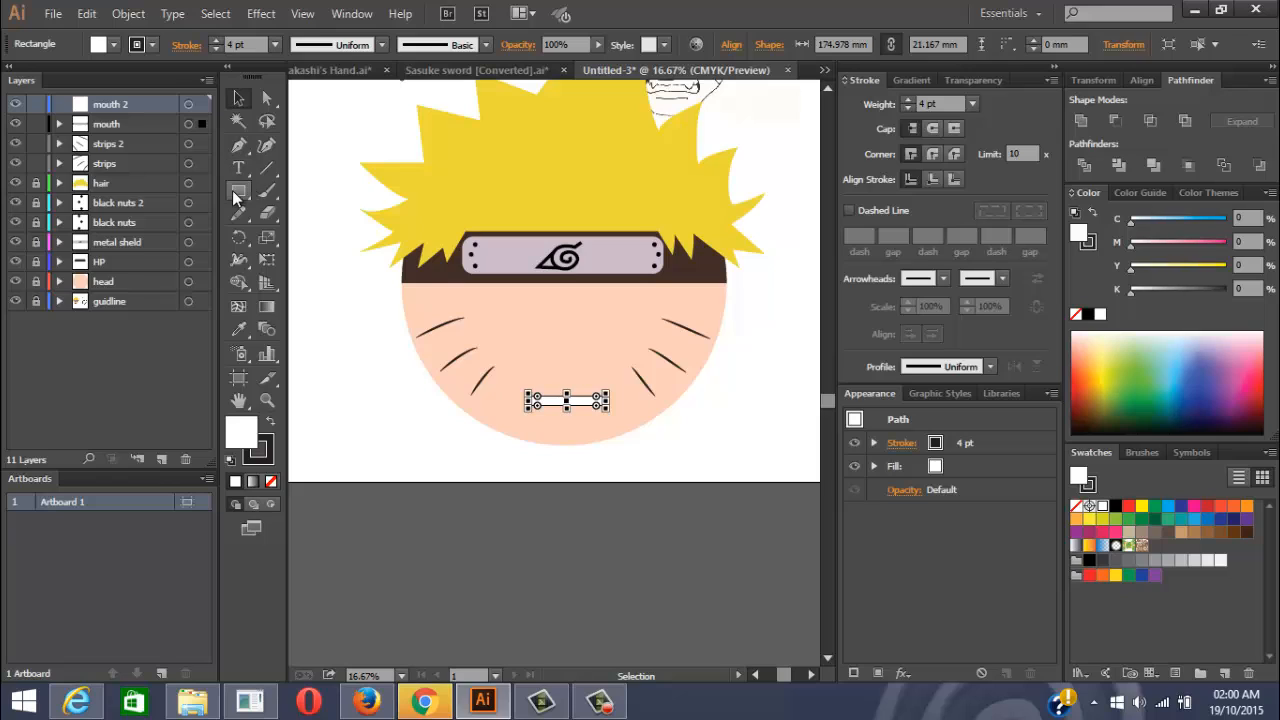
Lock and hide the mouth layer, and draw a slightly larger black-filled rectangle in its place on mouth 2
{"action": "left_click_drag", "start_coordinate": [237, 197], "coordinate": [300, 191]}
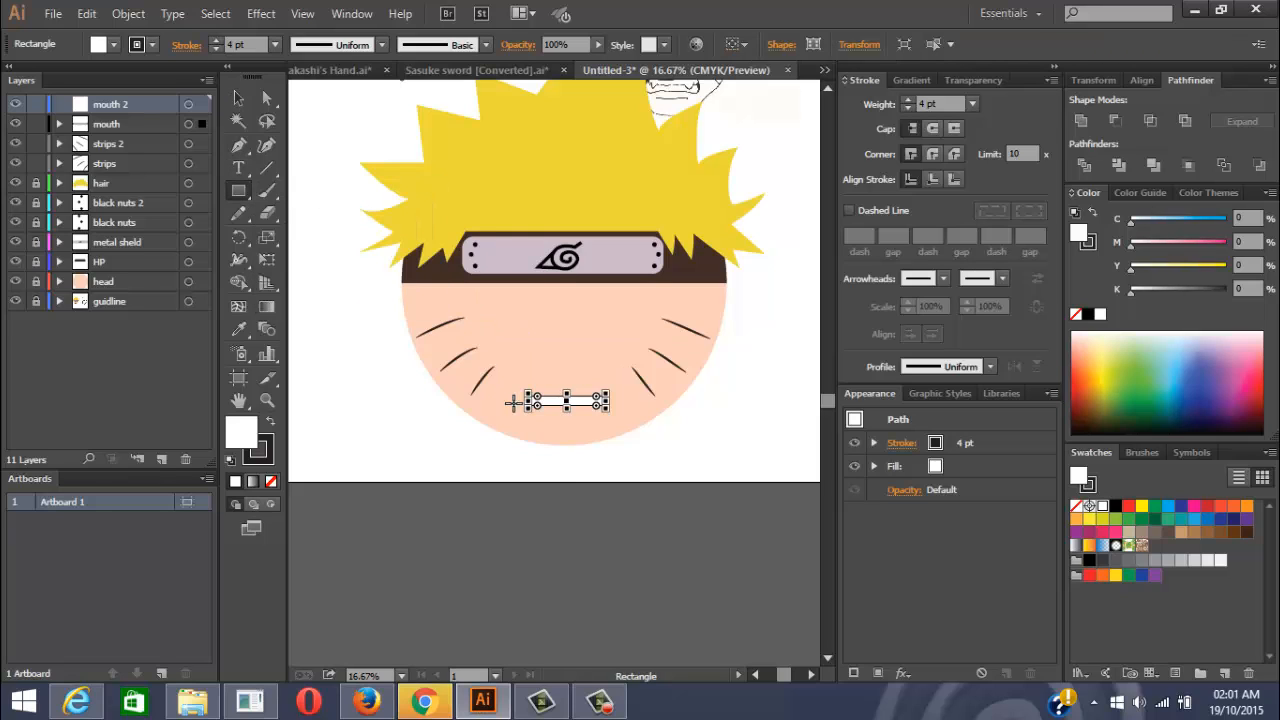
{"action": "left_click", "coordinate": [36, 124]}
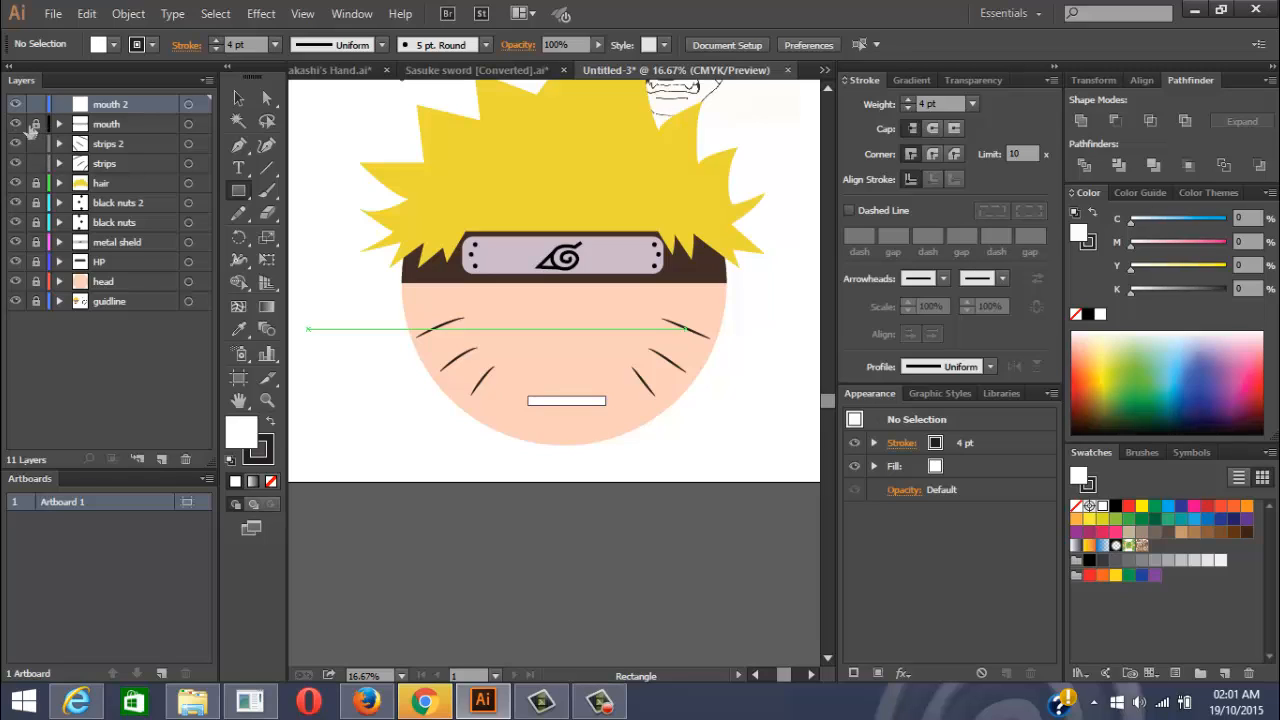
{"action": "left_click", "coordinate": [15, 124]}
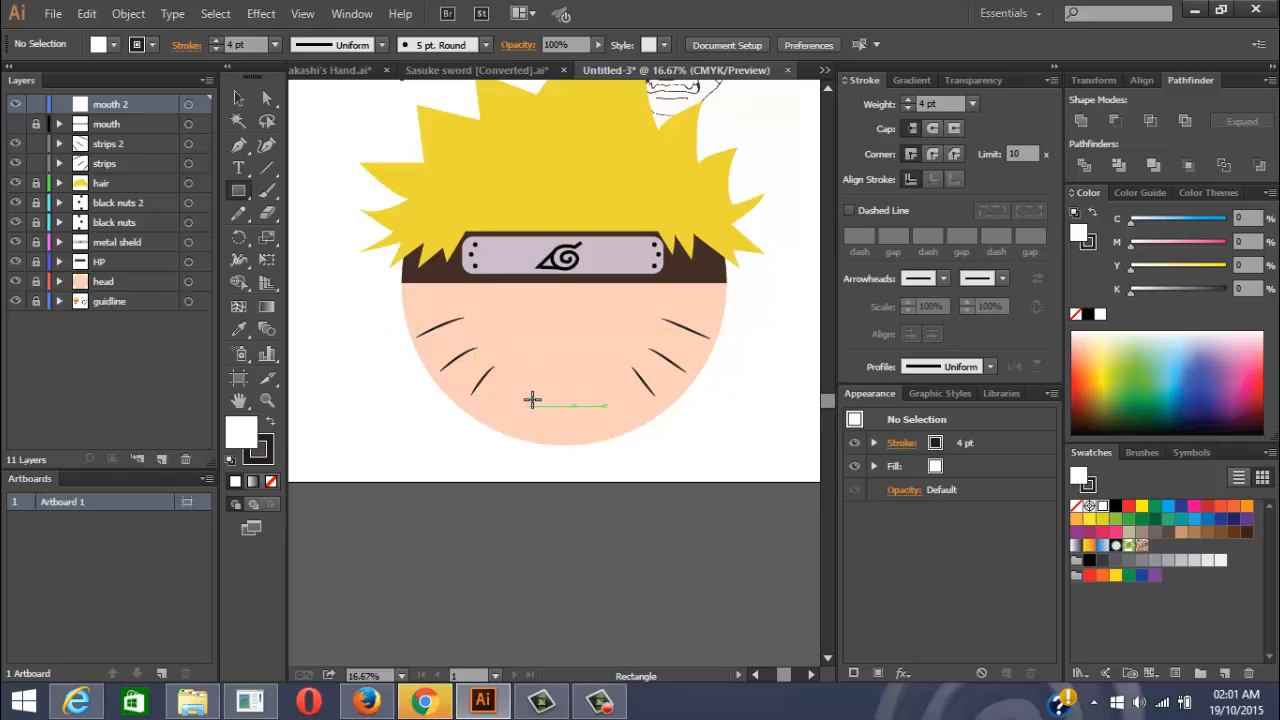
{"action": "left_click_drag", "start_coordinate": [522, 391], "coordinate": [618, 415]}
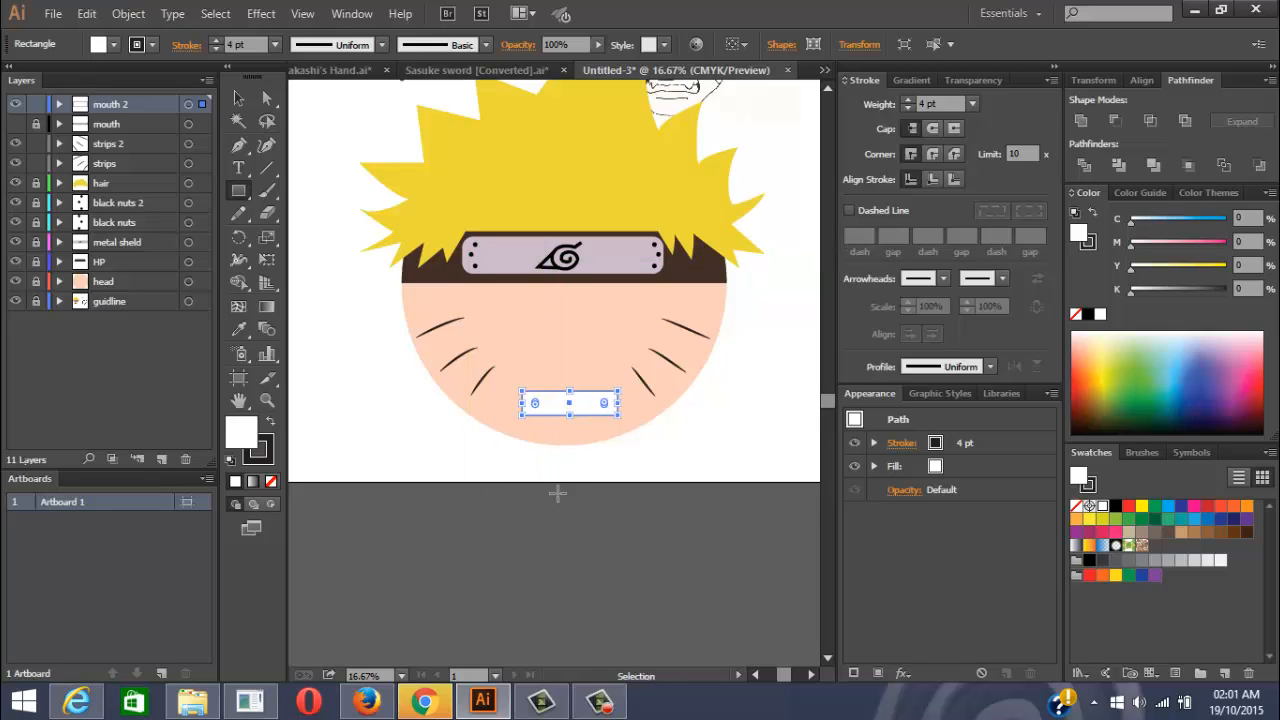
{"action": "left_click", "coordinate": [1089, 315]}
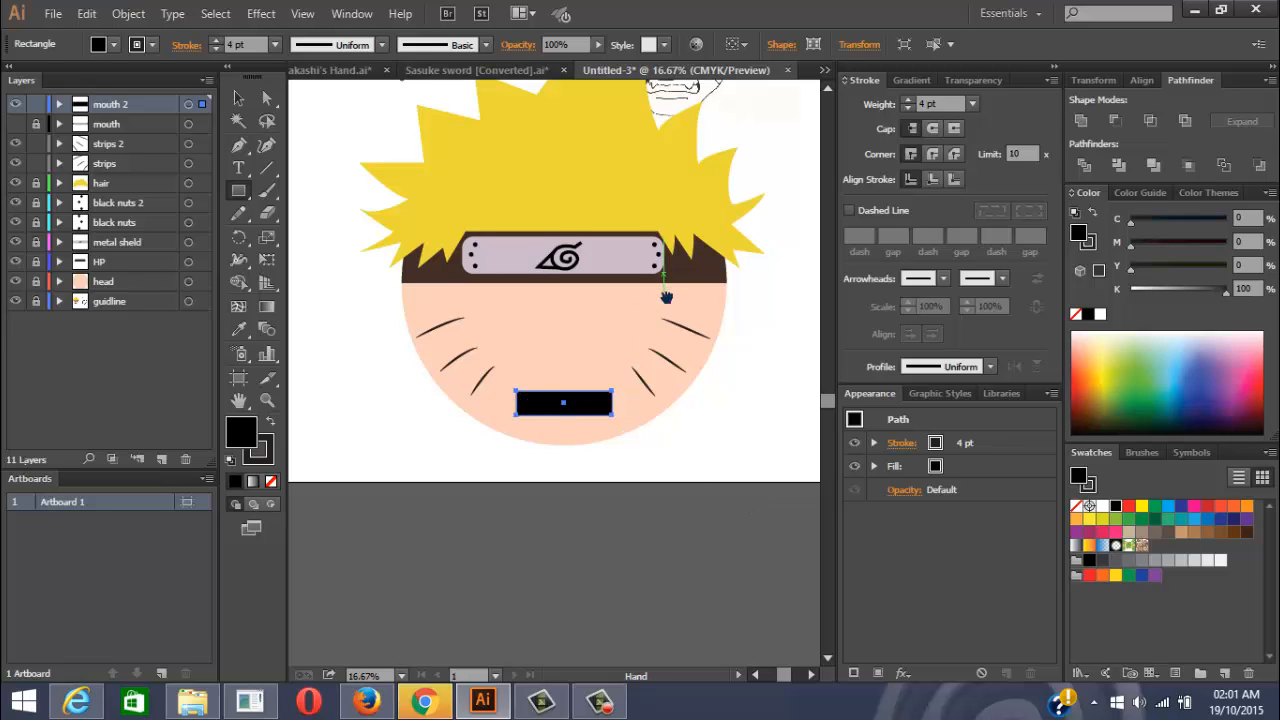
{"action": "left_click_drag", "start_coordinate": [666, 286], "coordinate": [567, 395]}
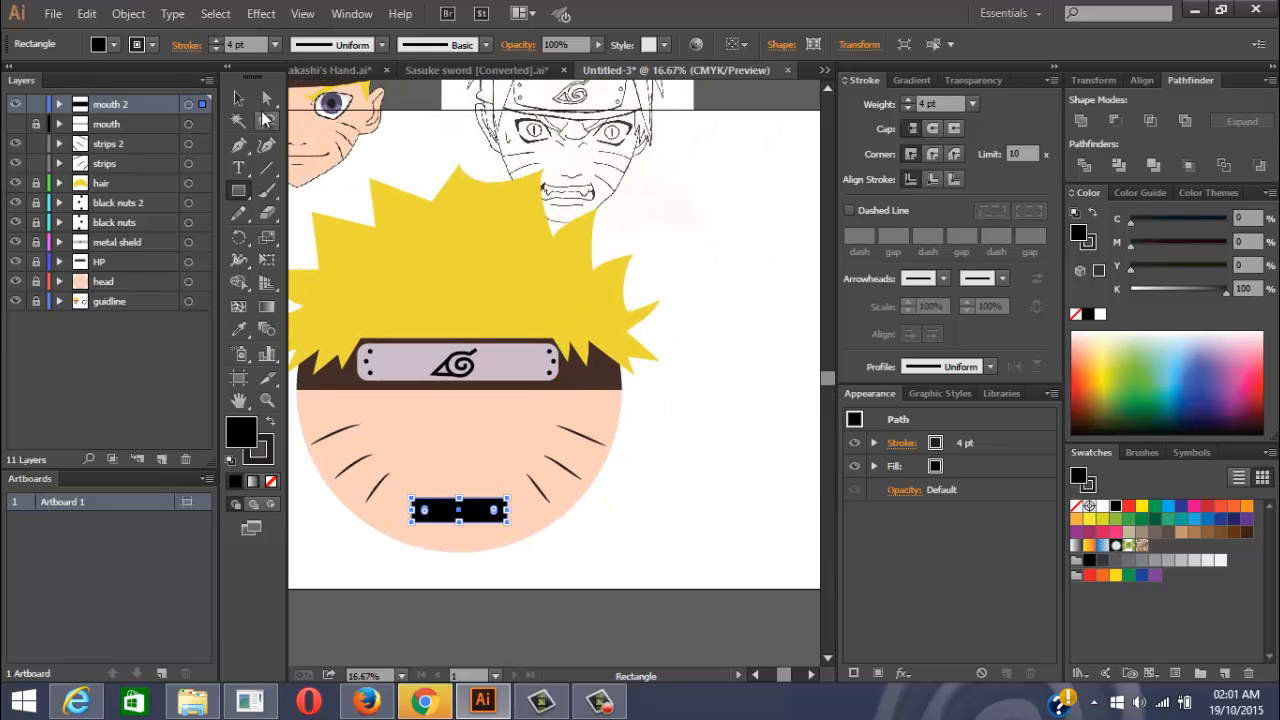
Unlock the guidline layer and move the line-art reference face down beside the cartoon face's mouth
{"action": "left_click", "coordinate": [236, 94]}
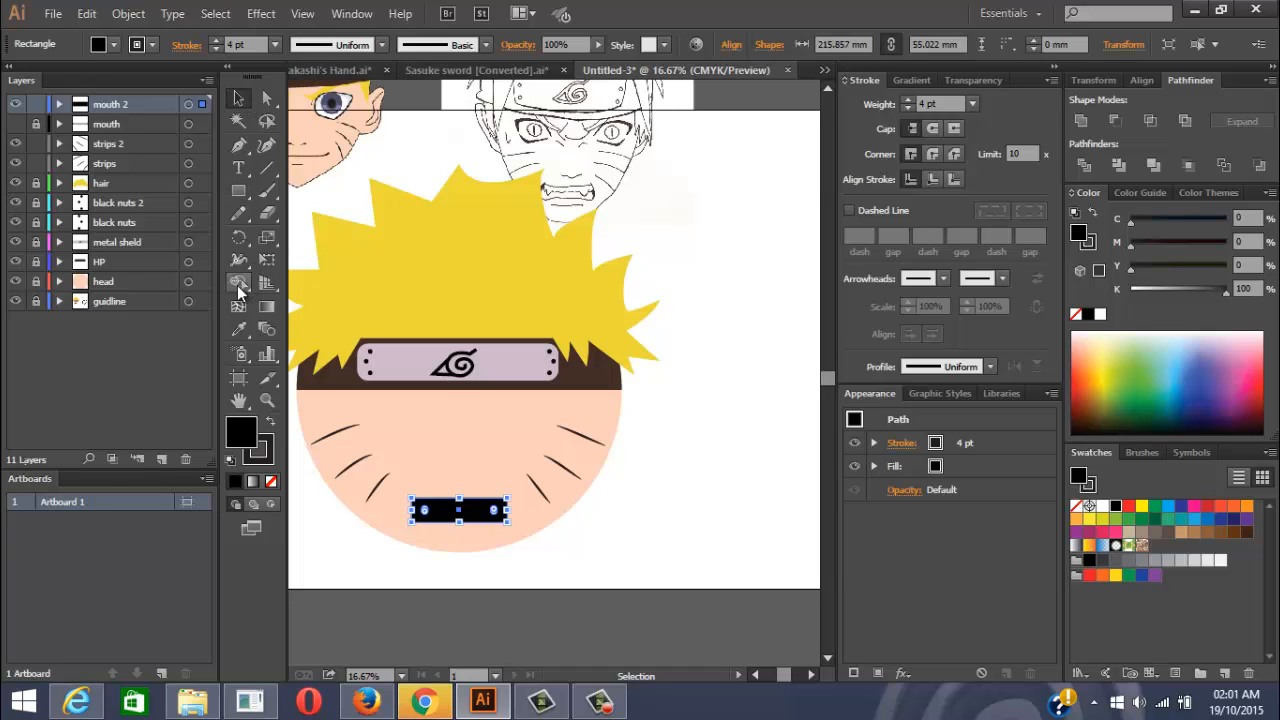
{"action": "left_click", "coordinate": [132, 302]}
{"action": "left_click", "coordinate": [36, 301]}
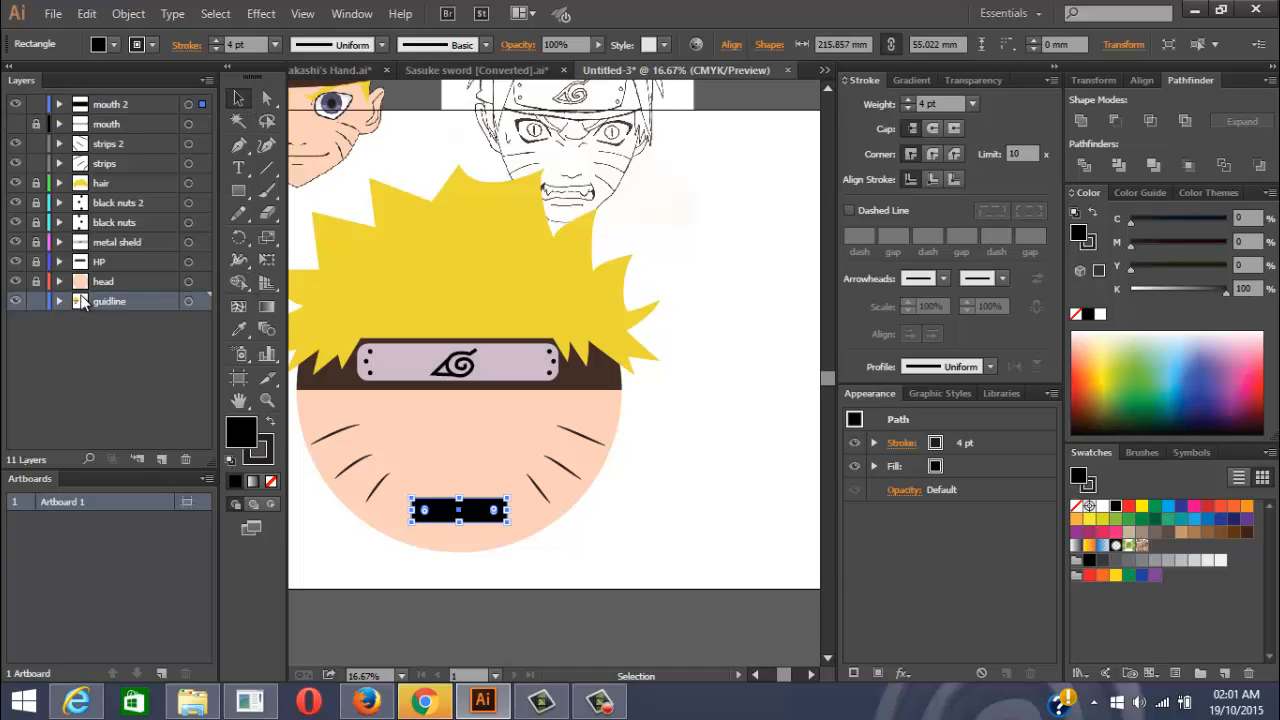
{"action": "left_click_drag", "start_coordinate": [667, 128], "coordinate": [790, 418]}
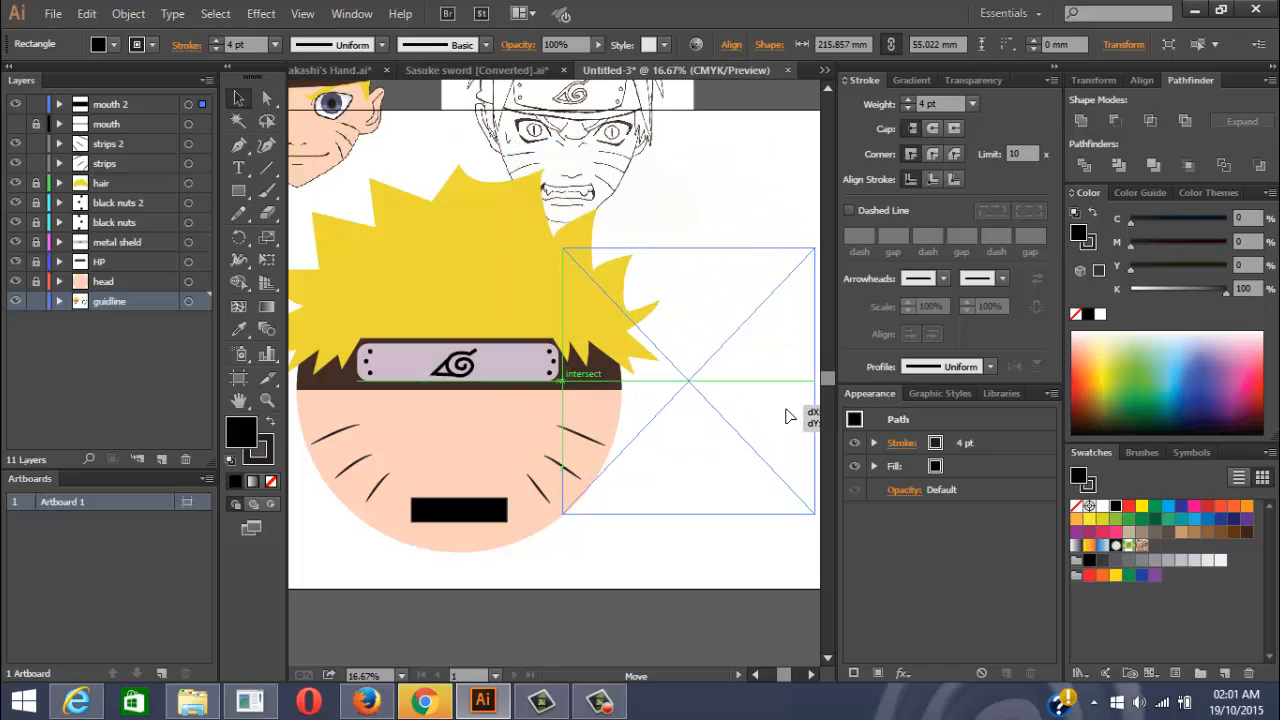
{"action": "scroll", "coordinate": [518, 513], "scroll_direction": "up", "scroll_amount": 2}
{"action": "left_click_drag", "start_coordinate": [451, 414], "coordinate": [554, 289]}
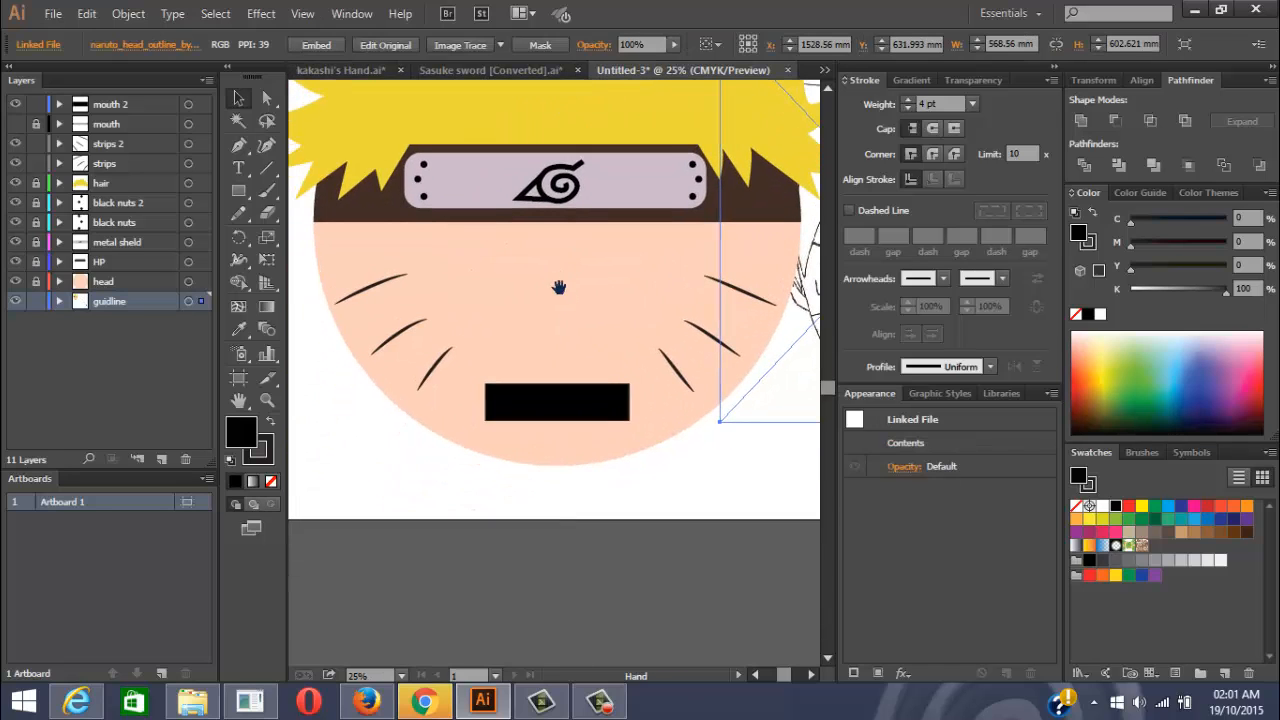
{"action": "left_click_drag", "start_coordinate": [777, 406], "coordinate": [676, 400]}
{"action": "mouse_move", "coordinate": [767, 386]}
{"action": "left_mouse_down"}
{"action": "mouse_move", "coordinate": [718, 392]}
{"action": "mouse_move", "coordinate": [771, 395]}
{"action": "left_mouse_up"}
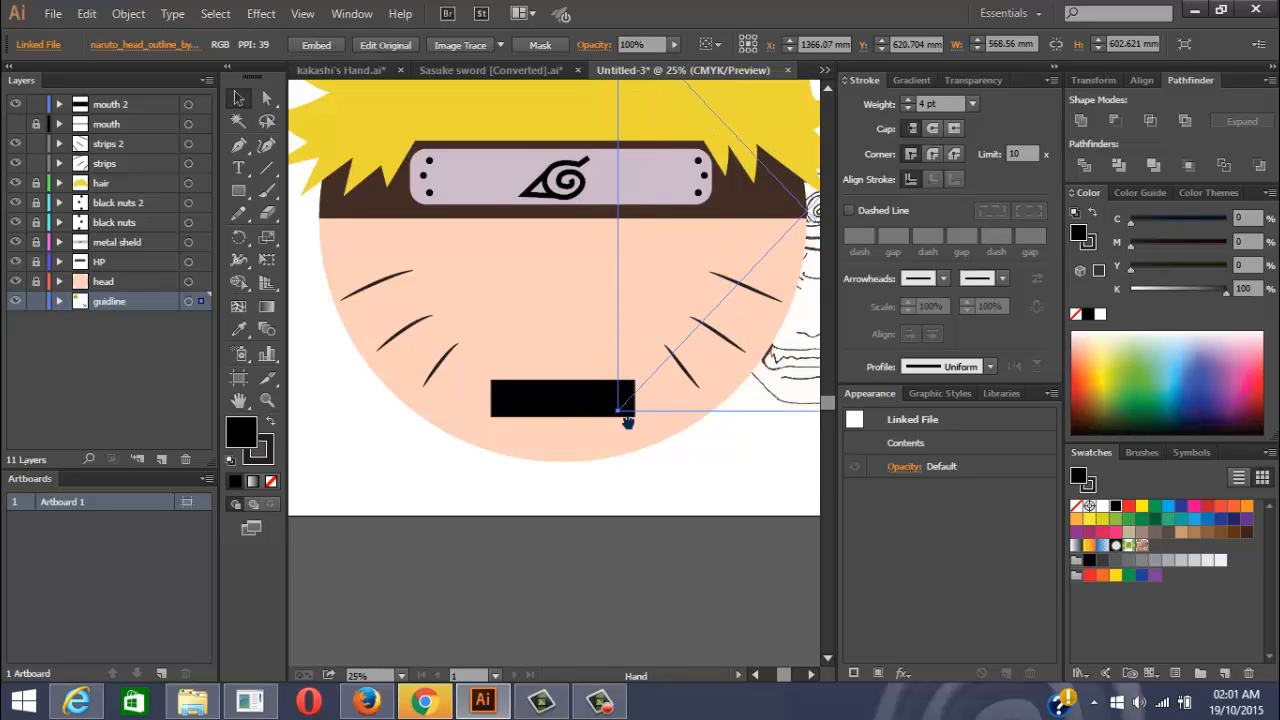
{"action": "left_click_drag", "start_coordinate": [626, 418], "coordinate": [545, 418]}
{"action": "scroll", "coordinate": [490, 437], "scroll_direction": "up", "scroll_amount": 1}
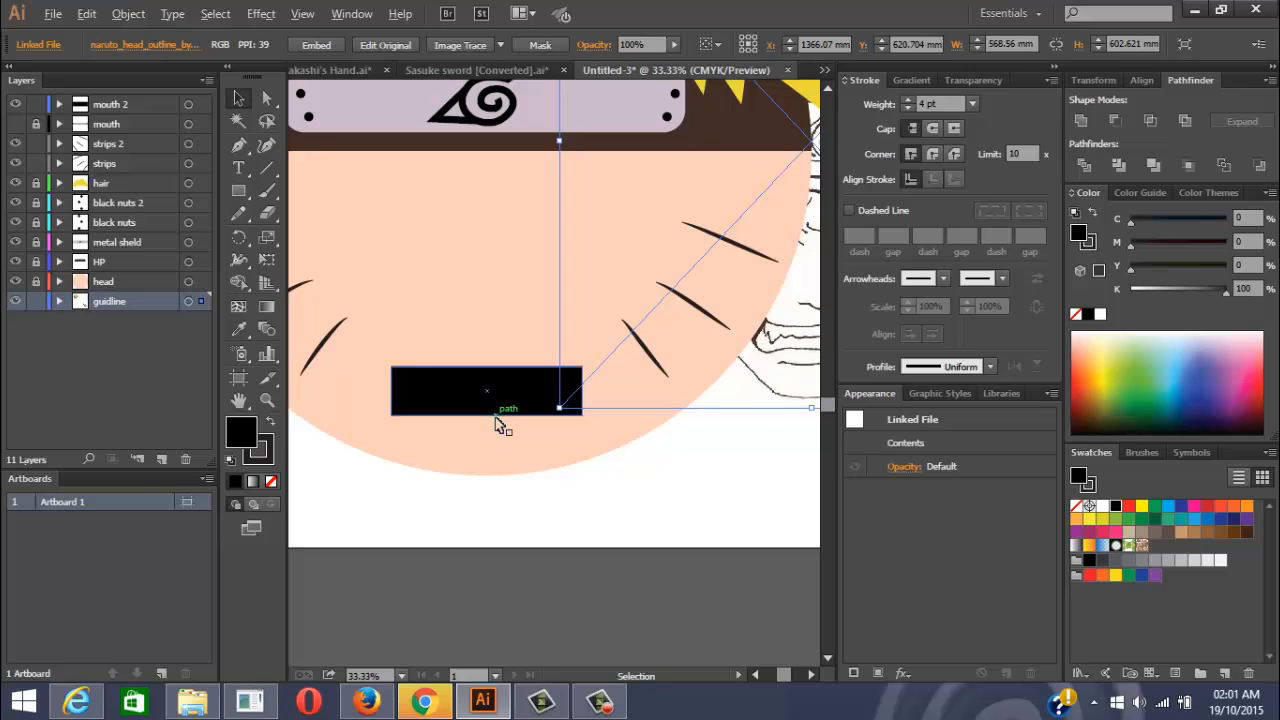
{"action": "scroll", "coordinate": [500, 420], "scroll_direction": "down", "scroll_amount": 2}
{"action": "scroll", "coordinate": [506, 414], "scroll_direction": "up", "scroll_amount": 1}
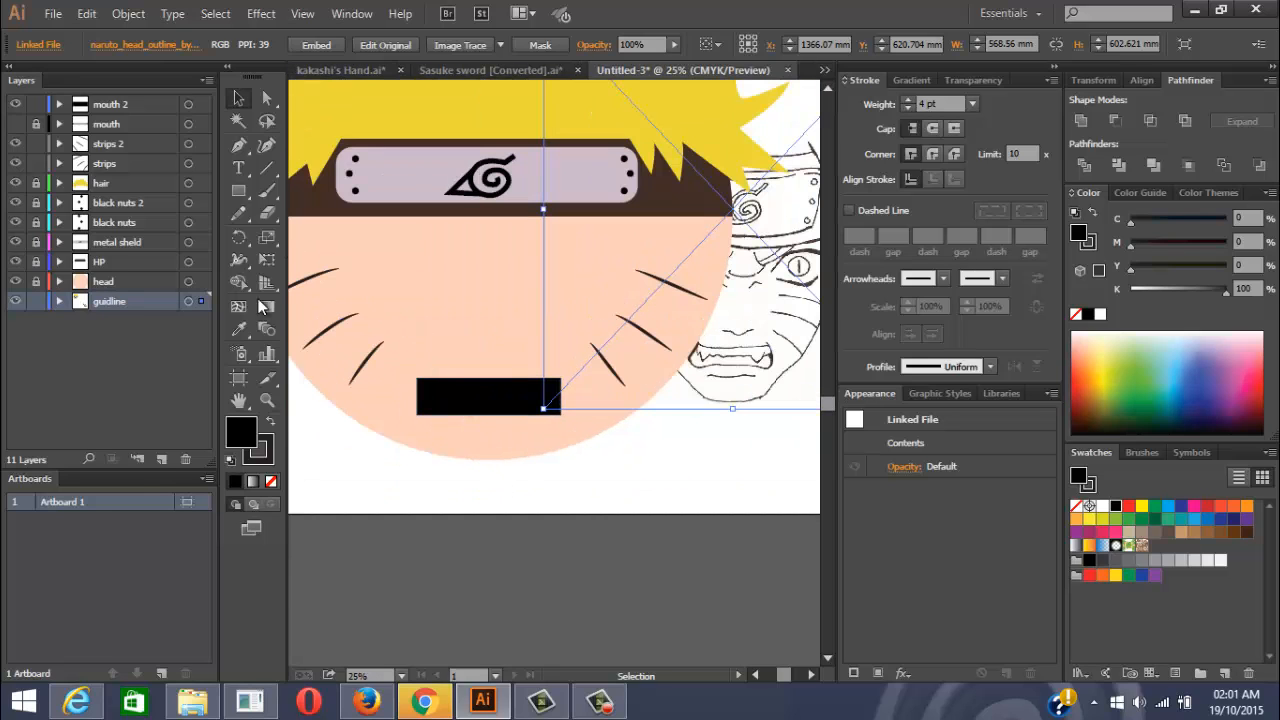
On the mouth 2 layer, start a Pen path with a jagged upper-teeth edge across the black mouth rectangle
{"action": "left_click", "coordinate": [105, 106]}
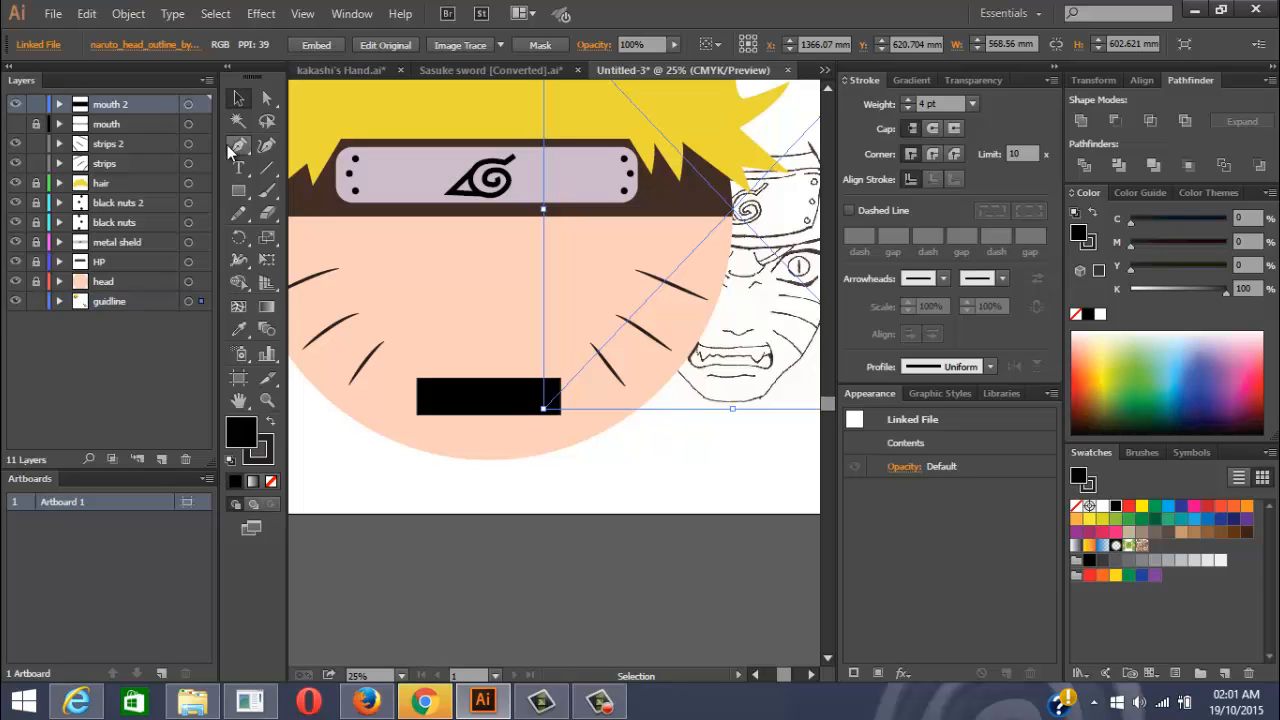
{"action": "left_click", "coordinate": [238, 147]}
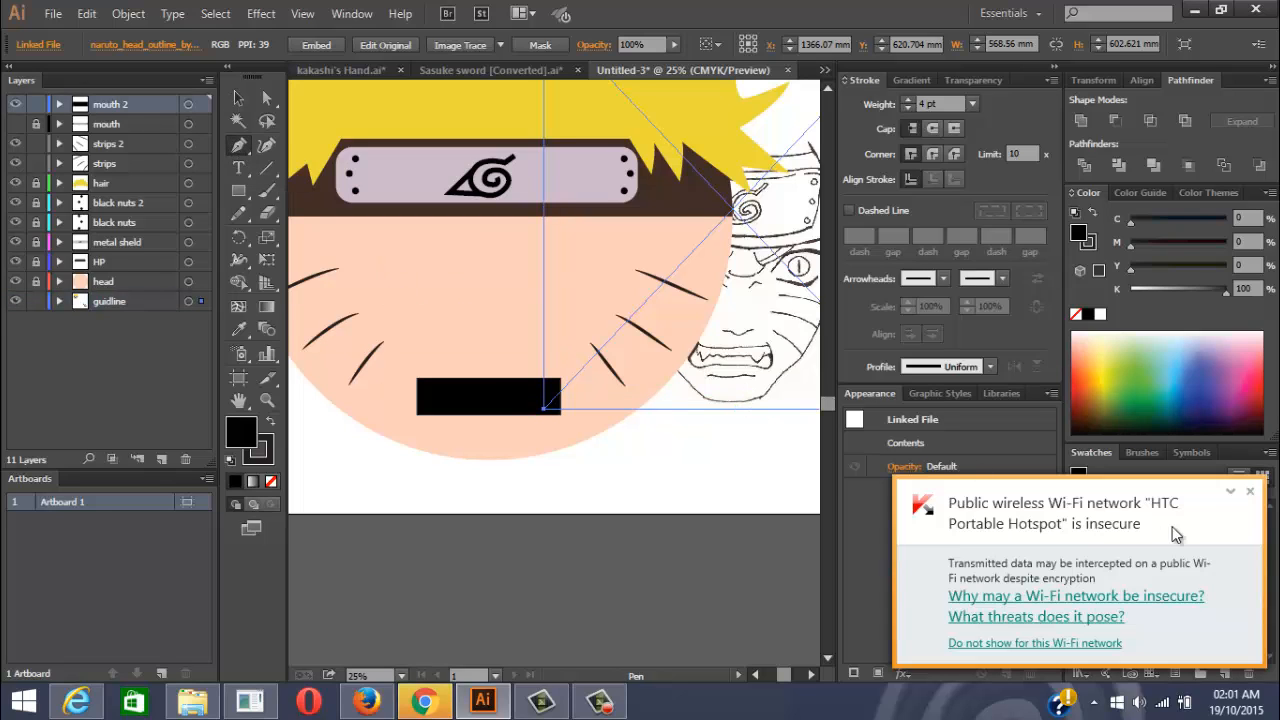
{"action": "left_click", "coordinate": [1256, 492]}
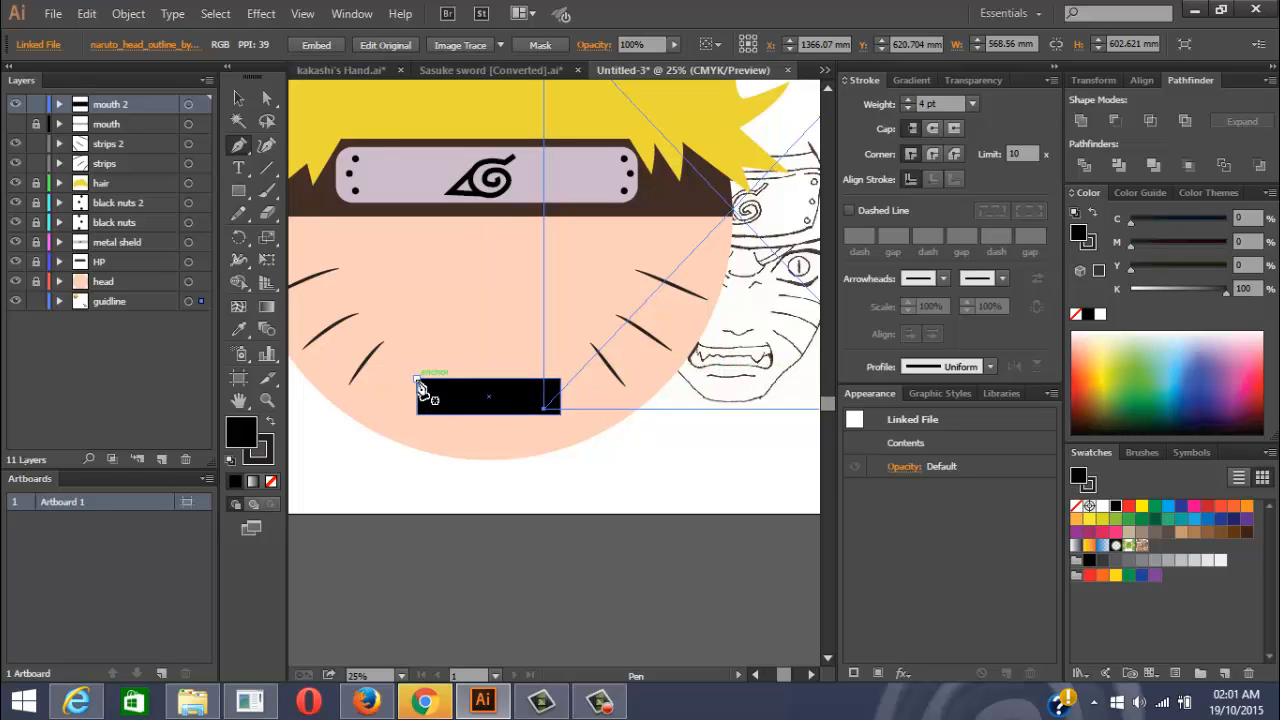
{"action": "left_click_drag", "start_coordinate": [416, 366], "coordinate": [425, 399]}
{"action": "scroll", "coordinate": [426, 404], "scroll_direction": "up", "scroll_amount": 1}
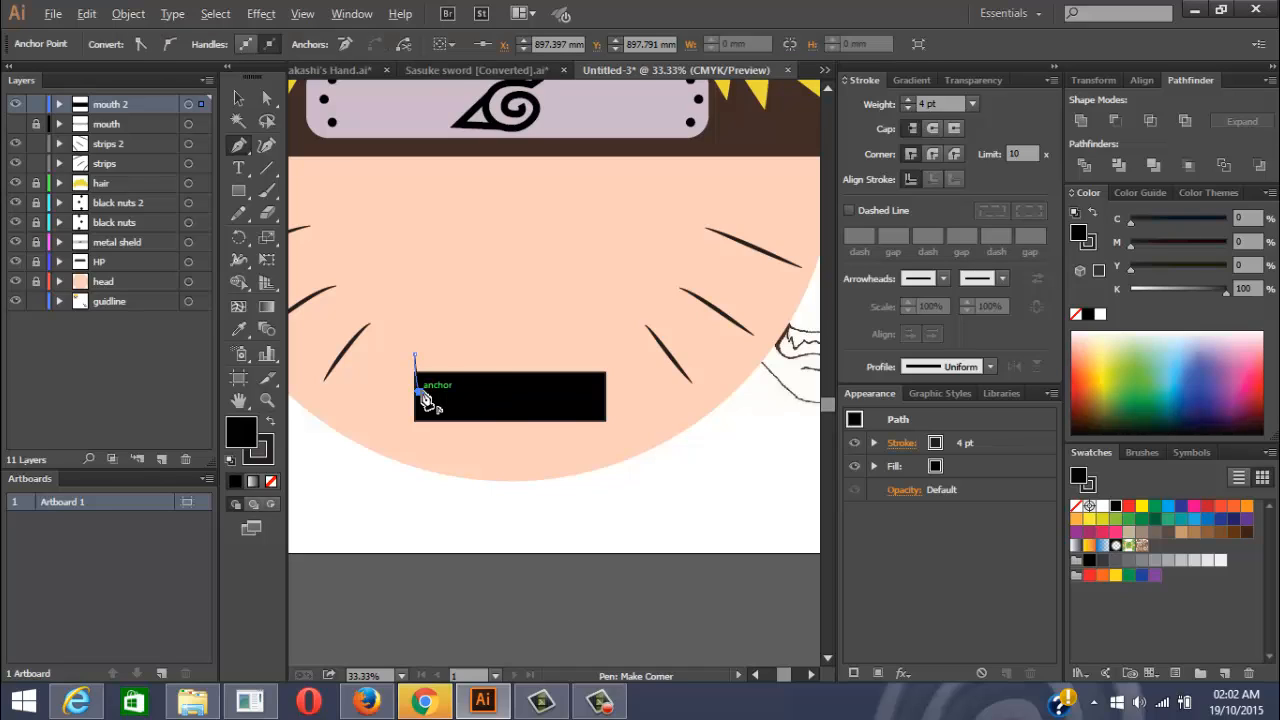
{"action": "left_click_drag", "start_coordinate": [426, 390], "coordinate": [430, 401]}
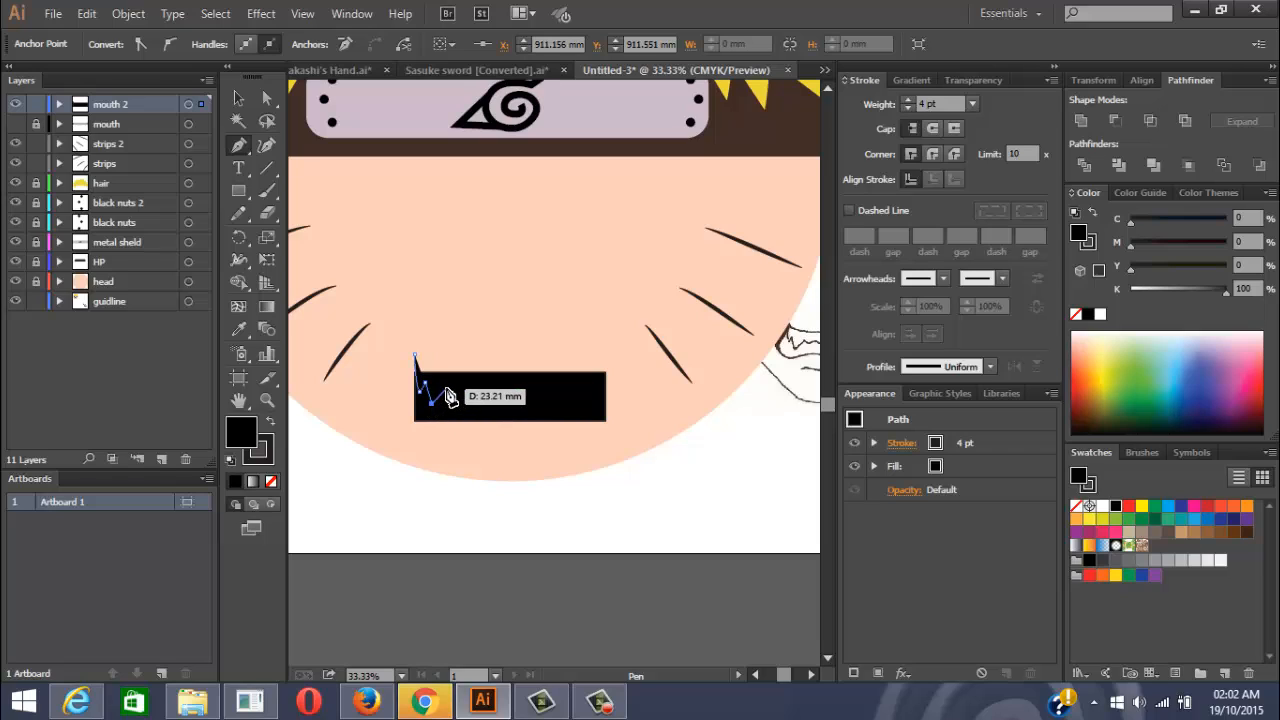
{"action": "left_click_drag", "start_coordinate": [449, 398], "coordinate": [484, 391]}
{"action": "left_click", "coordinate": [492, 389]}
{"action": "key", "text": "space"}
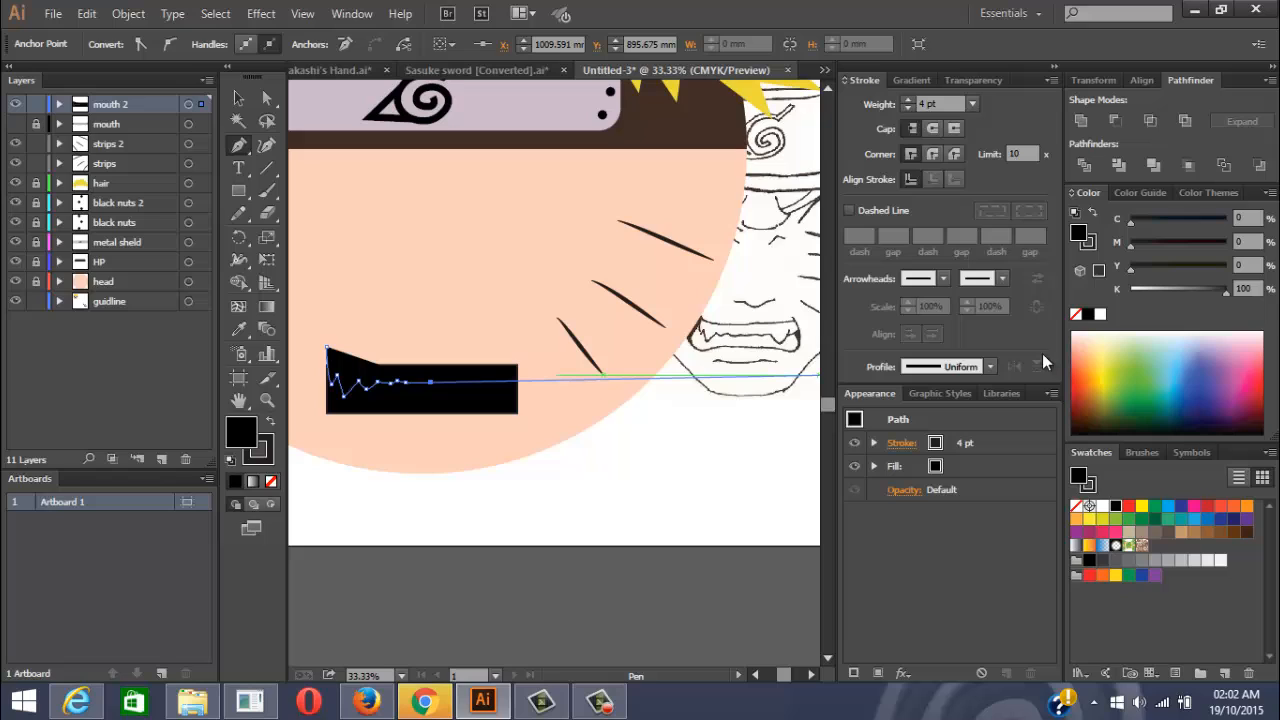
Set the teeth path's fill to white and extend its edge with a second fang past the rectangle's right end
{"action": "left_click", "coordinate": [1100, 315]}
{"action": "left_click_drag", "start_coordinate": [430, 383], "coordinate": [577, 355]}
{"action": "scroll", "coordinate": [497, 393], "scroll_direction": "up", "scroll_amount": 5}
{"action": "scroll", "coordinate": [543, 360], "scroll_direction": "down", "scroll_amount": 5}
{"action": "scroll", "coordinate": [549, 362], "scroll_direction": "down", "scroll_amount": 1}
Close the upper-teeth path with points arching above the mouth rectangle back to its starting point
{"action": "left_click", "coordinate": [562, 326]}
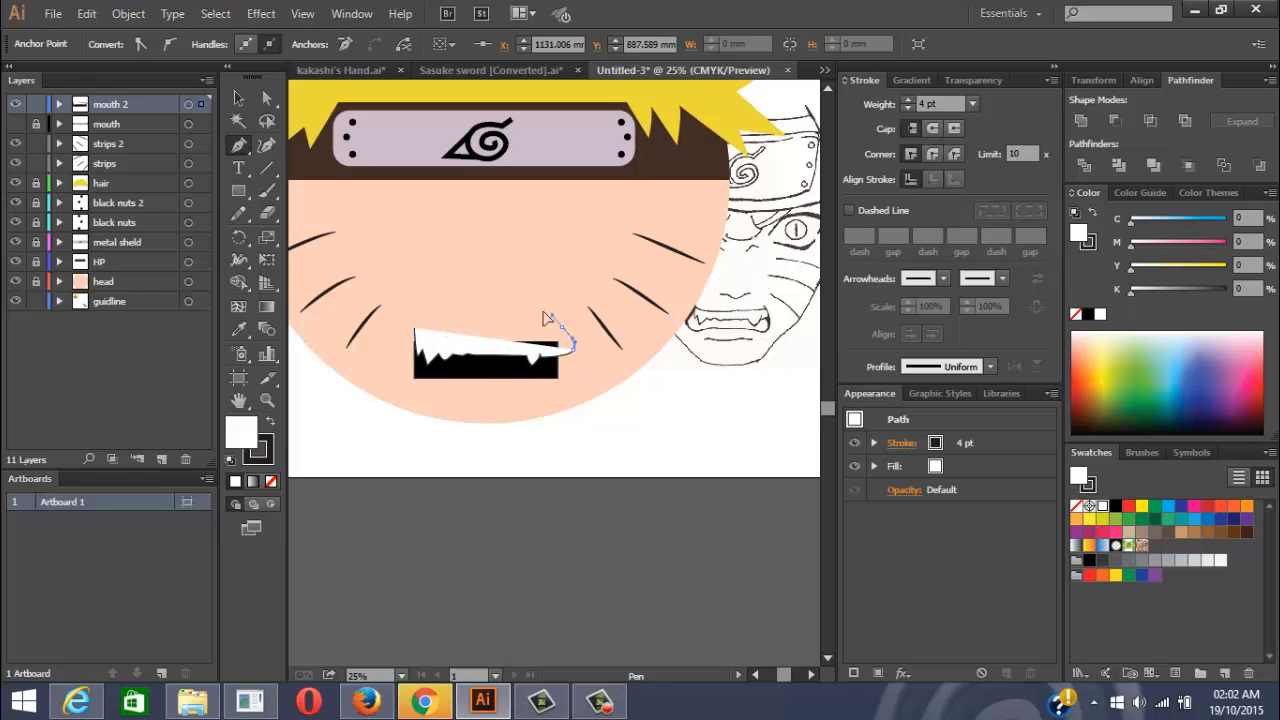
{"action": "left_click", "coordinate": [519, 305]}
{"action": "left_click", "coordinate": [467, 305]}
{"action": "left_click", "coordinate": [447, 305]}
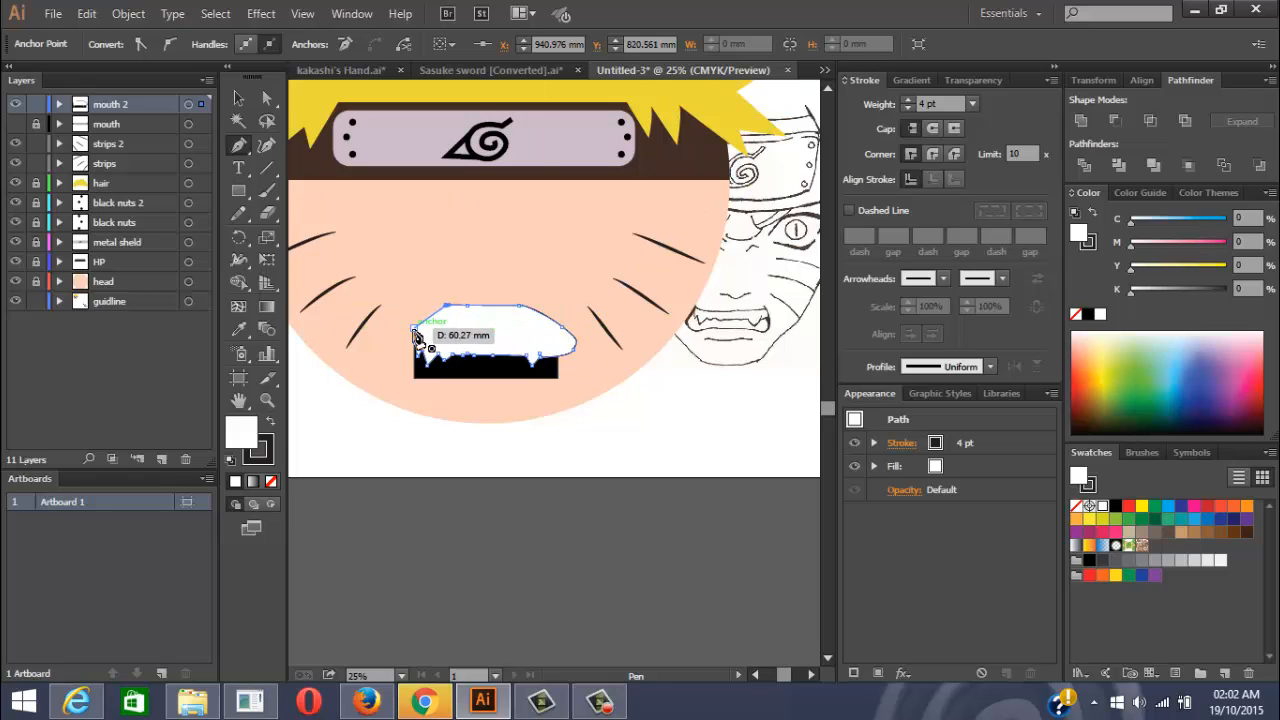
{"action": "left_click", "coordinate": [413, 327]}
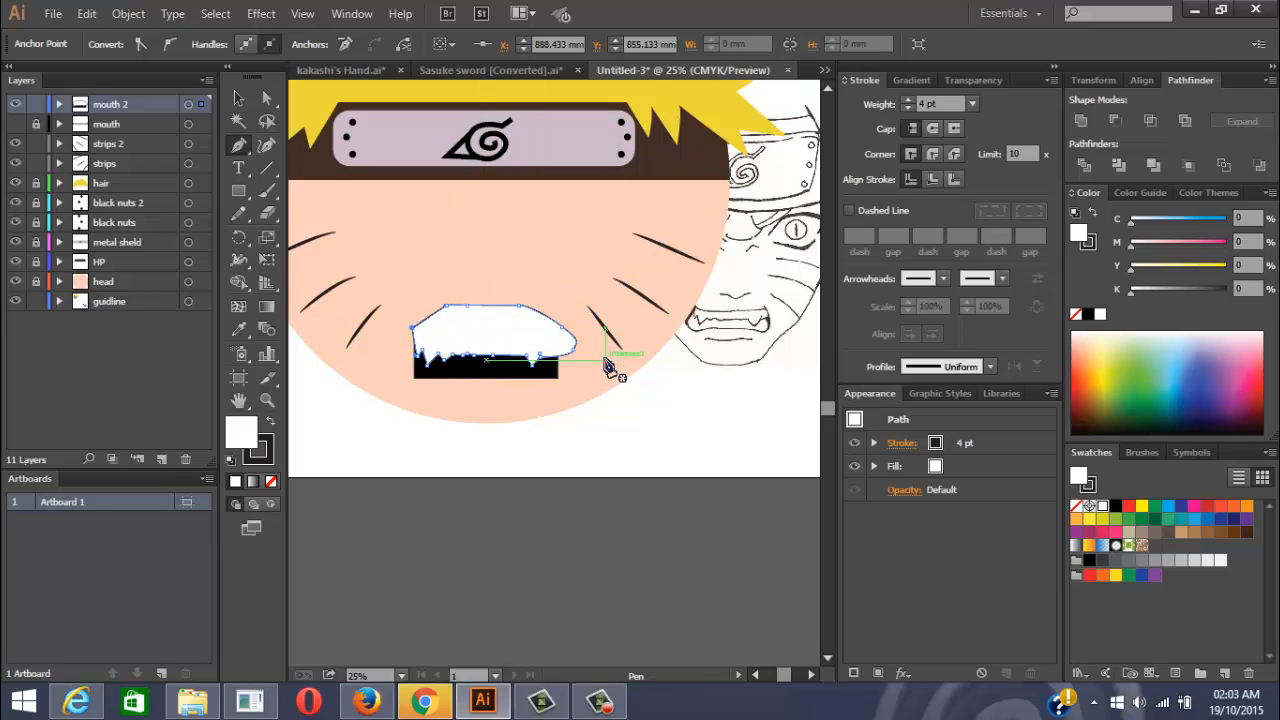
Duplicate the black mouth rectangle in place and reorder the copy above the teeth path within mouth 2
{"action": "left_click", "coordinate": [59, 105]}
{"action": "left_click", "coordinate": [189, 146]}
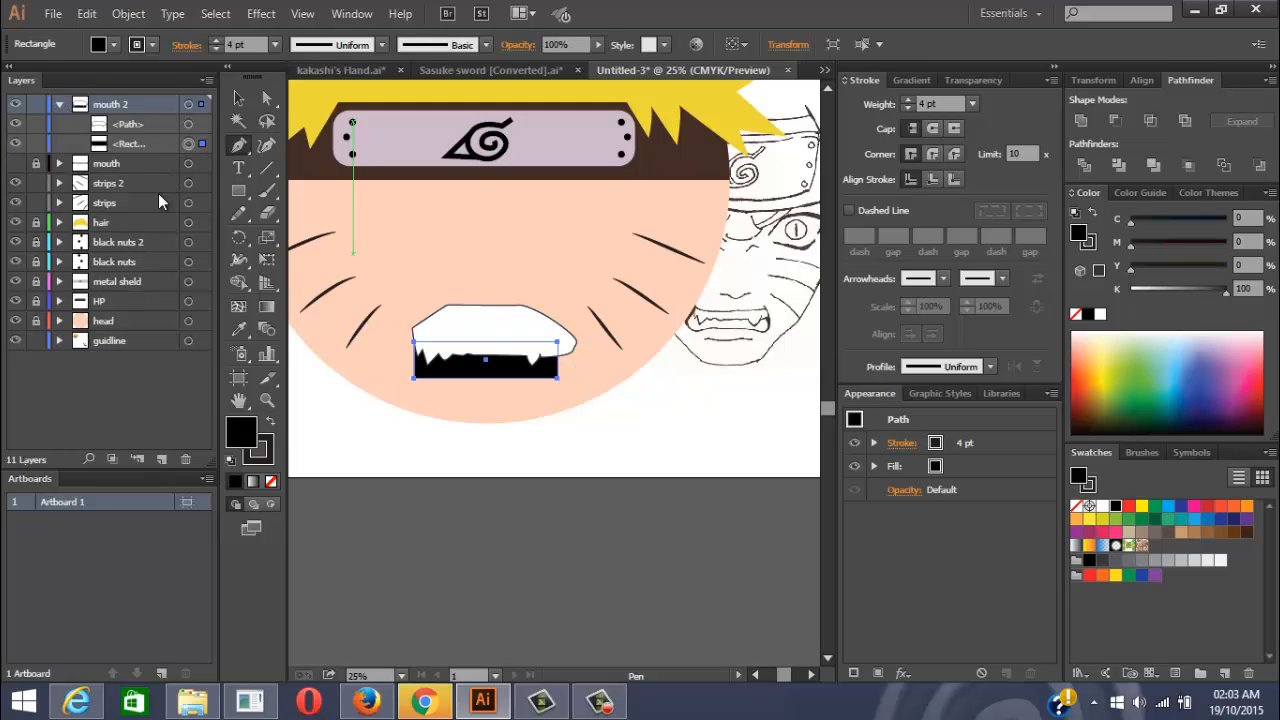
{"action": "key", "text": "ctrl+c"}
{"action": "key", "text": "ctrl+f"}
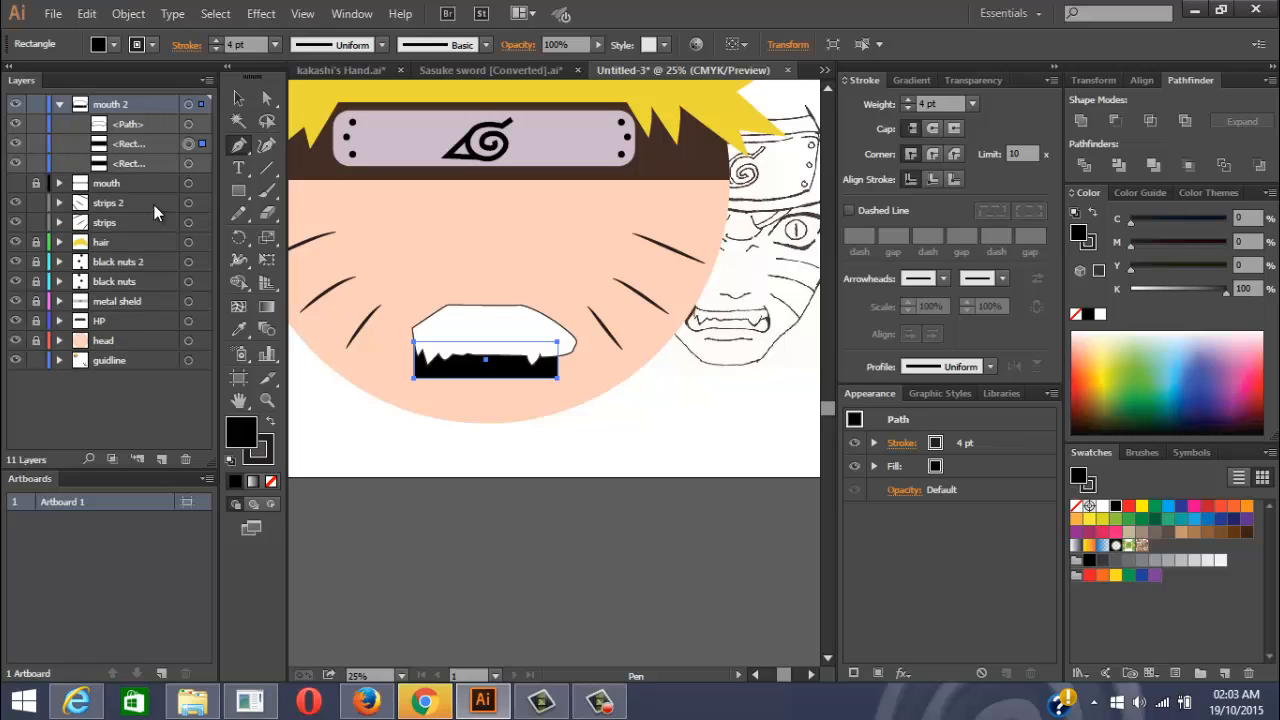
{"action": "left_click", "coordinate": [128, 127]}
{"action": "left_click_drag", "start_coordinate": [125, 127], "coordinate": [125, 157]}
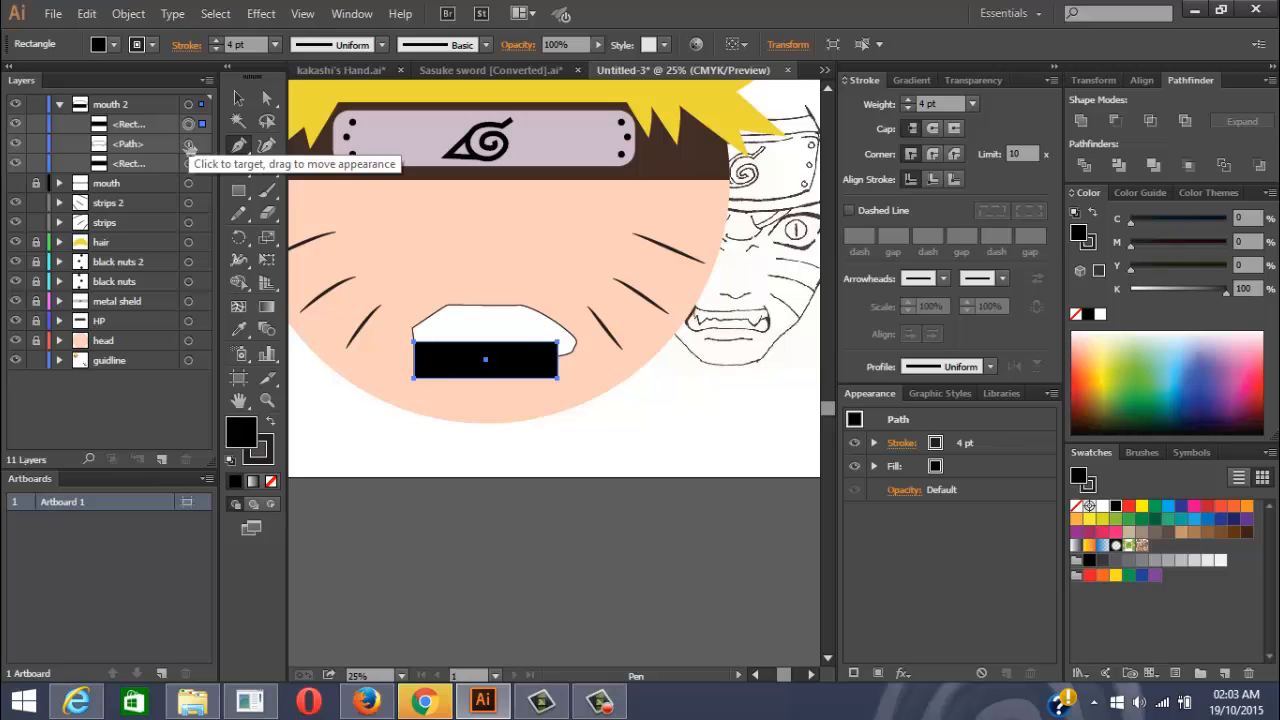
Clip the white teeth path with the rectangle copy and select the clipped path inside the group
{"action": "left_click", "coordinate": [189, 144]}
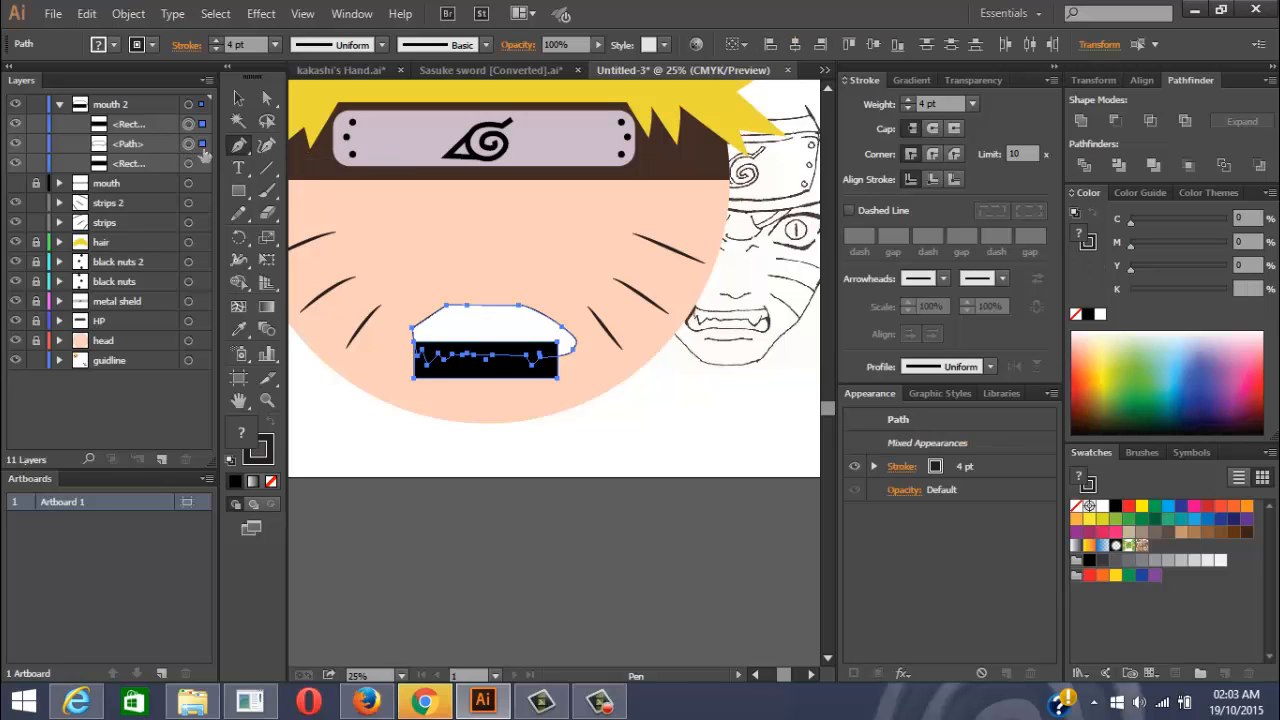
{"action": "right_click", "coordinate": [494, 335]}
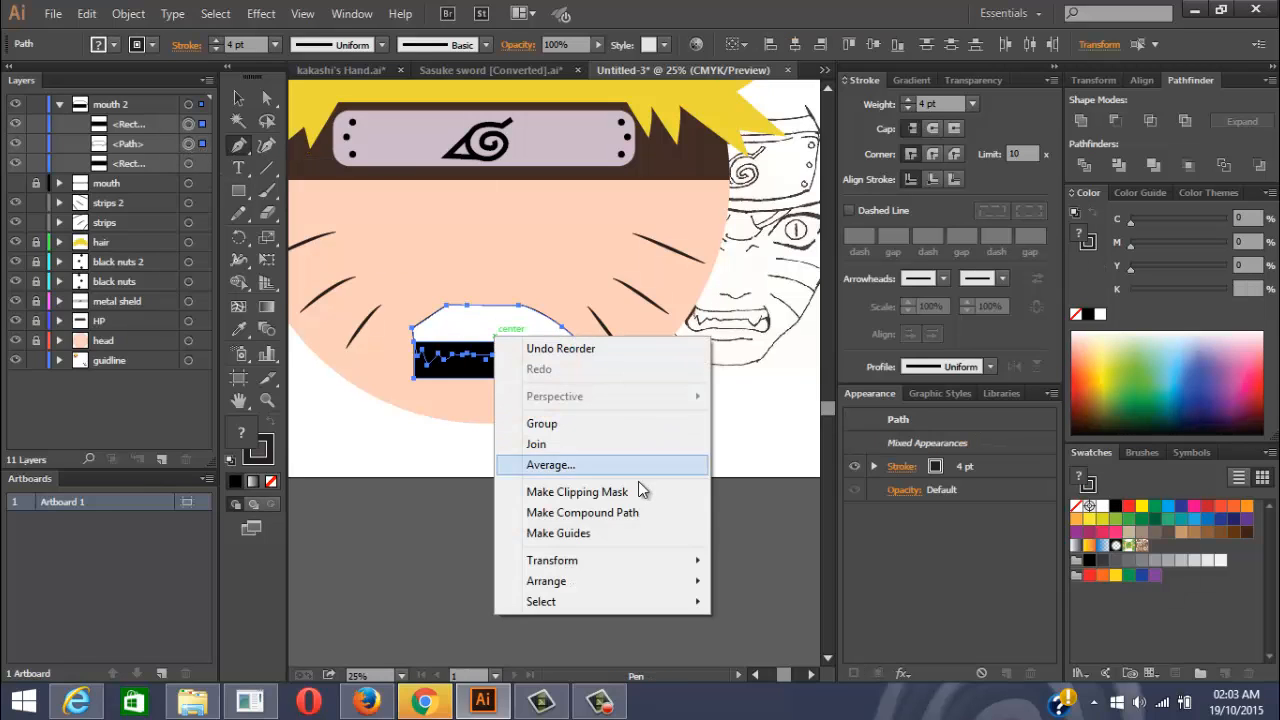
{"action": "left_click", "coordinate": [590, 492]}
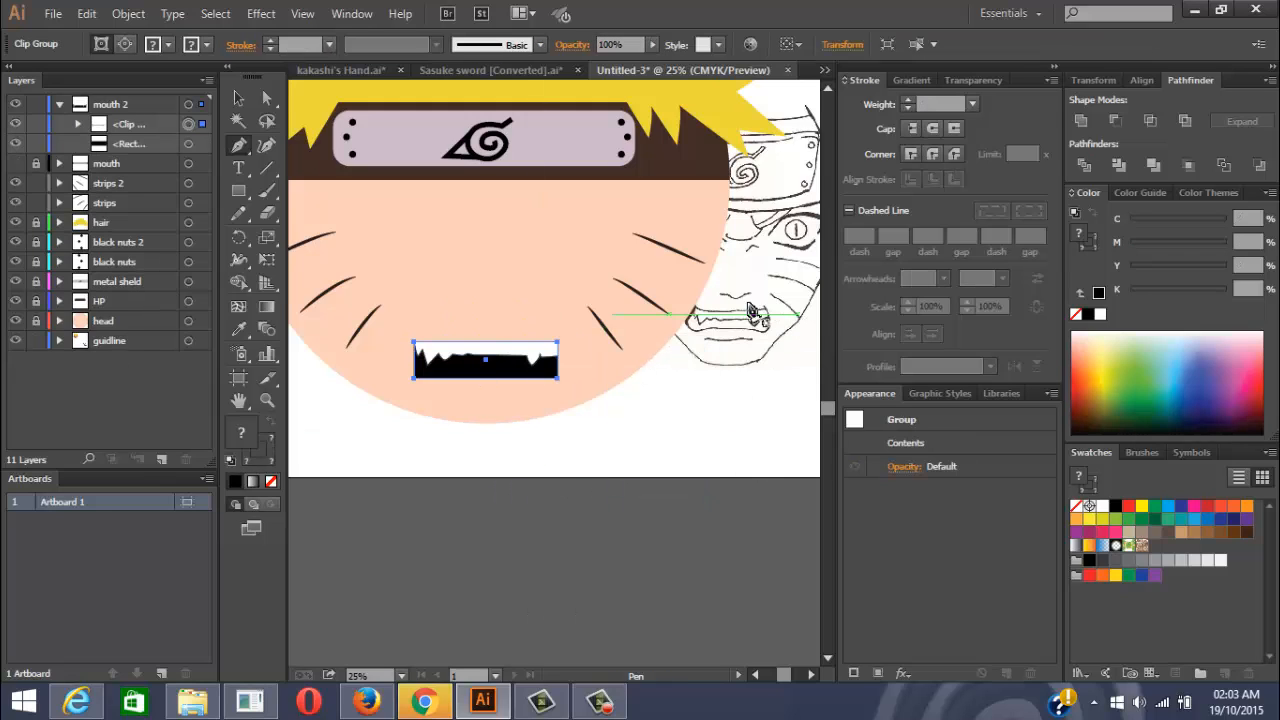
{"action": "left_click", "coordinate": [79, 124]}
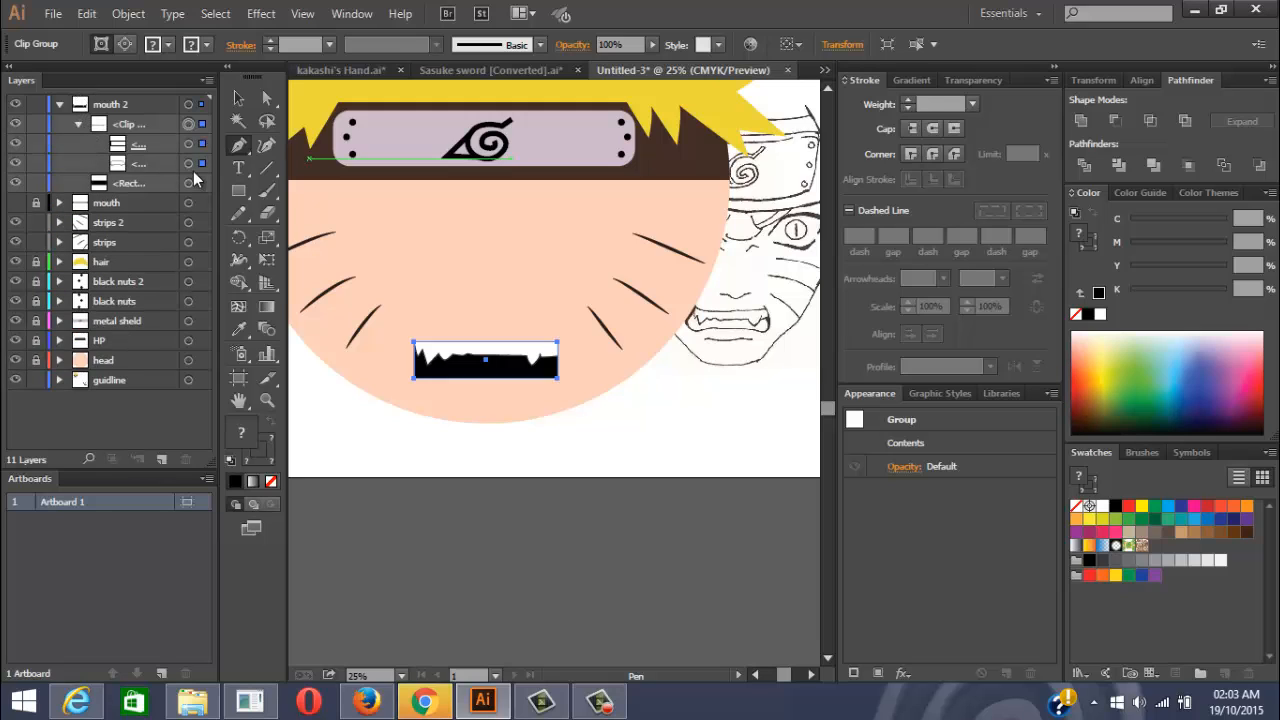
{"action": "left_click", "coordinate": [188, 164]}
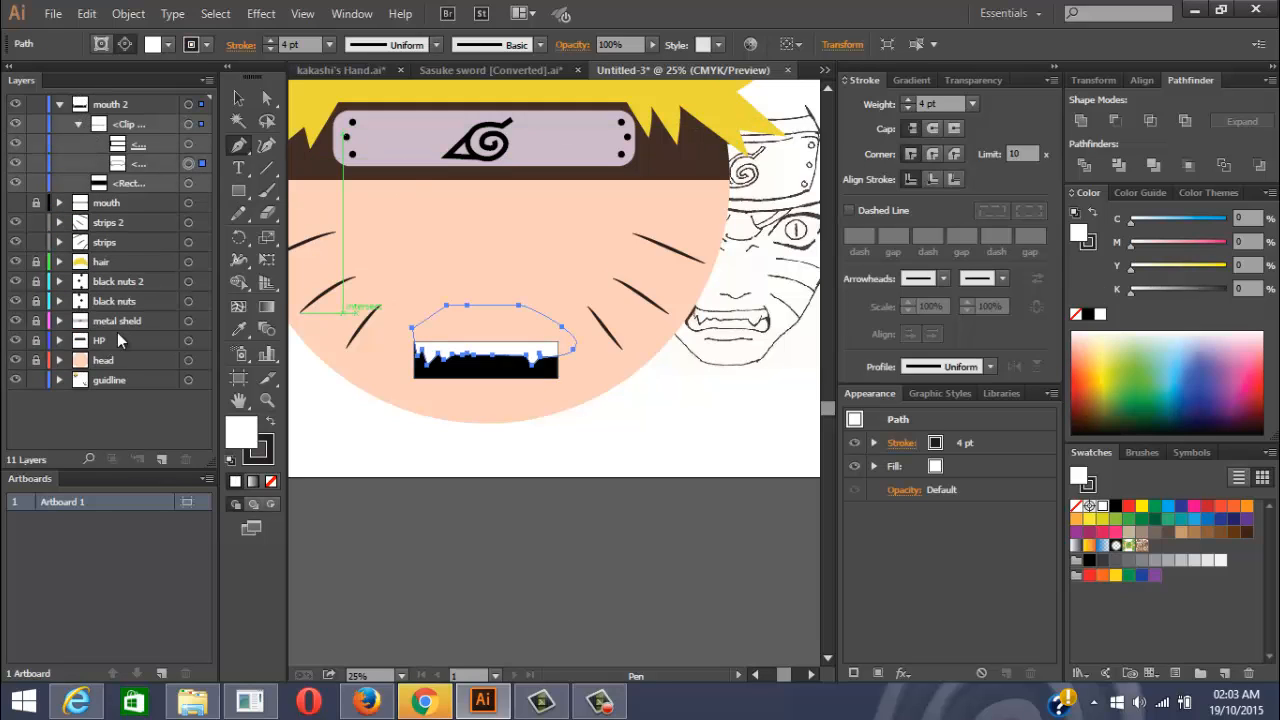
{"action": "left_click", "coordinate": [78, 124]}
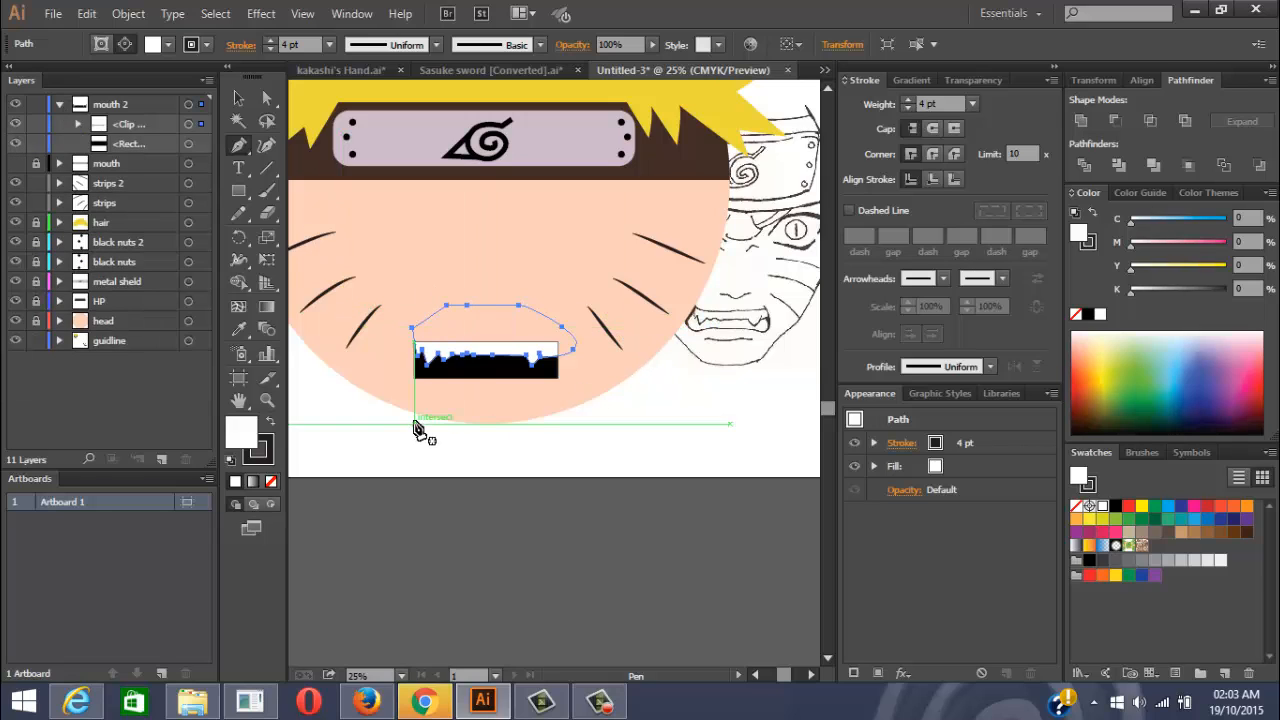
Draw a second white teeth shape with rounded upper corners on mouth 2, extending below the mouth rectangle
{"action": "scroll", "coordinate": [466, 406], "scroll_direction": "up", "scroll_amount": 1}
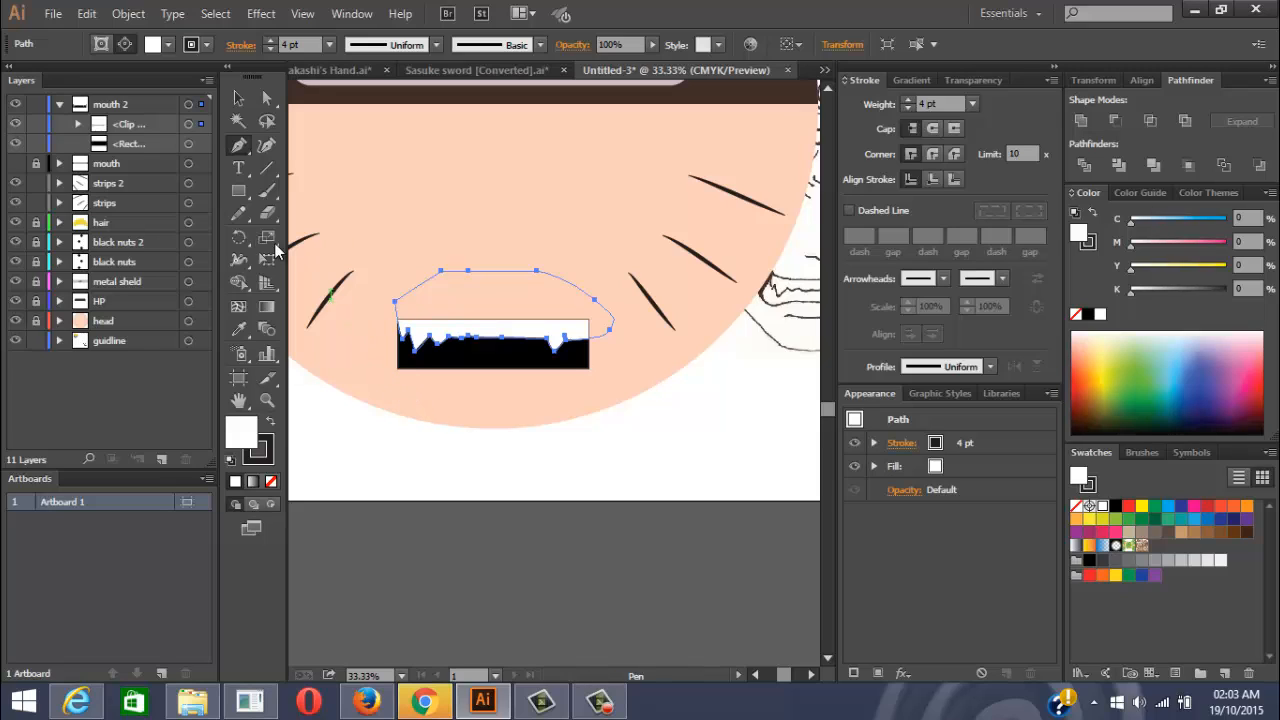
{"action": "left_click", "coordinate": [122, 110]}
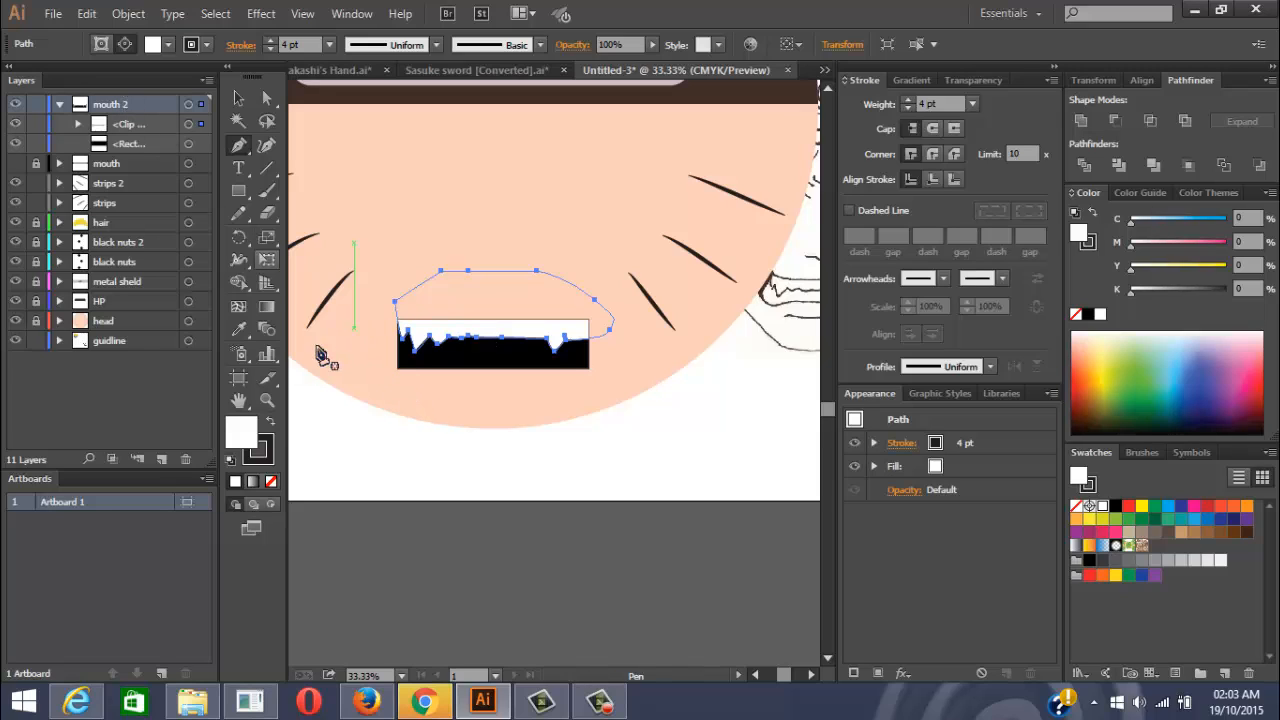
{"action": "left_click", "coordinate": [398, 382]}
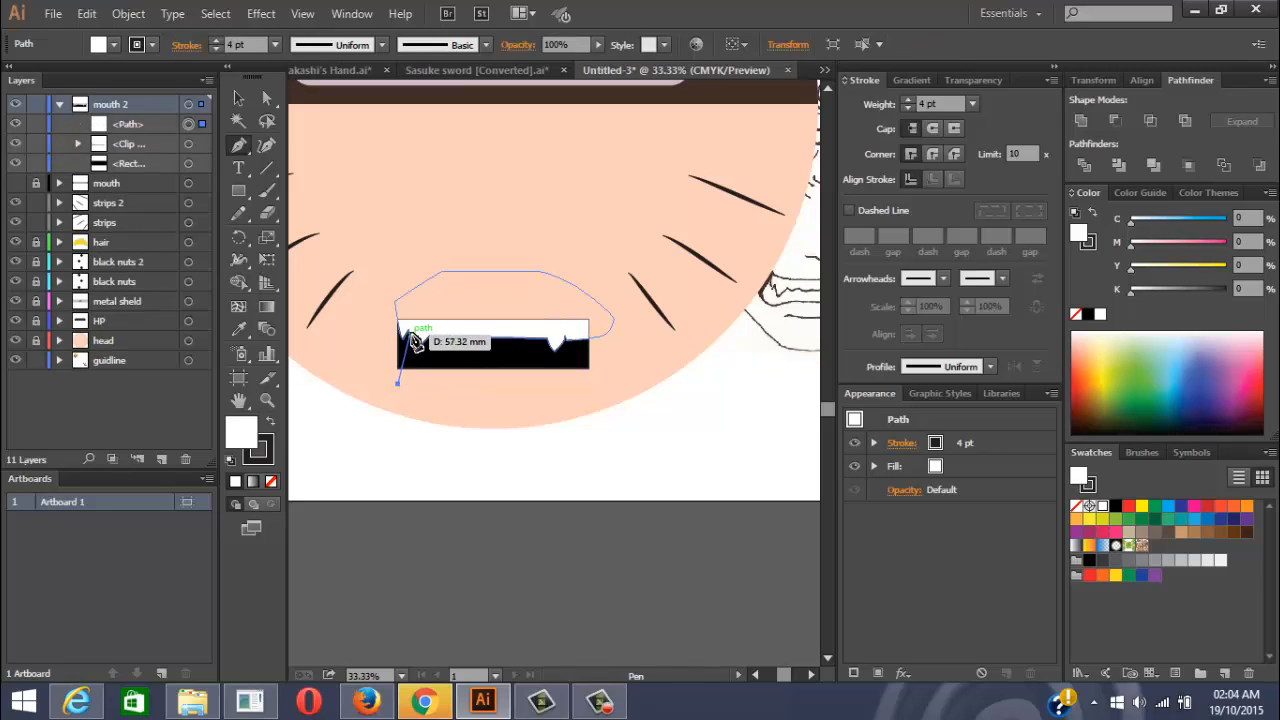
{"action": "left_click", "coordinate": [411, 329]}
{"action": "left_click_drag", "start_coordinate": [428, 330], "coordinate": [628, 346]}
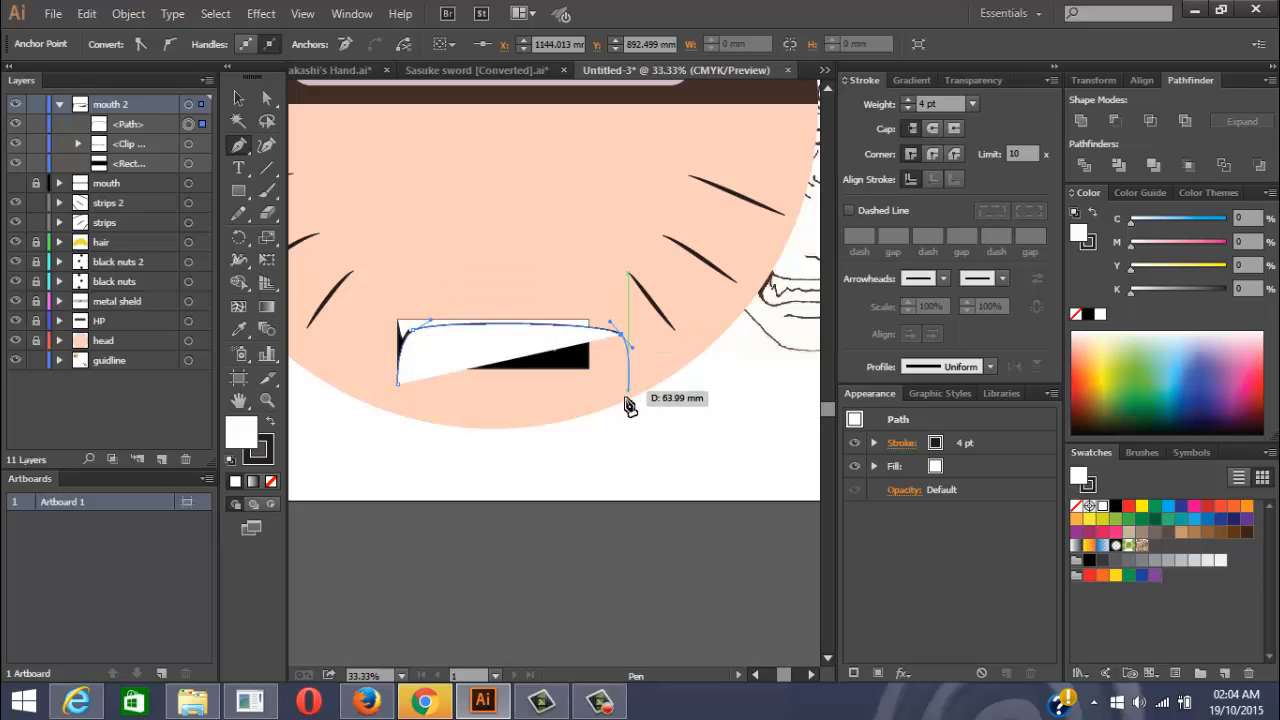
{"action": "key", "text": "ctrl+z"}
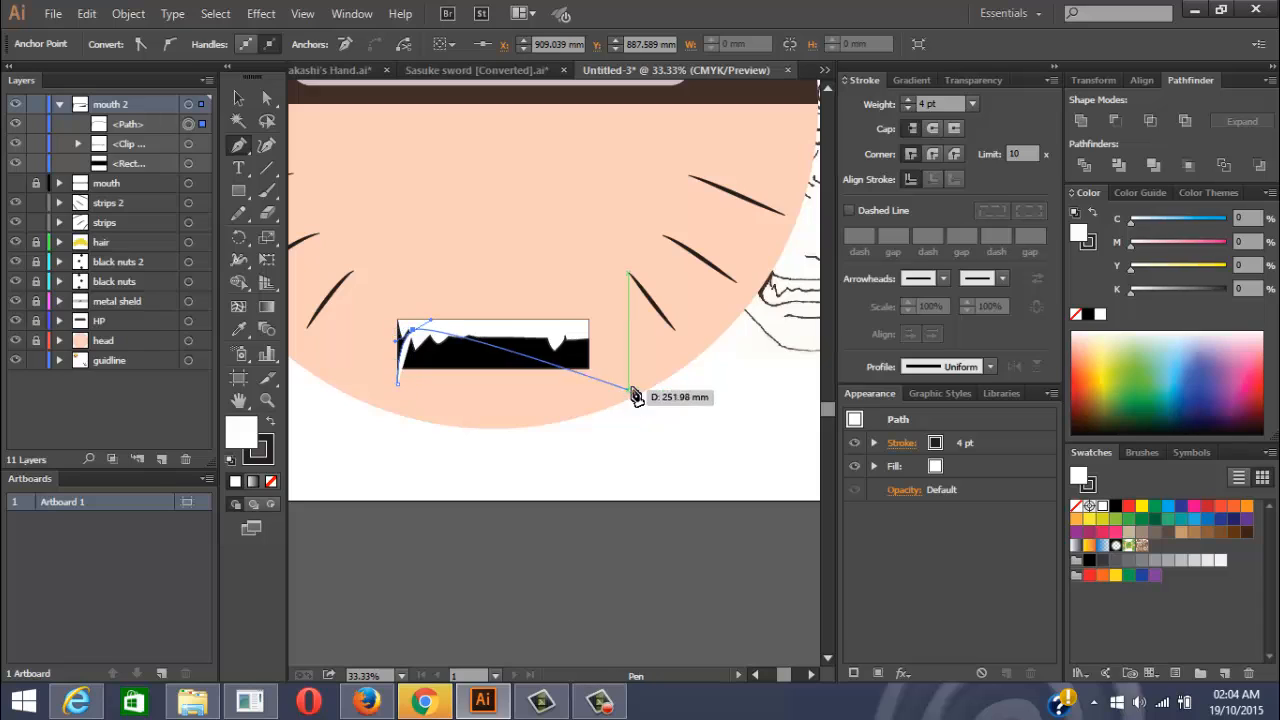
{"action": "left_click_drag", "start_coordinate": [634, 400], "coordinate": [506, 376]}
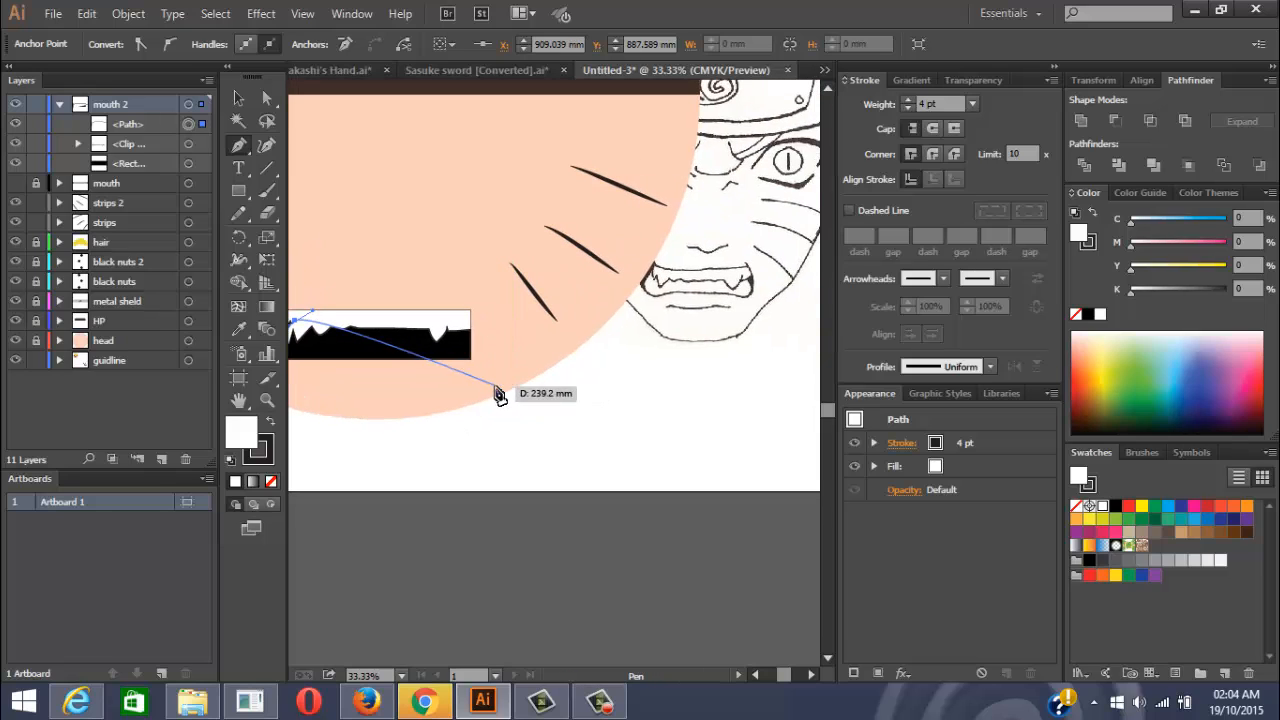
{"action": "left_click", "coordinate": [461, 323]}
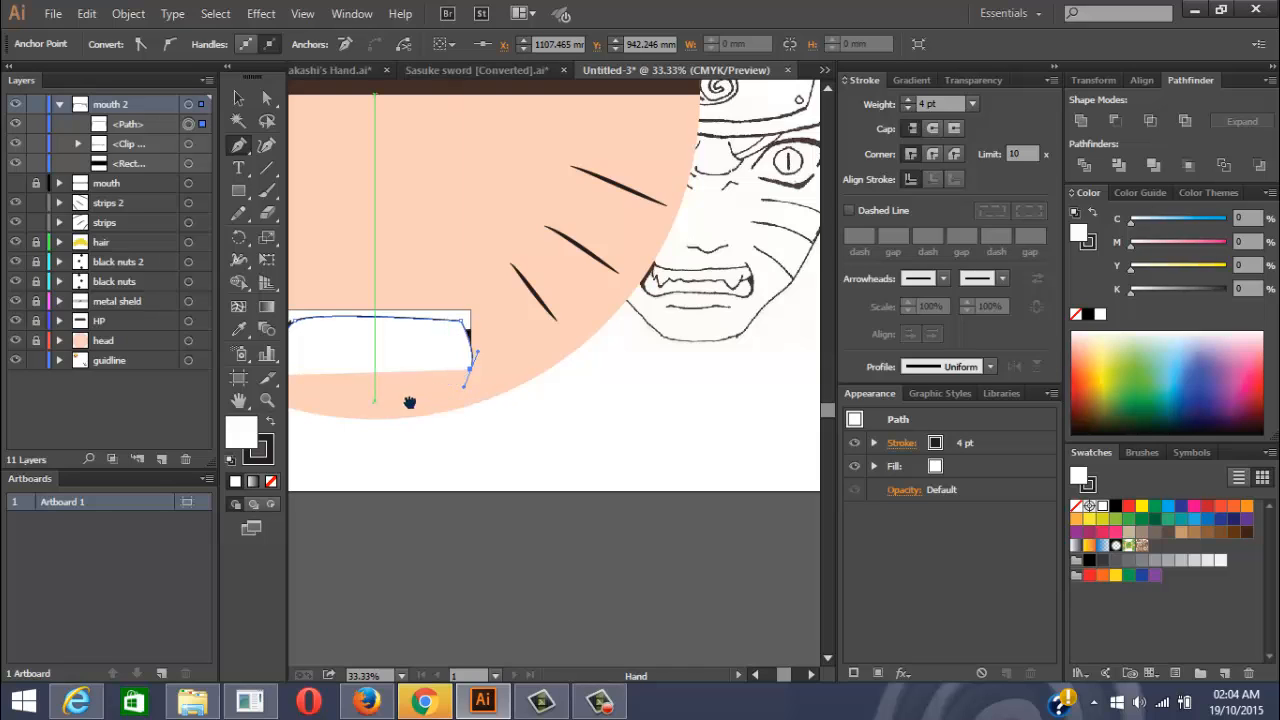
{"action": "left_click_drag", "start_coordinate": [409, 400], "coordinate": [522, 398]}
{"action": "left_click", "coordinate": [441, 371]}
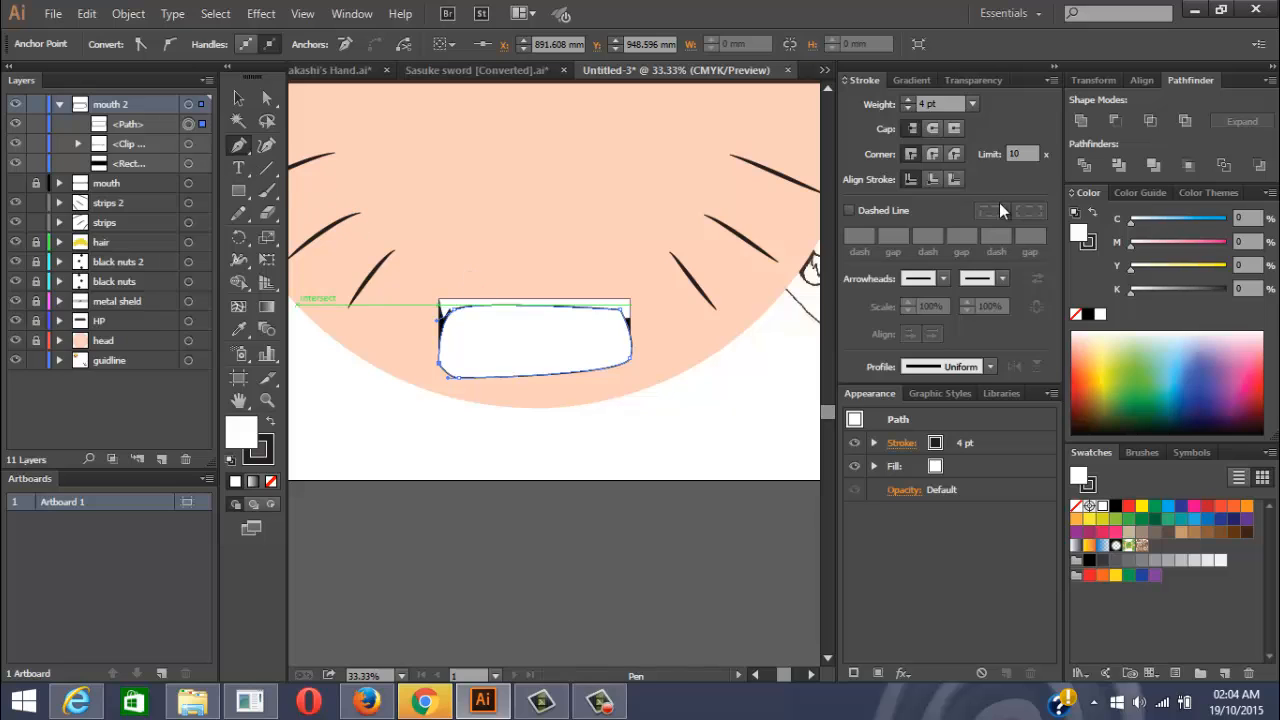
Duplicate the black mouth rectangle in place again for clipping the second teeth shape
{"action": "scroll", "coordinate": [640, 290], "scroll_direction": "up", "scroll_amount": 3}
{"action": "key", "text": "ctrl+minus"}
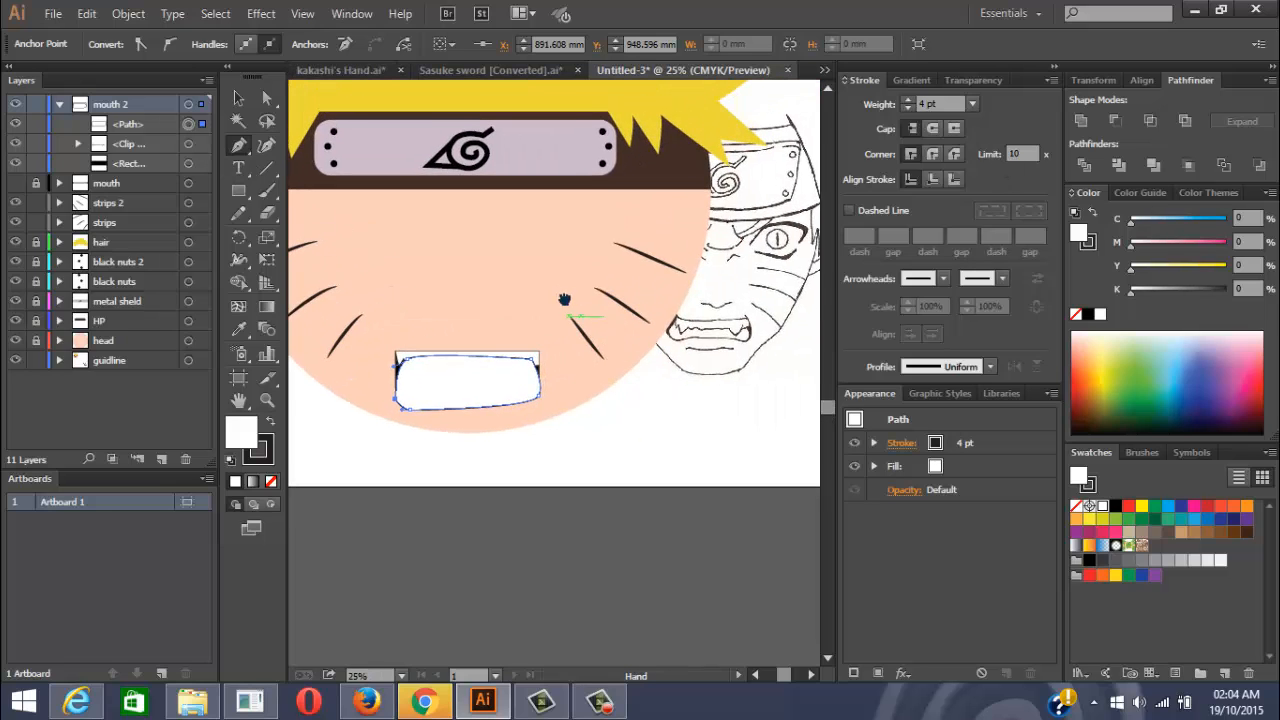
{"action": "left_click", "coordinate": [187, 164]}
{"action": "key", "text": "ctrl+c"}
{"action": "key", "text": "ctrl+f"}
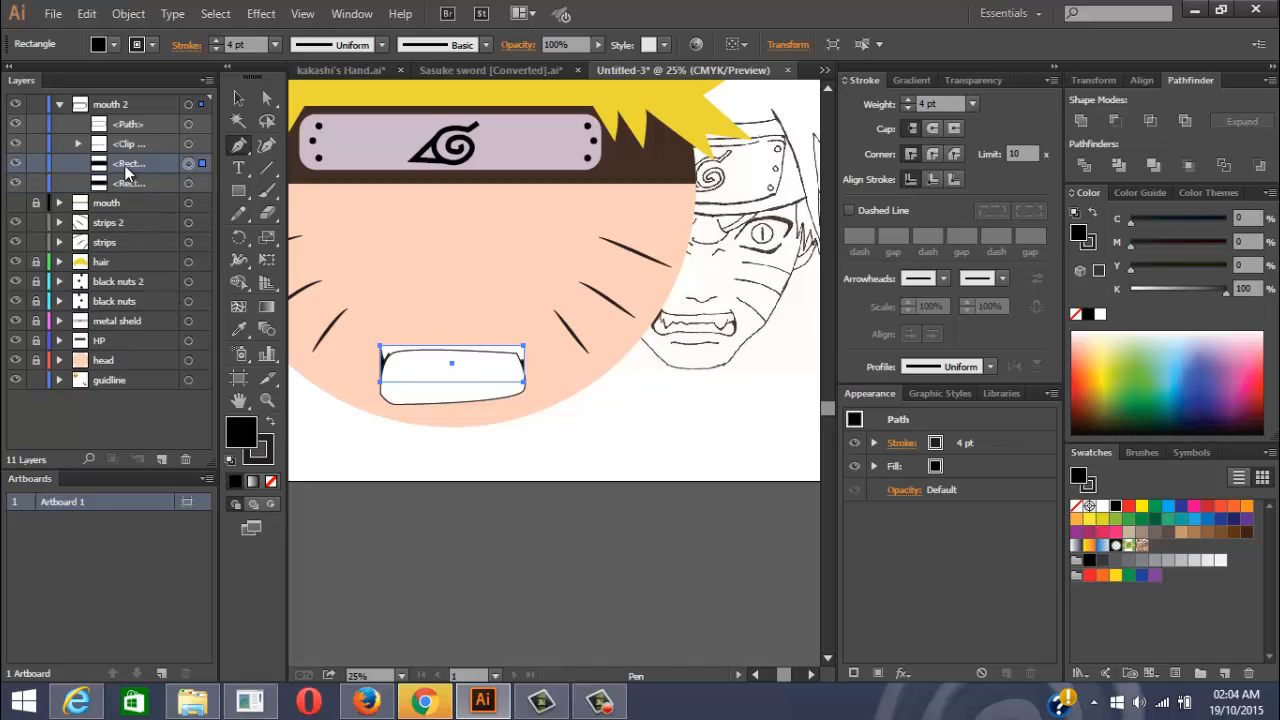
Move the second teeth path below the rectangle copy in mouth 2, clip it with that copy, and deselect the result
{"action": "left_click_drag", "start_coordinate": [127, 130], "coordinate": [125, 174]}
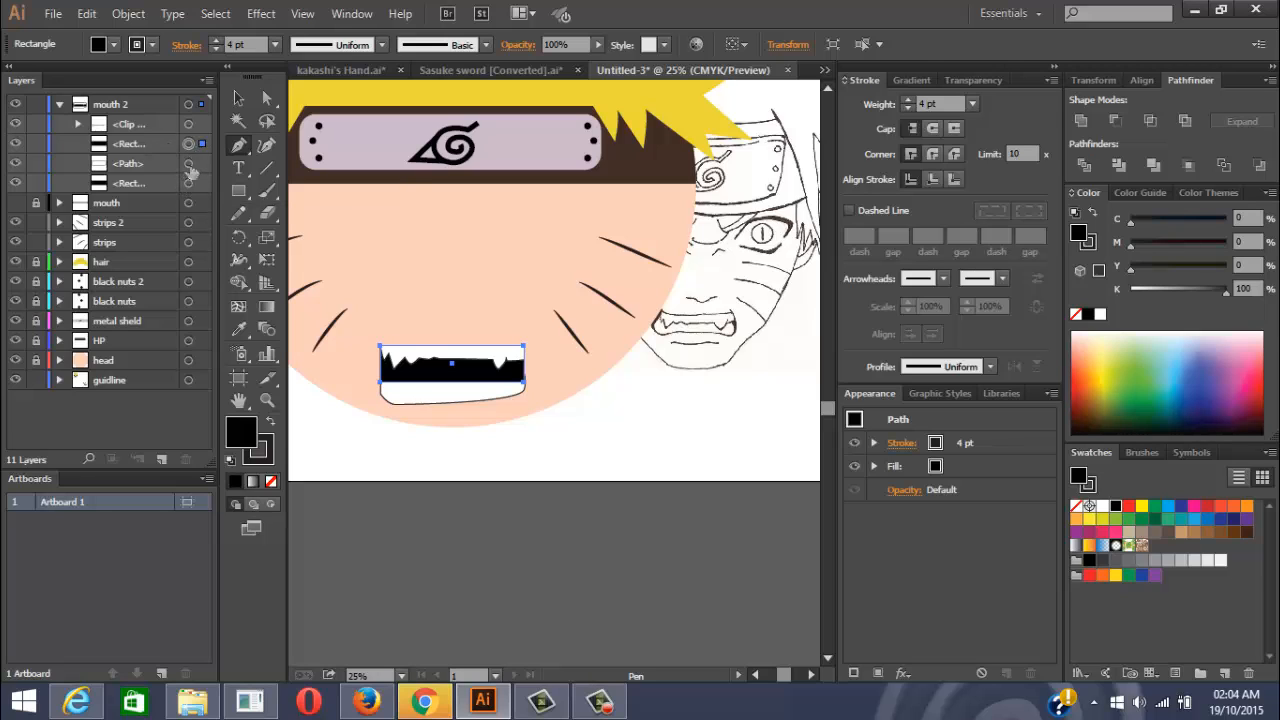
{"action": "left_click", "coordinate": [188, 164], "text": "shift"}
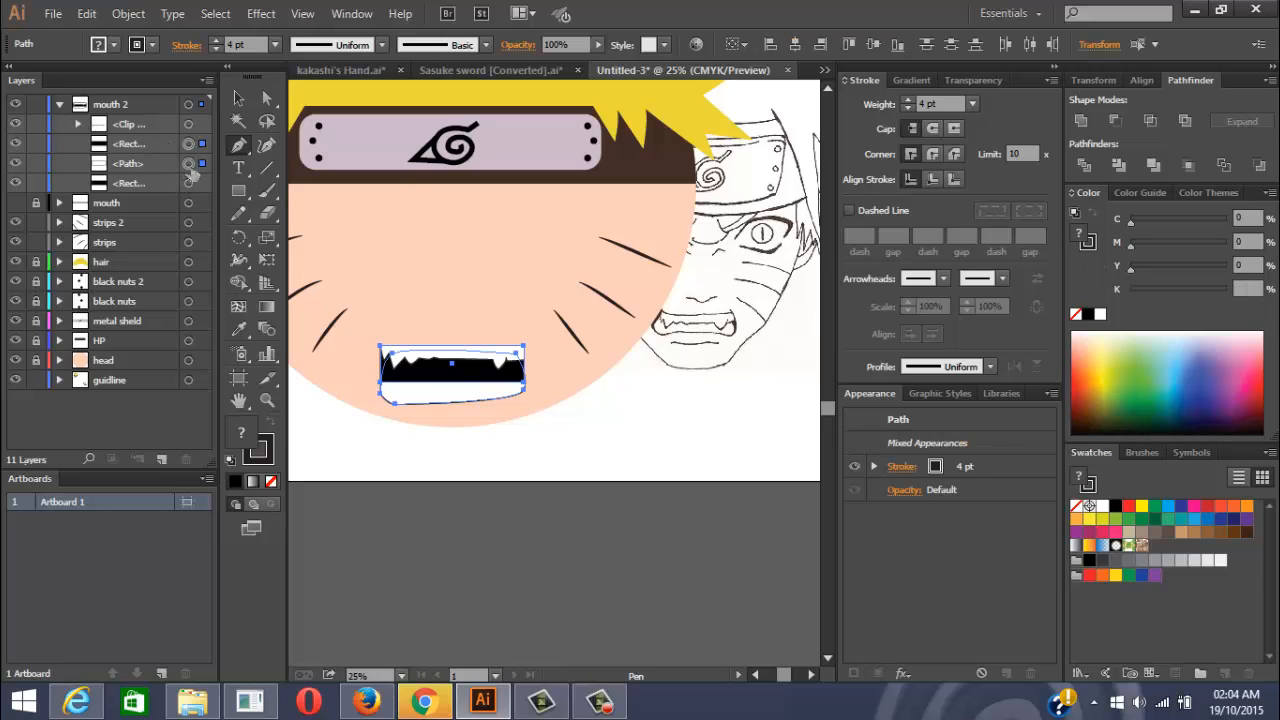
{"action": "right_click", "coordinate": [413, 370]}
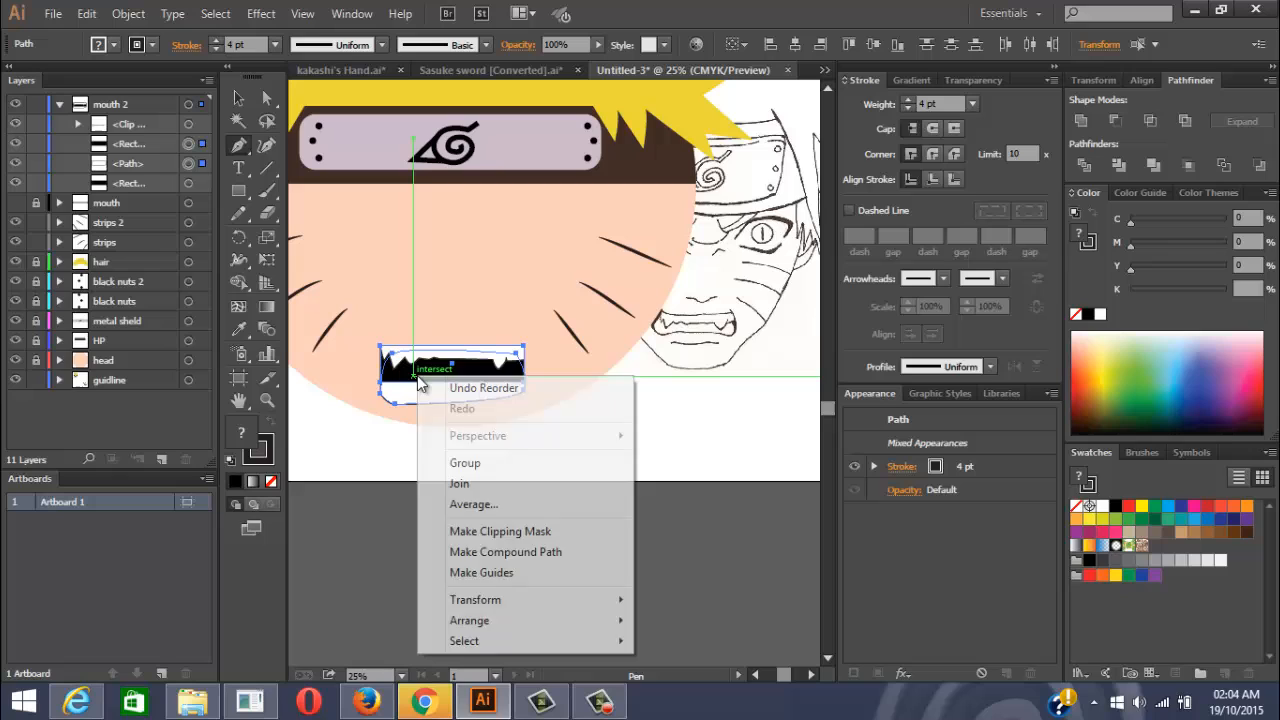
{"action": "left_click", "coordinate": [537, 538]}
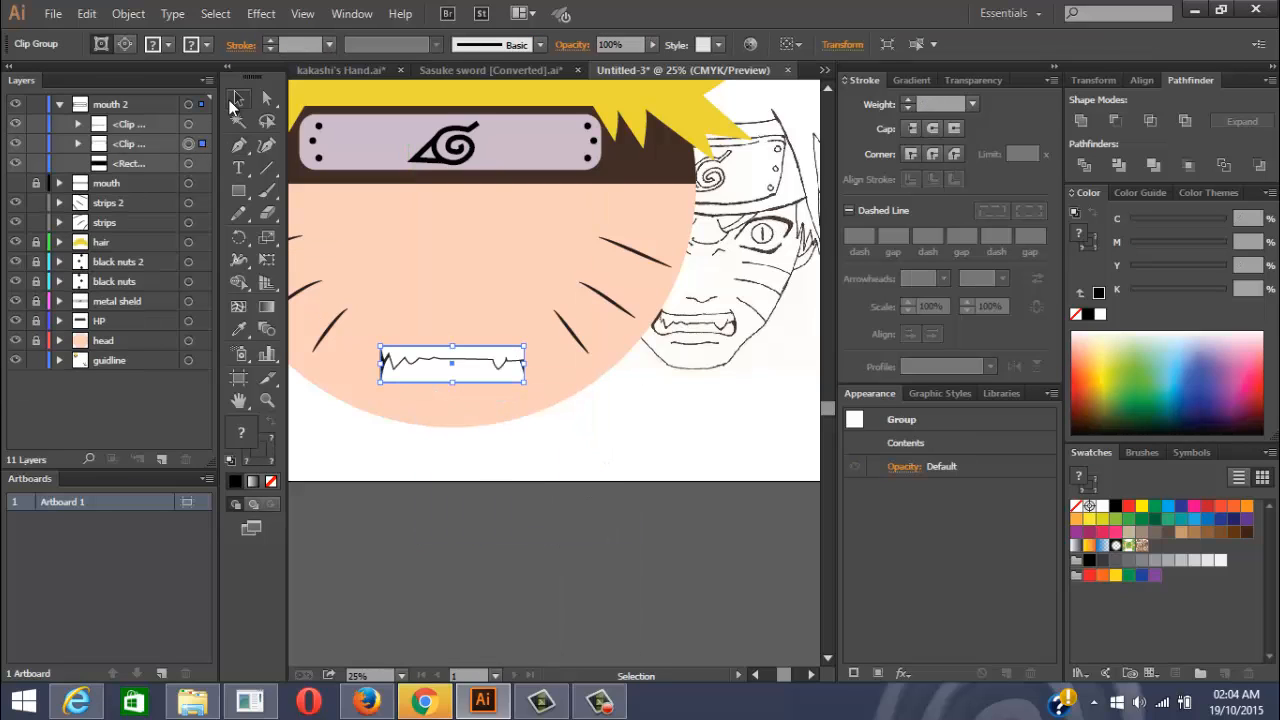
{"action": "key", "text": "v"}
{"action": "left_click", "coordinate": [521, 507]}
Collapse the mouth 2 layer, then unlock and show the original mouth layer
{"action": "scroll", "coordinate": [728, 276], "scroll_direction": "down", "scroll_amount": 3}
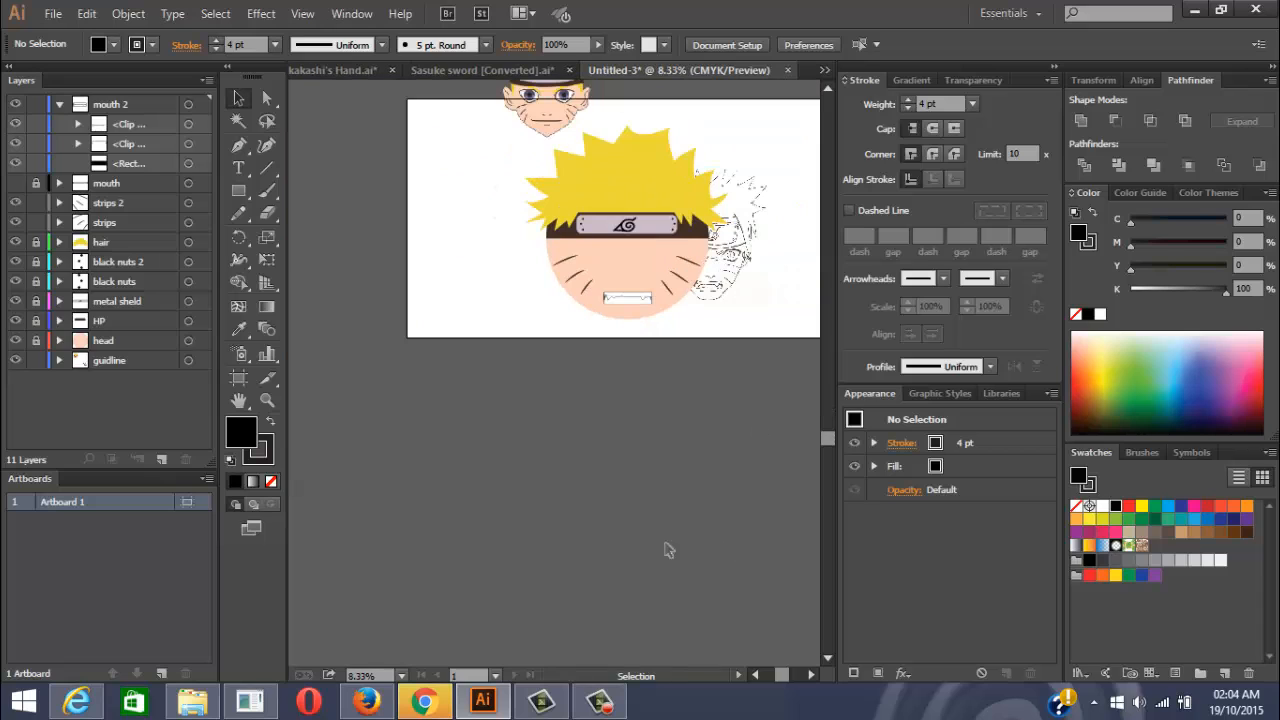
{"action": "left_click_drag", "start_coordinate": [637, 336], "coordinate": [563, 374]}
{"action": "left_click_drag", "start_coordinate": [640, 290], "coordinate": [674, 136]}
{"action": "scroll", "coordinate": [540, 383], "scroll_direction": "up", "scroll_amount": 4}
{"action": "scroll", "coordinate": [535, 360], "scroll_direction": "up", "scroll_amount": 2}
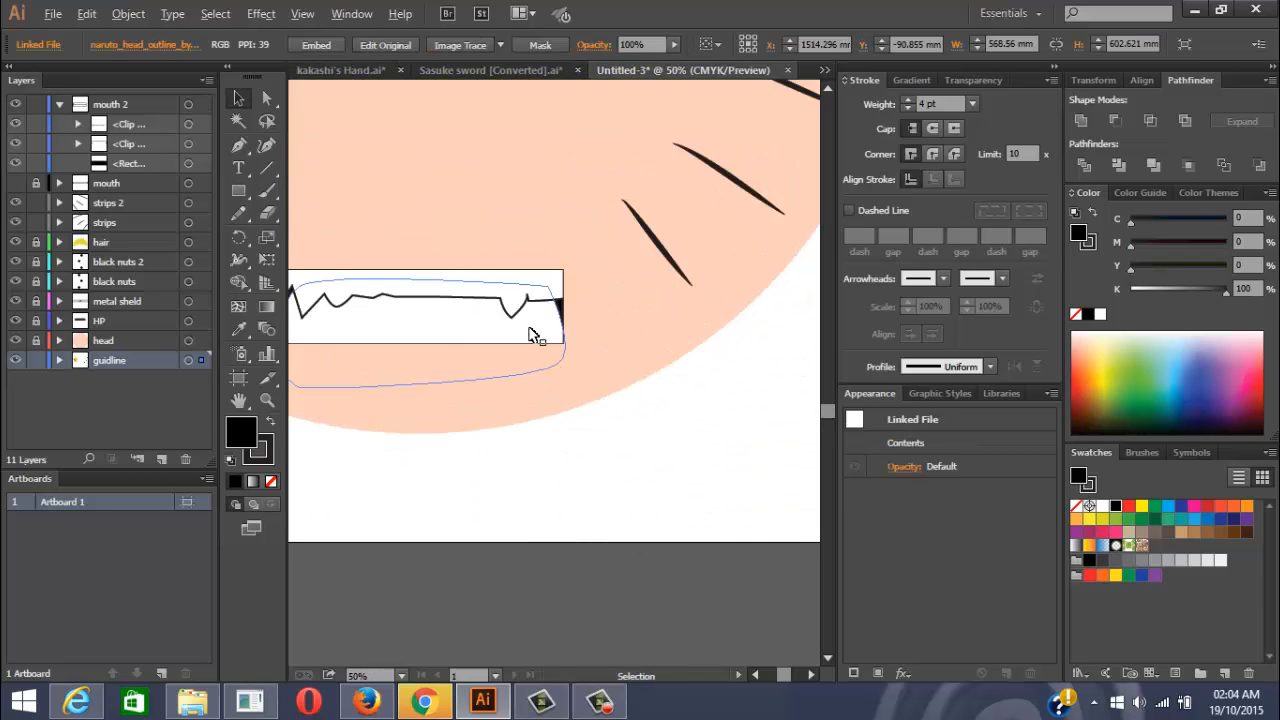
{"action": "scroll", "coordinate": [560, 400], "scroll_direction": "down", "scroll_amount": 3}
{"action": "left_click_drag", "start_coordinate": [505, 259], "coordinate": [551, 270]}
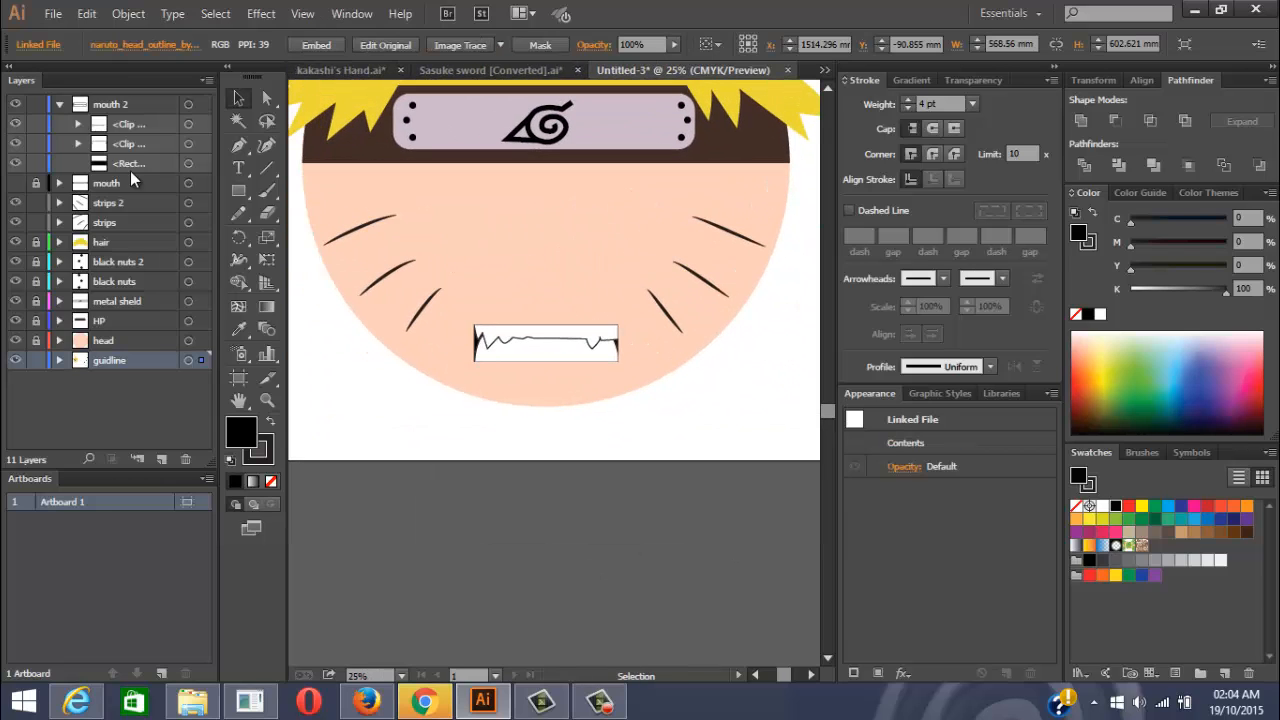
{"action": "left_click", "coordinate": [59, 104]}
{"action": "left_click", "coordinate": [36, 124]}
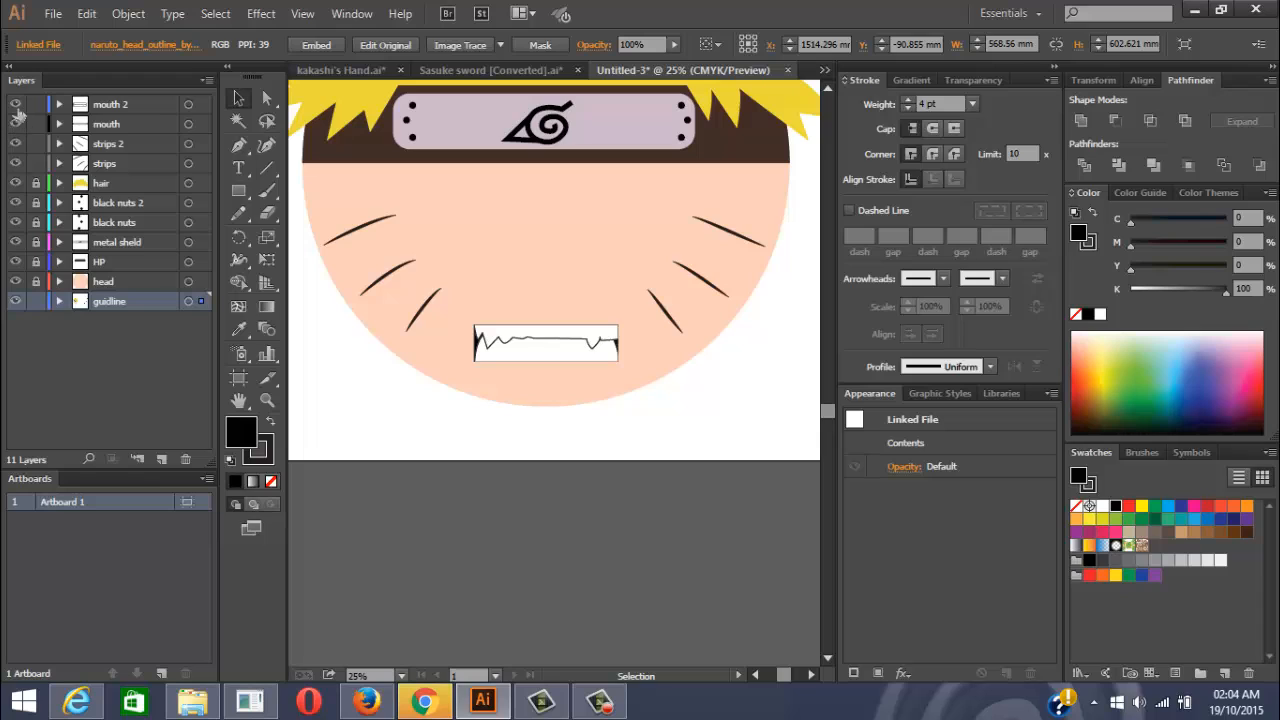
Toggle the visibility of mouth 2 repeatedly to compare the toothed mouth with the plain mouth, leaving mouth 2 shown
{"action": "left_click", "coordinate": [16, 105]}
{"action": "left_click", "coordinate": [17, 105]}
{"action": "left_click", "coordinate": [16, 105]}
{"action": "left_click", "coordinate": [16, 105]}
{"action": "left_click", "coordinate": [16, 105]}
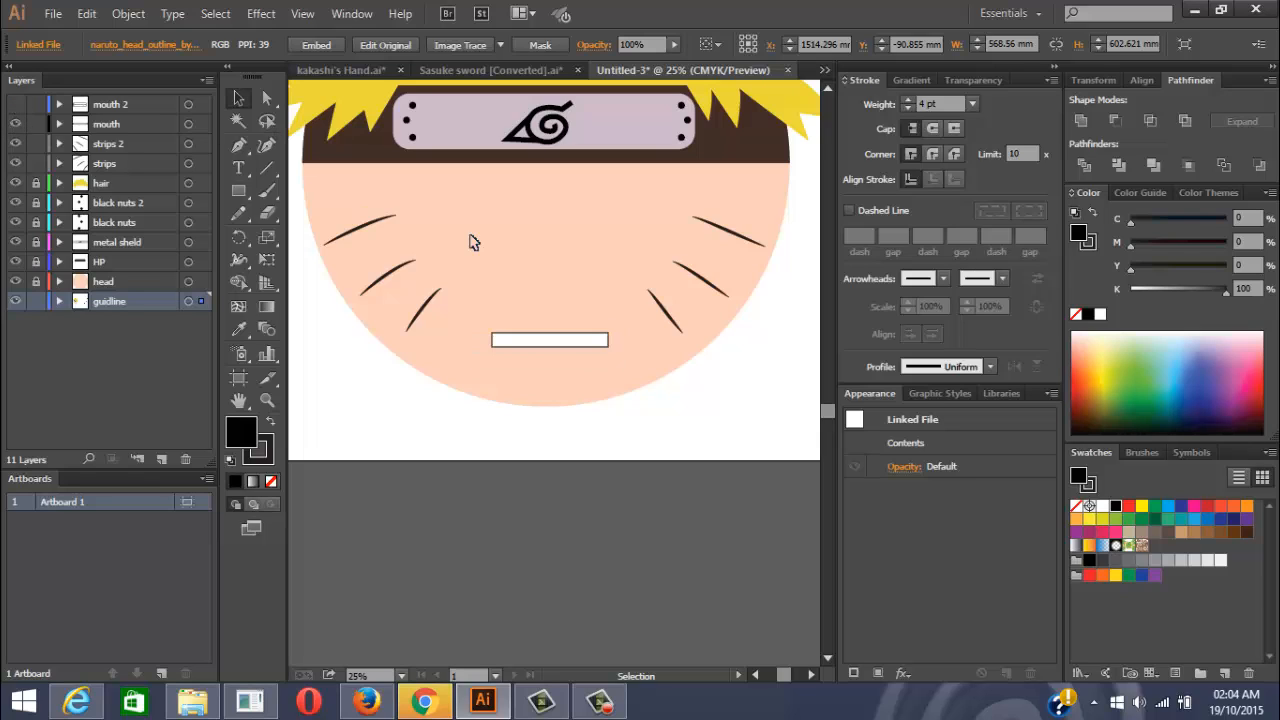
{"action": "scroll", "coordinate": [547, 267], "scroll_direction": "down", "scroll_amount": 3}
{"action": "left_click", "coordinate": [16, 105]}
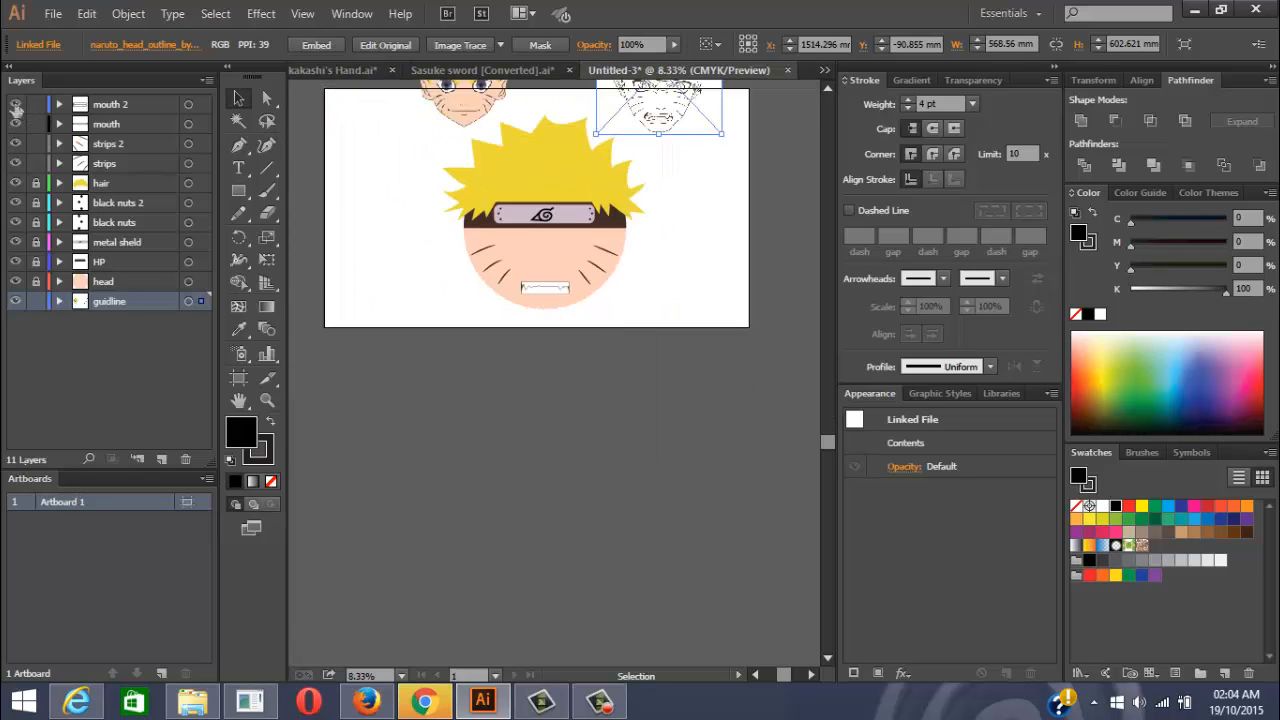
{"action": "left_click", "coordinate": [16, 105]}
{"action": "left_click", "coordinate": [16, 105]}
{"action": "left_click", "coordinate": [16, 105]}
{"action": "left_click", "coordinate": [16, 105]}
{"action": "left_click", "coordinate": [16, 105]}
{"action": "left_click", "coordinate": [16, 105]}
{"action": "left_click", "coordinate": [16, 105]}
{"action": "left_click", "coordinate": [16, 105]}
{"action": "left_click", "coordinate": [16, 105]}
{"action": "left_click", "coordinate": [16, 105]}
Create a new layer directly above metal sheld and name it "Ms shades"
{"action": "key", "text": "space"}
{"action": "left_click_drag", "start_coordinate": [658, 255], "coordinate": [643, 352]}
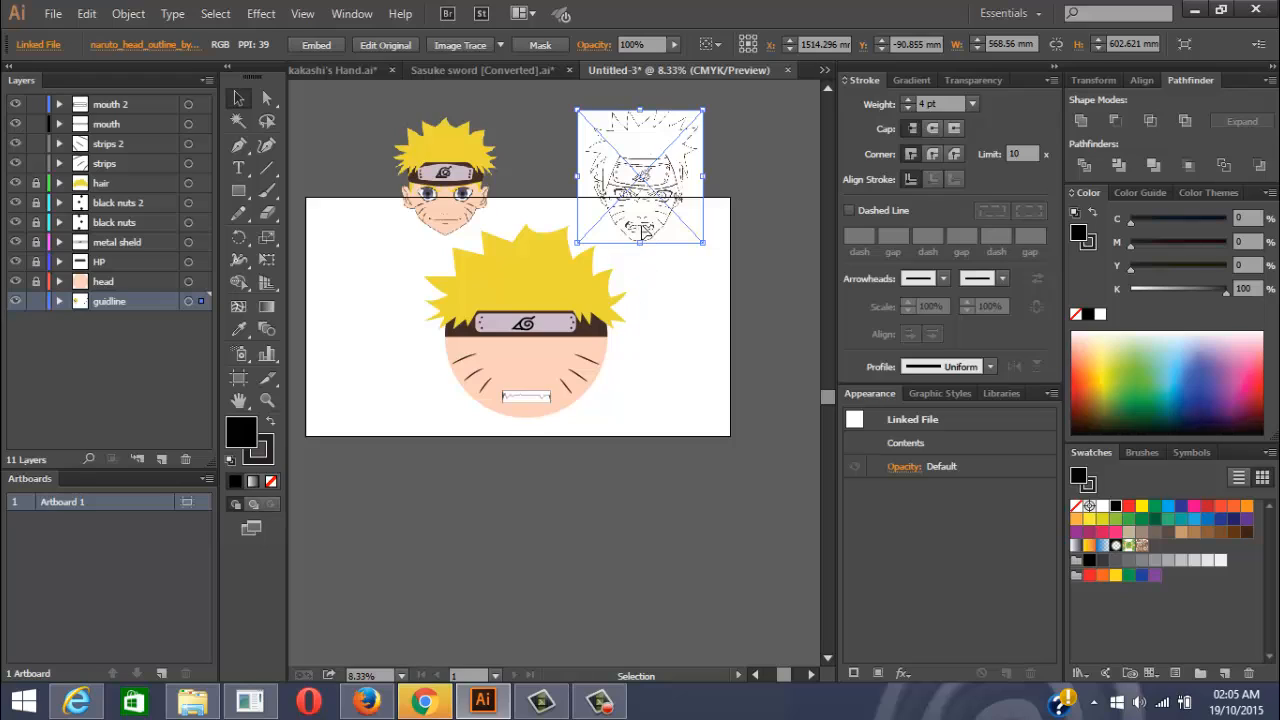
{"action": "key", "text": "alt"}
{"action": "scroll", "coordinate": [520, 327], "scroll_direction": "up", "scroll_amount": 2}
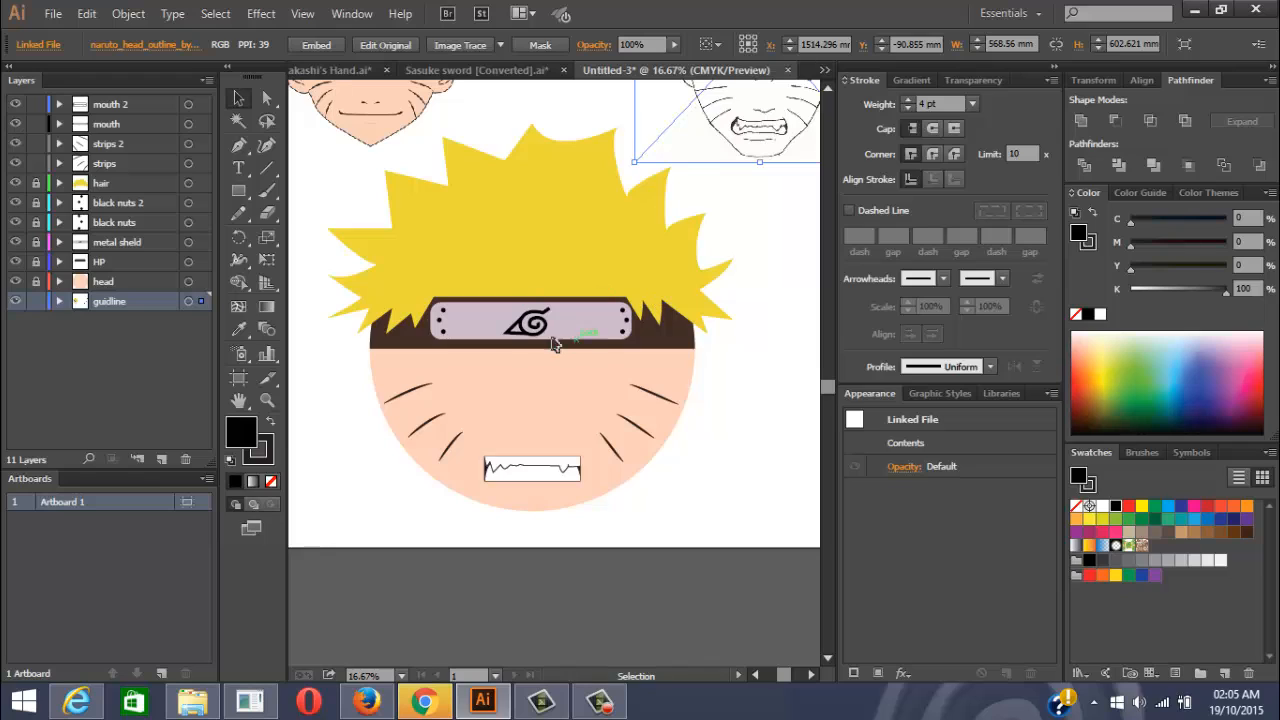
{"action": "scroll", "coordinate": [555, 343], "scroll_direction": "up", "scroll_amount": 1}
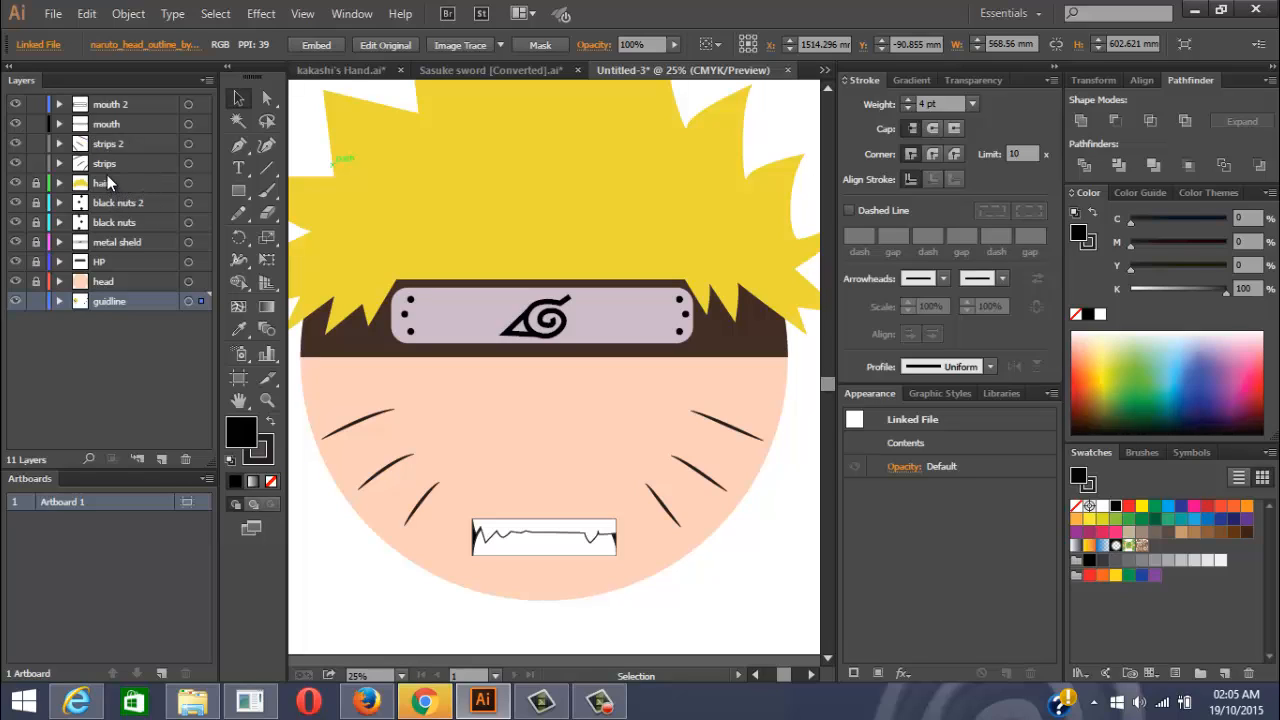
{"action": "left_click", "coordinate": [115, 244]}
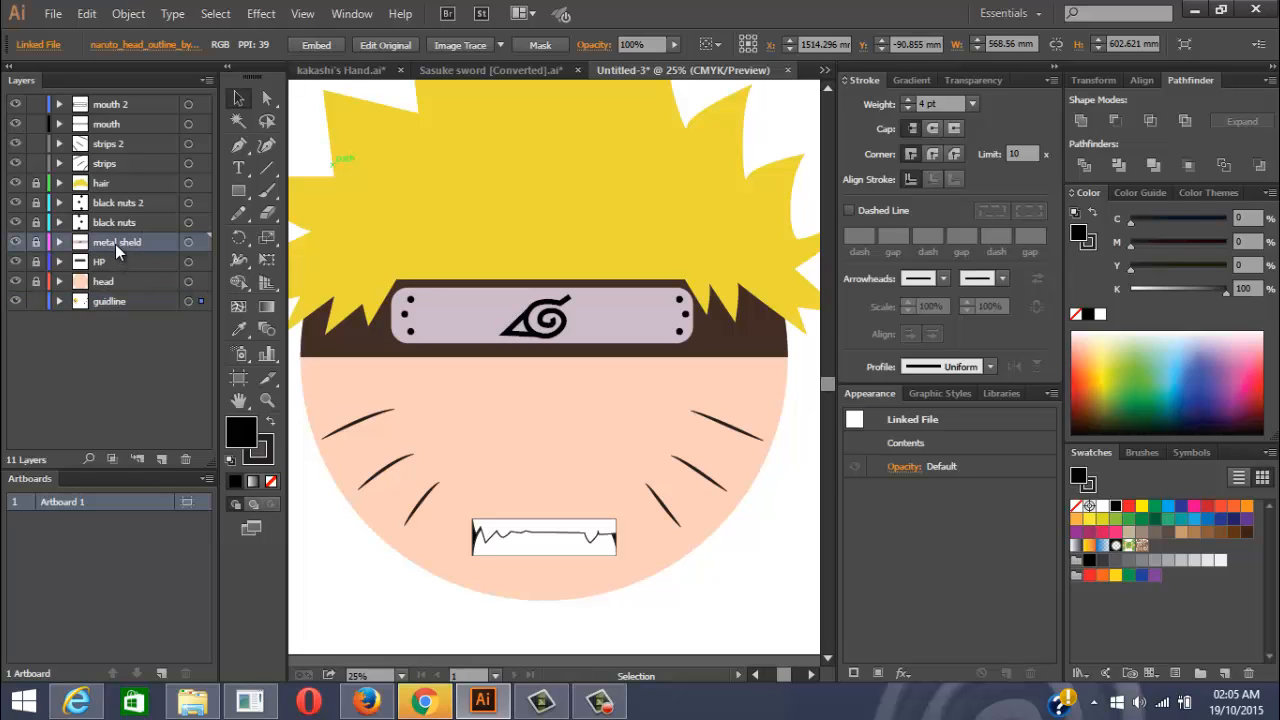
{"action": "left_click", "coordinate": [160, 458]}
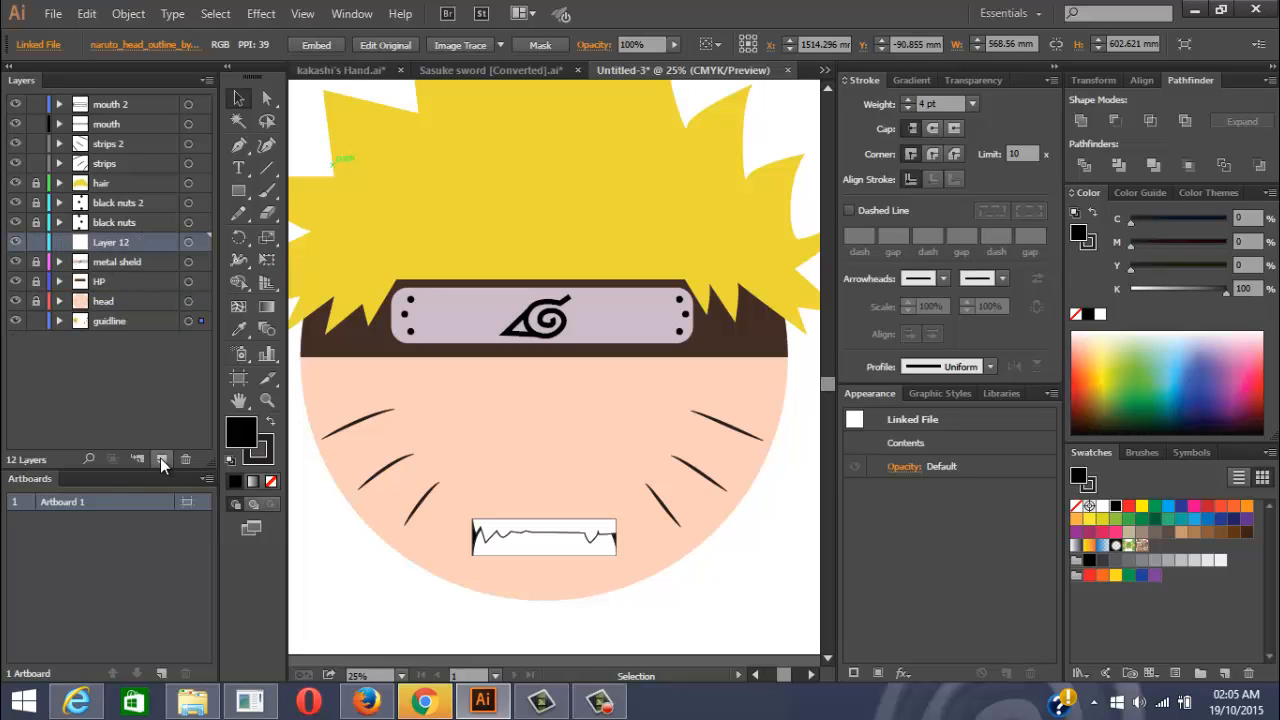
{"action": "double_click", "coordinate": [112, 242]}
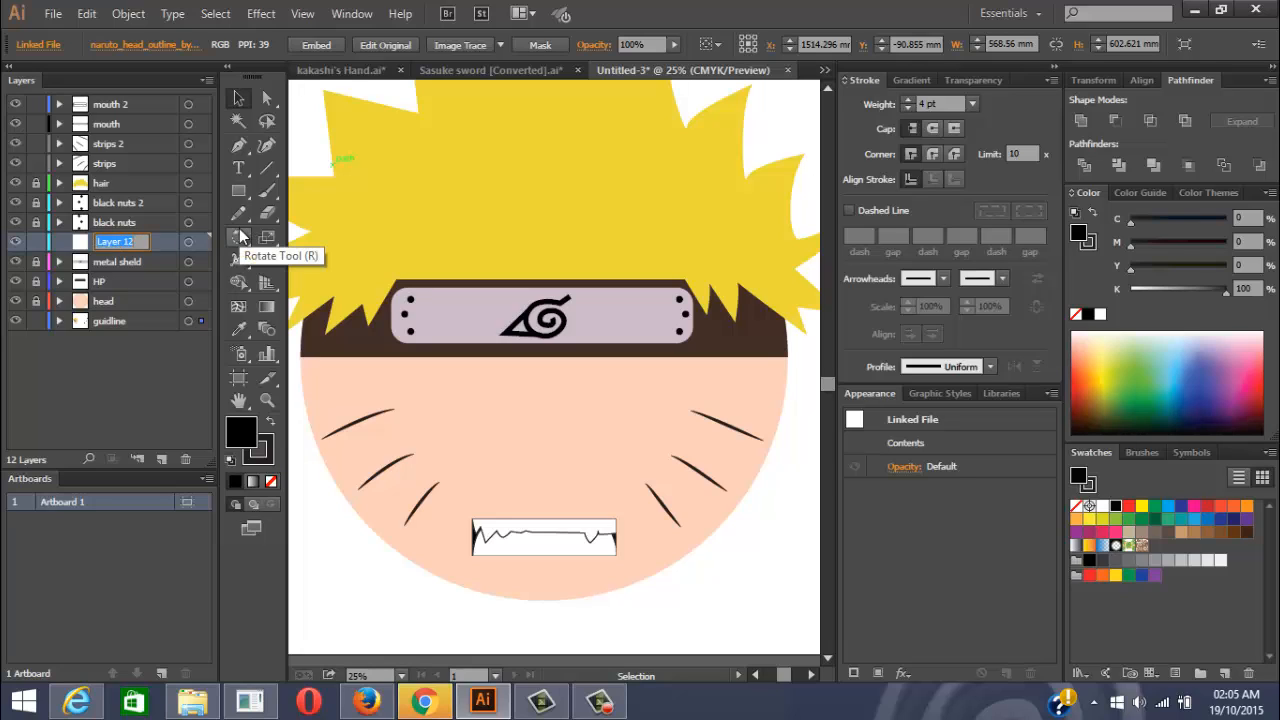
{"action": "type", "text": "Ms shades"}
{"action": "key", "text": "Return"}
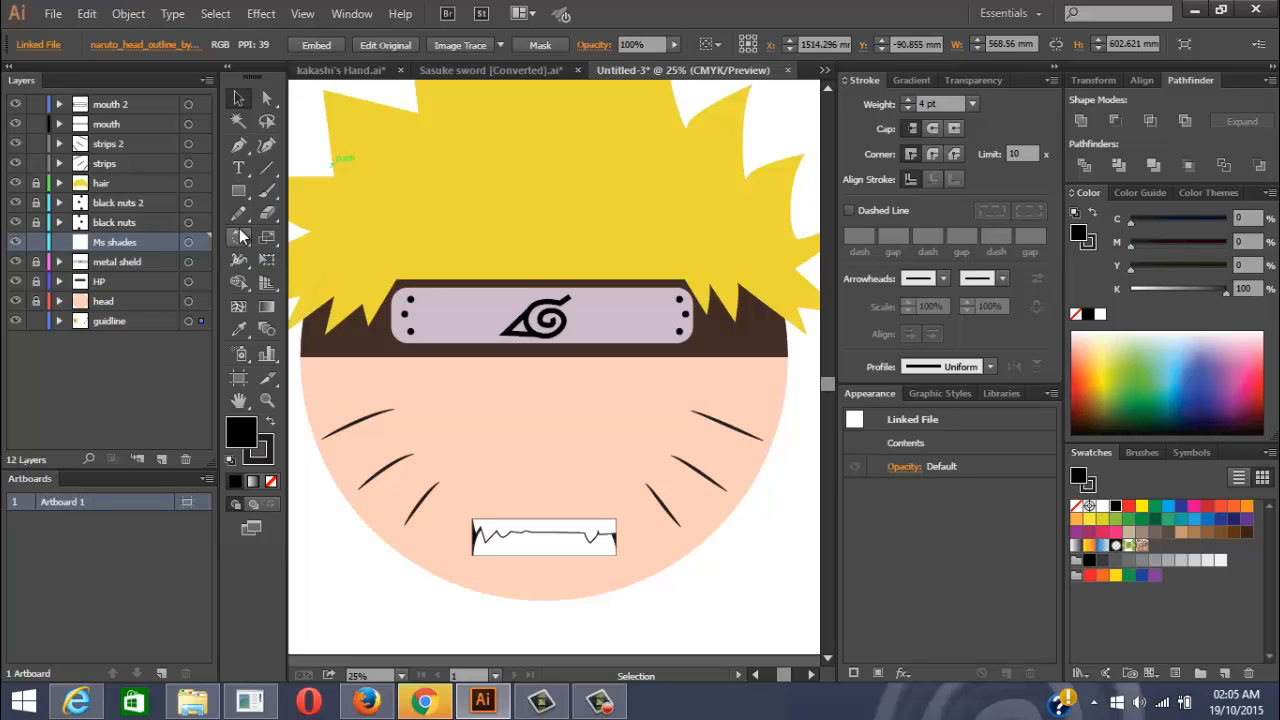
Draw the jagged lower edge of a shade shape on Ms shades with the Pen tool, across the metal shield from its lower-left corner to its right end
{"action": "left_click", "coordinate": [239, 145]}
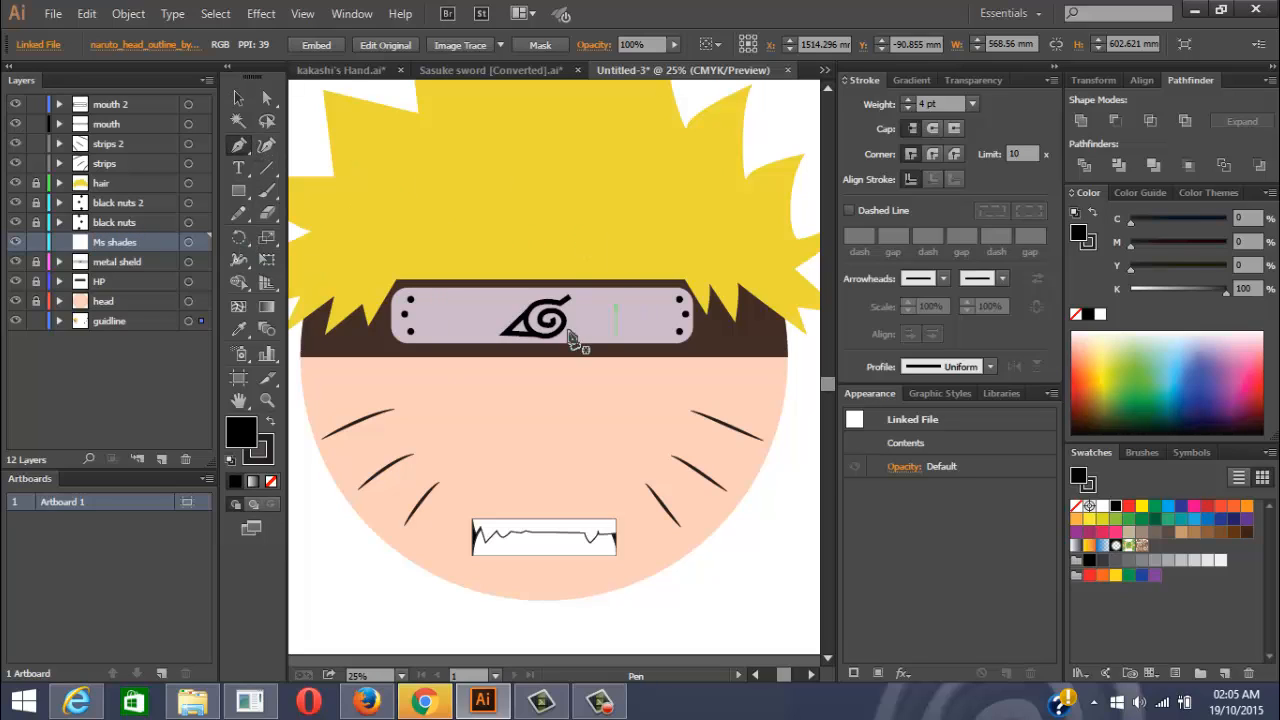
{"action": "left_click", "coordinate": [405, 315]}
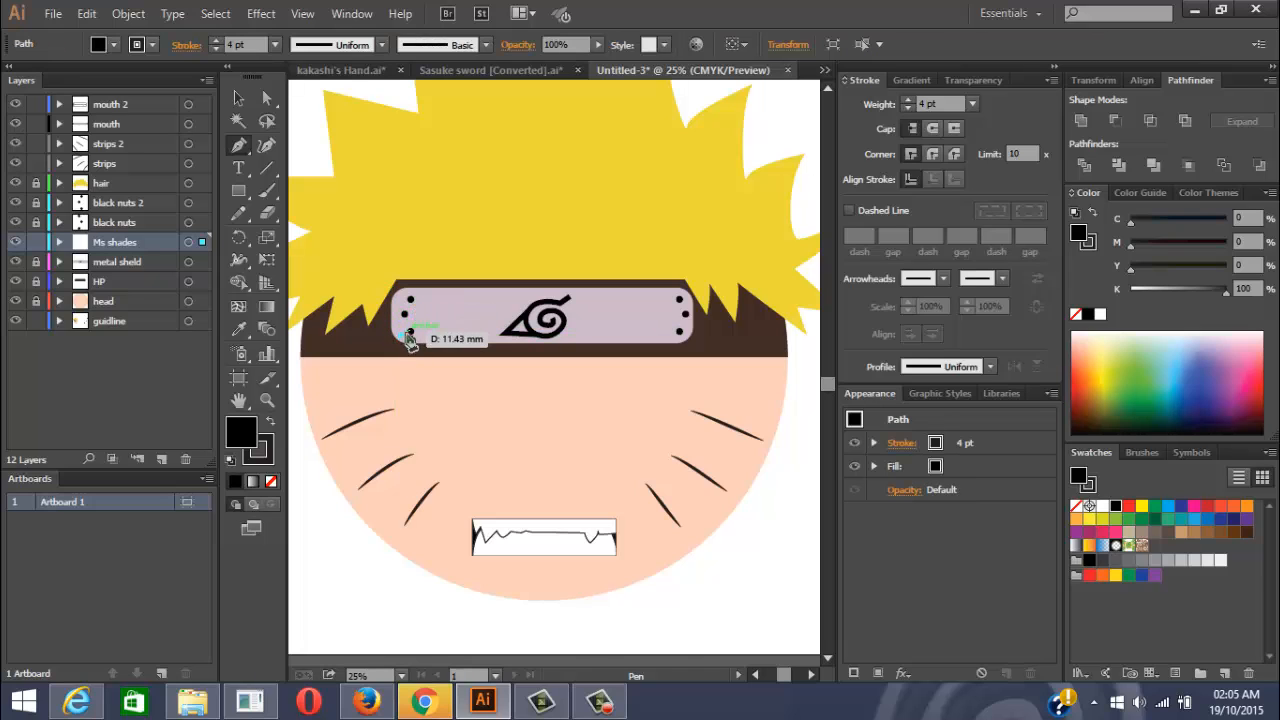
{"action": "left_click", "coordinate": [414, 362], "text": "ctrl"}
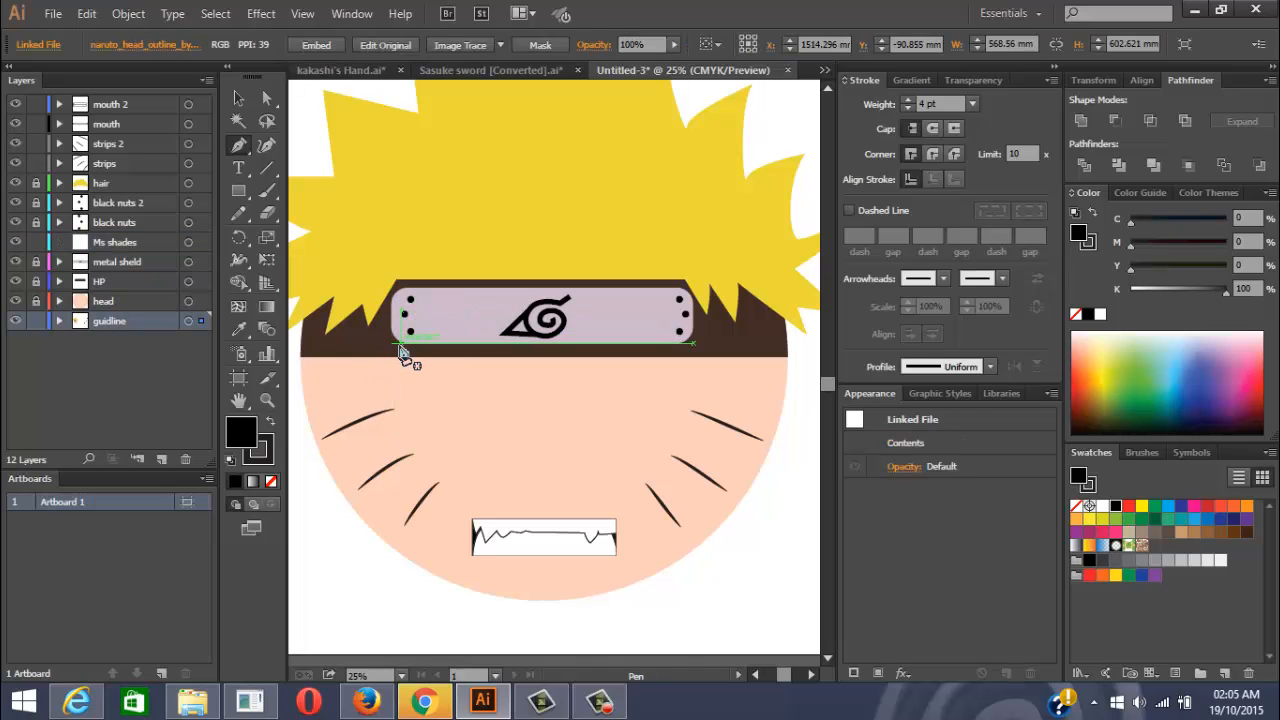
{"action": "left_click", "coordinate": [133, 245]}
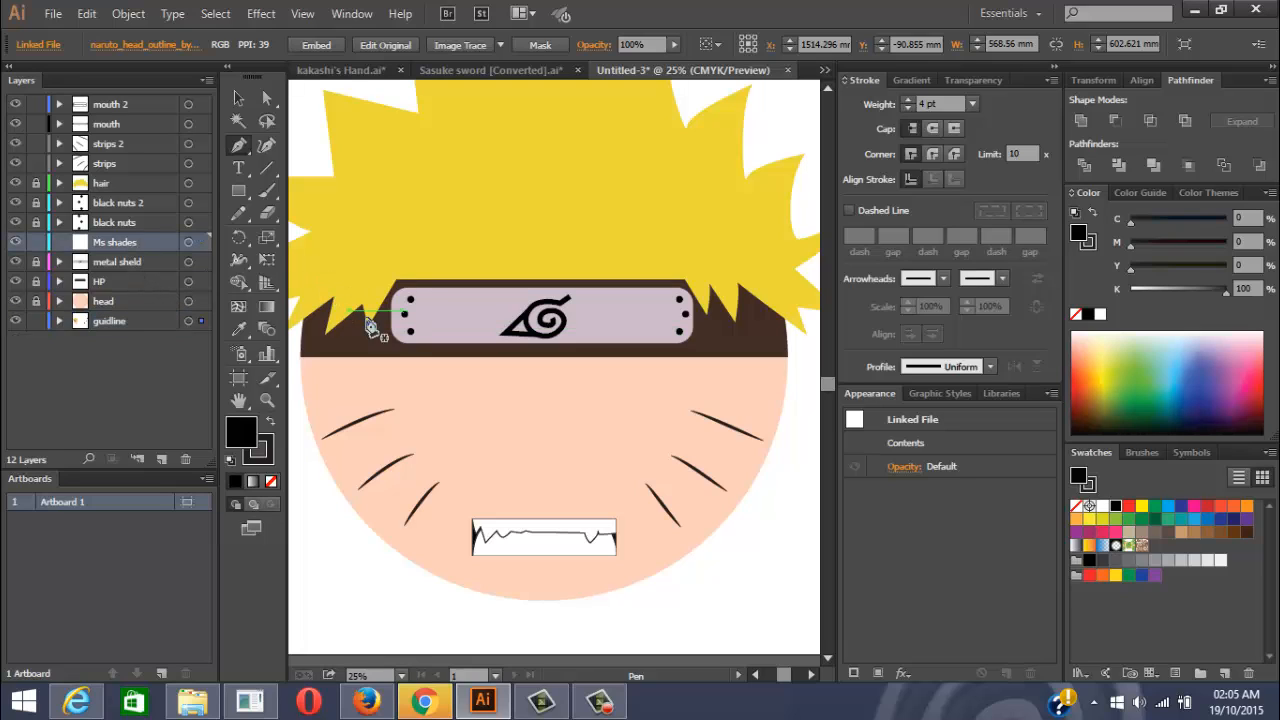
{"action": "left_click", "coordinate": [396, 341]}
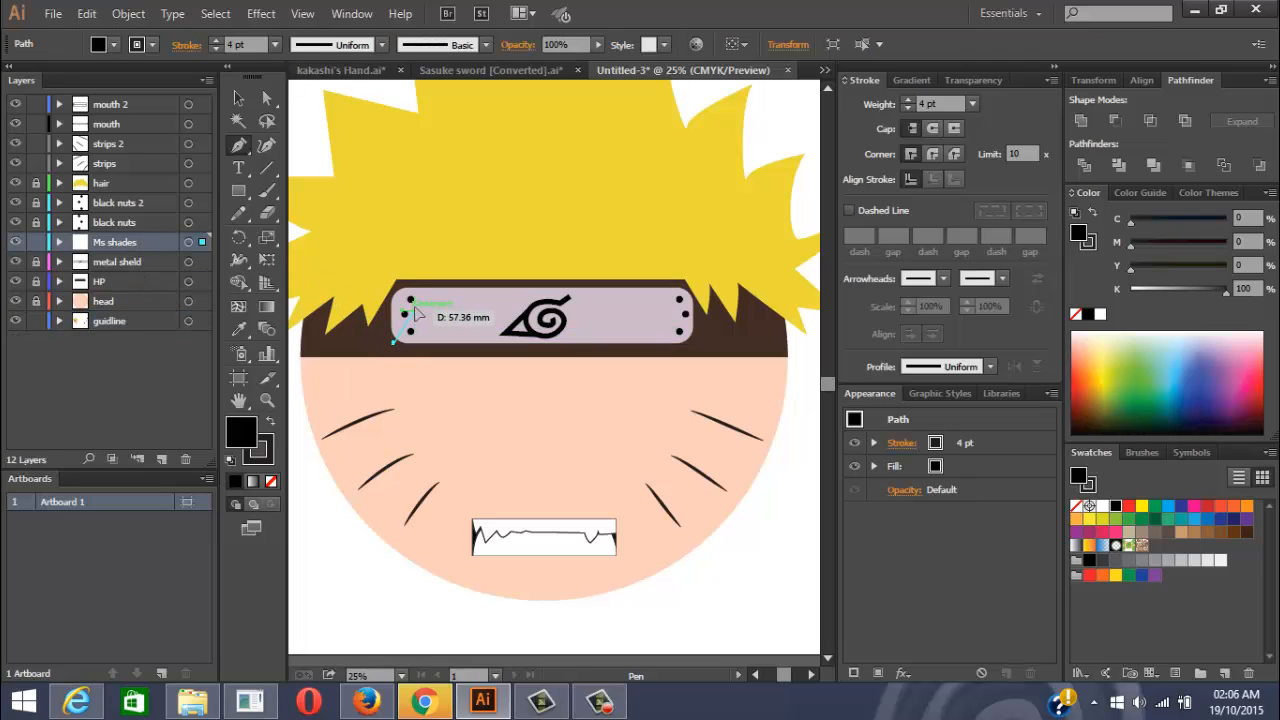
{"action": "left_click", "coordinate": [411, 301]}
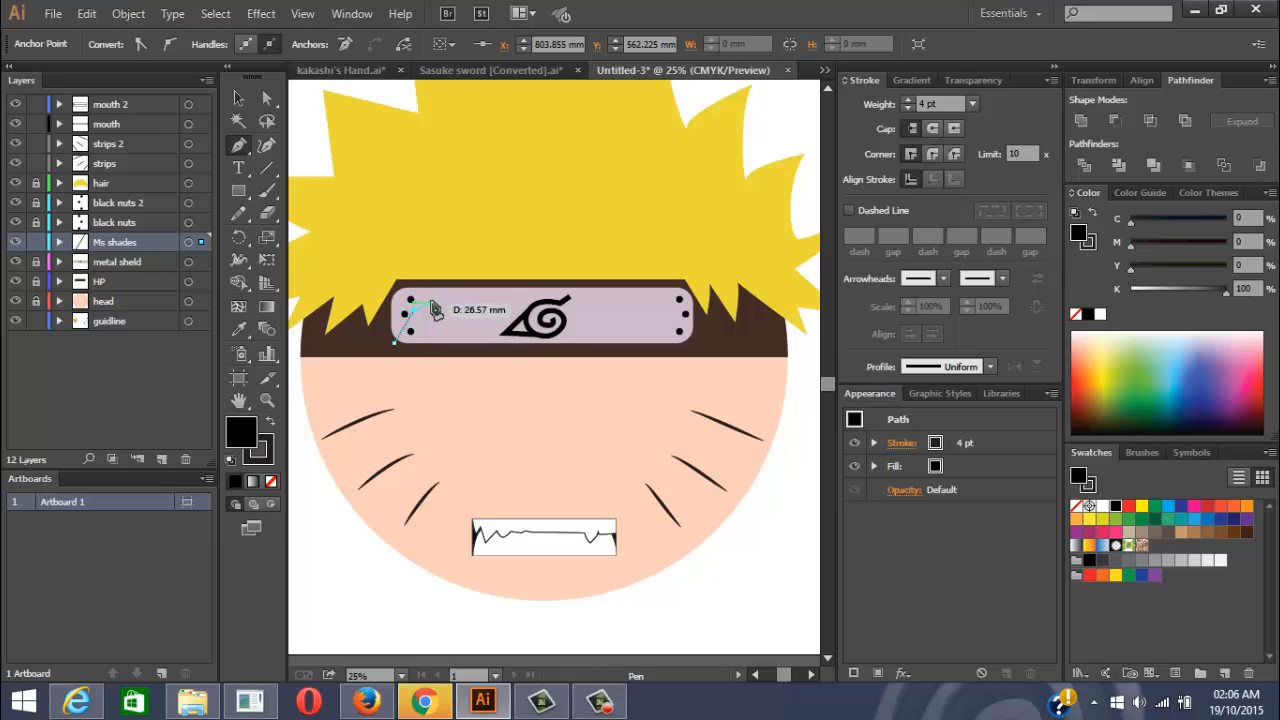
{"action": "left_click", "coordinate": [452, 301]}
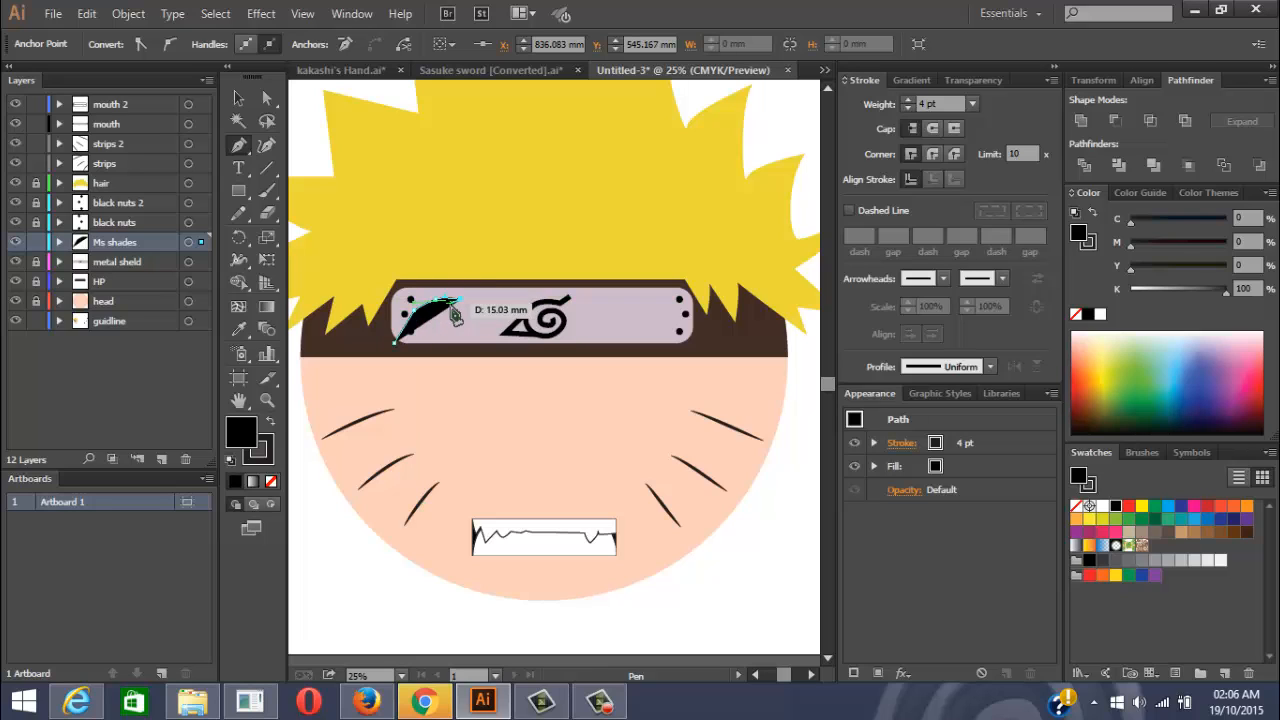
{"action": "left_click", "coordinate": [475, 299]}
{"action": "left_click", "coordinate": [440, 357]}
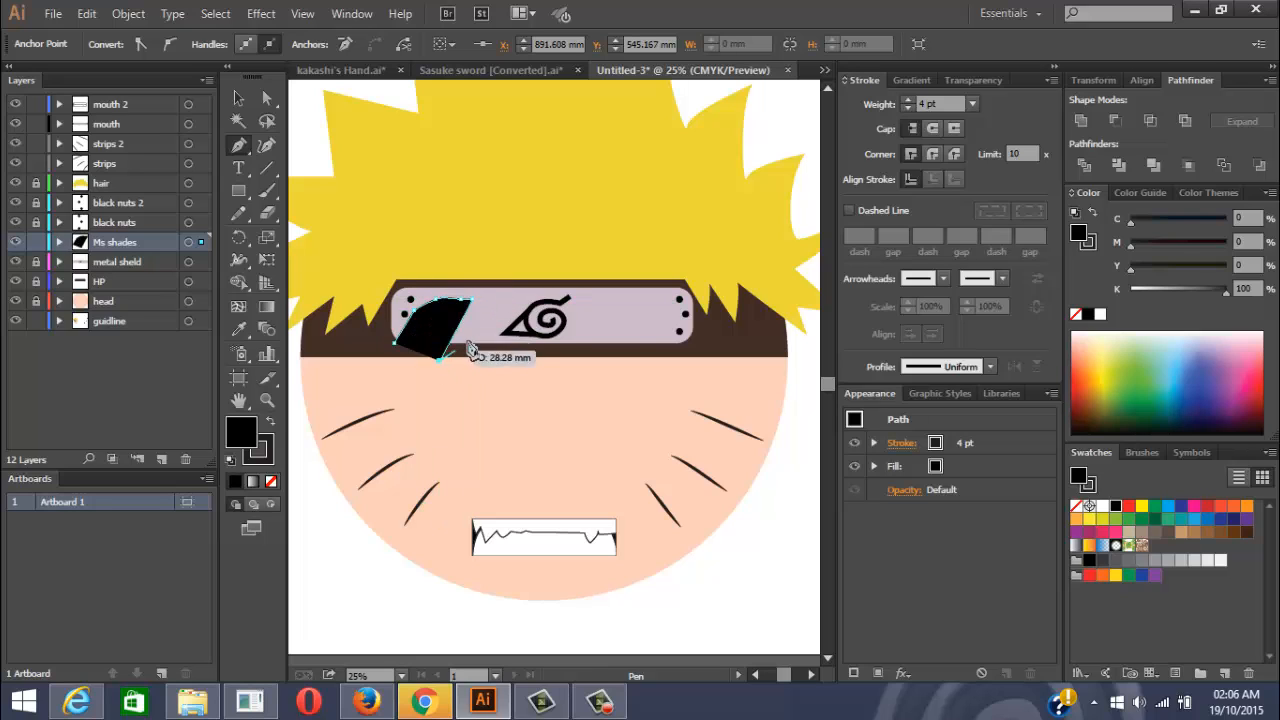
{"action": "left_click_drag", "start_coordinate": [482, 303], "coordinate": [503, 304]}
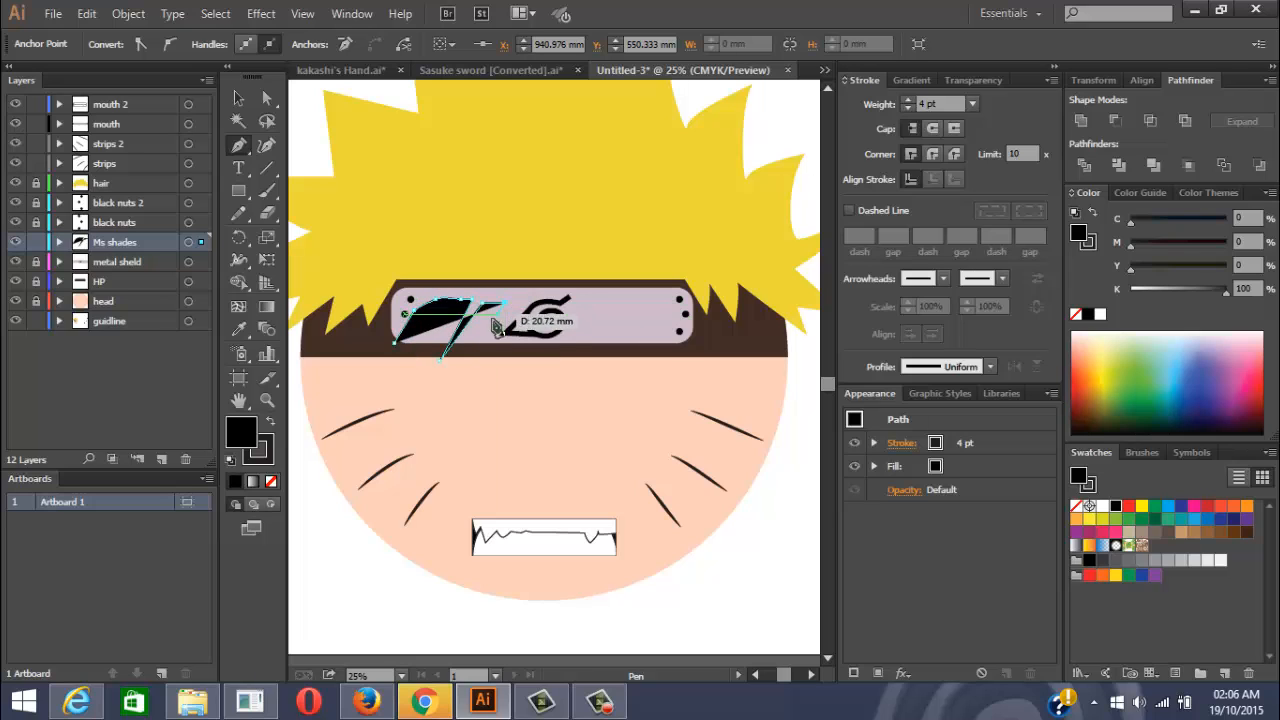
{"action": "left_click", "coordinate": [532, 316]}
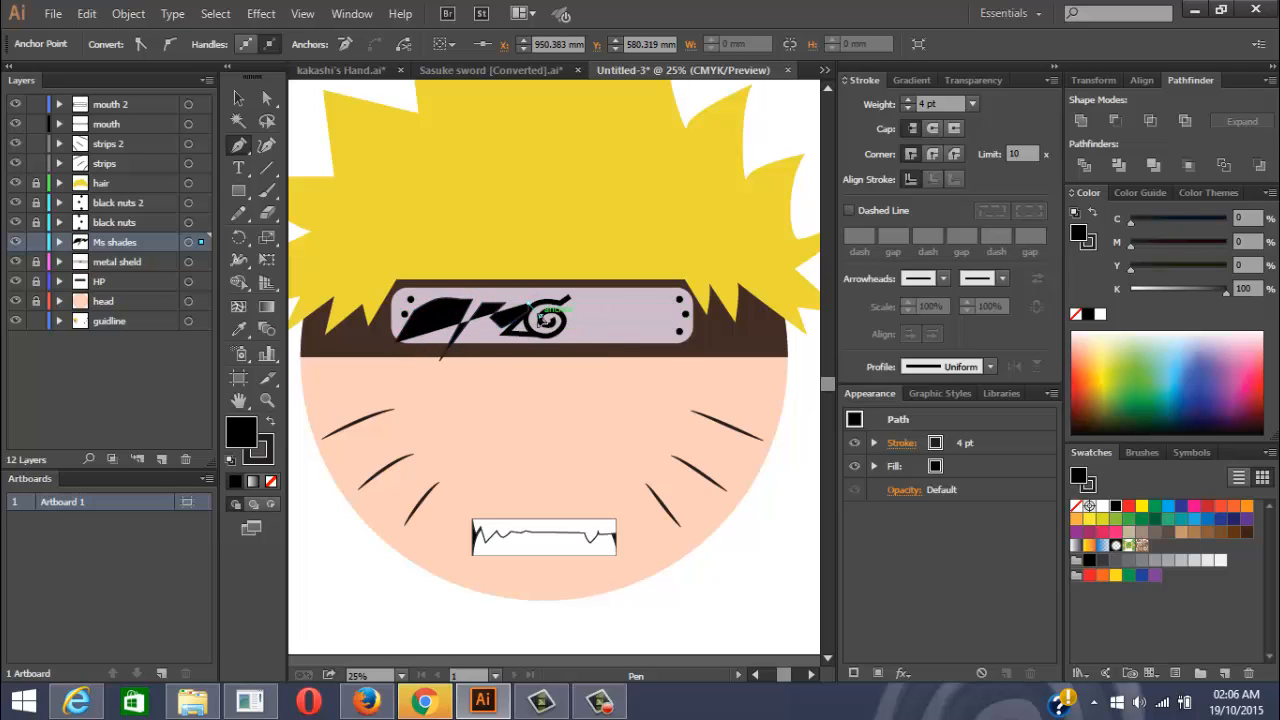
{"action": "left_click_drag", "start_coordinate": [576, 301], "coordinate": [703, 337]}
{"action": "key", "text": "ctrl"}
Carry the shade outline up over the hair and back down to its starting point at the shield's lower-left corner, closing the shape
{"action": "left_click", "coordinate": [698, 245]}
{"action": "left_click", "coordinate": [625, 226]}
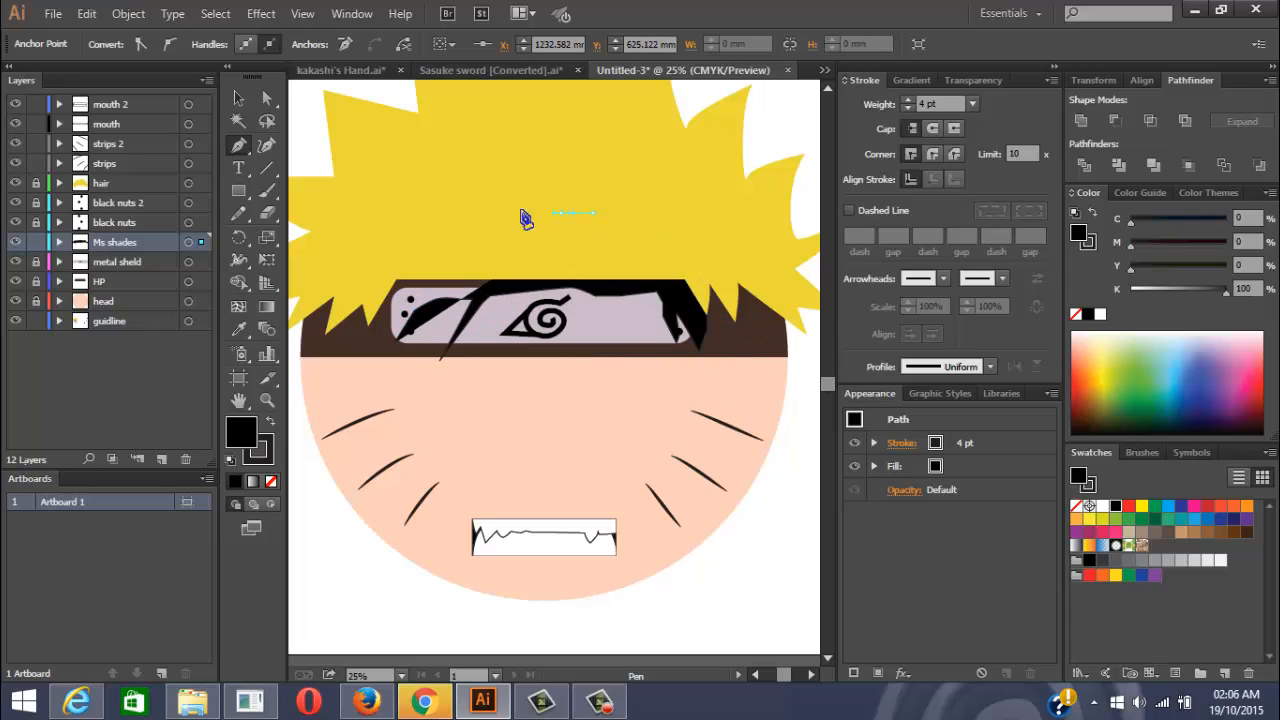
{"action": "left_click", "coordinate": [523, 209]}
{"action": "left_click", "coordinate": [386, 250]}
{"action": "left_click", "coordinate": [396, 342]}
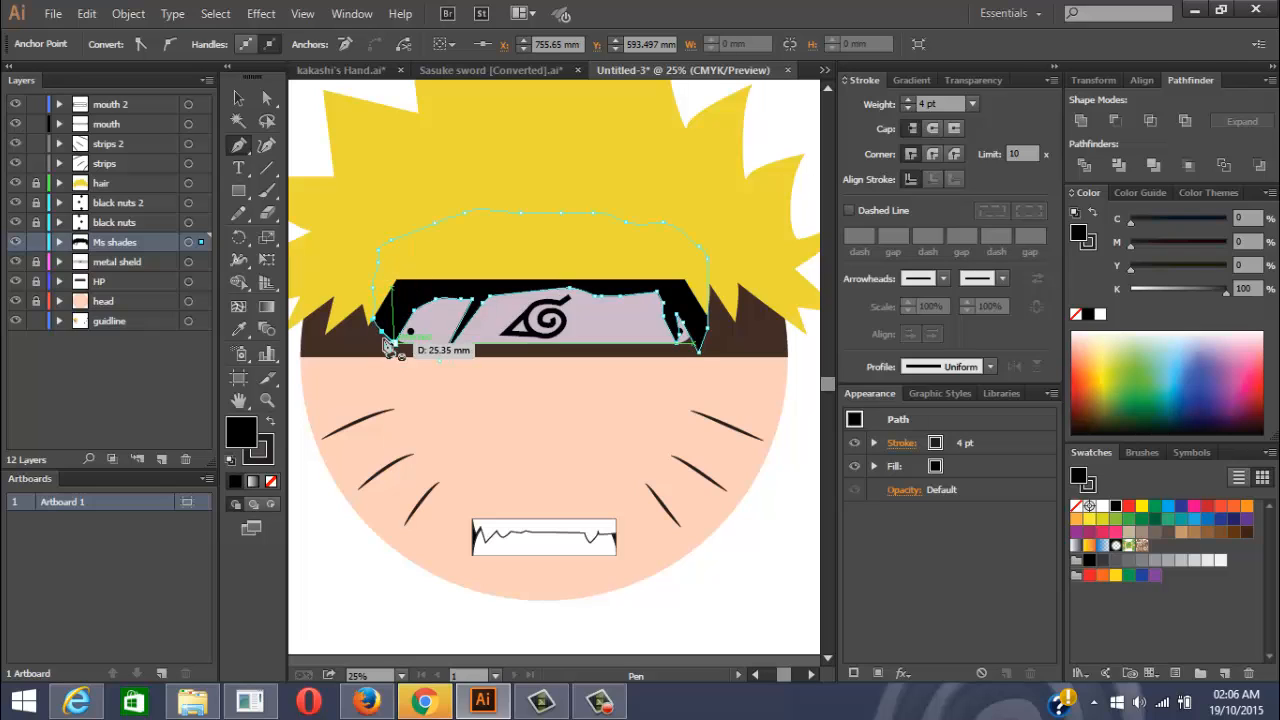
{"action": "left_click", "coordinate": [440, 358]}
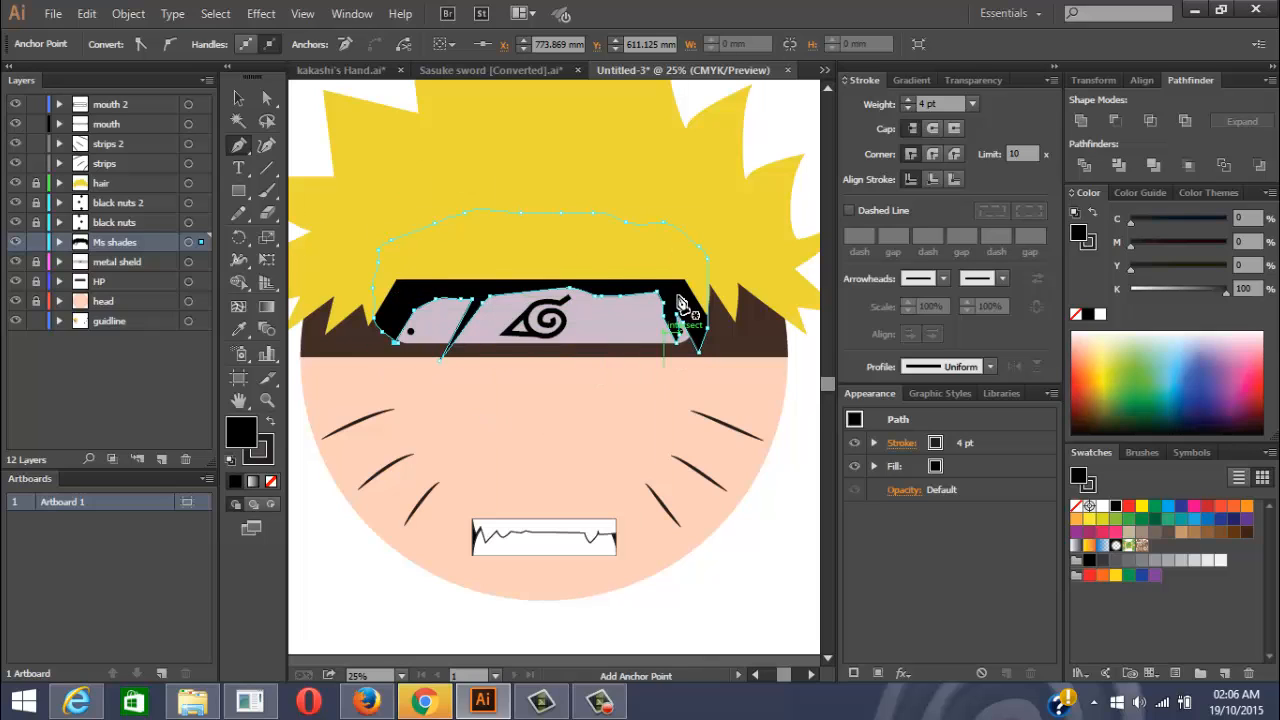
Try several fill colours on the shade shape and settle on the dark grey swatch C=0 M=0 Y=0 K=80
{"action": "left_click", "coordinate": [1093, 420]}
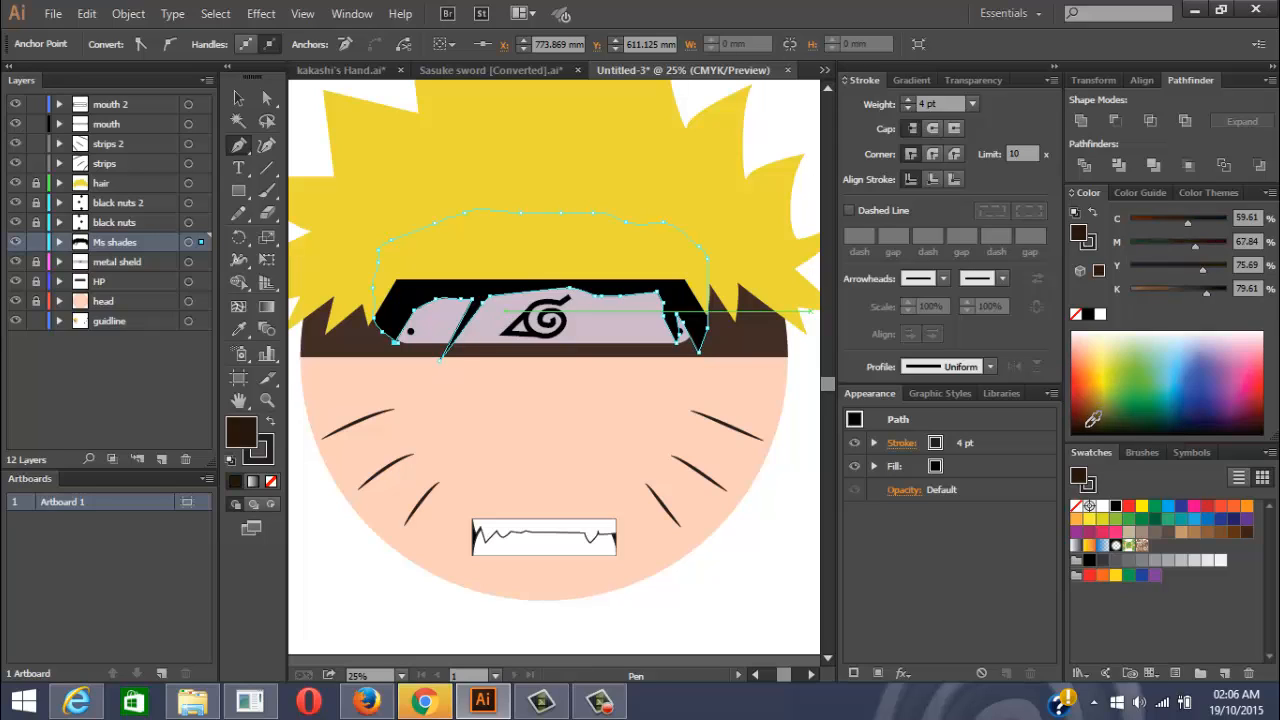
{"action": "left_click", "coordinate": [1148, 556]}
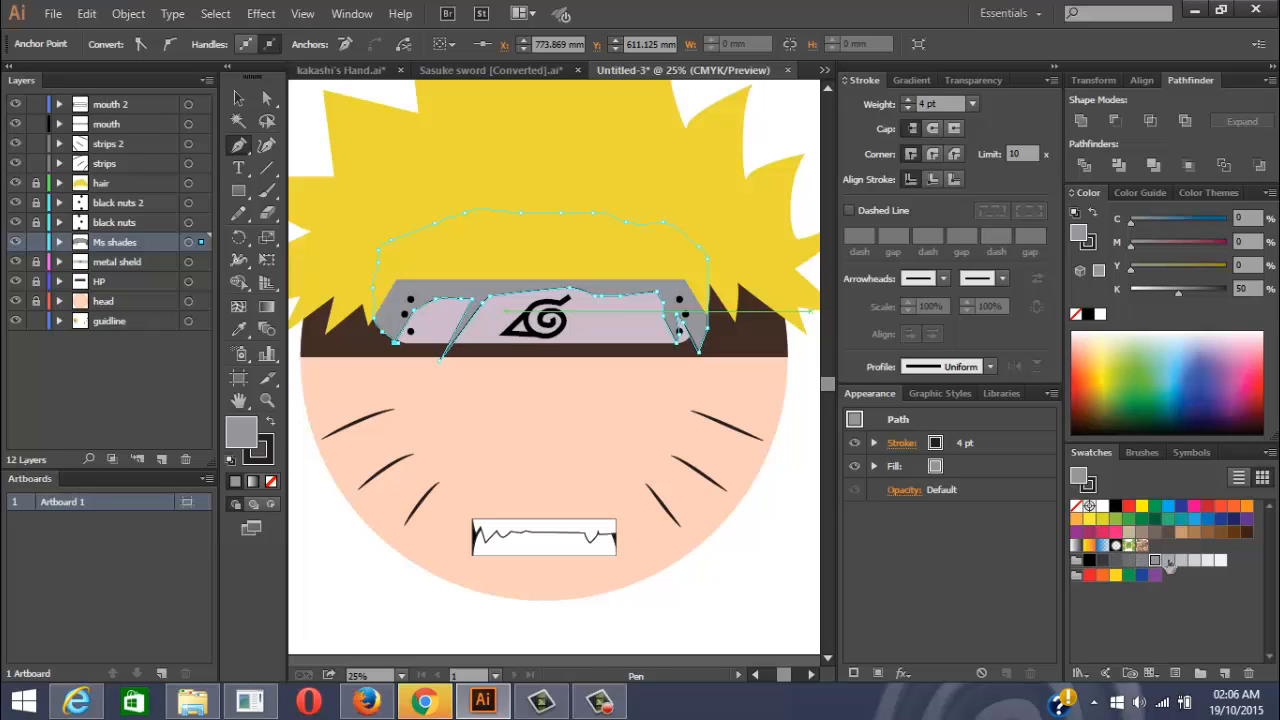
{"action": "left_click", "coordinate": [1093, 560]}
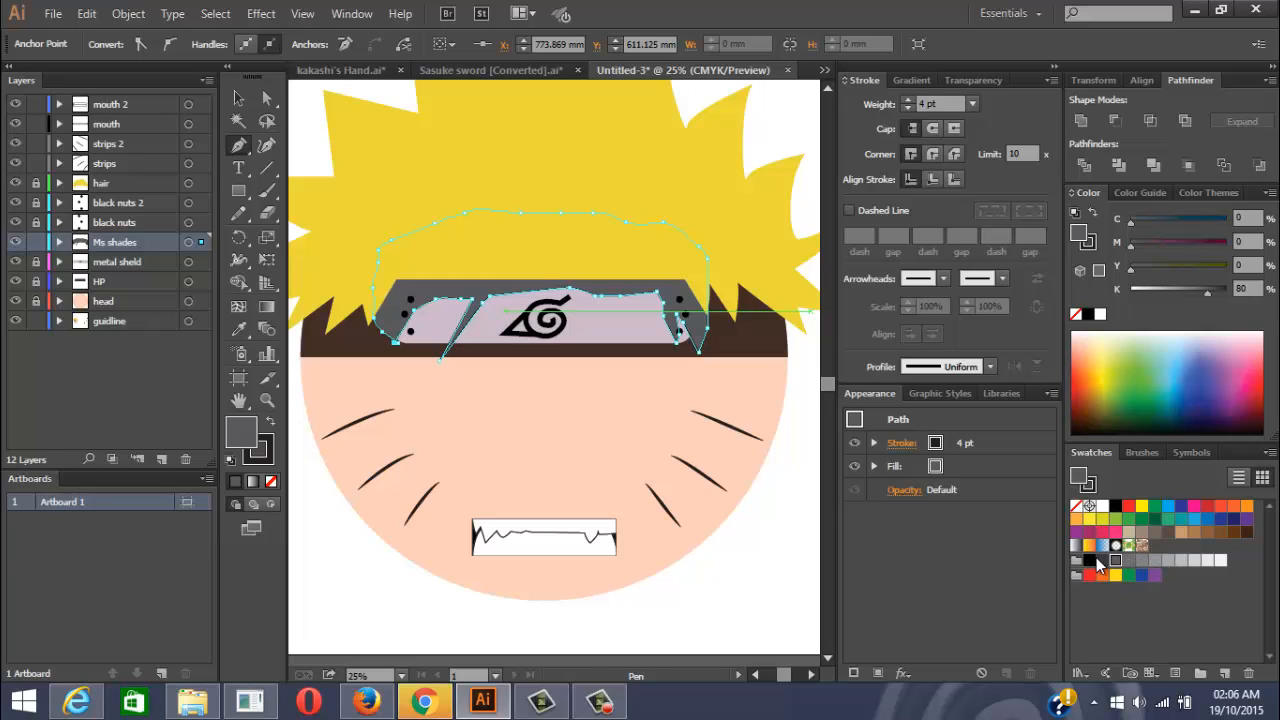
{"action": "left_click", "coordinate": [1103, 560]}
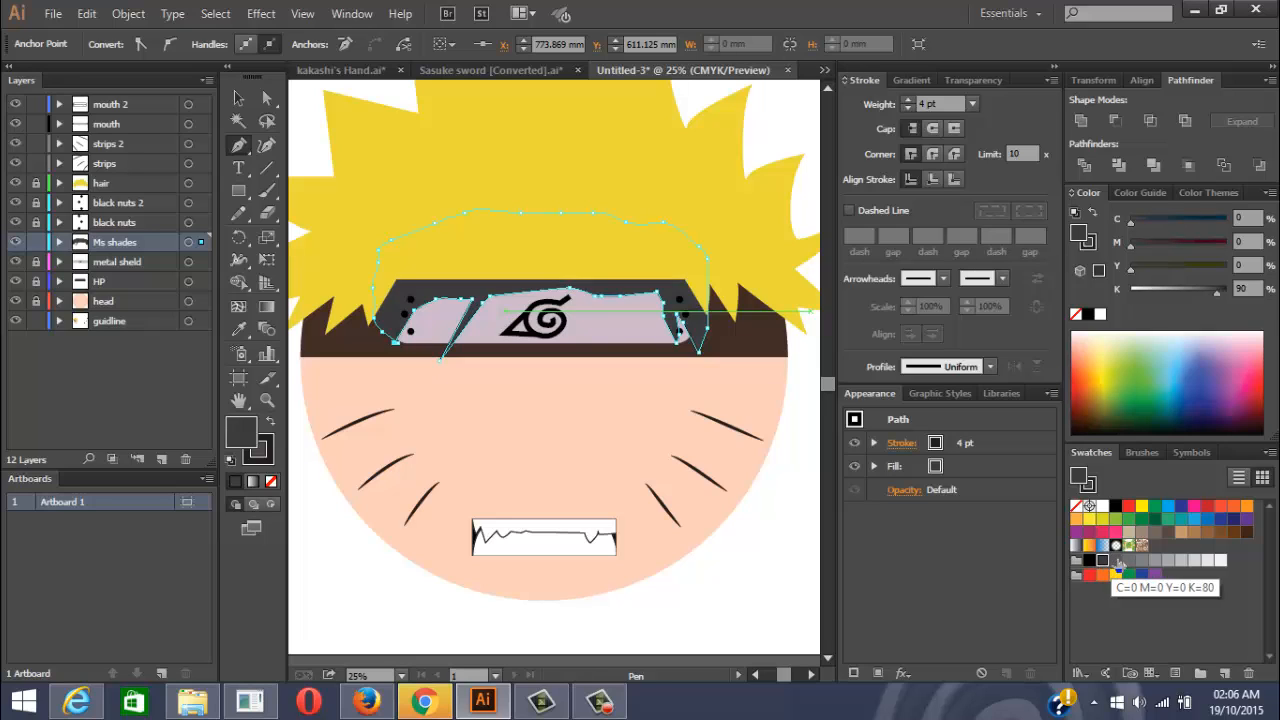
{"action": "left_click", "coordinate": [1116, 561]}
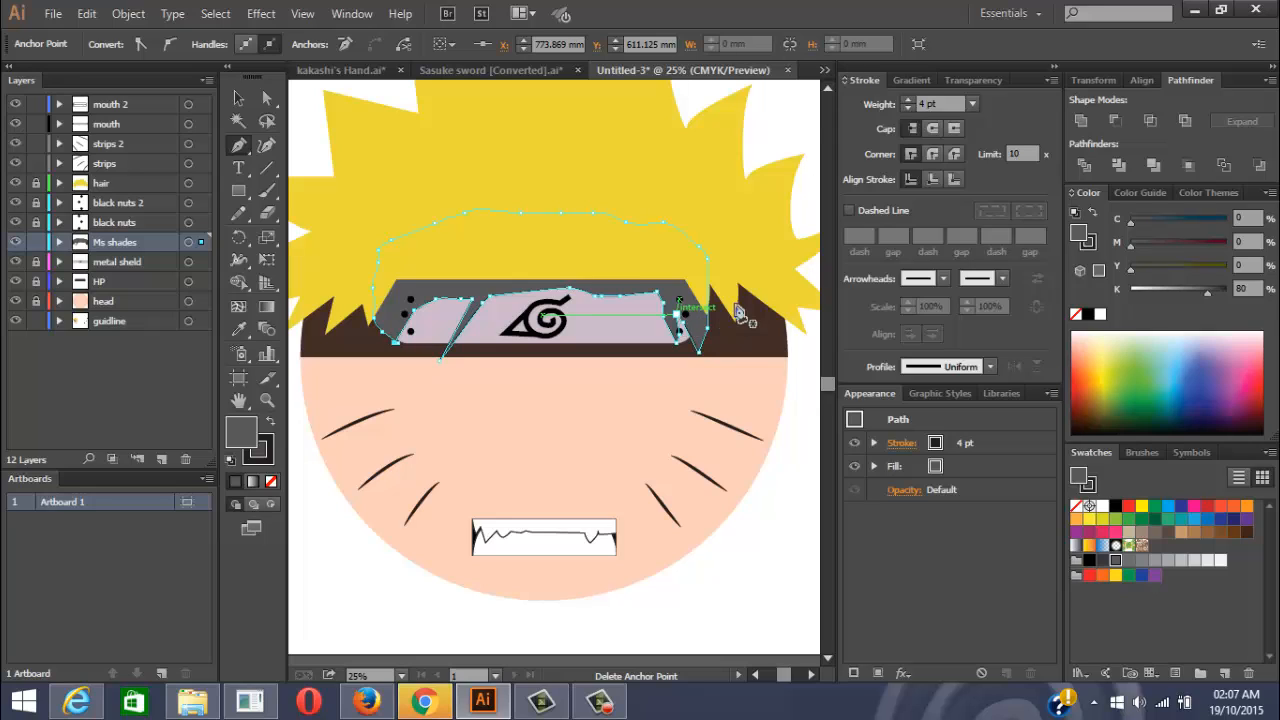
Change the shade shape's blending mode to Multiply
{"action": "left_click", "coordinate": [973, 80]}
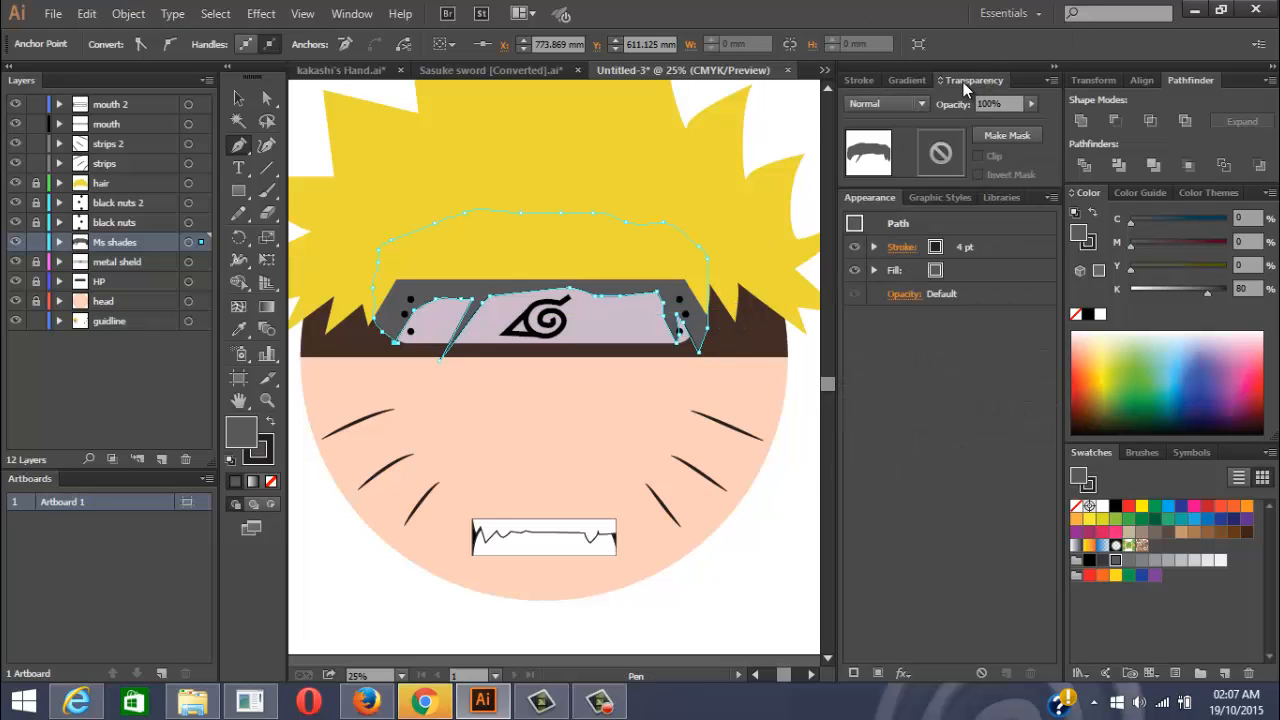
{"action": "left_click", "coordinate": [893, 104]}
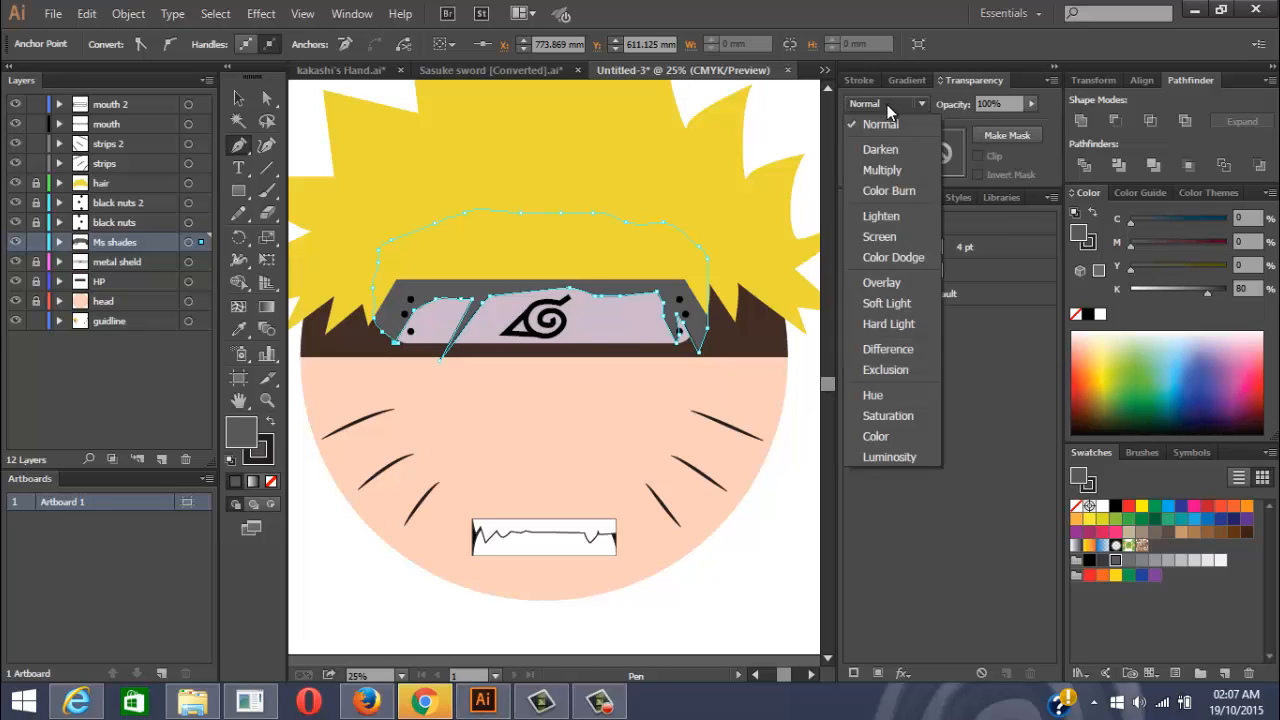
{"action": "left_click", "coordinate": [882, 170]}
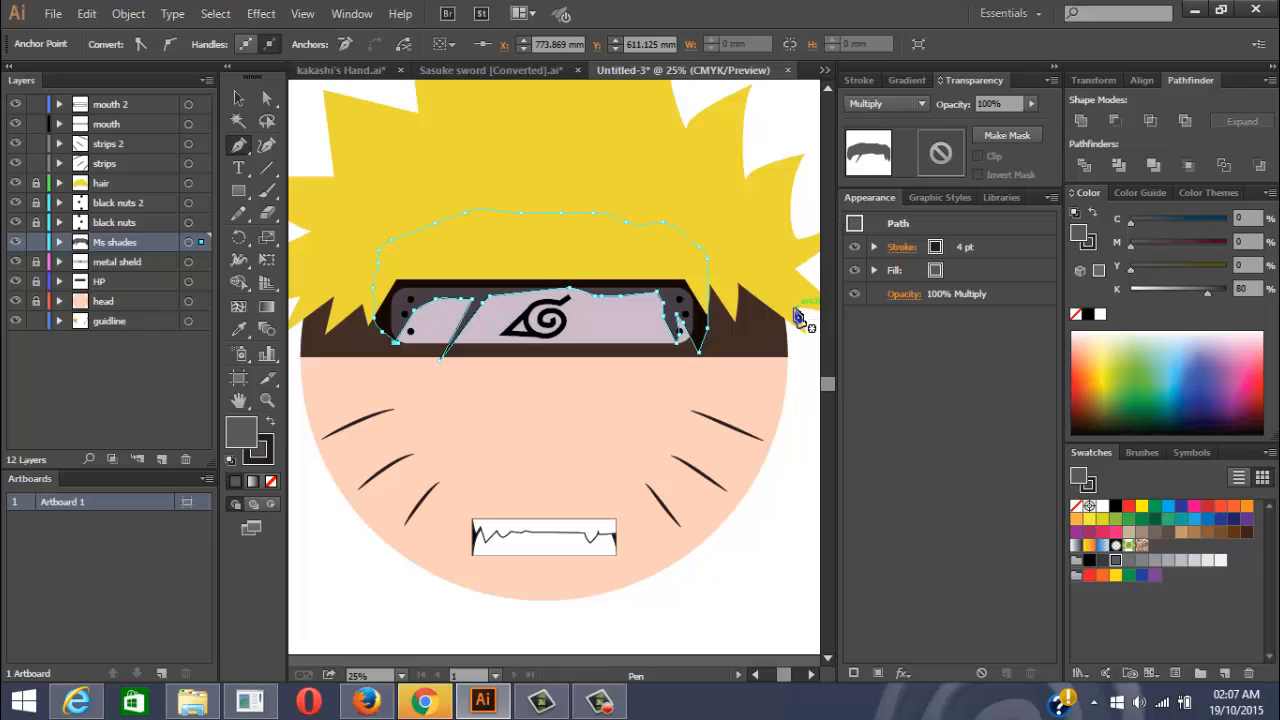
Unlock the metal sheld layer, show its contents, and unlock the rounded rectangle inside it
{"action": "key", "text": "i"}
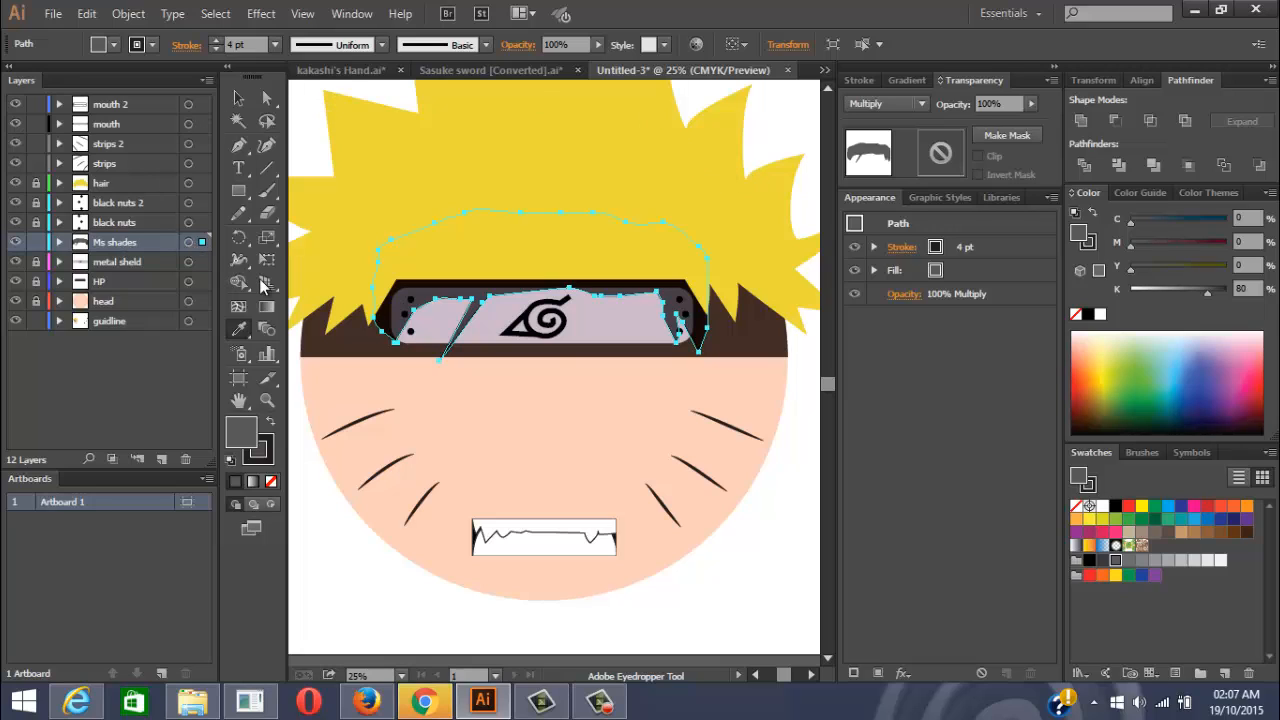
{"action": "left_click", "coordinate": [59, 262]}
{"action": "left_click", "coordinate": [59, 262]}
{"action": "left_click", "coordinate": [59, 262]}
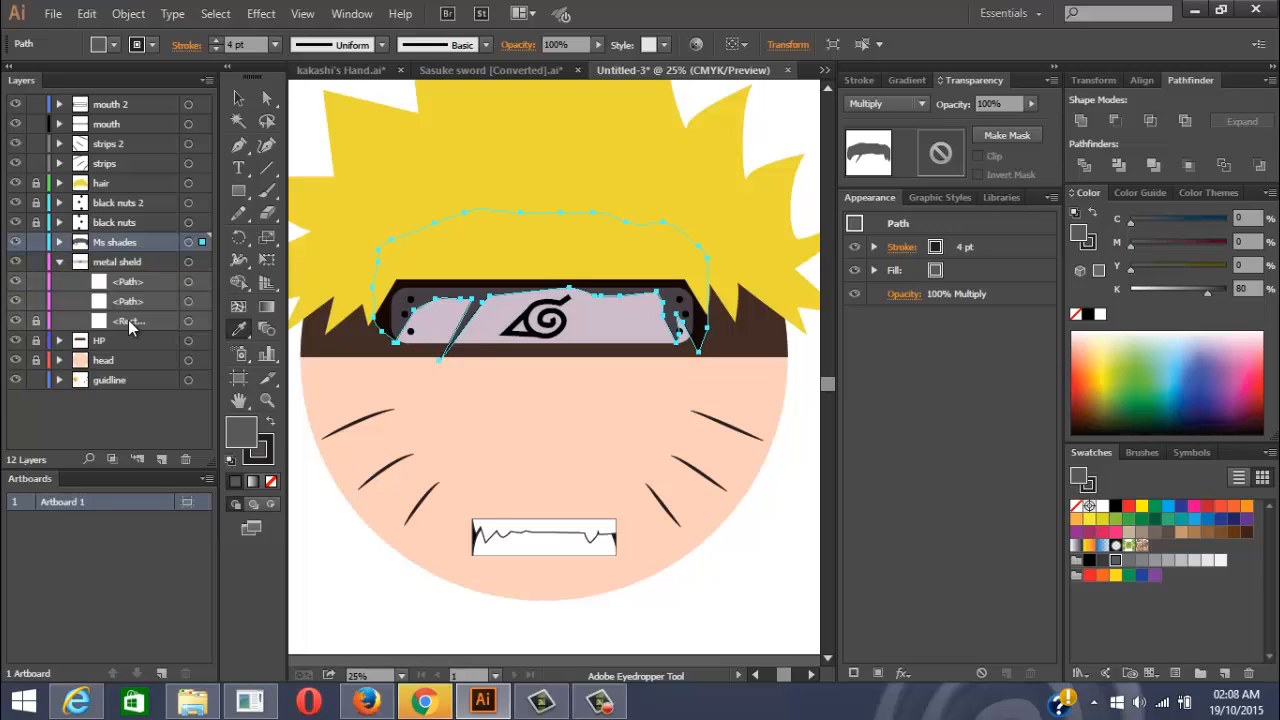
{"action": "key", "text": "ctrl+shift+a"}
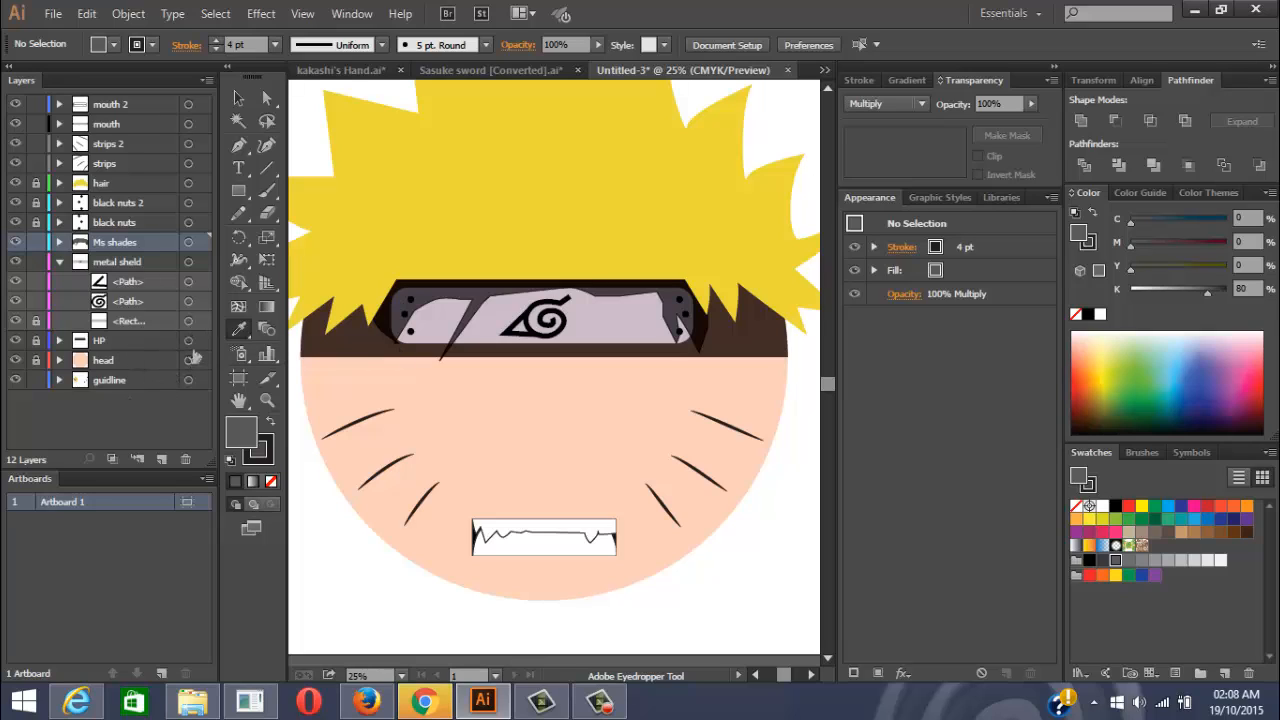
{"action": "left_click", "coordinate": [156, 333]}
{"action": "left_click", "coordinate": [160, 326]}
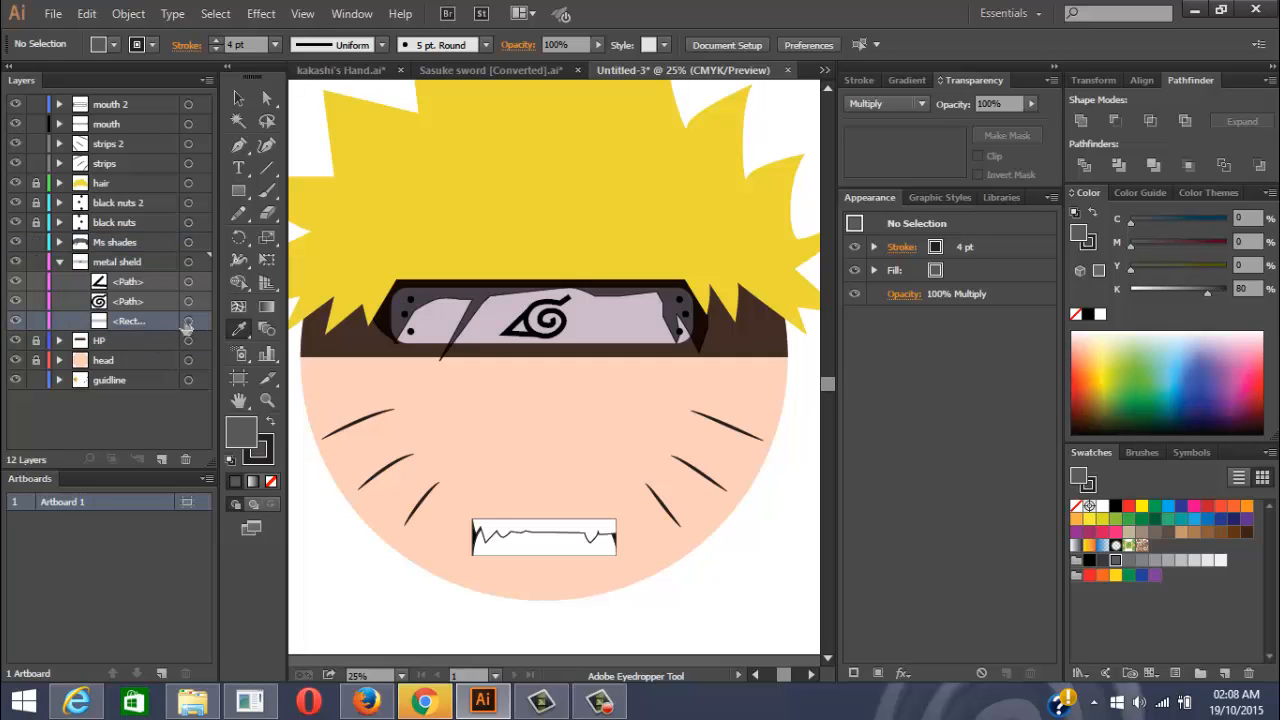
Duplicate the metal shield's rectangle and move the copy into the Ms shades layer, above the shade path
{"action": "left_click_drag", "start_coordinate": [187, 328], "coordinate": [171, 466]}
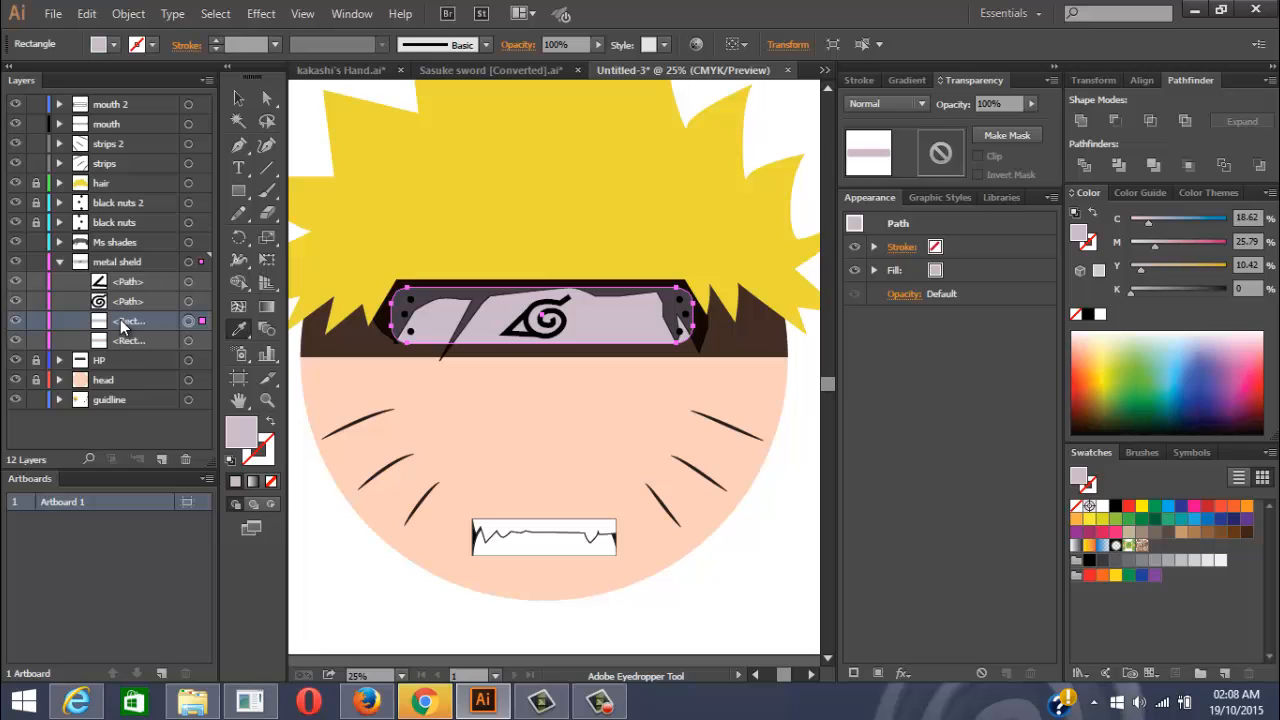
{"action": "left_click_drag", "start_coordinate": [125, 322], "coordinate": [120, 244]}
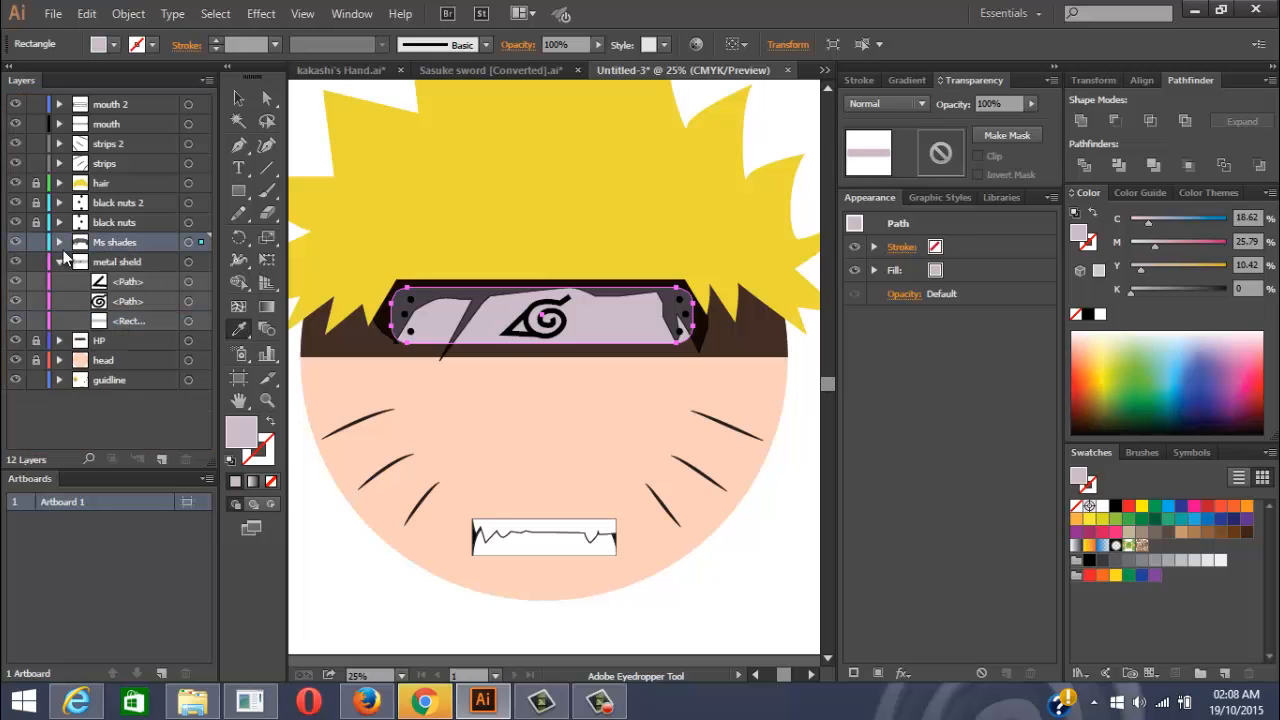
{"action": "left_click", "coordinate": [59, 243]}
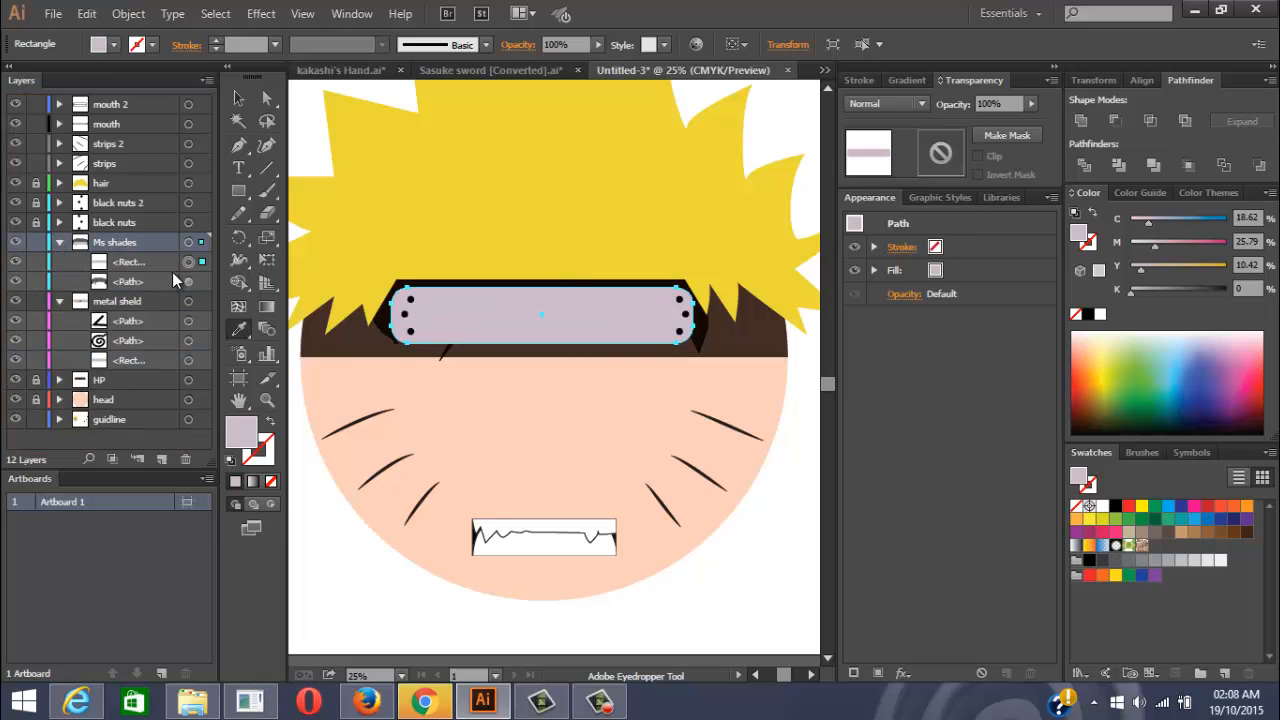
{"action": "left_click_drag", "start_coordinate": [159, 261], "coordinate": [143, 290]}
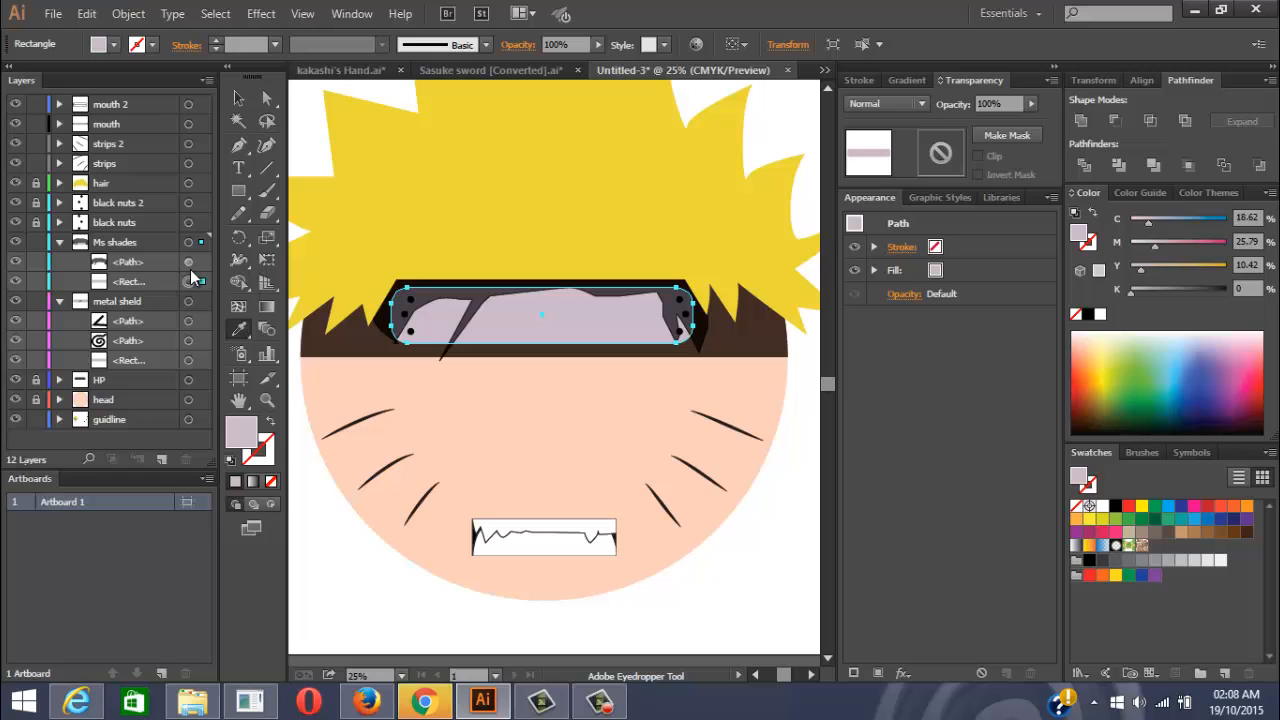
{"action": "left_click_drag", "start_coordinate": [152, 280], "coordinate": [160, 256]}
Make a clipping mask from the rectangle copy and the shade path on Ms shades, and deselect the result
{"action": "left_click", "coordinate": [189, 282], "text": "shift"}
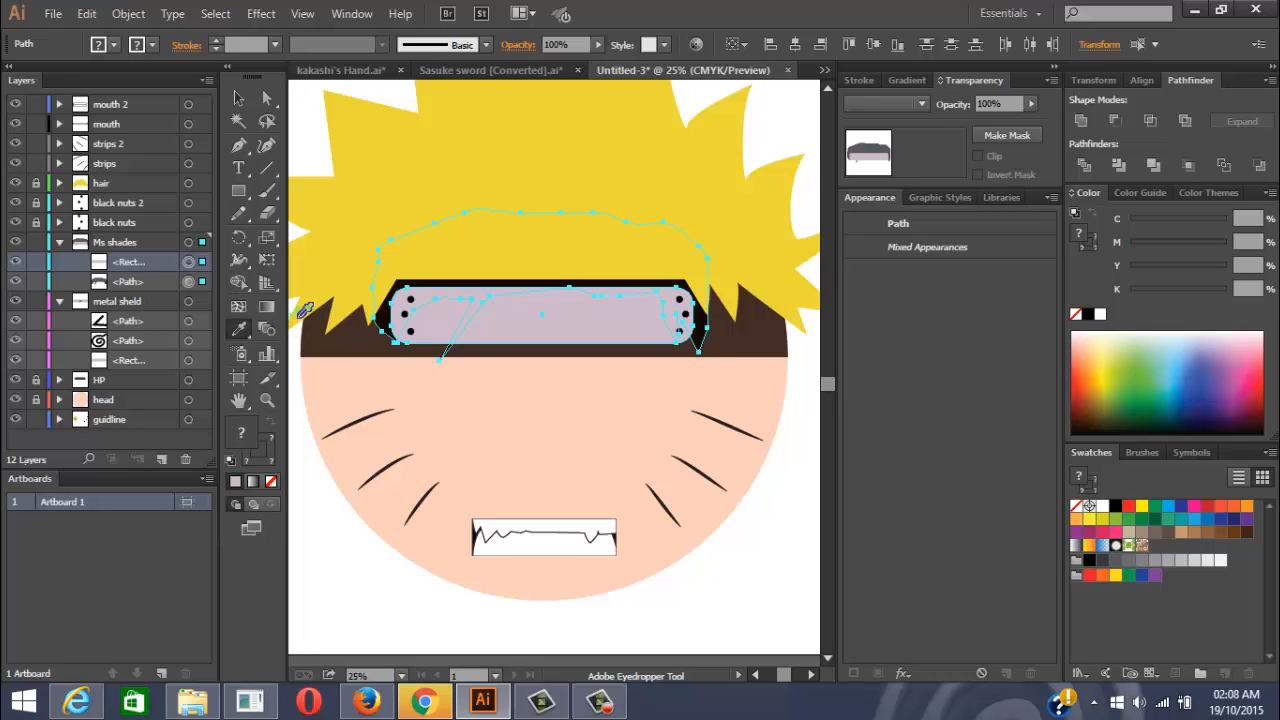
{"action": "right_click", "coordinate": [450, 308]}
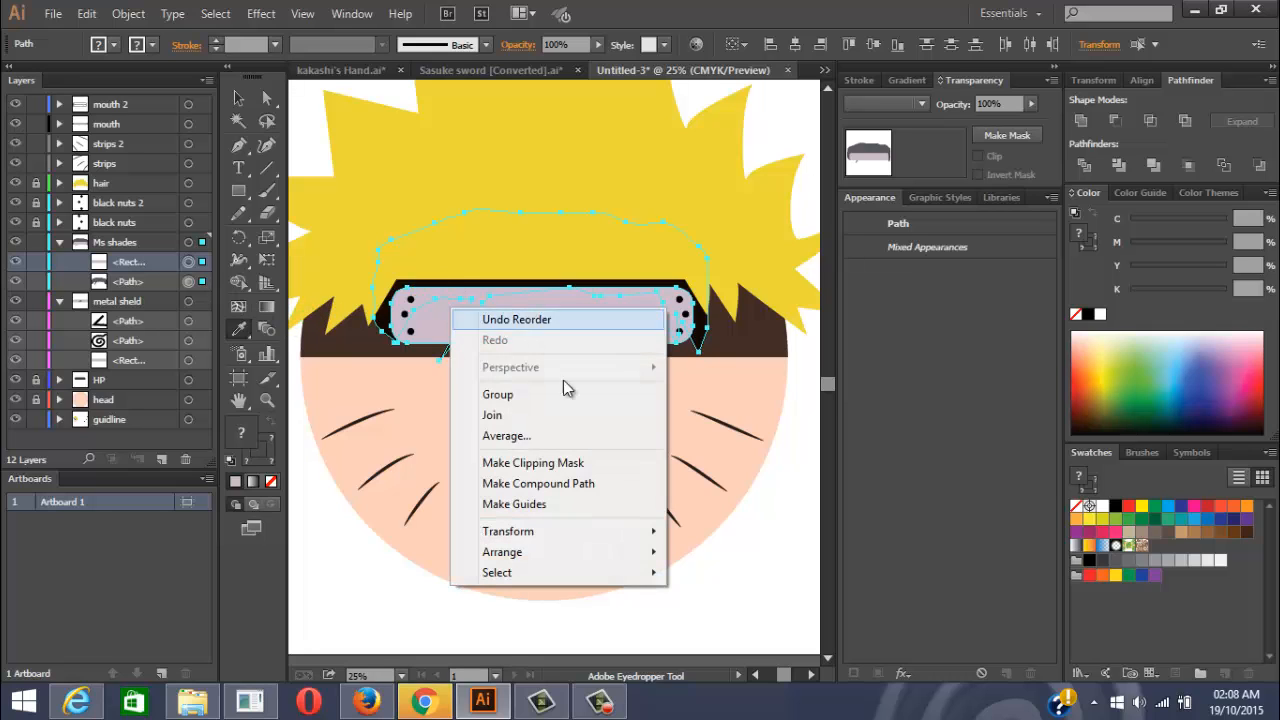
{"action": "left_click", "coordinate": [590, 463]}
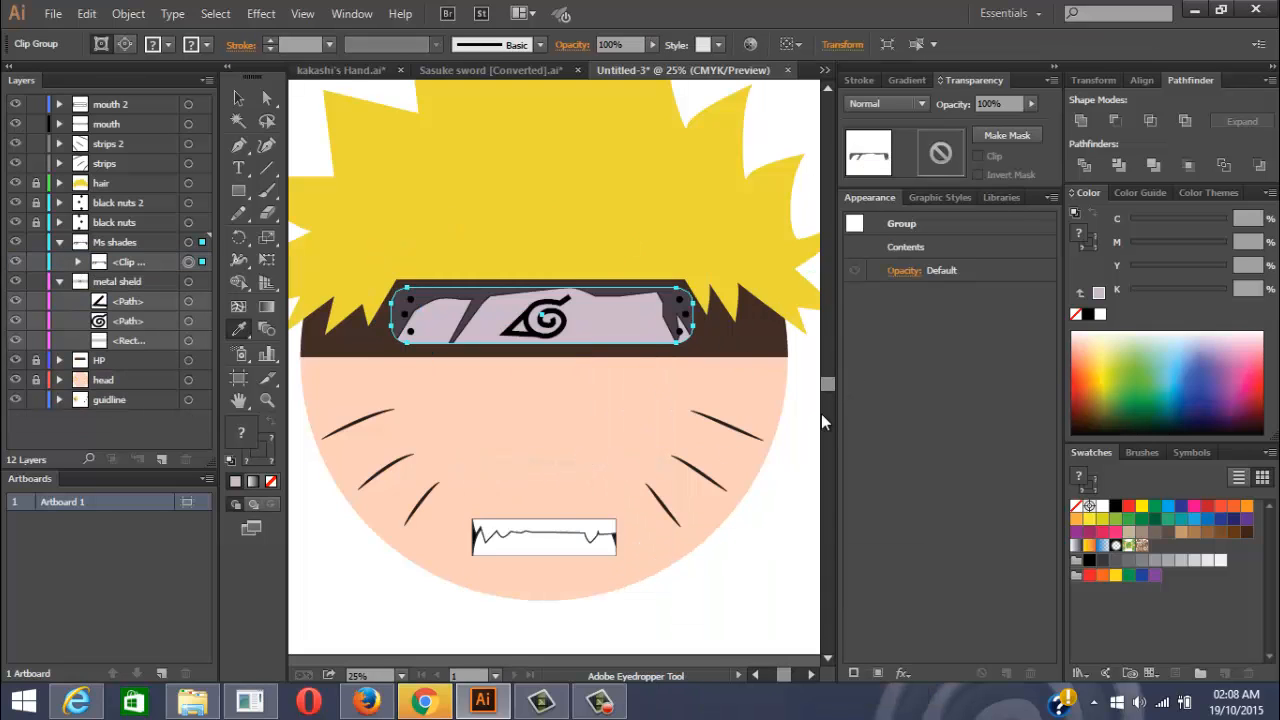
{"action": "left_click", "coordinate": [238, 97]}
{"action": "left_click", "coordinate": [514, 423]}
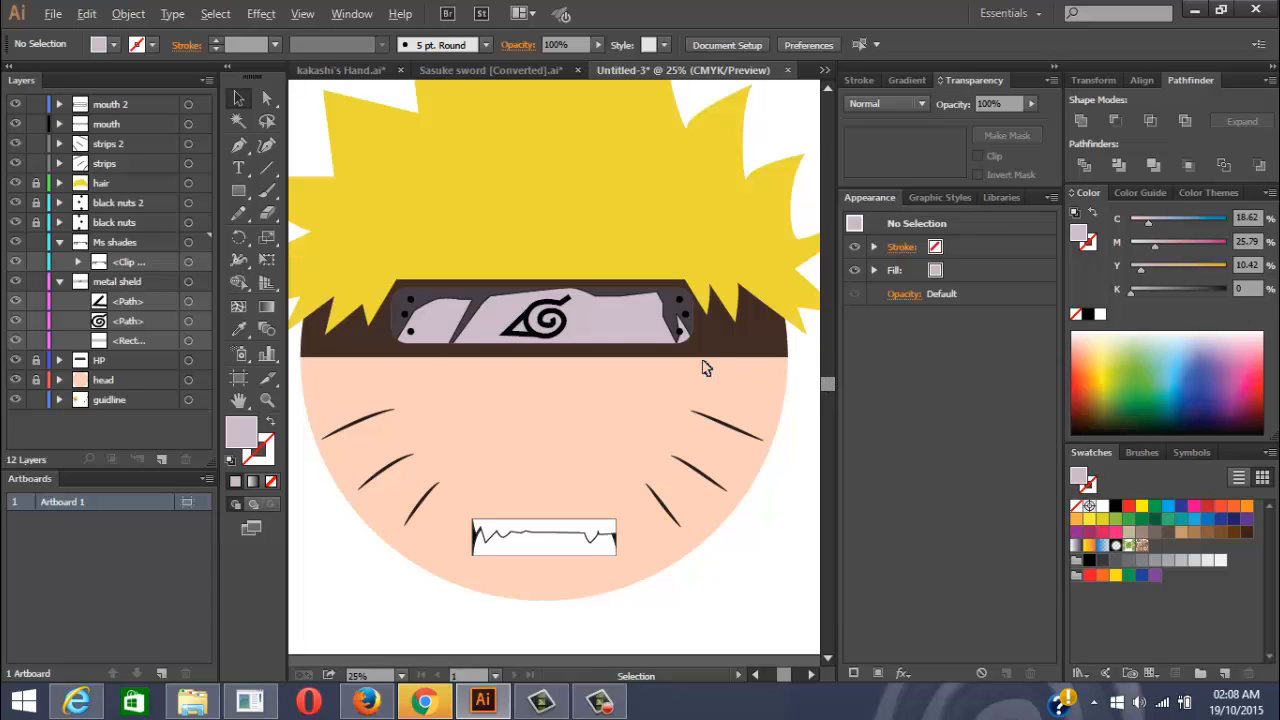
Try to set the opacity to 40% with only the Ms shades layer row highlighted
{"action": "scroll", "coordinate": [700, 366], "scroll_direction": "down", "scroll_amount": 2}
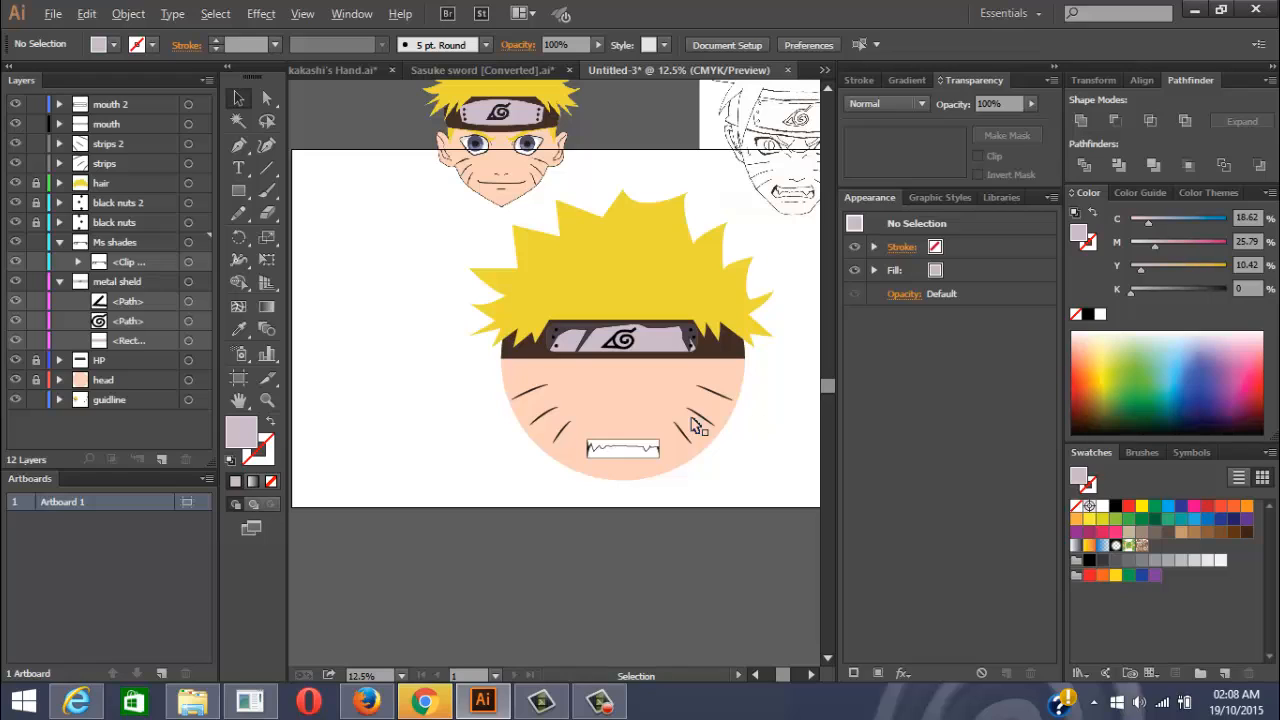
{"action": "left_click", "coordinate": [79, 262]}
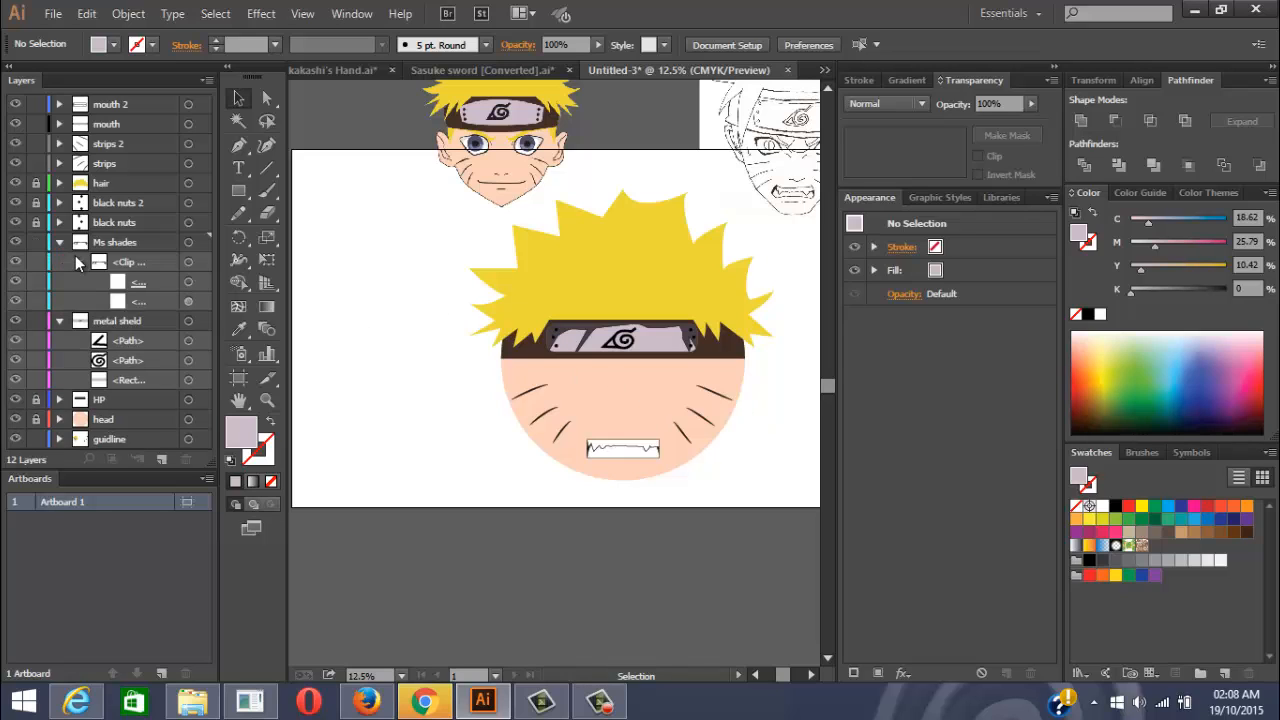
{"action": "left_click", "coordinate": [115, 242]}
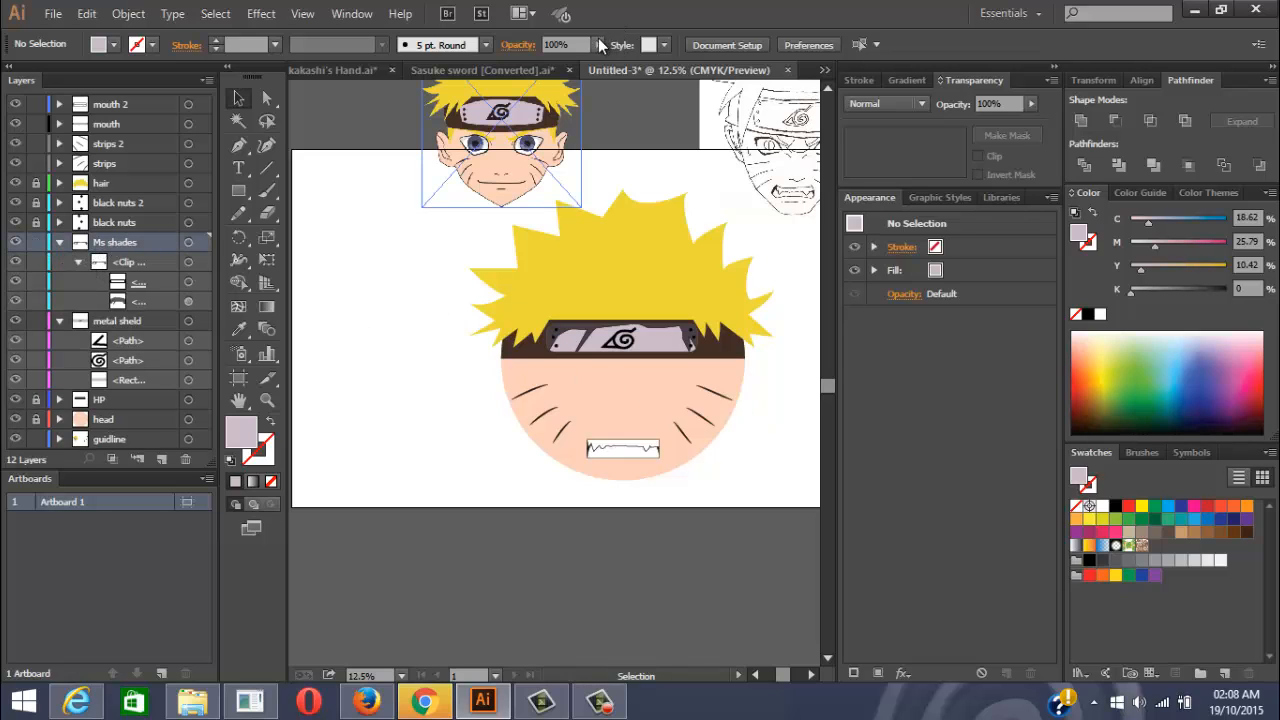
{"action": "type", "text": "40"}
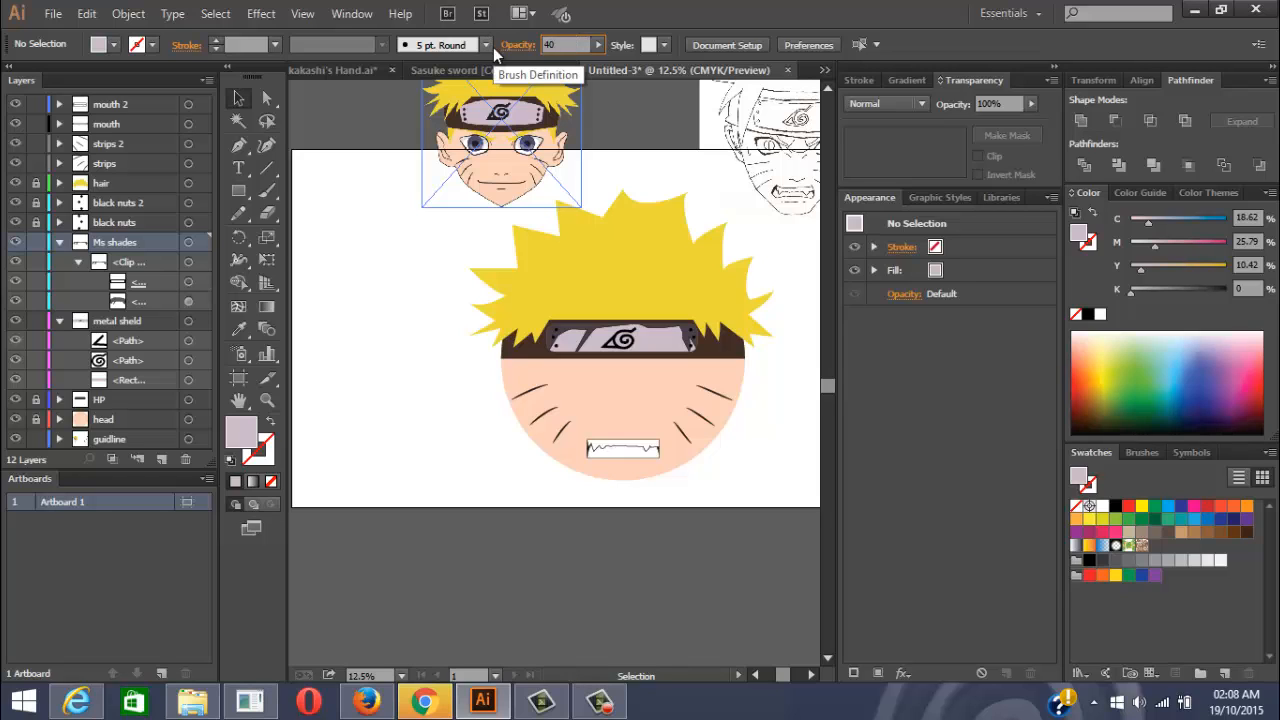
{"action": "key", "text": "Return"}
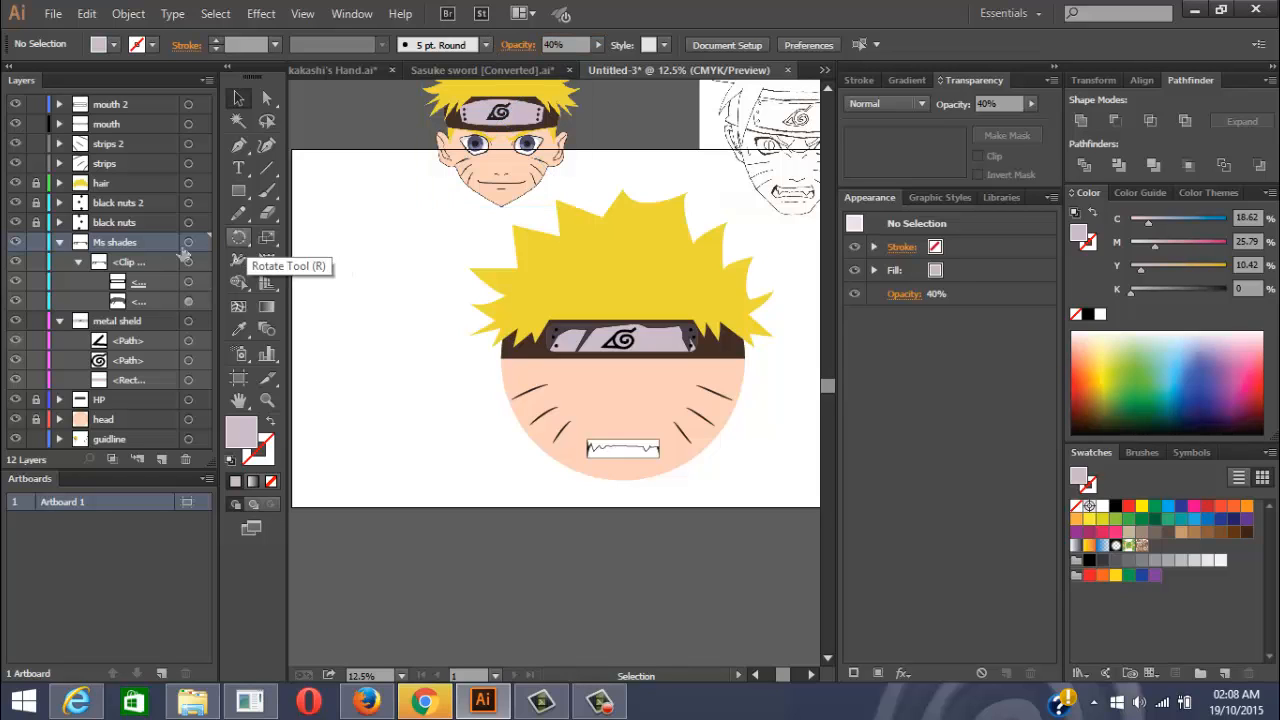
Target the whole Ms shades layer, set its opacity to 40%, and deselect it
{"action": "left_click", "coordinate": [188, 242]}
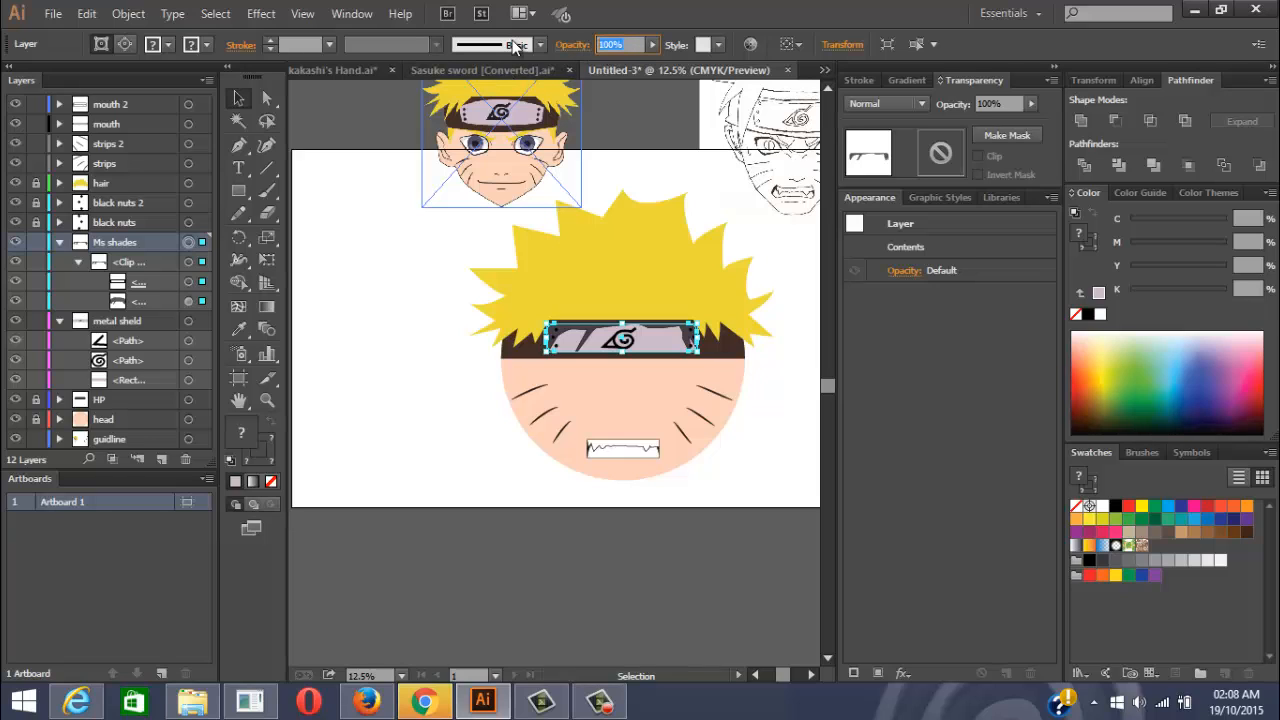
{"action": "type", "text": "40"}
{"action": "key", "text": "Return"}
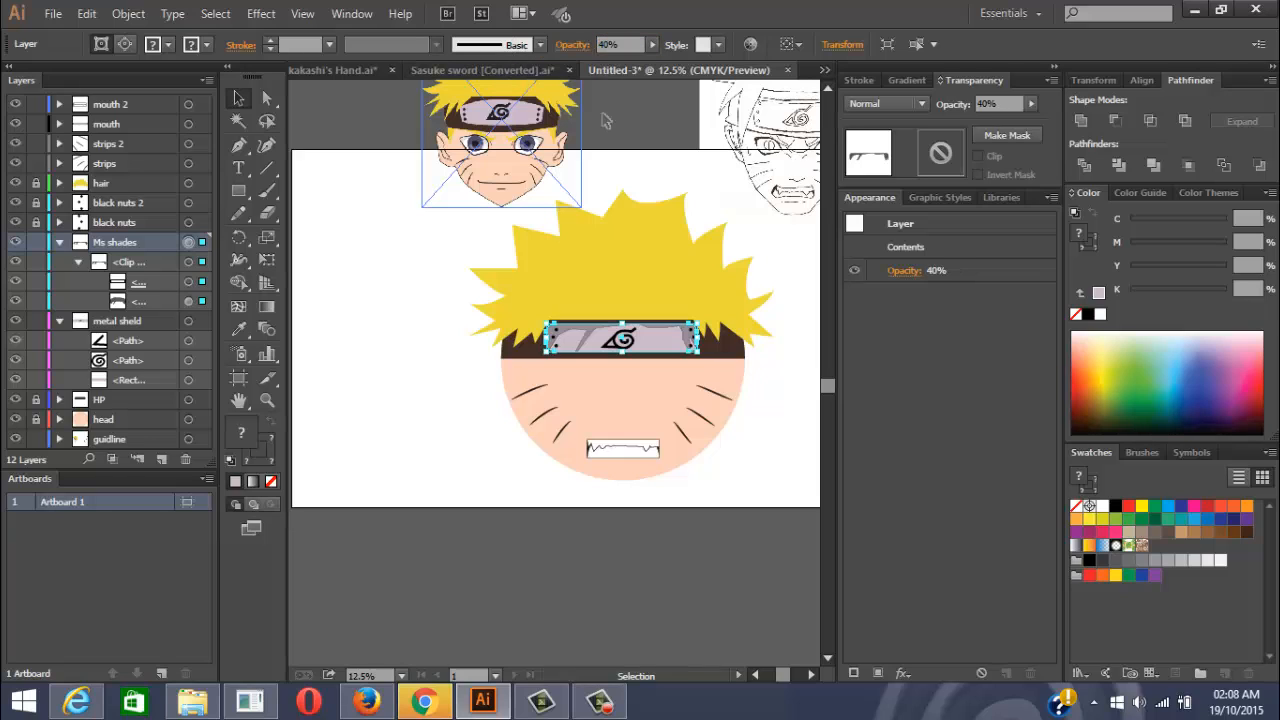
{"action": "left_click", "coordinate": [748, 400]}
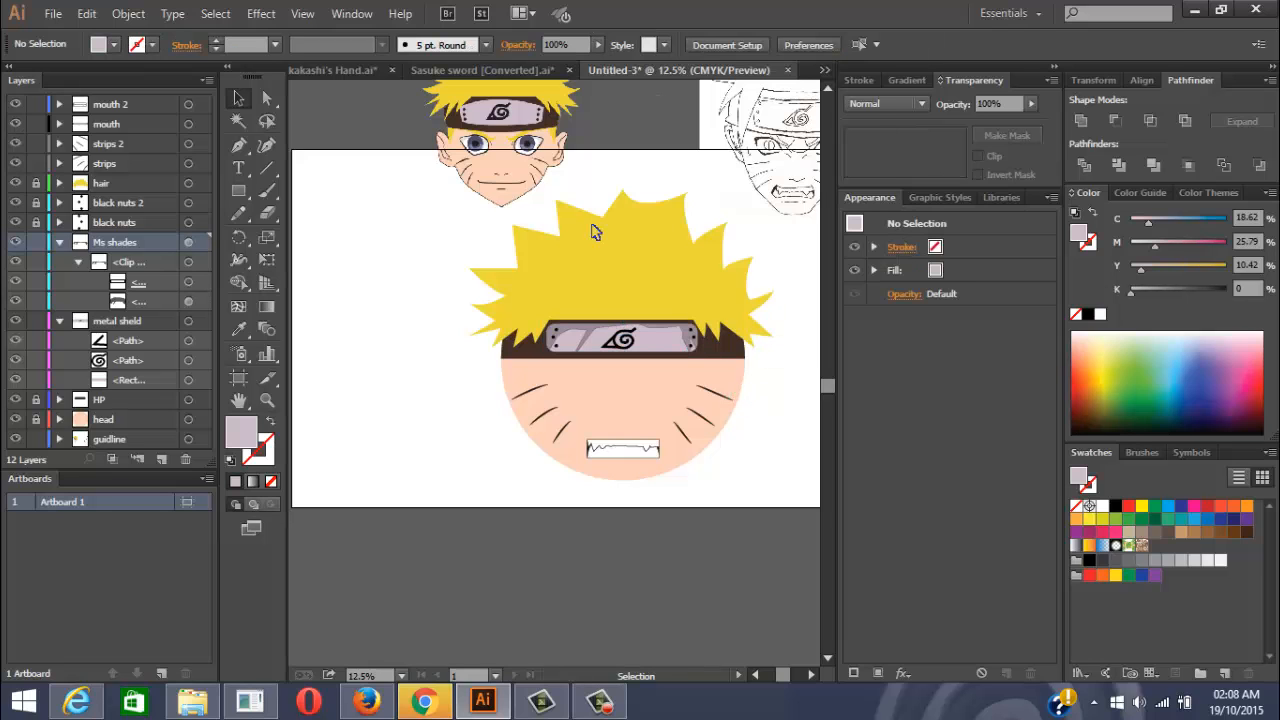
Switch to the Sasuke sword document and draw a tall black rectangle about 26 × 469 px beside the existing sword
{"action": "scroll", "coordinate": [725, 400], "scroll_direction": "down", "scroll_amount": 1}
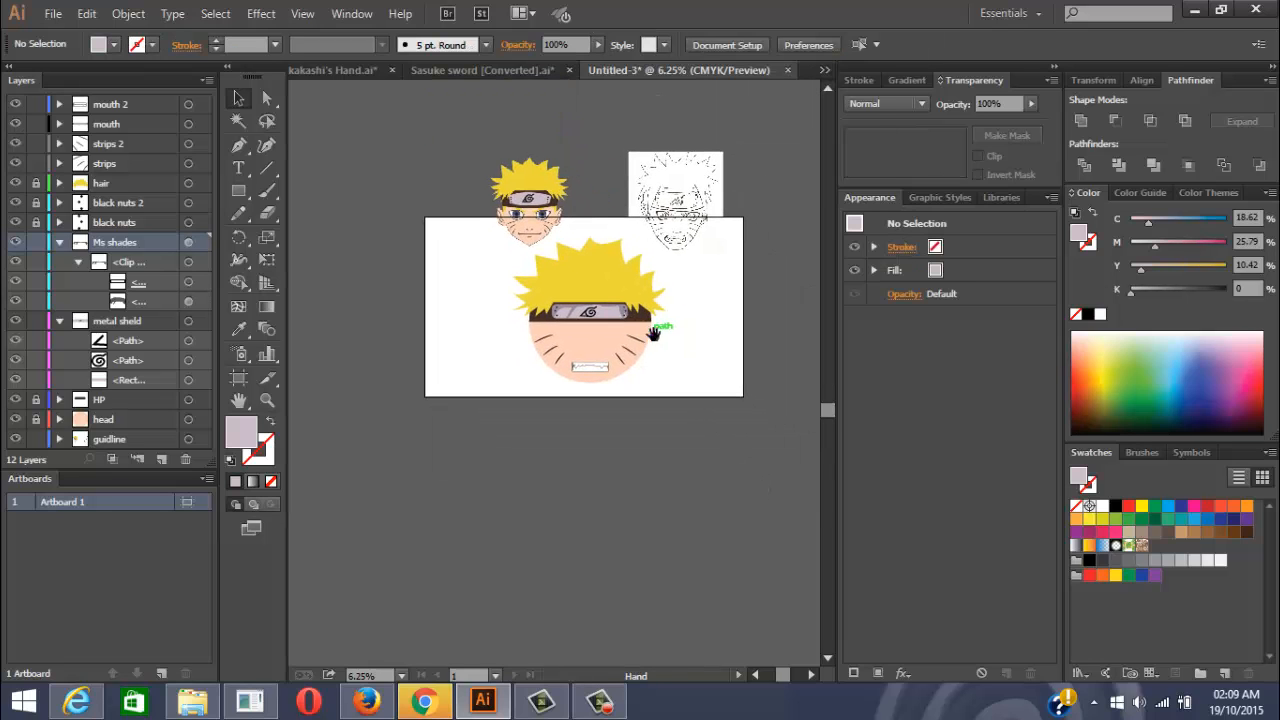
{"action": "scroll", "coordinate": [660, 366], "scroll_direction": "up", "scroll_amount": 1}
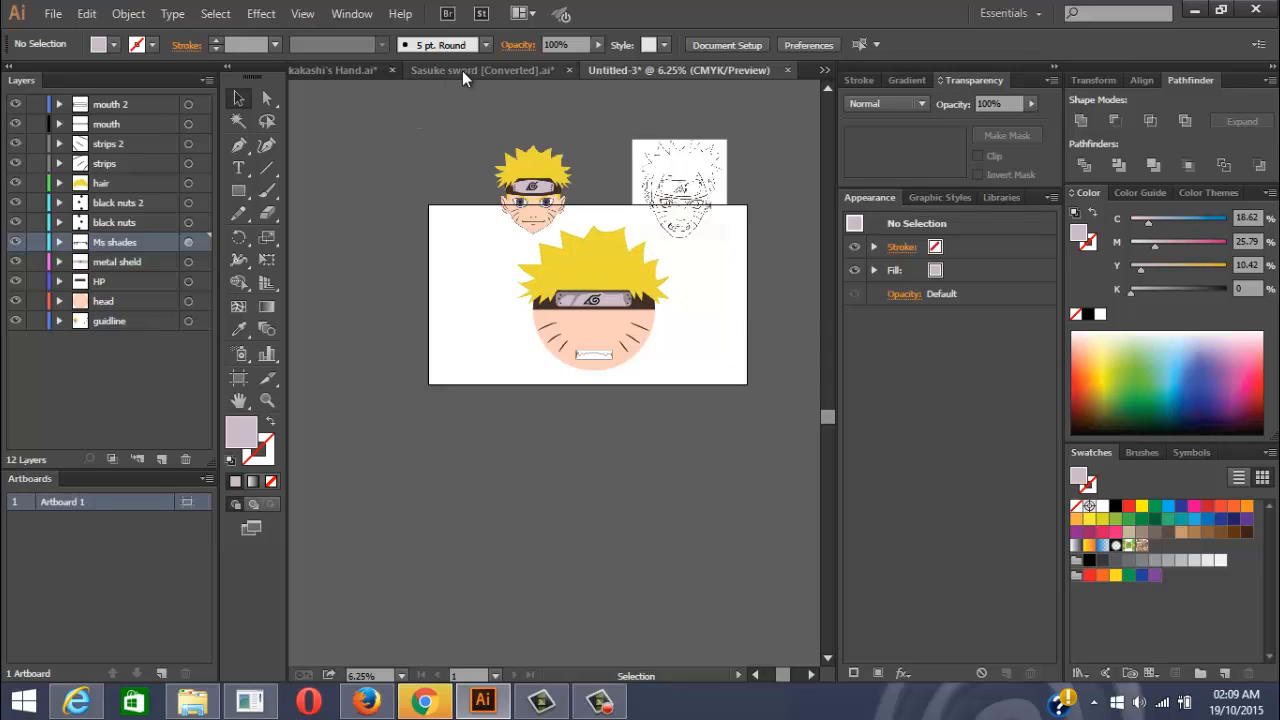
{"action": "left_click", "coordinate": [540, 70]}
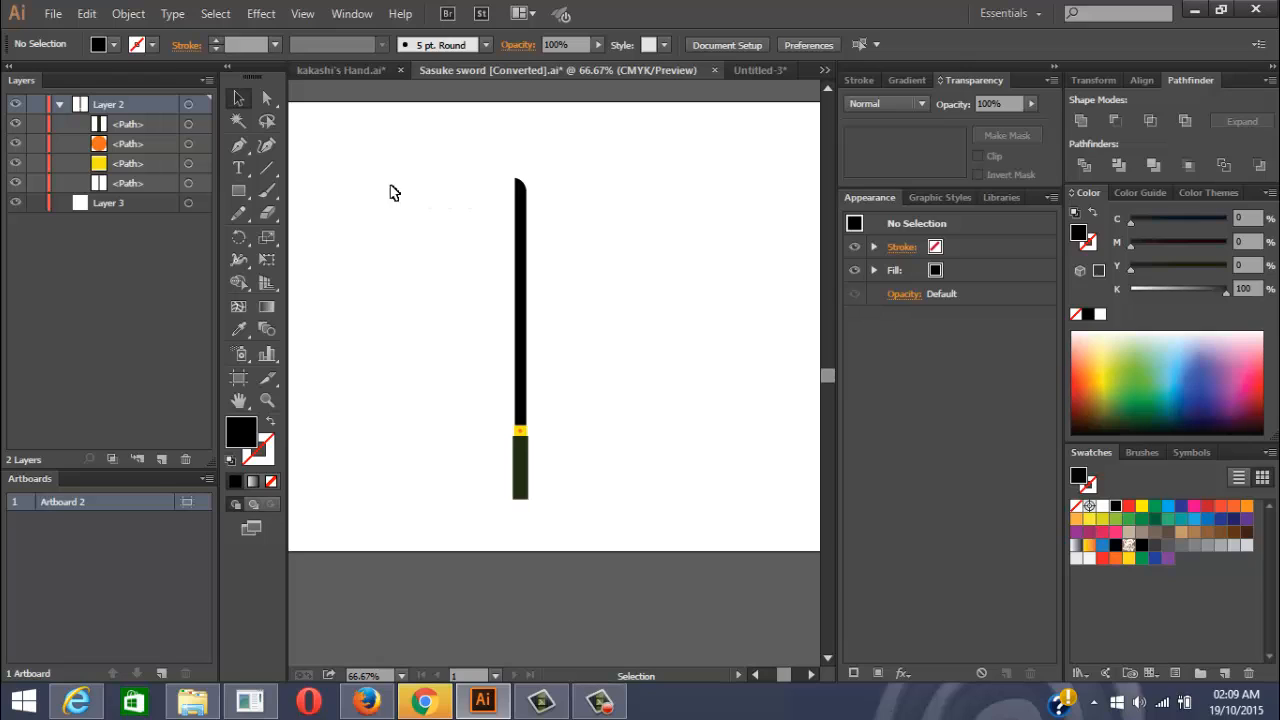
{"action": "left_click_drag", "start_coordinate": [557, 223], "coordinate": [495, 211]}
{"action": "left_click", "coordinate": [239, 190]}
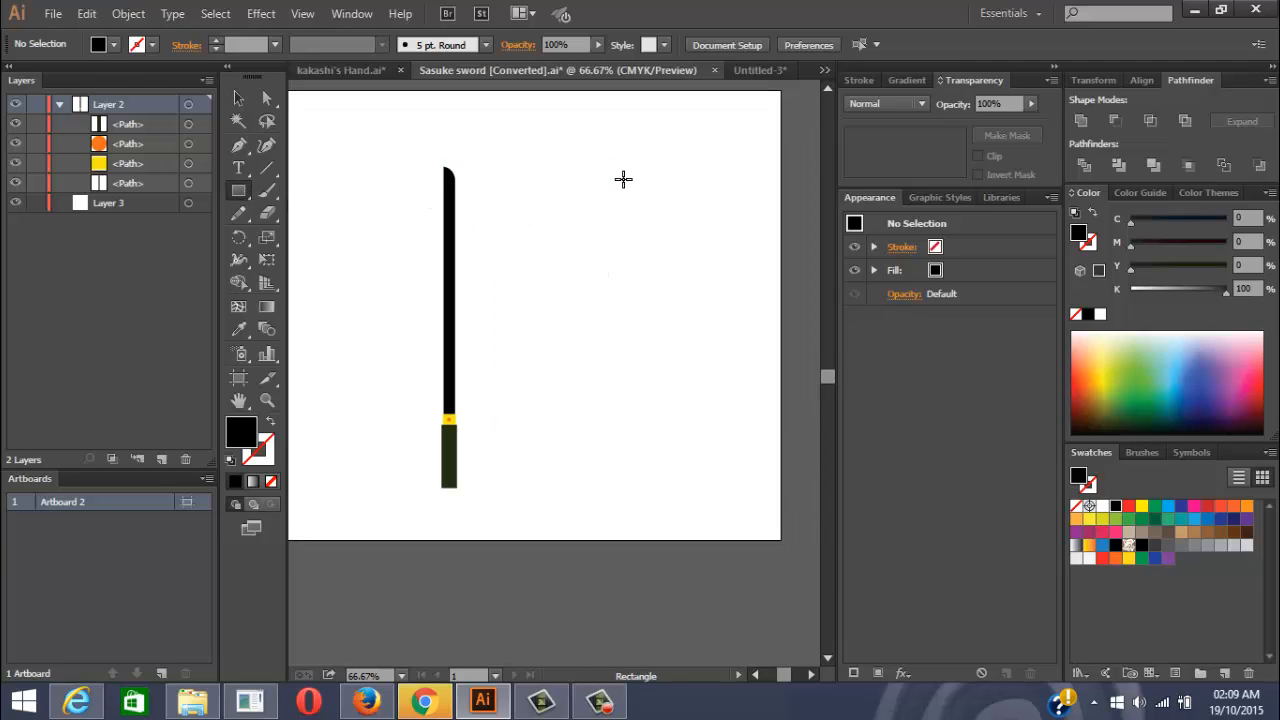
{"action": "left_click_drag", "start_coordinate": [592, 158], "coordinate": [607, 453]}
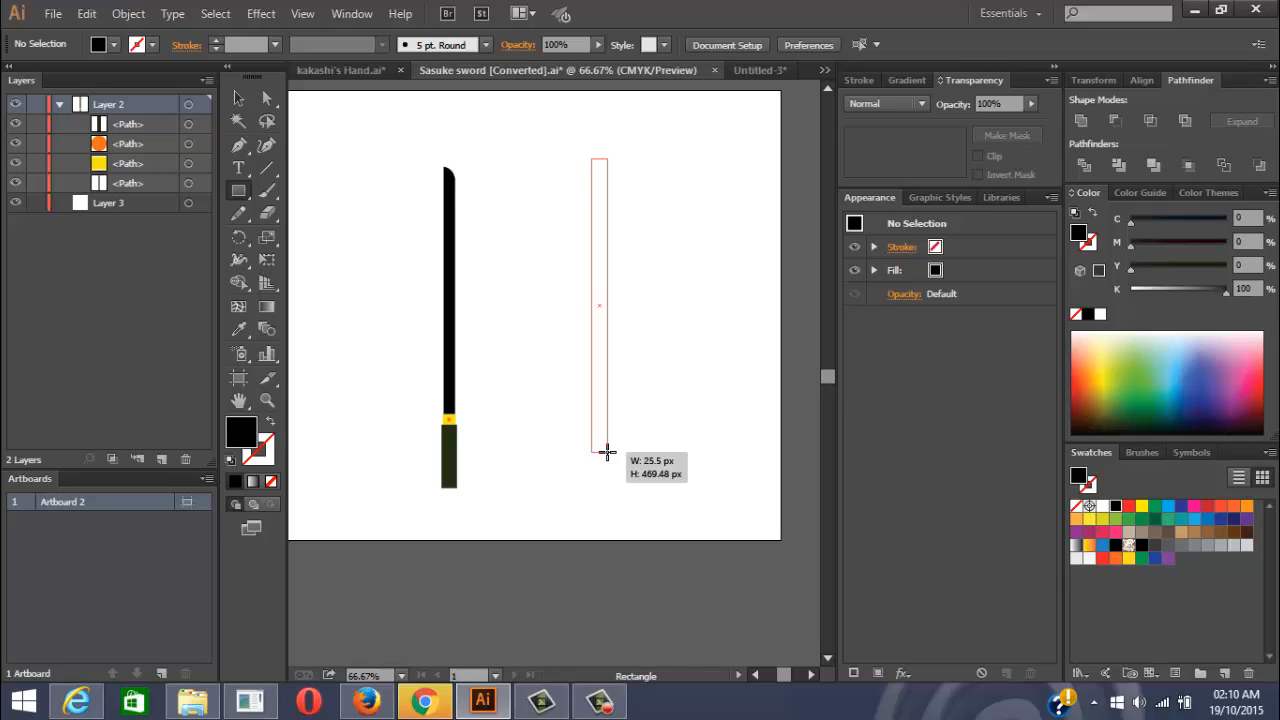
{"action": "left_click_drag", "start_coordinate": [607, 453], "coordinate": [607, 453]}
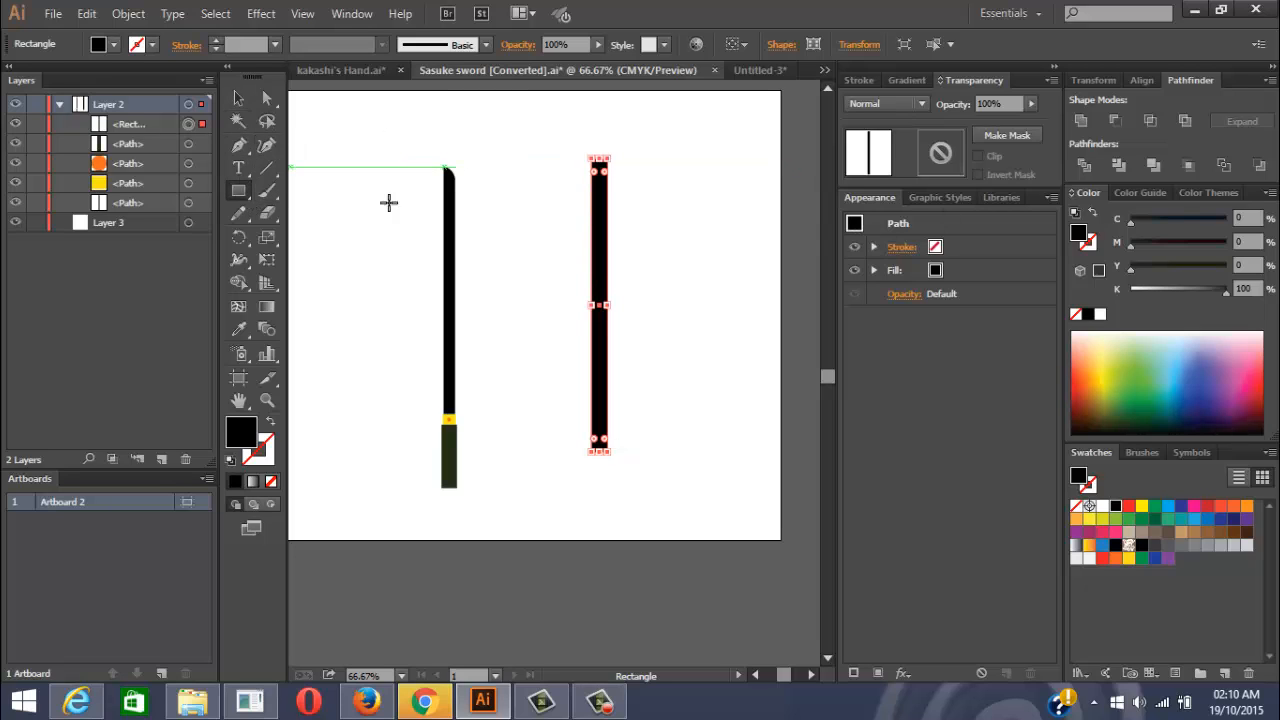
Try to draw a curved cutting path across the top of the new black rectangle with the Pen tool
{"action": "scroll", "coordinate": [460, 182], "scroll_direction": "up", "scroll_amount": 3}
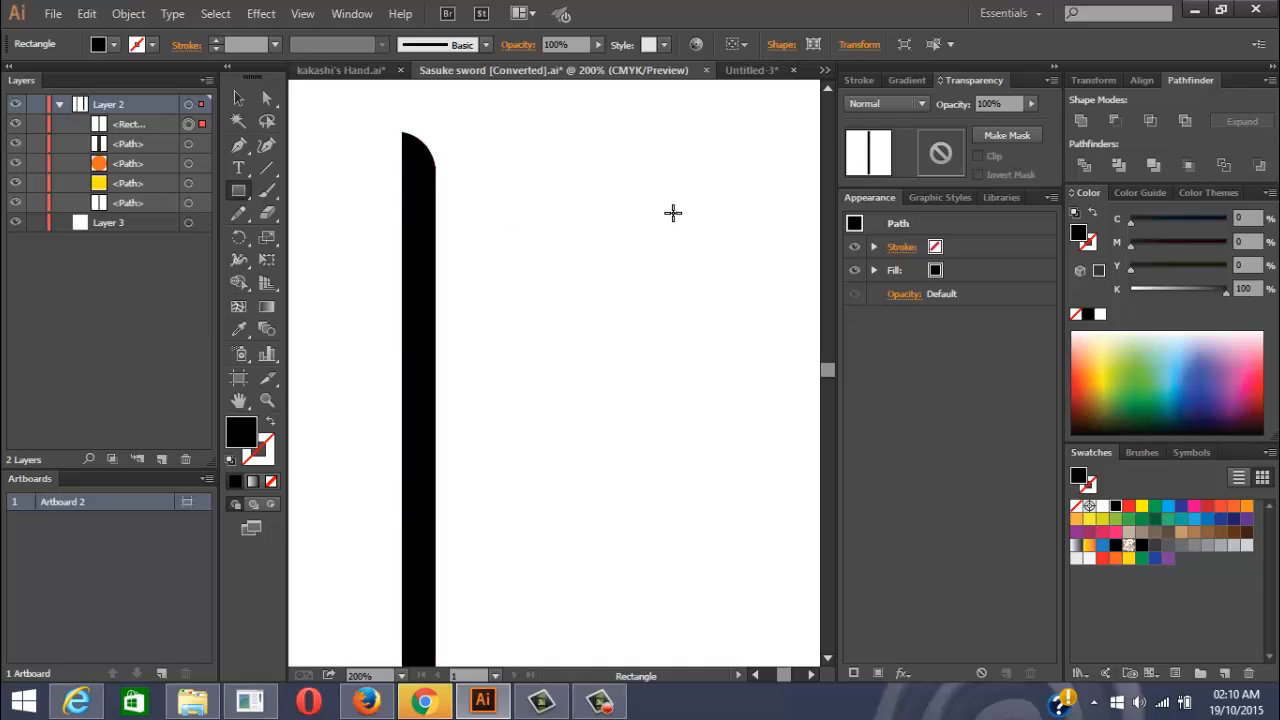
{"action": "scroll", "coordinate": [672, 212], "scroll_direction": "down", "scroll_amount": 2}
{"action": "left_click", "coordinate": [239, 146]}
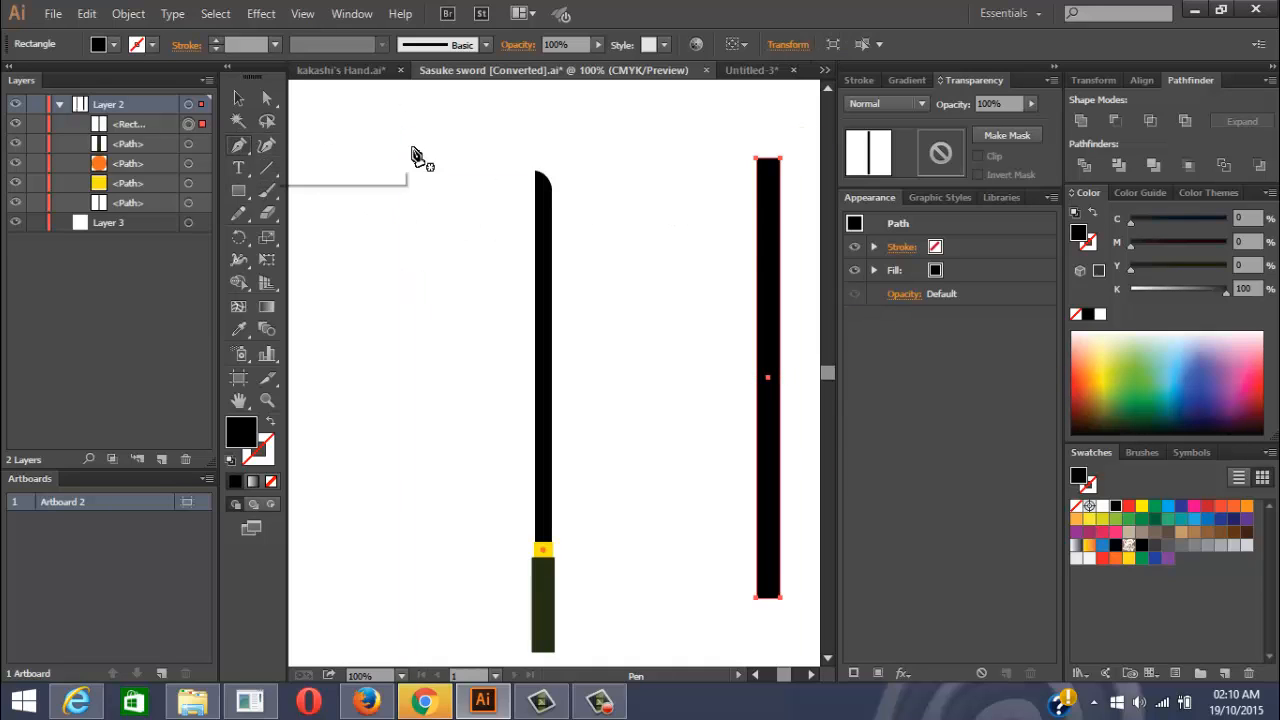
{"action": "left_click_drag", "start_coordinate": [652, 206], "coordinate": [475, 265]}
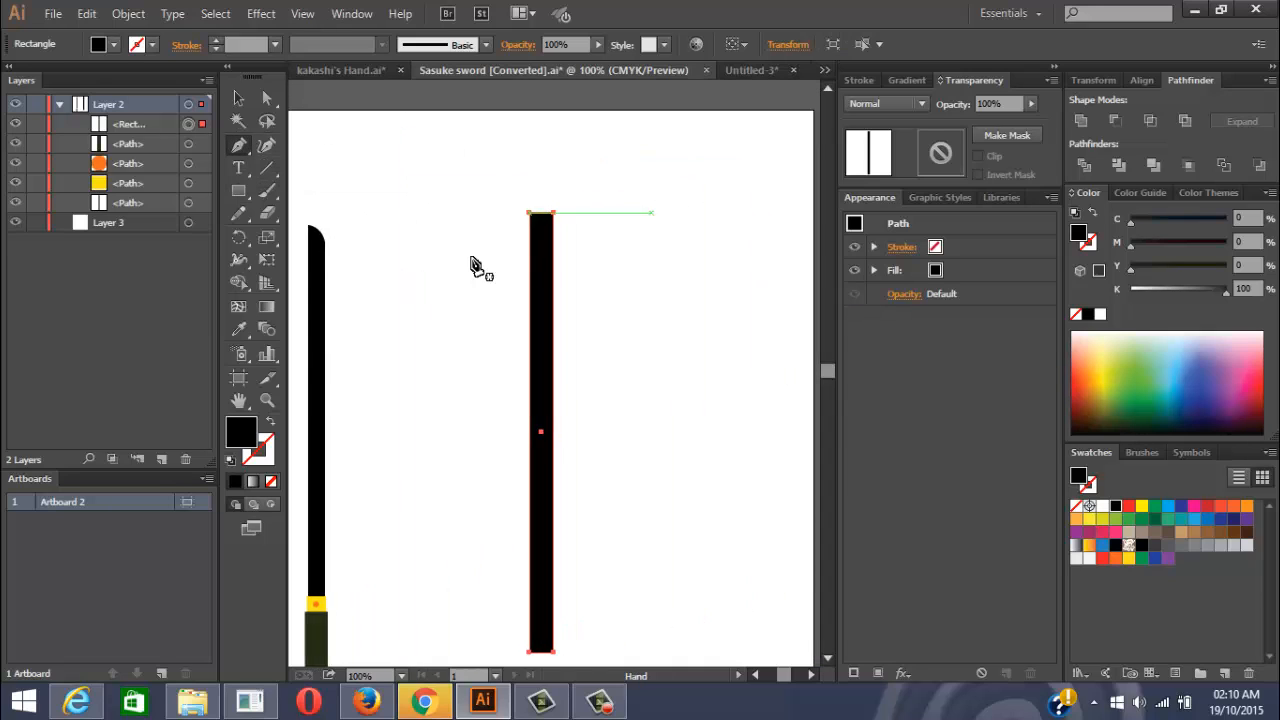
{"action": "scroll", "coordinate": [560, 254], "scroll_direction": "up", "scroll_amount": 1}
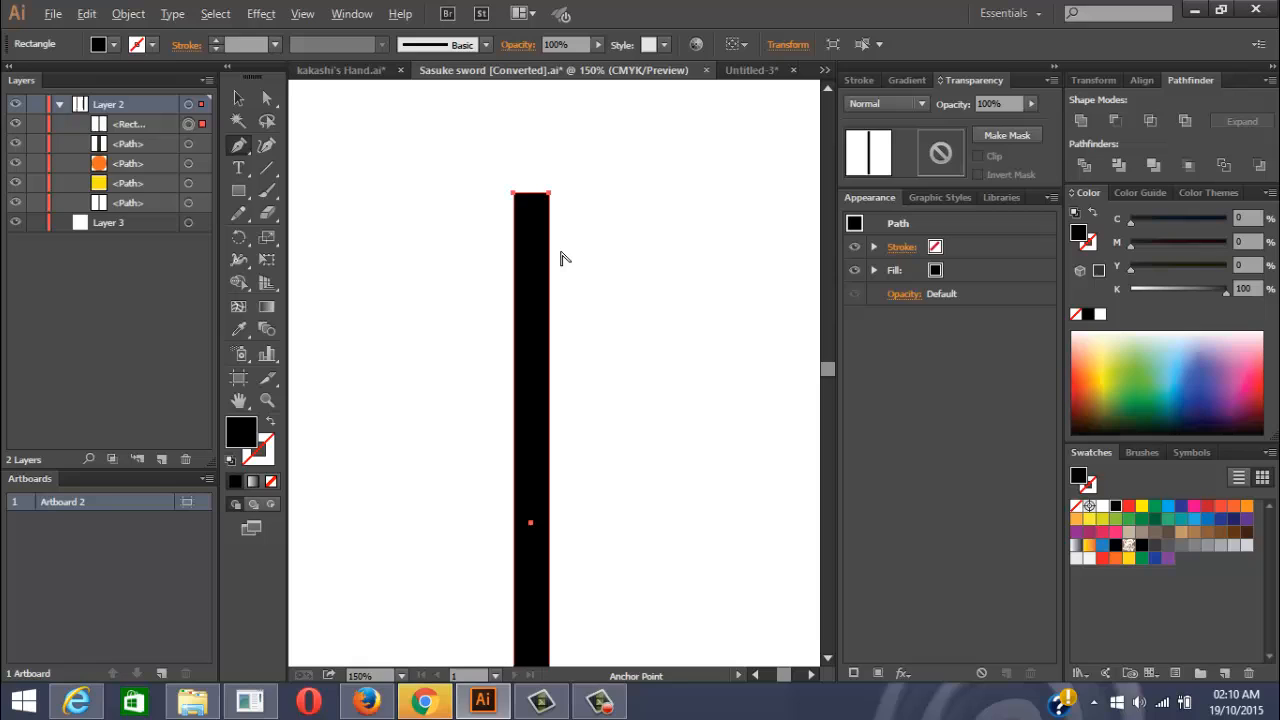
{"action": "left_click", "coordinate": [494, 185]}
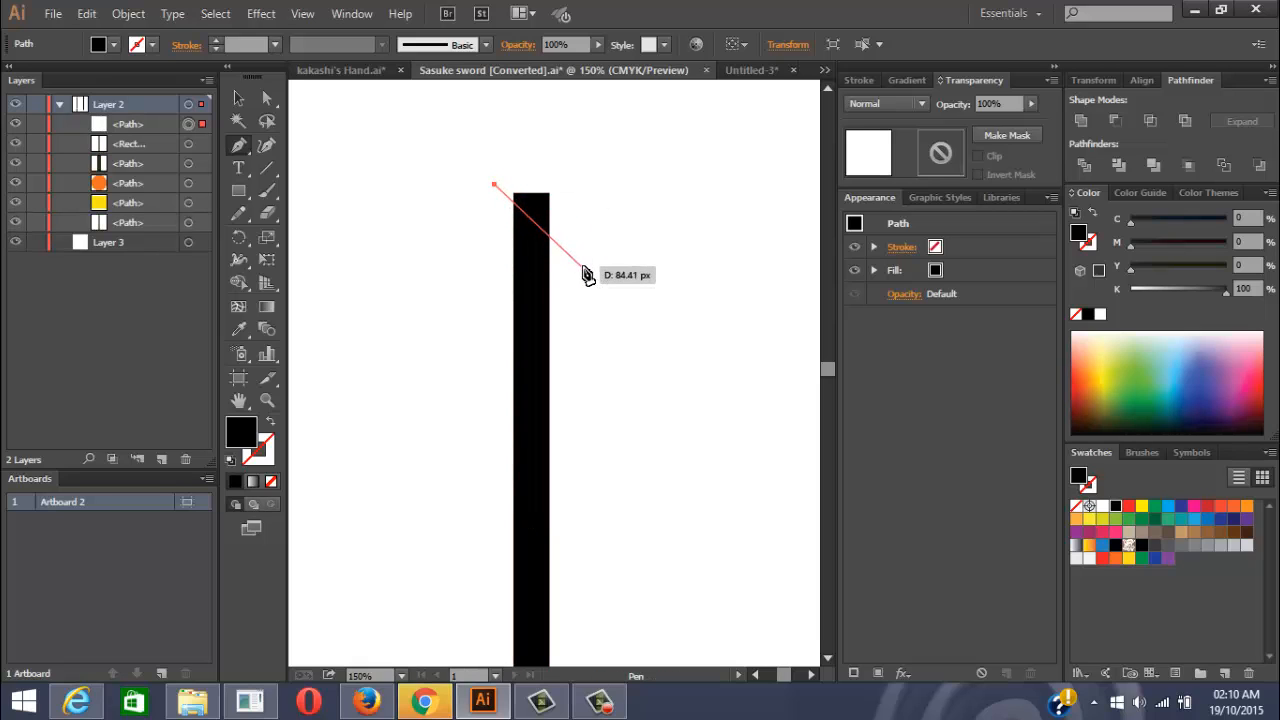
{"action": "left_click_drag", "start_coordinate": [582, 262], "coordinate": [646, 346]}
{"action": "key", "text": "ctrl+z"}
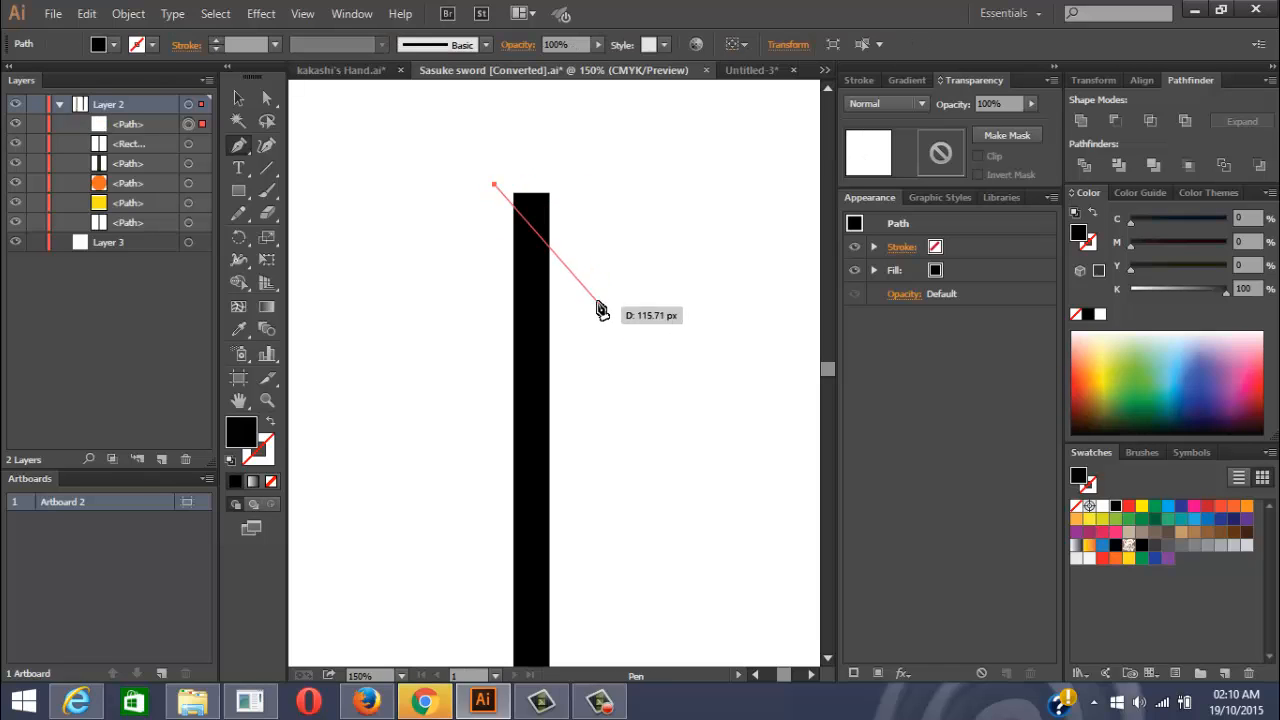
{"action": "key", "text": "ctrl+z"}
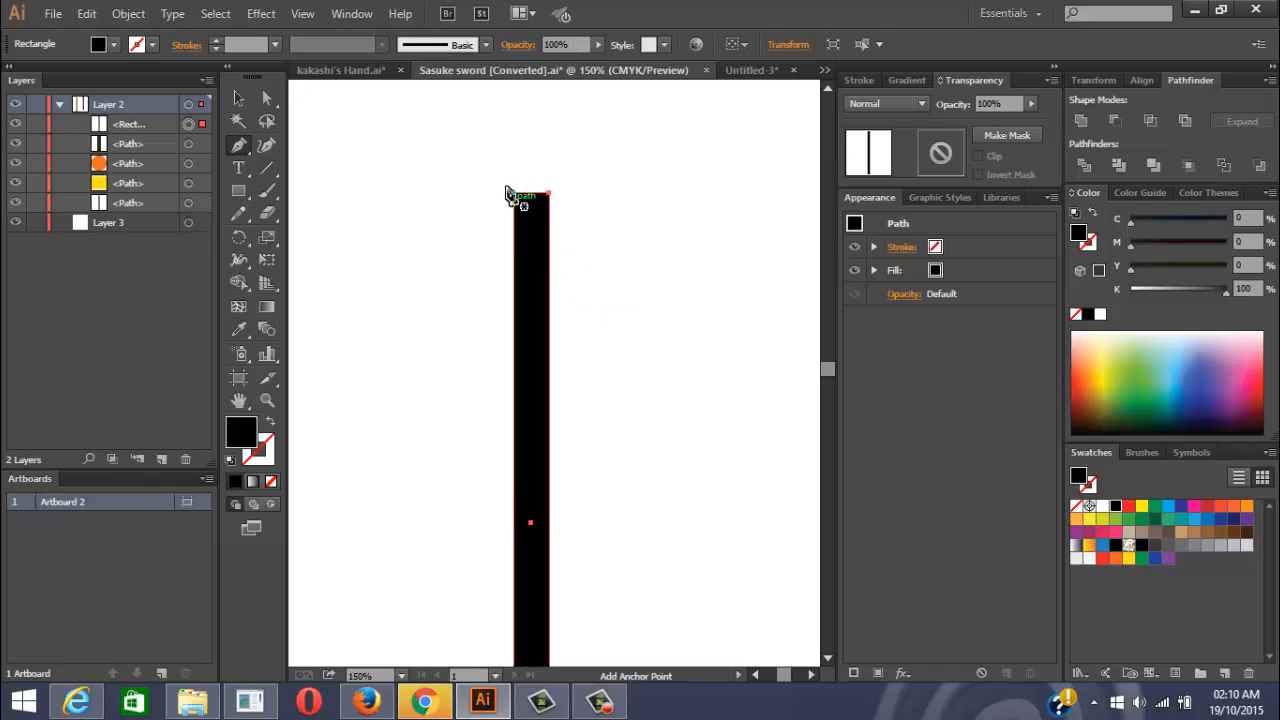
{"action": "left_click", "coordinate": [493, 170]}
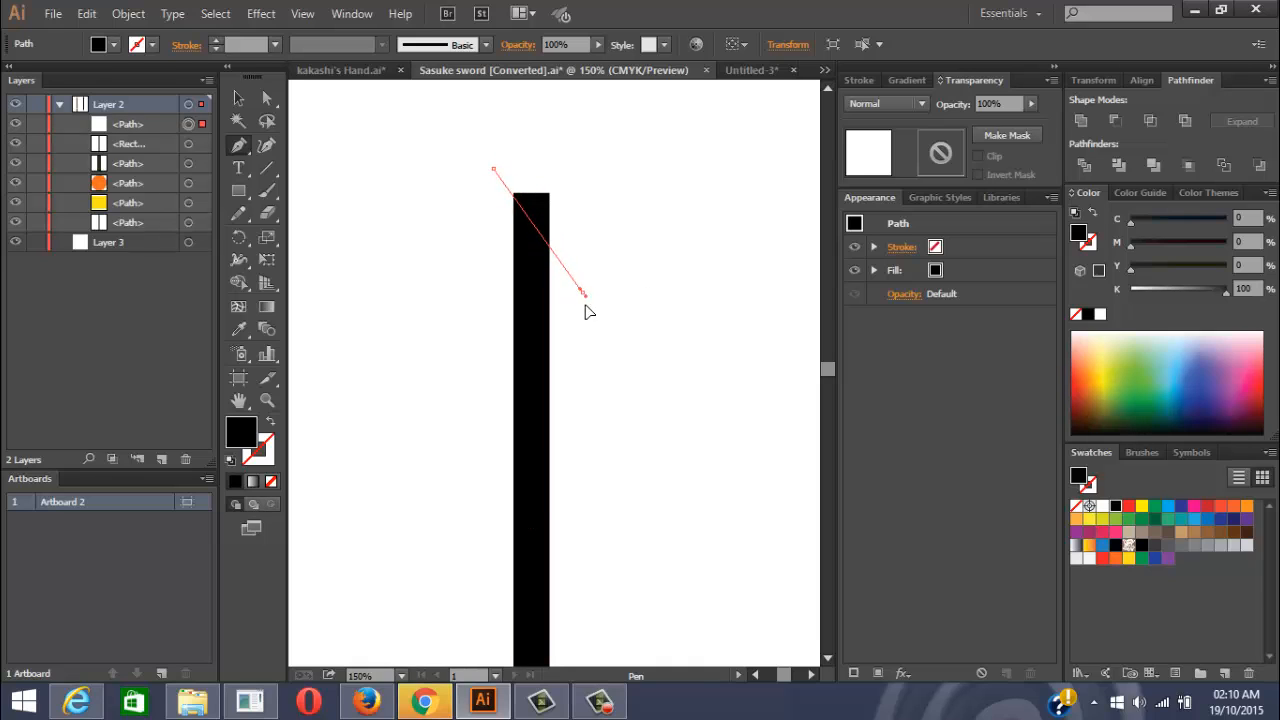
{"action": "left_click_drag", "start_coordinate": [588, 312], "coordinate": [603, 366]}
{"action": "key", "text": "ctrl+z"}
Draw a closed black Pen path covering the top of the tall rectangle, with a curved lower edge sloping down to the right across it
{"action": "left_click", "coordinate": [485, 188]}
{"action": "left_click_drag", "start_coordinate": [581, 270], "coordinate": [623, 357]}
{"action": "left_click_drag", "start_coordinate": [660, 148], "coordinate": [662, 128]}
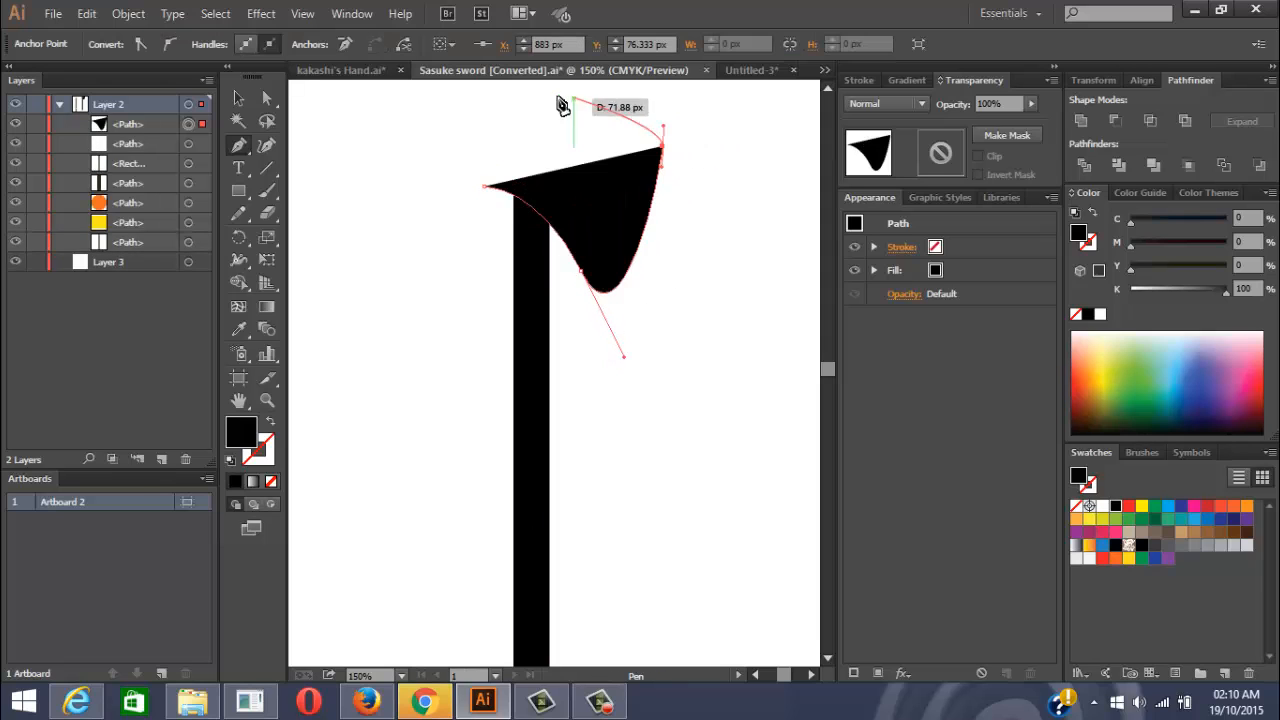
{"action": "left_click", "coordinate": [484, 106]}
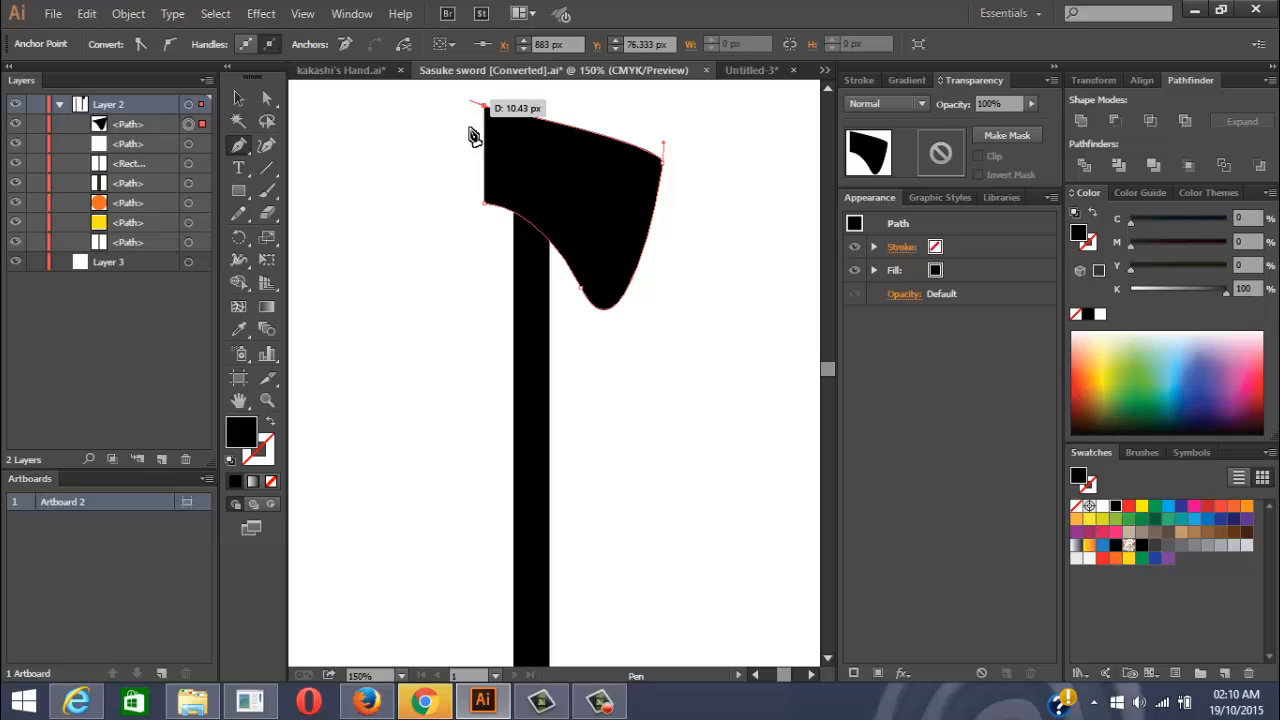
{"action": "left_click", "coordinate": [486, 210]}
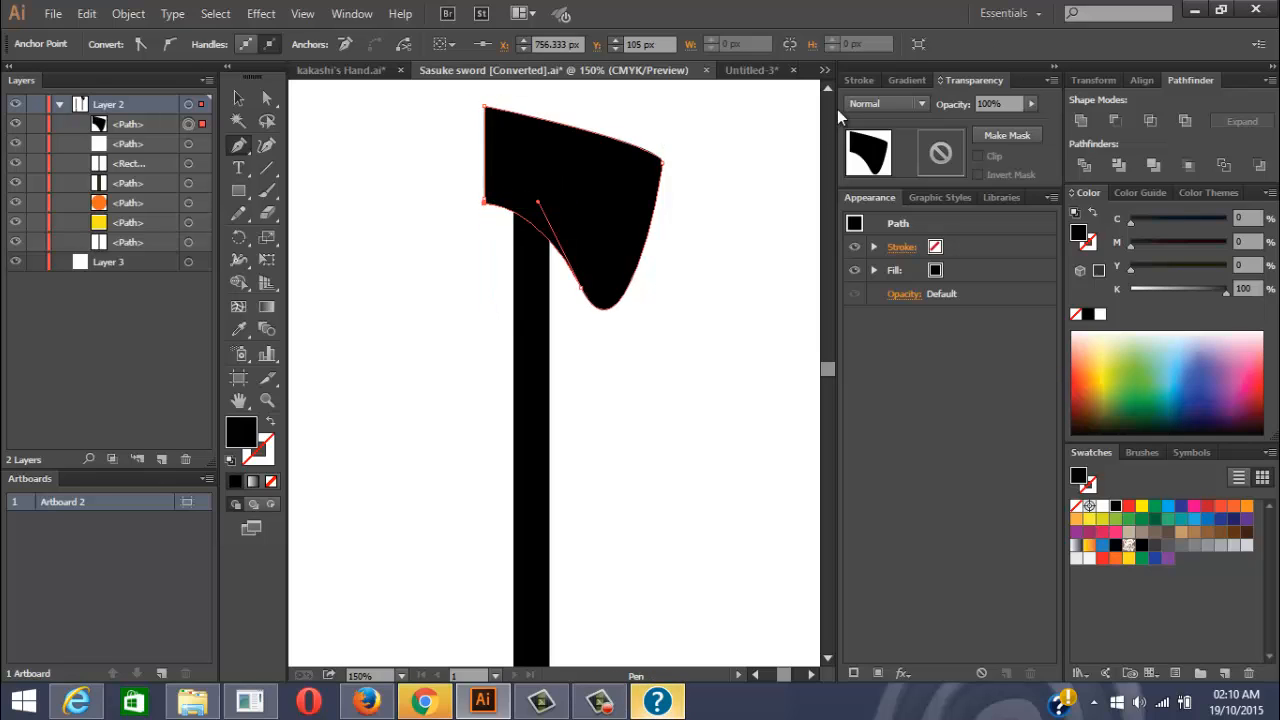
Delete the stray single-point path lying between the cutting shape and the rectangle on Layer 2
{"action": "left_click", "coordinate": [860, 80]}
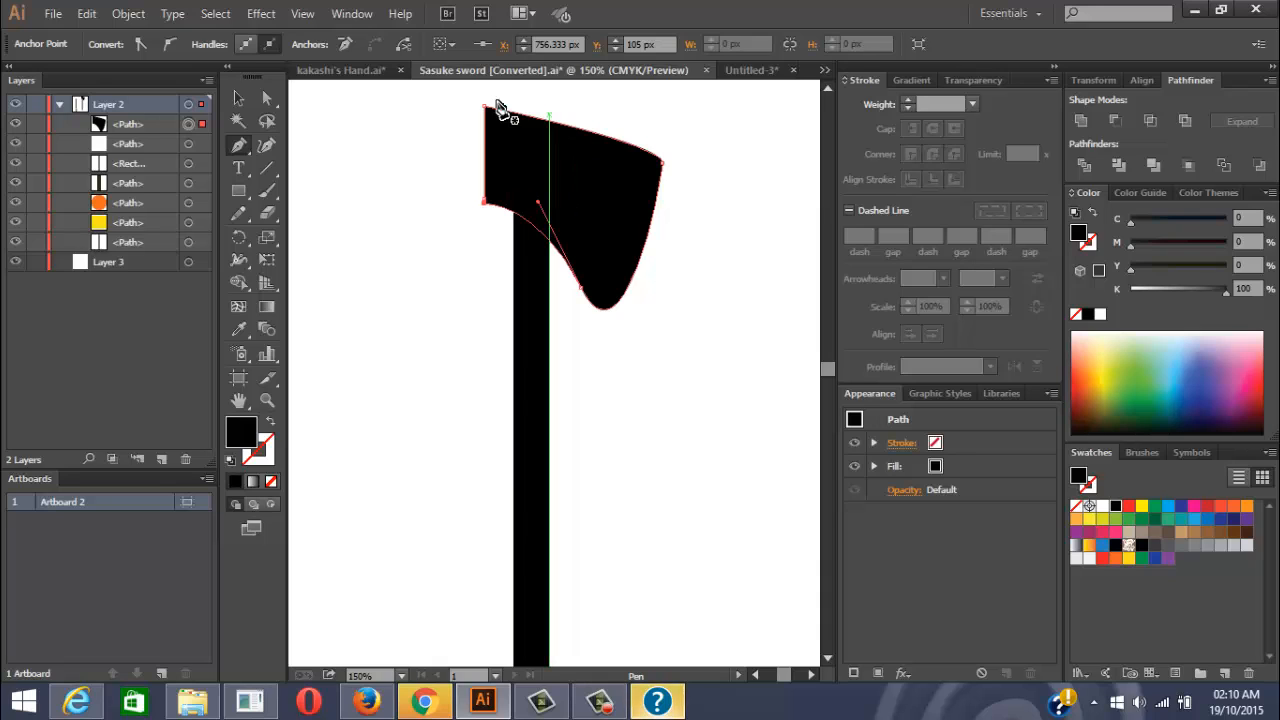
{"action": "left_click", "coordinate": [188, 144], "text": "shift"}
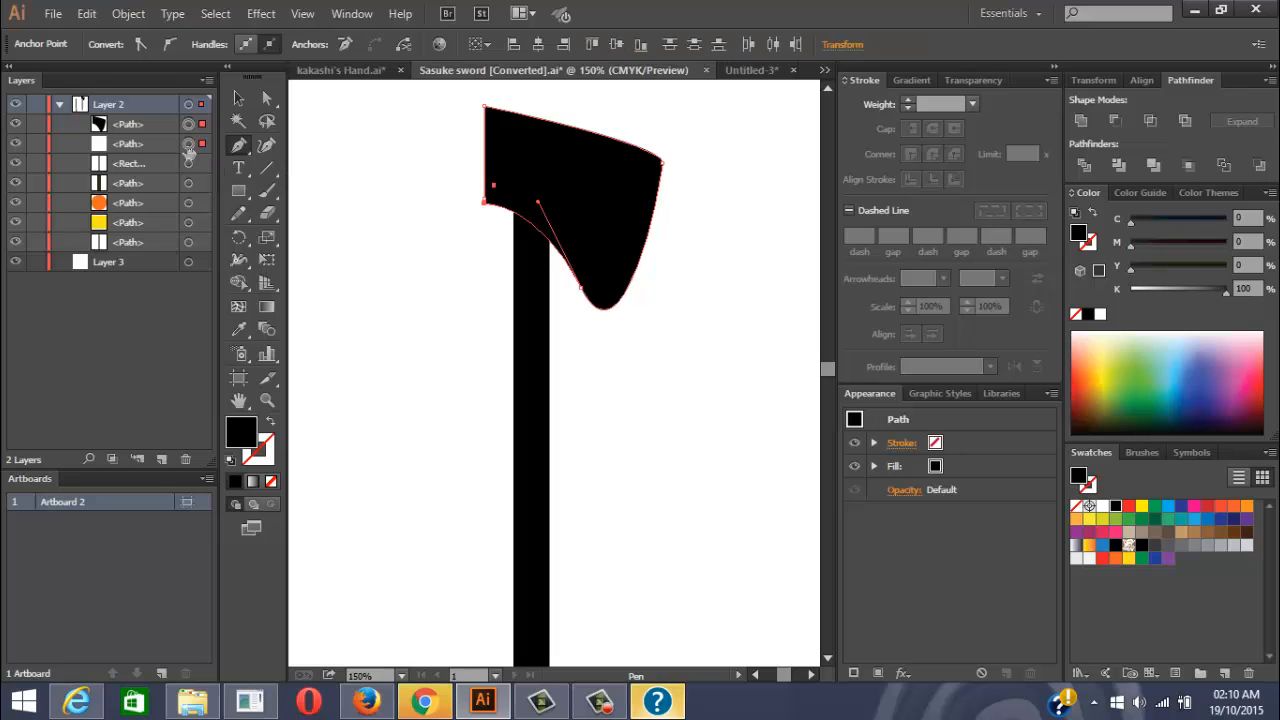
{"action": "scroll", "coordinate": [709, 323], "scroll_direction": "down", "scroll_amount": 4}
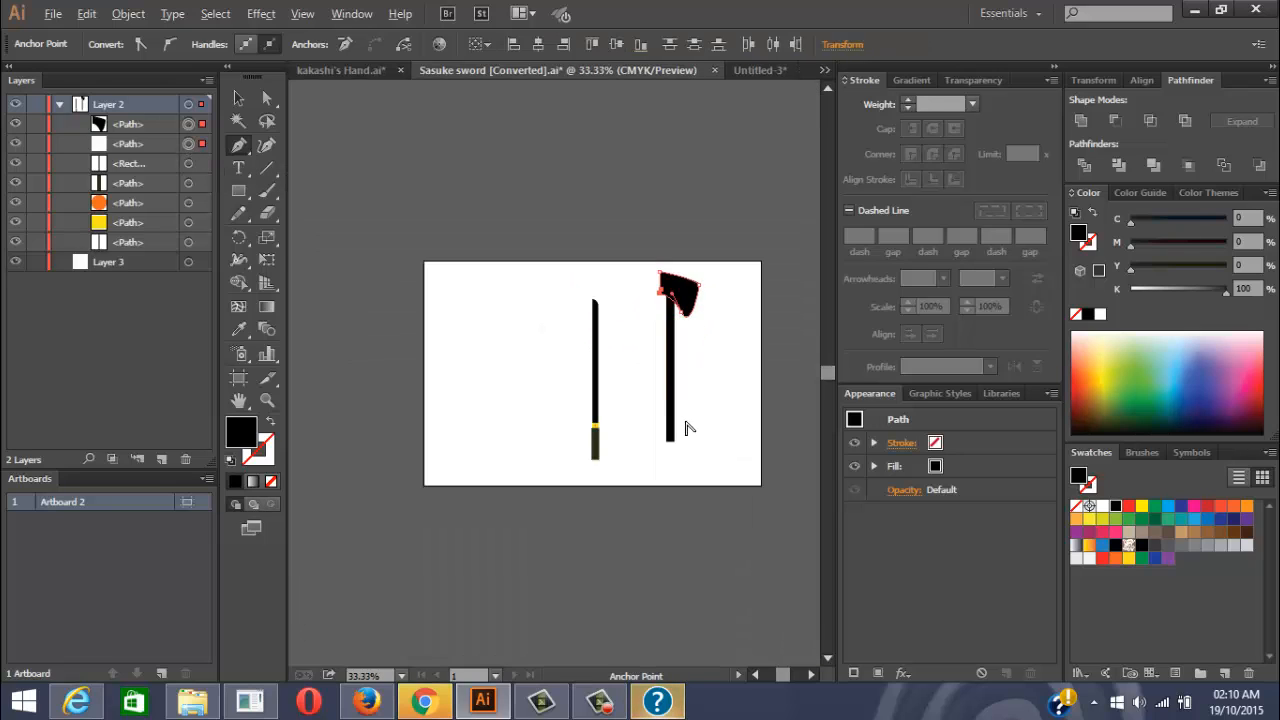
{"action": "scroll", "coordinate": [686, 425], "scroll_direction": "up", "scroll_amount": 3}
{"action": "left_click", "coordinate": [138, 148]}
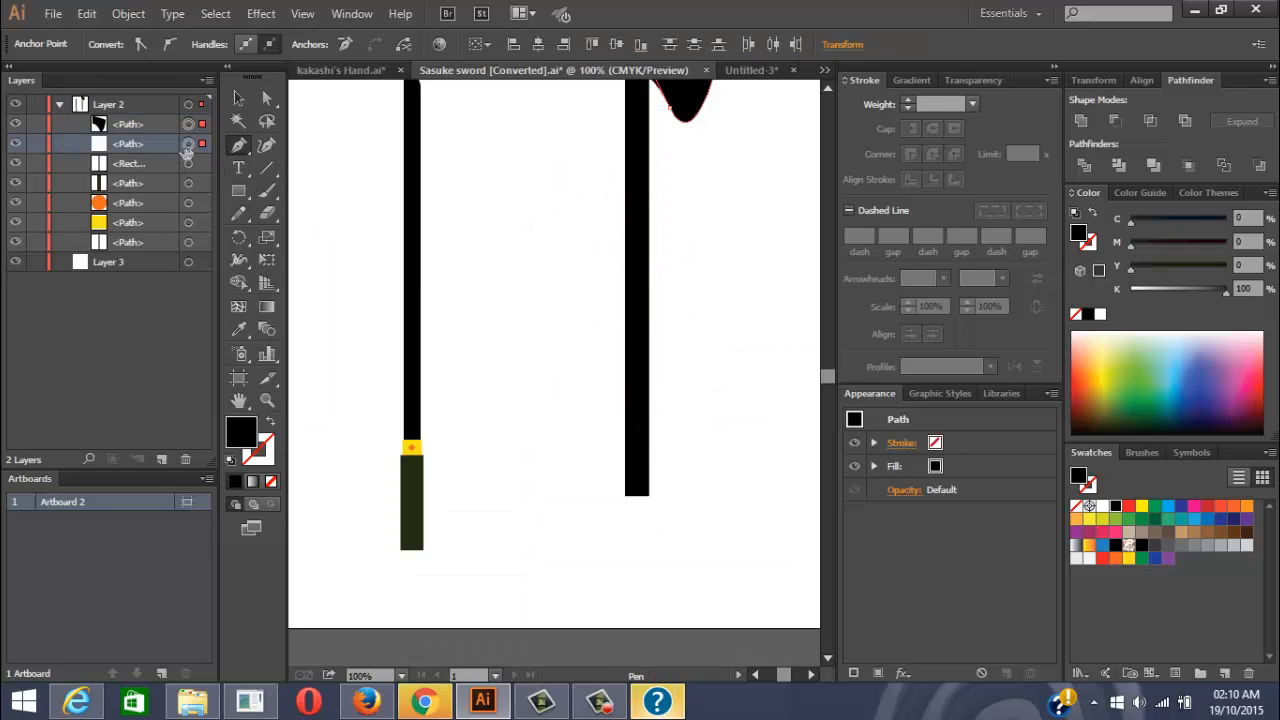
{"action": "left_click", "coordinate": [185, 459]}
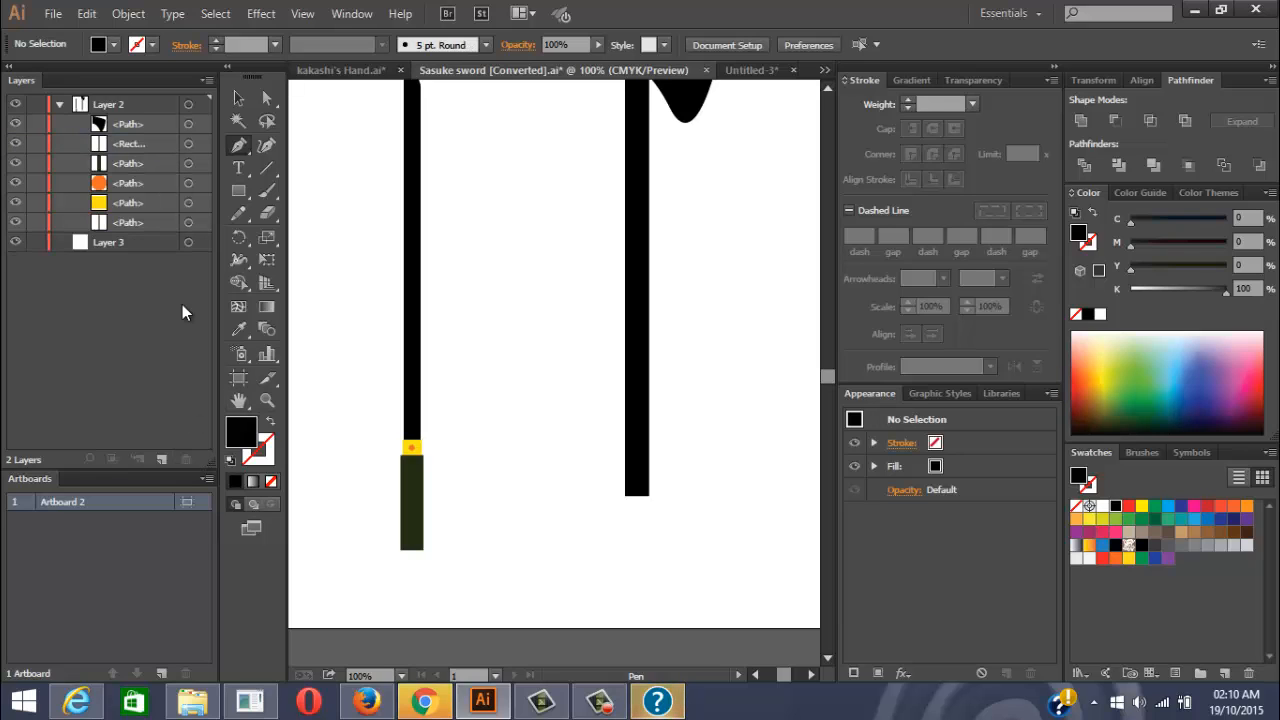
Select the cutting shape together with the tall rectangle and subtract the front shape to form the blade's slanted, curved tip
{"action": "left_click", "coordinate": [188, 124]}
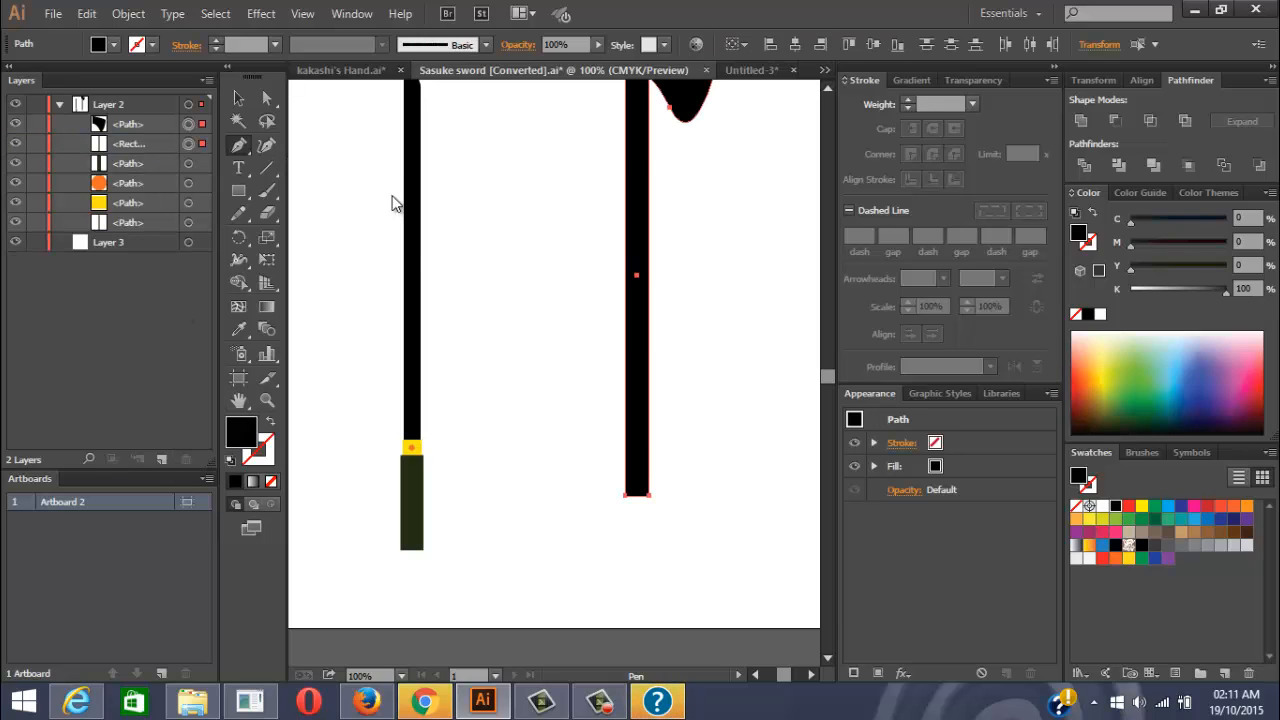
{"action": "scroll", "coordinate": [745, 242], "scroll_direction": "down", "scroll_amount": 1}
{"action": "scroll", "coordinate": [745, 242], "scroll_direction": "up", "scroll_amount": 2}
{"action": "scroll", "coordinate": [760, 246], "scroll_direction": "right", "scroll_amount": 3}
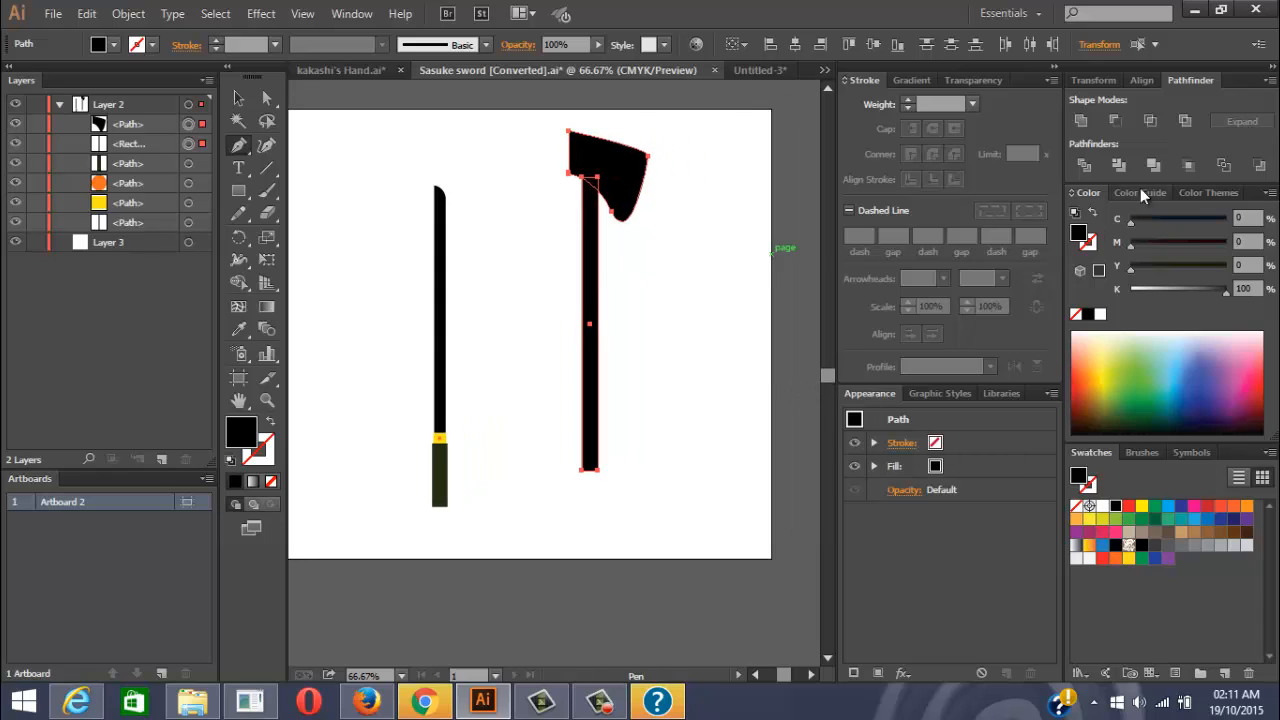
{"action": "left_click", "coordinate": [1118, 120]}
Examine the new blade's cut tip and compare it with the existing sword's blade, yellow guard and handle
{"action": "scroll", "coordinate": [600, 270], "scroll_direction": "up", "scroll_amount": 3}
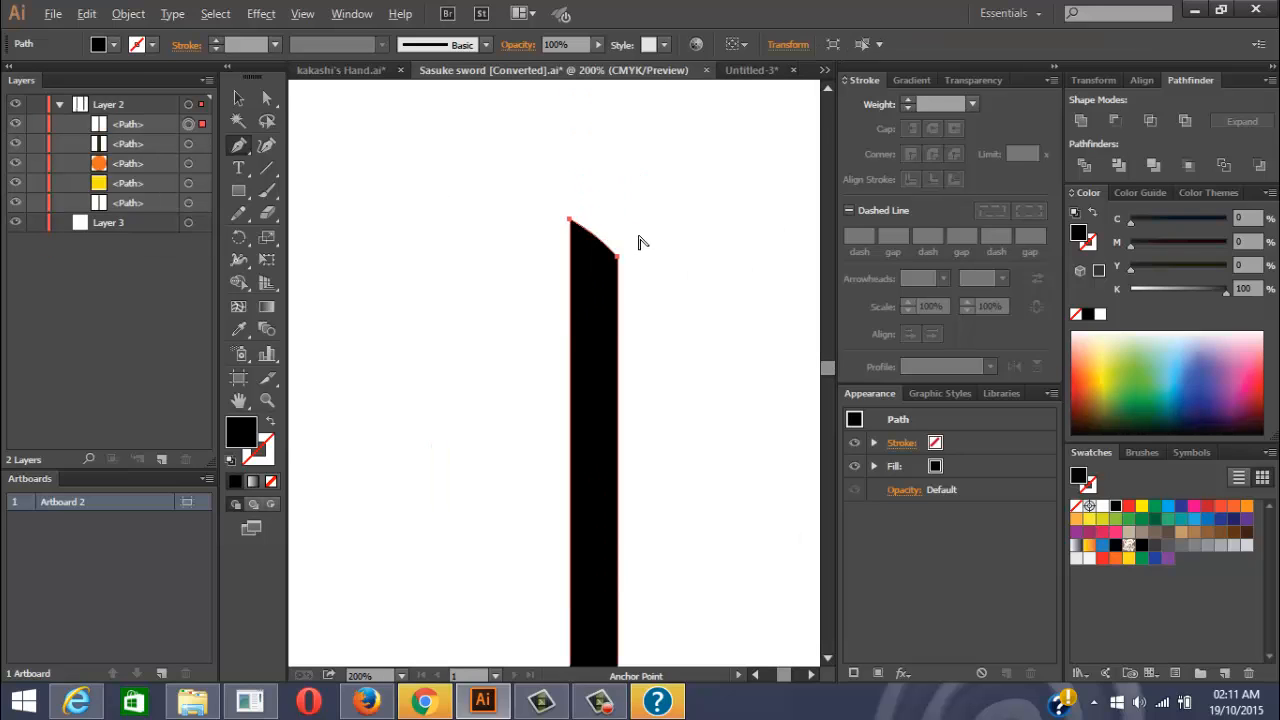
{"action": "scroll", "coordinate": [642, 242], "scroll_direction": "down", "scroll_amount": 2}
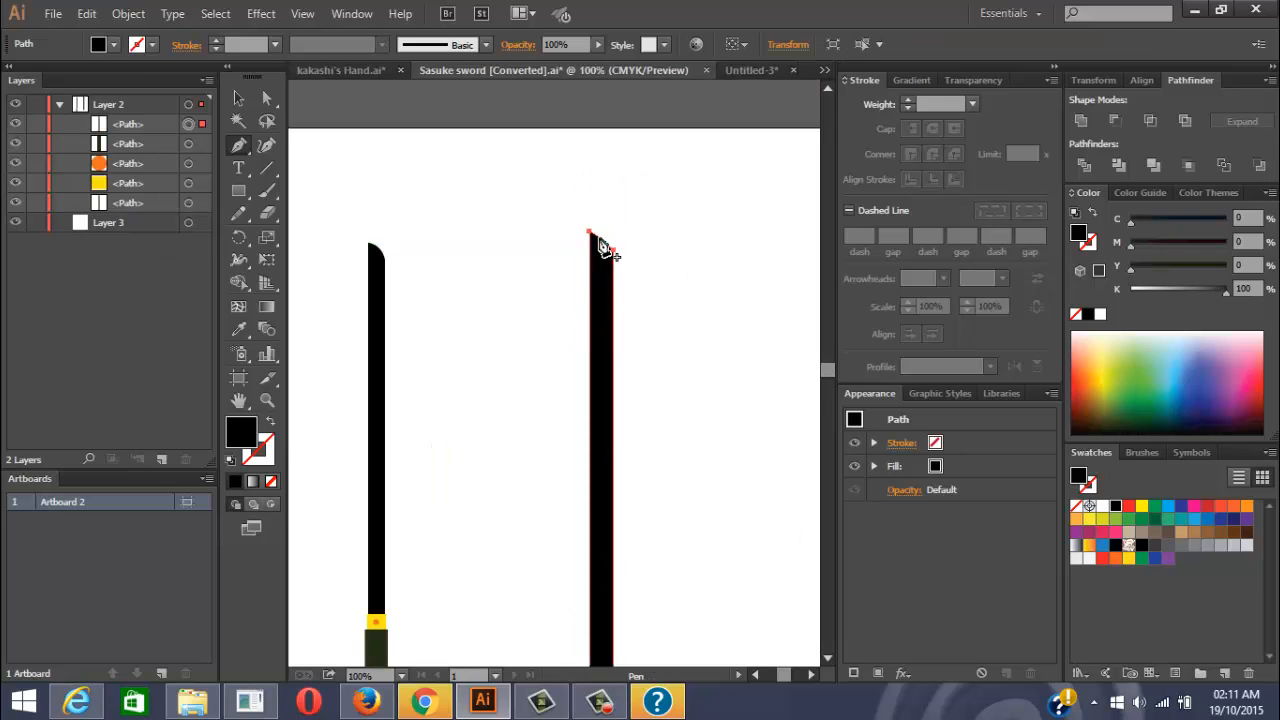
{"action": "key", "text": "space"}
{"action": "left_click_drag", "start_coordinate": [499, 313], "coordinate": [557, 210]}
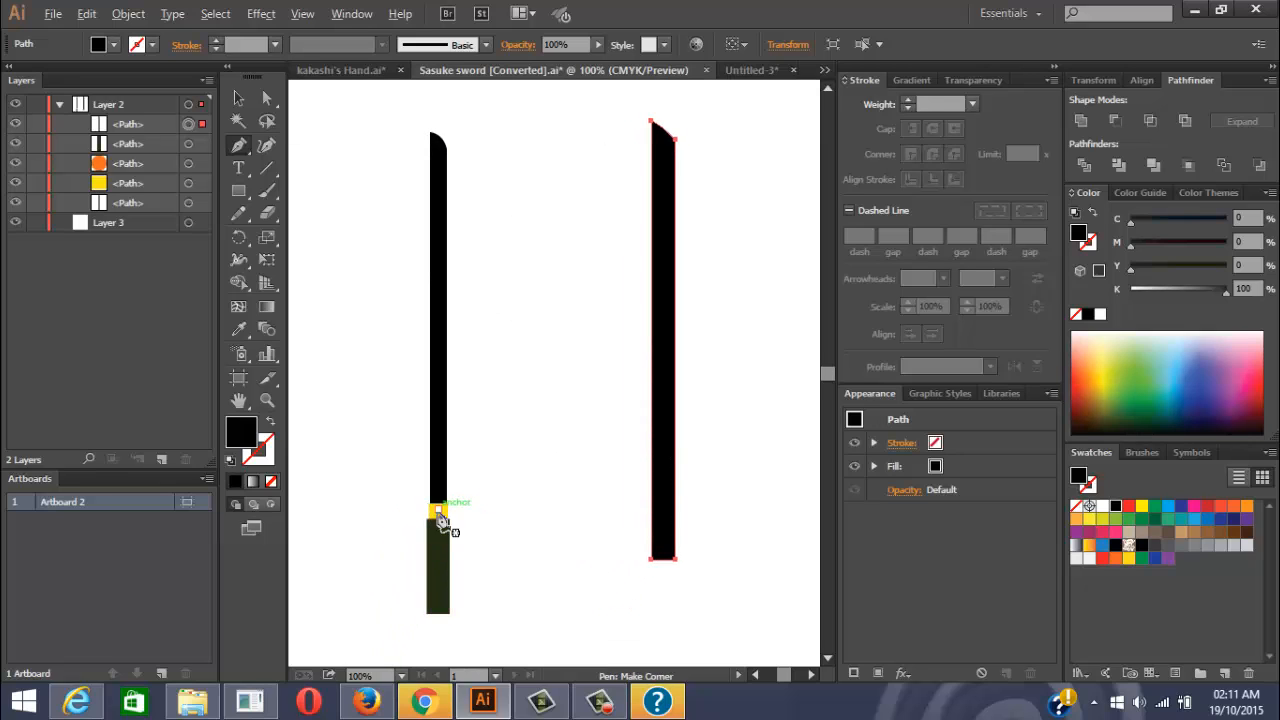
{"action": "scroll", "coordinate": [440, 518], "scroll_direction": "up", "scroll_amount": 6}
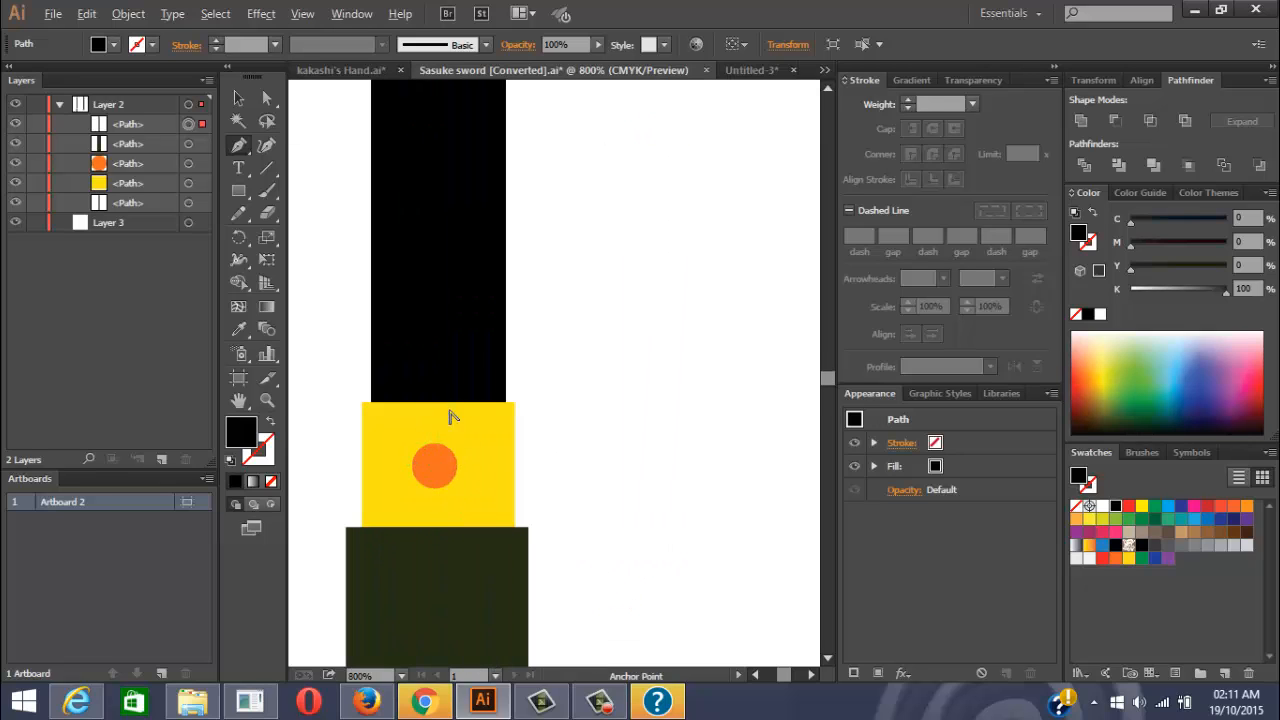
{"action": "scroll", "coordinate": [451, 417], "scroll_direction": "down", "scroll_amount": 7}
{"action": "key", "text": "space"}
{"action": "left_click_drag", "start_coordinate": [729, 229], "coordinate": [708, 244]}
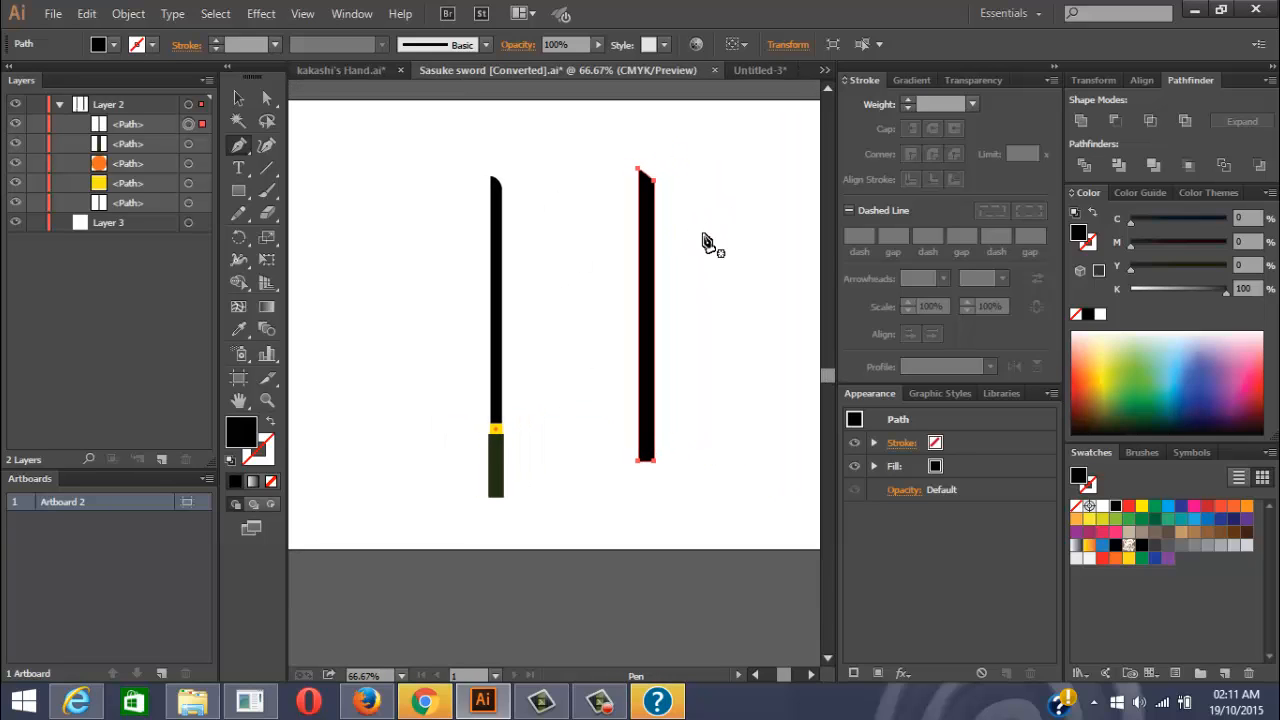